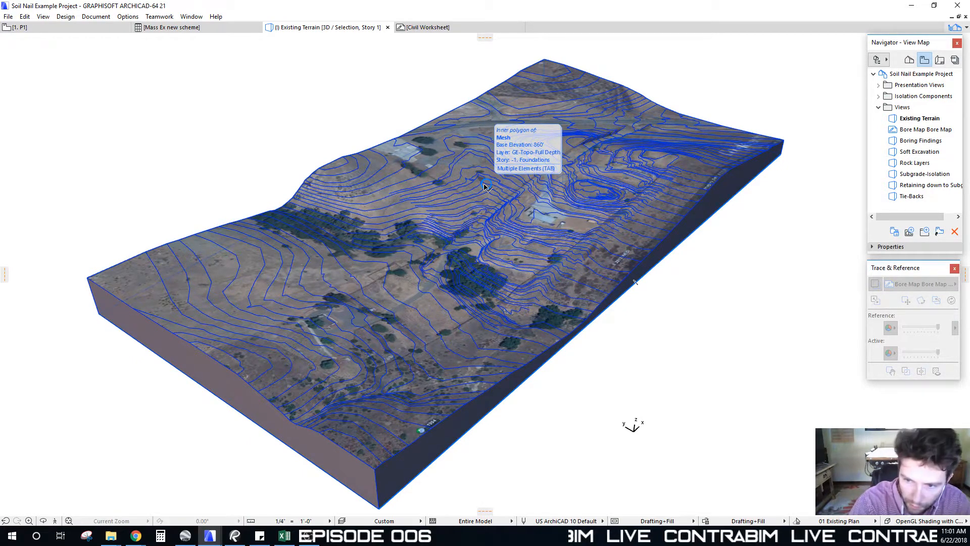
scroll(484, 187, down, 1)
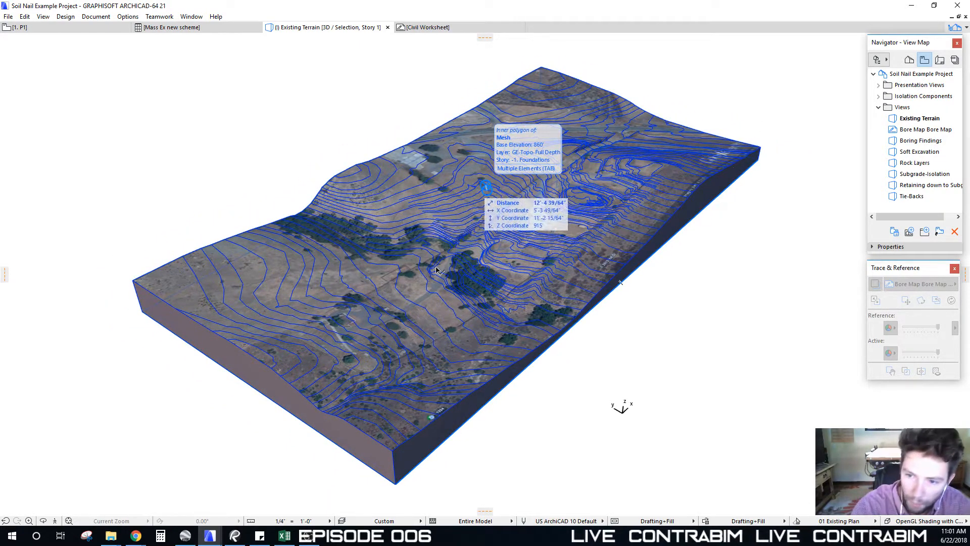
mouse_move(501, 198)
middle_down()
mouse_move(483, 203)
mouse_move(494, 174)
mouse_move(504, 200)
middle_up()
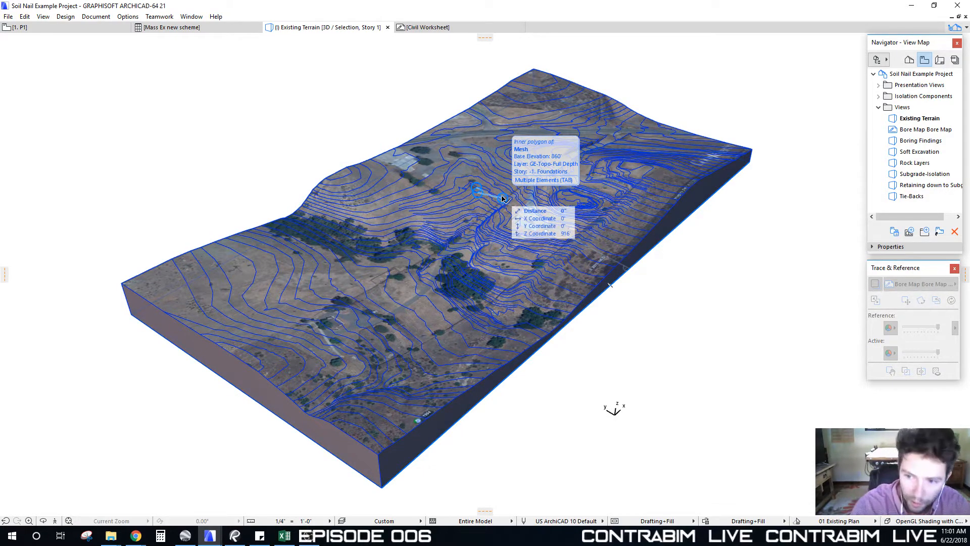
mouse_move(472, 211)
shift+middle_down()
mouse_move(657, 298)
mouse_move(754, 332)
mouse_move(758, 323)
shift+middle_up()
shift+middle_drag(430, 159, 476, 190)
scroll(475, 190, up, 5)
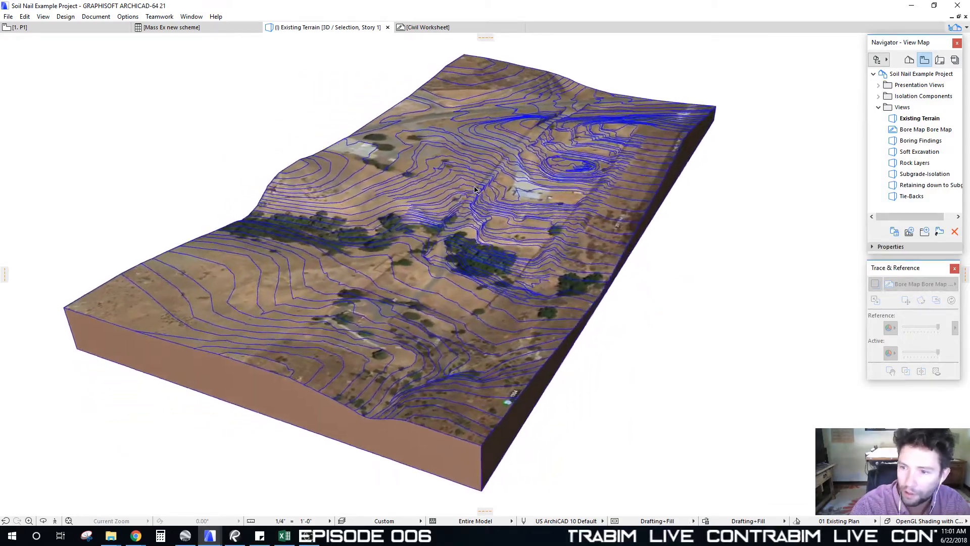
scroll(475, 190, up, 5)
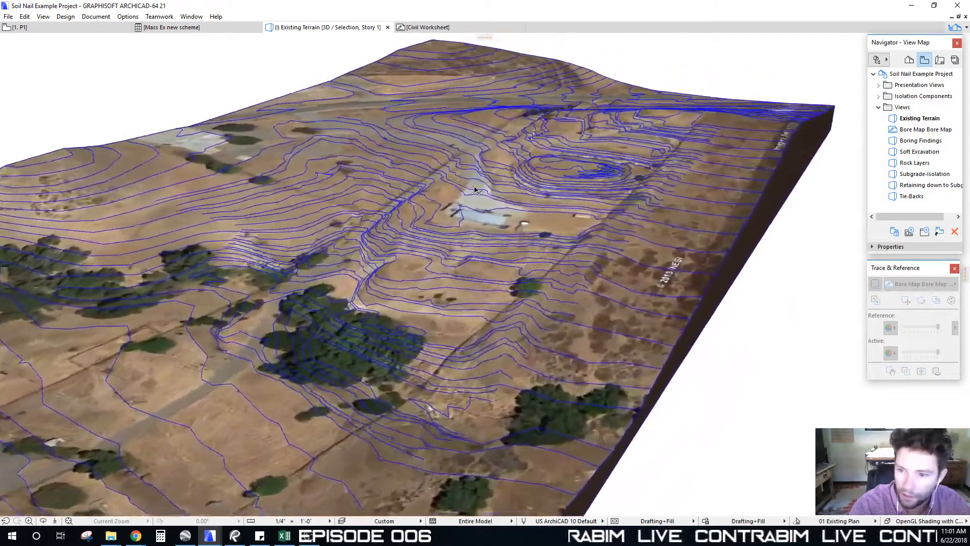
scroll(475, 190, down, 8)
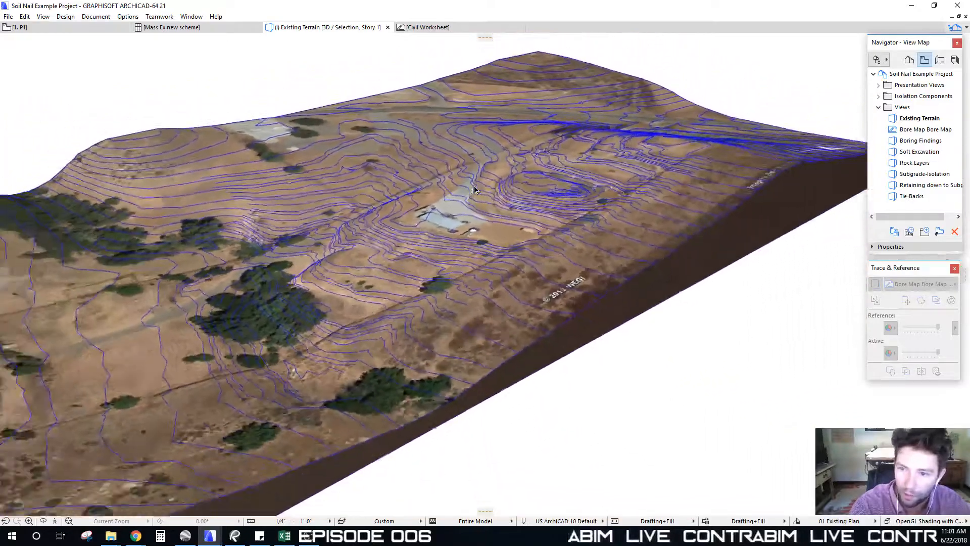
scroll(442, 162, up, 5)
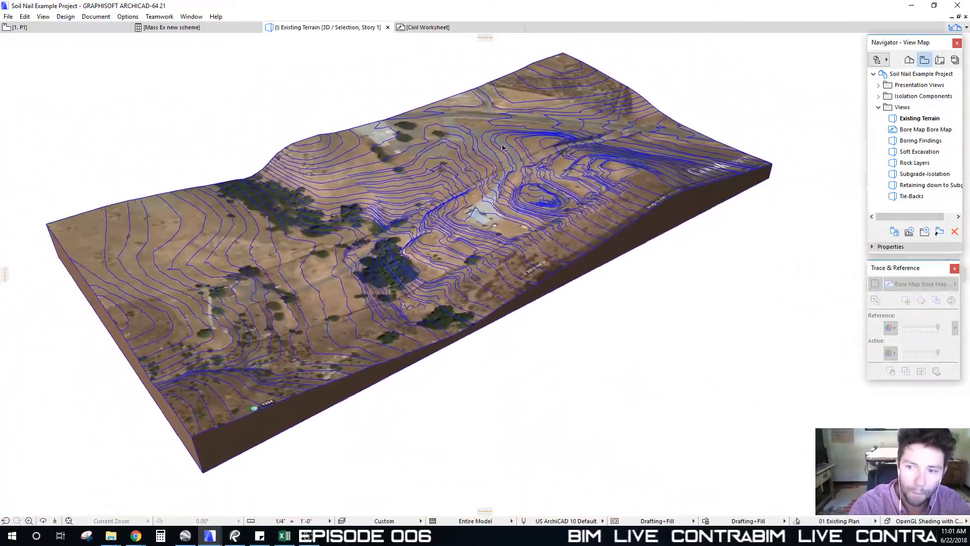
shift+middle_drag(494, 196, 391, 168)
shift+middle_drag(464, 204, 669, 136)
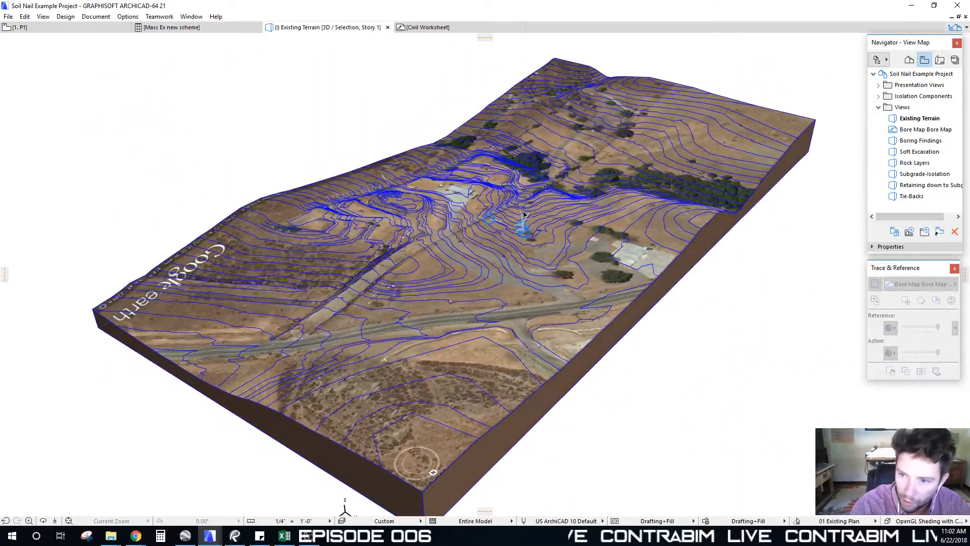
Switch to the Civil Worksheet and zoom in and out over its contour lines
click(423, 29)
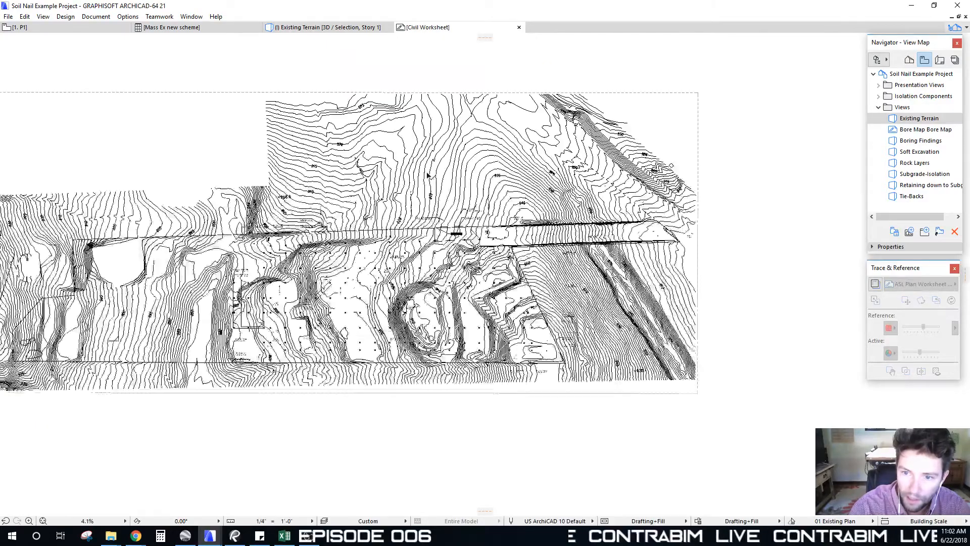
scroll(422, 235, up, 5)
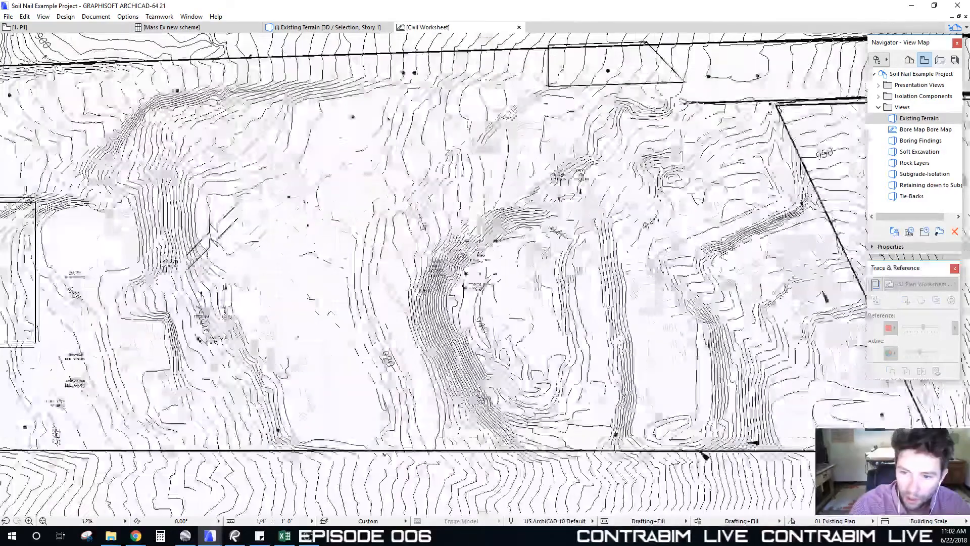
scroll(501, 252, up, 5)
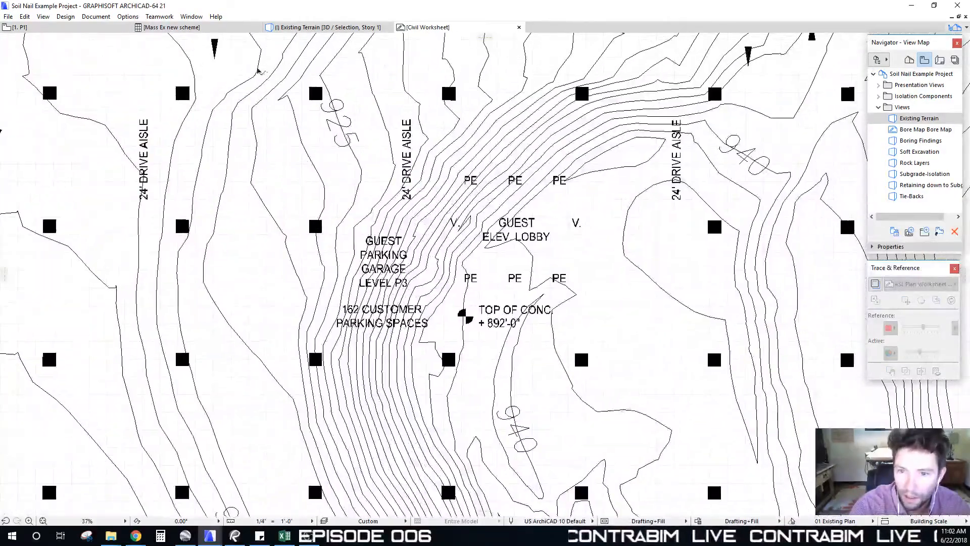
scroll(360, 385, down, 7)
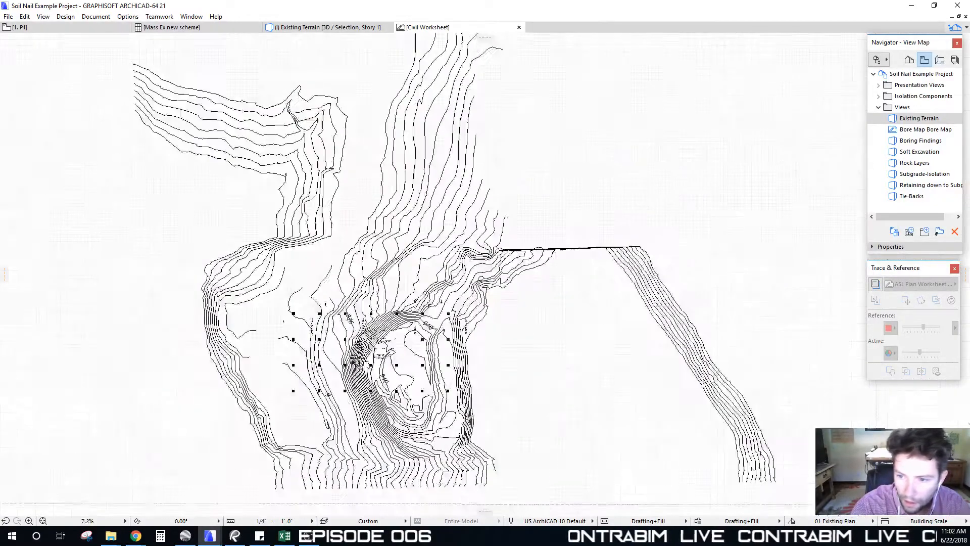
scroll(338, 256, down, 3)
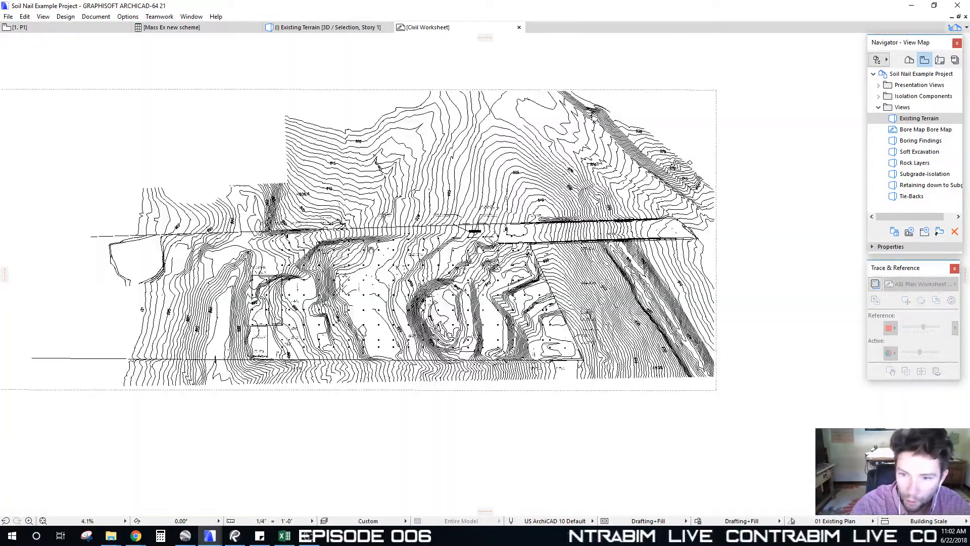
Recentre the whole contour drawing in the window, then open the Bore Map worksheet
mouse_move(403, 290)
middle_down()
mouse_move(419, 283)
mouse_move(417, 293)
middle_up()
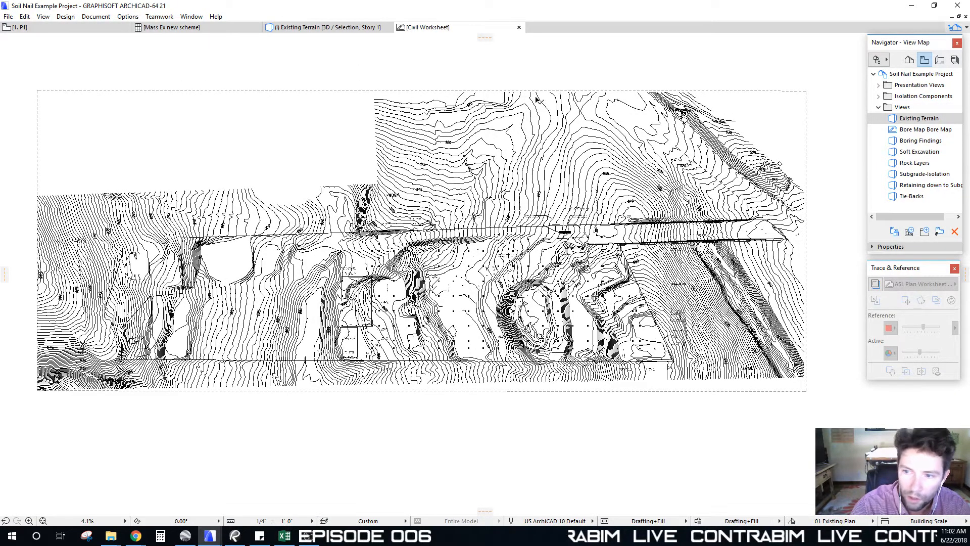
middle_drag(540, 178, 539, 179)
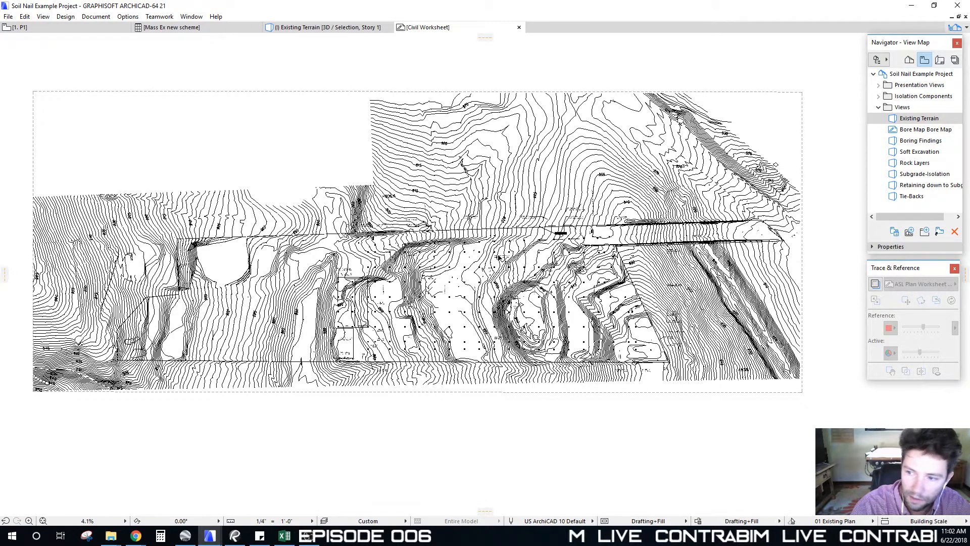
middle_drag(499, 258, 504, 262)
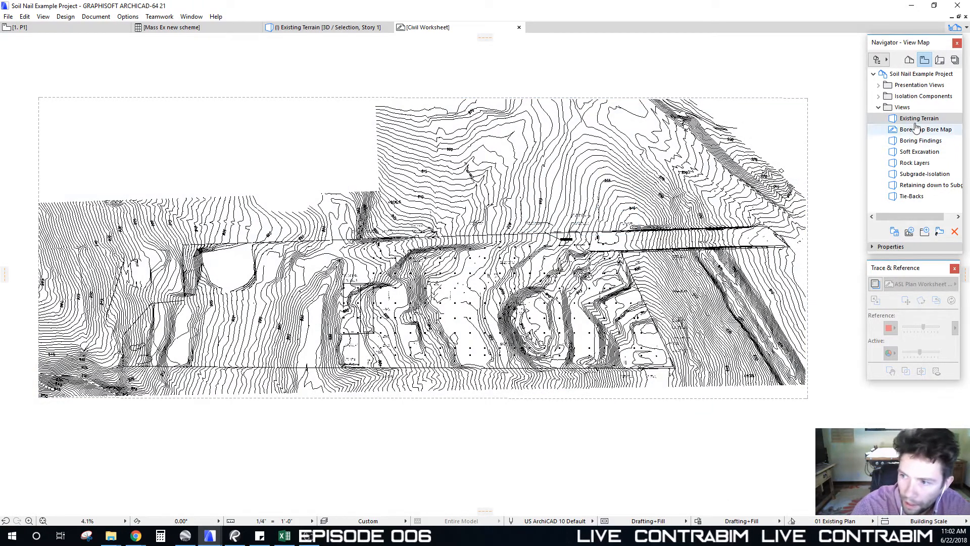
double_click(916, 129)
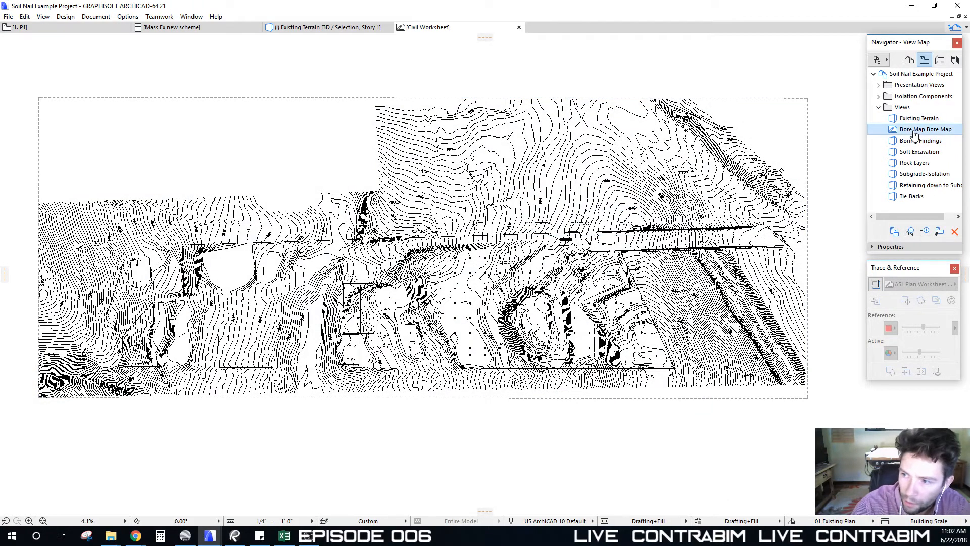
Zoom and reposition the Bore Map drawing slightly
scroll(413, 186, down, 3)
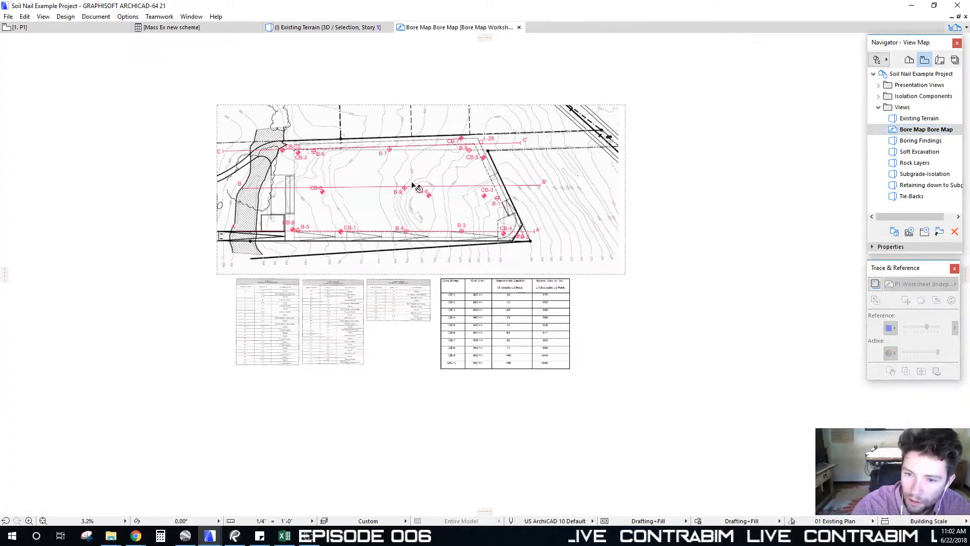
middle_drag(412, 185, 441, 214)
scroll(391, 209, up, 3)
scroll(466, 202, down, 2)
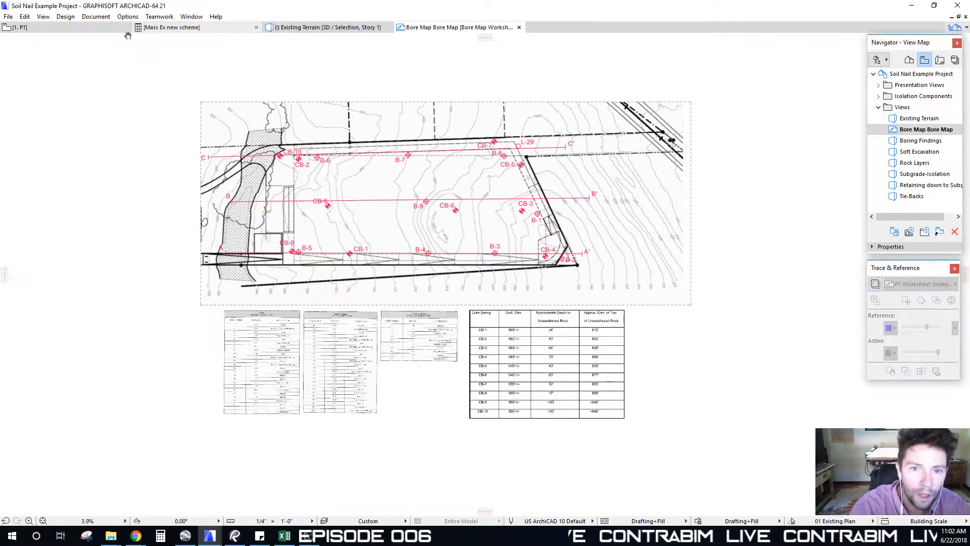
Orbit the Existing Terrain 3D model around the hilltop and far hillside, then reopen Bore Map
click(303, 27)
shift+middle_drag(456, 119, 571, 175)
scroll(571, 175, up, 6)
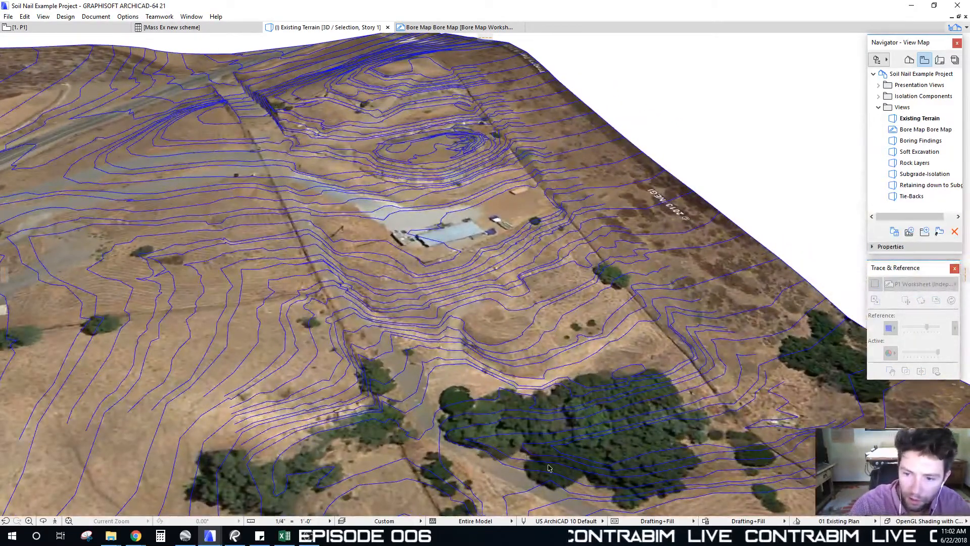
shift+middle_drag(325, 217, 419, 100)
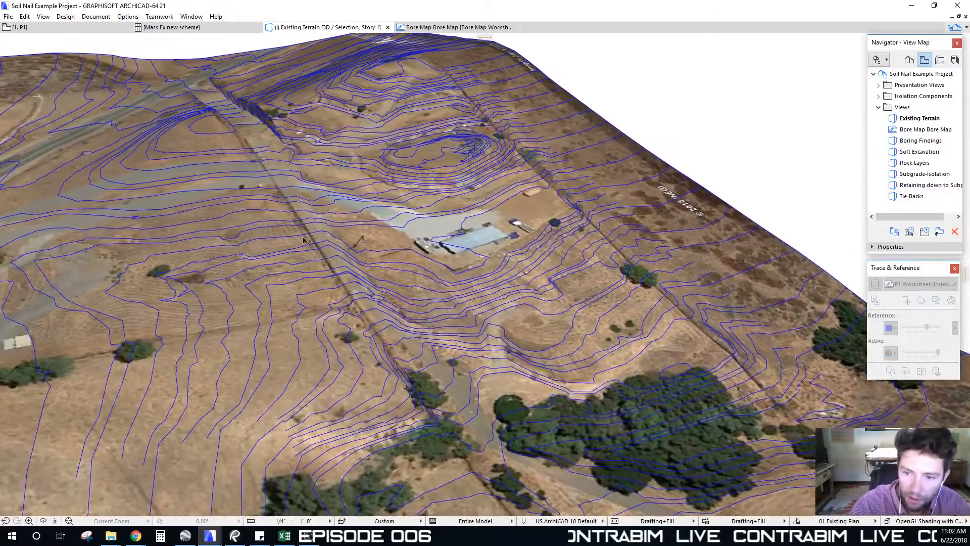
shift+middle_drag(538, 300, 746, 86)
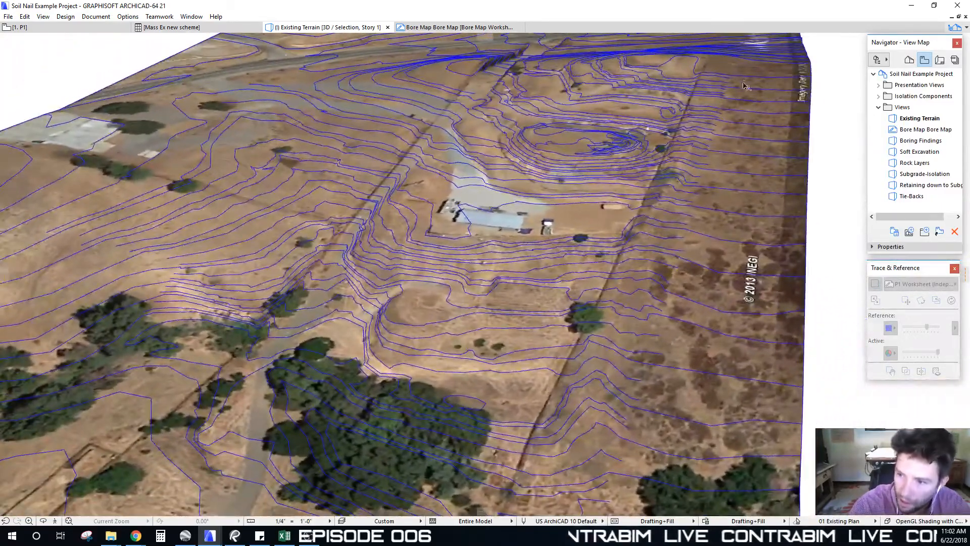
shift+middle_drag(626, 392, 683, 172)
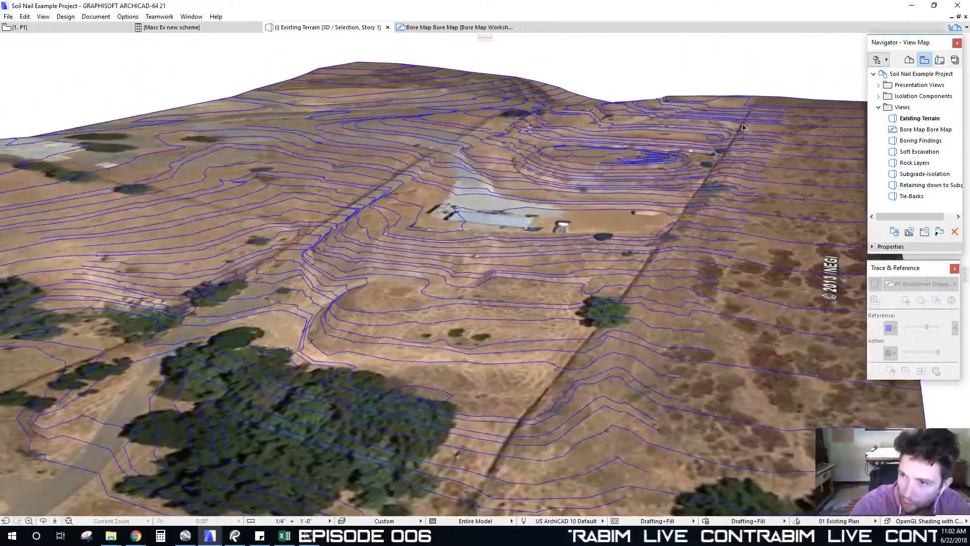
click(909, 132)
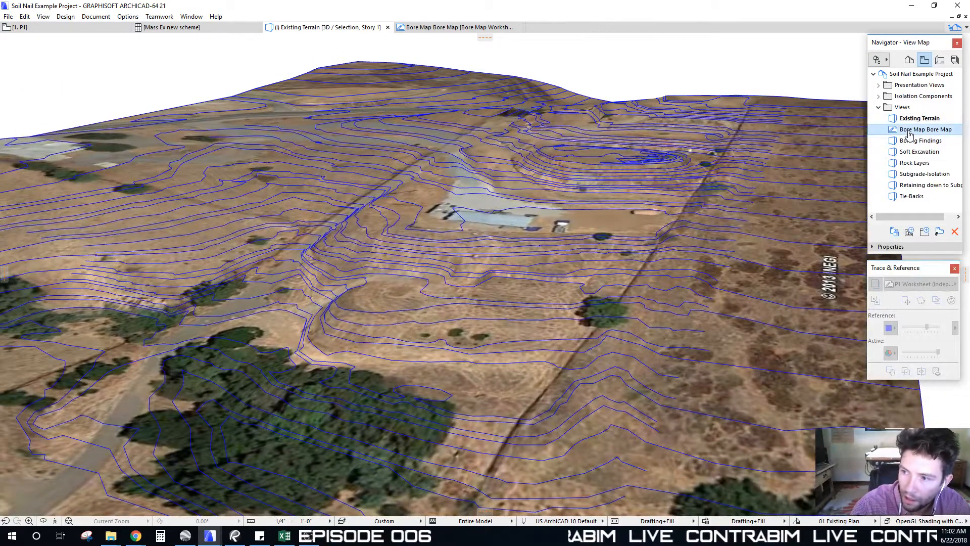
double_click(909, 132)
Pan the bore map toward the lower left to bring the boring data tables into view
scroll(387, 210, up, 2)
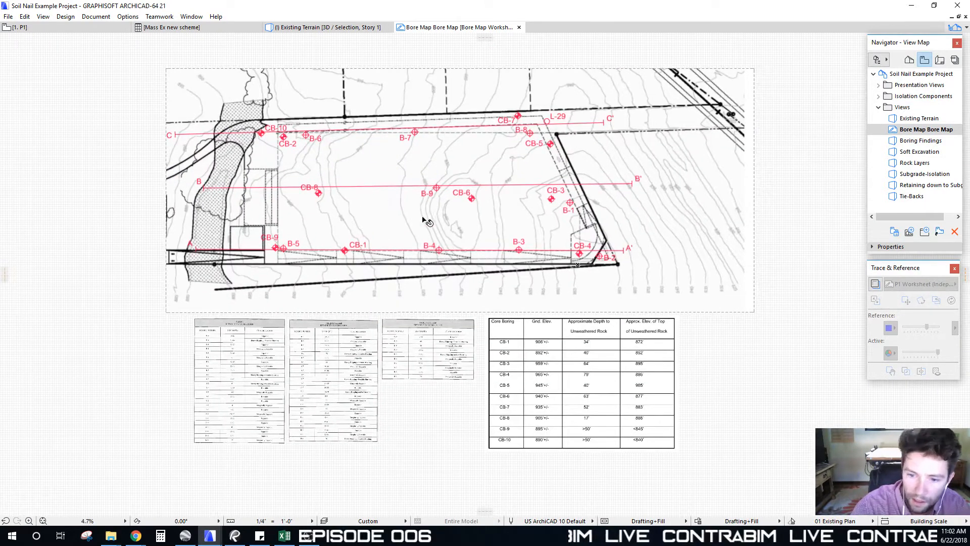
middle_drag(424, 221, 416, 237)
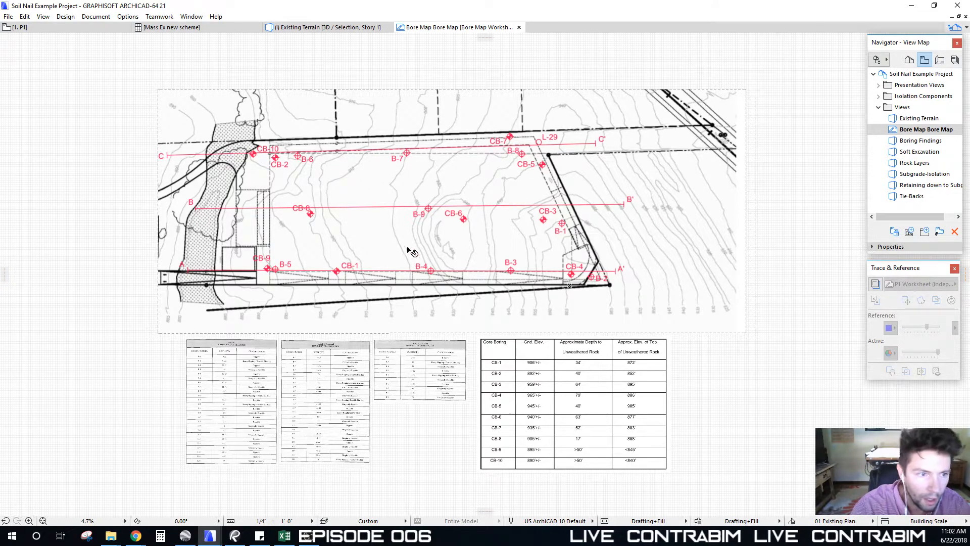
middle_drag(309, 270, 317, 246)
scroll(317, 246, up, 2)
middle_drag(184, 422, 240, 295)
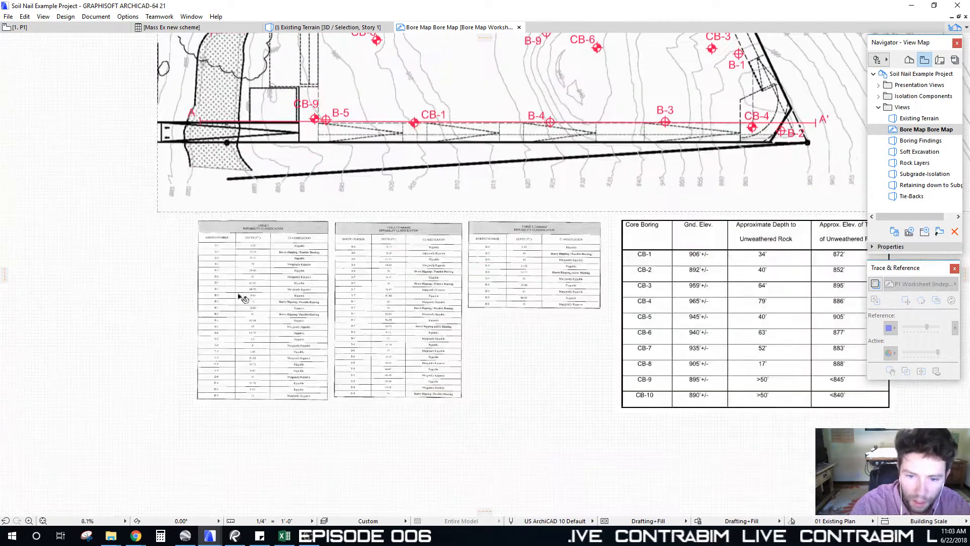
Zoom in to read the Rippability Classification table, then return to the [1. P1] floor plan
scroll(230, 275, up, 7)
scroll(217, 254, up, 2)
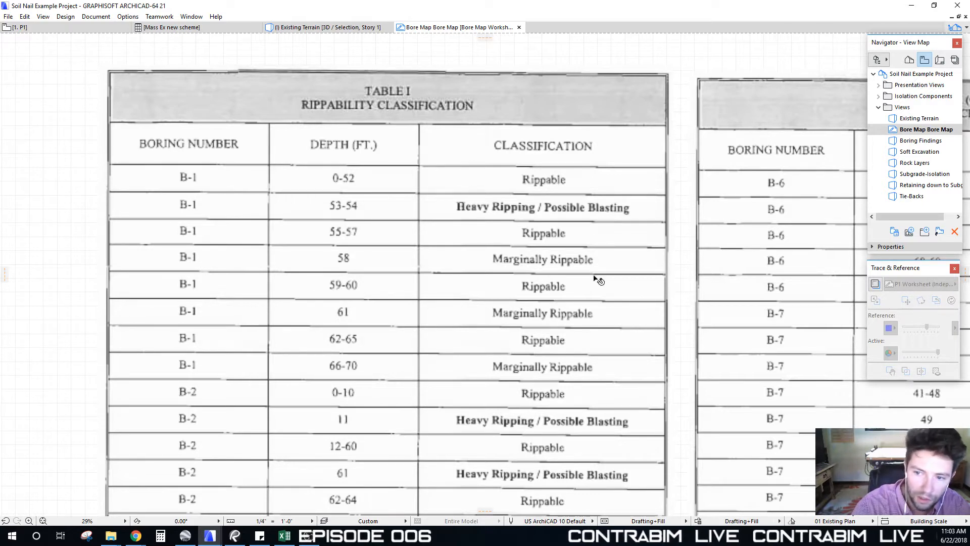
scroll(440, 317, down, 5)
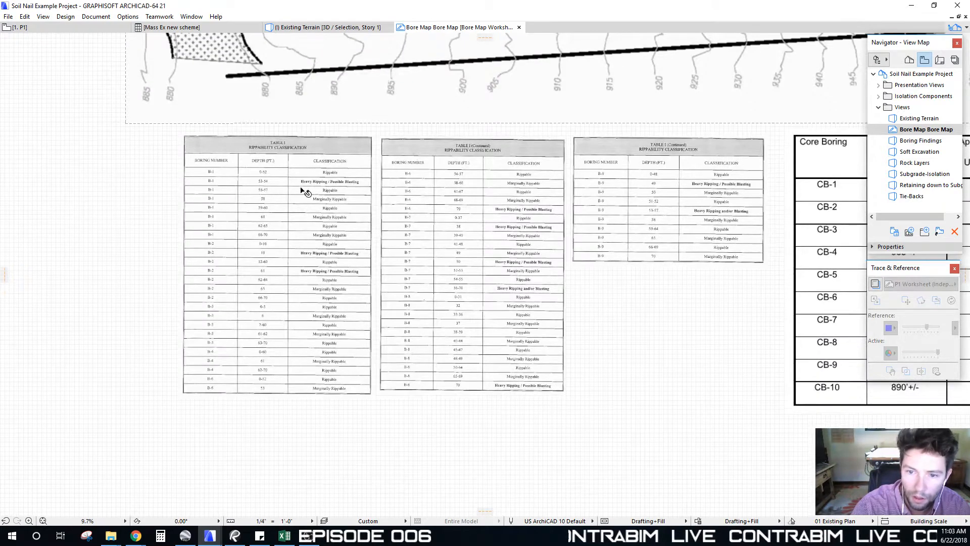
scroll(280, 202, up, 5)
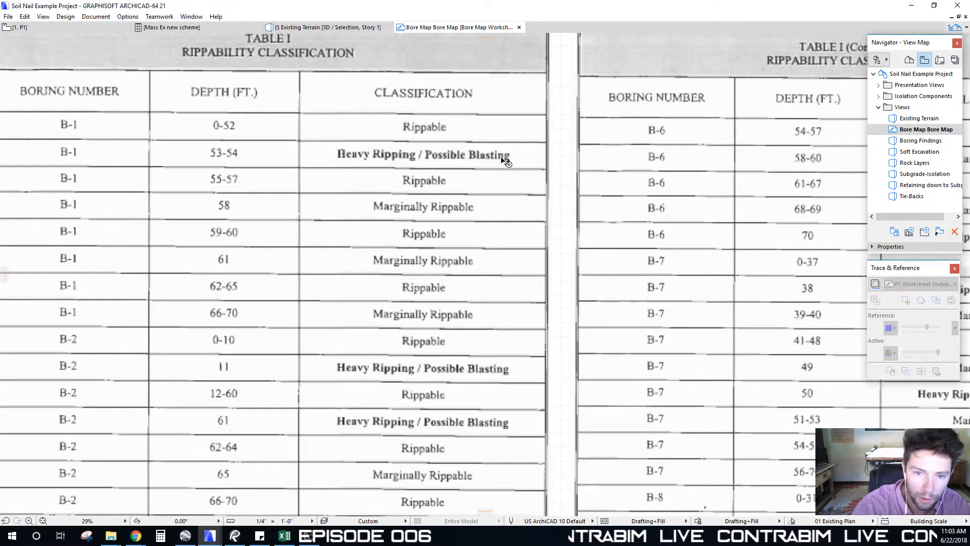
scroll(335, 217, down, 2)
scroll(377, 317, down, 7)
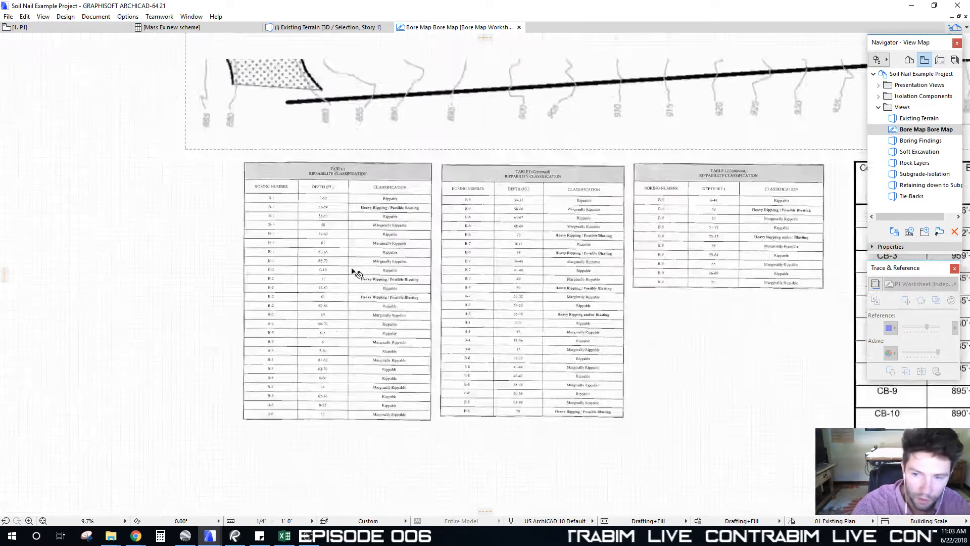
scroll(394, 216, up, 1)
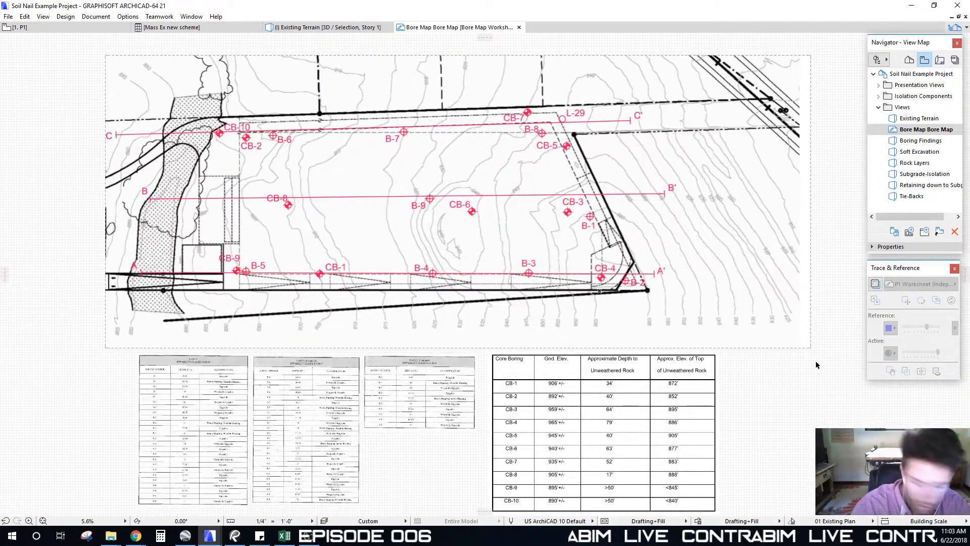
click(51, 28)
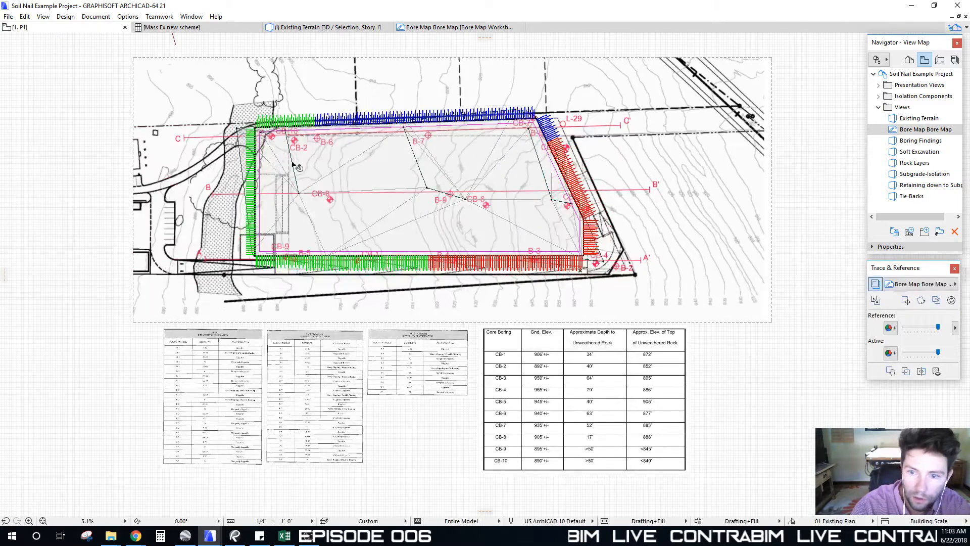
Fade the traced bore map out with the Trace & Reference opacity slider, then restore it fully
middle_drag(402, 161, 400, 165)
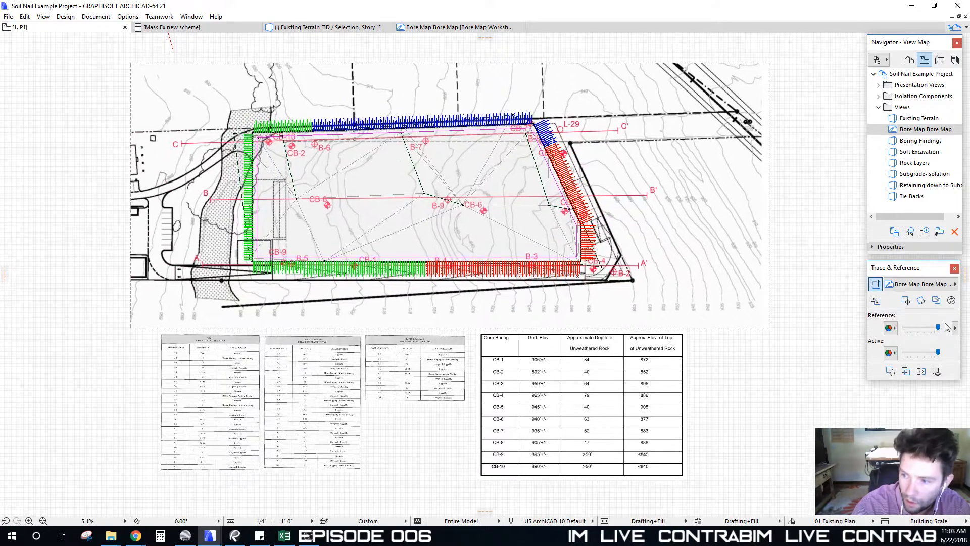
mouse_move(939, 329)
mouse_down()
mouse_move(898, 331)
mouse_move(938, 328)
mouse_up()
middle_drag(423, 148, 428, 133)
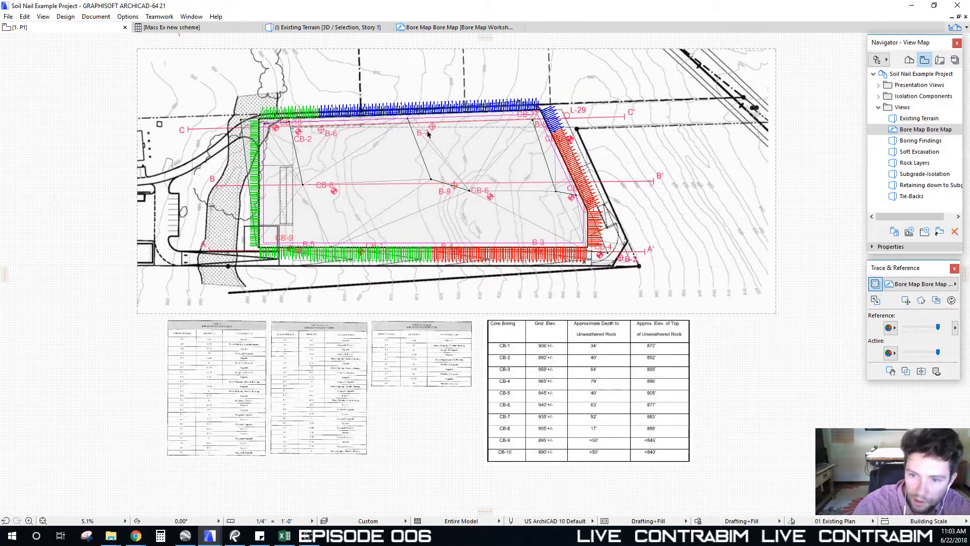
Zoom around and recentre the bore map, then open the Boring Findings 3D view
scroll(511, 204, up, 6)
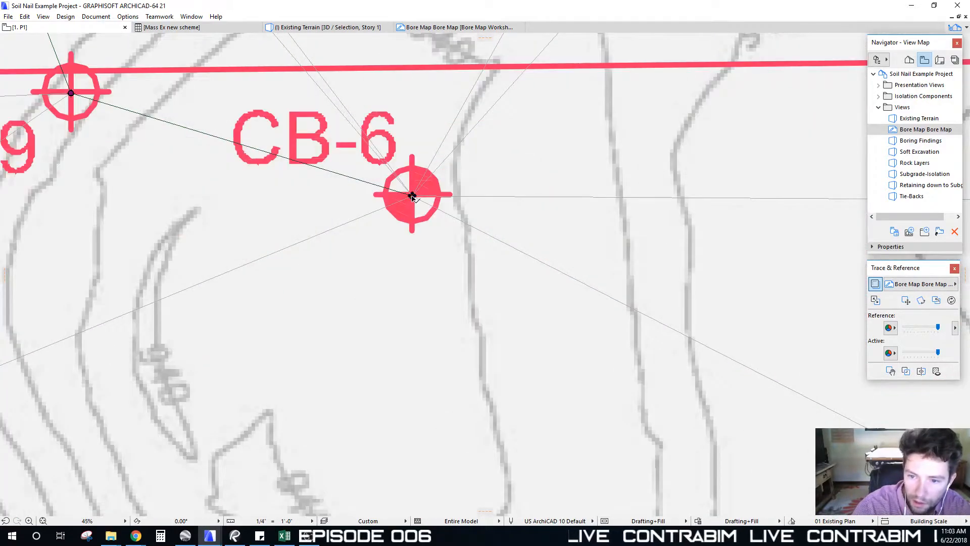
scroll(412, 196, down, 6)
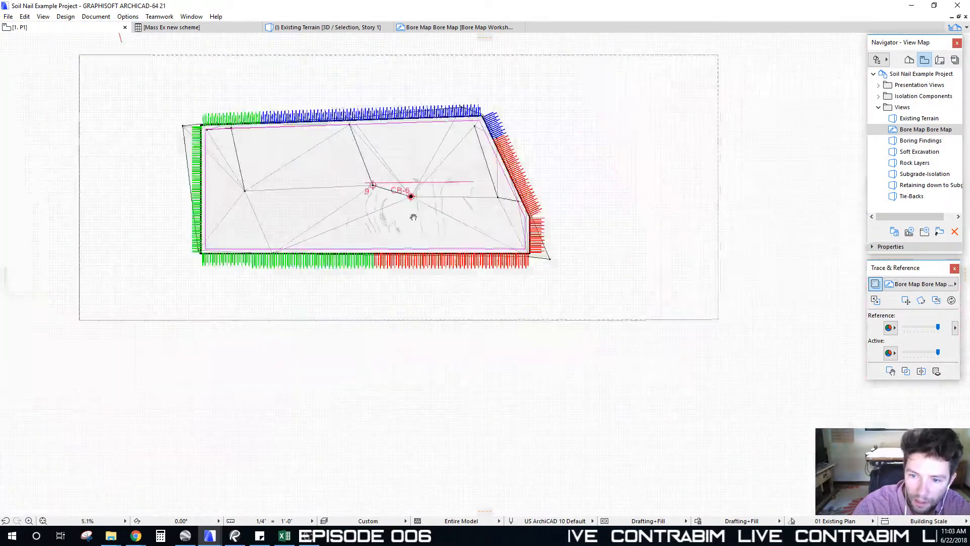
scroll(209, 347, up, 3)
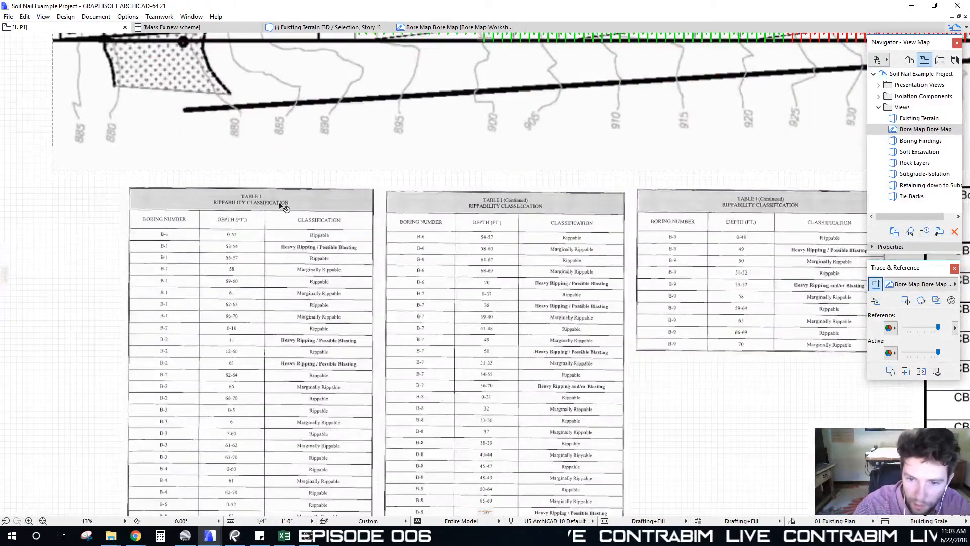
scroll(331, 311, down, 3)
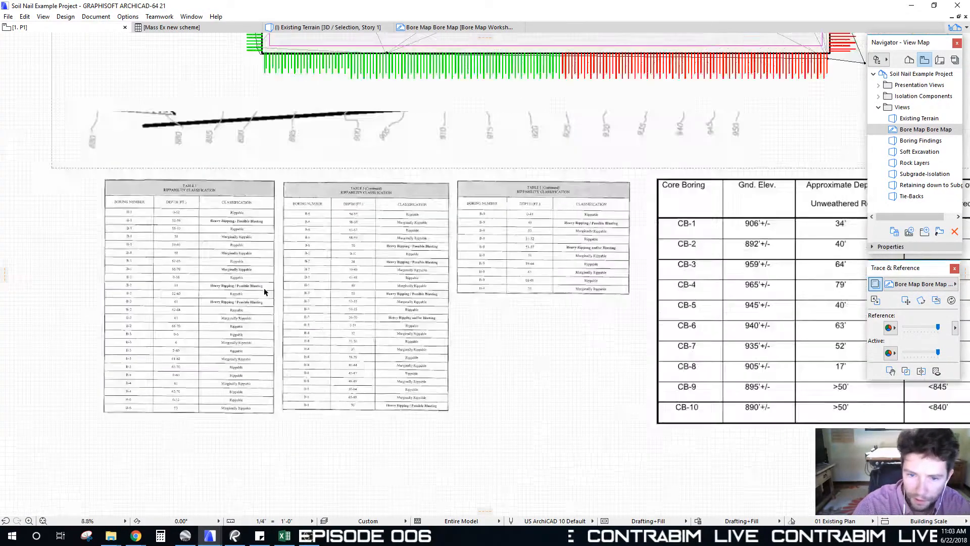
scroll(725, 331, down, 4)
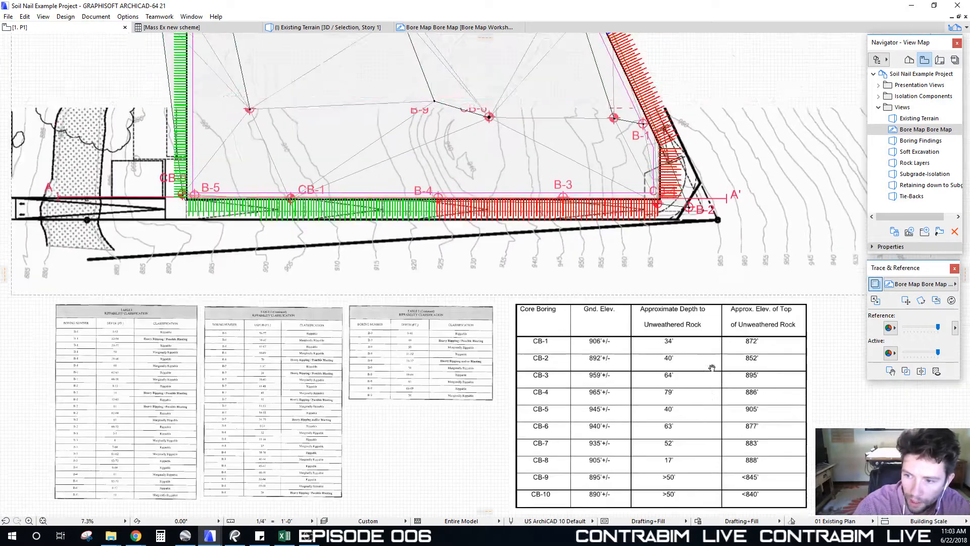
scroll(505, 252, up, 1)
middle_drag(505, 252, 438, 231)
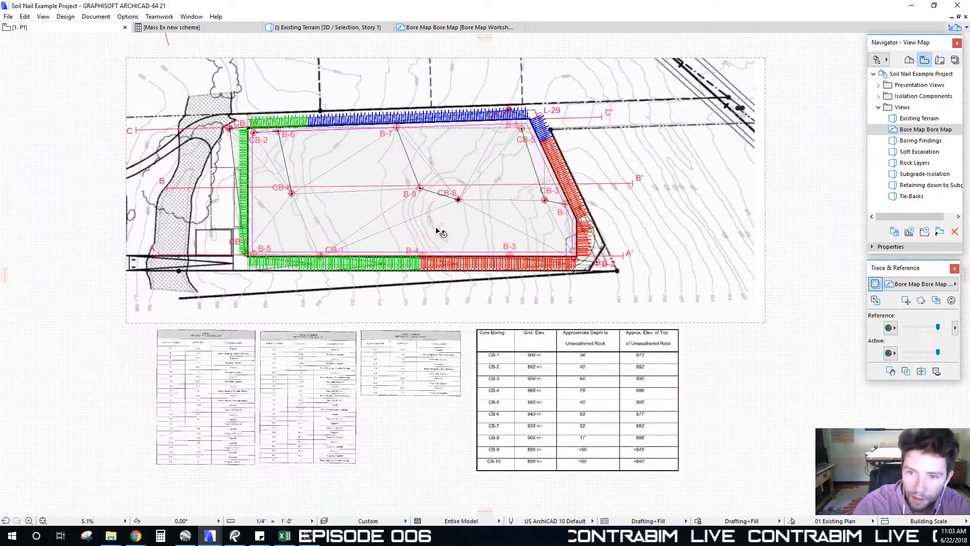
double_click(921, 141)
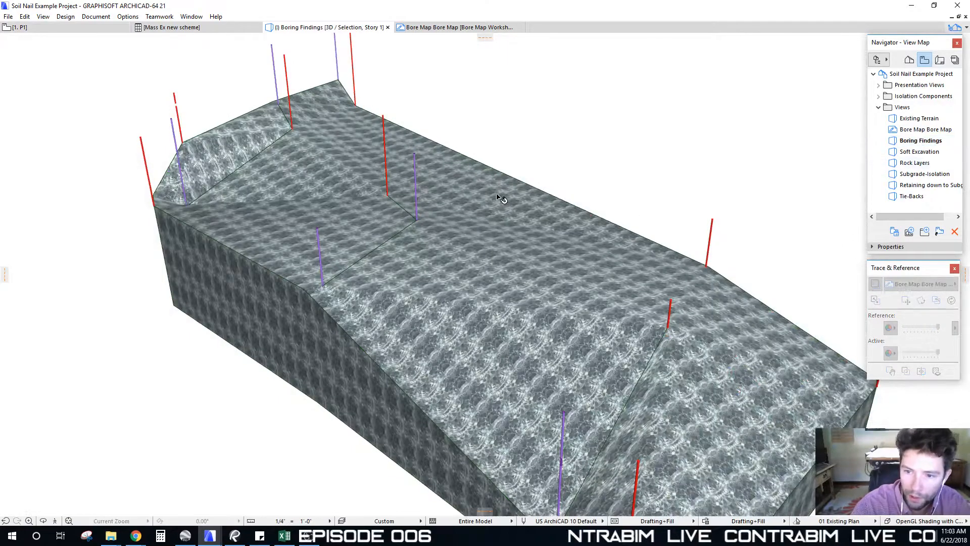
Orbit the Boring Findings terrain to view its slope from the opposite side and behind
scroll(503, 189, down, 3)
shift+middle_drag(503, 186, 506, 190)
shift+middle_drag(464, 274, 354, 177)
shift+middle_drag(537, 159, 704, 205)
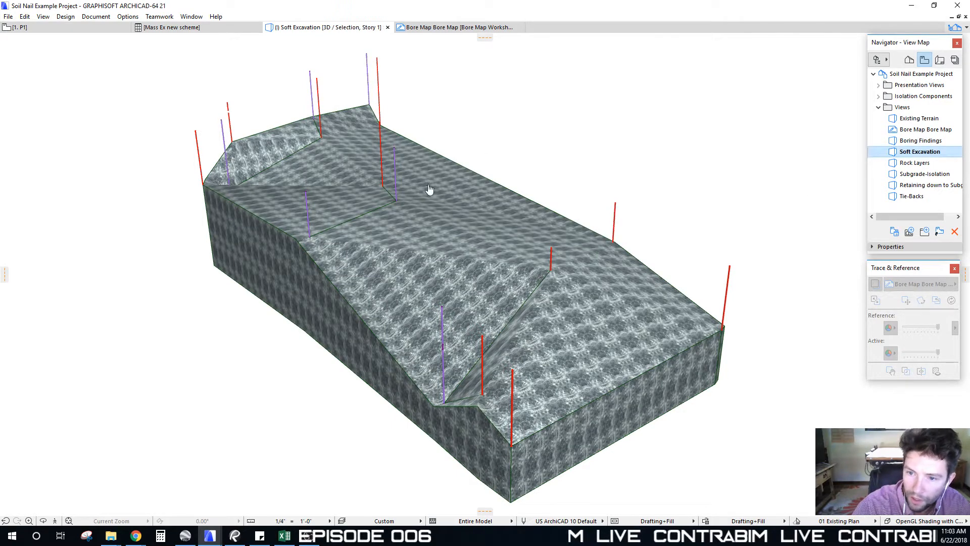
scroll(552, 212, down, 3)
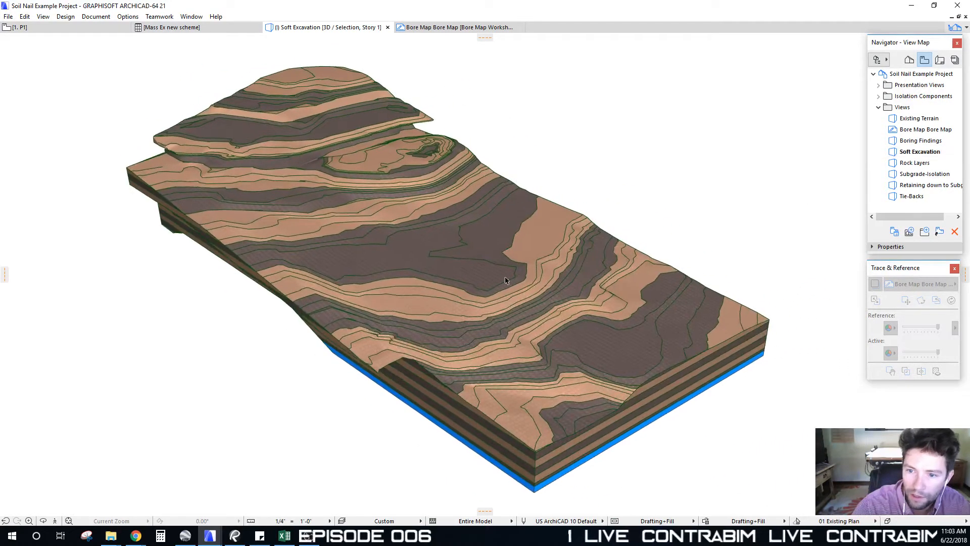
shift+middle_drag(390, 297, 417, 278)
Open the Rock Layers 3D view and orbit the rock-layer model to a new angle
double_click(893, 163)
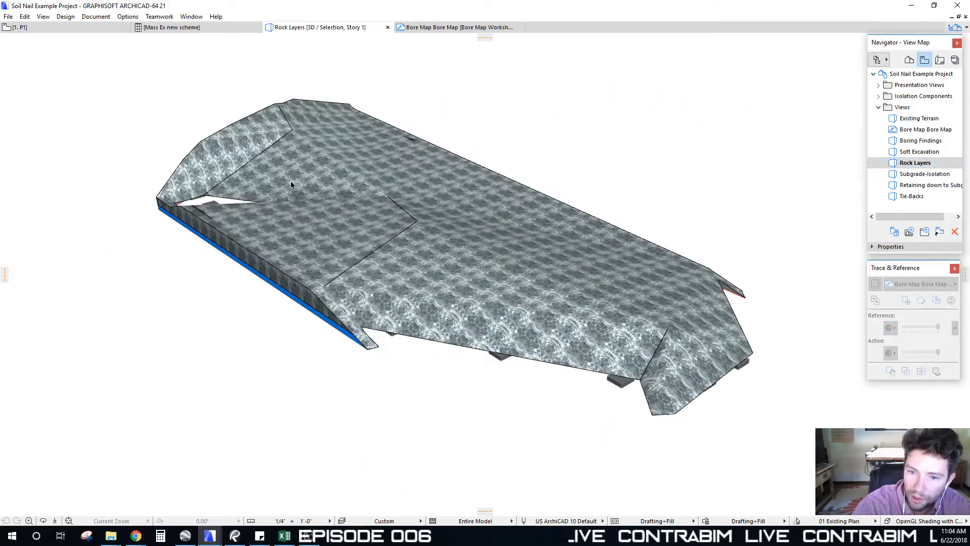
scroll(326, 210, up, 2)
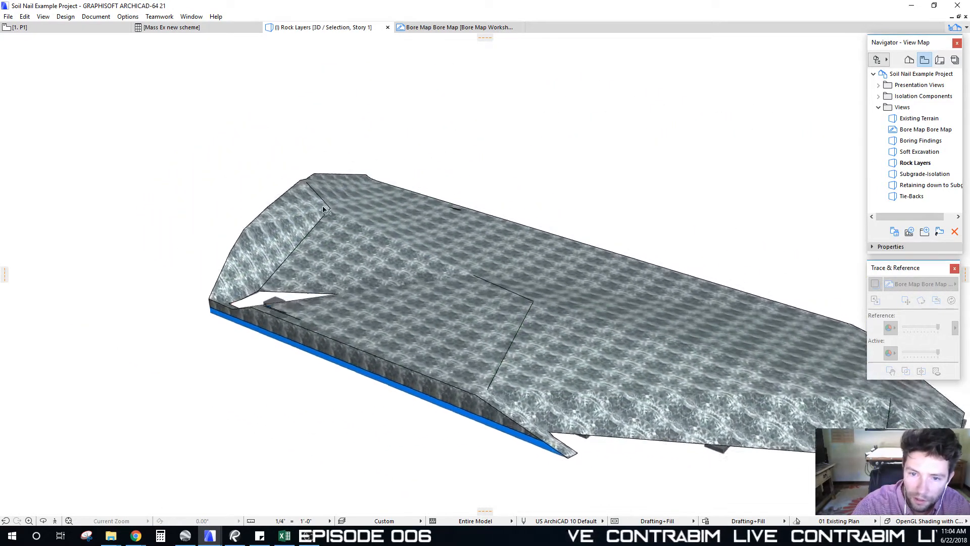
shift+middle_drag(326, 209, 809, 193)
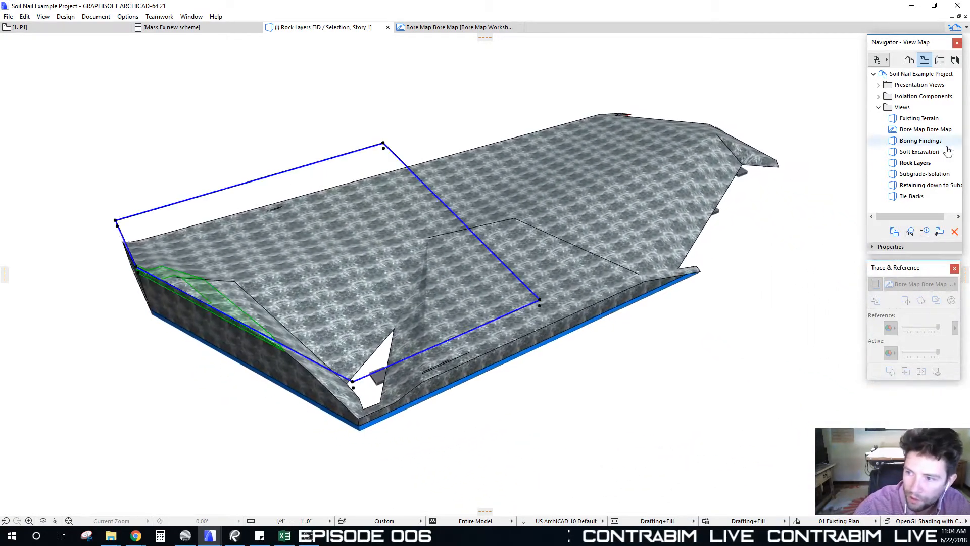
Go via Bore Map to the Boring Findings 3D view and orbit the terrain model
double_click(914, 130)
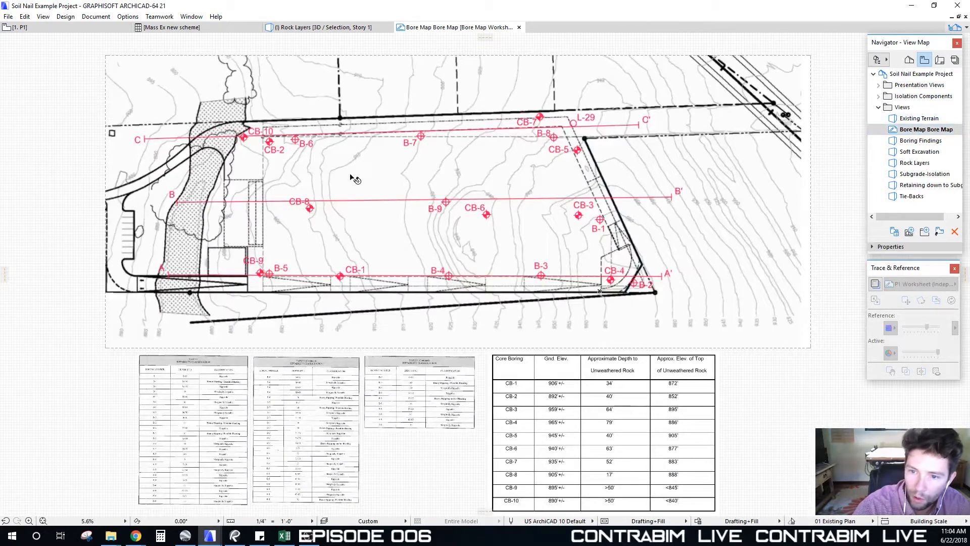
double_click(909, 141)
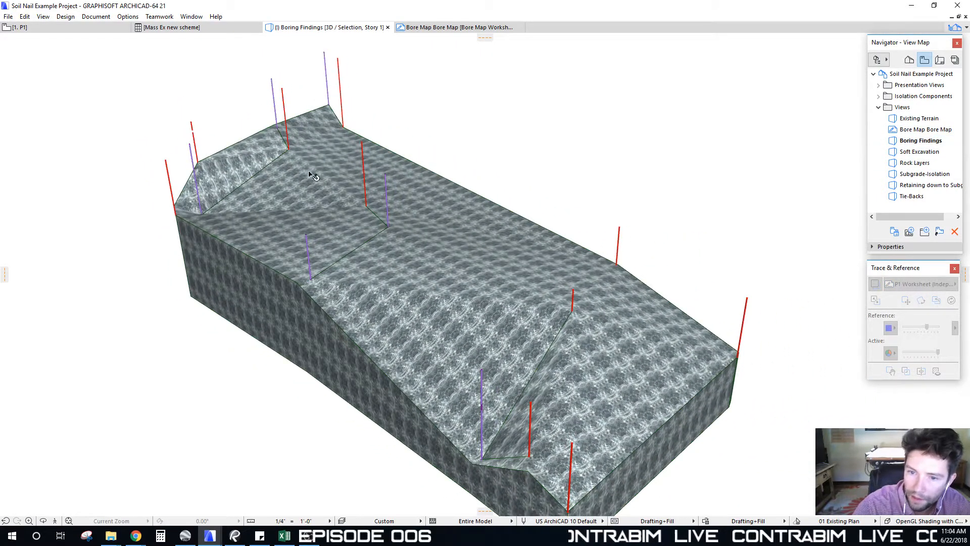
shift+middle_drag(313, 176, 546, 223)
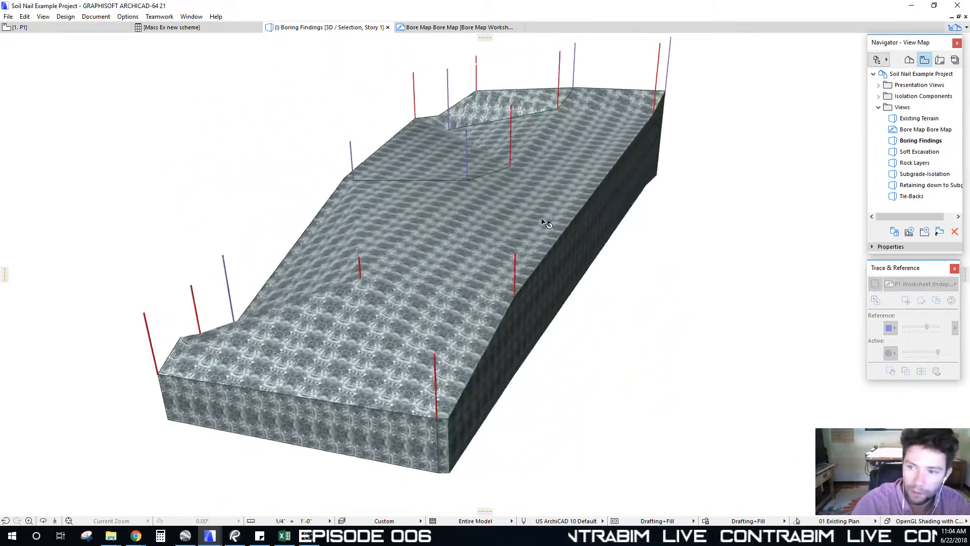
shift+drag(603, 168, 591, 160)
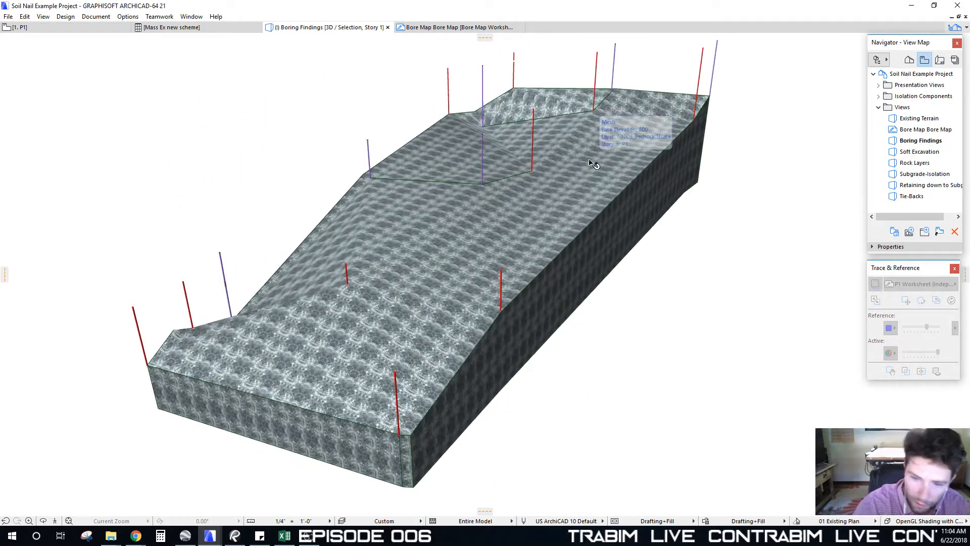
Open the Soft Excavation 3D view and pan the layered terrain down and left
double_click(910, 153)
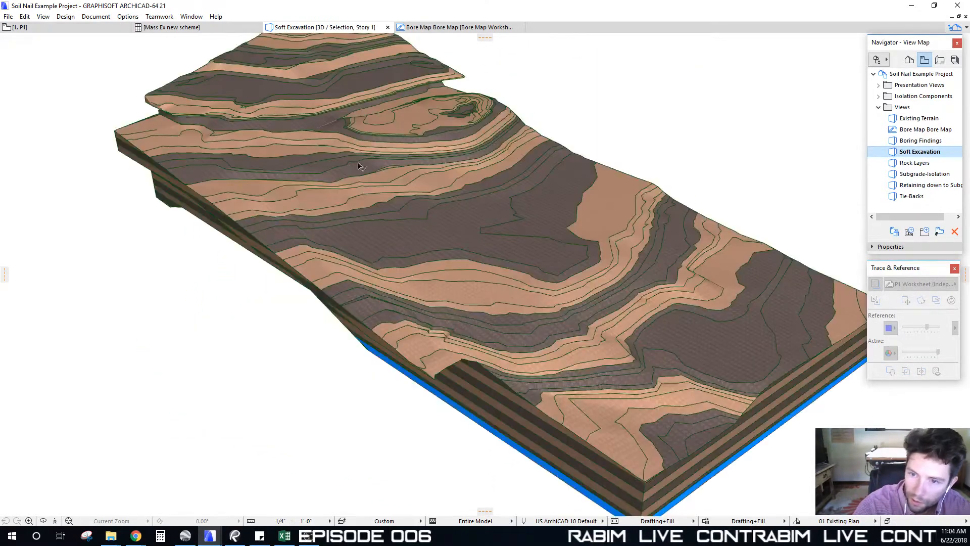
scroll(420, 170, down, 1)
middle_drag(589, 210, 565, 260)
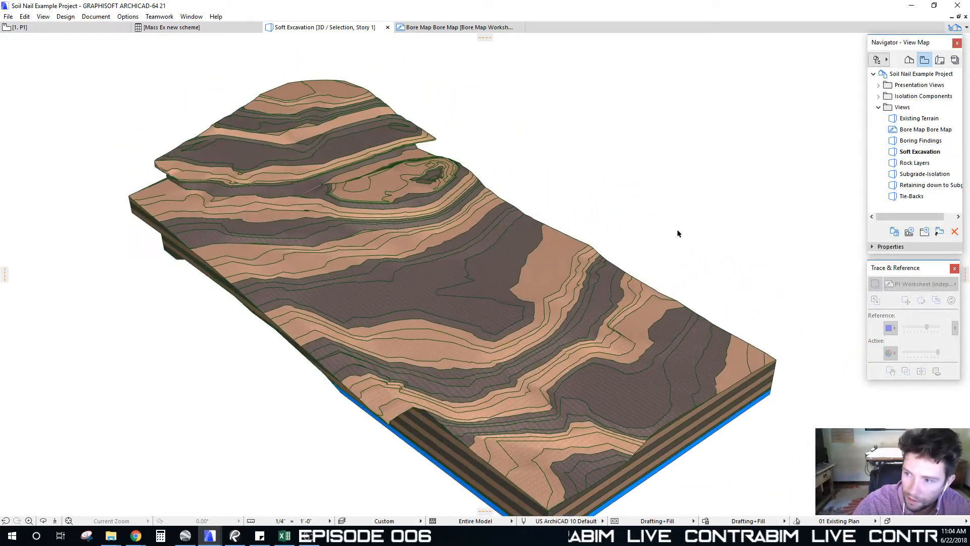
scroll(659, 230, down, 1)
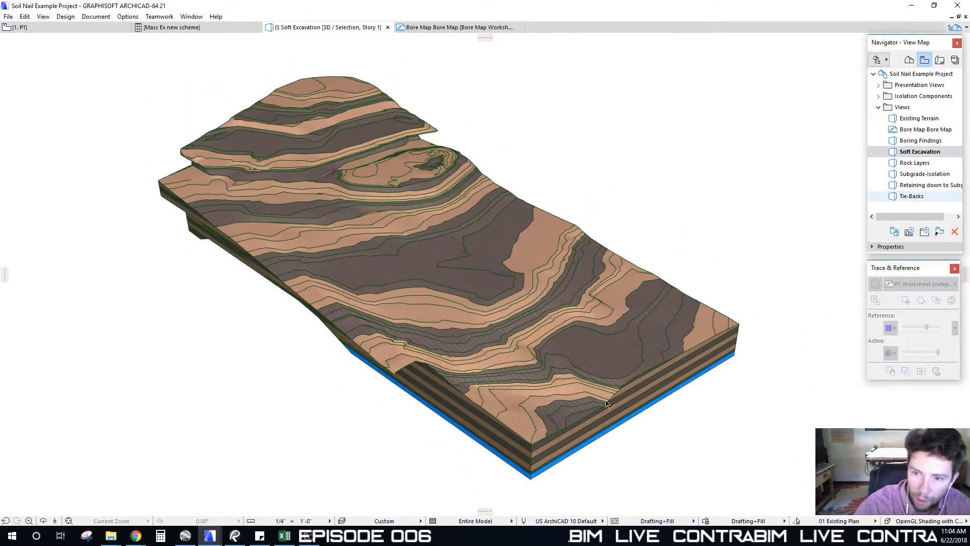
scroll(540, 280, up, 3)
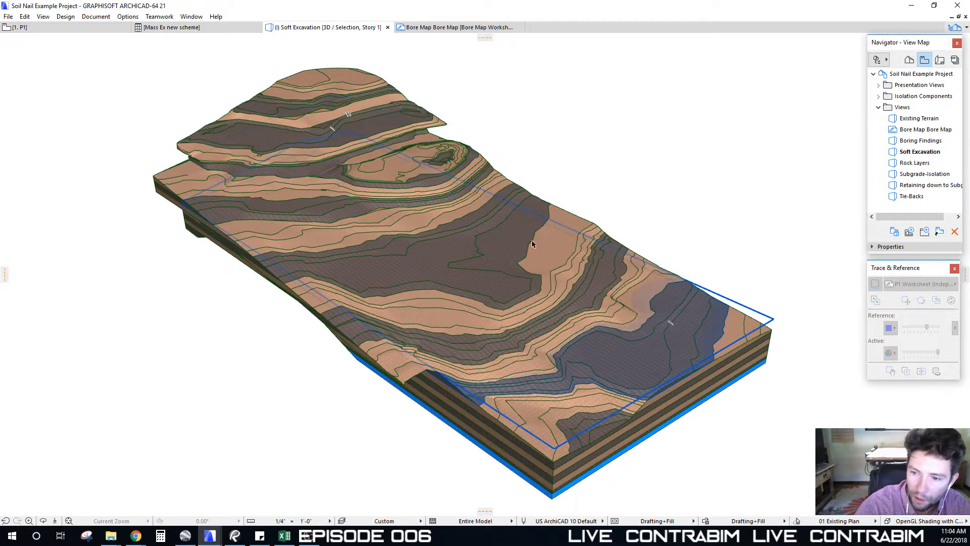
middle_drag(443, 231, 449, 236)
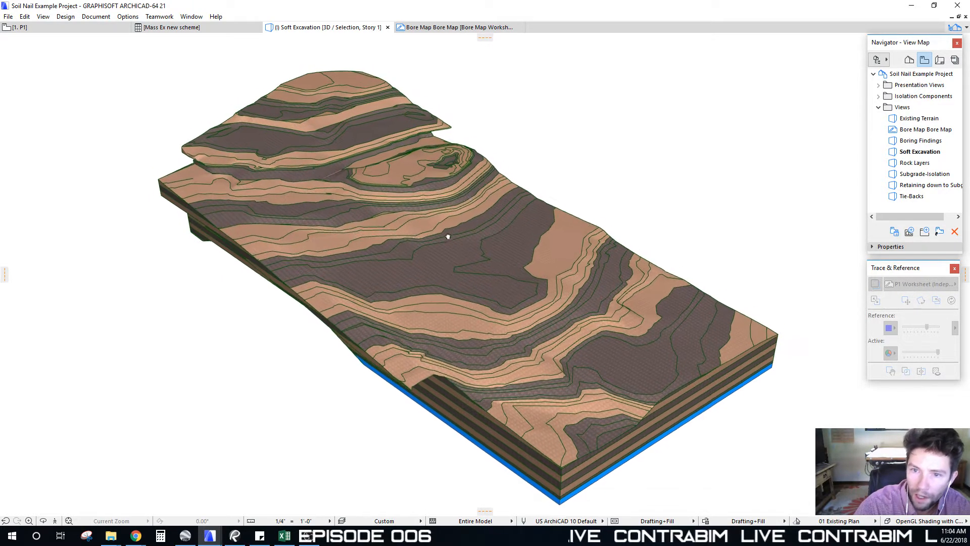
Check the Foundations row in the Mass Ex new scheme excavation schedule, then return to Soft Excavation 3D
click(175, 28)
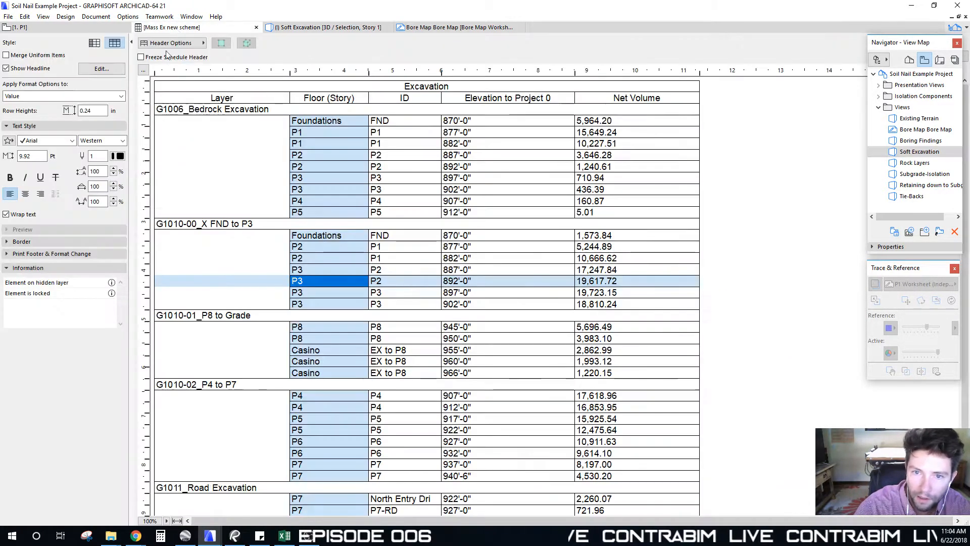
click(631, 125)
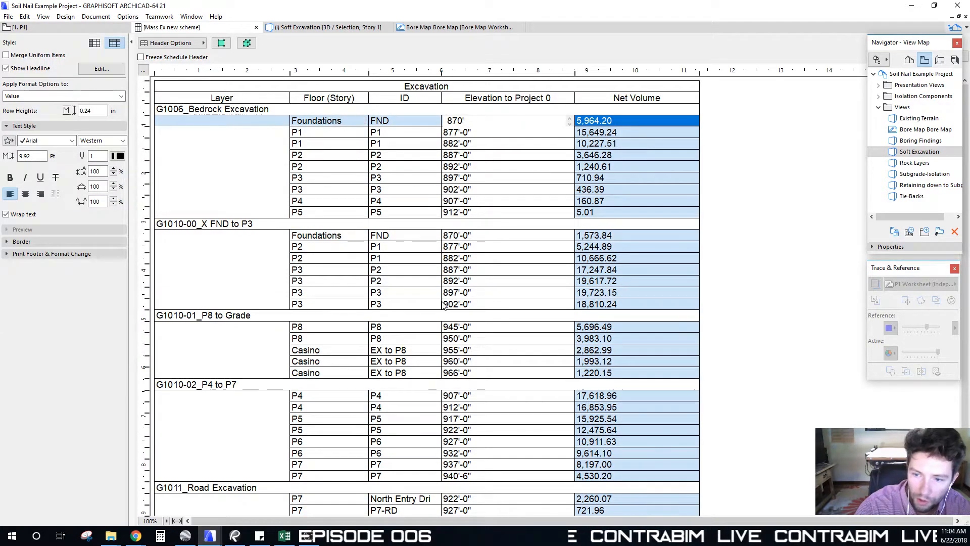
scroll(443, 305, down, 2)
scroll(438, 298, up, 2)
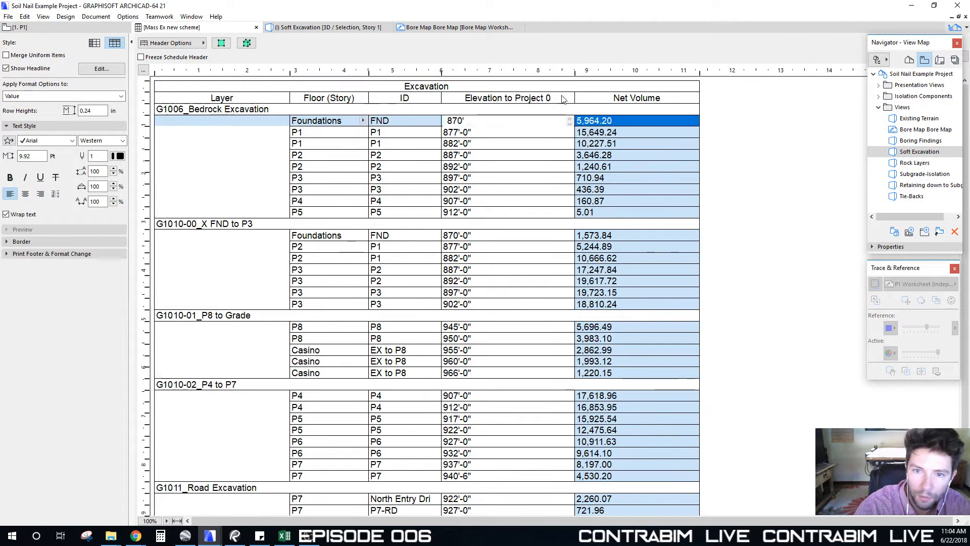
click(314, 30)
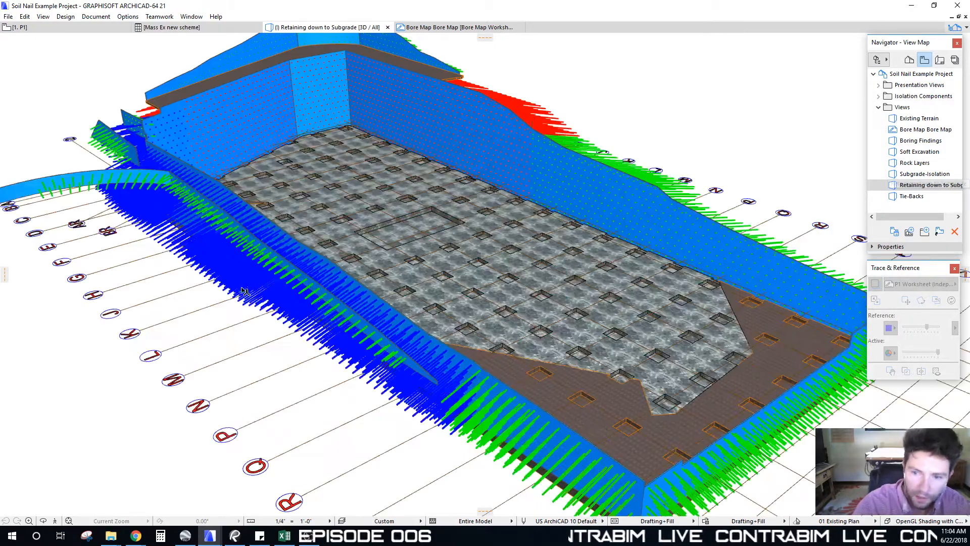
scroll(245, 291, down, 3)
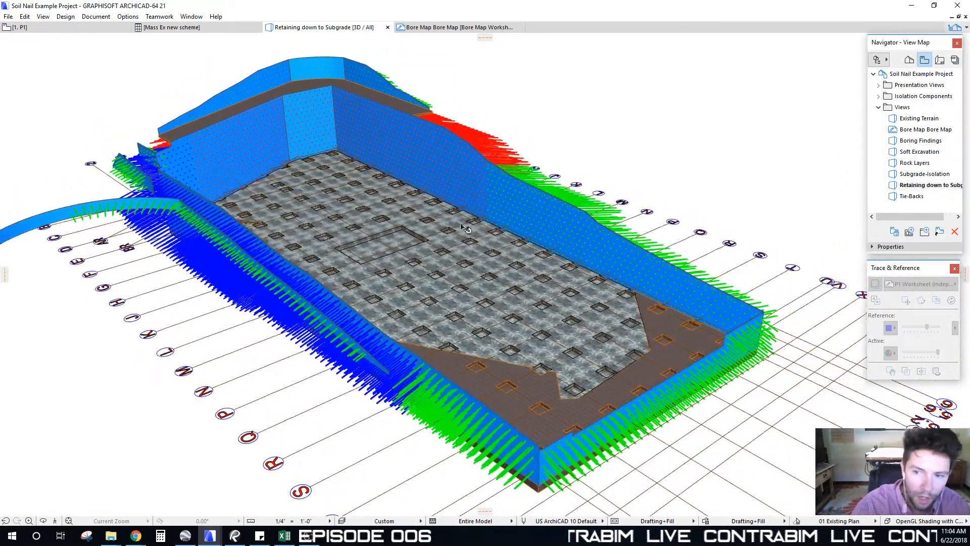
shift+middle_drag(460, 223, 457, 226)
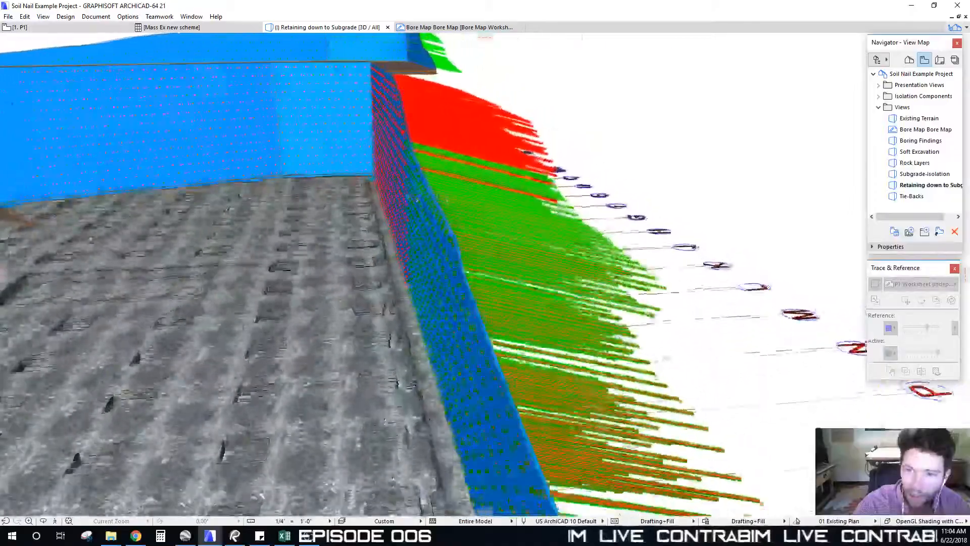
shift+middle_drag(544, 230, 589, 343)
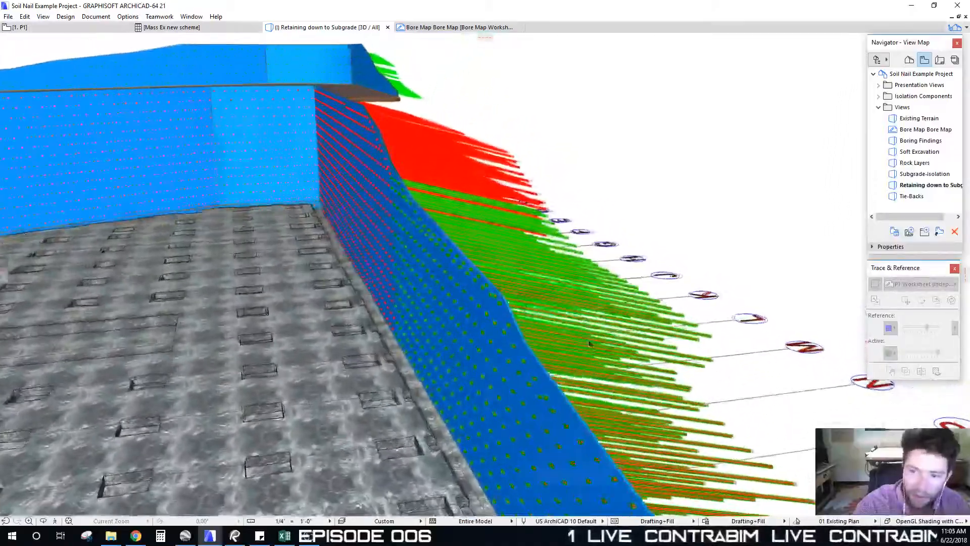
shift+middle_drag(505, 176, 403, 179)
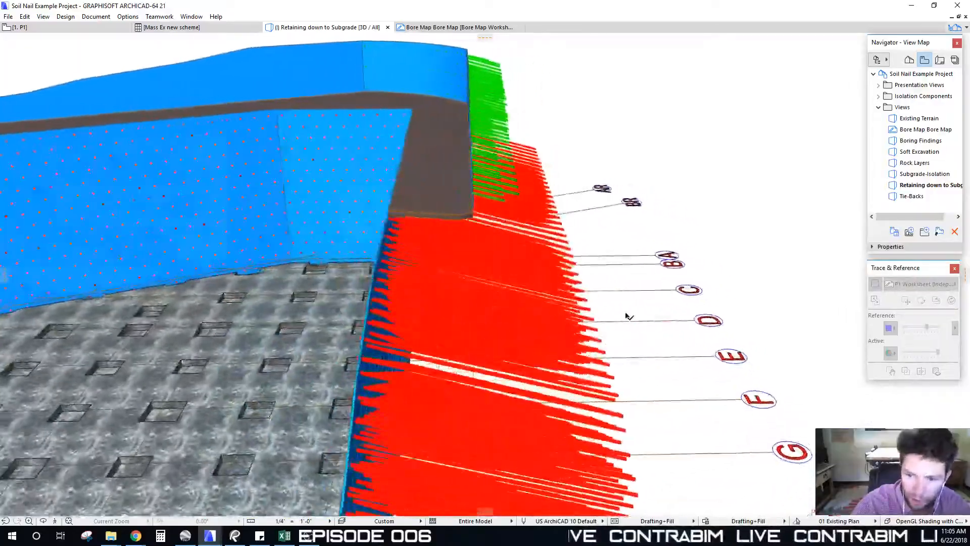
shift+middle_drag(403, 64, 510, 147)
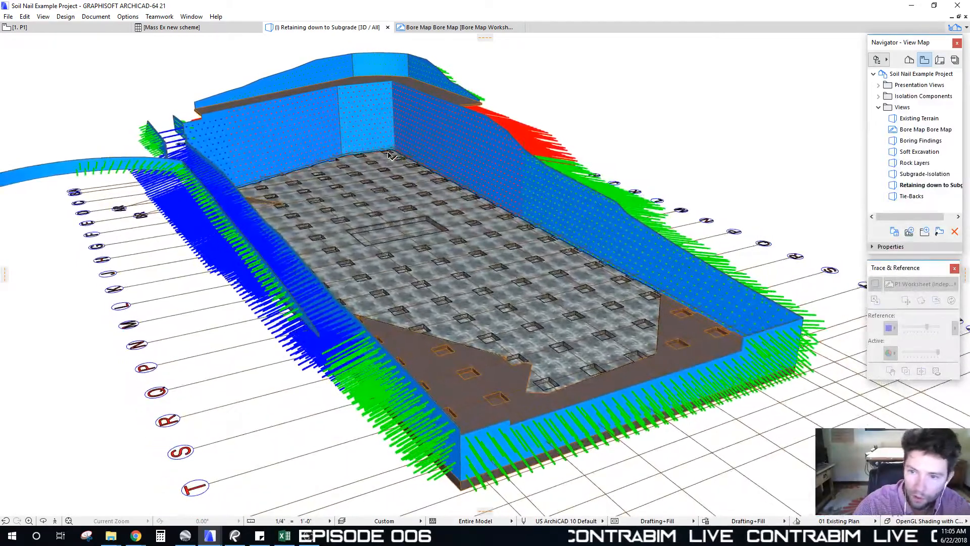
shift+middle_drag(473, 199, 488, 201)
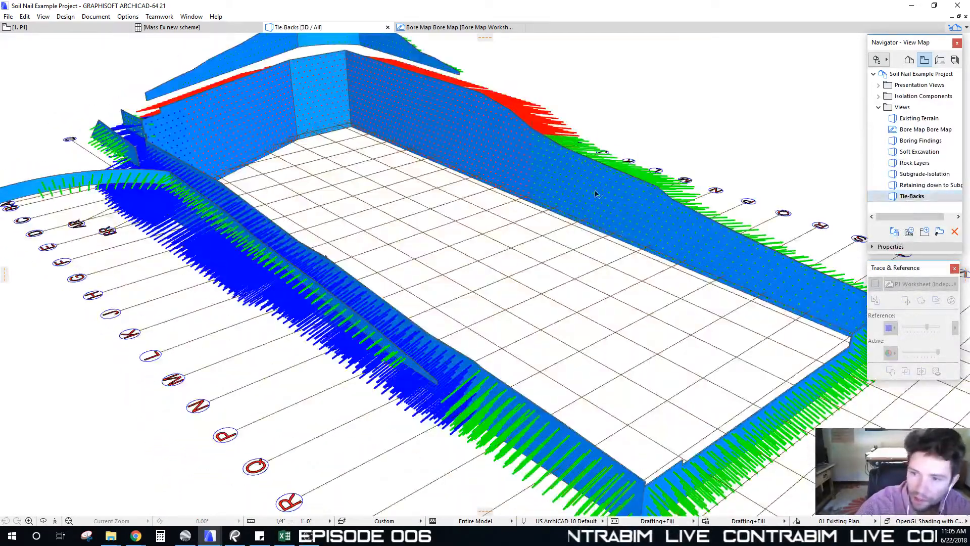
Orbit the Tie-Backs model for low frontal and side views of the nailed shoring walls
shift+middle_drag(597, 194, 355, 126)
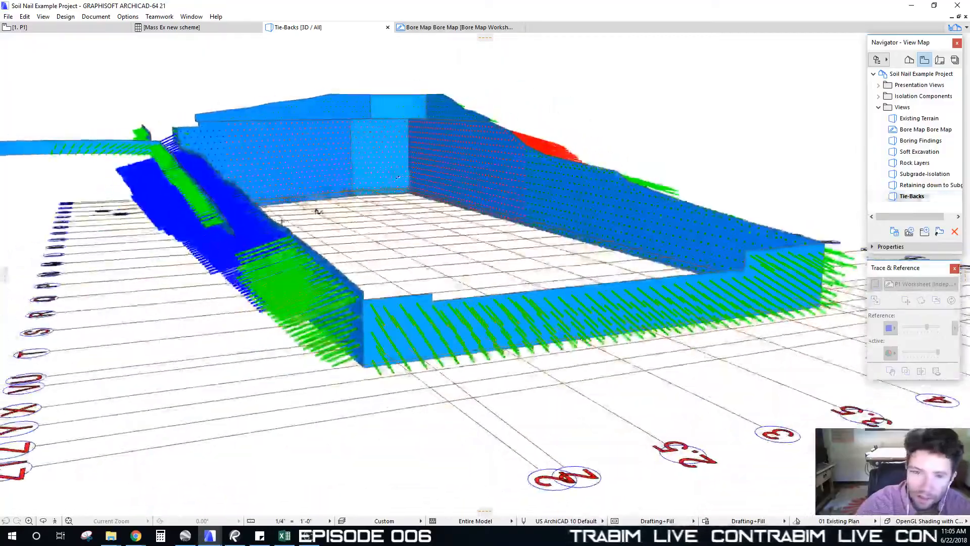
shift+middle_drag(330, 202, 505, 173)
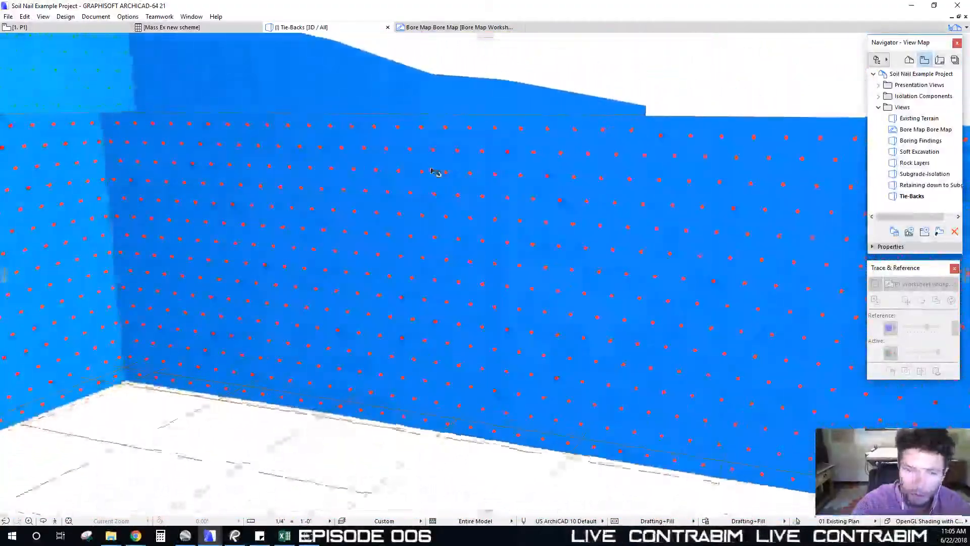
shift+middle_drag(435, 171, 374, 154)
shift+middle_drag(382, 225, 388, 144)
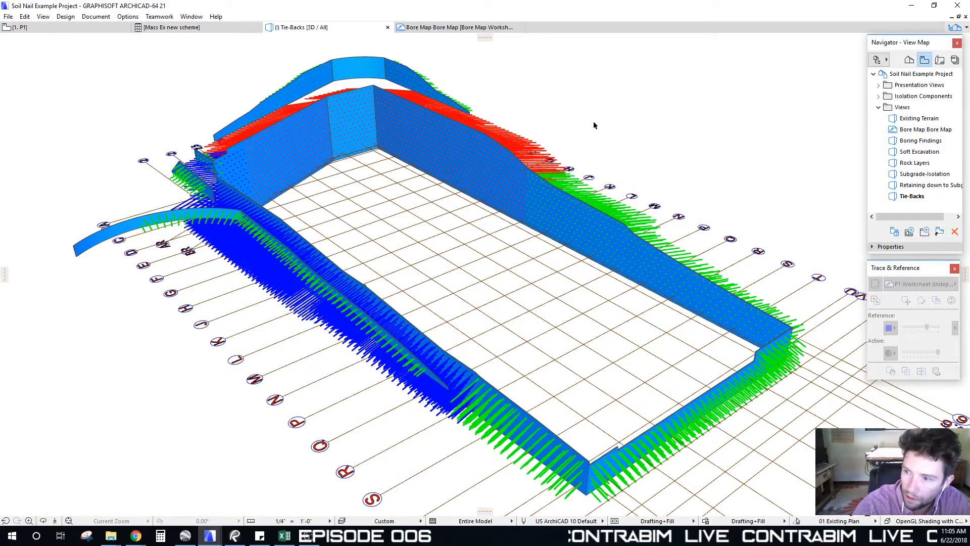
middle_drag(498, 194, 500, 197)
Minimize the Soil Nail project and switch to the Excavation-Tie-Back Soldier Beam project's 3D view
click(911, 8)
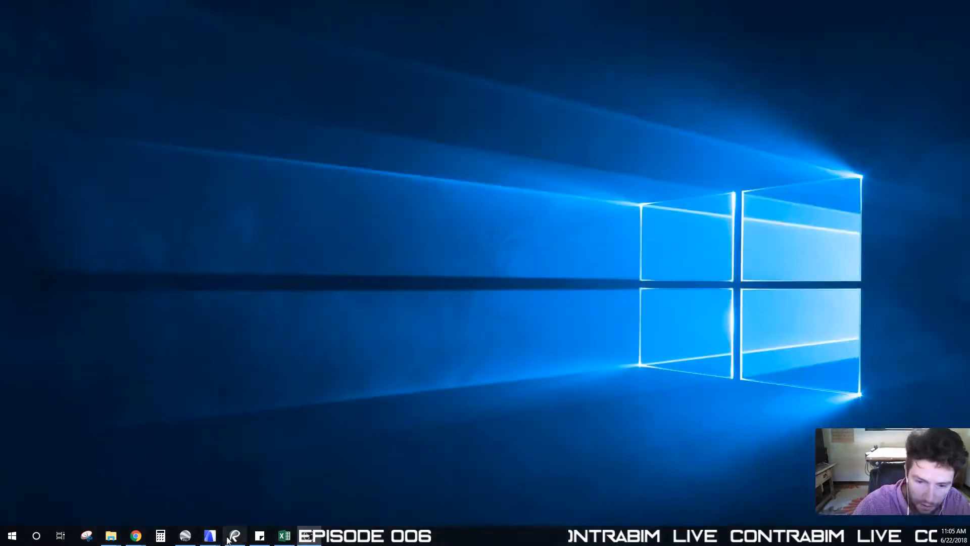
click(202, 537)
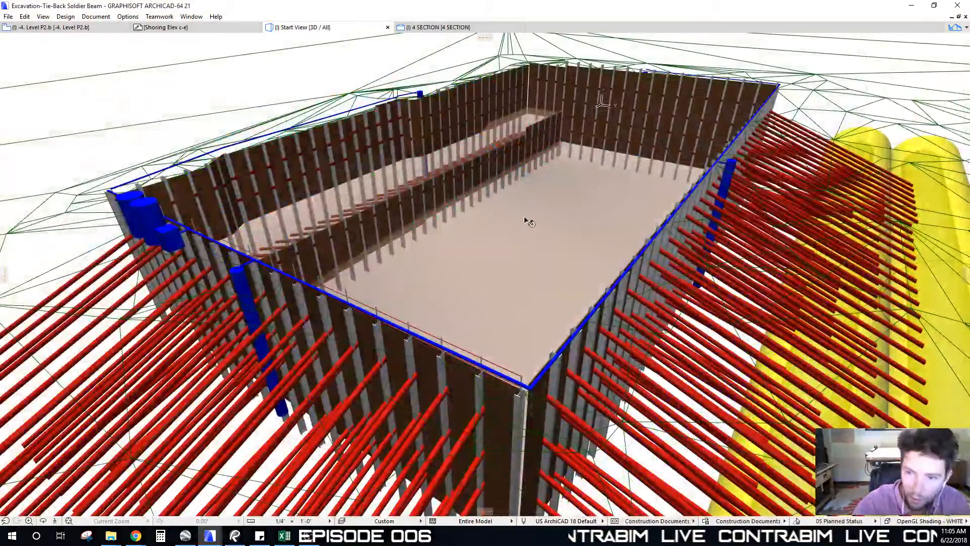
scroll(427, 193, down, 5)
shift+middle_drag(348, 247, 345, 259)
scroll(345, 259, up, 3)
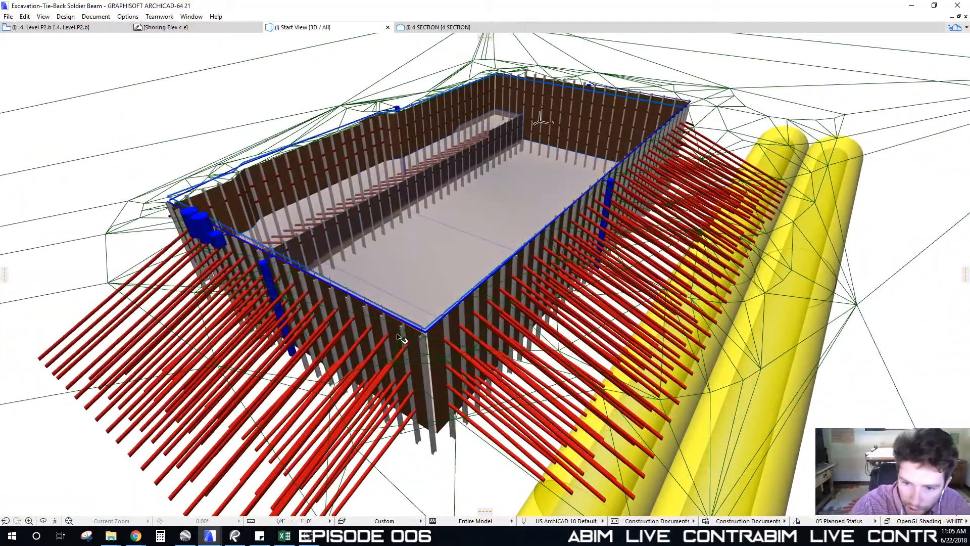
scroll(401, 338, up, 5)
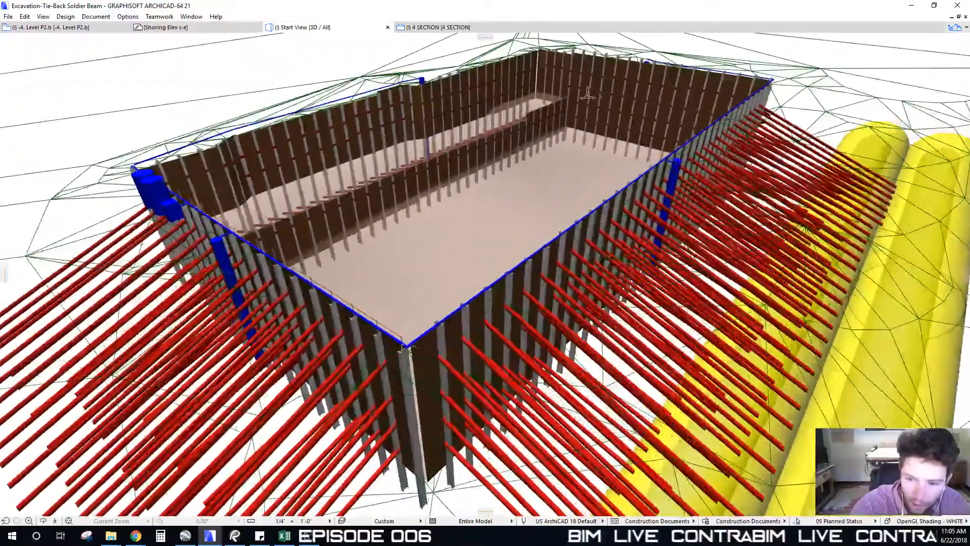
Orbit the soldier-beam pit so its far wall and then left wall face the camera
shift+middle_drag(403, 347, 286, 260)
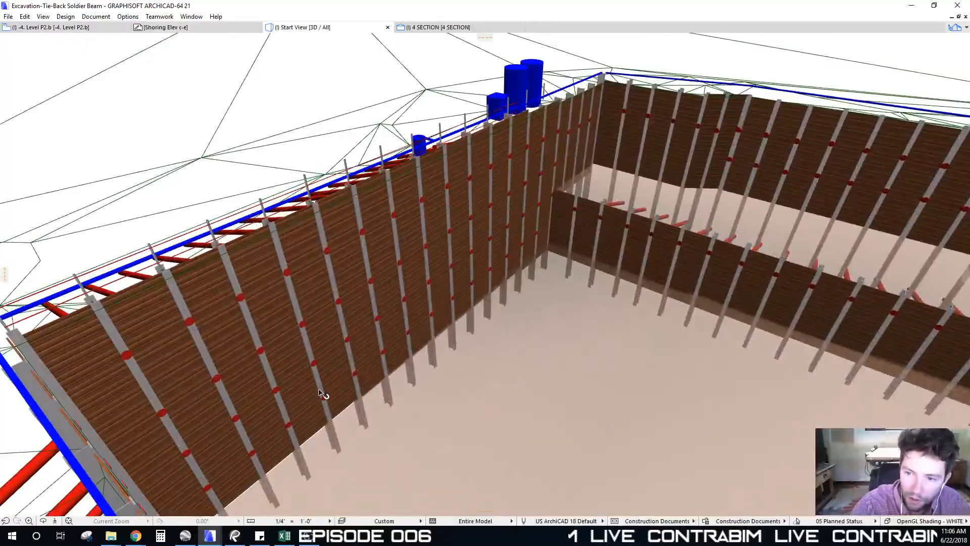
scroll(320, 393, down, 10)
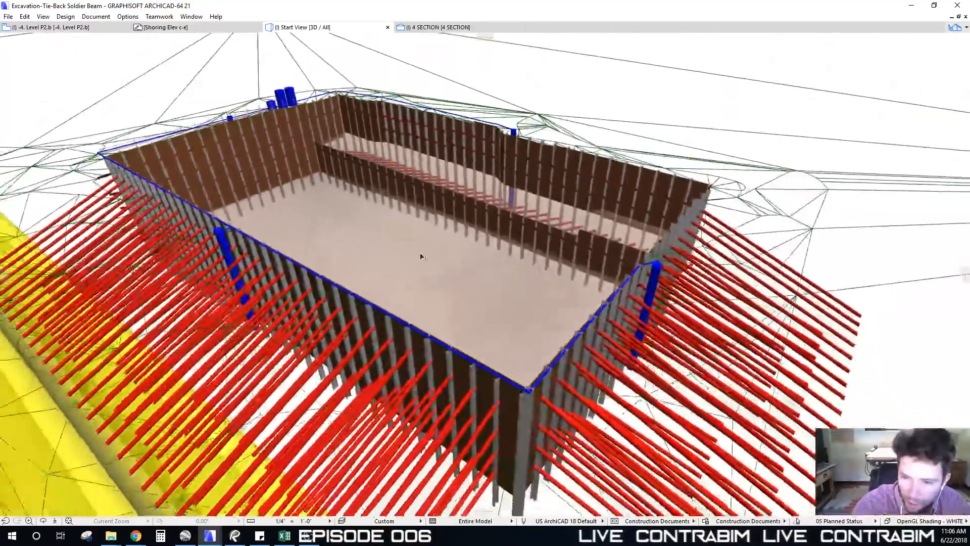
scroll(422, 257, down, 2)
shift+middle_drag(424, 259, 501, 172)
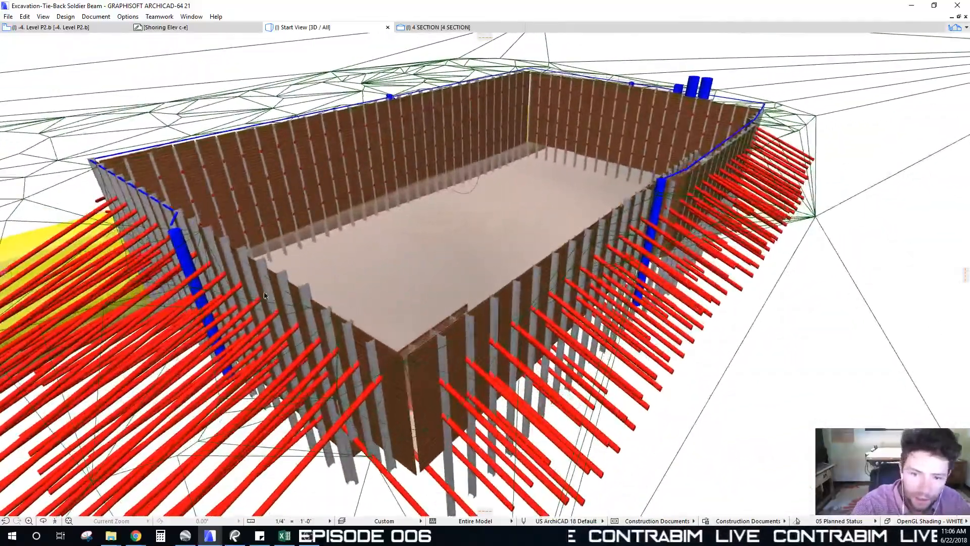
shift+middle_drag(316, 286, 290, 172)
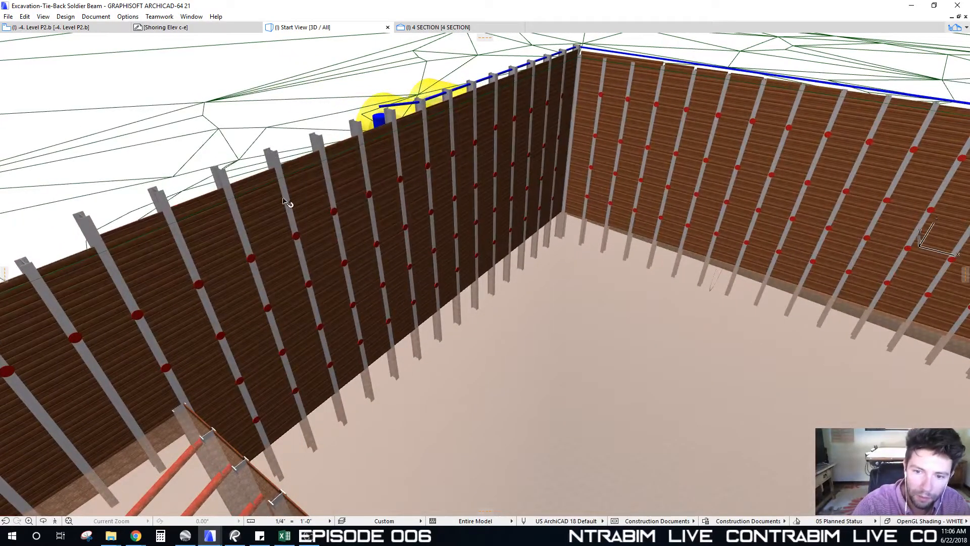
shift+middle_drag(350, 400, 417, 157)
Zoom and orbit to a high view into the pit, shifting the model down
scroll(298, 225, down, 8)
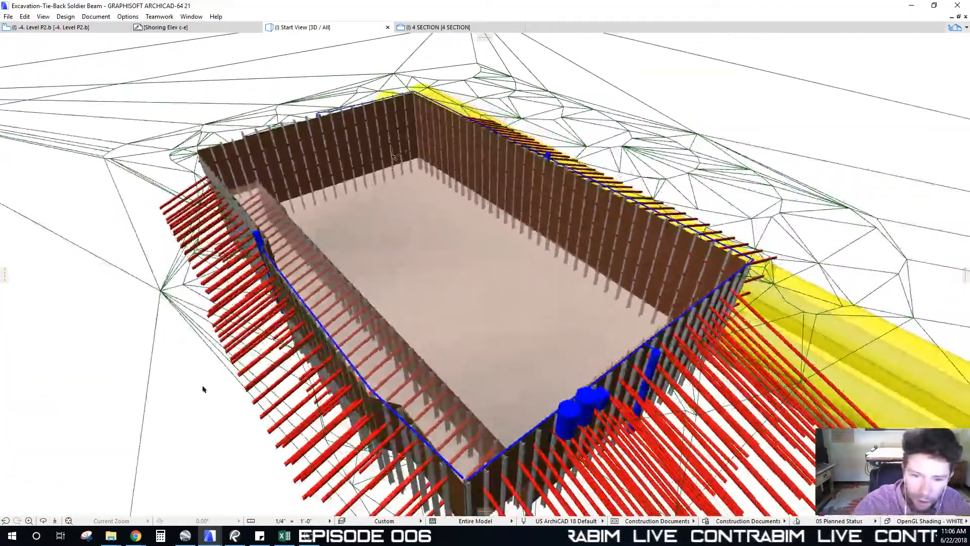
scroll(331, 344, down, 3)
scroll(306, 392, up, 4)
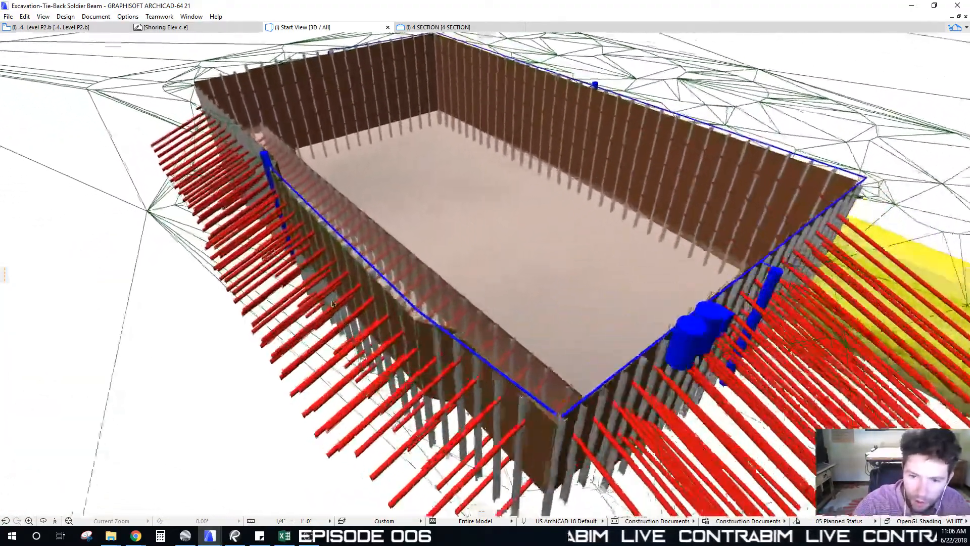
shift+middle_drag(234, 339, 200, 172)
scroll(333, 234, down, 5)
shift+middle_drag(328, 237, 329, 236)
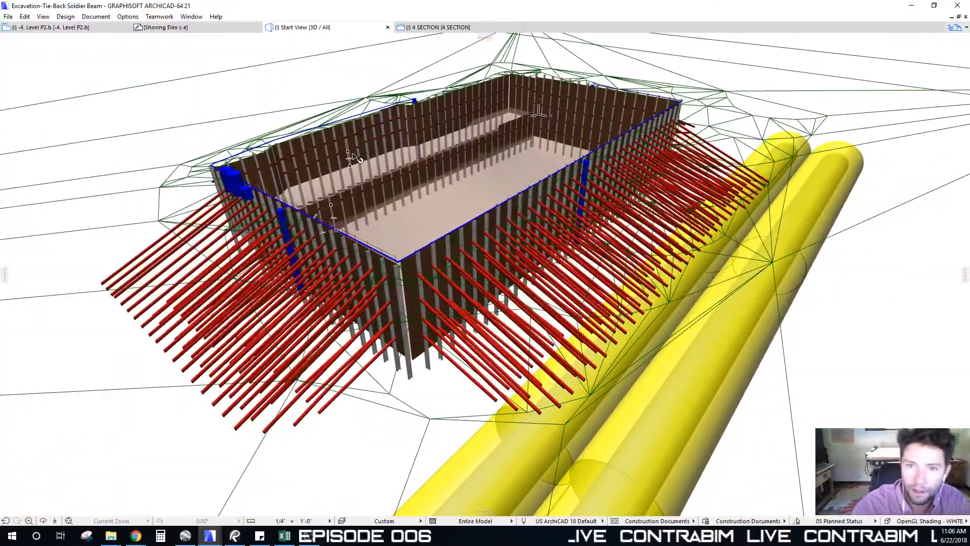
middle_drag(417, 167, 419, 181)
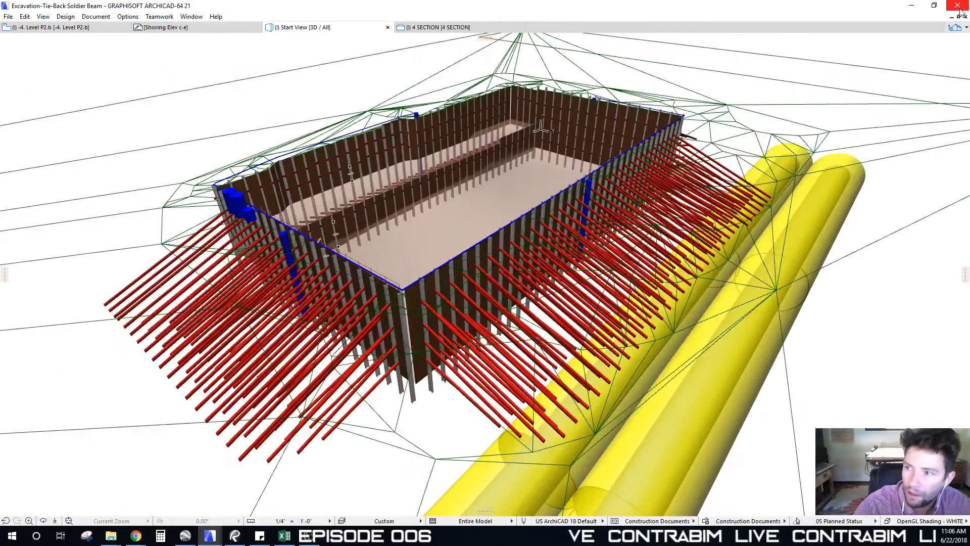
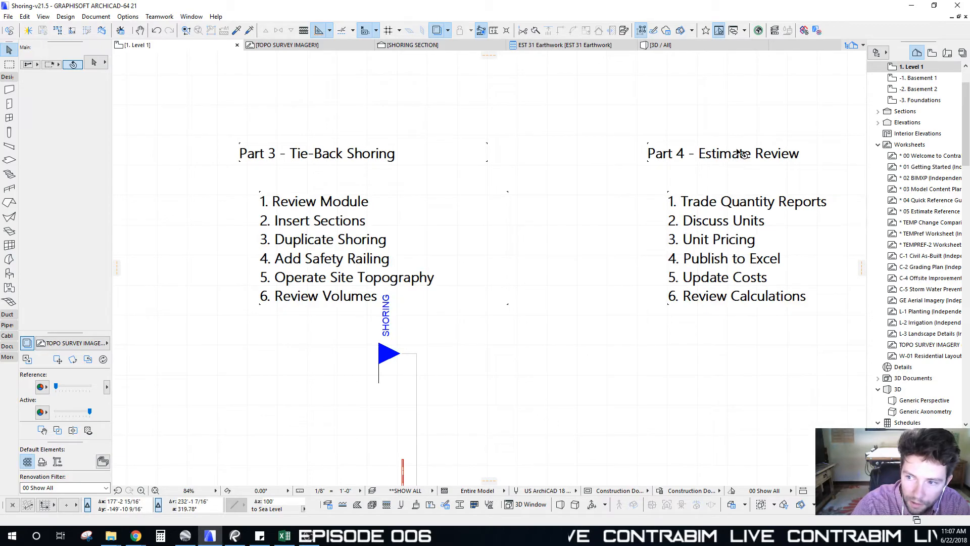
Pan the ARCHICAD plan to frame all four agenda parts, including Part 1's list
middle_drag(397, 394, 538, 193)
scroll(487, 346, down, 3)
middle_drag(517, 344, 587, 245)
middle_drag(578, 284, 594, 308)
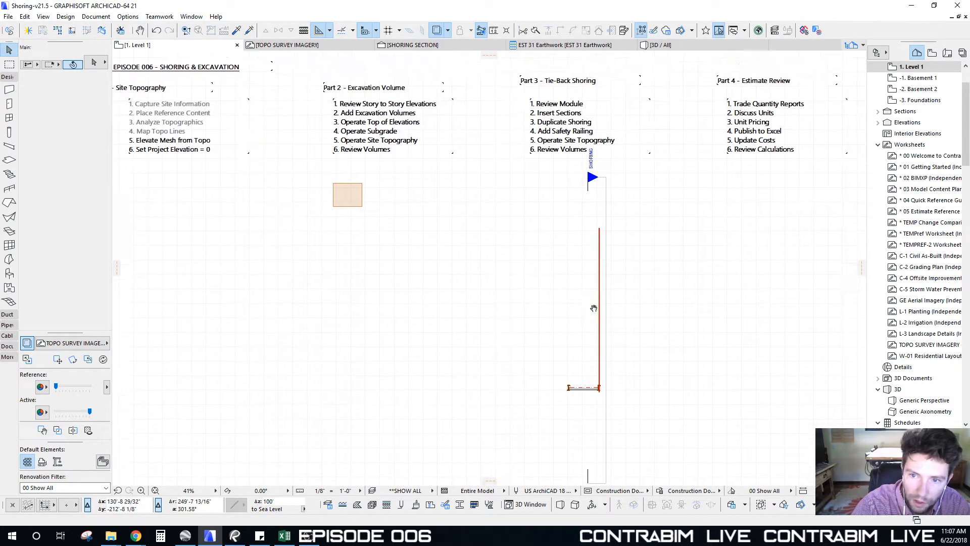
middle_drag(436, 260, 499, 307)
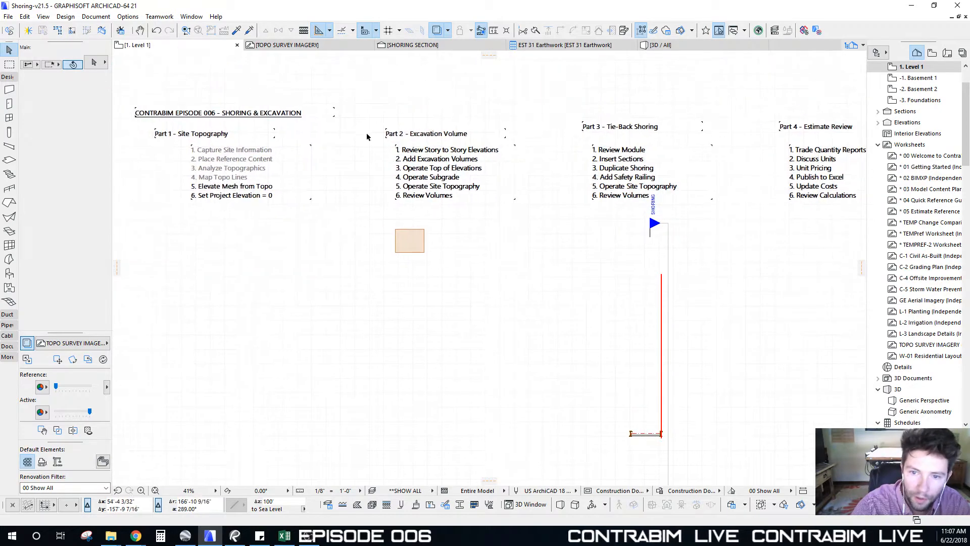
middle_drag(248, 125, 279, 121)
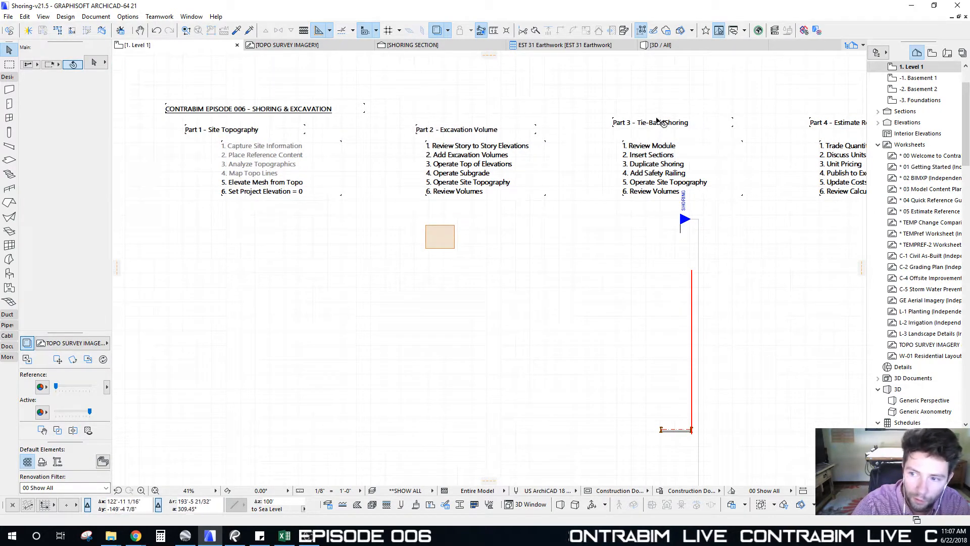
Look over the EST 31 Earthwork schedule, then go back to the Level 1 floor plan
click(550, 46)
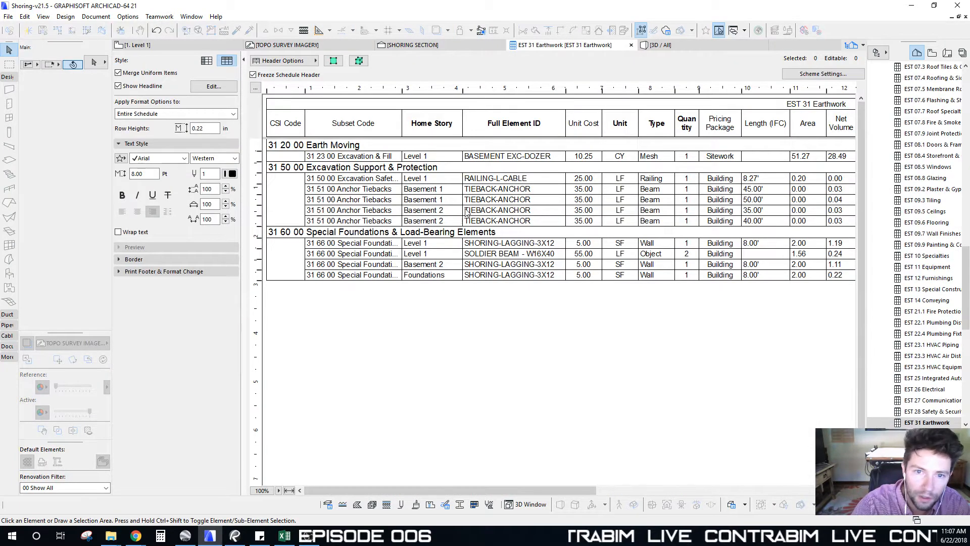
click(151, 45)
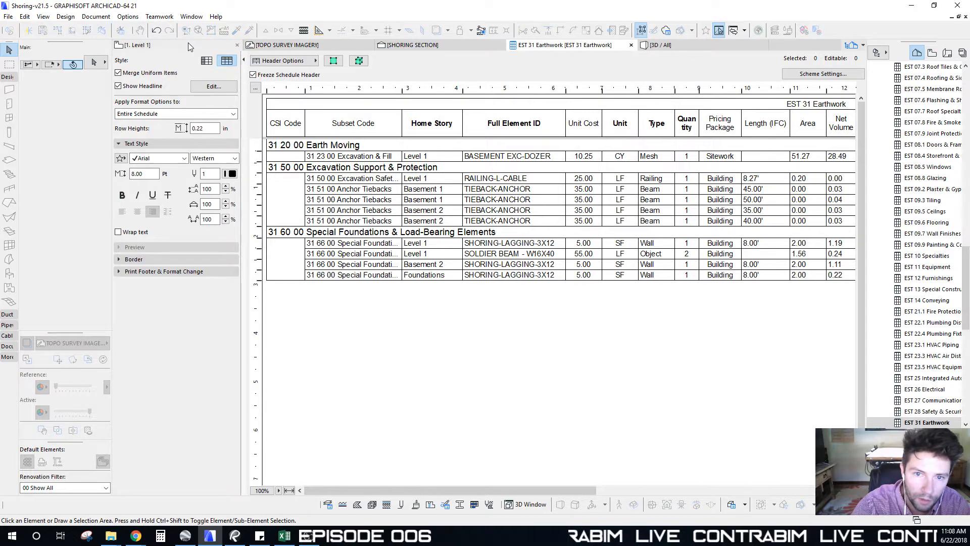
scroll(193, 121, up, 5)
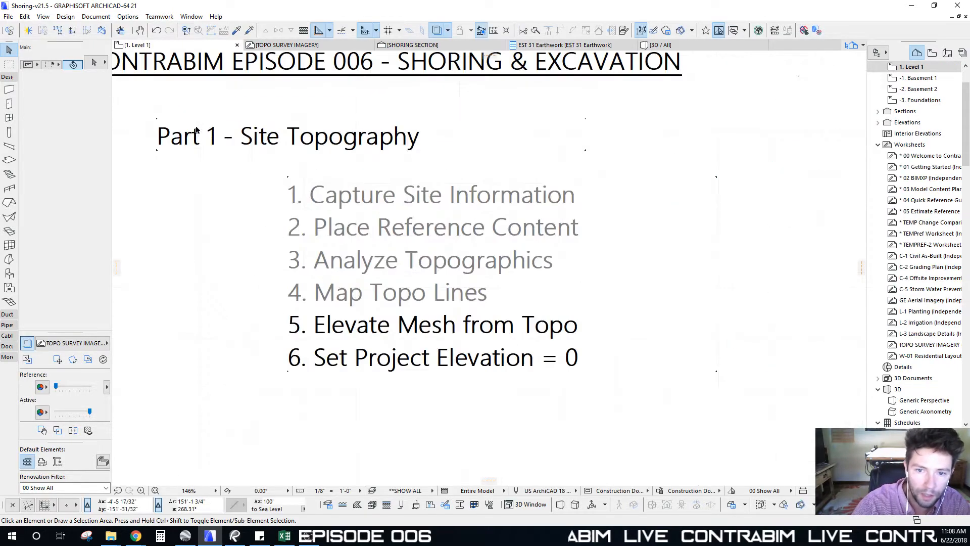
scroll(267, 203, down, 2)
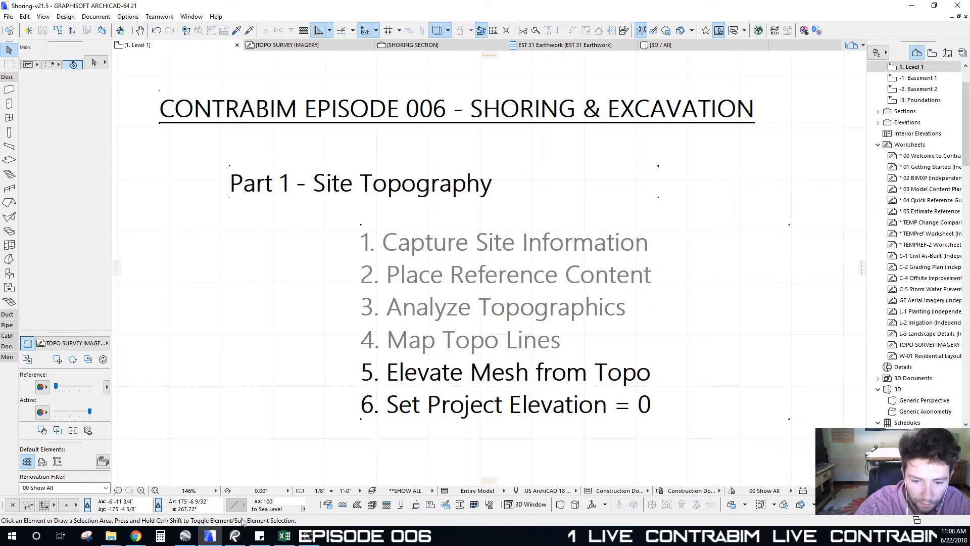
In Google Earth Pro, orbit along the coastline and down toward the hillside site
click(185, 536)
scroll(637, 396, up, 2)
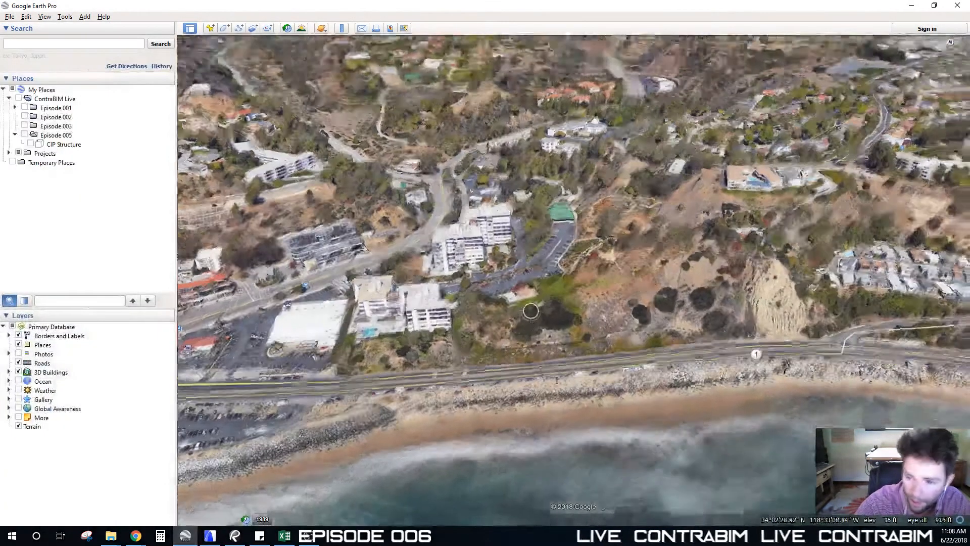
middle_drag(637, 396, 525, 351)
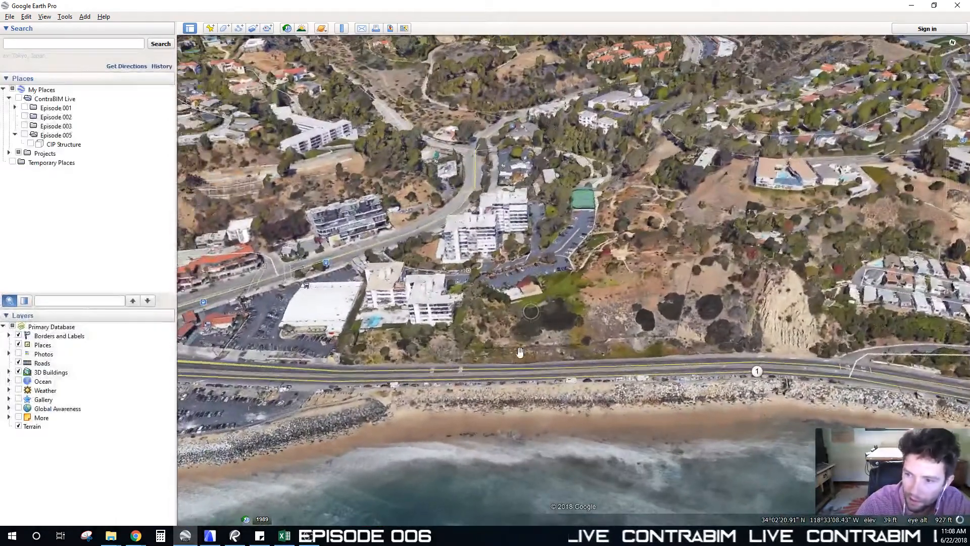
mouse_move(621, 332)
middle_down()
mouse_move(510, 373)
mouse_move(526, 361)
middle_up()
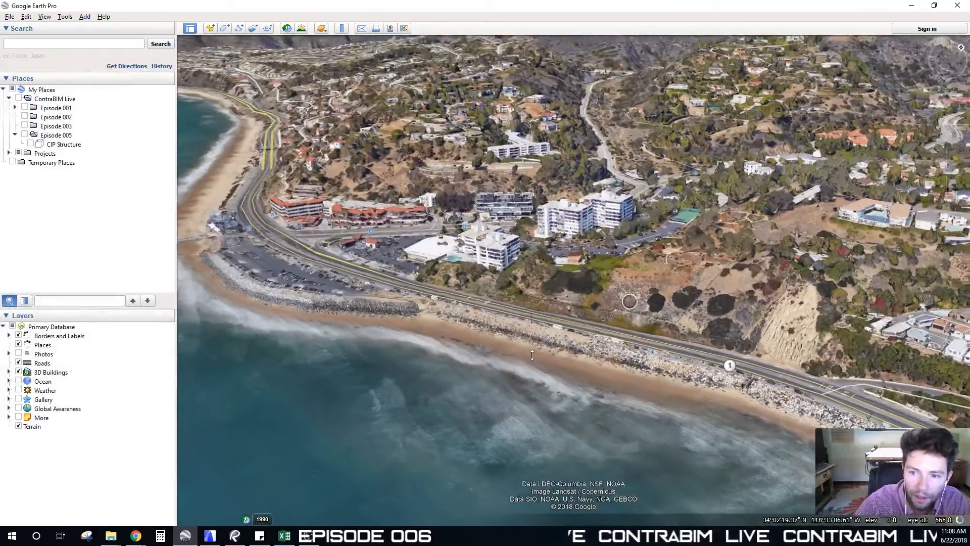
middle_drag(356, 252, 657, 204)
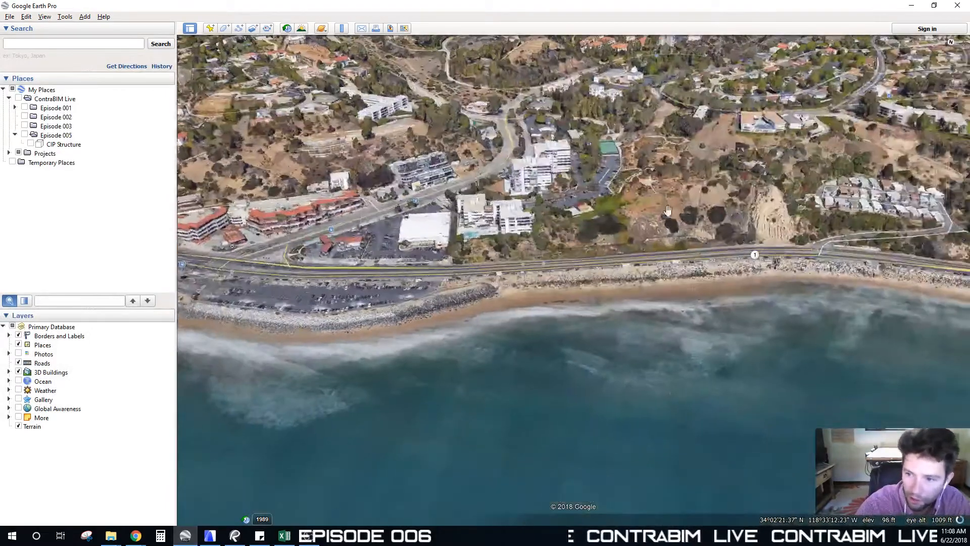
drag(668, 204, 649, 248)
scroll(637, 254, up, 1)
drag(531, 265, 649, 262)
mouse_move(679, 210)
middle_down()
mouse_move(640, 217)
mouse_move(600, 251)
middle_up()
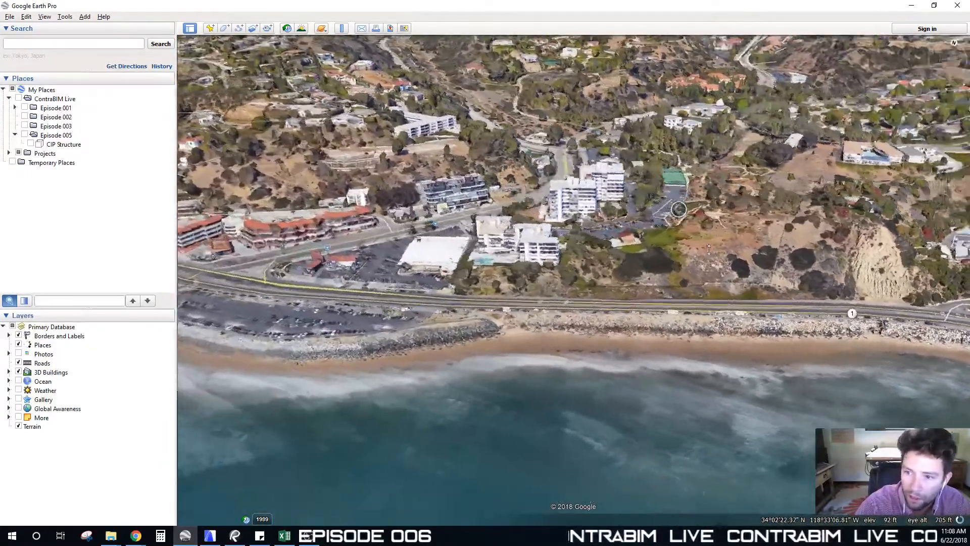
Tilt toward the horizon and orbit to view the hillside slope from another side
middle_drag(709, 249, 741, 250)
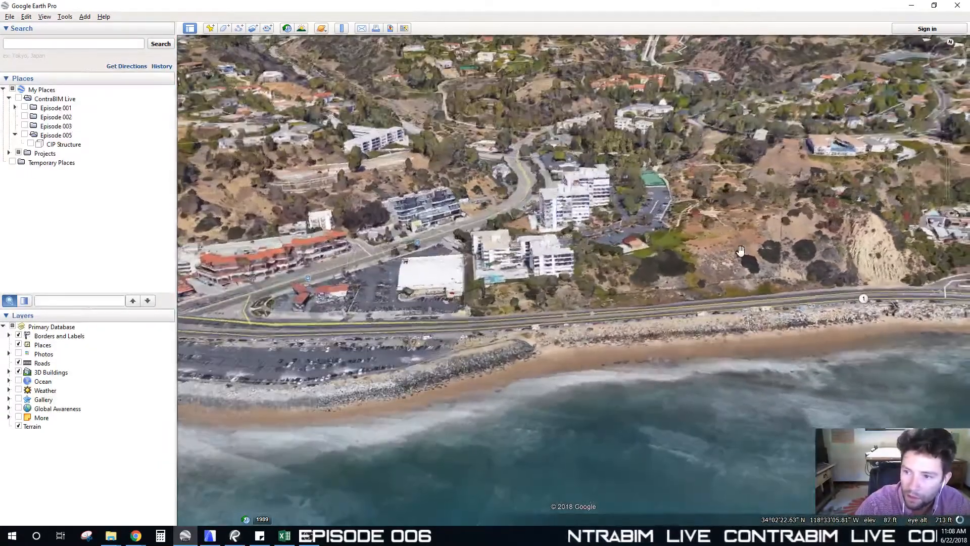
scroll(686, 336, down, 1)
scroll(680, 326, up, 5)
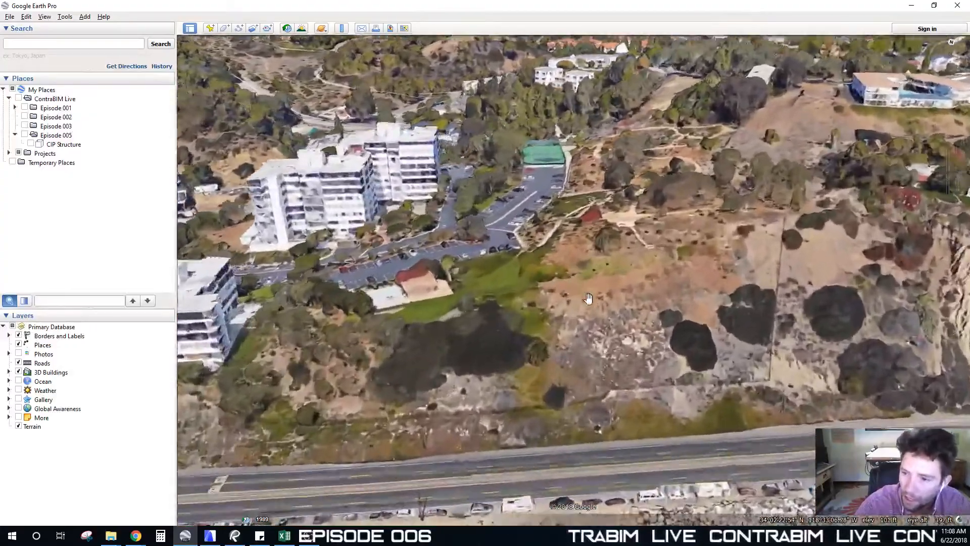
middle_drag(589, 298, 791, 316)
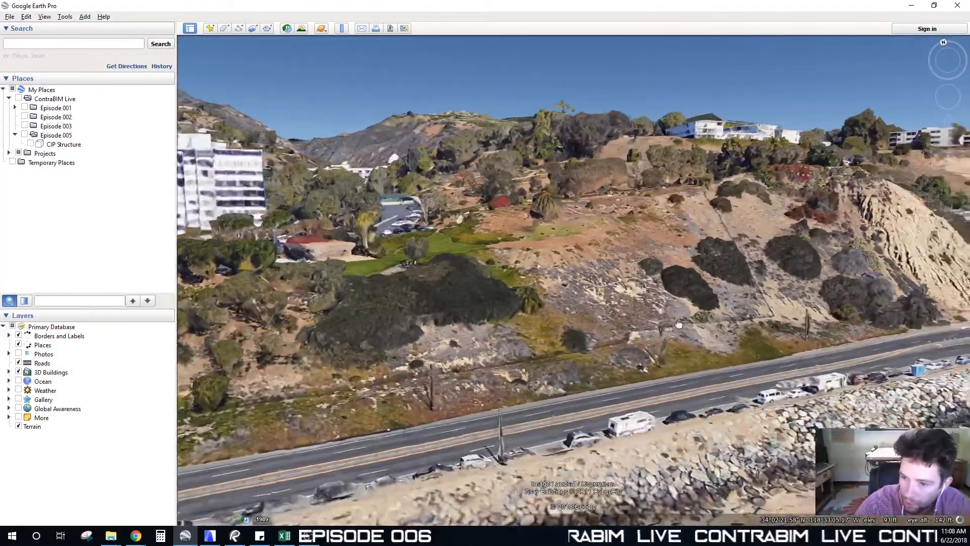
middle_drag(726, 329, 637, 188)
scroll(493, 287, up, 2)
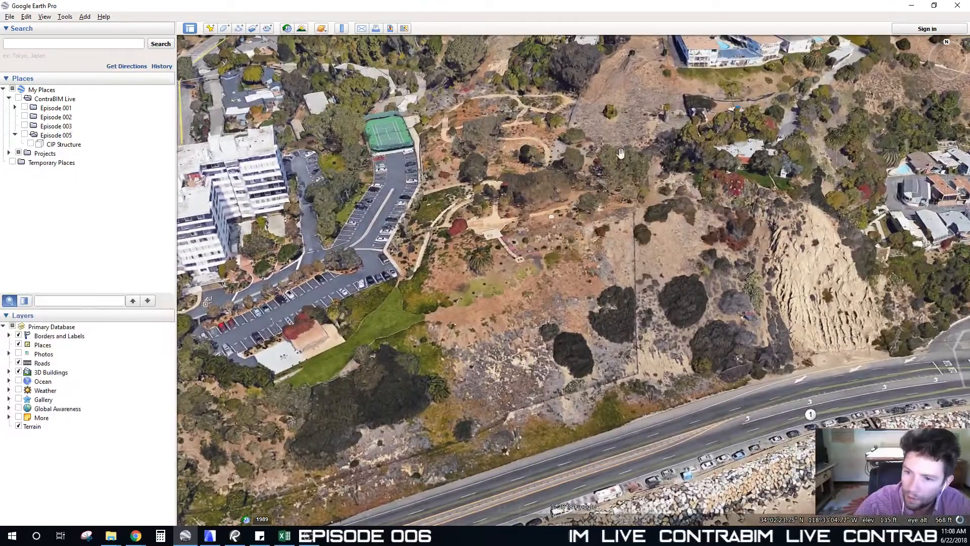
Turn the view so the highway runs horizontally, then switch to Chrome's NavigateLA window
middle_drag(621, 153, 541, 253)
drag(470, 278, 627, 258)
scroll(548, 300, down, 2)
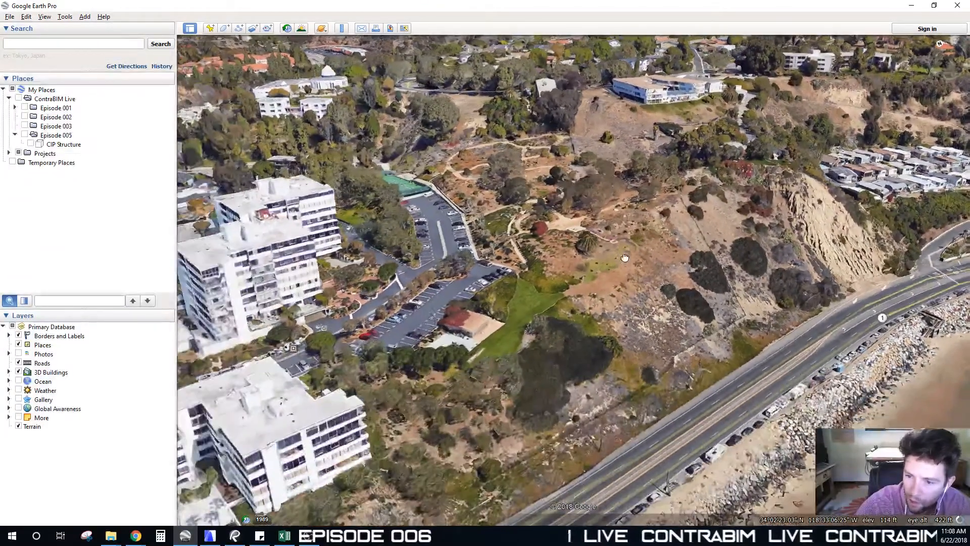
middle_drag(627, 258, 529, 232)
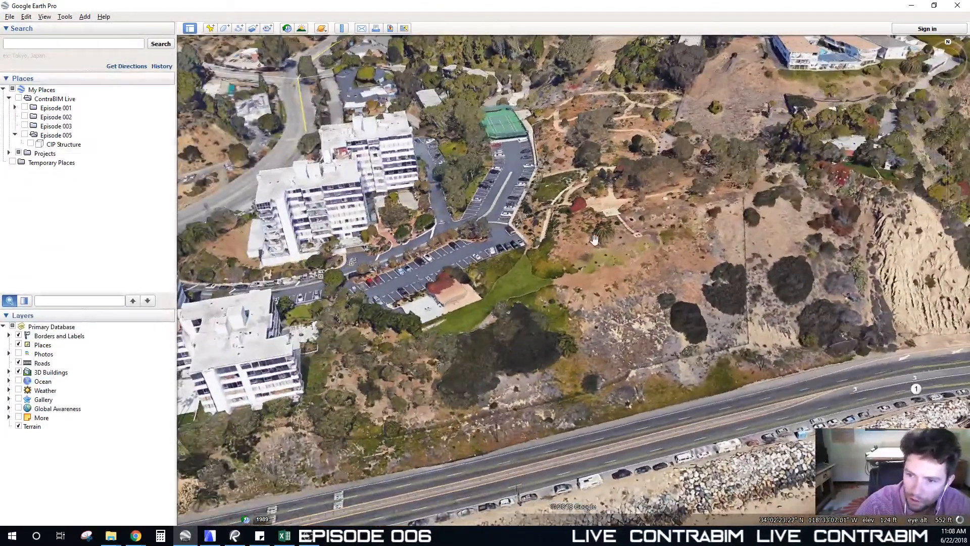
middle_drag(595, 240, 523, 224)
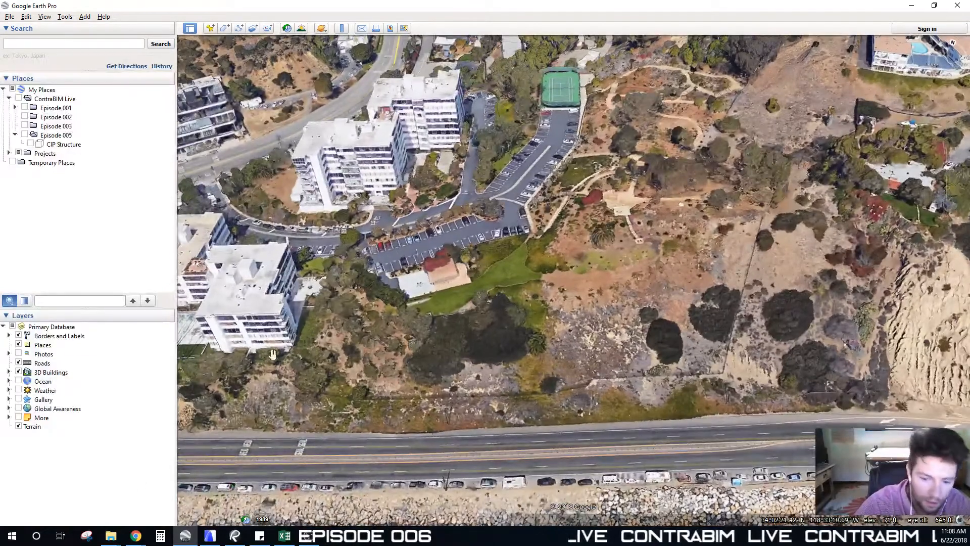
click(136, 536)
click(165, 492)
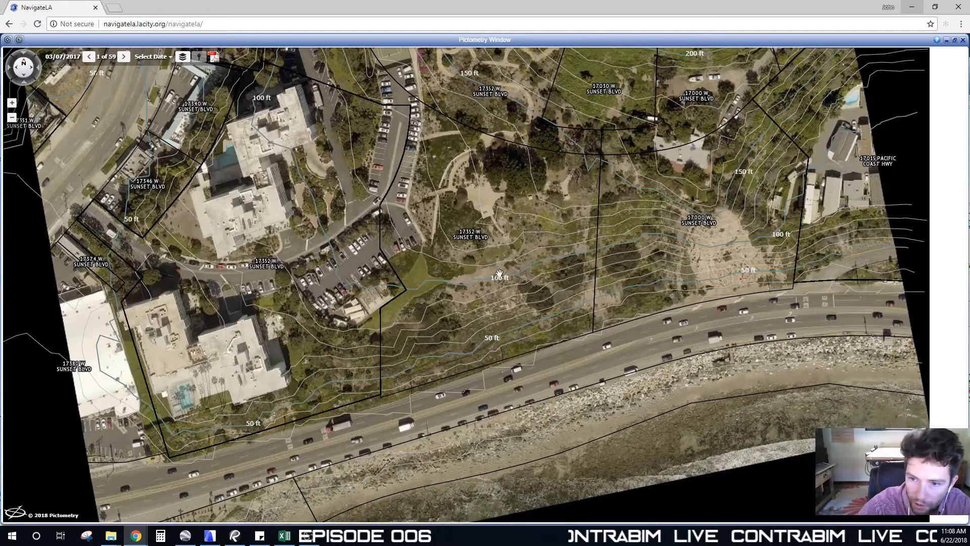
Close the Pictometry aerial window and pan the NavigateLA city map
click(947, 41)
drag(394, 277, 488, 229)
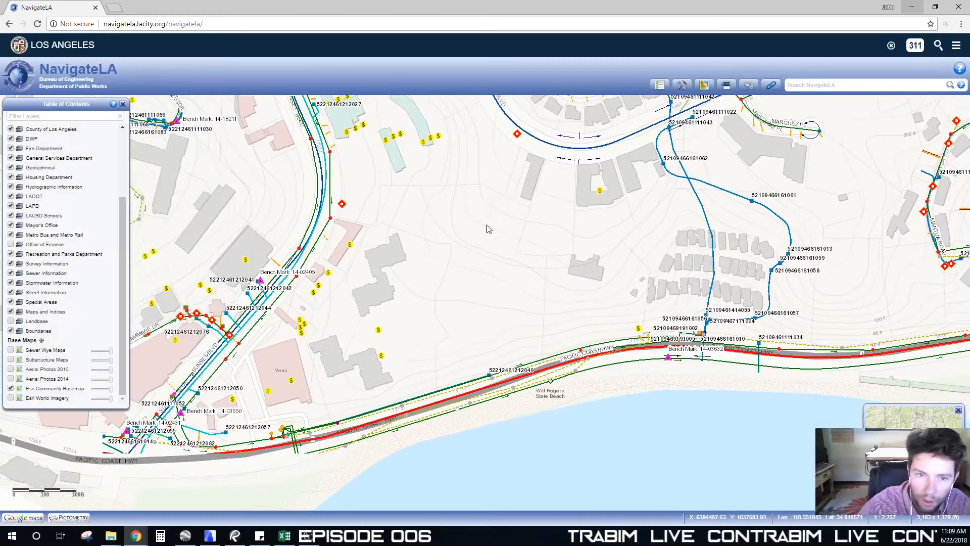
drag(441, 167, 426, 189)
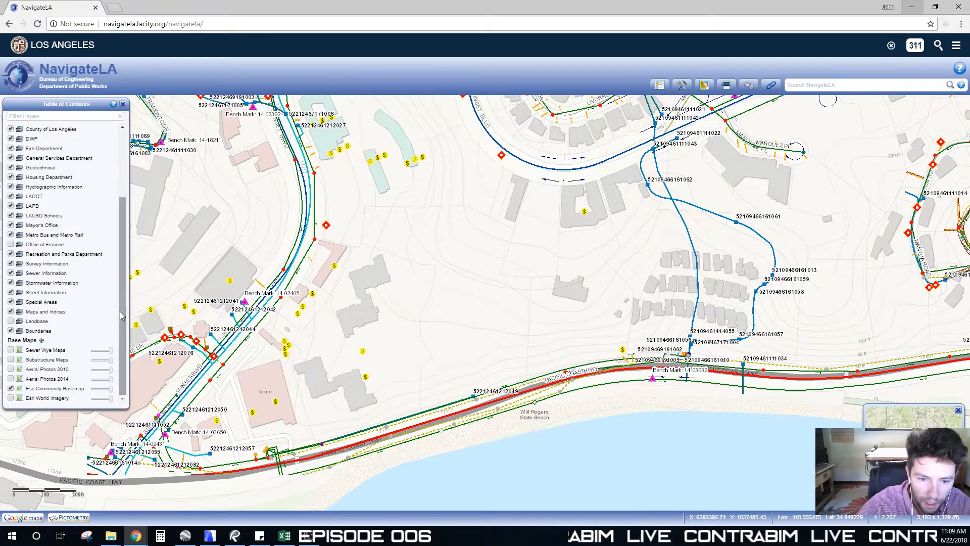
drag(435, 268, 440, 237)
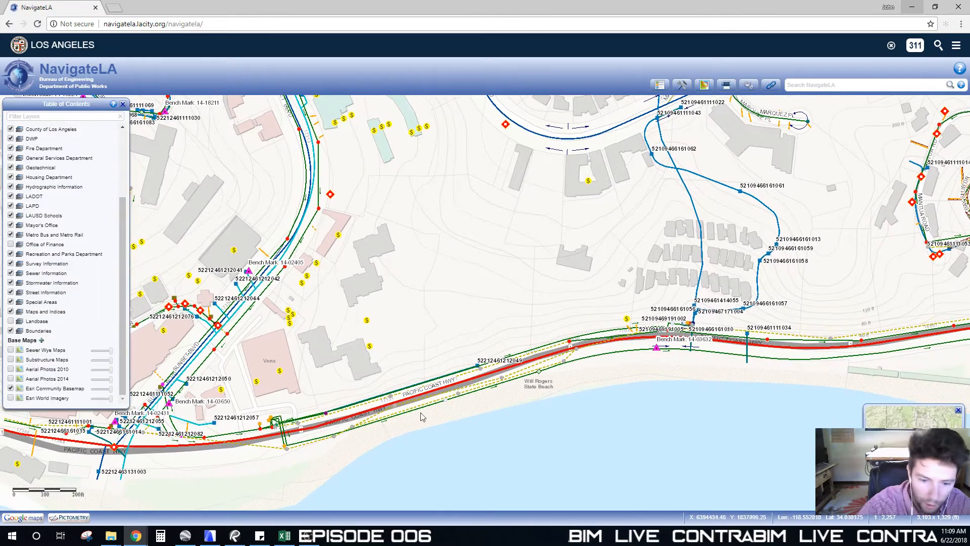
mouse_move(475, 293)
mouse_down()
mouse_move(472, 319)
mouse_move(520, 264)
mouse_move(491, 297)
mouse_up()
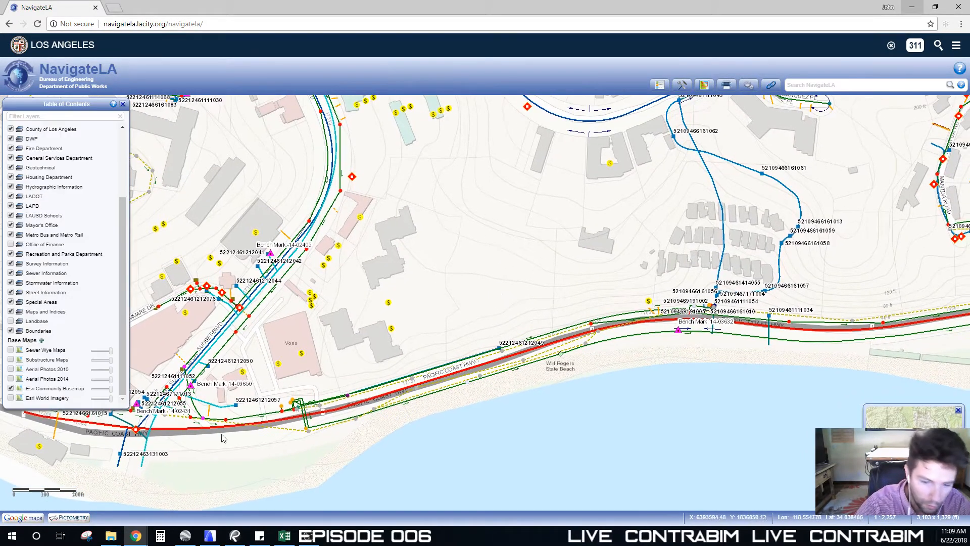
Turn on Pictometry aerial imagery and centre it on the hillside contours
click(57, 520)
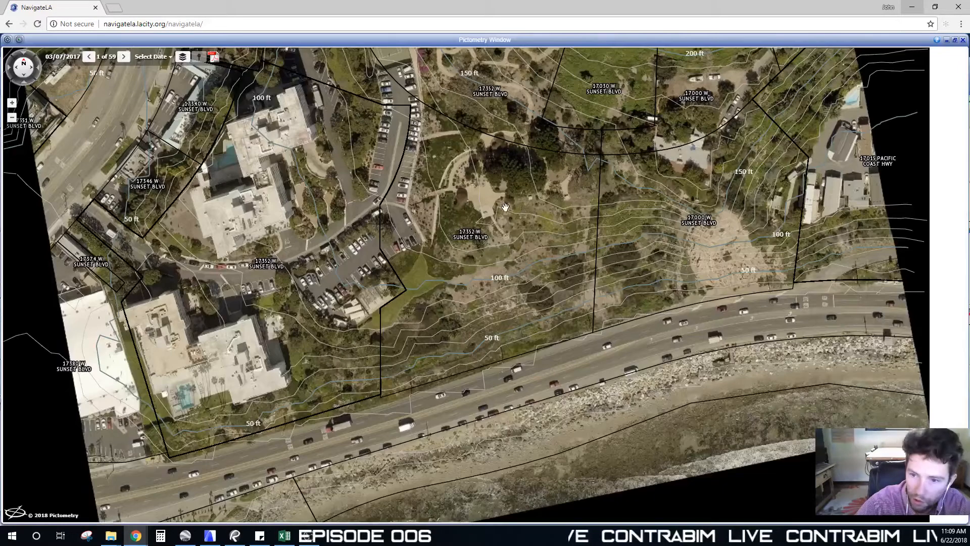
drag(505, 208, 498, 213)
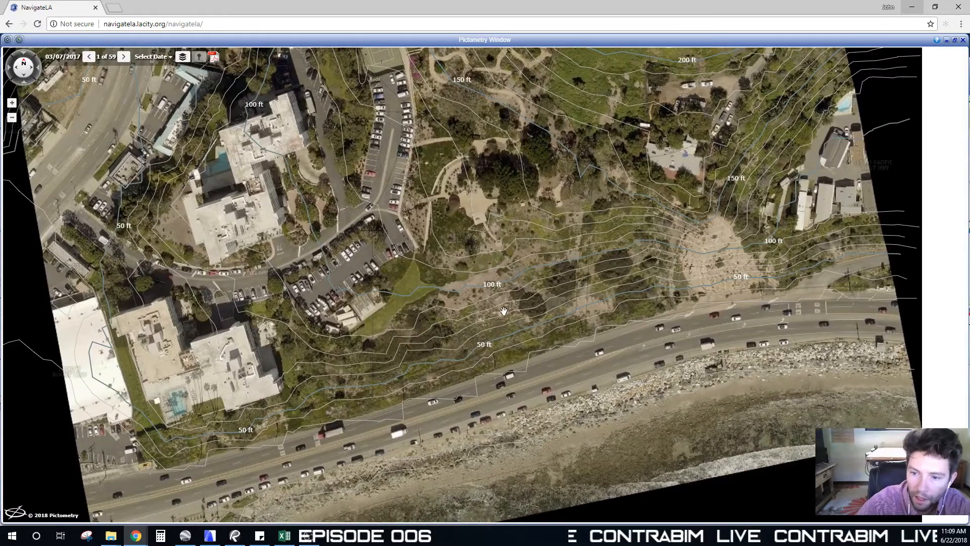
scroll(502, 300, up, 2)
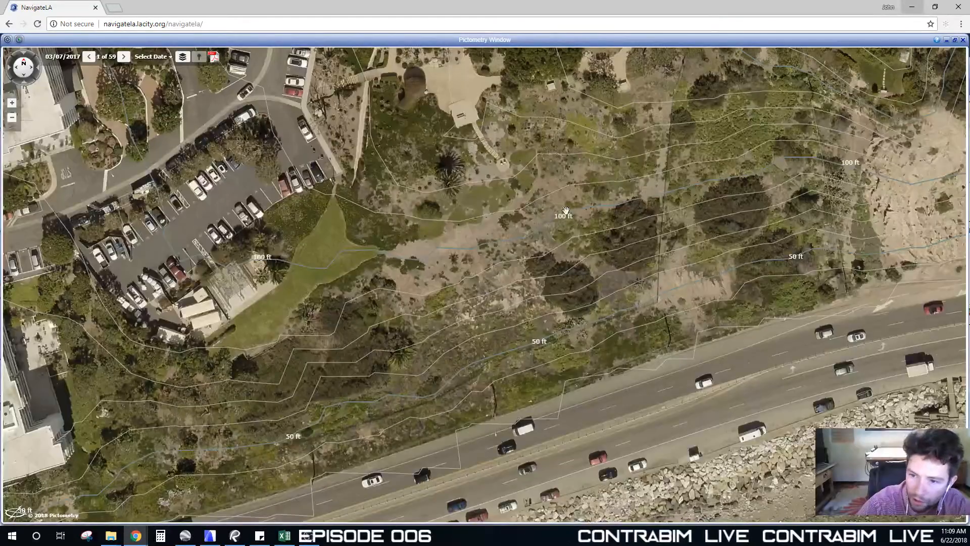
drag(465, 355, 506, 303)
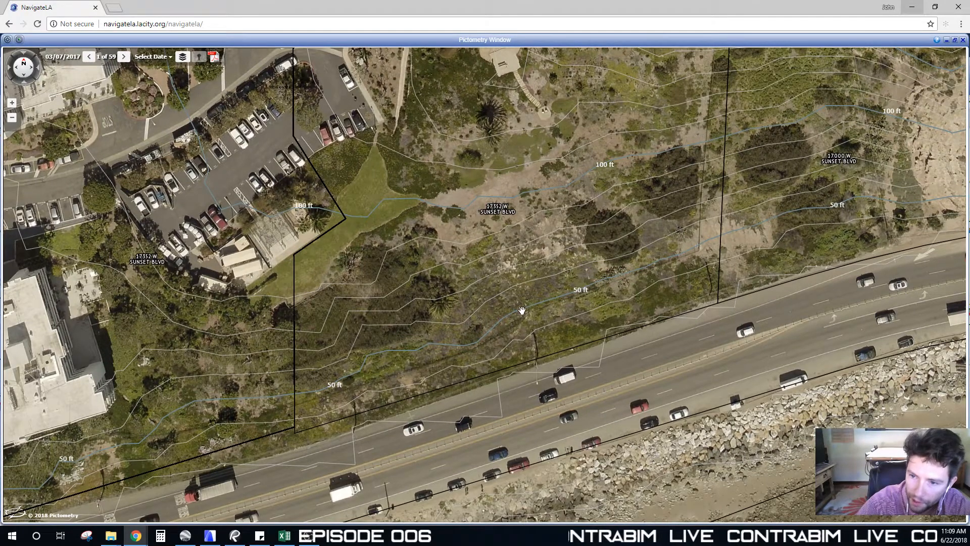
drag(542, 198, 518, 214)
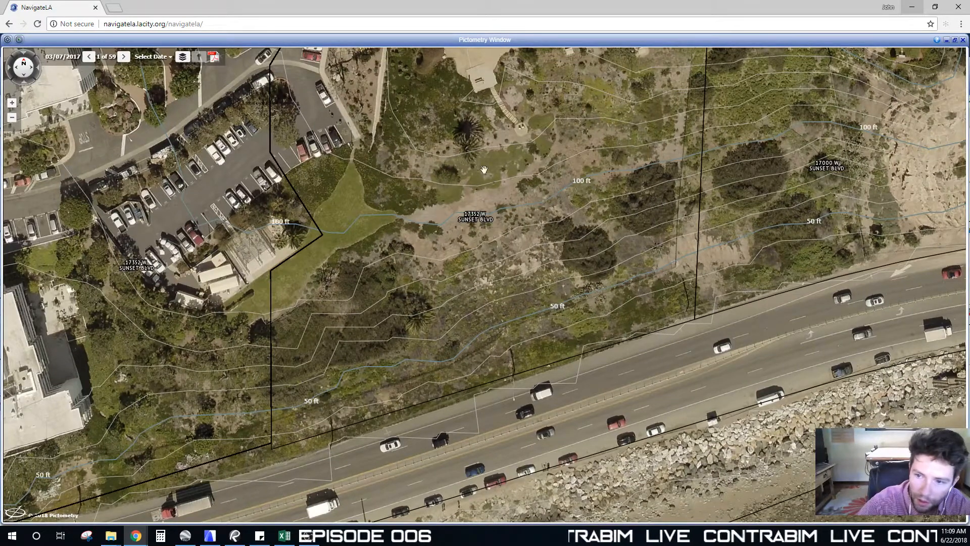
Pan the aerial across the slope and park area to frame the parcels
drag(485, 170, 442, 267)
drag(499, 130, 484, 260)
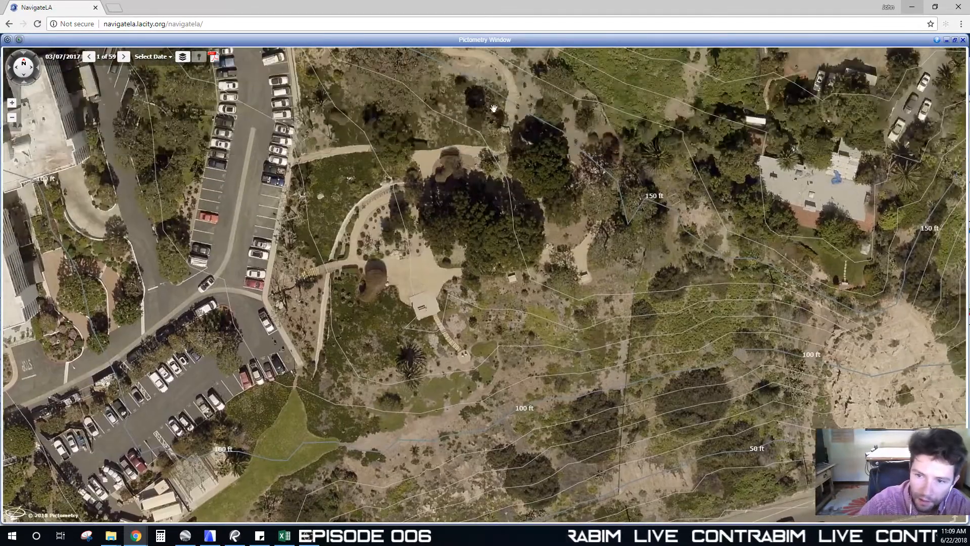
drag(478, 298, 515, 144)
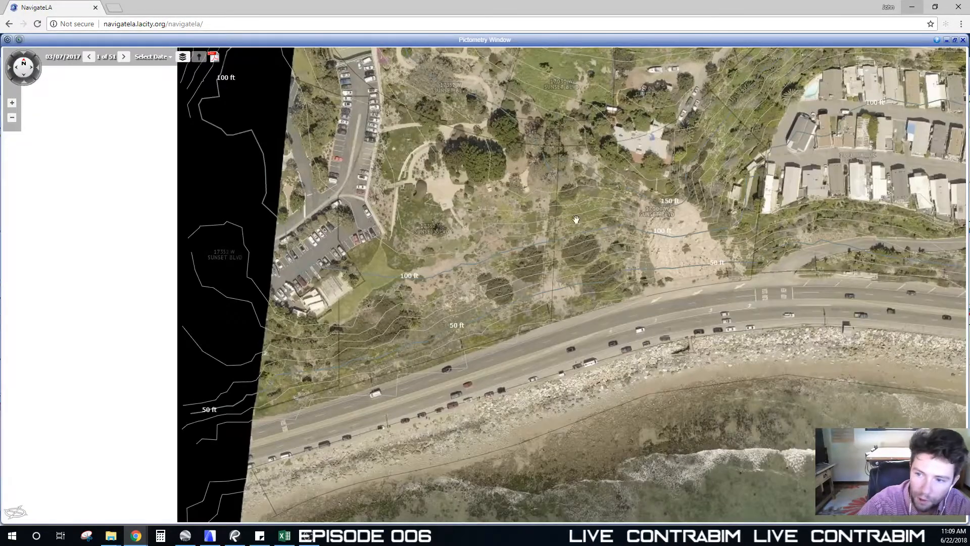
drag(577, 219, 509, 280)
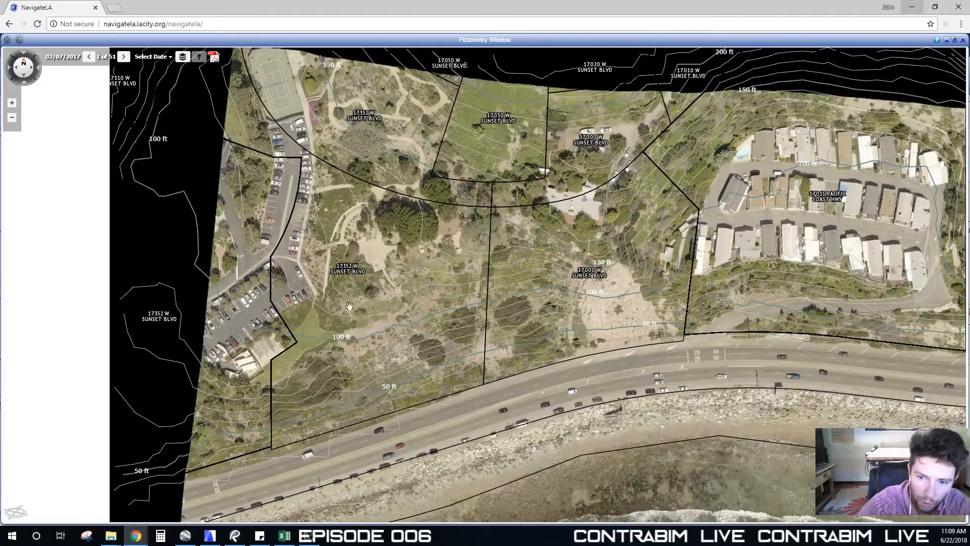
drag(361, 281, 386, 263)
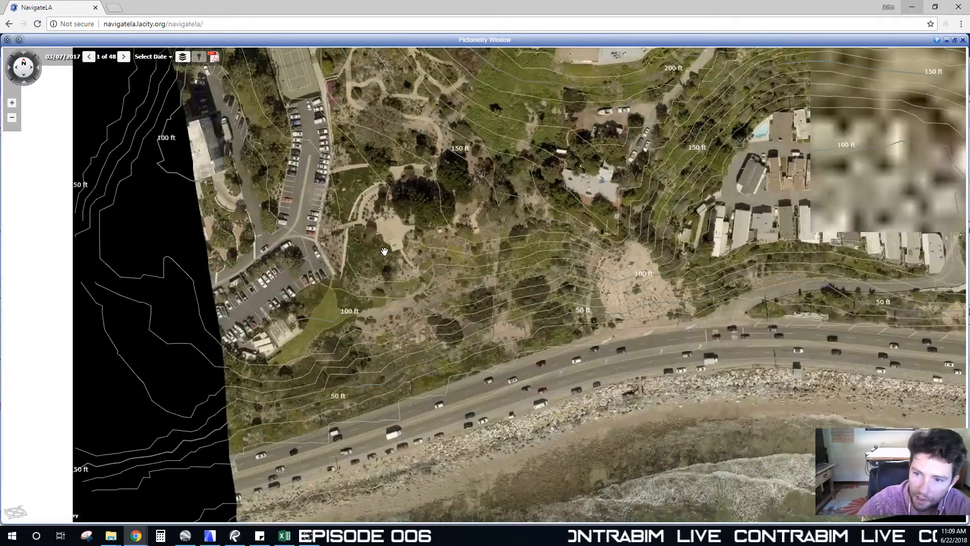
drag(383, 252, 409, 261)
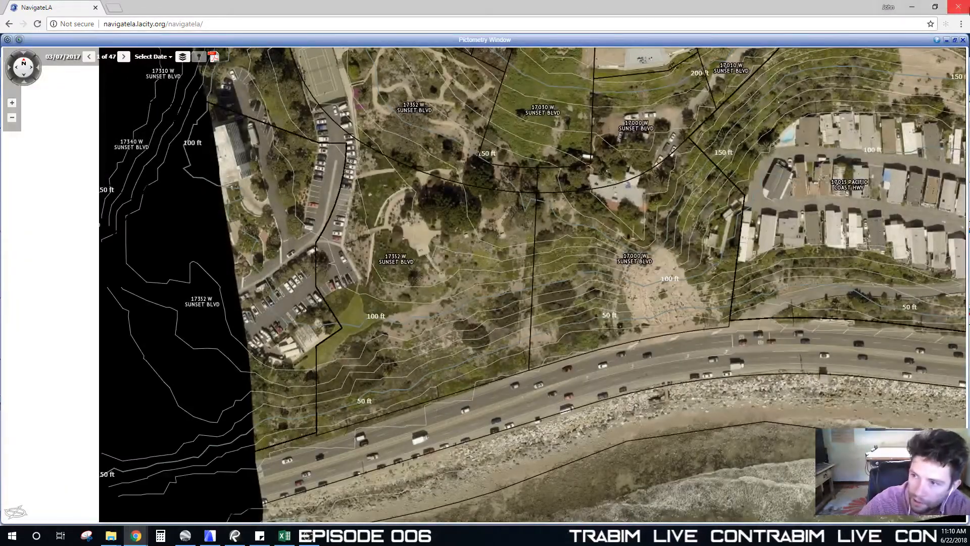
Minimize NavigateLA, orbit the site in Google Earth, then close Google Earth
click(909, 8)
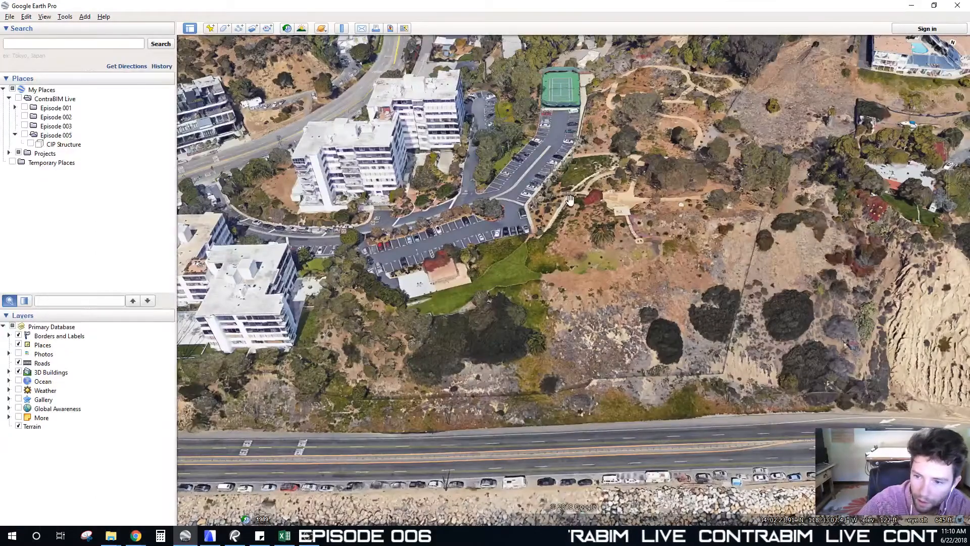
middle_drag(651, 213, 685, 219)
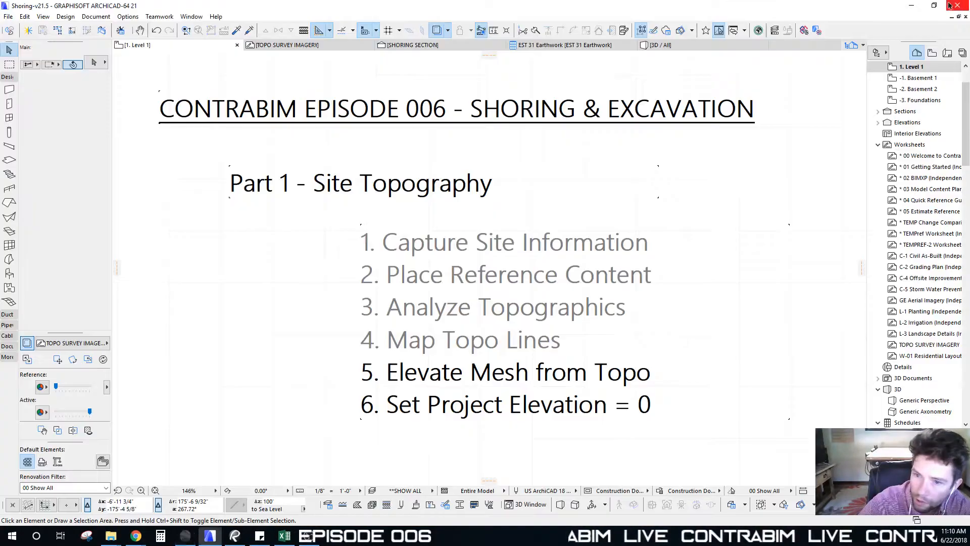
click(957, 5)
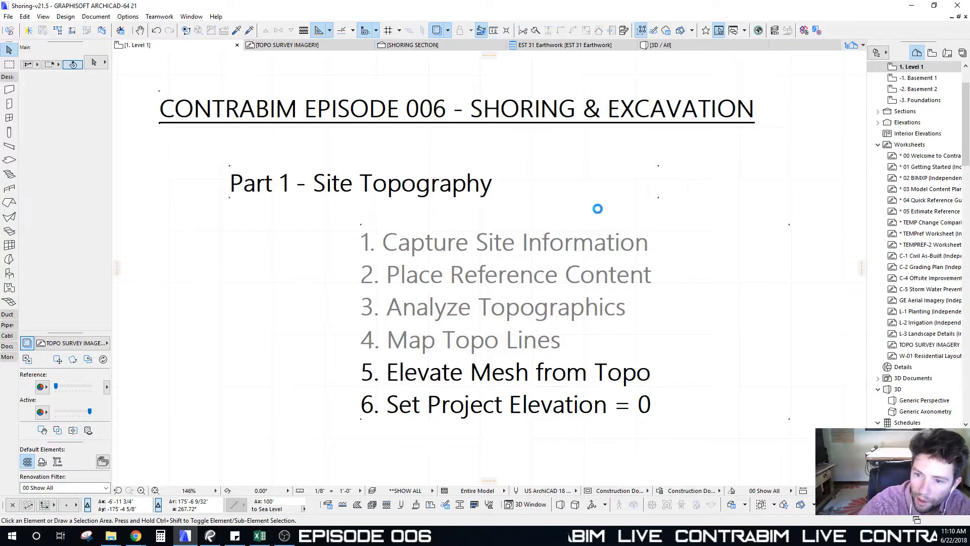
Zoom out and pan the plan until the site mesh rectangle is in view
scroll(515, 223, down, 5)
scroll(496, 310, down, 3)
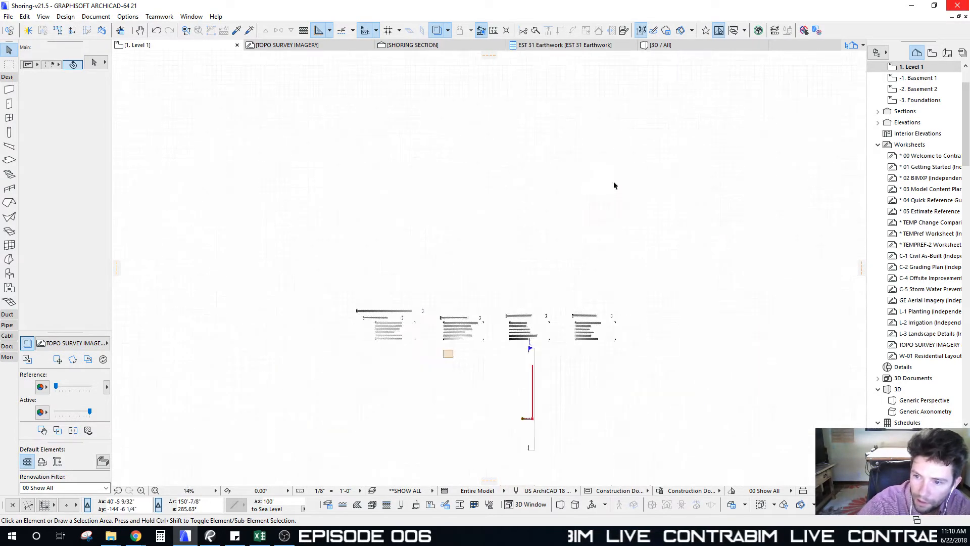
middle_drag(613, 184, 429, 293)
scroll(438, 303, down, 3)
middle_drag(527, 214, 362, 358)
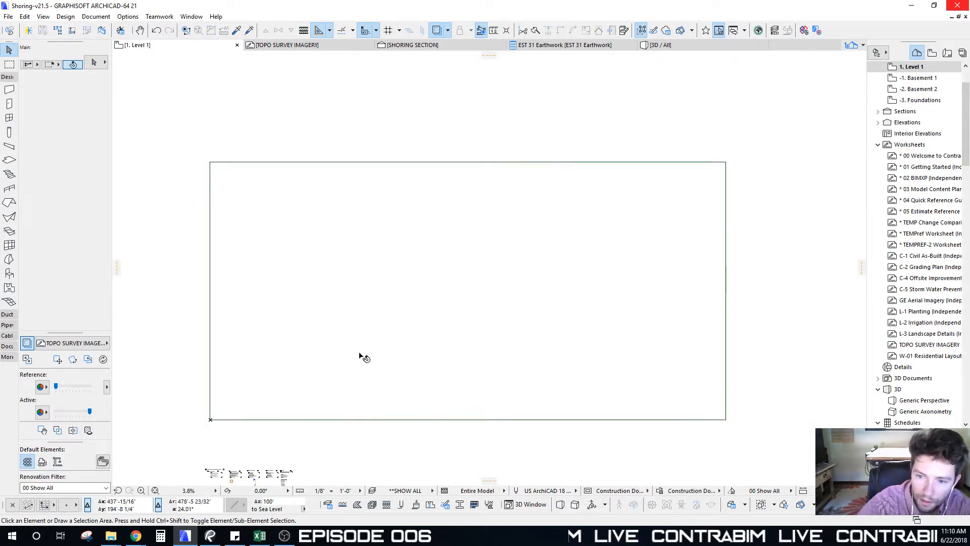
scroll(457, 283, up, 1)
Select the site mesh, confirm it sits on the GOOGLE EARTH TOPO.3D MESH layer, then deselect
click(294, 140)
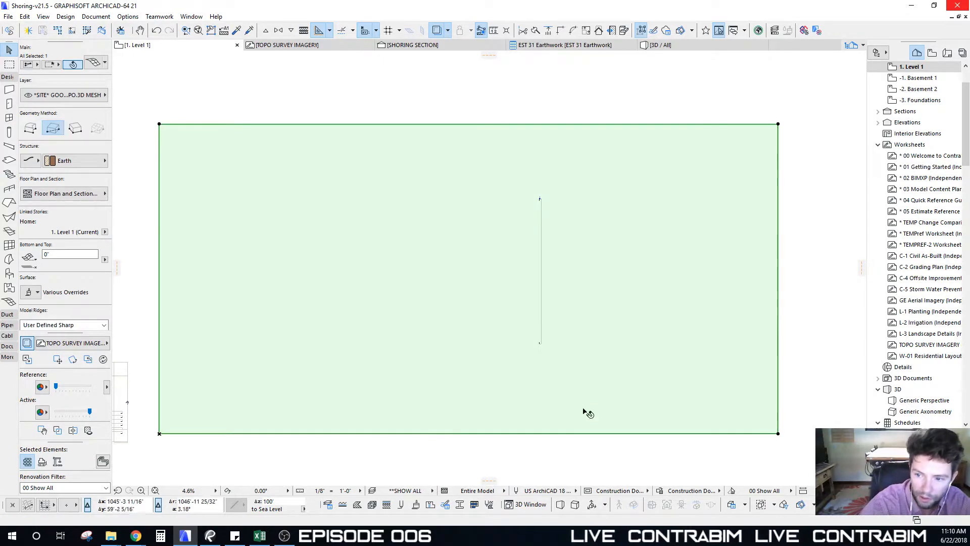
middle_drag(576, 366, 578, 335)
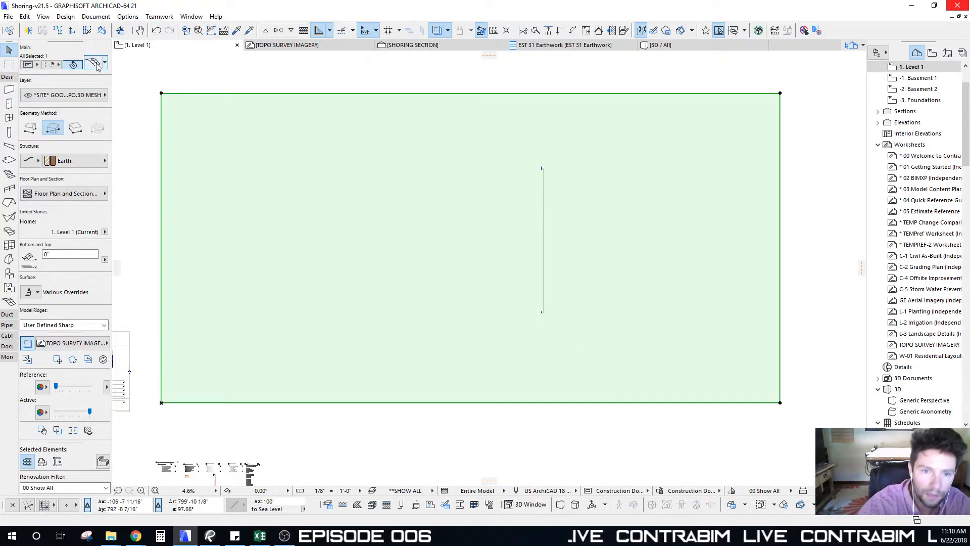
click(95, 98)
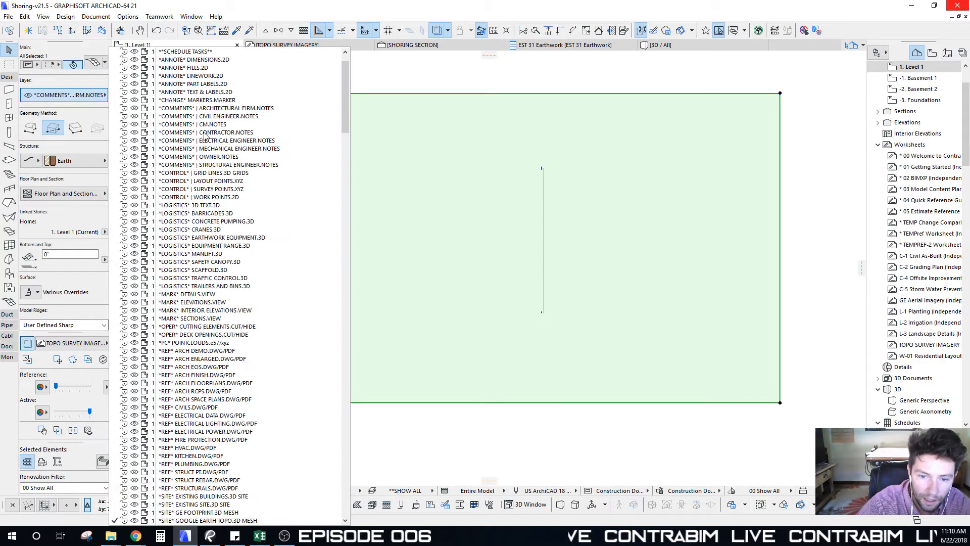
scroll(185, 427, down, 2)
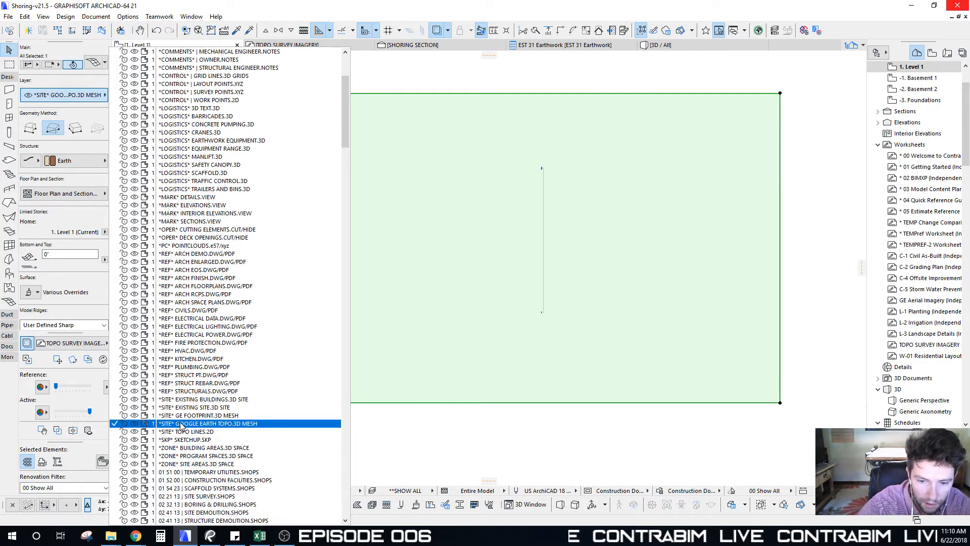
click(227, 427)
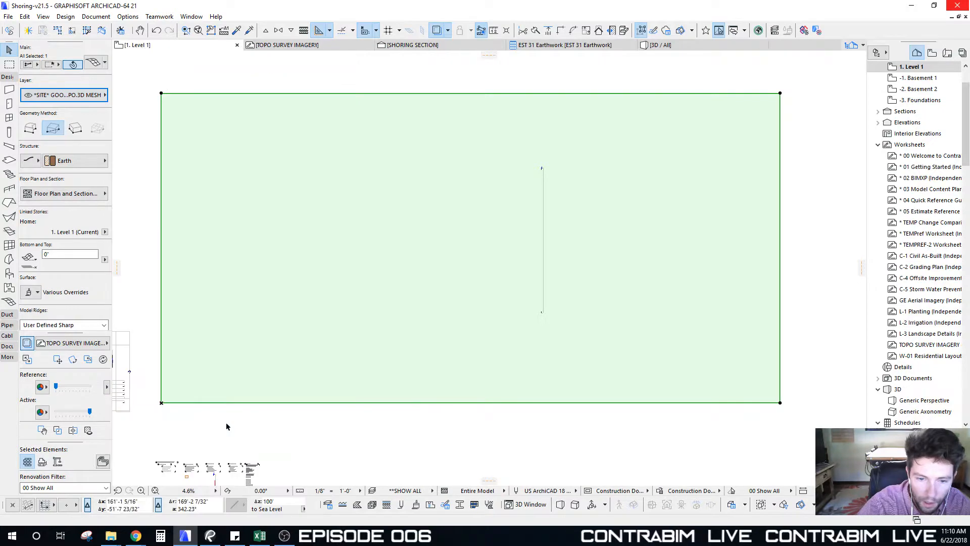
mouse_move(330, 161)
middle_down()
mouse_move(362, 189)
mouse_move(340, 167)
middle_up()
key(Escape)
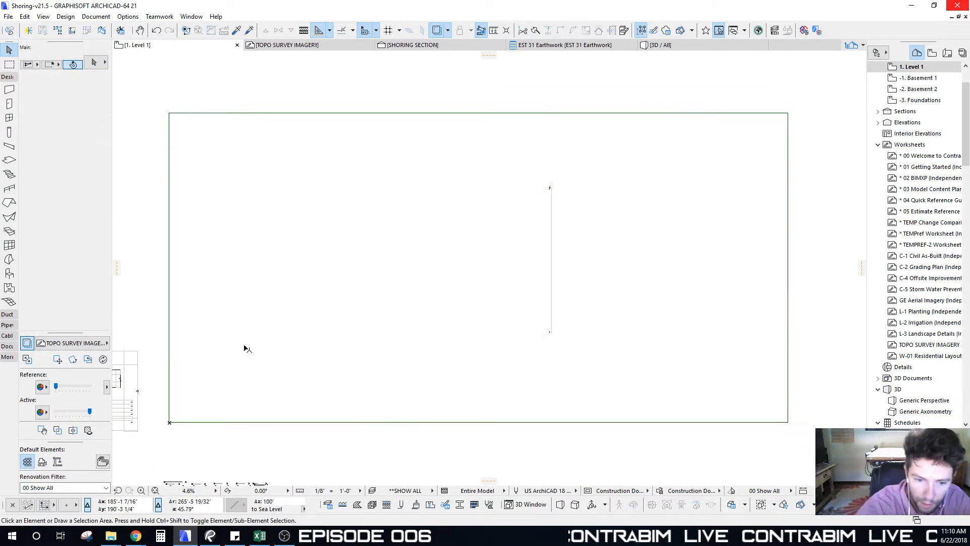
Raise the Trace Reference so the aerial topo survey imagery is fully opaque
drag(56, 386, 89, 387)
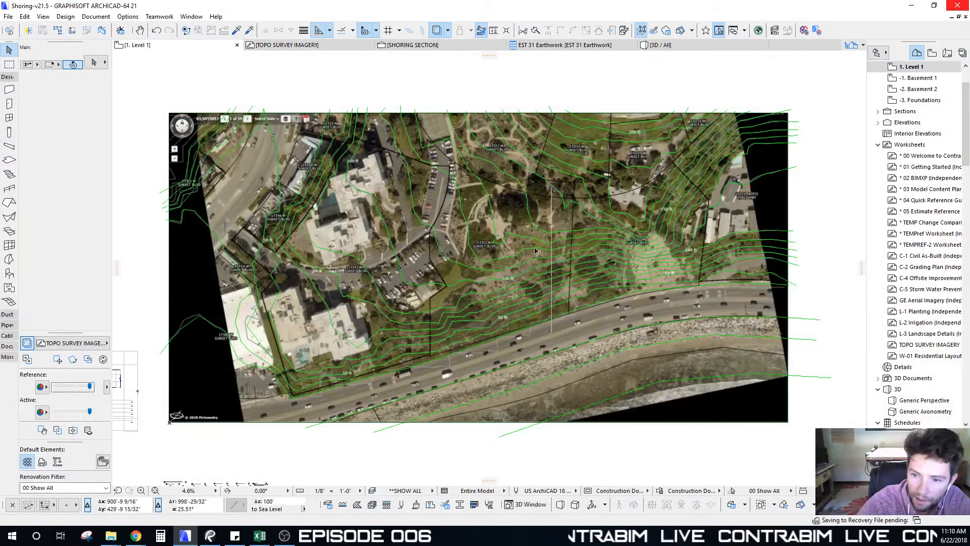
middle_drag(536, 254, 533, 249)
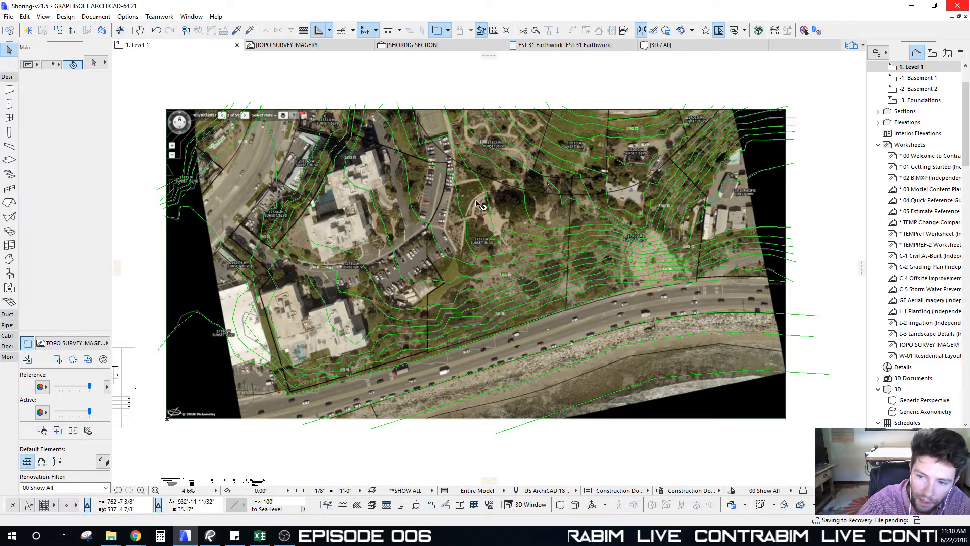
middle_drag(491, 288, 489, 291)
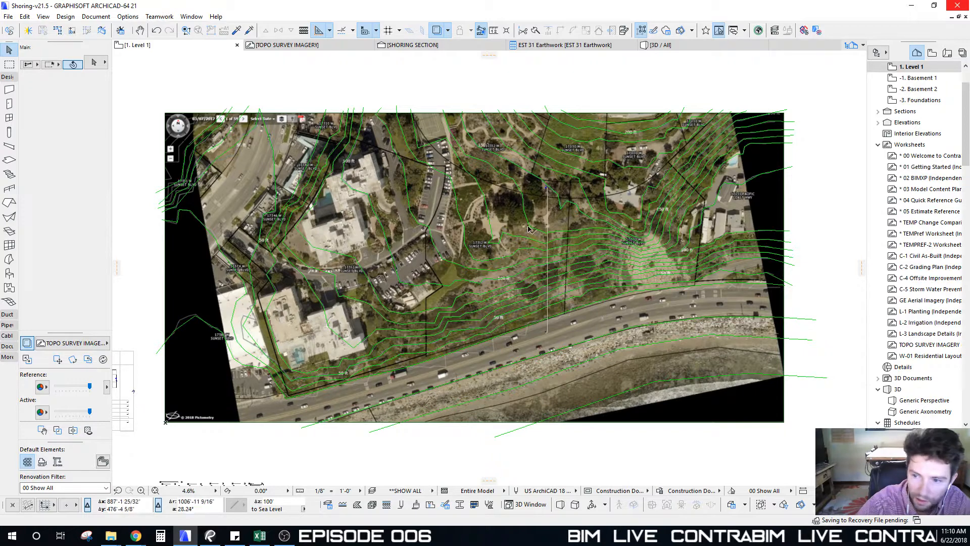
middle_drag(489, 267, 496, 260)
double_click(873, 344)
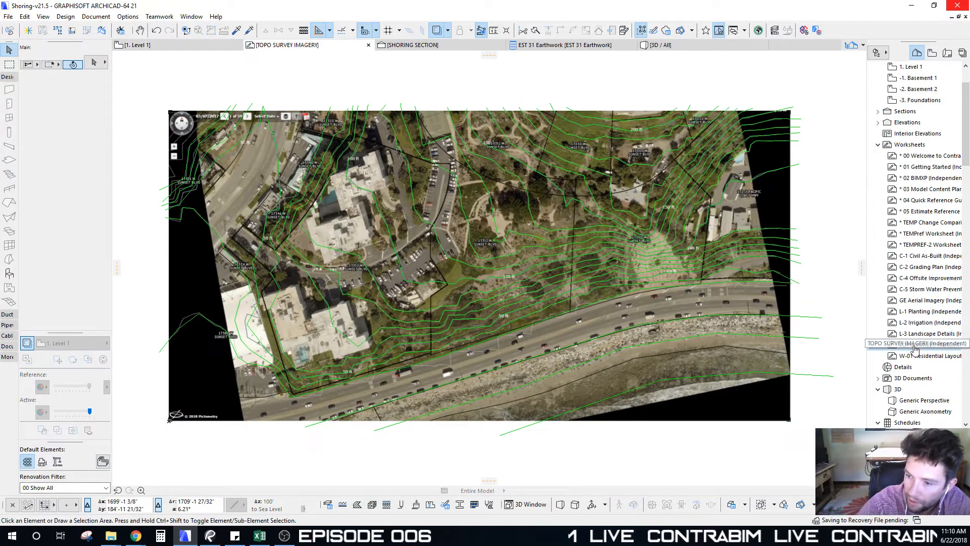
mouse_move(553, 225)
middle_down()
mouse_move(568, 207)
mouse_move(561, 218)
middle_up()
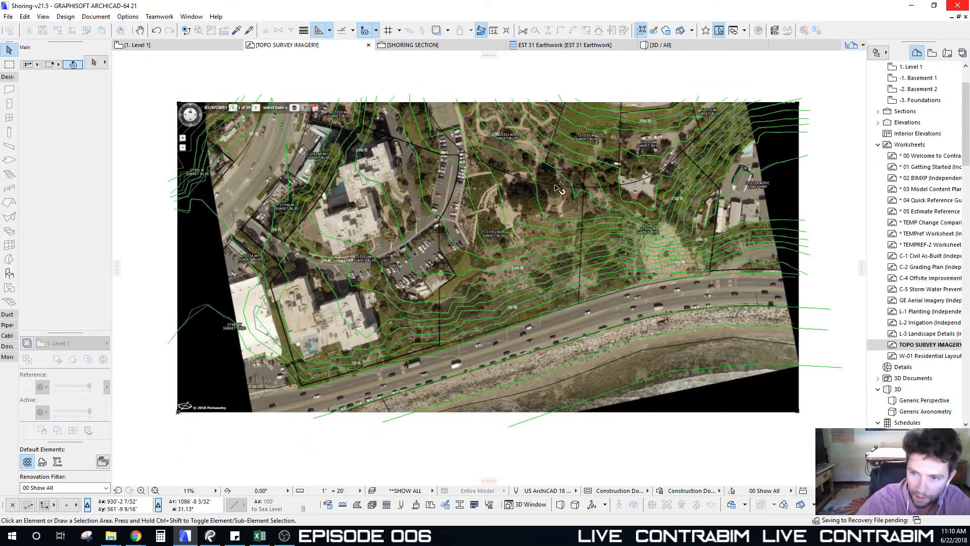
scroll(558, 188, up, 5)
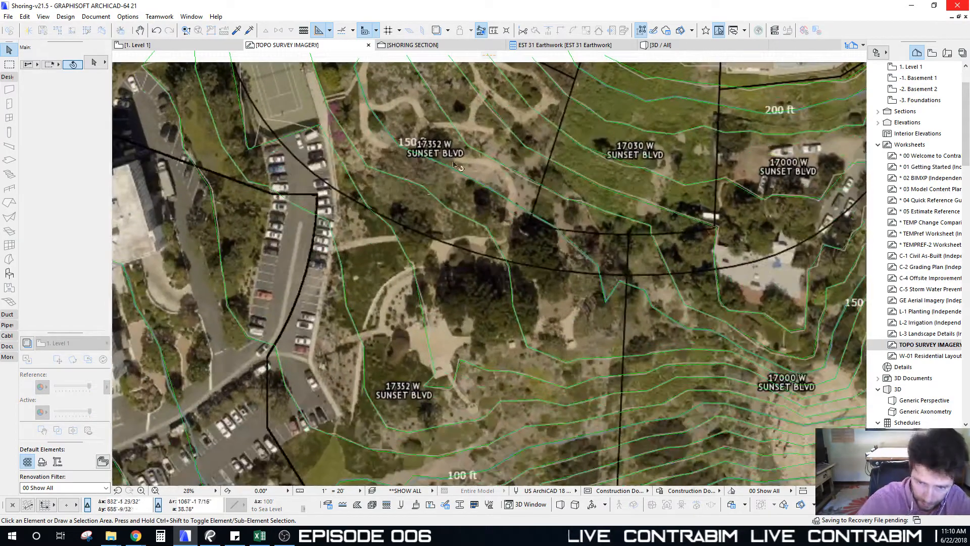
scroll(455, 166, down, 3)
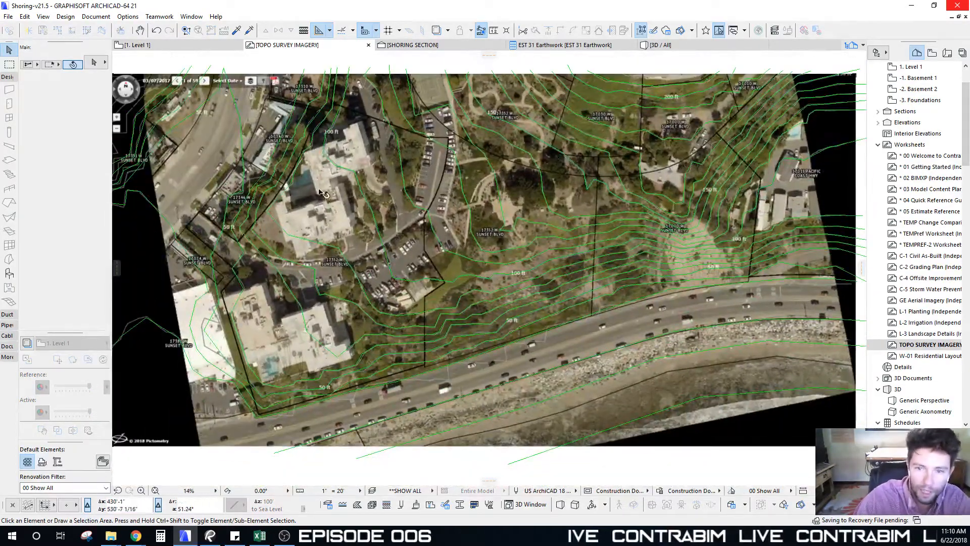
scroll(376, 251, down, 1)
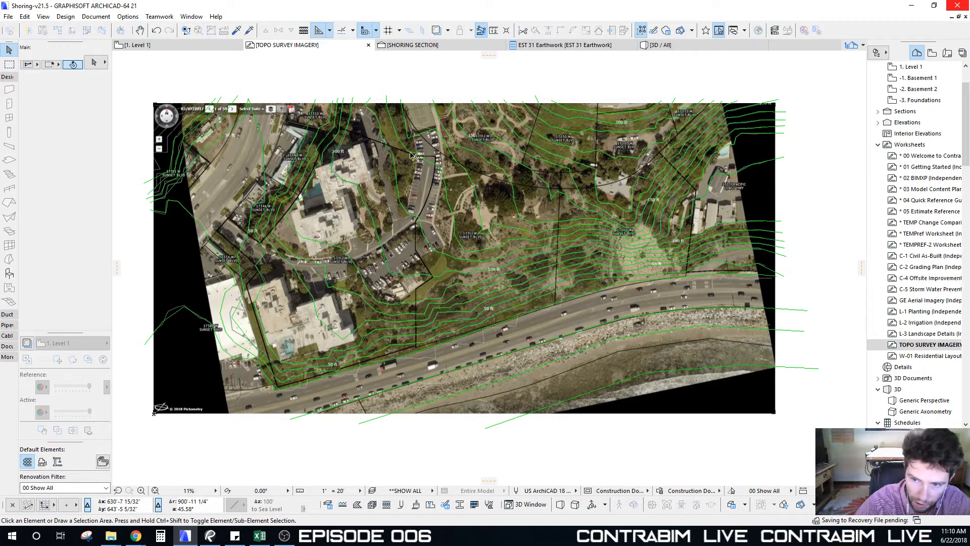
middle_drag(452, 215, 449, 231)
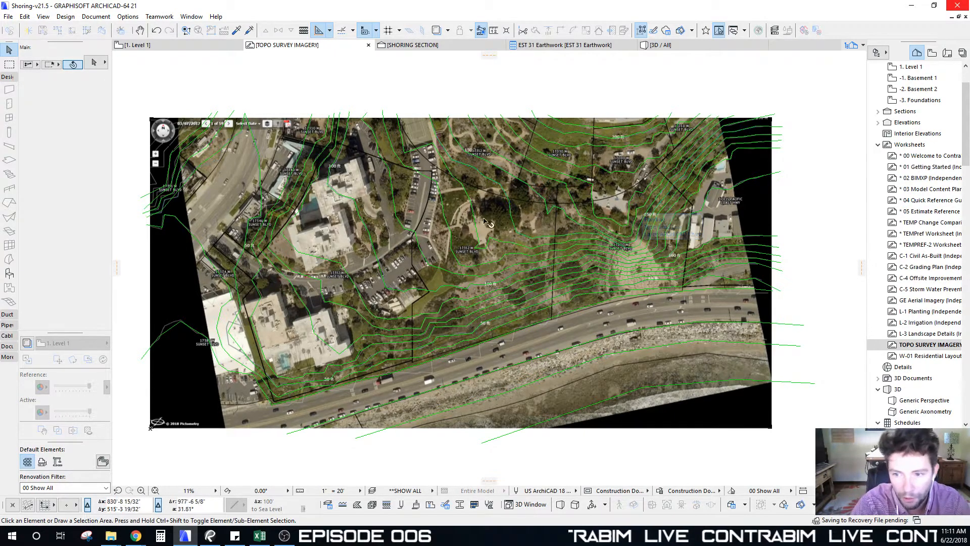
scroll(527, 138, up, 5)
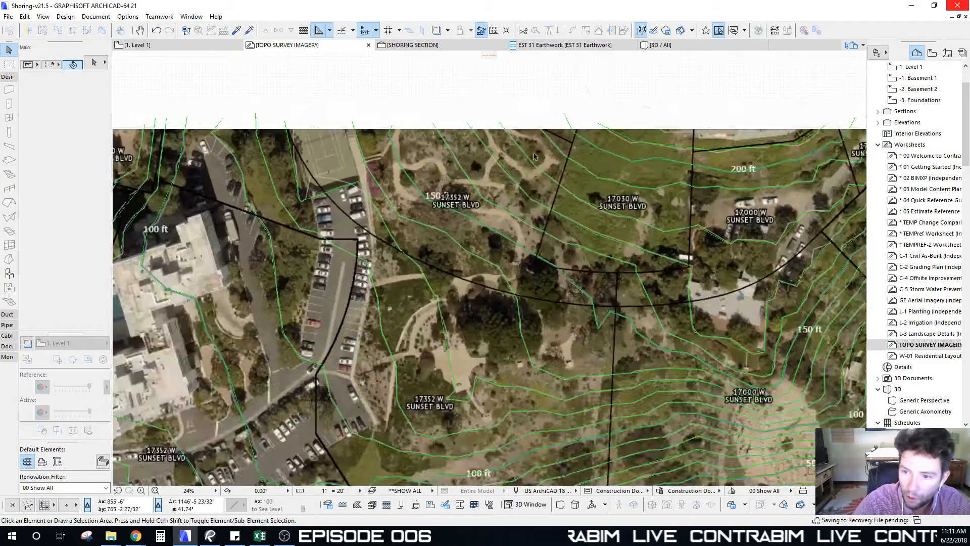
scroll(512, 181, down, 5)
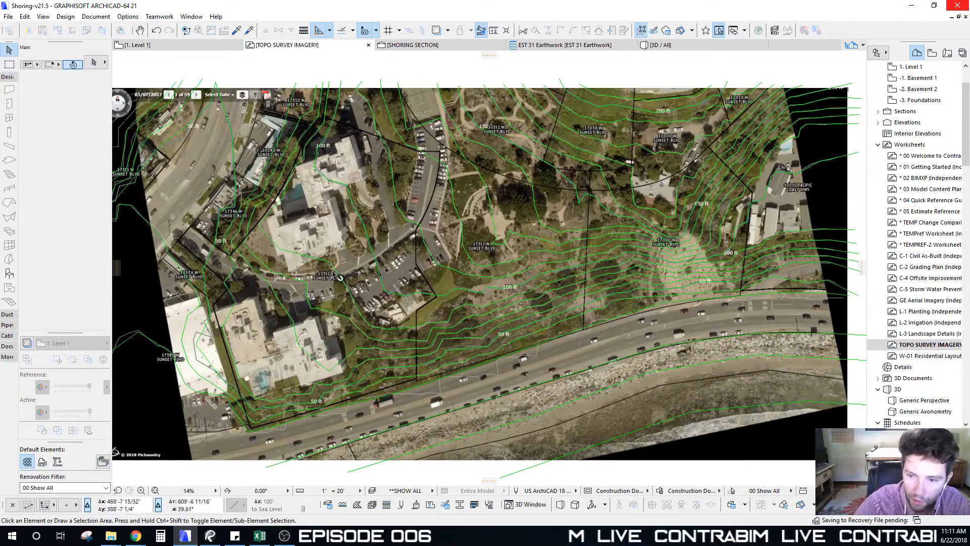
middle_drag(609, 219, 586, 236)
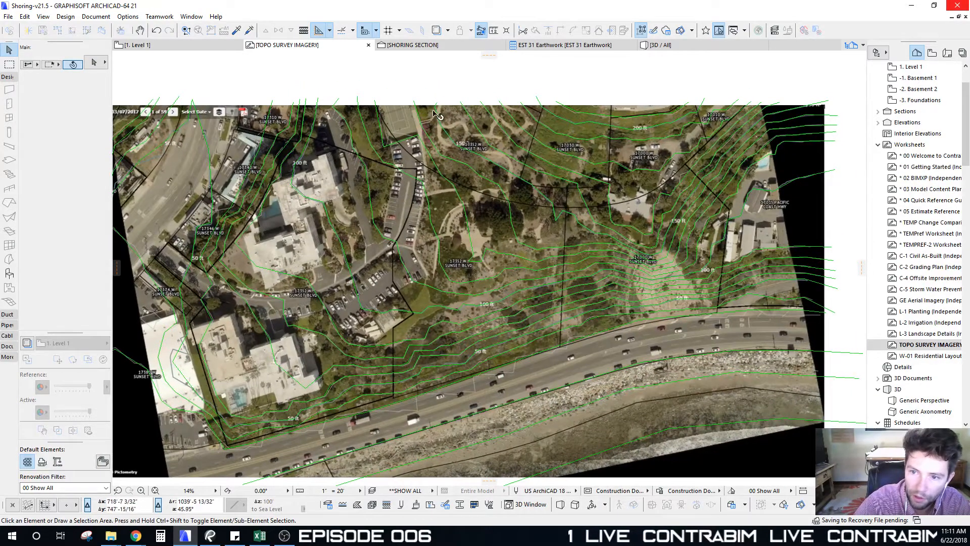
scroll(434, 113, up, 4)
click(494, 109)
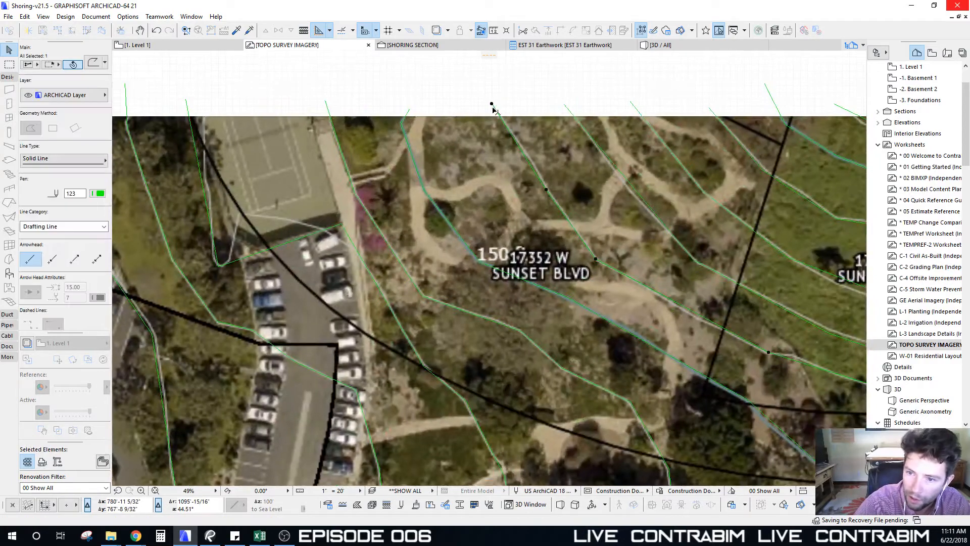
scroll(557, 217, down, 2)
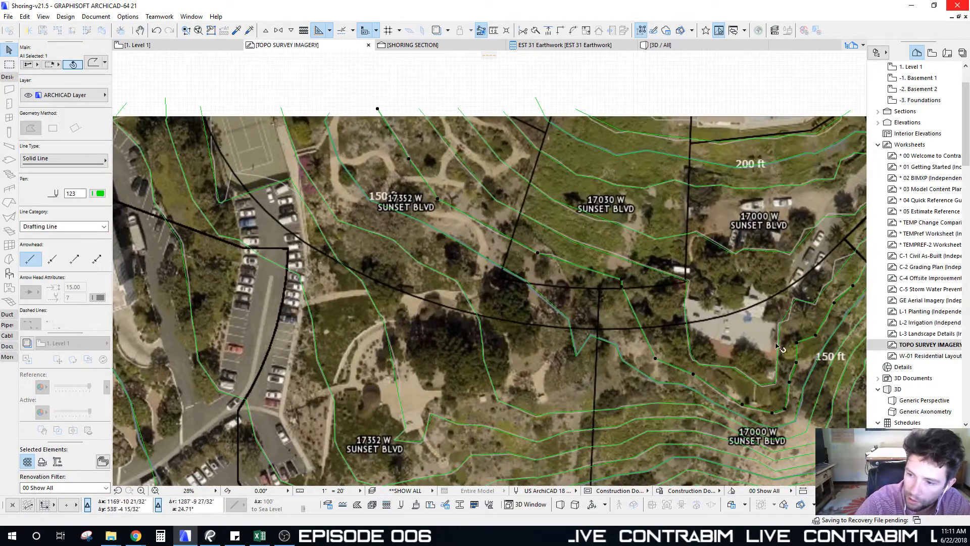
scroll(777, 346, down, 2)
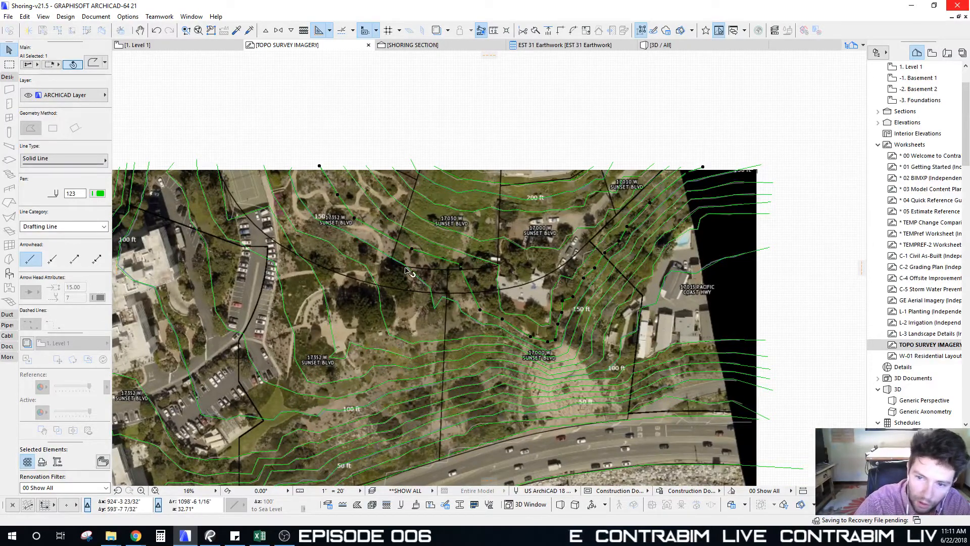
middle_drag(408, 271, 457, 200)
scroll(453, 273, up, 5)
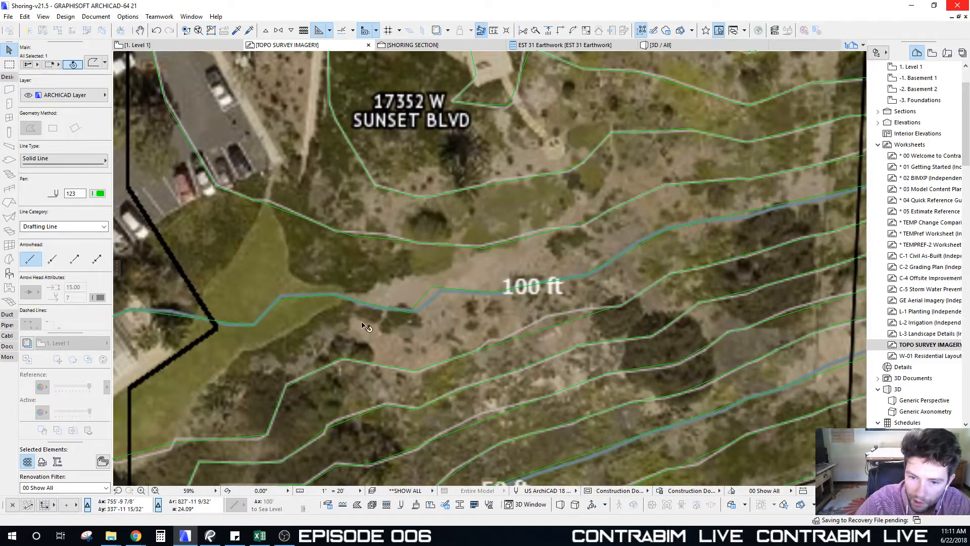
scroll(299, 283, down, 5)
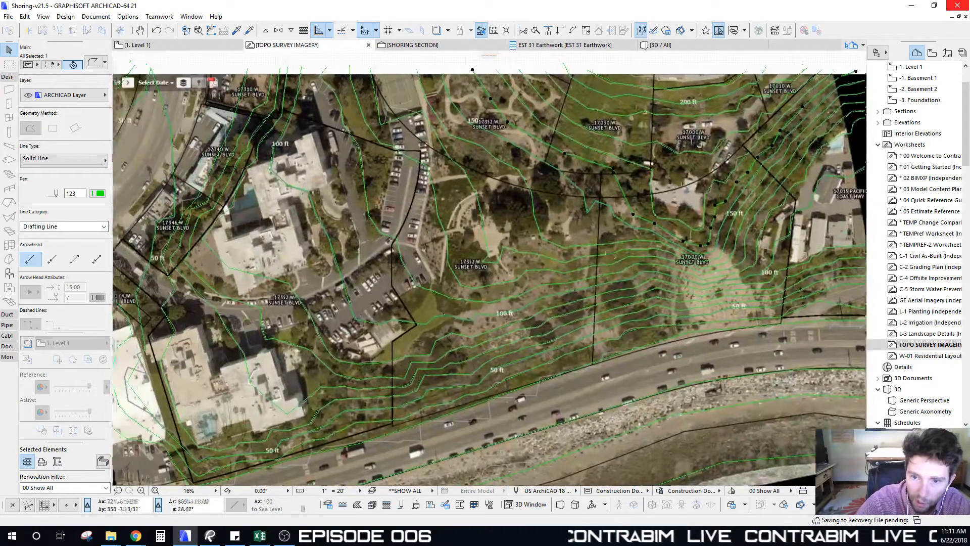
mouse_move(473, 230)
middle_down()
mouse_move(491, 198)
mouse_move(484, 218)
middle_up()
scroll(492, 199, down, 2)
scroll(484, 217, up, 1)
key(Escape)
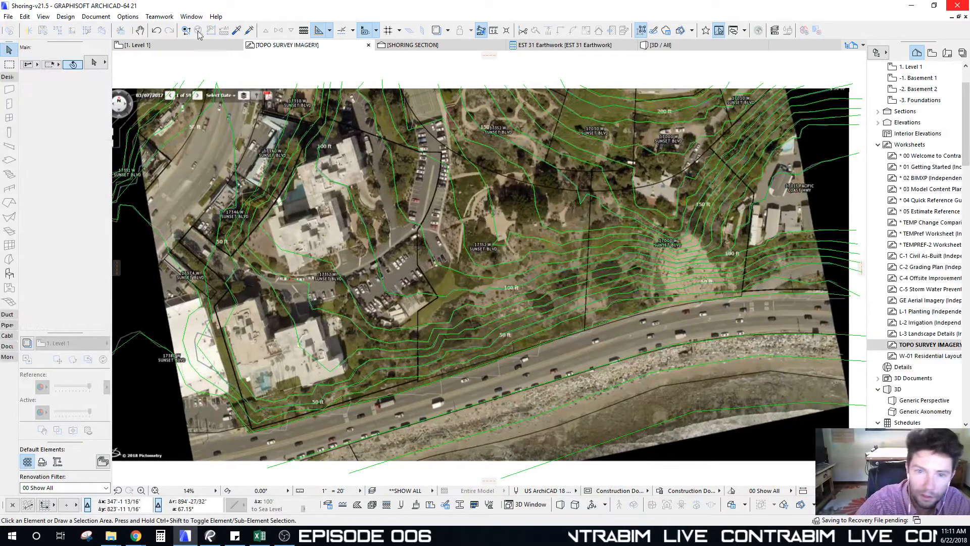
Switch to the 1. Level 1 plan and fade the reference imagery out
click(159, 48)
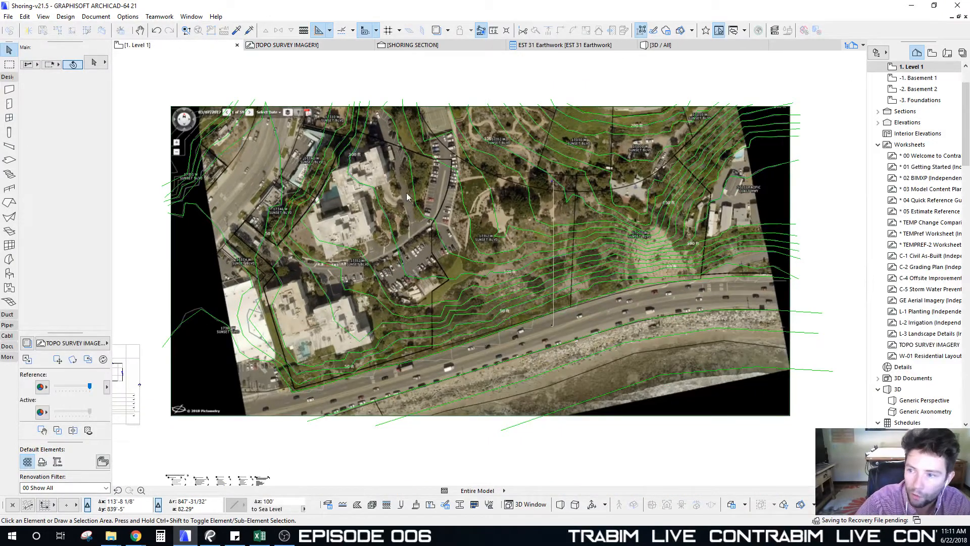
middle_drag(430, 204, 434, 193)
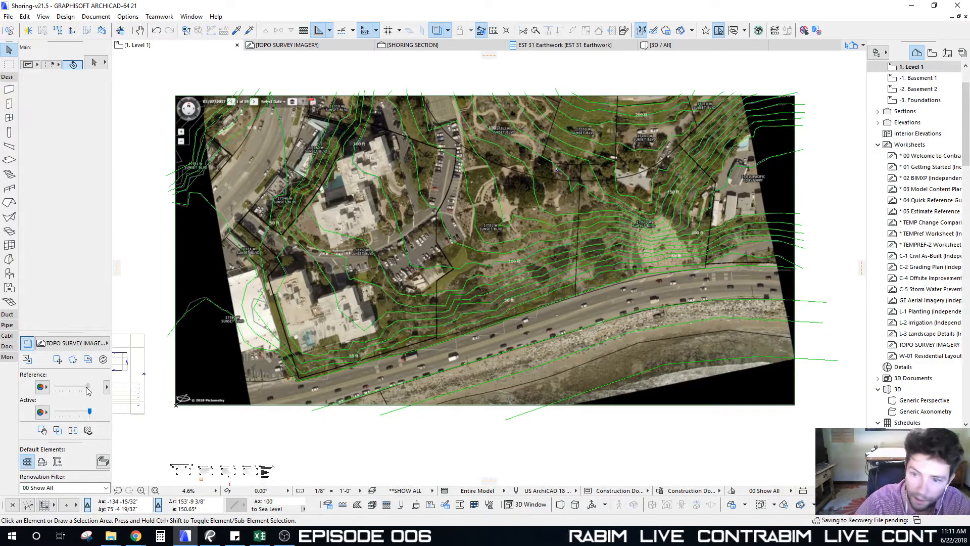
mouse_move(87, 388)
mouse_down()
mouse_move(49, 390)
mouse_move(116, 394)
mouse_move(54, 396)
mouse_move(72, 396)
mouse_up()
middle_drag(479, 139, 474, 151)
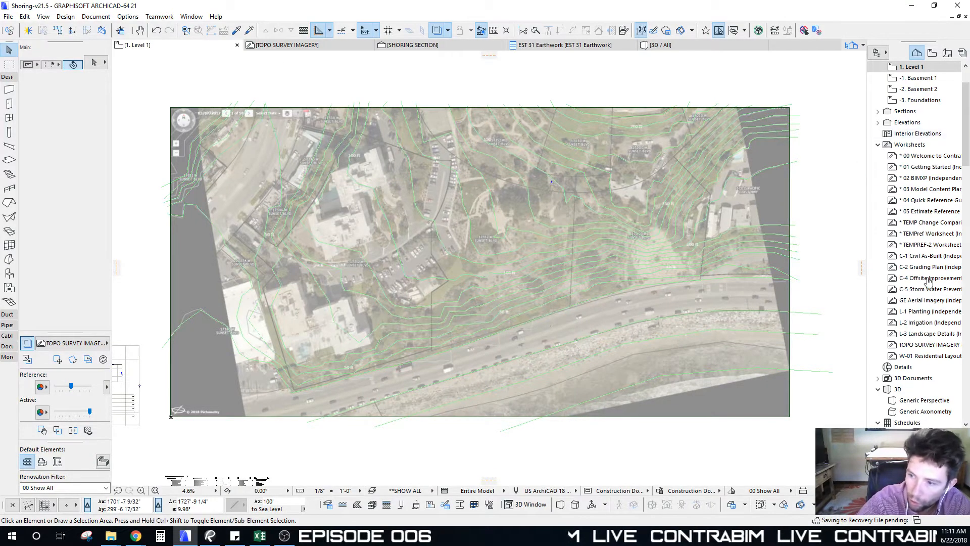
Highlight the C-1 Civil As-Built and C-5 Storm Water worksheets in the Navigator
click(914, 256)
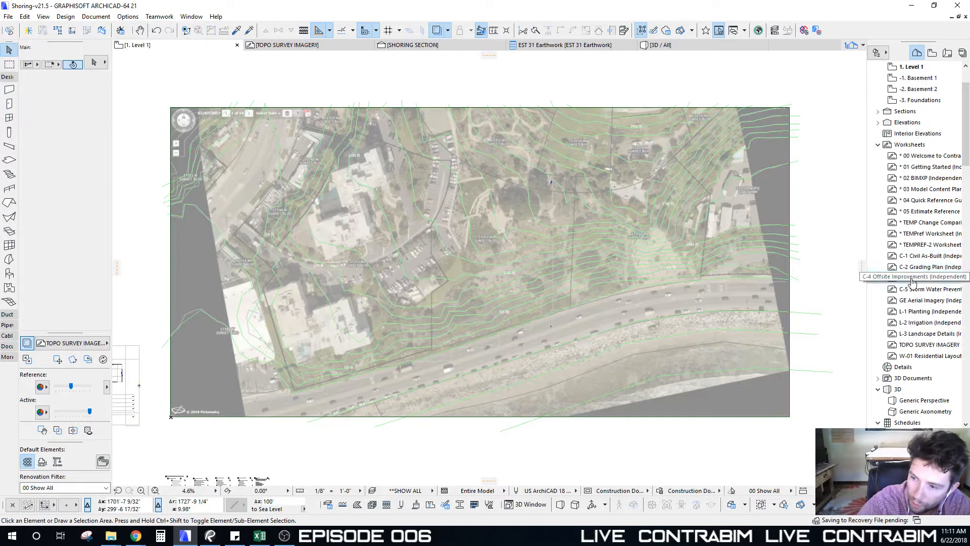
click(917, 289)
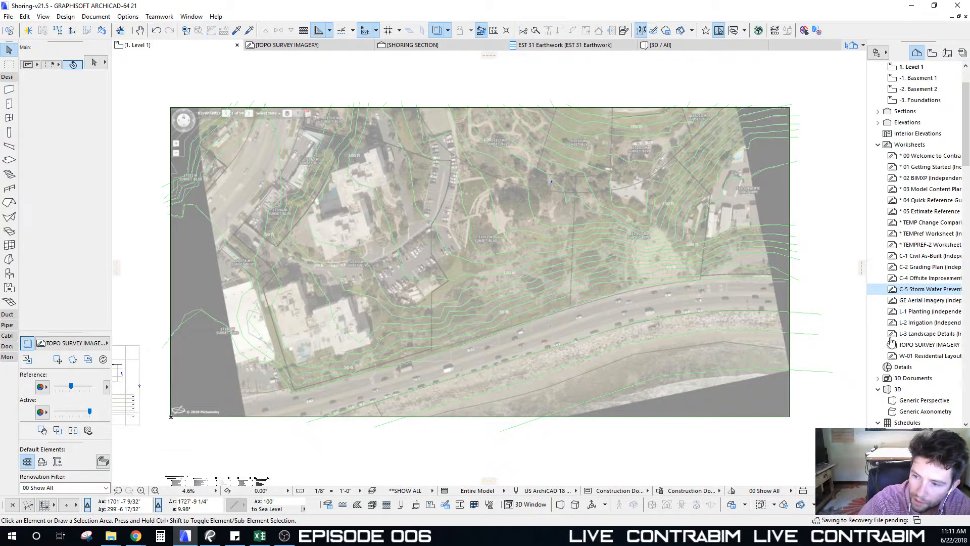
middle_drag(489, 303, 494, 321)
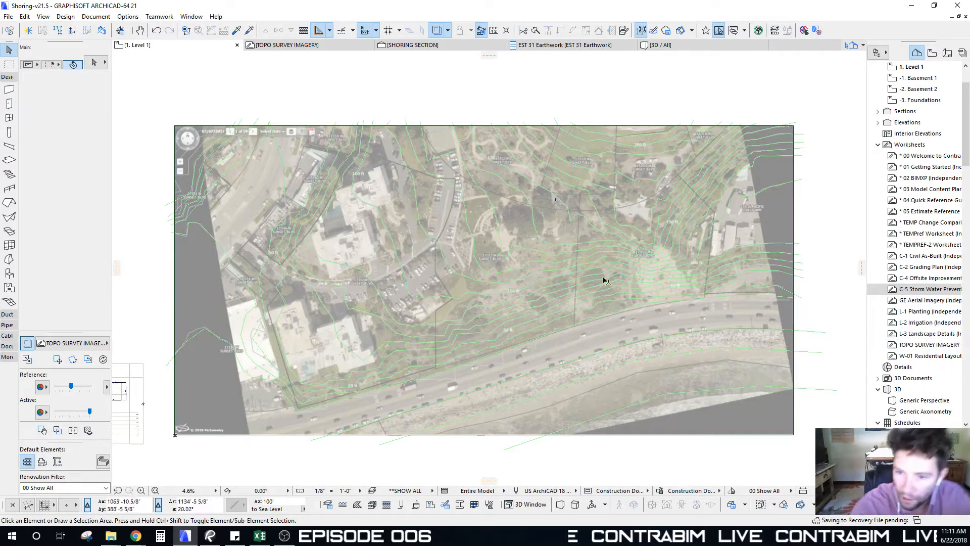
middle_drag(570, 275, 570, 264)
Show only the selected site mesh in 3D with F5 and orbit around it
click(211, 266)
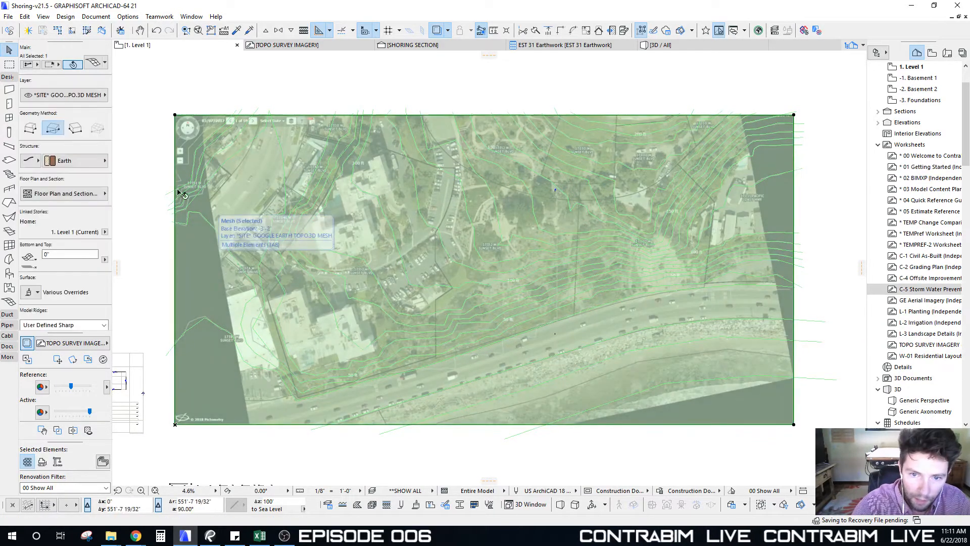
key(F5)
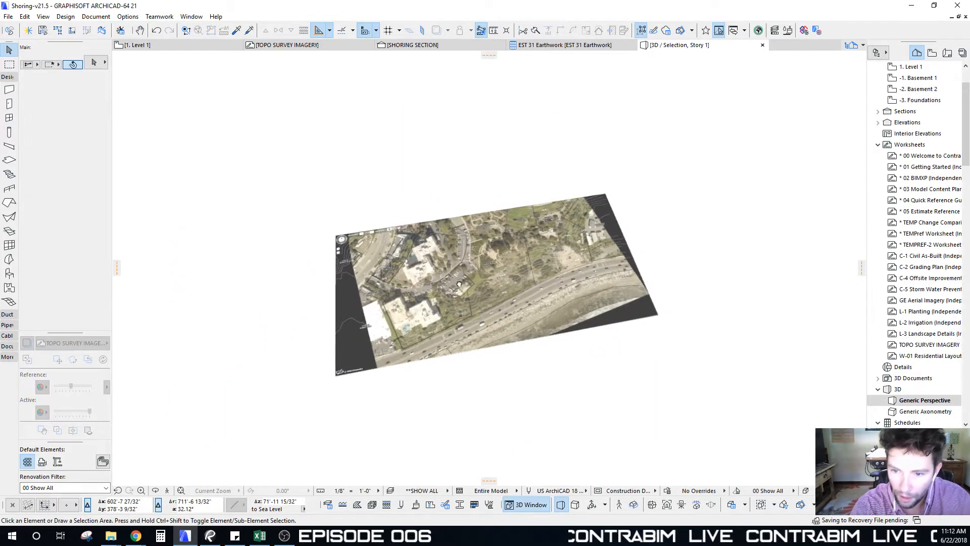
shift+middle_drag(460, 283, 490, 298)
scroll(542, 257, up, 2)
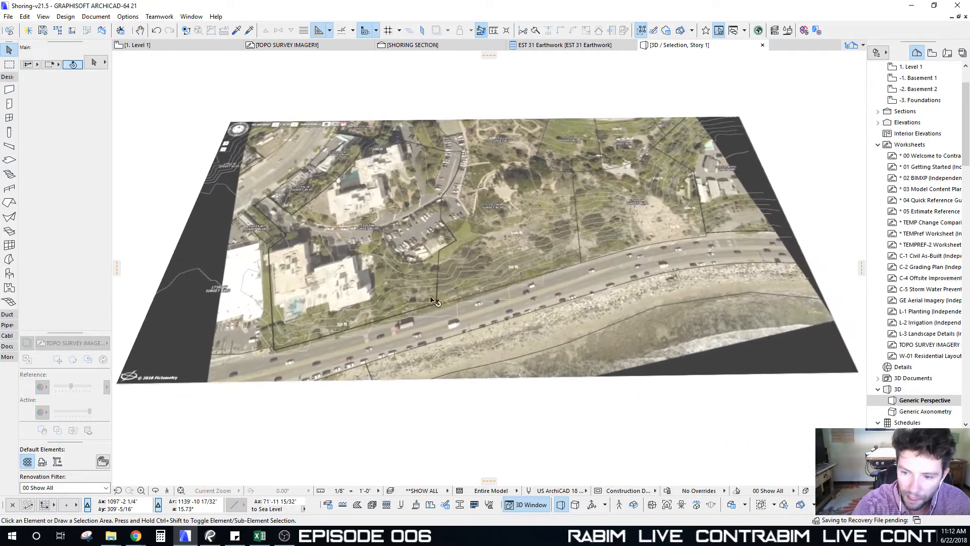
Check the mesh's GE Aerial - 2 surface with the Topo-Snip4.PNG texture, then orbit lower
click(467, 262)
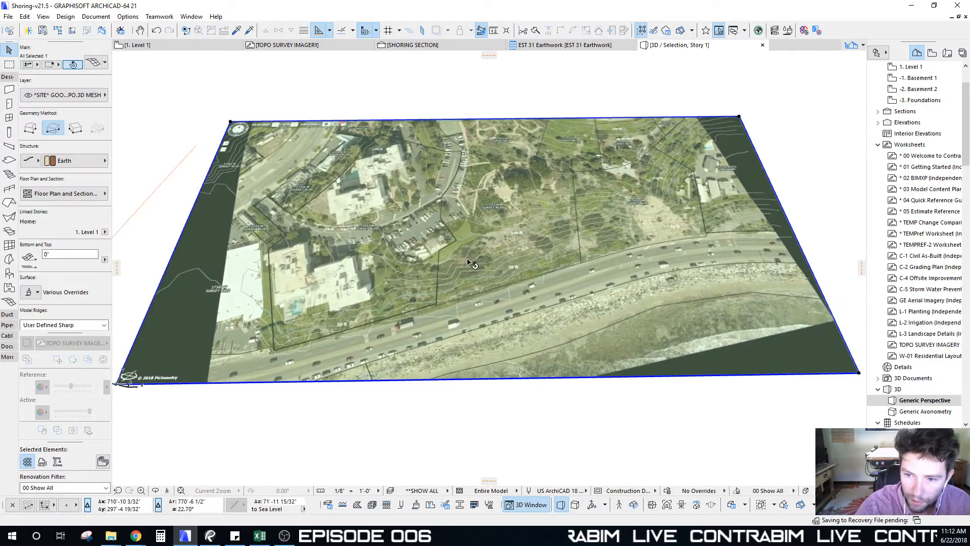
click(417, 506)
drag(279, 40, 599, 40)
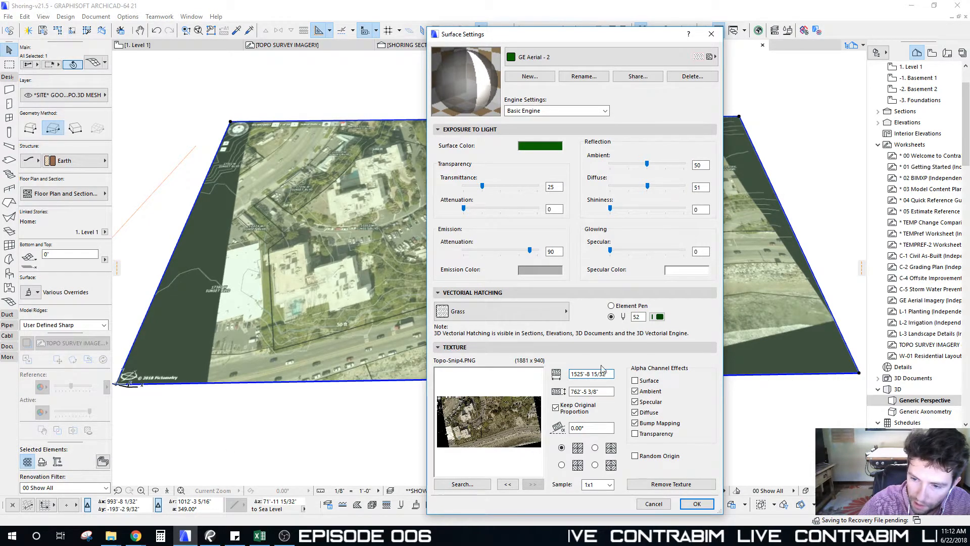
drag(557, 40, 526, 36)
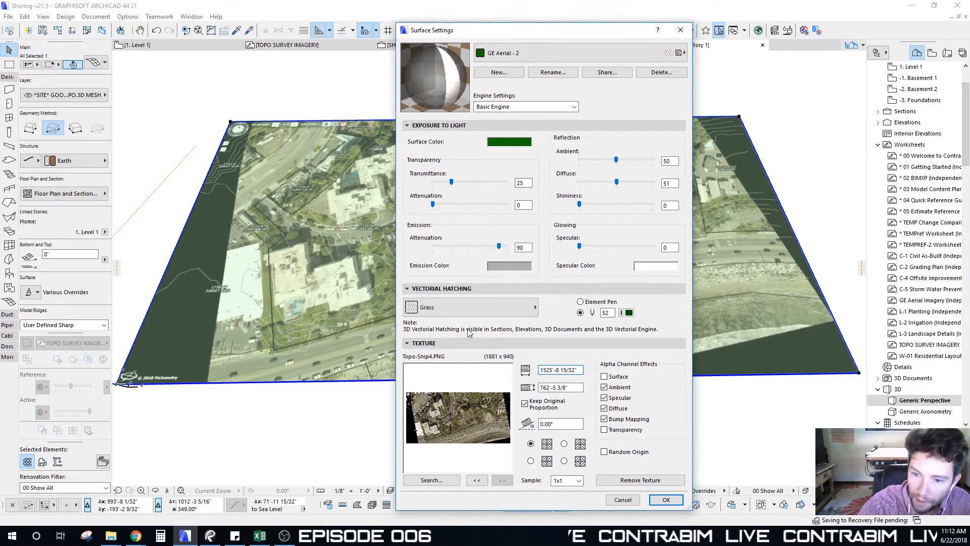
drag(608, 37, 597, 39)
click(670, 32)
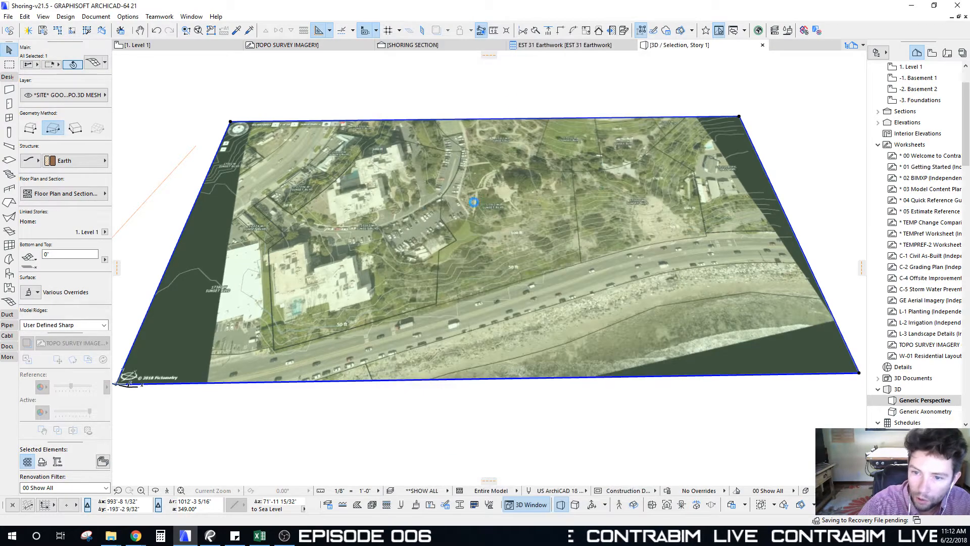
shift+middle_drag(365, 271, 520, 266)
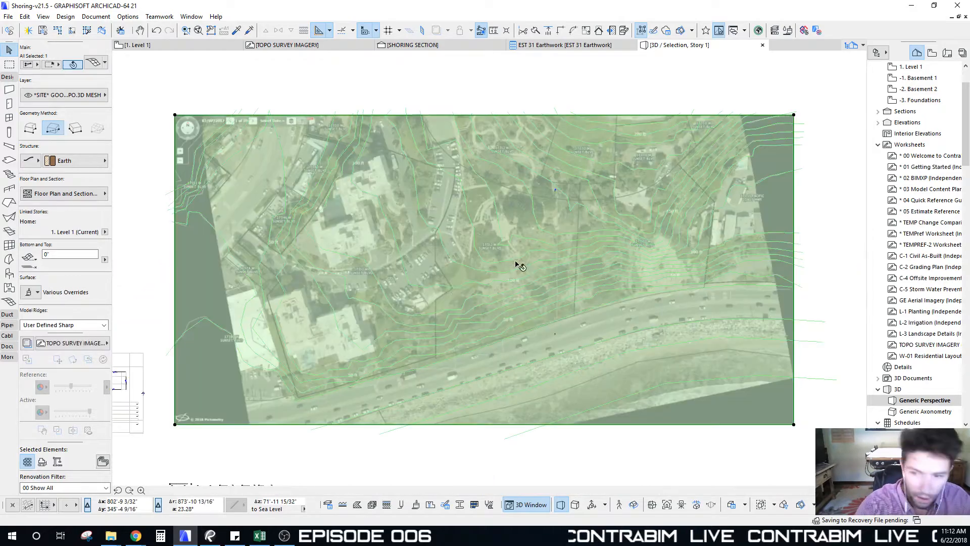
Return to Level 1 with F2, deselect, and zoom into the title block's step list
key(F2)
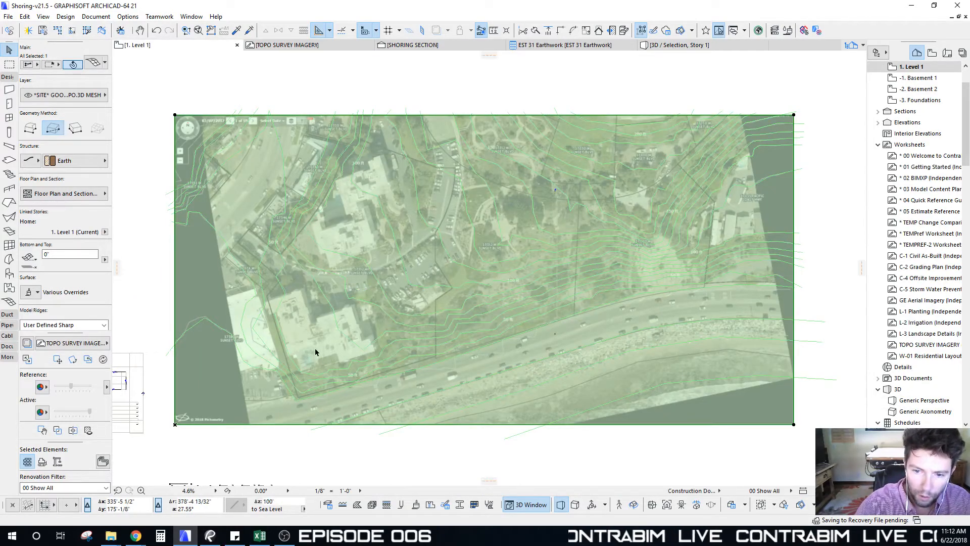
key(Escape)
mouse_move(288, 392)
middle_down()
mouse_move(576, 156)
mouse_move(295, 354)
middle_up()
scroll(505, 223, up, 12)
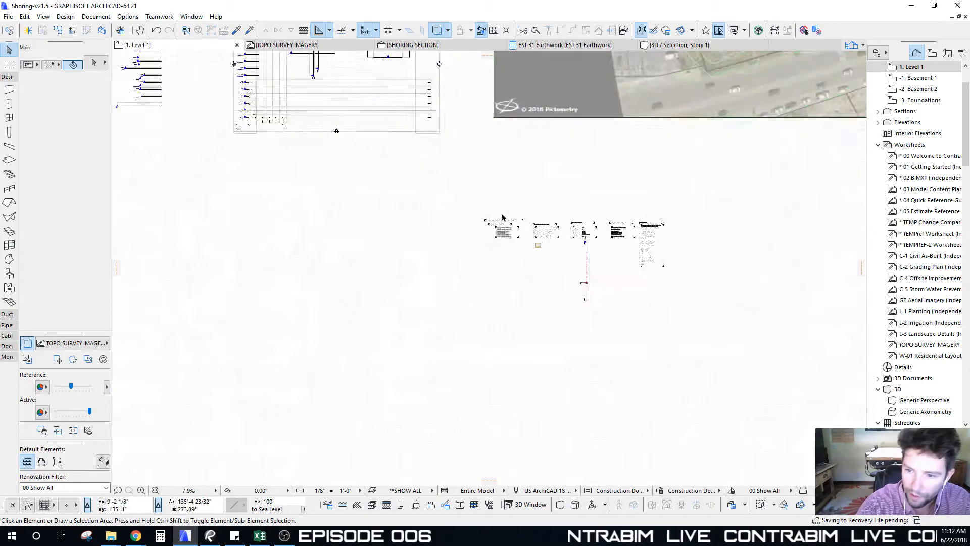
scroll(433, 266, up, 3)
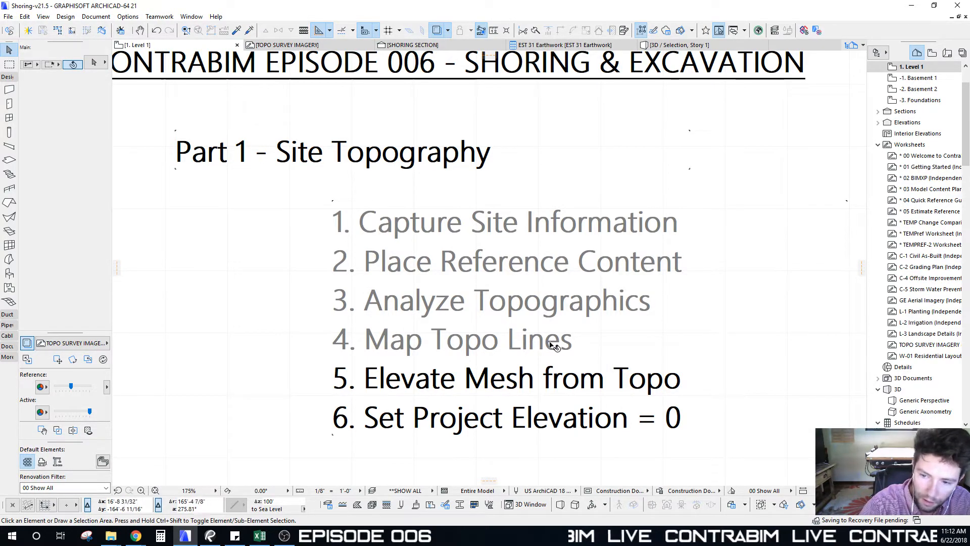
middle_drag(543, 343, 534, 331)
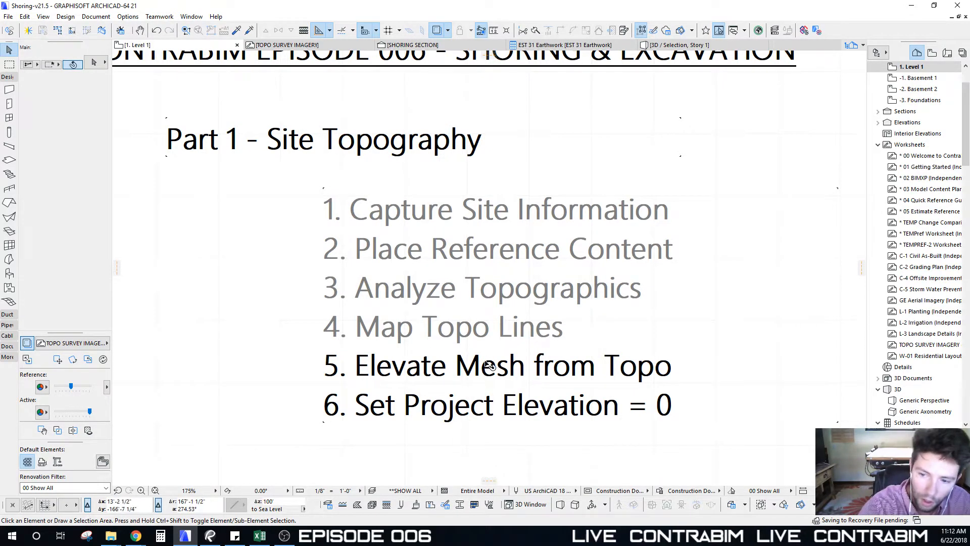
Zoom and pan back out to the aerial-textured site mesh and its green contours
scroll(536, 368, down, 3)
scroll(494, 323, down, 8)
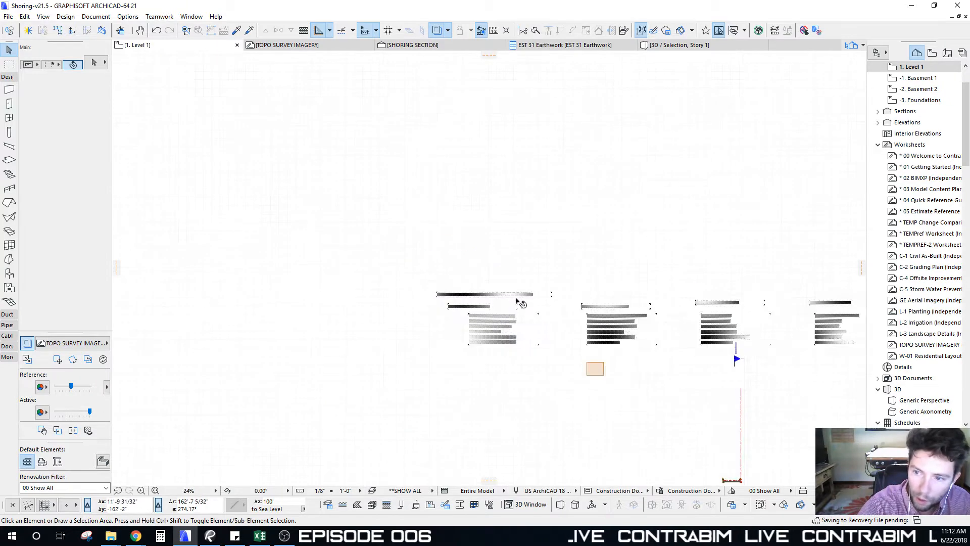
middle_drag(619, 162, 372, 399)
scroll(374, 397, down, 8)
middle_drag(581, 228, 316, 432)
scroll(321, 430, down, 2)
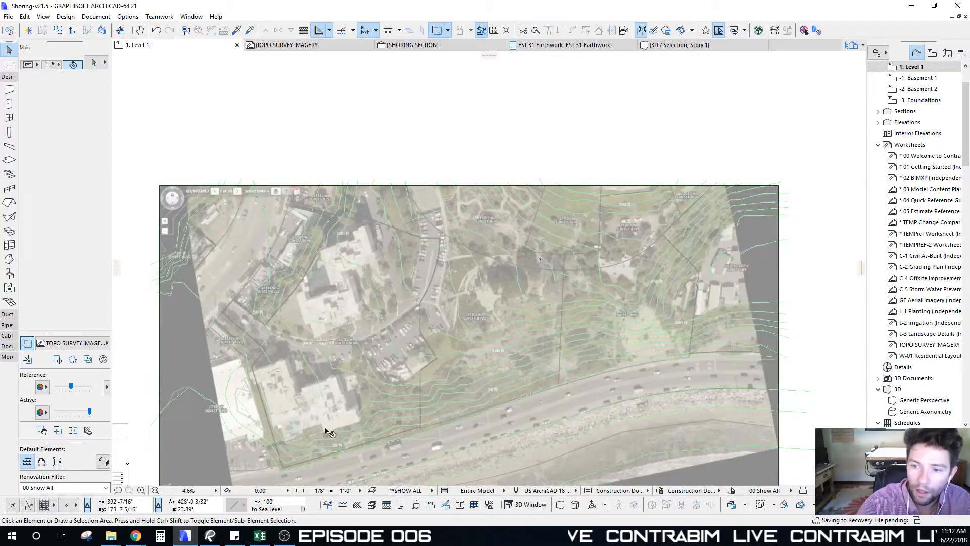
Select the aerial site mesh with the Mesh tool active and cancel the pending mesh points
click(343, 262)
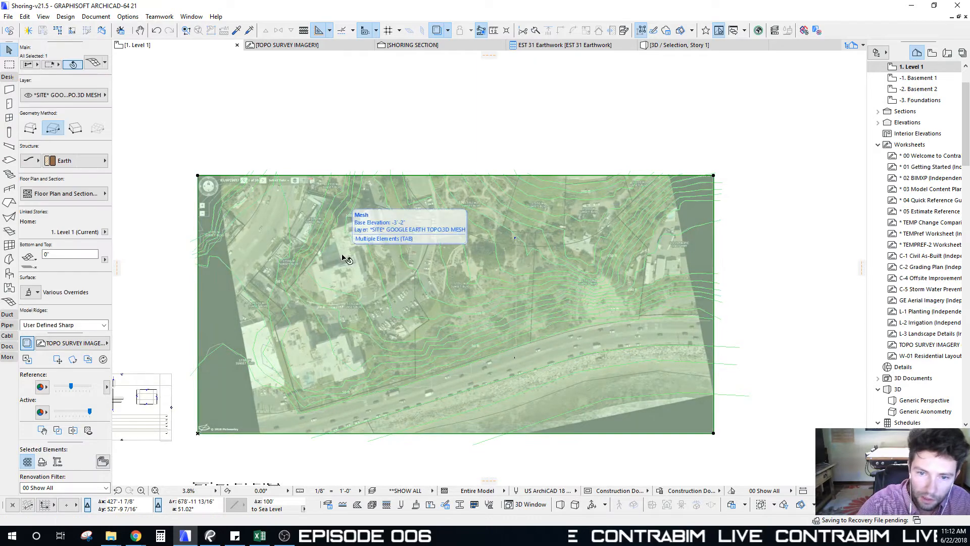
click(9, 301)
middle_drag(631, 159, 612, 175)
scroll(612, 175, up, 6)
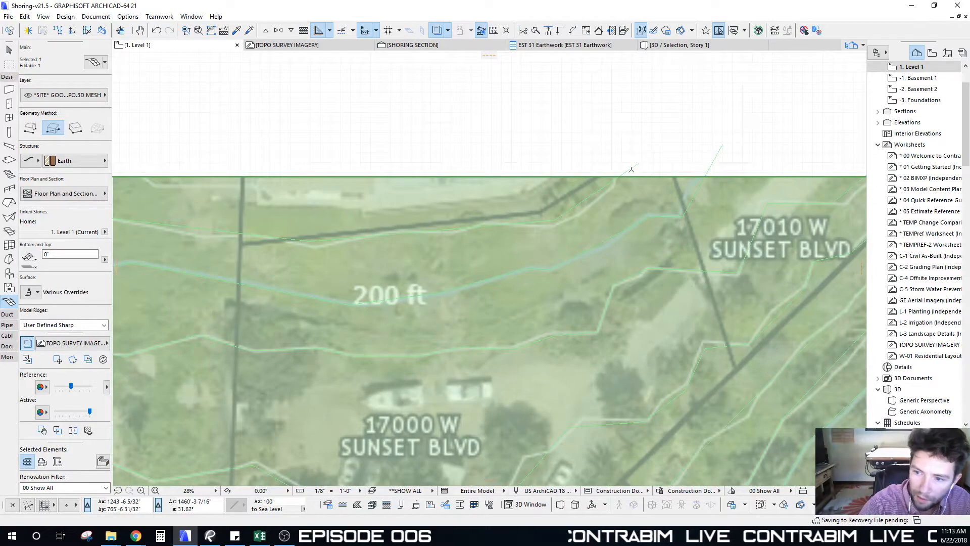
scroll(530, 221, down, 3)
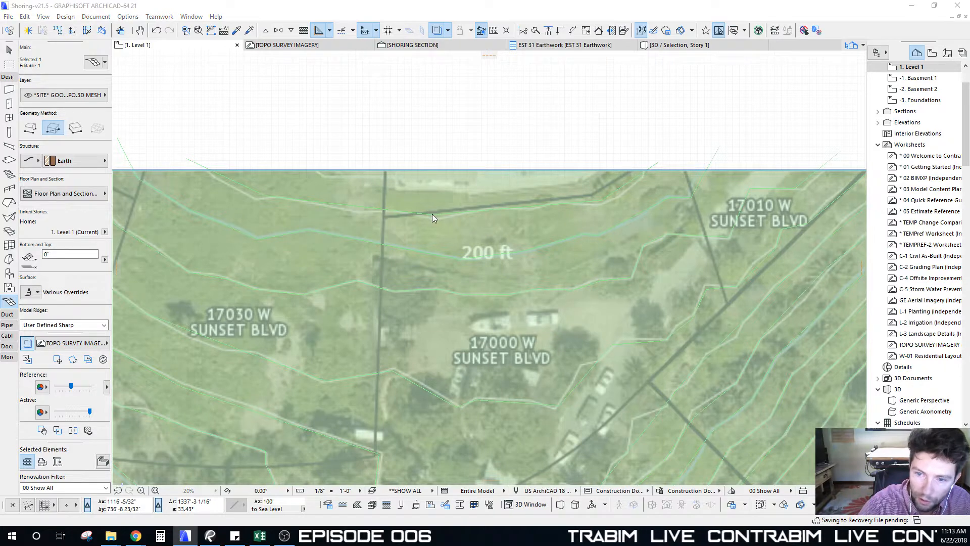
drag(363, 136, 502, 81)
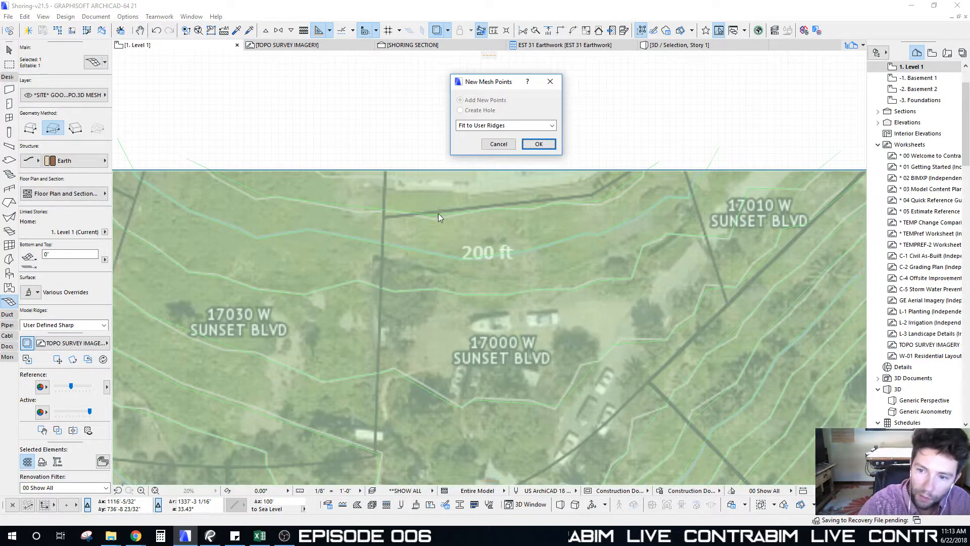
click(498, 144)
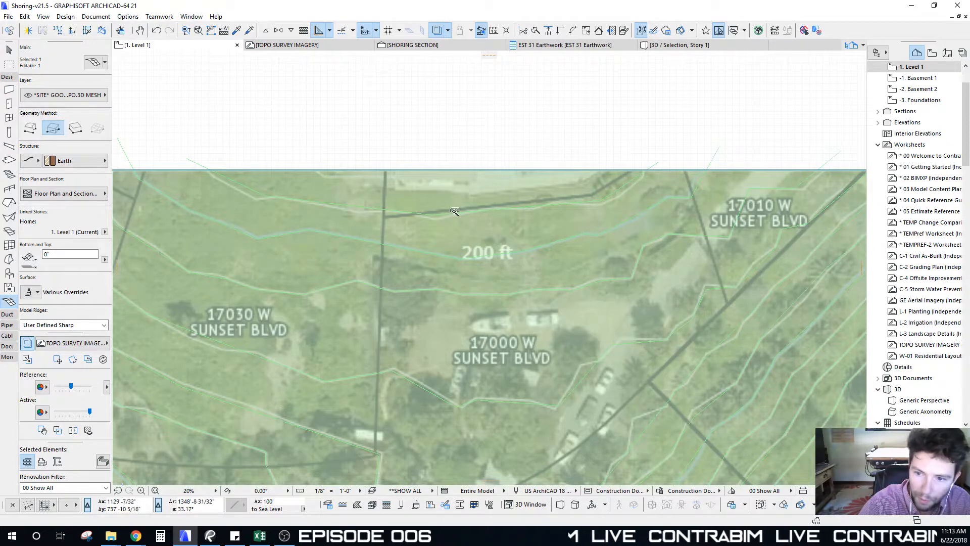
Trace the topmost contour, the 200 ft contour and the next one down as mesh ridges
click(455, 212)
click(540, 143)
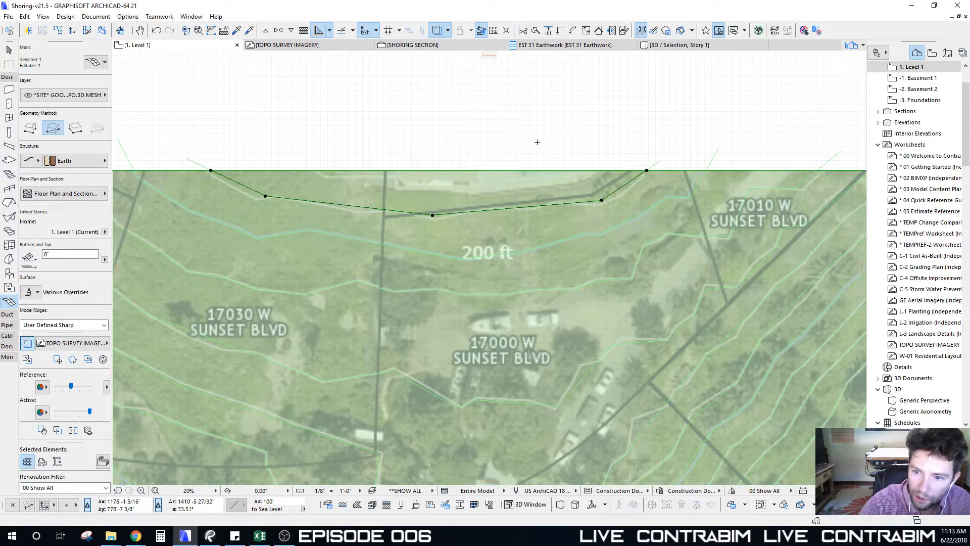
middle_drag(528, 259, 524, 233)
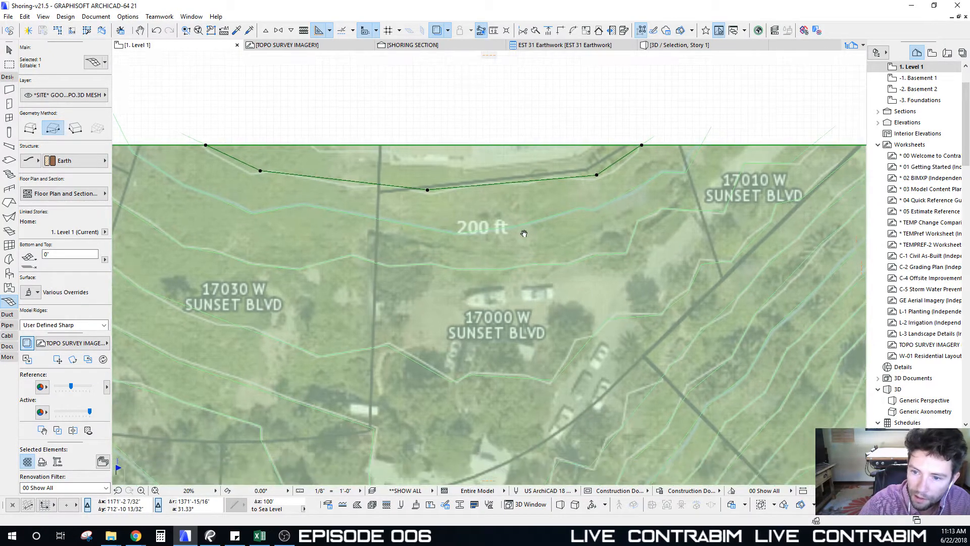
click(489, 229)
click(539, 143)
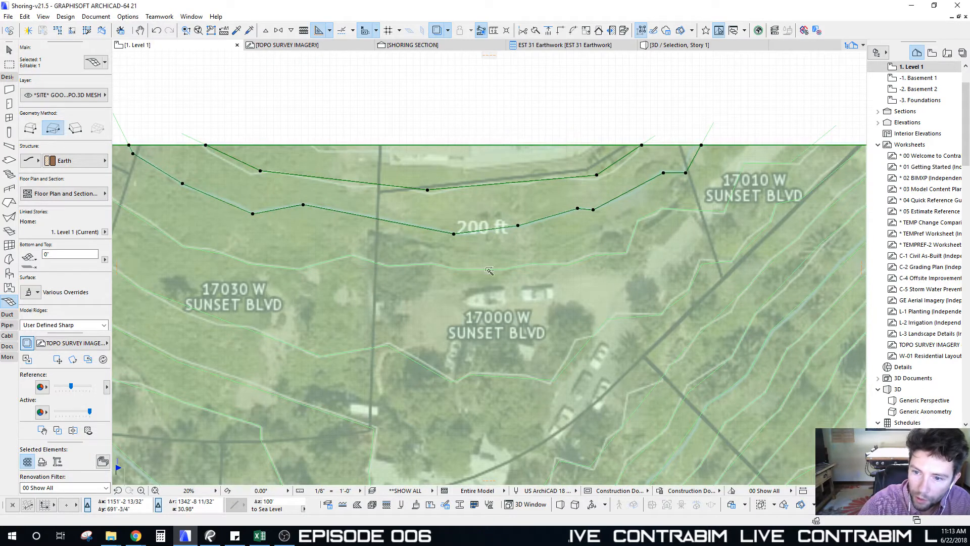
click(489, 271)
click(540, 143)
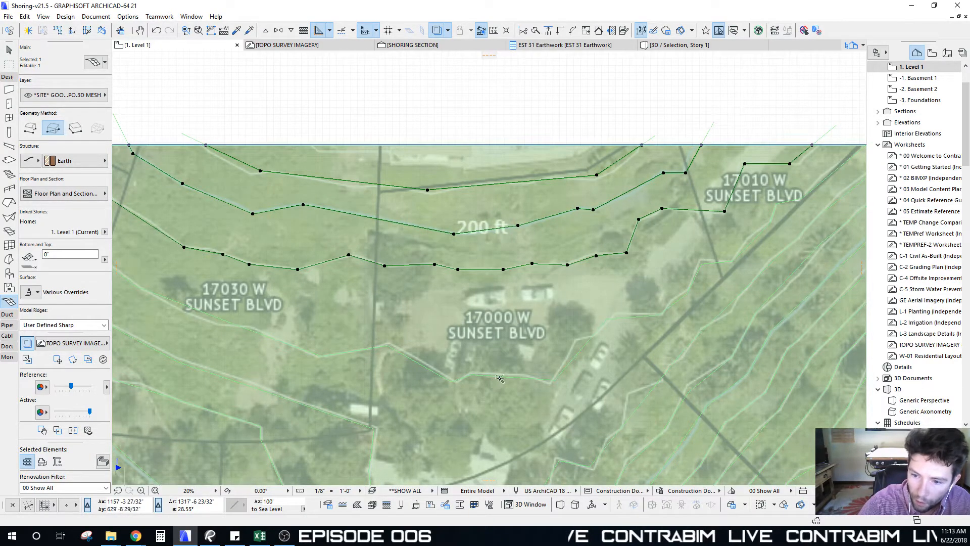
click(499, 378)
click(540, 142)
Trace five more hillside contours down toward the 150 ft line, adding their mesh points
middle_drag(593, 317, 472, 183)
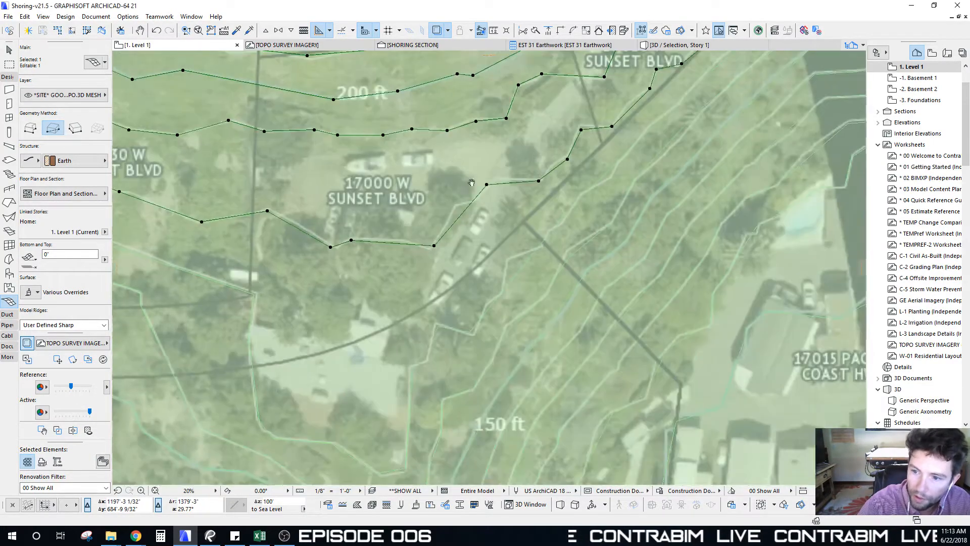
click(527, 260)
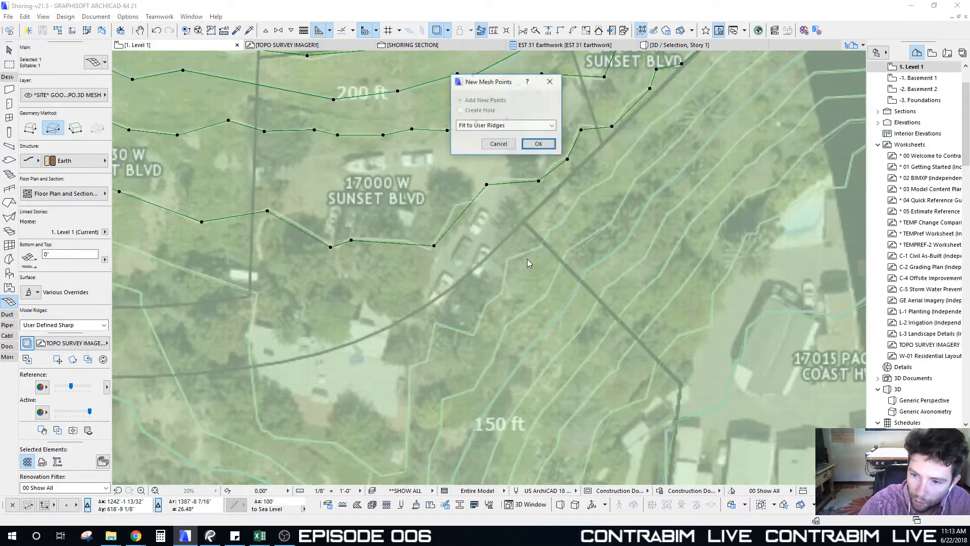
click(539, 143)
click(592, 249)
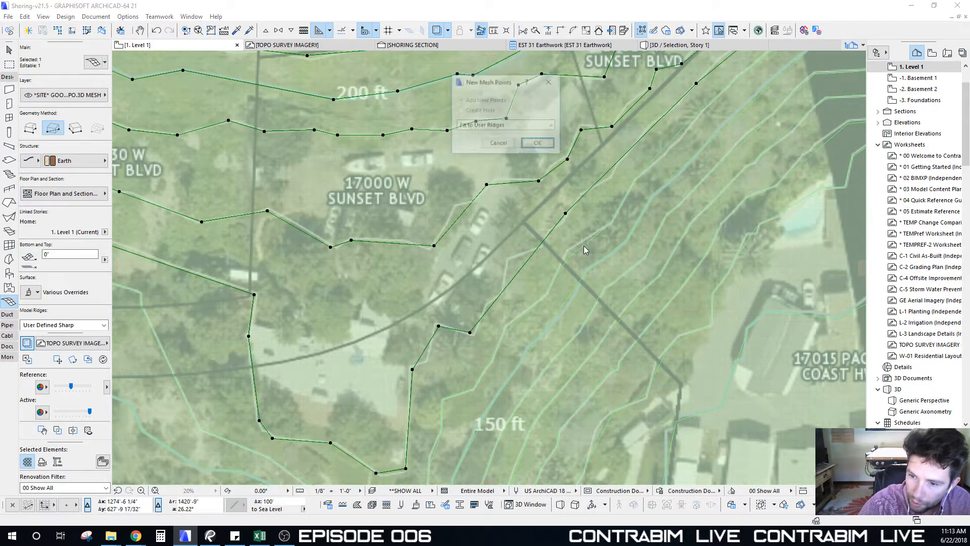
click(538, 143)
click(583, 281)
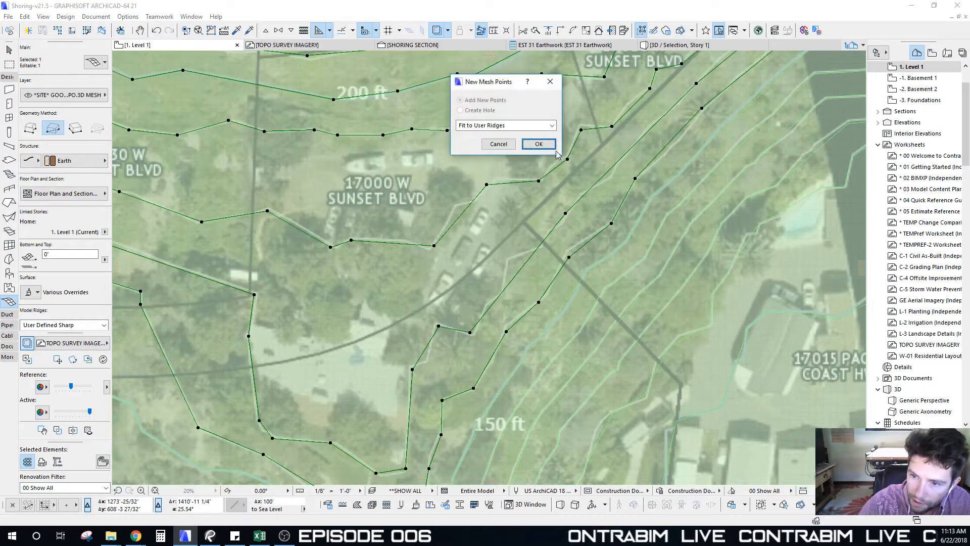
click(539, 143)
click(597, 296)
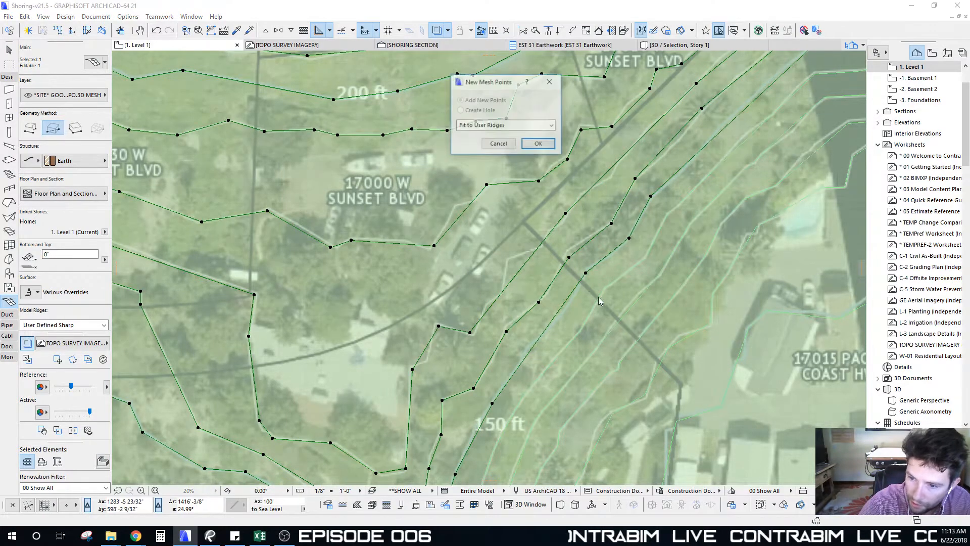
click(538, 143)
middle_drag(601, 280, 544, 187)
click(558, 234)
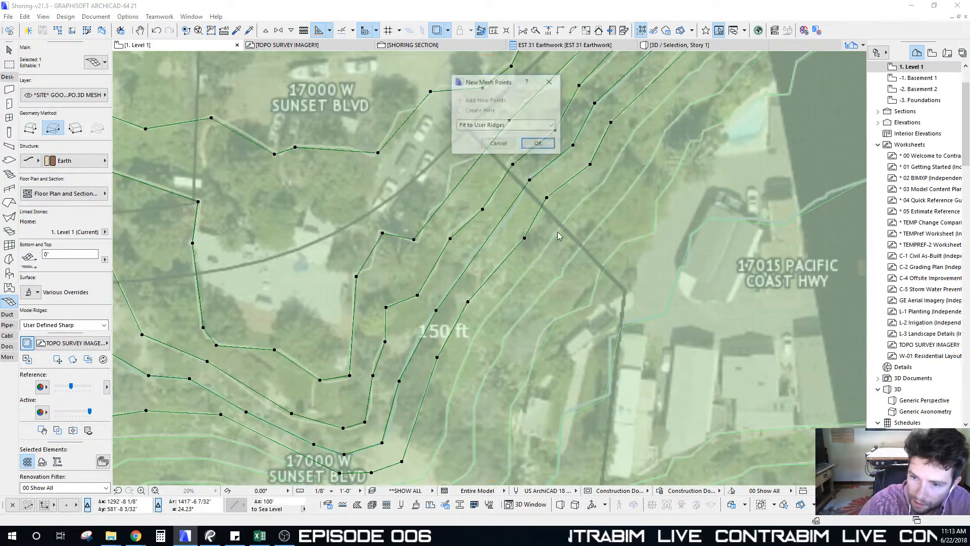
click(540, 143)
scroll(447, 194, down, 3)
middle_drag(372, 199, 412, 286)
scroll(567, 305, up, 3)
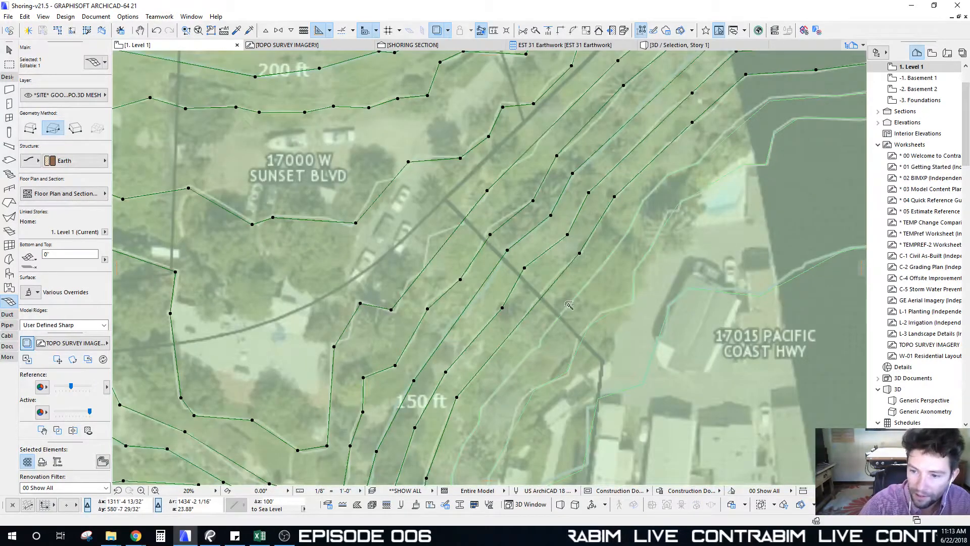
click(569, 305)
click(538, 143)
scroll(444, 176, down, 4)
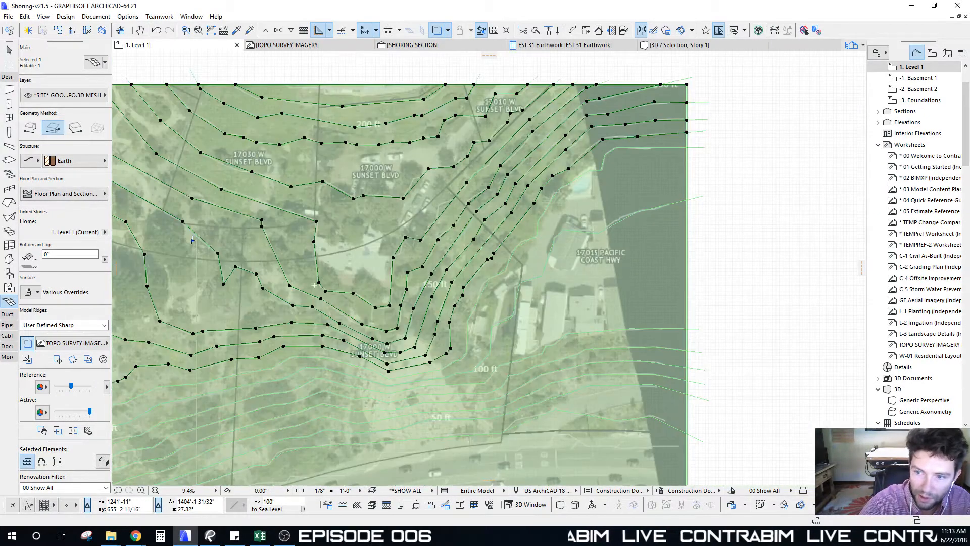
scroll(506, 271, up, 3)
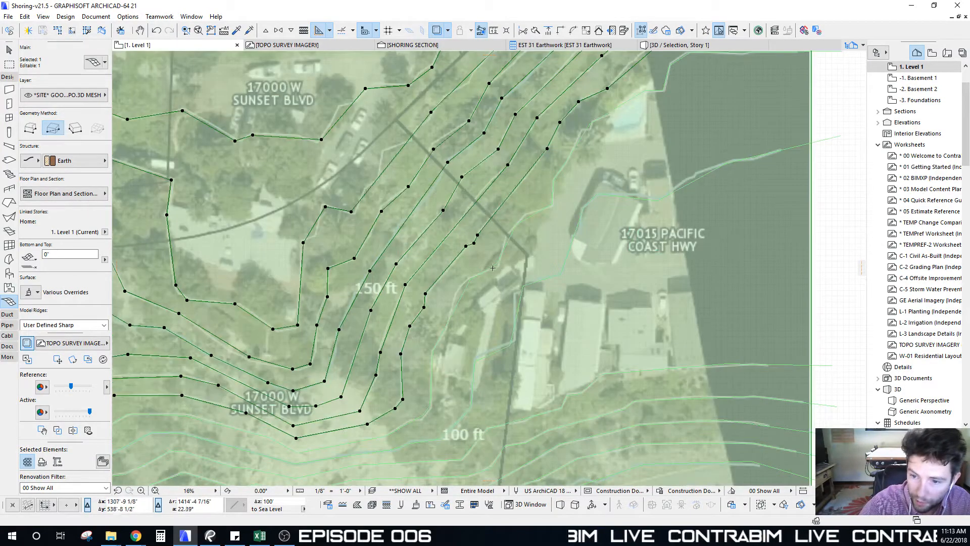
click(490, 268)
key(Return)
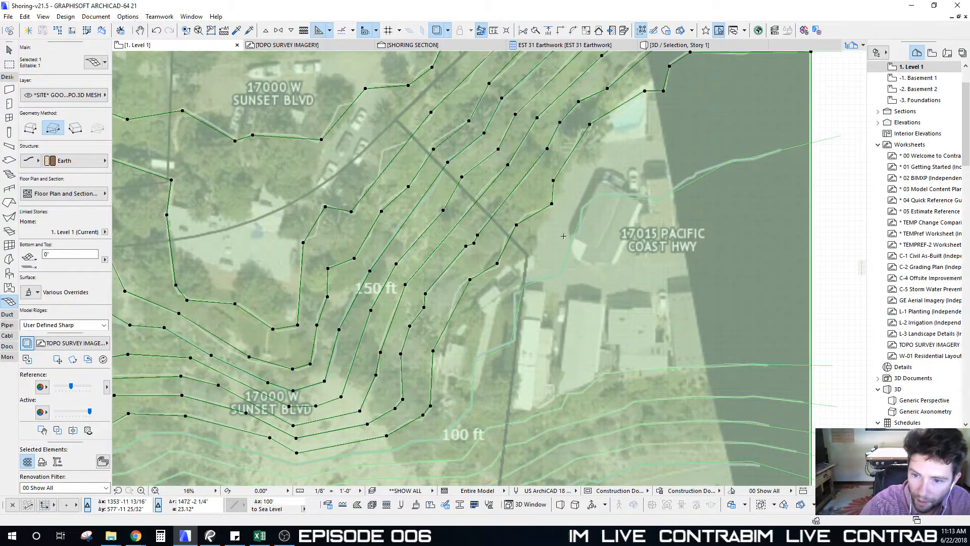
click(515, 303)
key(Return)
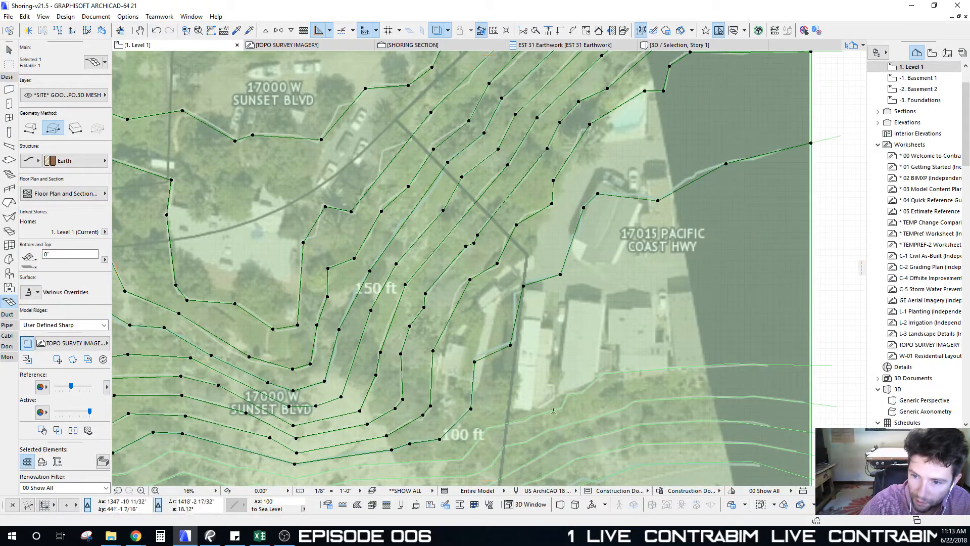
Trace the contours from the mesh's right edge past 100 ft toward 50 ft as ridges
click(556, 409)
click(539, 143)
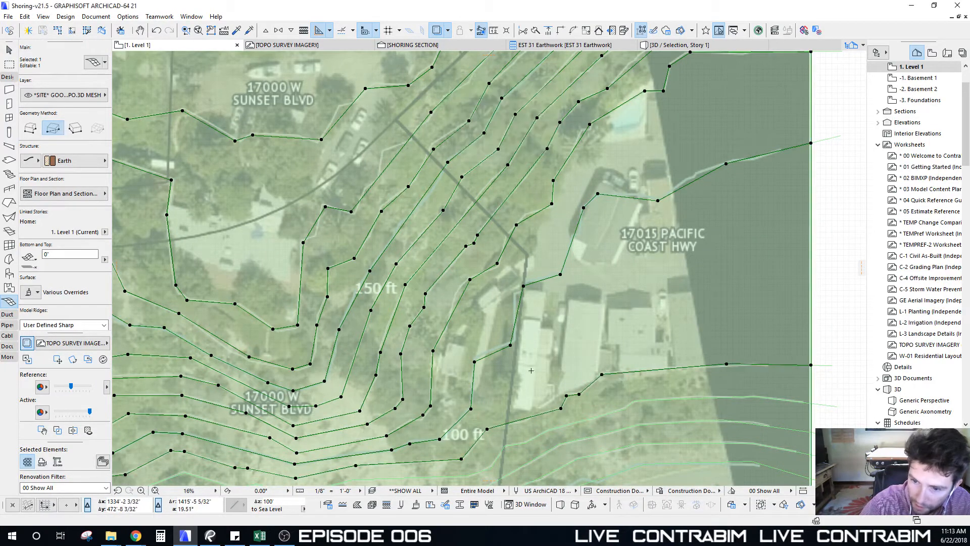
scroll(531, 370, down, 4)
click(523, 216)
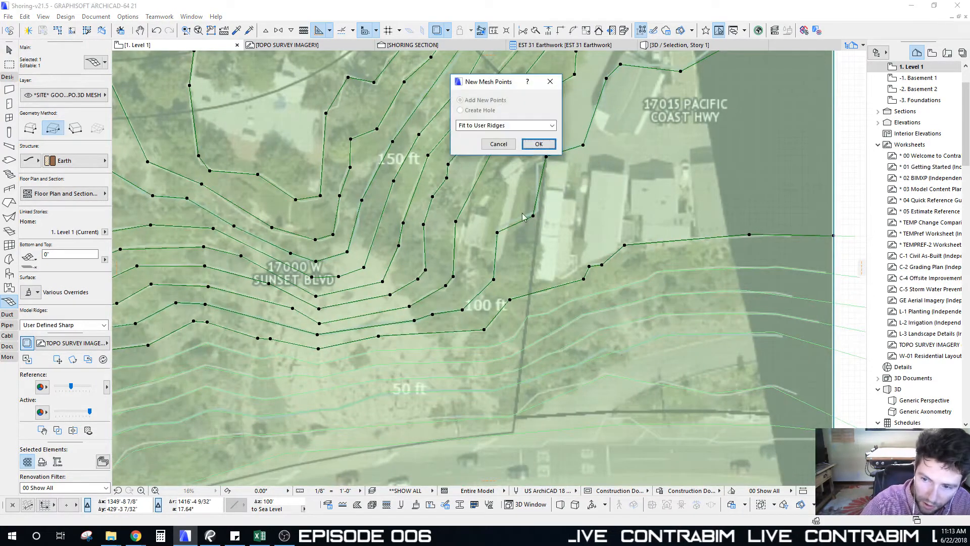
key(Return)
click(543, 174)
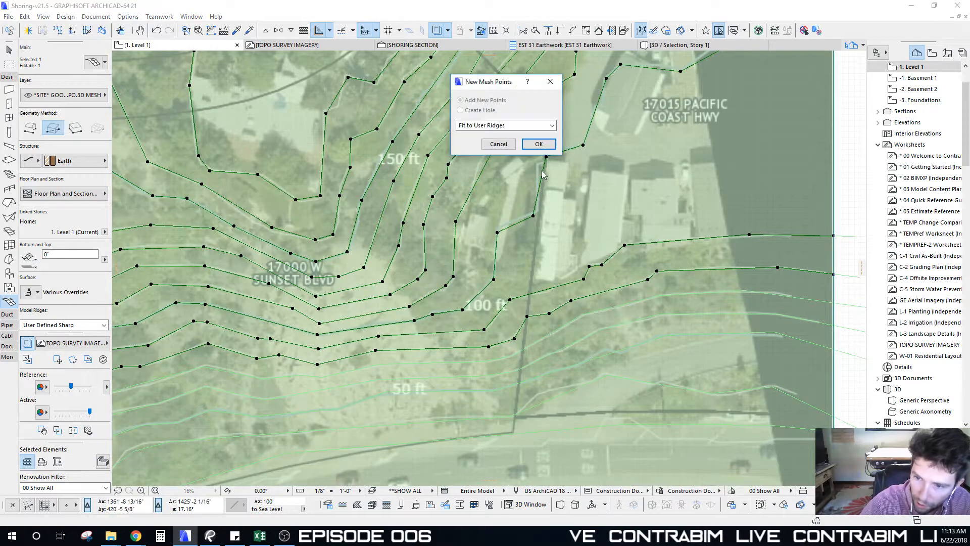
click(541, 146)
click(574, 341)
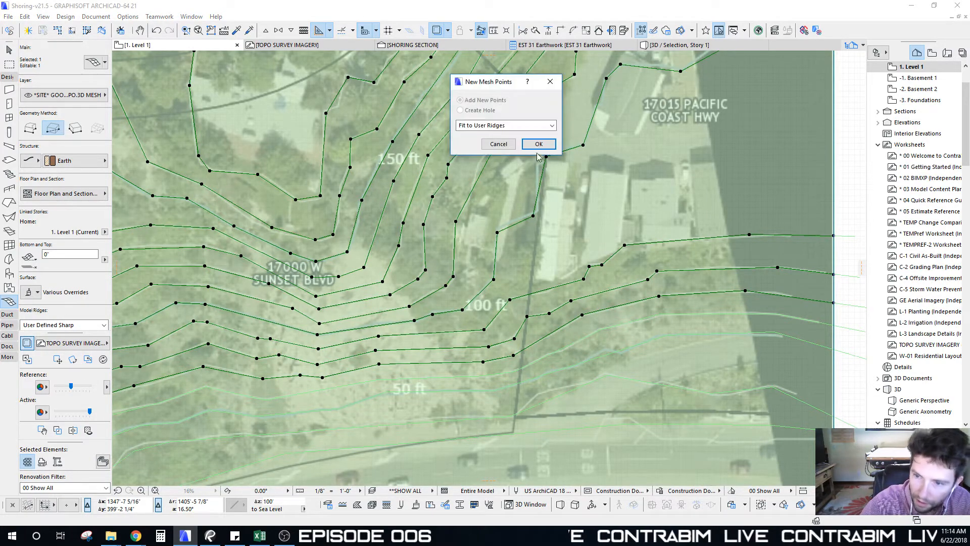
click(539, 145)
click(565, 315)
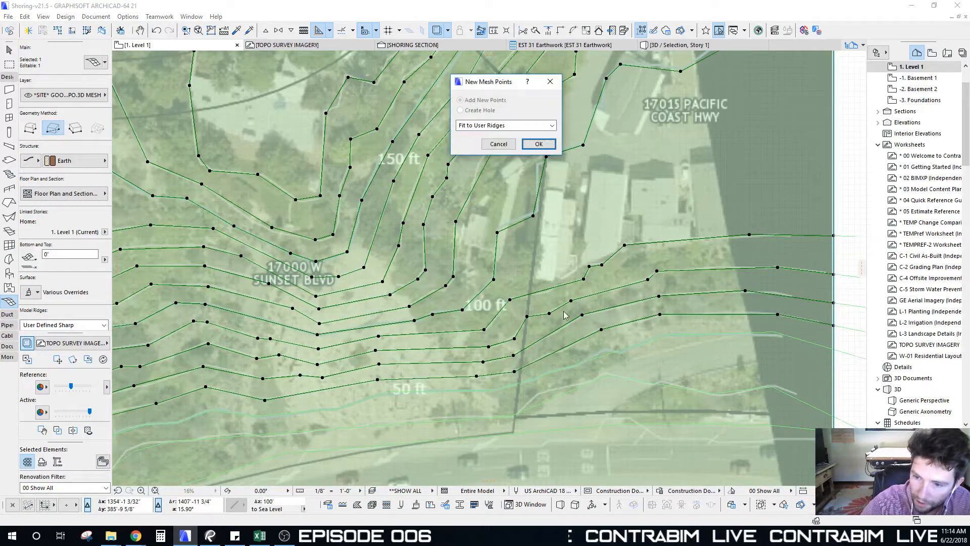
click(539, 145)
scroll(233, 197, down, 3)
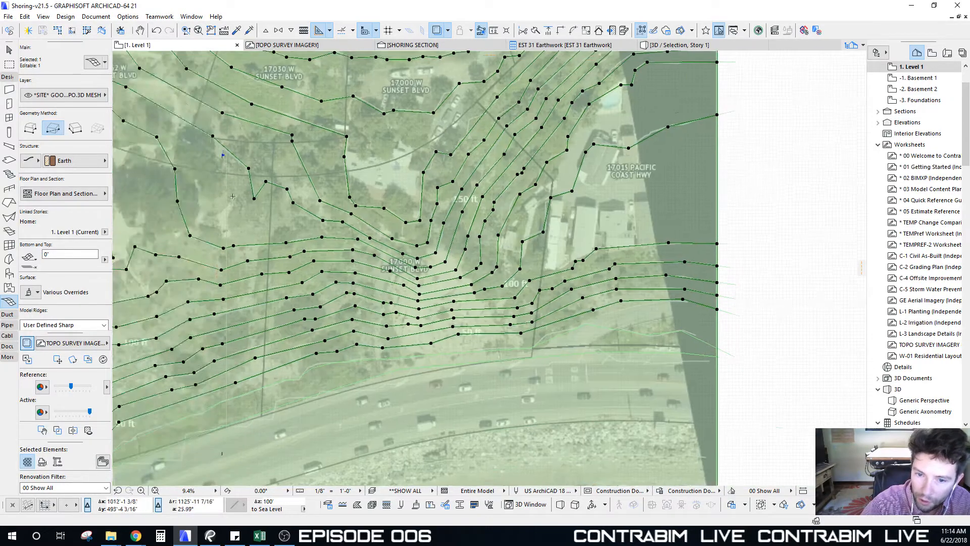
Add the lower-mesh contour, the light-green contour and the road-edge contour as mesh points
scroll(562, 317, up, 3)
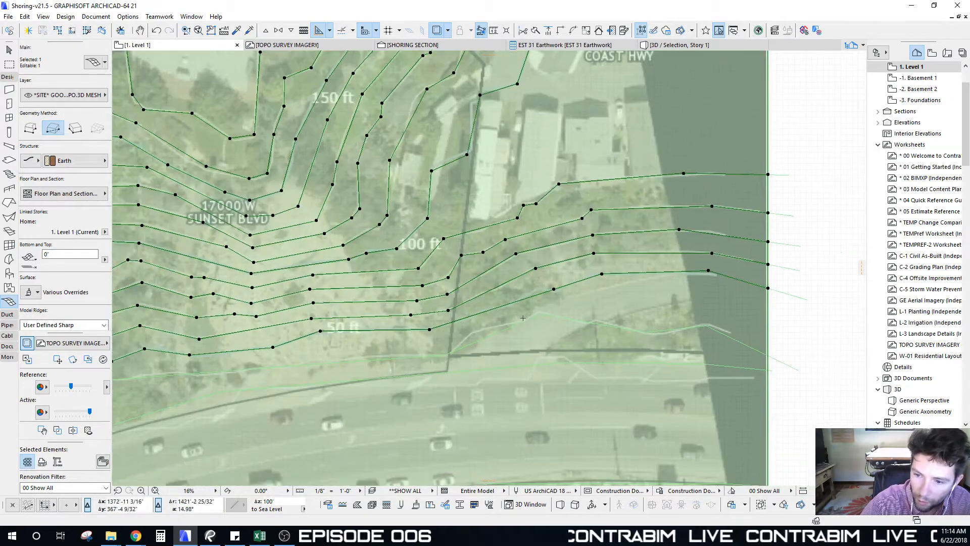
double_click(507, 324)
click(539, 150)
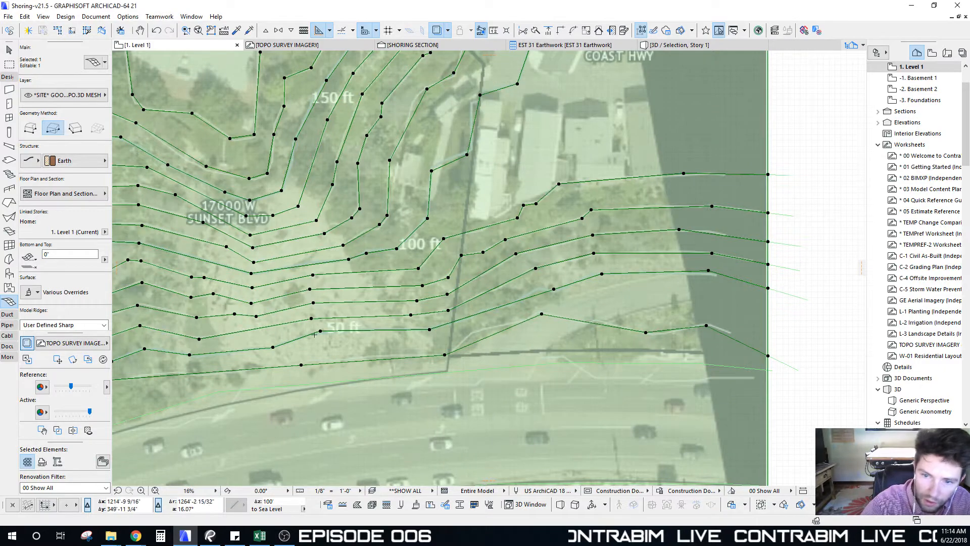
middle_drag(506, 329, 504, 282)
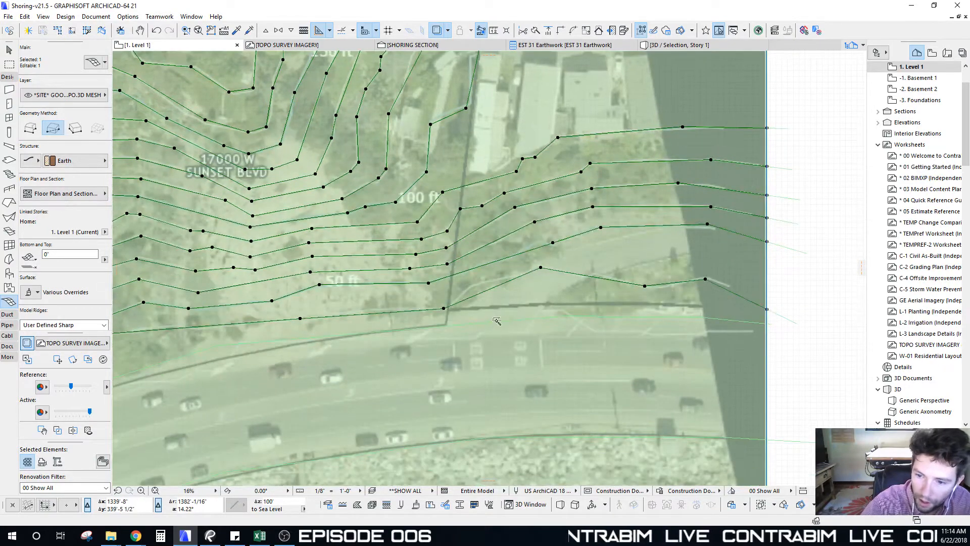
click(494, 319)
click(539, 145)
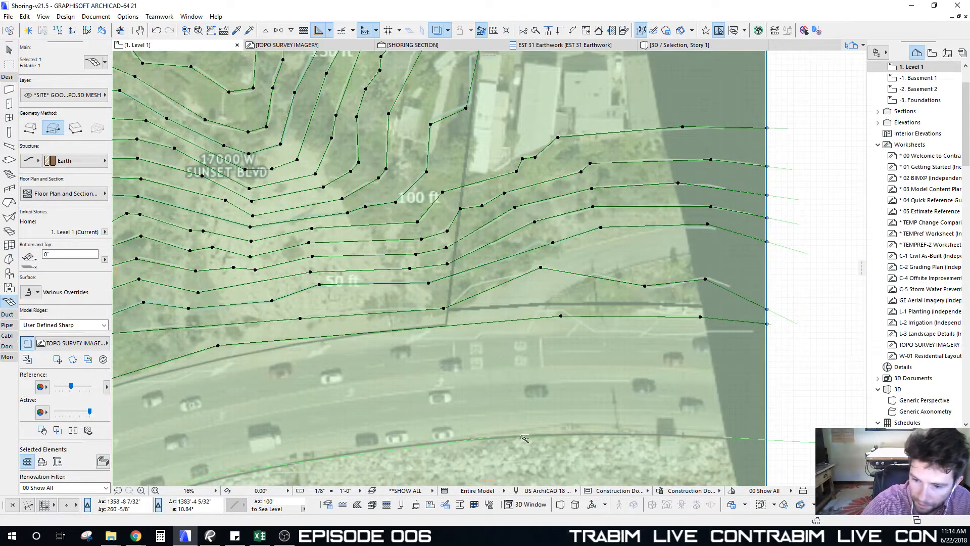
click(551, 156)
click(540, 145)
Add the last two contours at the mesh's lower edge, then pan back to check the upper mesh
scroll(509, 246, down, 3)
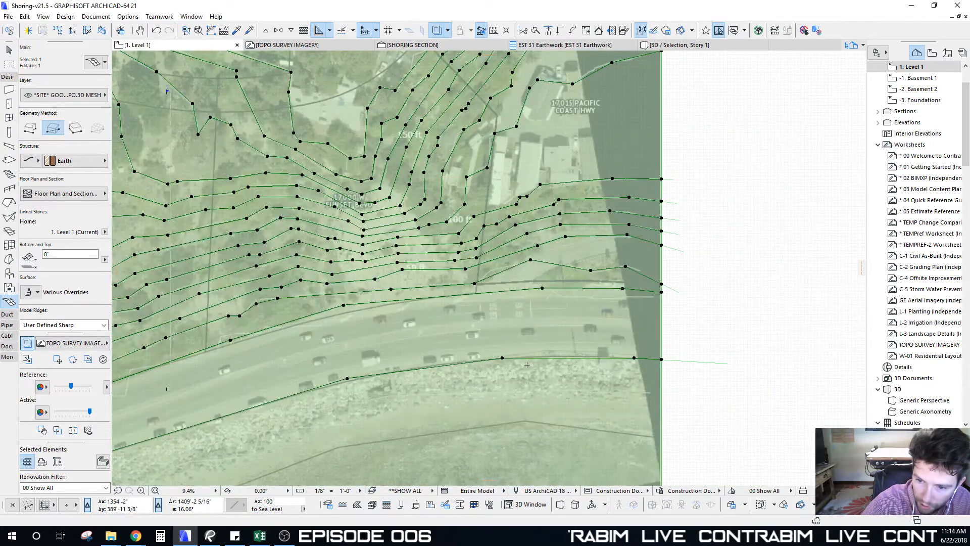
middle_drag(509, 247, 541, 120)
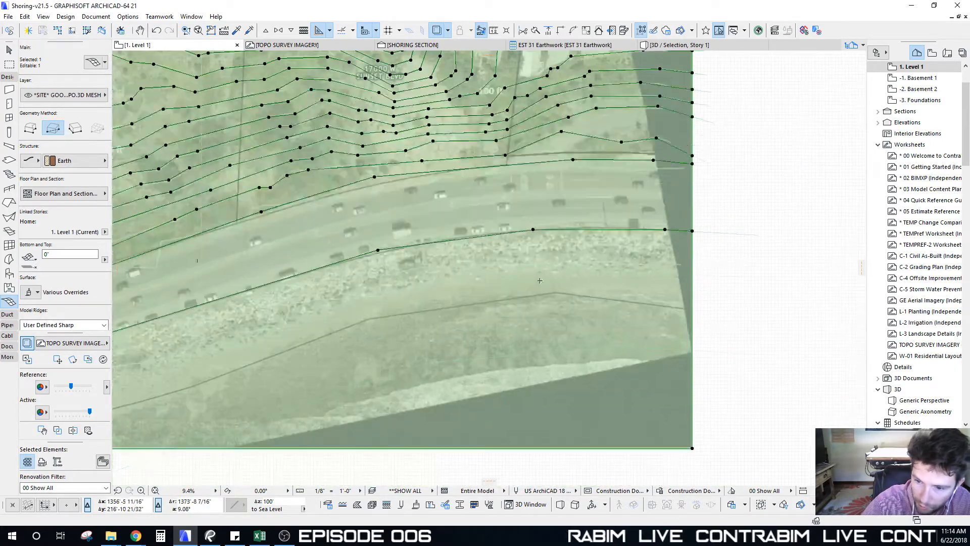
click(516, 269)
click(540, 145)
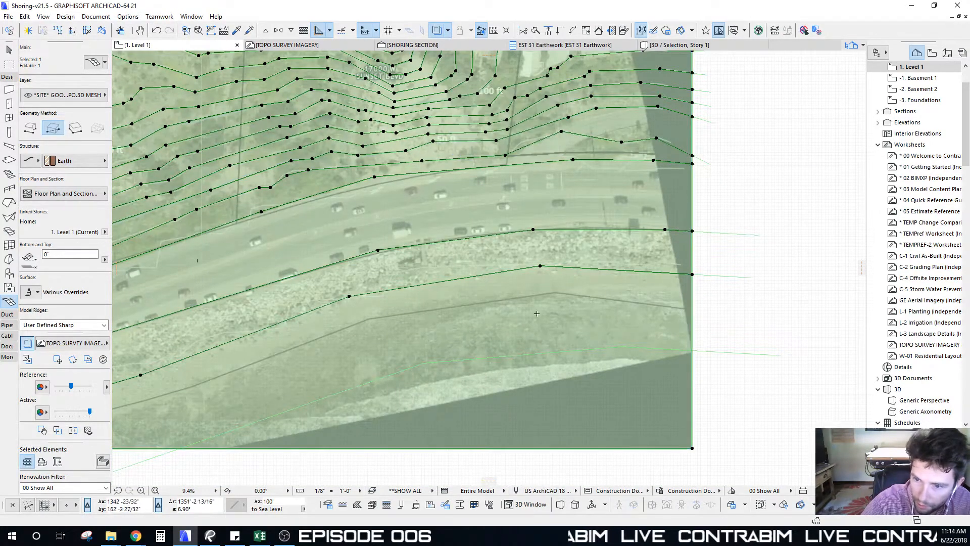
click(535, 355)
click(540, 148)
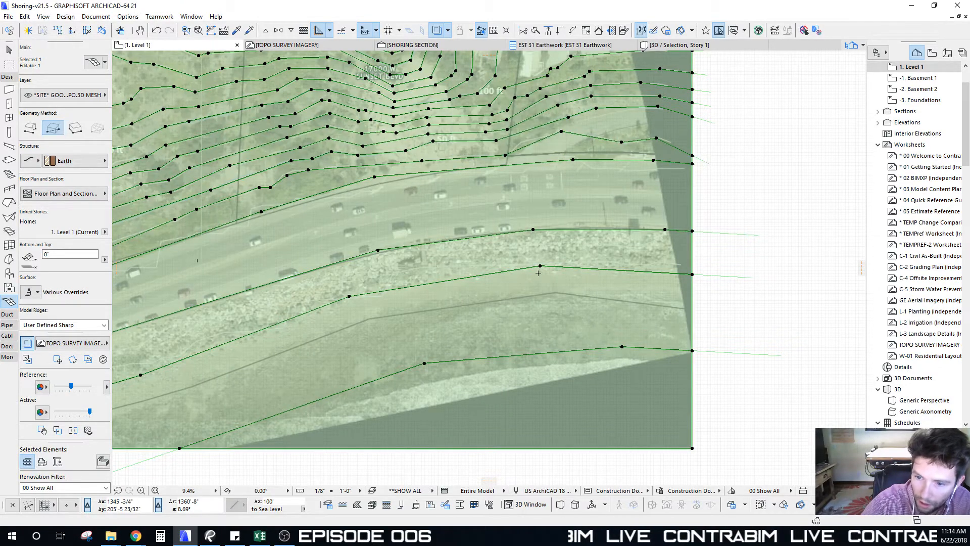
scroll(533, 263, down, 4)
middle_drag(460, 90, 514, 207)
scroll(492, 149, up, 6)
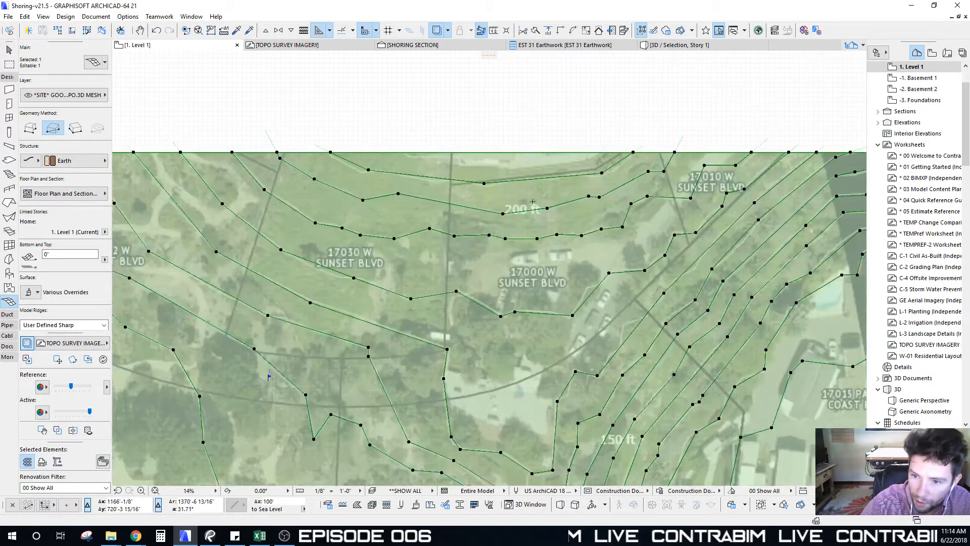
scroll(533, 202, up, 3)
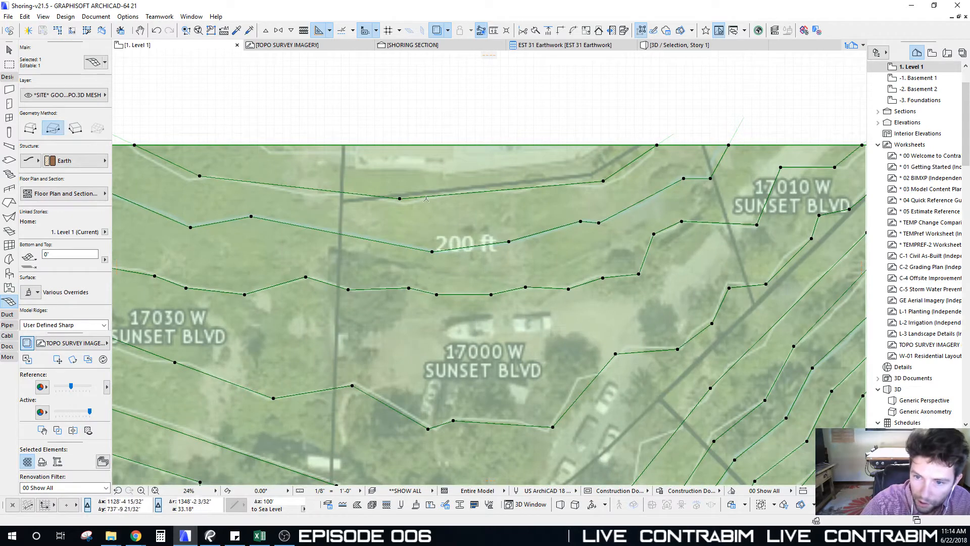
scroll(432, 195, down, 6)
Frame the whole contoured mesh, reselect it alone and show only it in 3D with F5
middle_drag(542, 475, 531, 319)
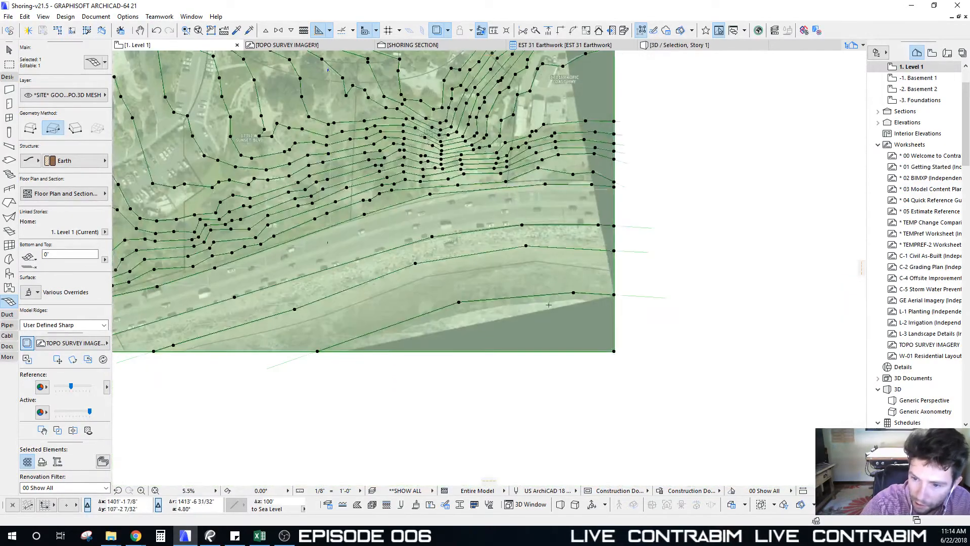
scroll(531, 320, up, 2)
scroll(606, 290, down, 3)
middle_drag(262, 281, 345, 310)
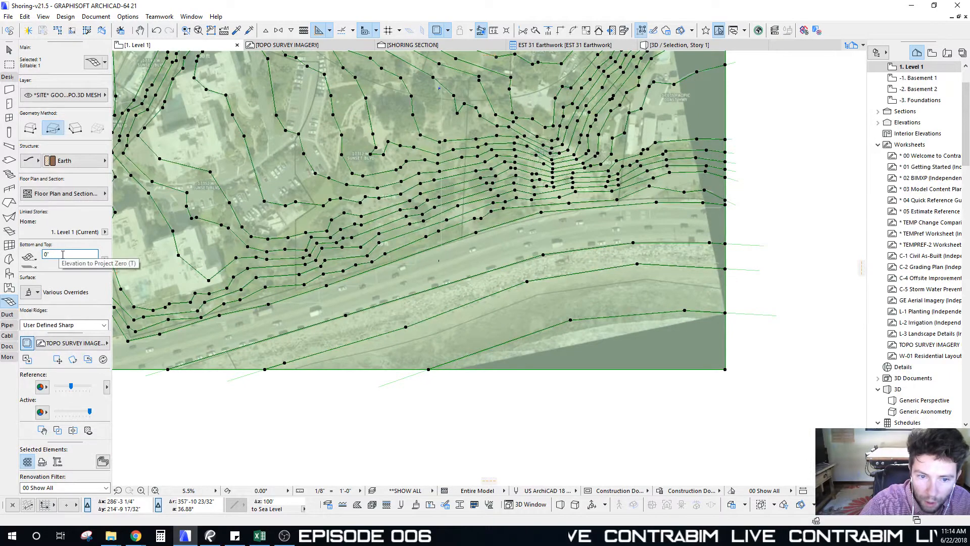
middle_drag(373, 112, 420, 211)
scroll(422, 202, down, 3)
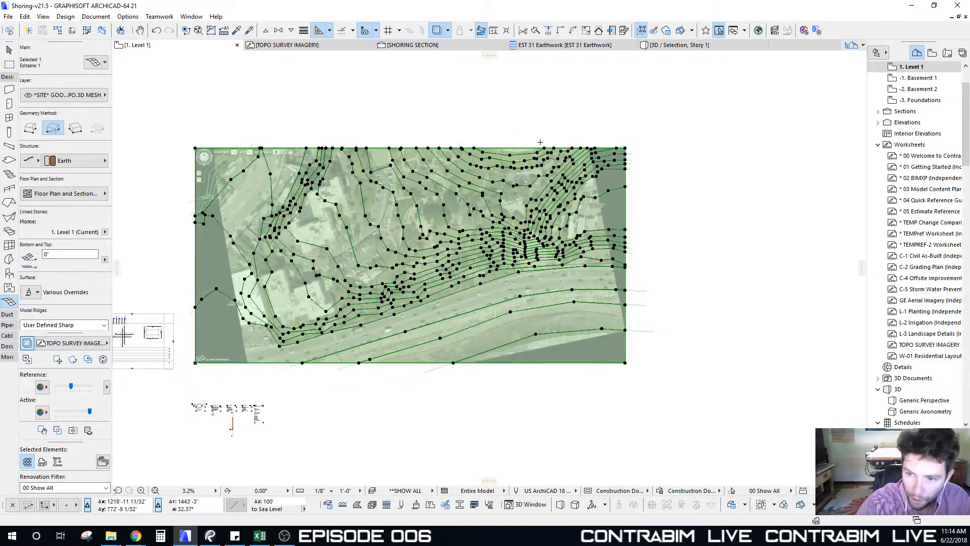
key(Escape)
scroll(470, 154, up, 6)
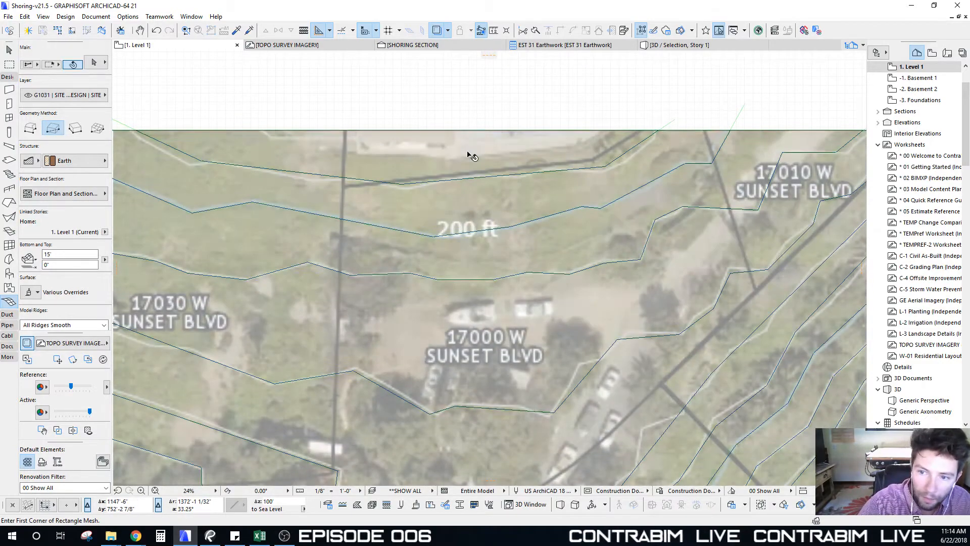
shift+click(468, 151)
key(F5)
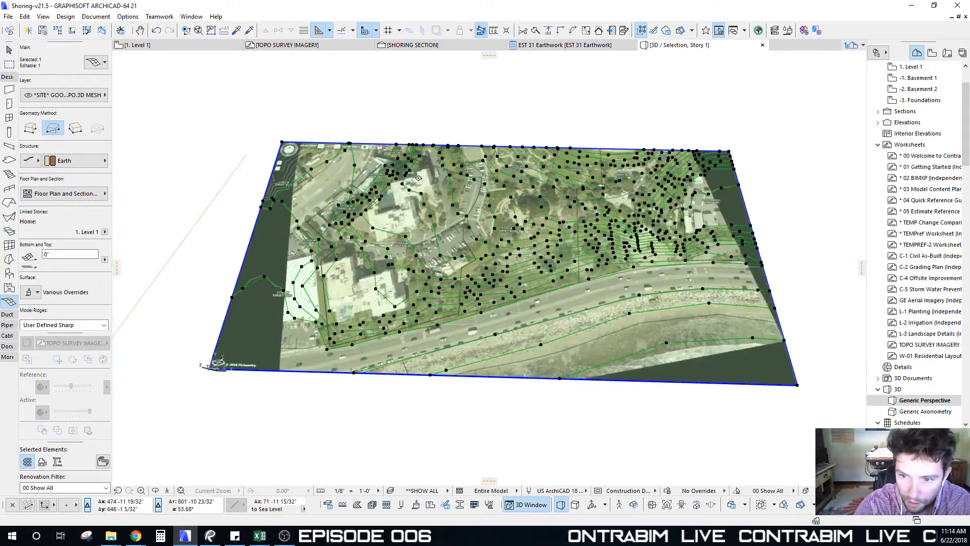
Orbit around the still-flat aerial-draped mesh in 3D, then go back to the 1. Level 1 plan
shift+middle_drag(554, 219, 313, 187)
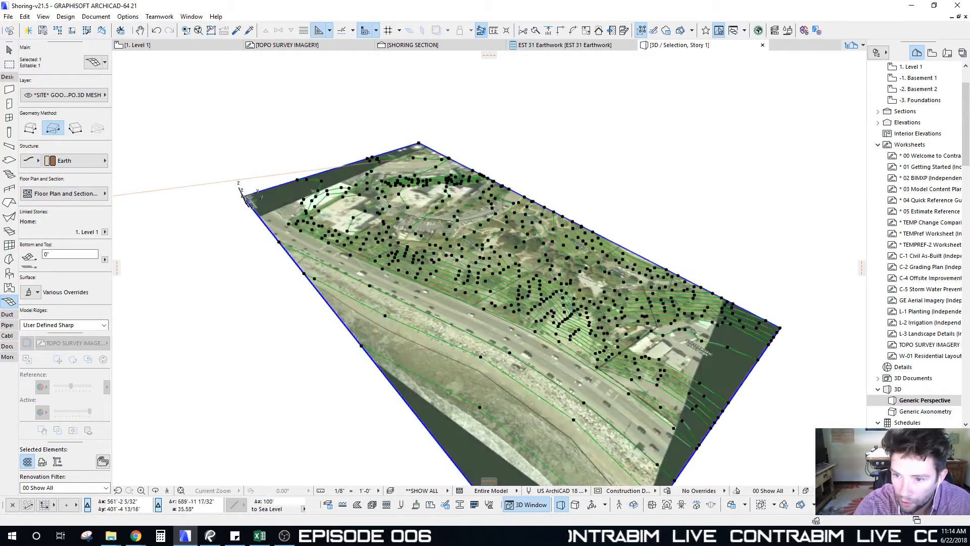
scroll(440, 223, up, 10)
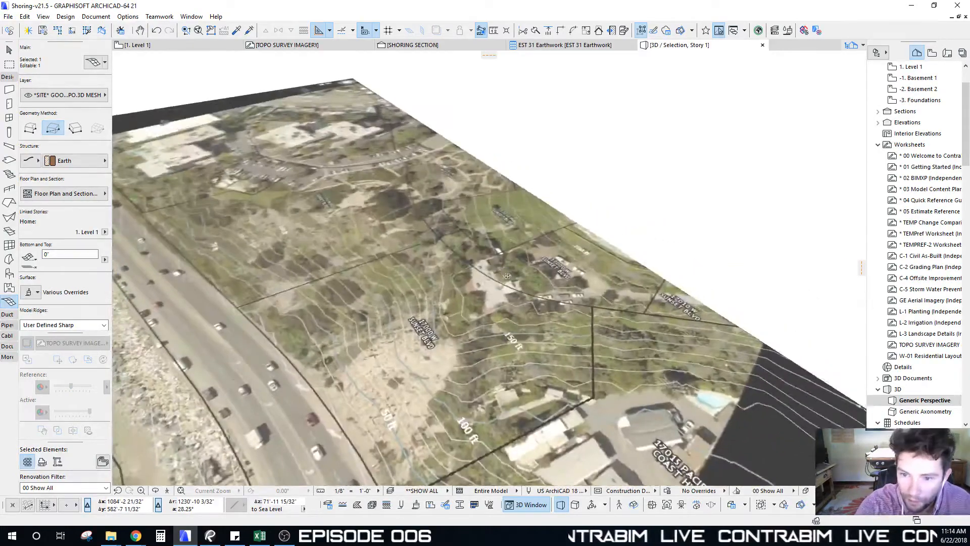
key(Escape)
key(Escape)
shift+middle_drag(362, 256, 509, 227)
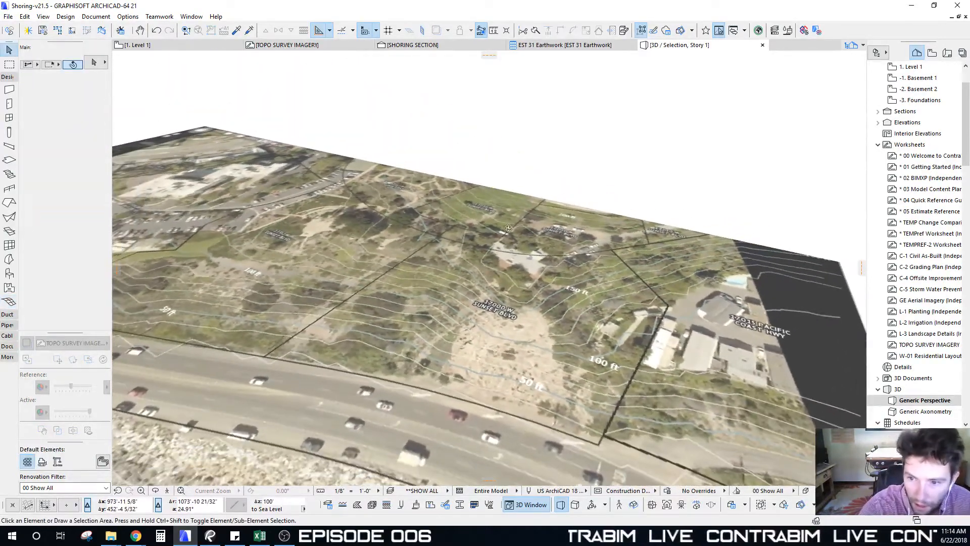
click(513, 231)
scroll(537, 249, up, 4)
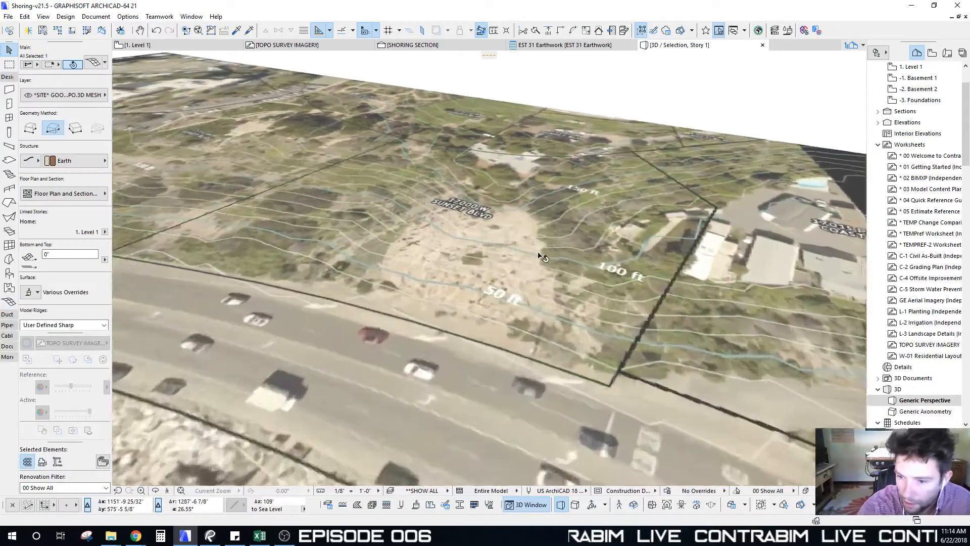
scroll(539, 256, up, 4)
scroll(350, 201, down, 5)
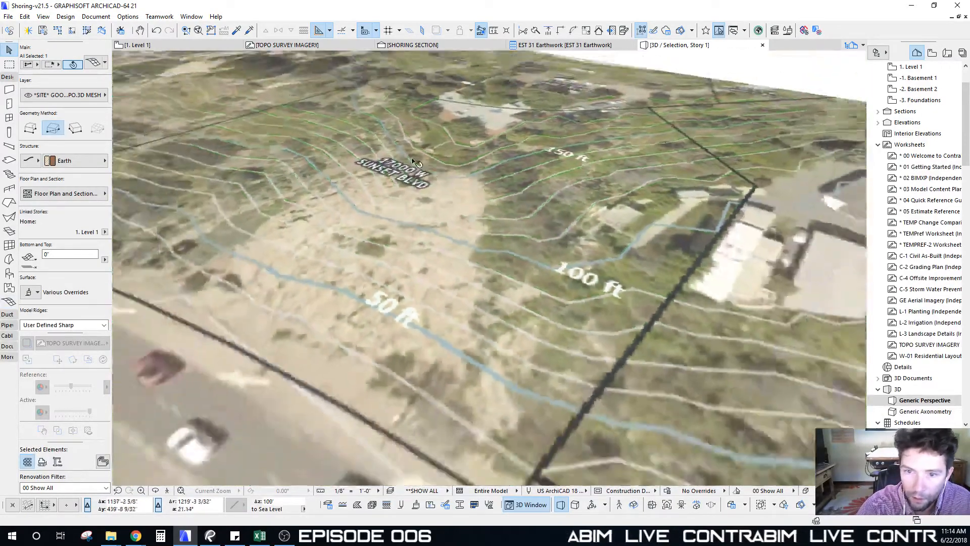
shift+middle_drag(361, 205, 428, 147)
scroll(429, 148, down, 3)
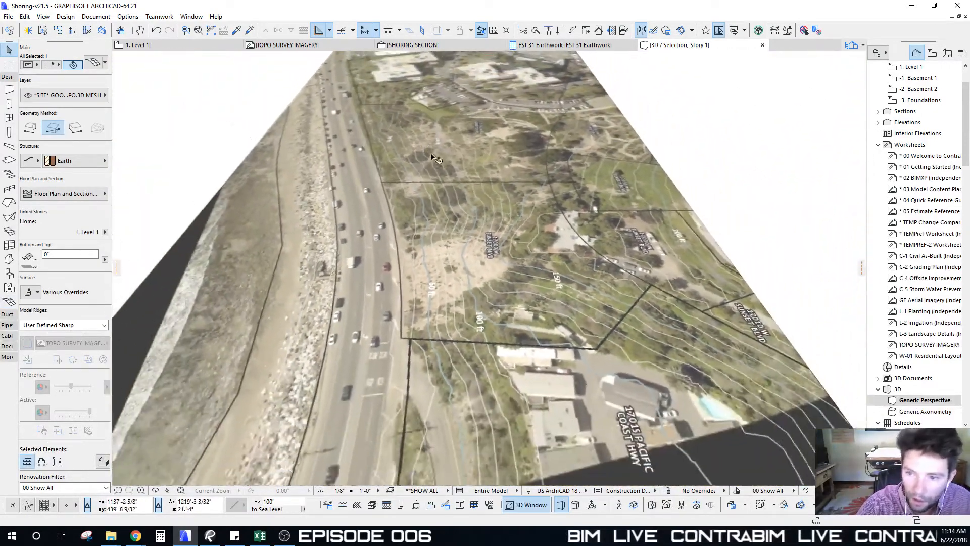
shift+middle_drag(519, 133, 454, 230)
key(F2)
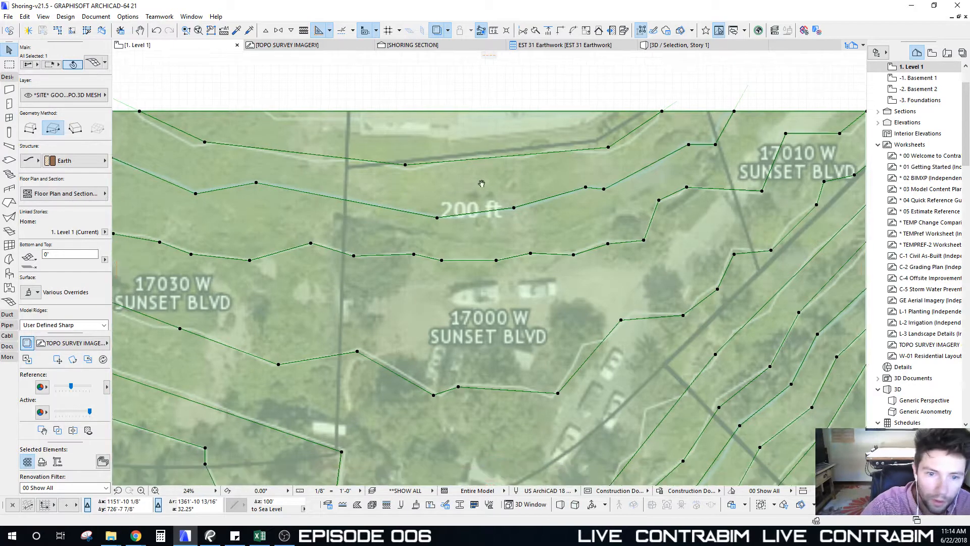
middle_drag(526, 173, 522, 178)
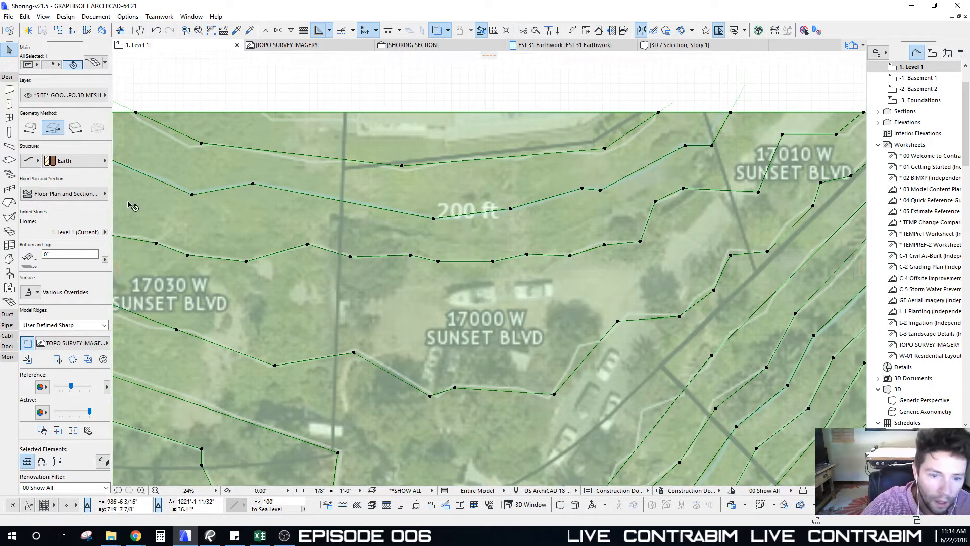
click(9, 302)
click(402, 166)
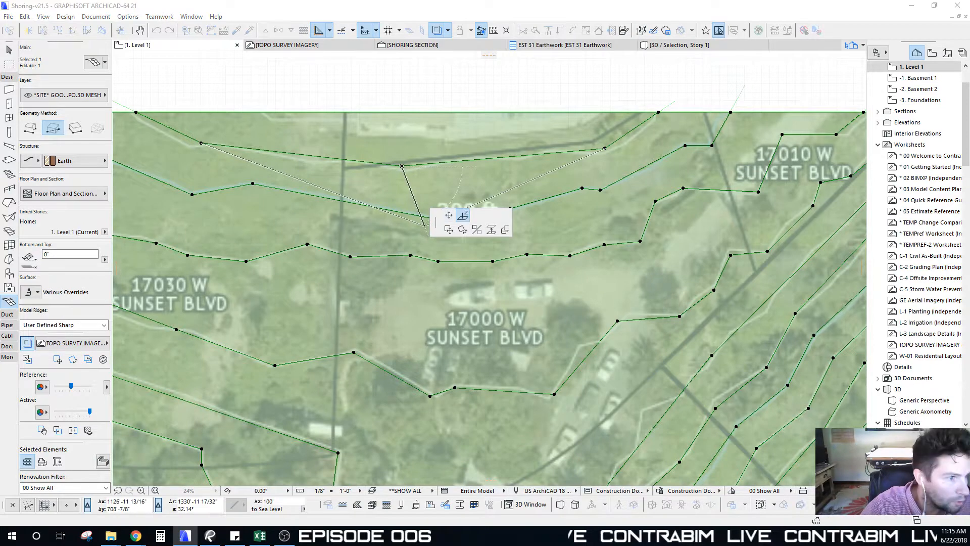
click(463, 215)
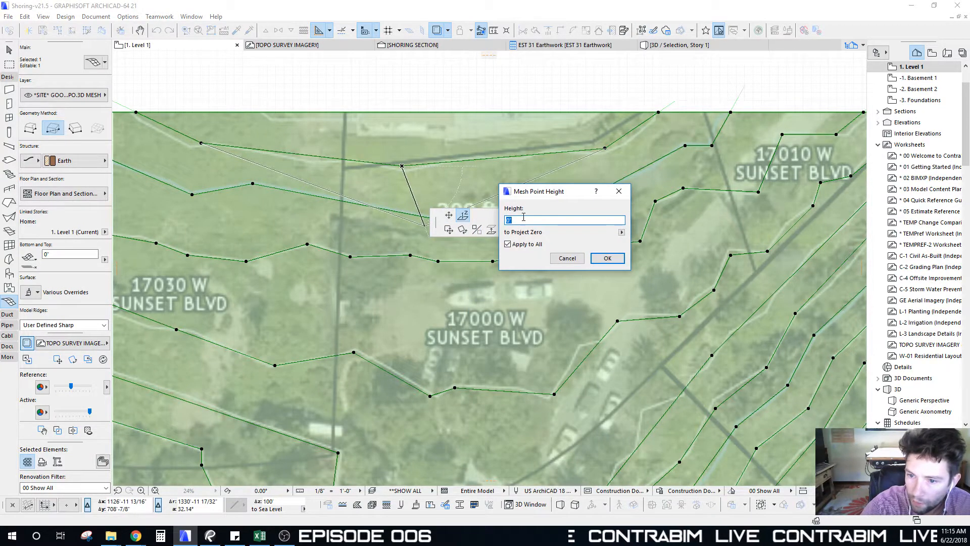
click(622, 233)
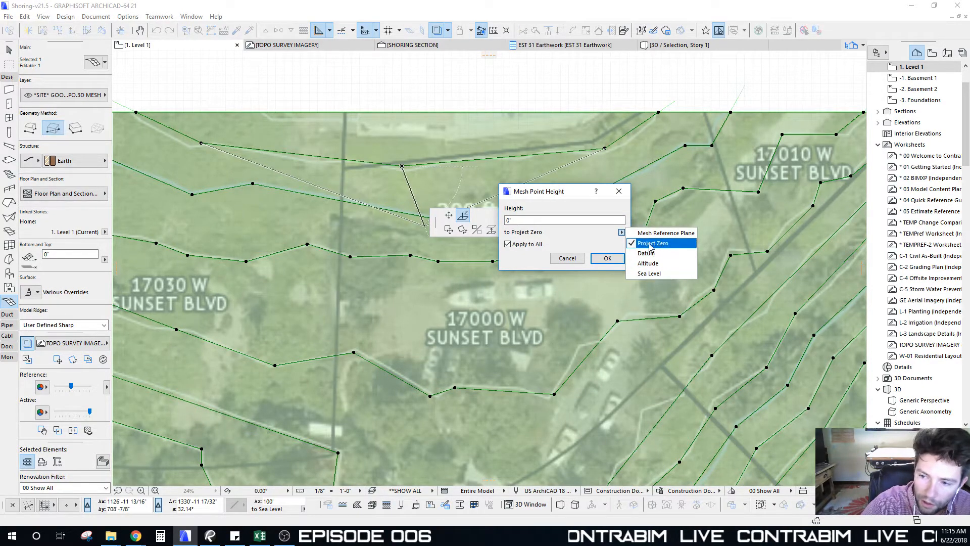
click(648, 274)
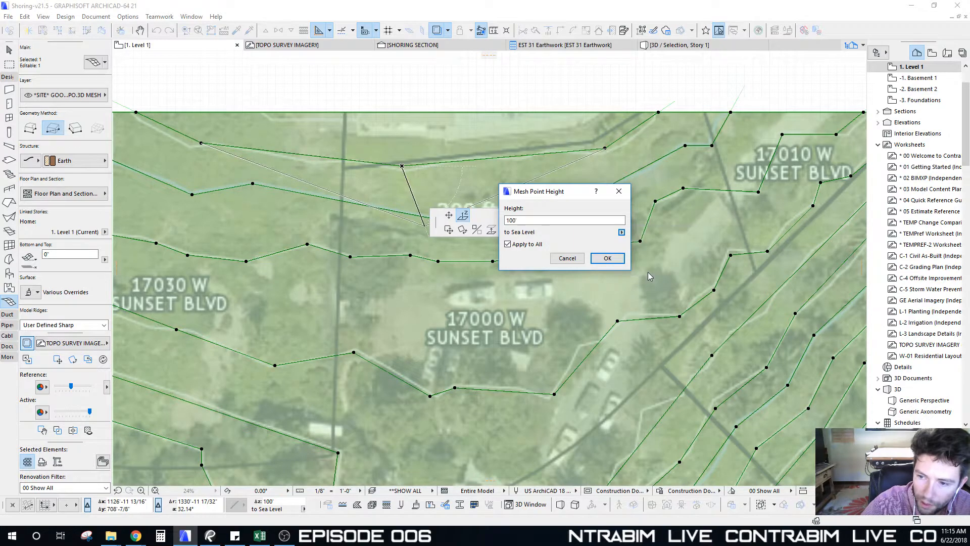
drag(555, 192, 503, 183)
click(477, 220)
click(521, 254)
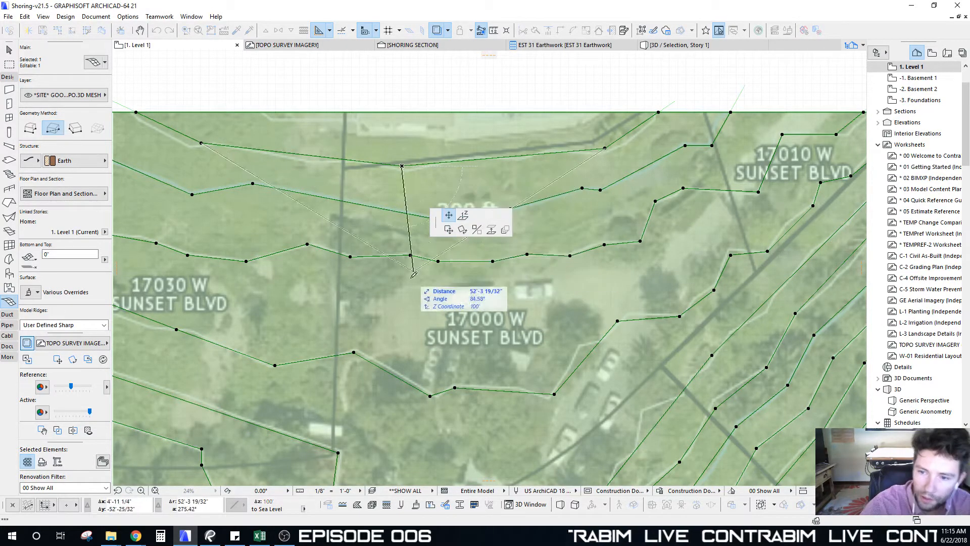
key(Escape)
scroll(360, 229, down, 3)
Pan to the highway side of the site and bring up the story elevations list
scroll(360, 229, down, 3)
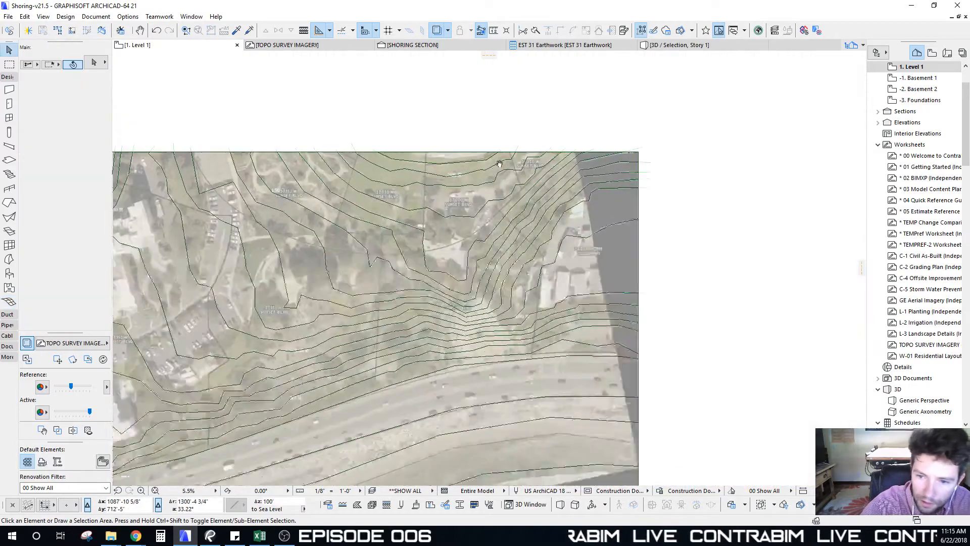
middle_drag(360, 229, 440, 157)
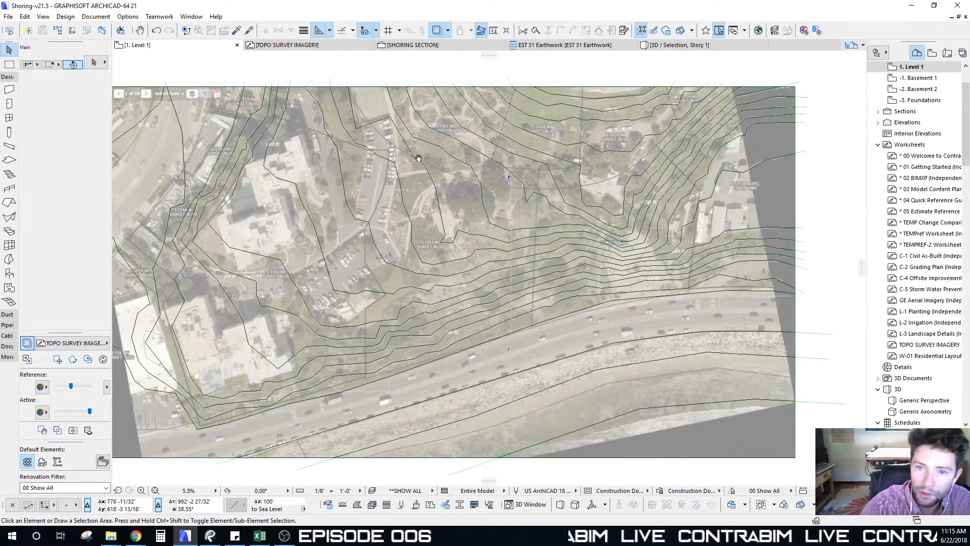
middle_drag(437, 291, 483, 288)
scroll(967, 98, up, 2)
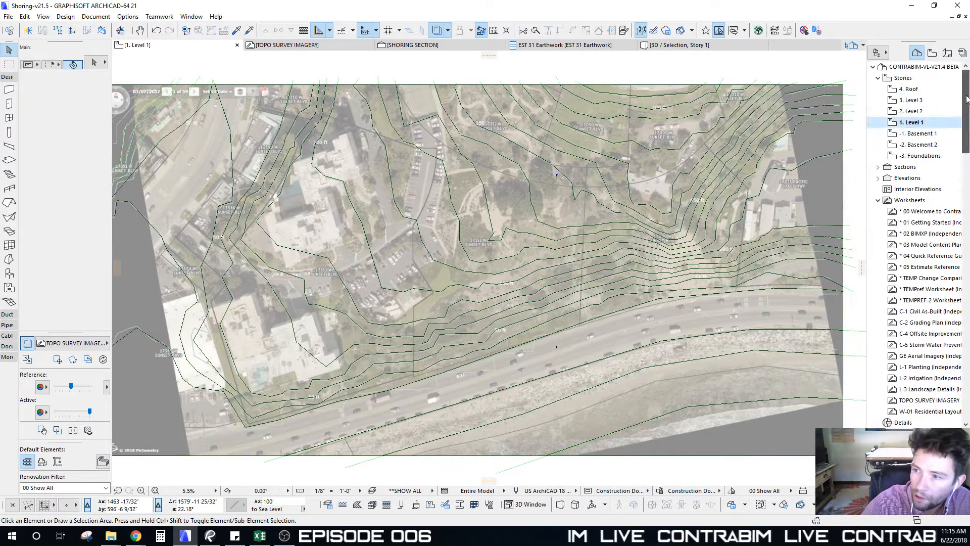
right_click(903, 78)
click(915, 114)
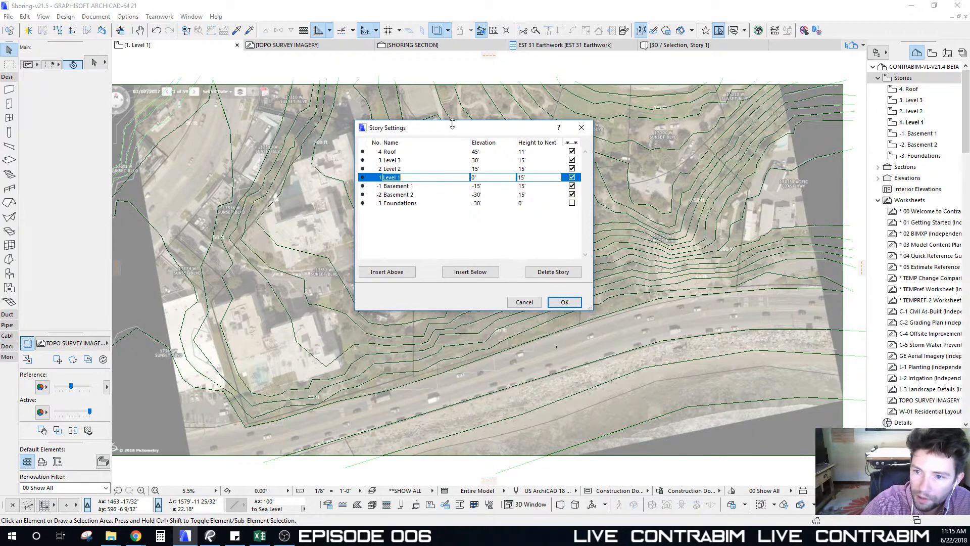
Review the Basement 1 through Level 3 story rows, back on Level 1, then close Story Settings
drag(452, 124, 248, 105)
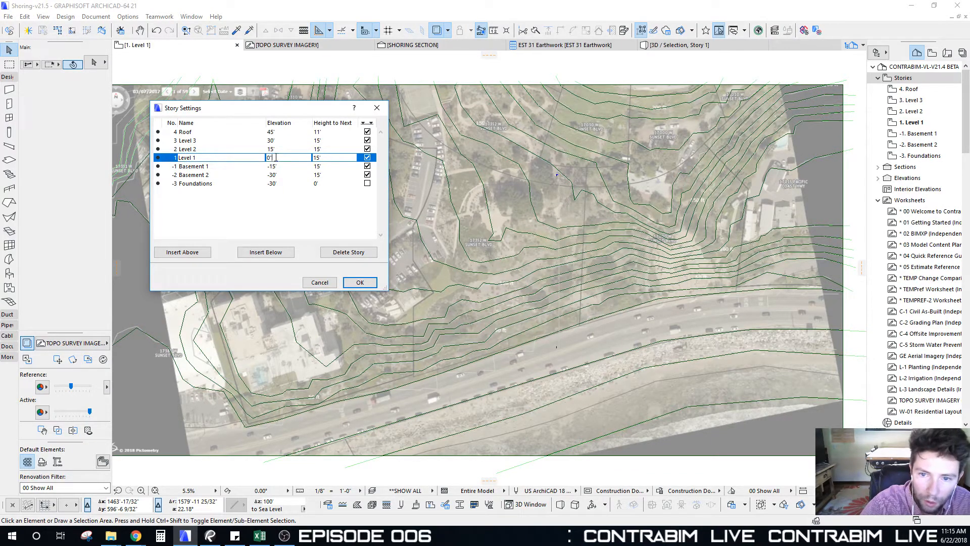
click(222, 167)
click(228, 174)
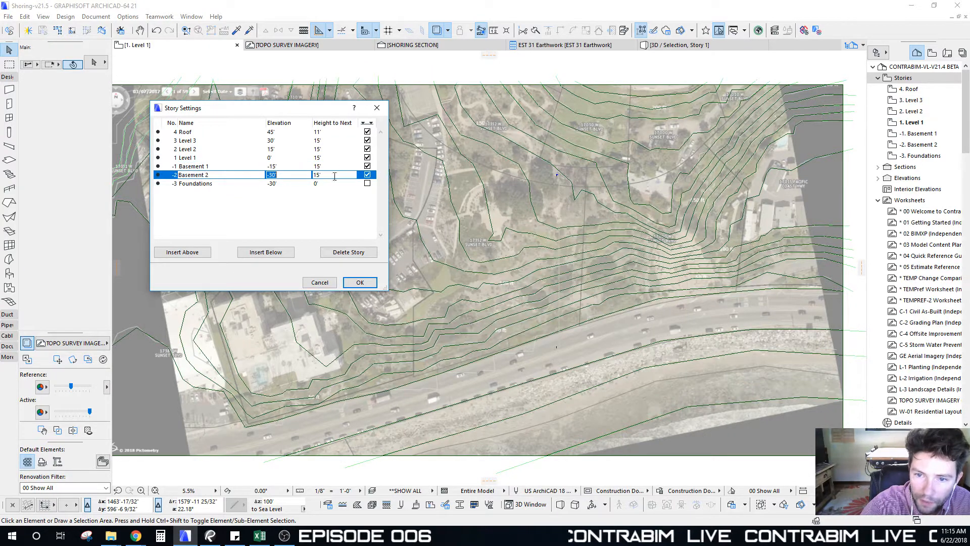
click(334, 157)
click(332, 150)
click(331, 141)
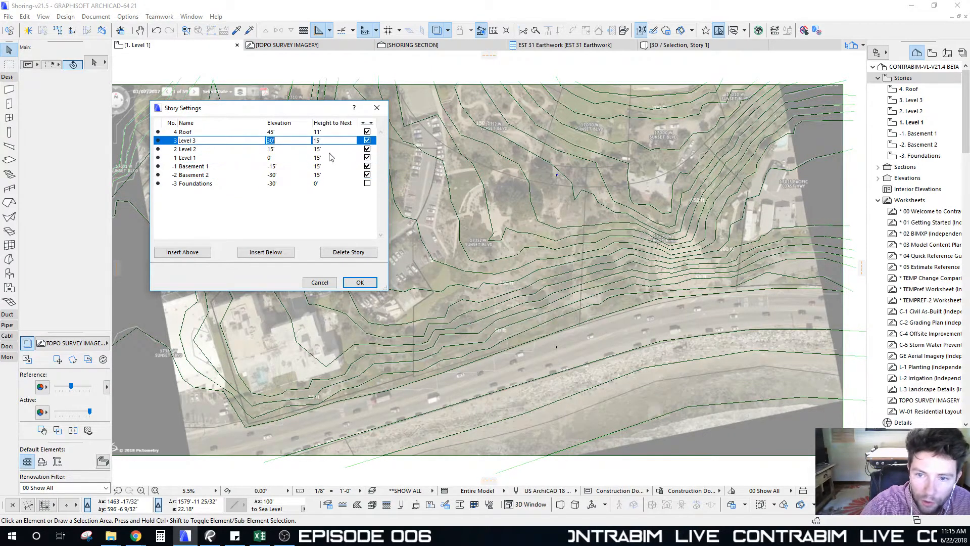
click(329, 157)
drag(309, 111, 335, 121)
click(403, 119)
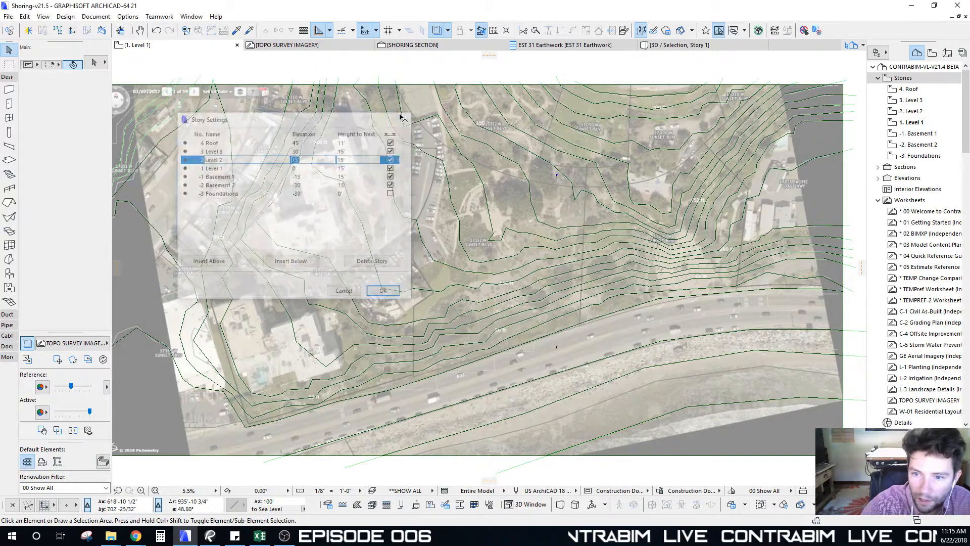
middle_drag(498, 226, 443, 227)
scroll(425, 240, up, 5)
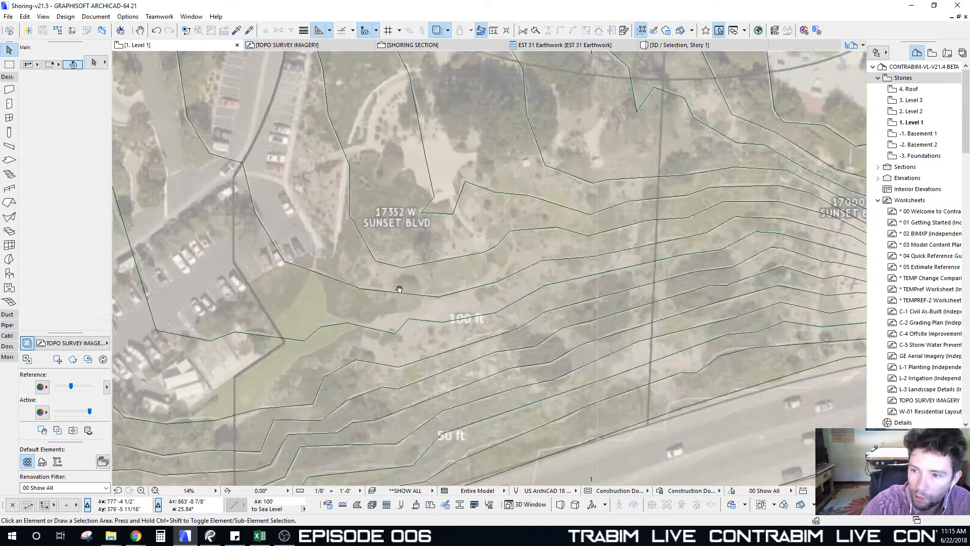
scroll(353, 255, down, 3)
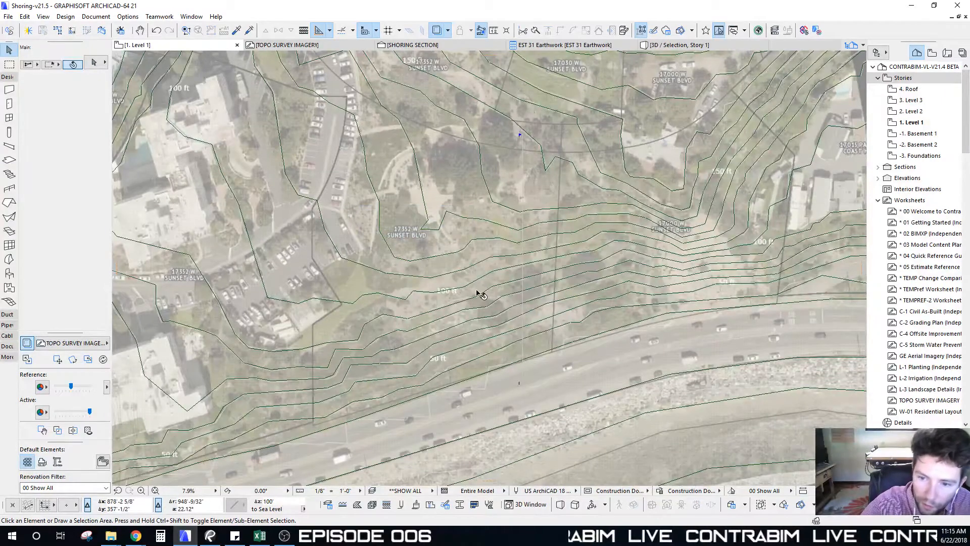
scroll(400, 271, up, 2)
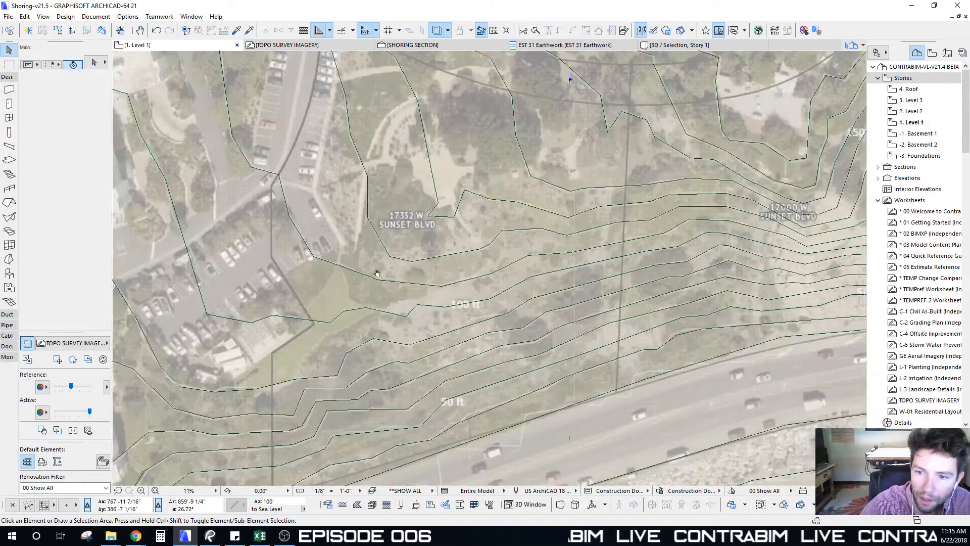
middle_drag(379, 275, 317, 232)
click(190, 18)
mouse_move(133, 18)
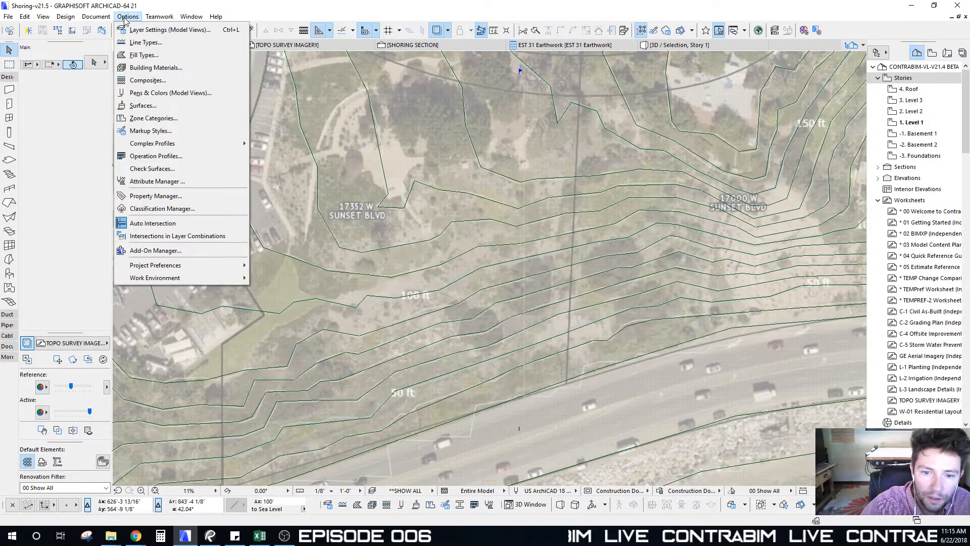
mouse_move(209, 279)
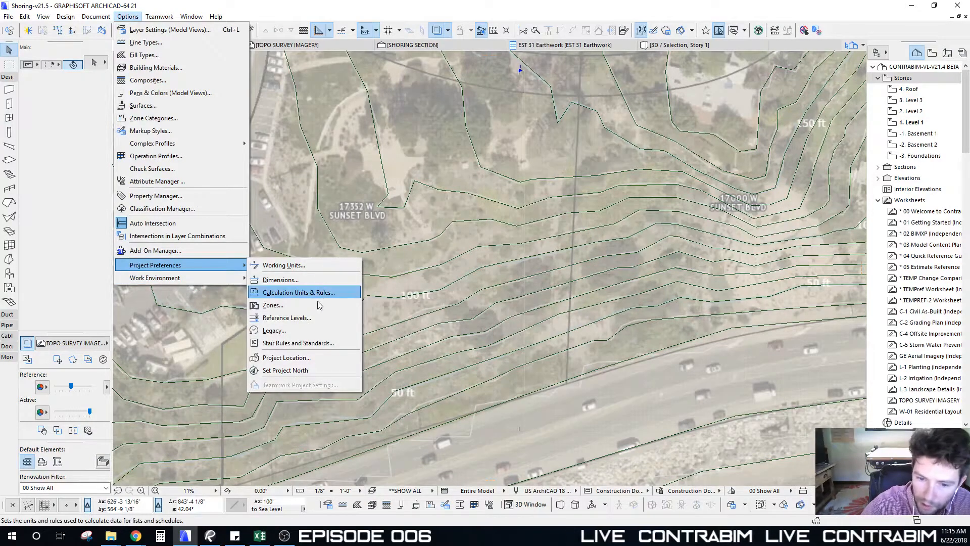
click(286, 358)
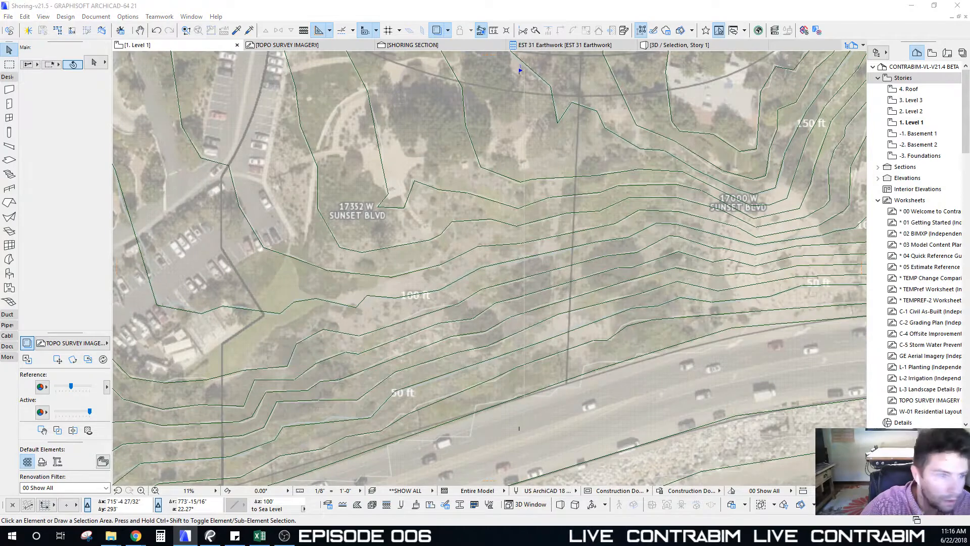
drag(594, 130, 626, 96)
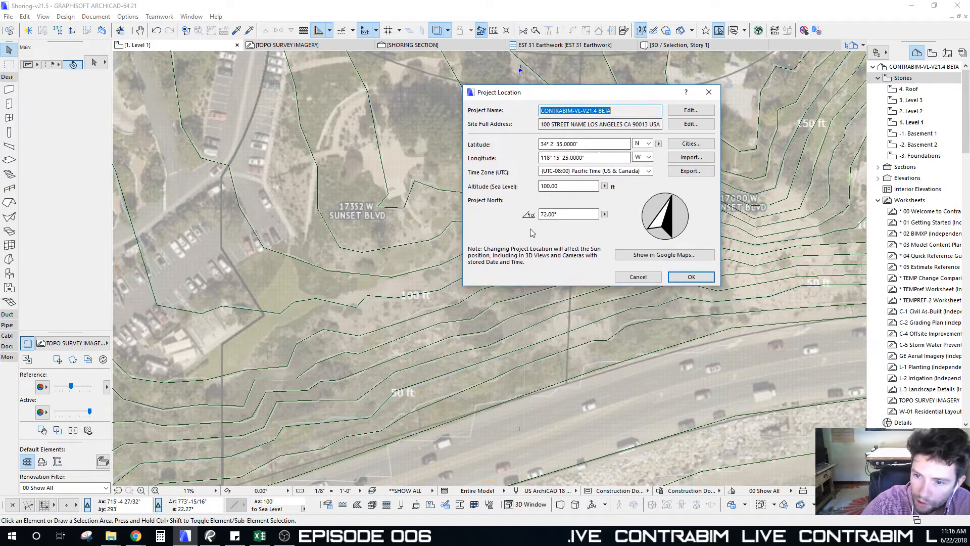
click(578, 187)
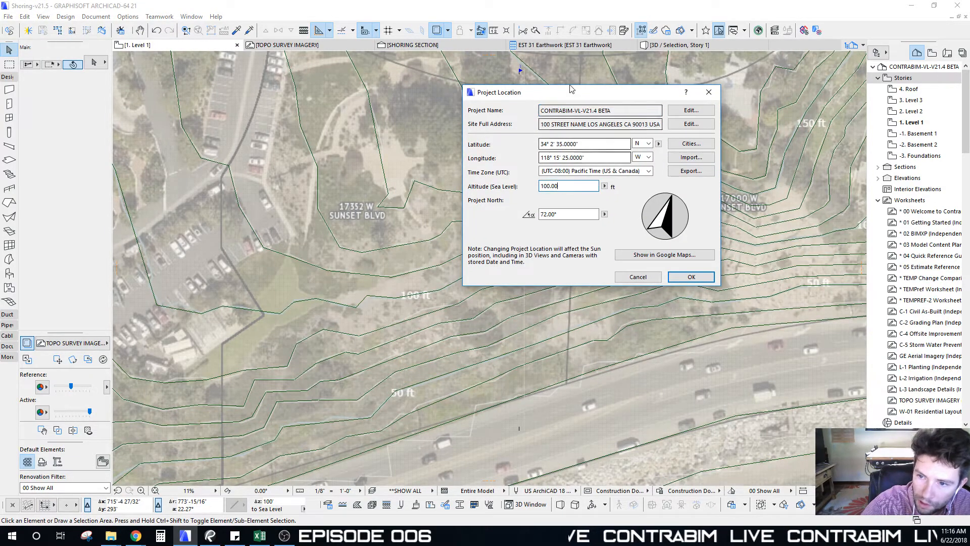
drag(574, 92, 615, 76)
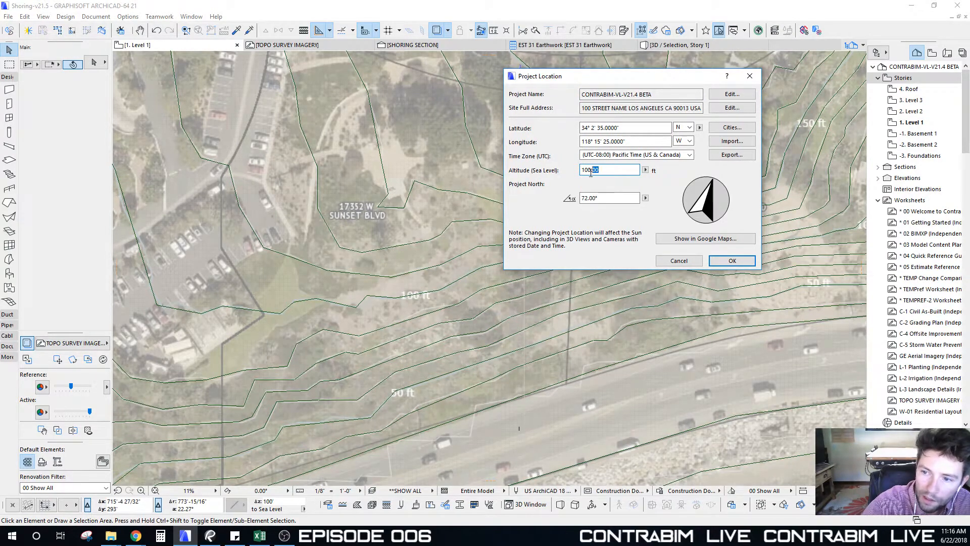
drag(634, 78, 621, 86)
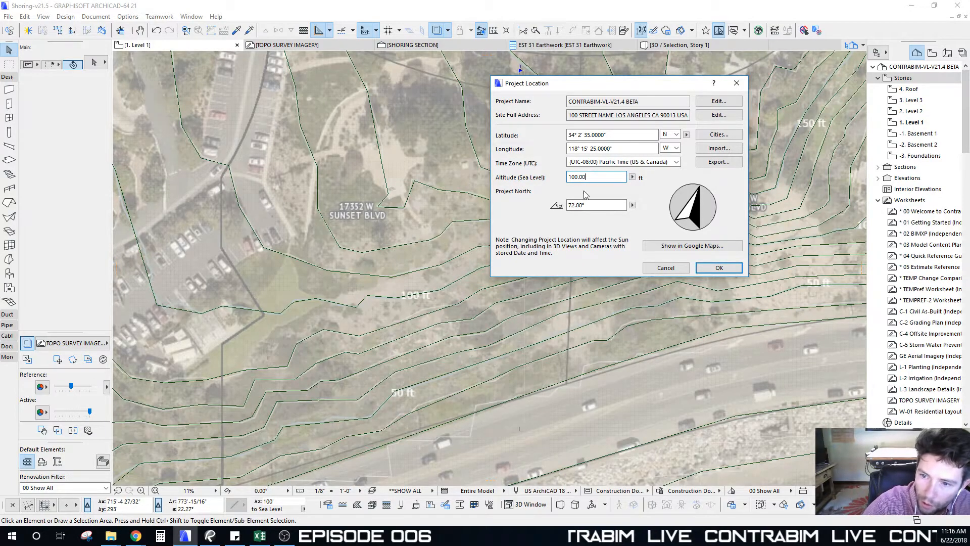
drag(578, 85, 622, 94)
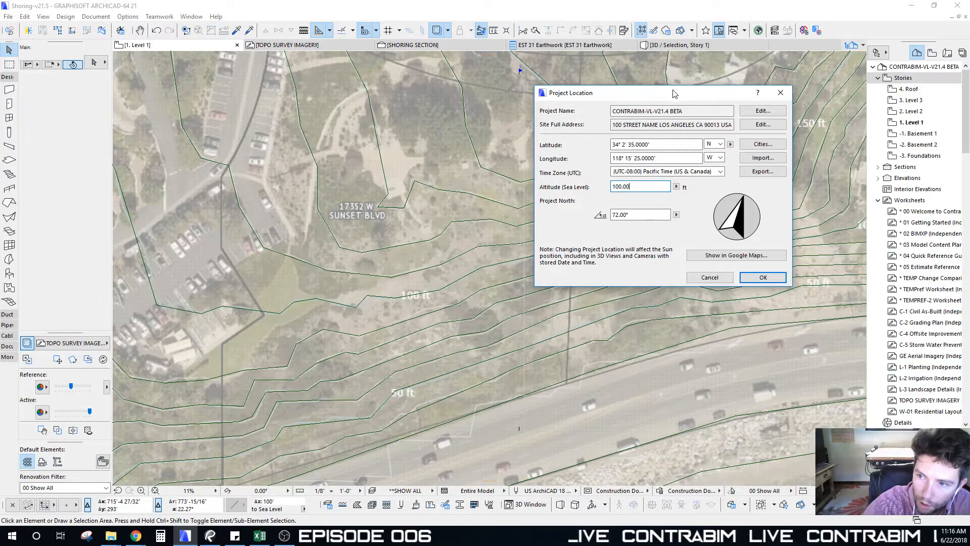
mouse_move(674, 94)
mouse_down()
mouse_move(641, 208)
mouse_move(734, 68)
mouse_move(735, 81)
mouse_move(663, 77)
mouse_up()
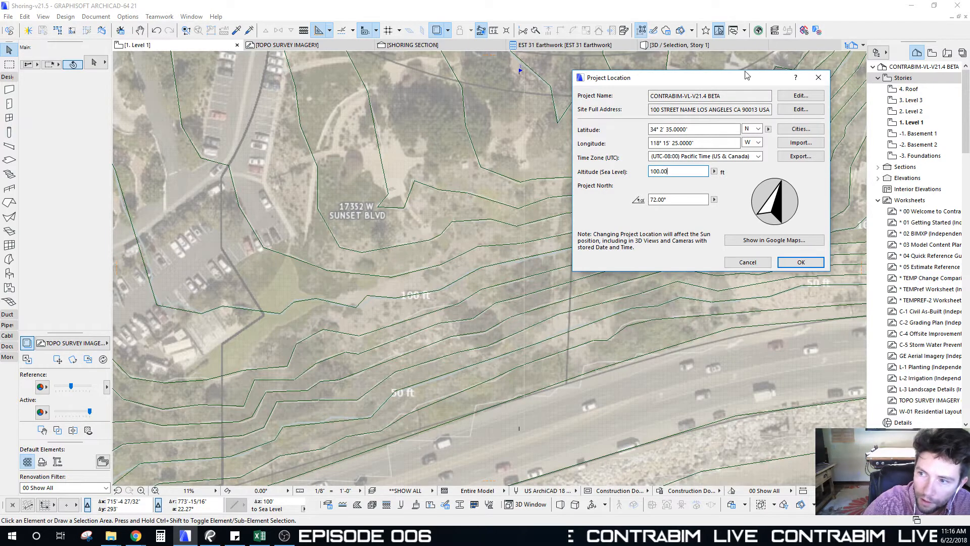
drag(747, 75, 721, 94)
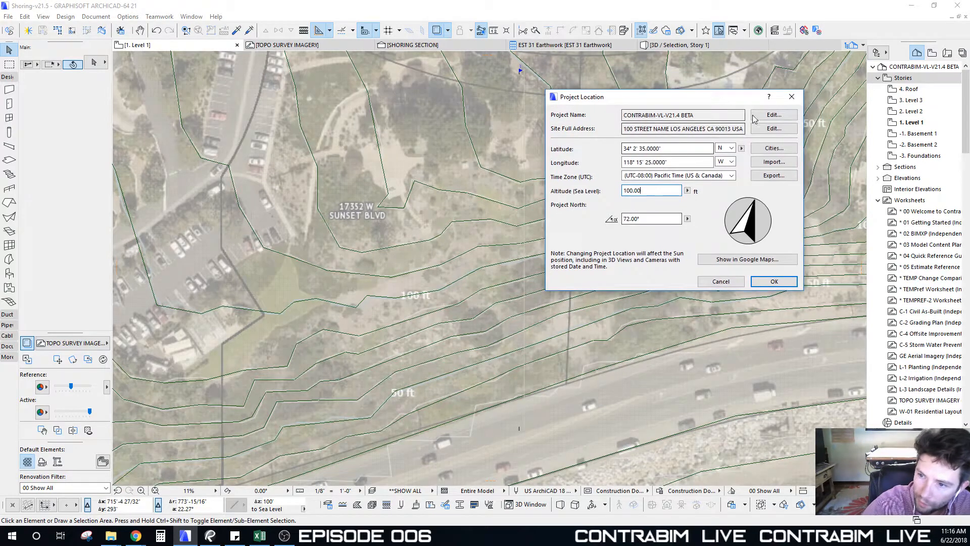
drag(654, 100, 630, 101)
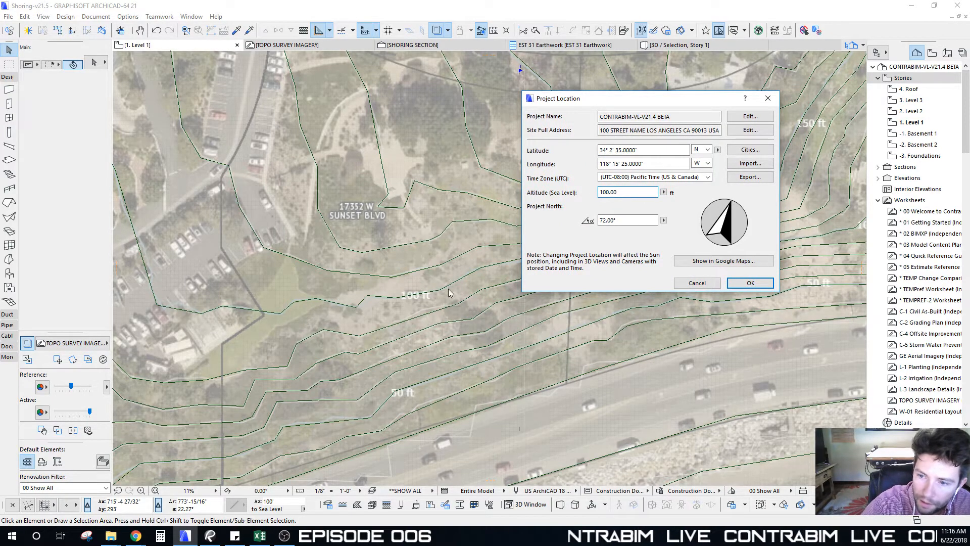
drag(625, 98, 595, 97)
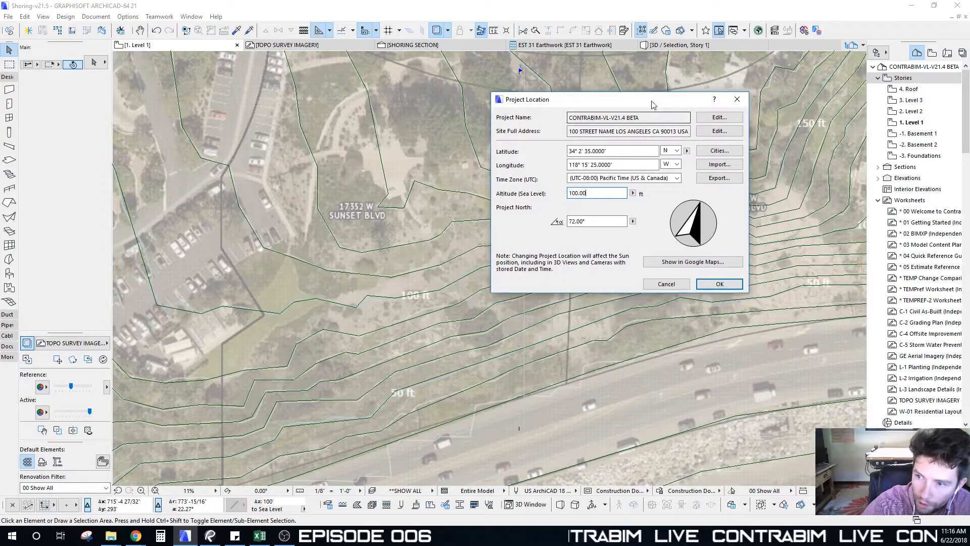
drag(670, 101, 661, 104)
click(710, 286)
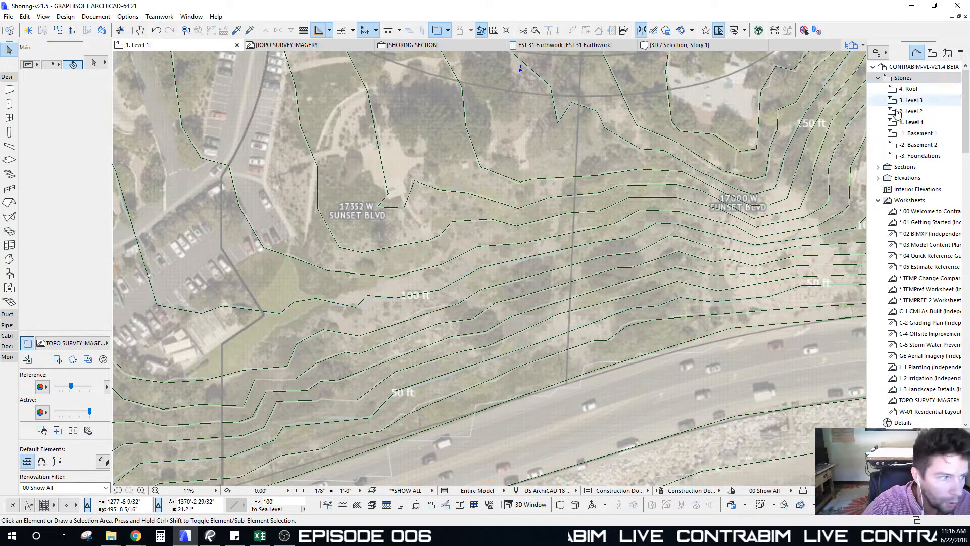
Select the terrain mesh and switch its Info Box elevation reference to Sea Level, reading 100'
click(414, 262)
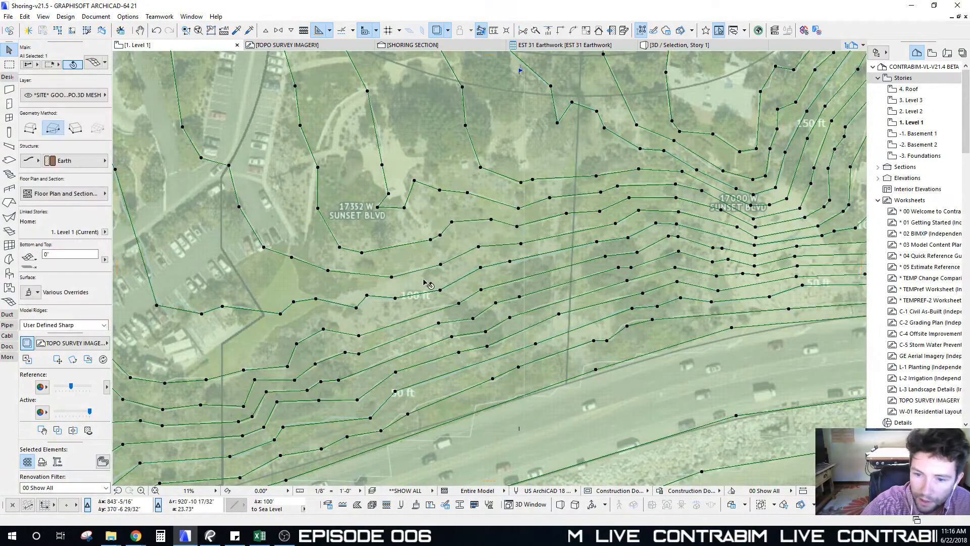
scroll(426, 286, down, 3)
middle_drag(423, 282, 460, 272)
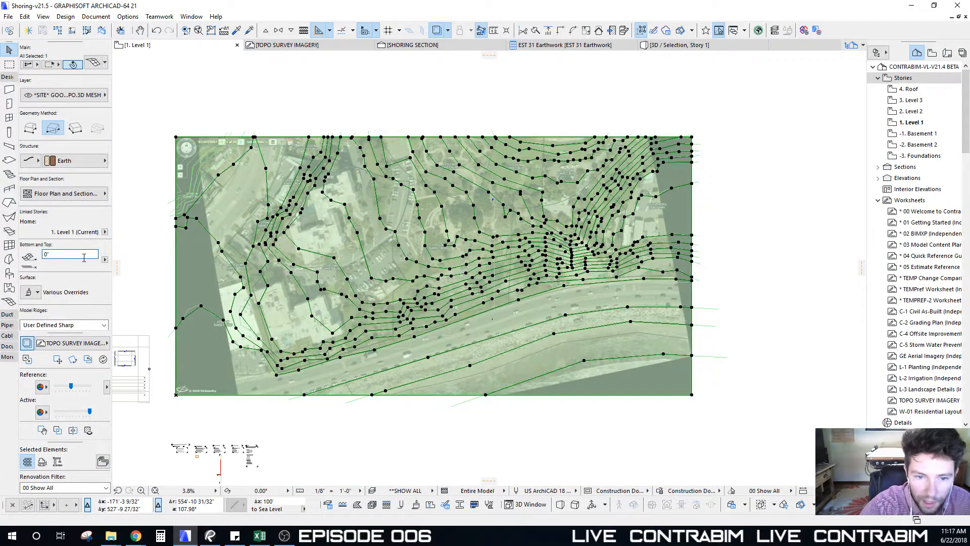
click(104, 260)
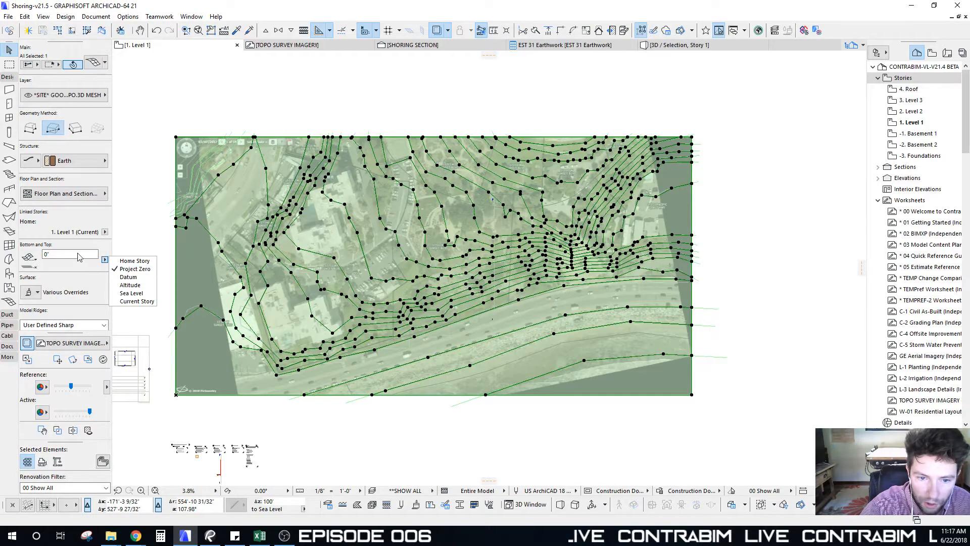
click(48, 254)
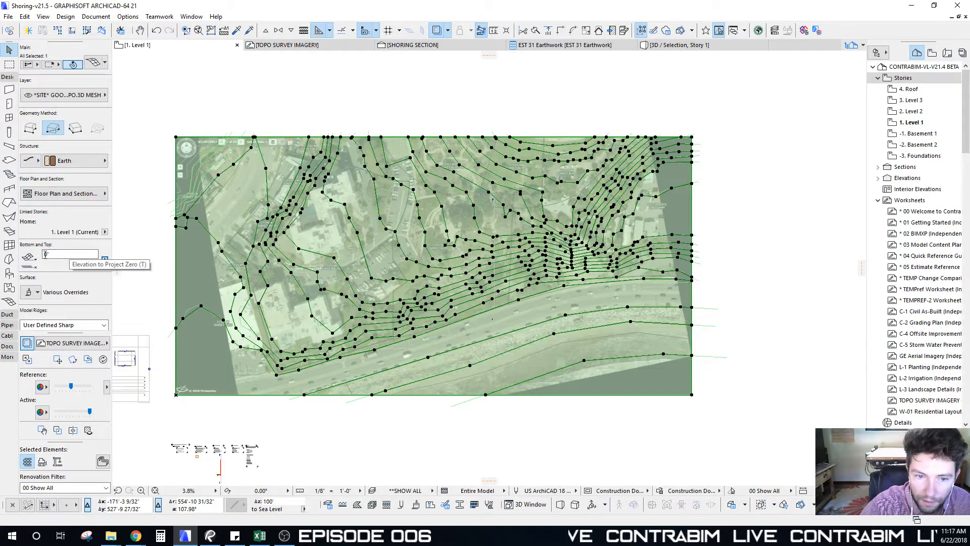
click(105, 259)
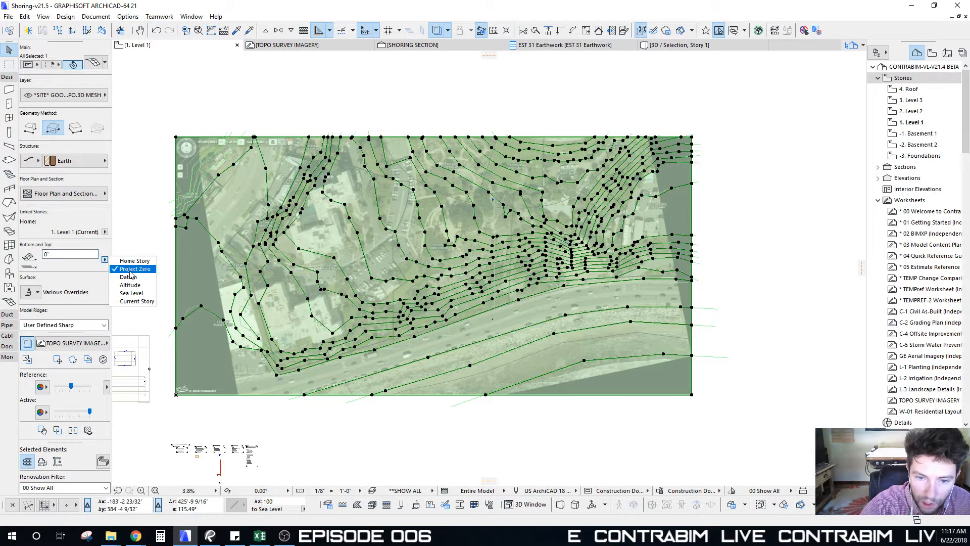
click(129, 294)
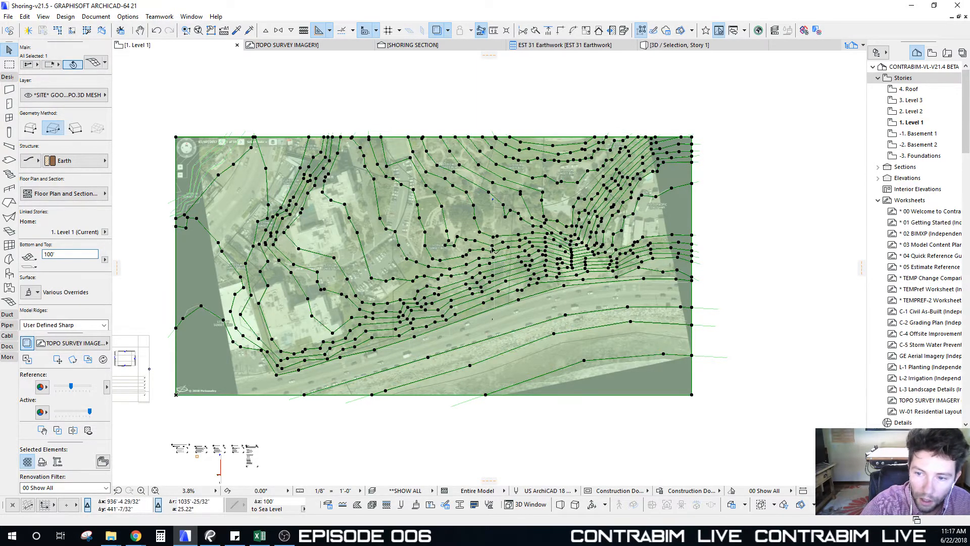
scroll(482, 256, up, 5)
scroll(454, 278, down, 5)
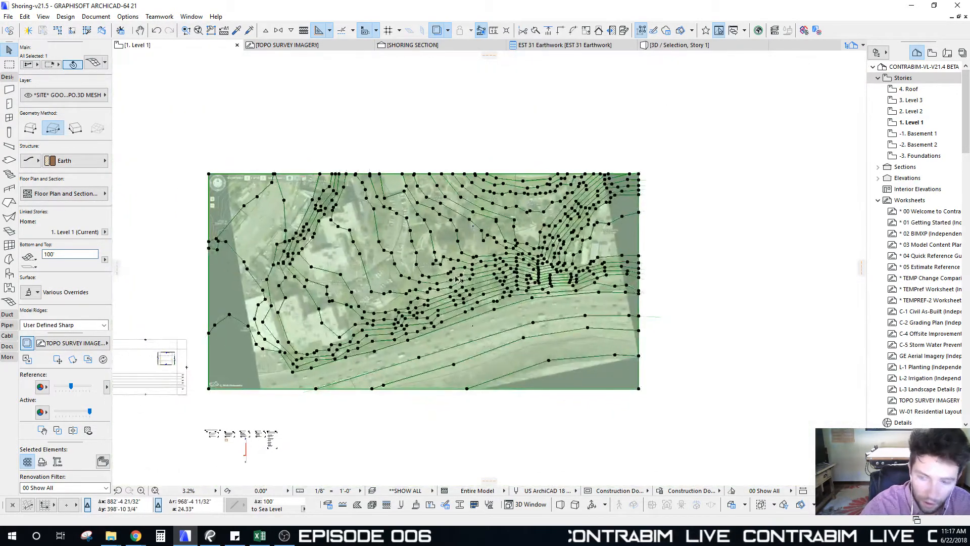
key(F5)
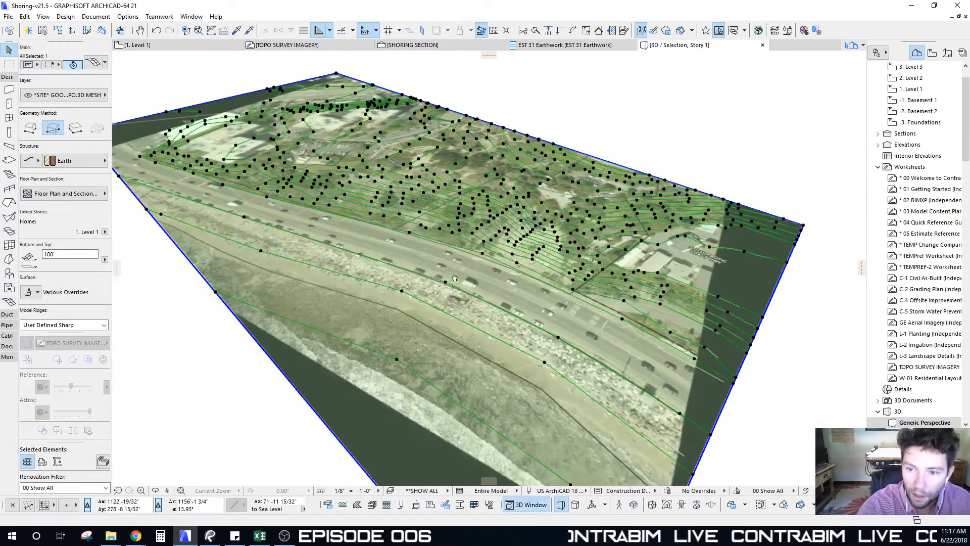
shift+middle_drag(456, 280, 424, 246)
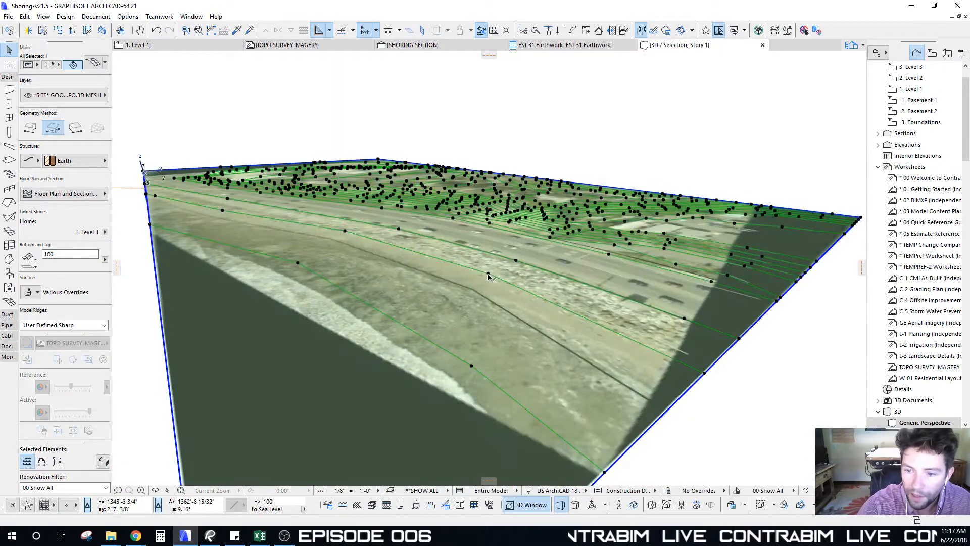
click(489, 274)
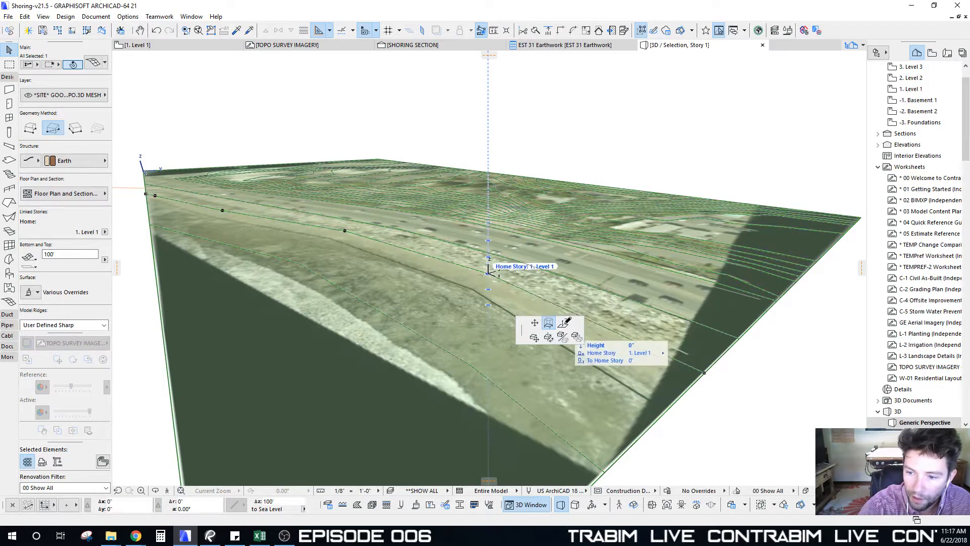
click(563, 321)
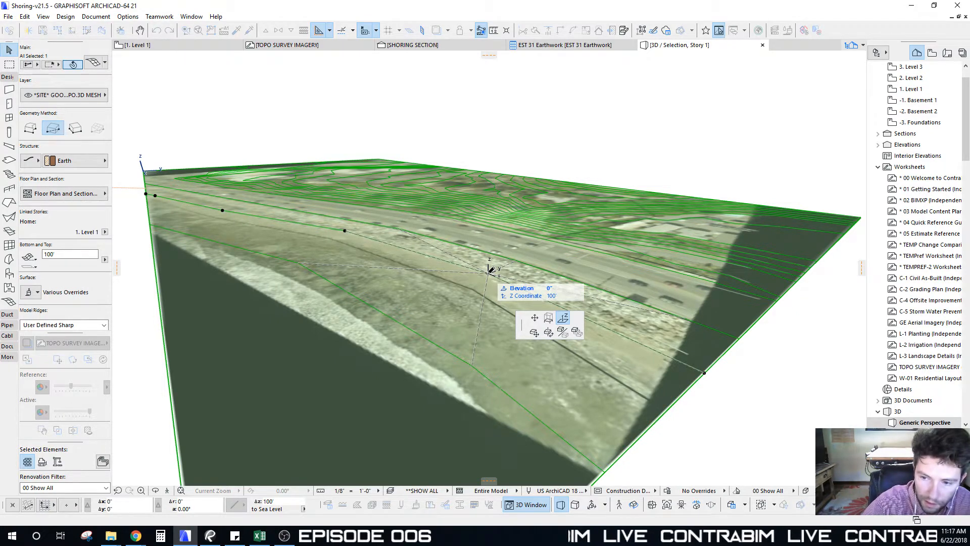
key(Escape)
key(Escape)
shift+middle_drag(521, 267, 491, 269)
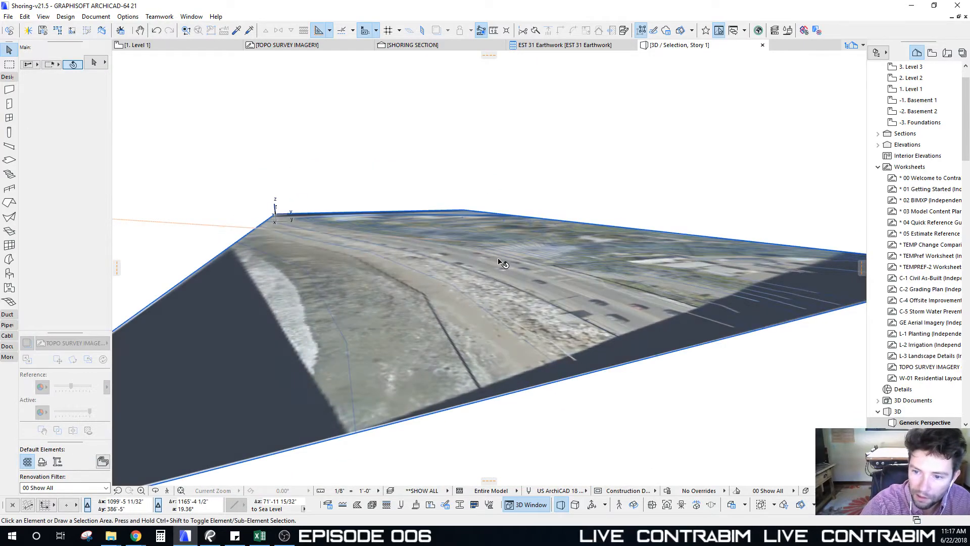
click(503, 264)
shift+middle_drag(244, 261, 413, 324)
shift+middle_drag(442, 256, 494, 290)
key(Escape)
key(F2)
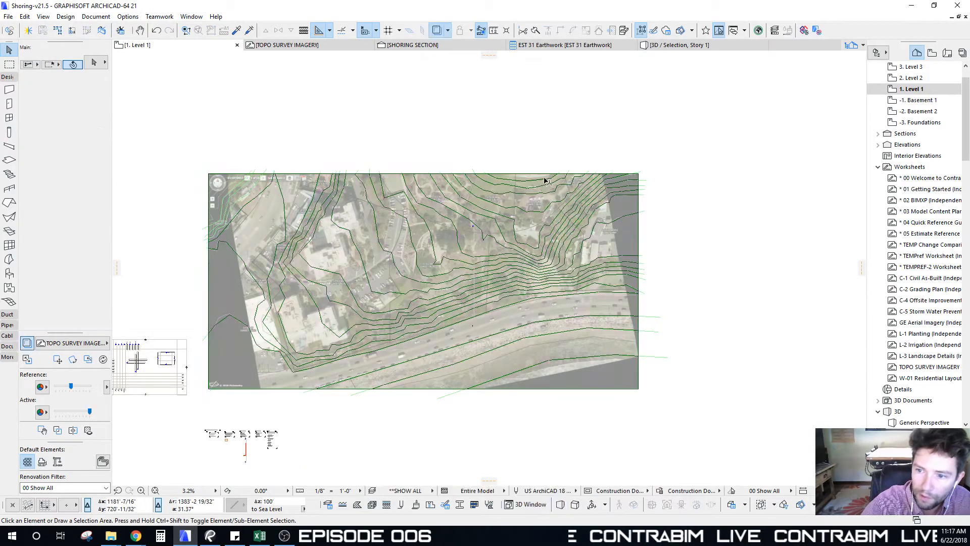
Elevate the upper contour's mesh points to 210 to Sea Level, applied to all points
scroll(522, 217, up, 5)
click(521, 220)
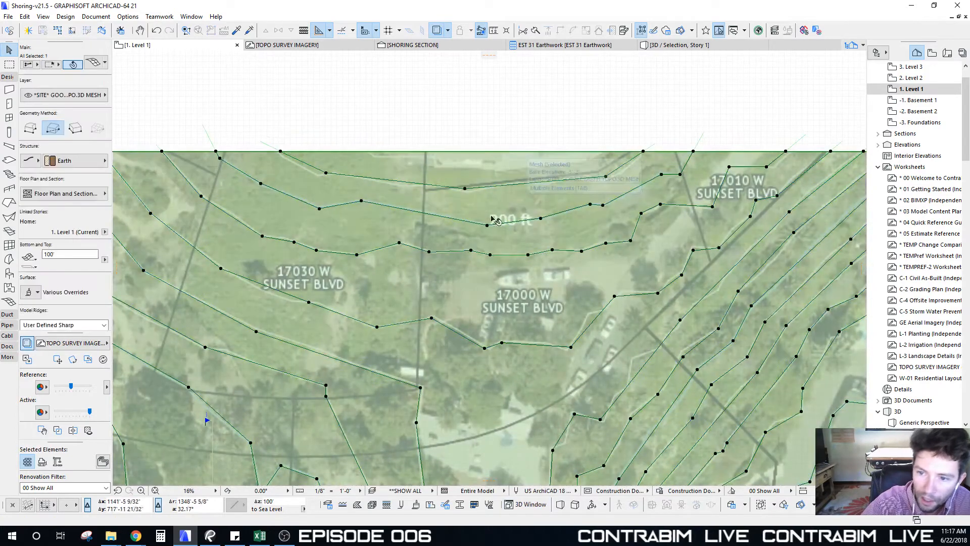
click(465, 189)
click(526, 240)
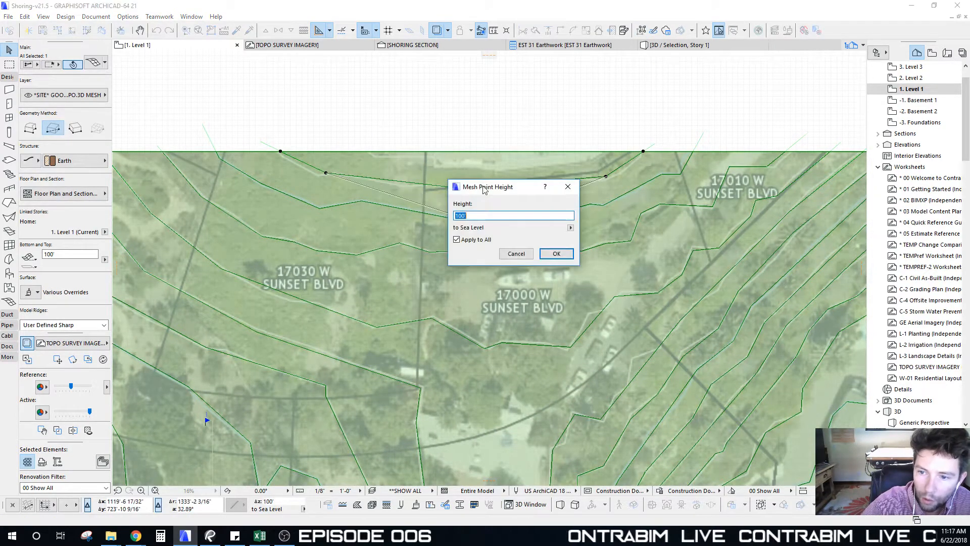
drag(484, 189, 445, 256)
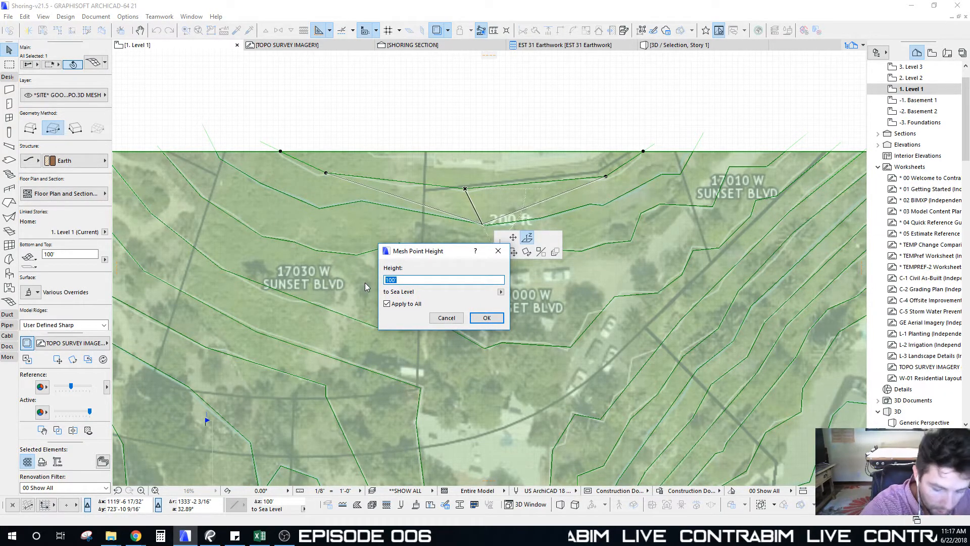
text(210)
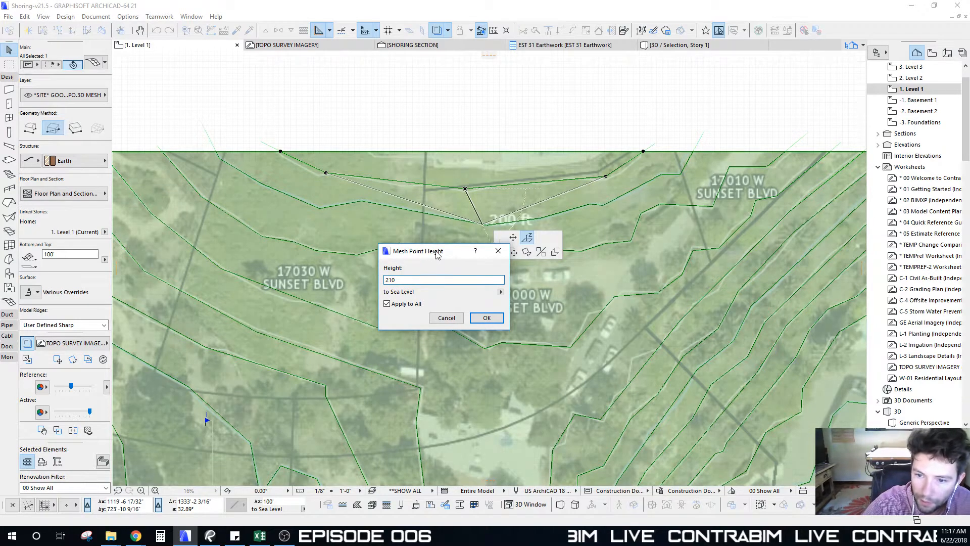
drag(438, 255, 429, 255)
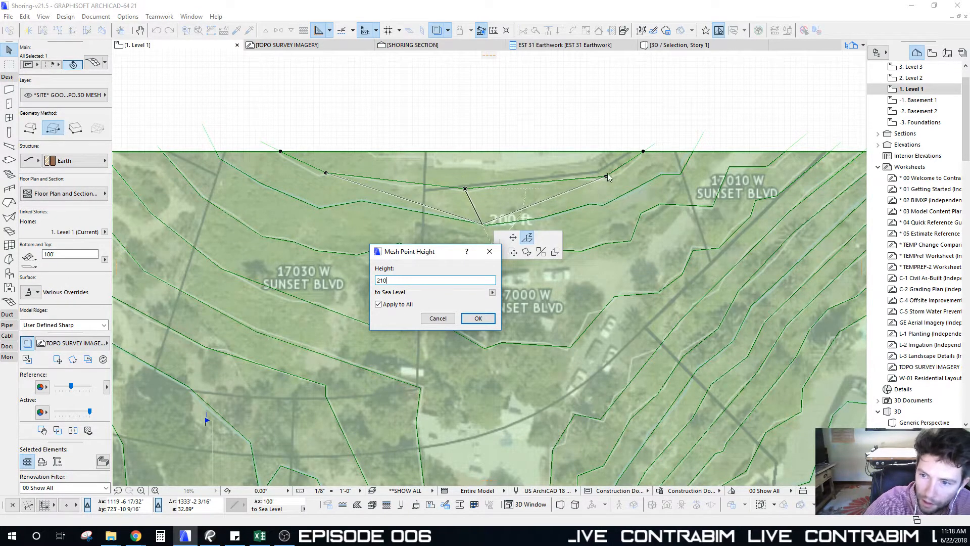
drag(398, 246, 379, 225)
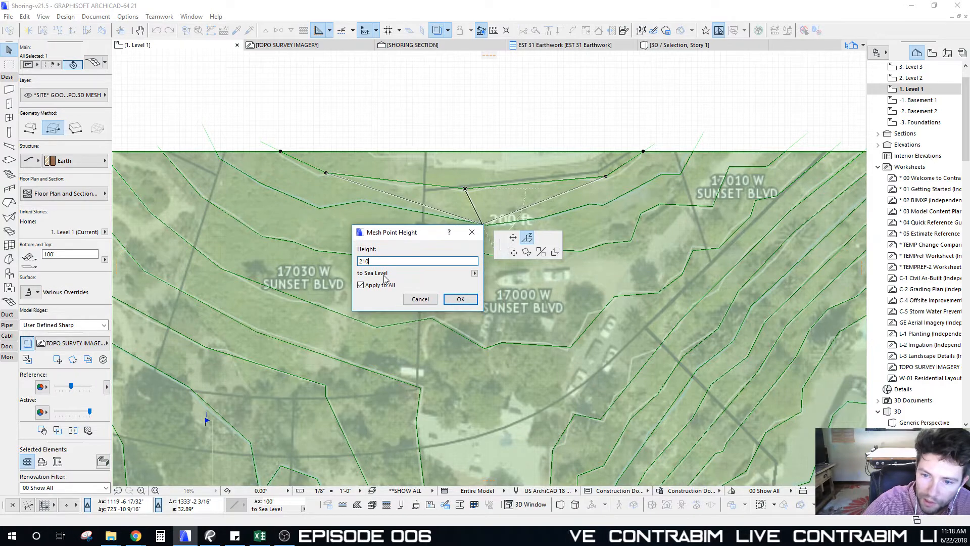
click(461, 301)
Show the selected mesh in 3D and orbit to see the raised contour section
scroll(464, 303, down, 3)
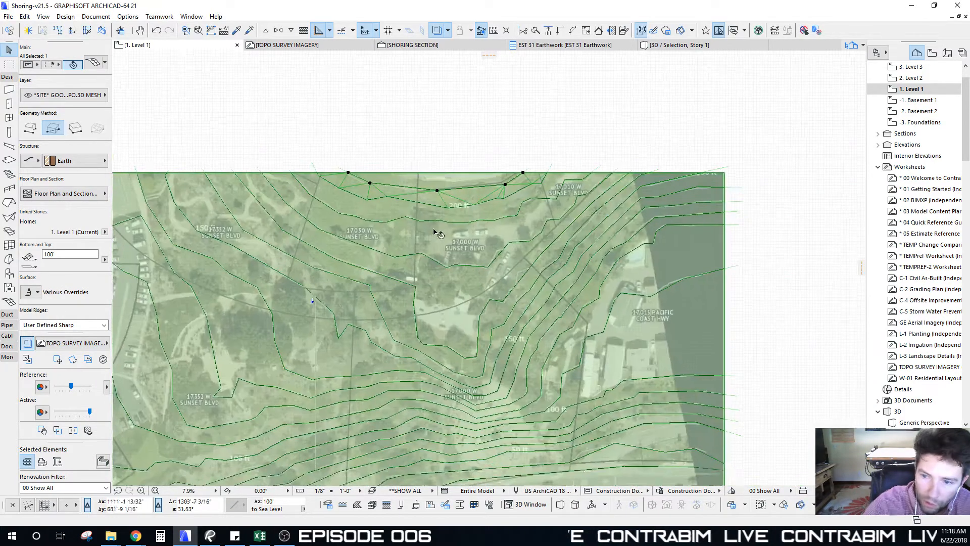
key(F5)
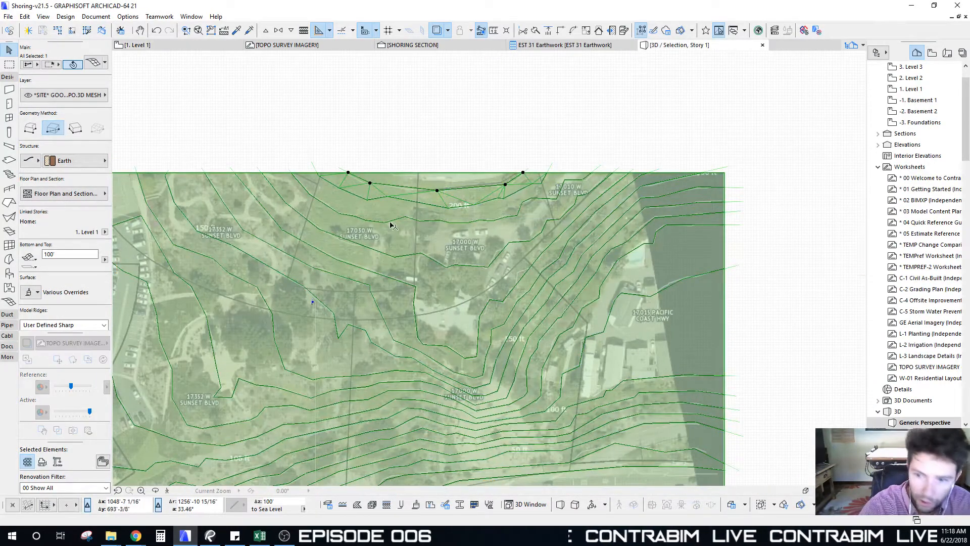
shift+middle_drag(433, 225, 528, 212)
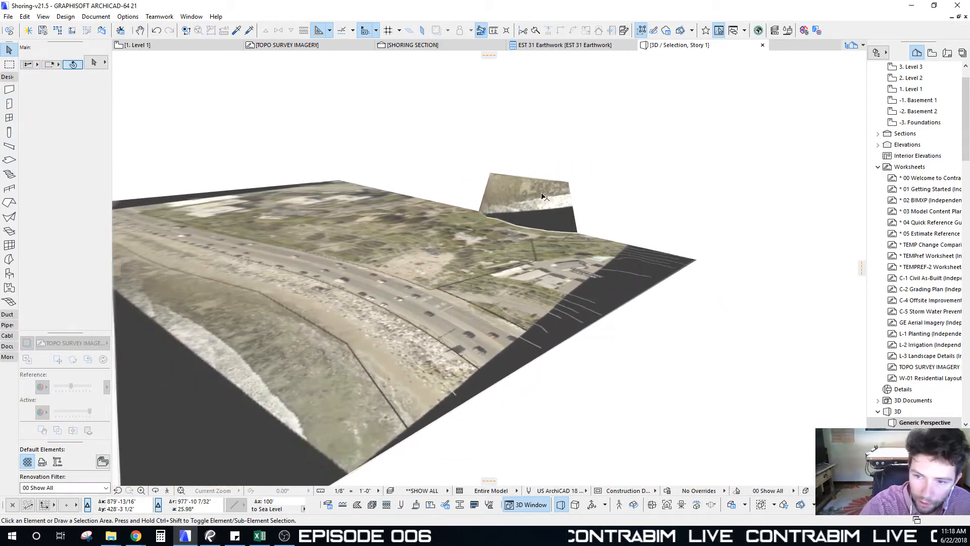
In plan, set only the mesh's lower-right corner point to 0' measured from Sea Level
key(F2)
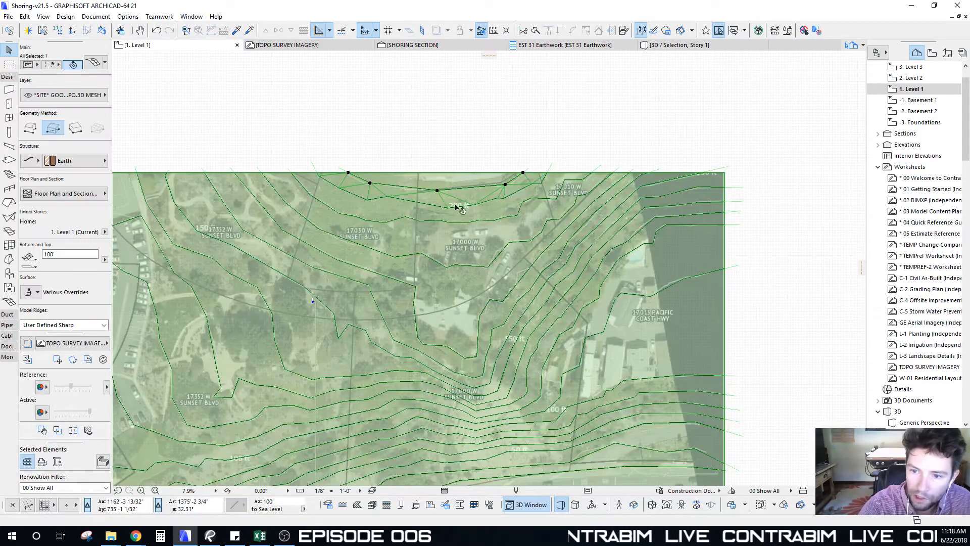
scroll(554, 278, up, 5)
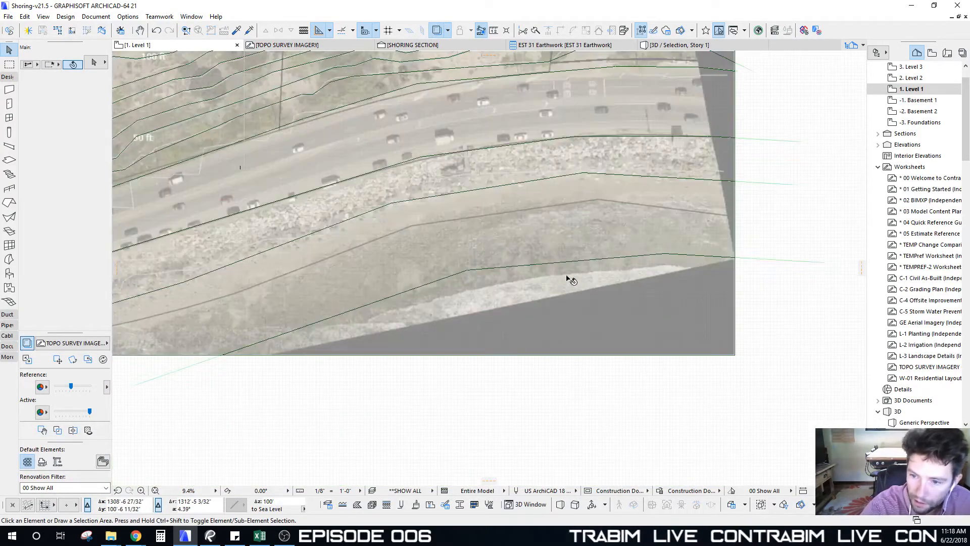
click(470, 278)
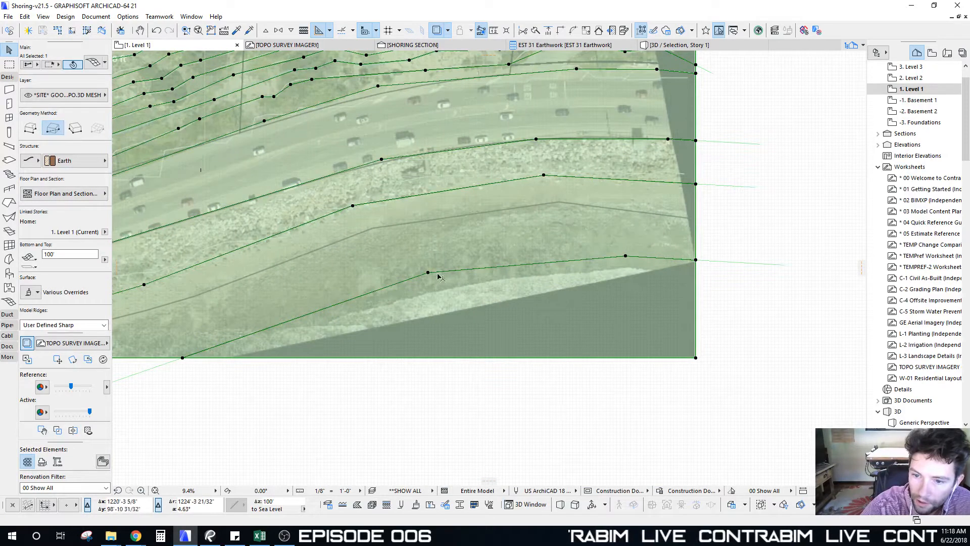
click(696, 358)
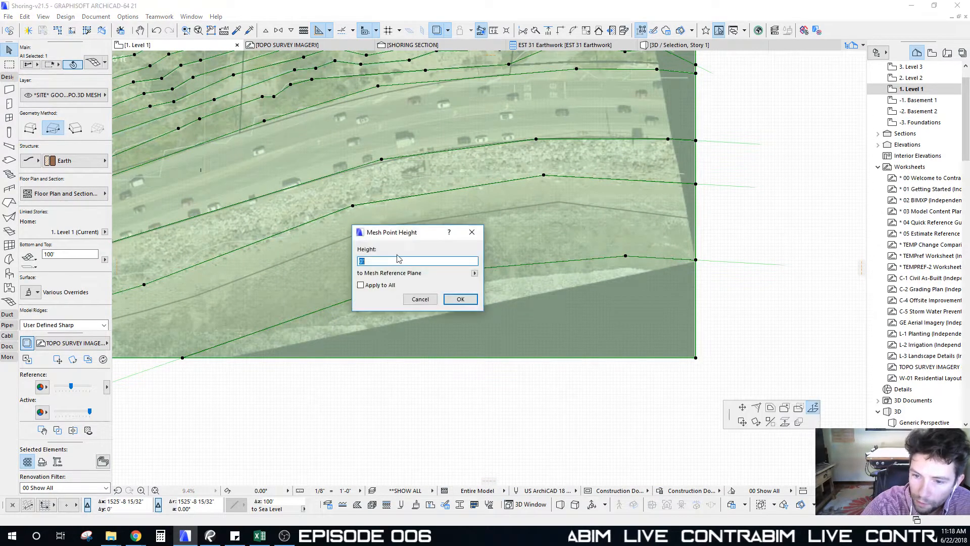
click(474, 274)
click(501, 313)
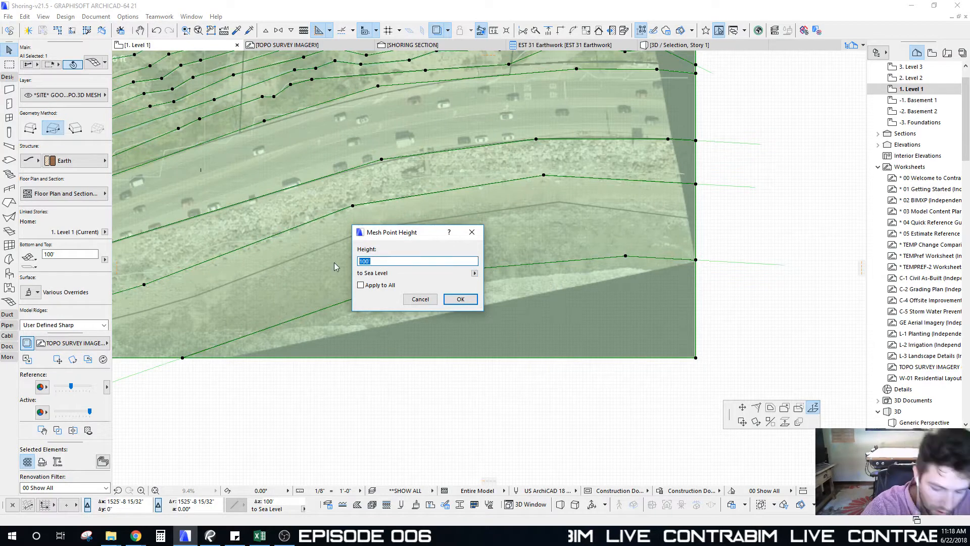
text(0)
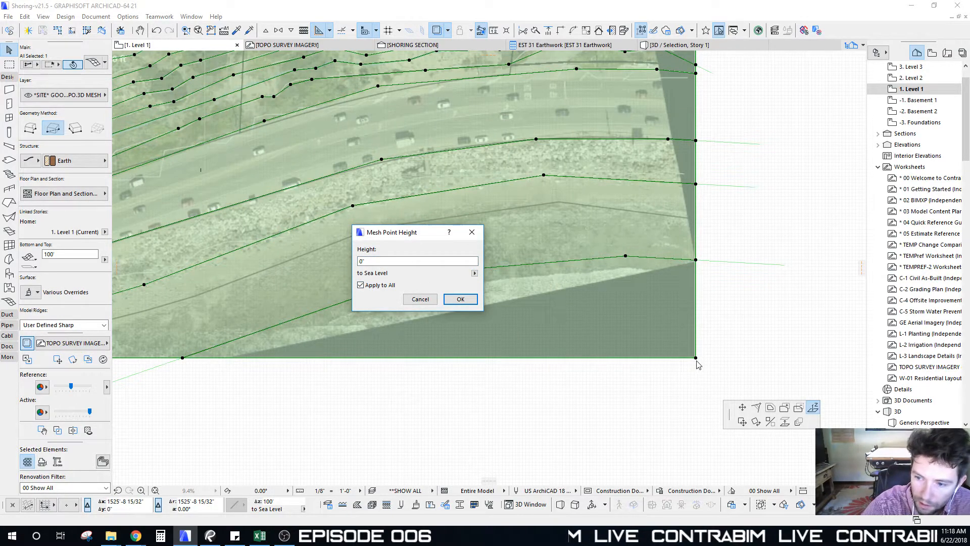
drag(423, 234, 425, 232)
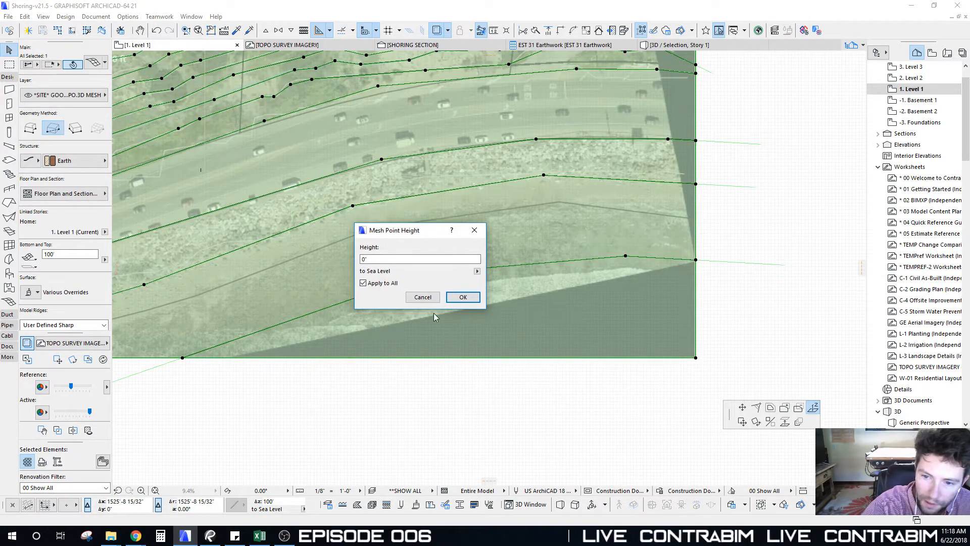
click(363, 283)
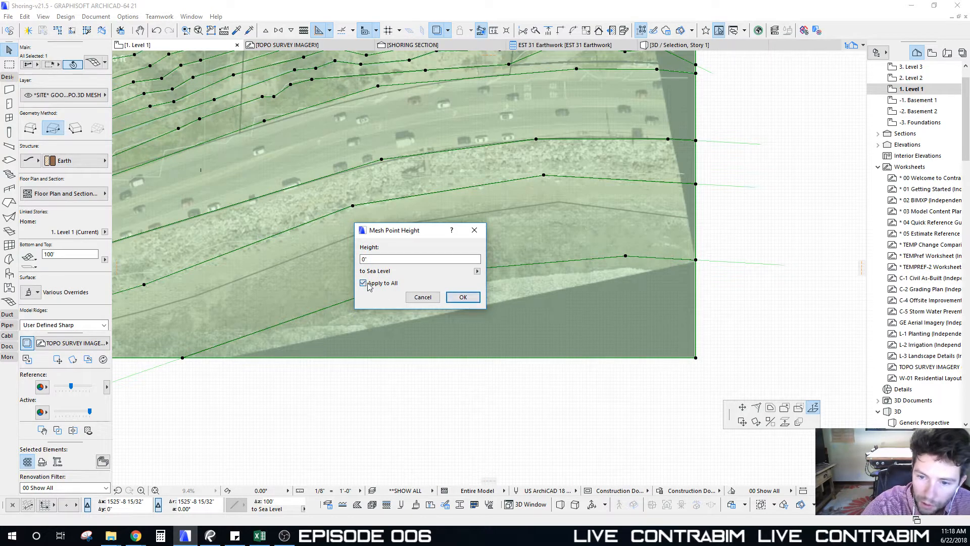
click(465, 299)
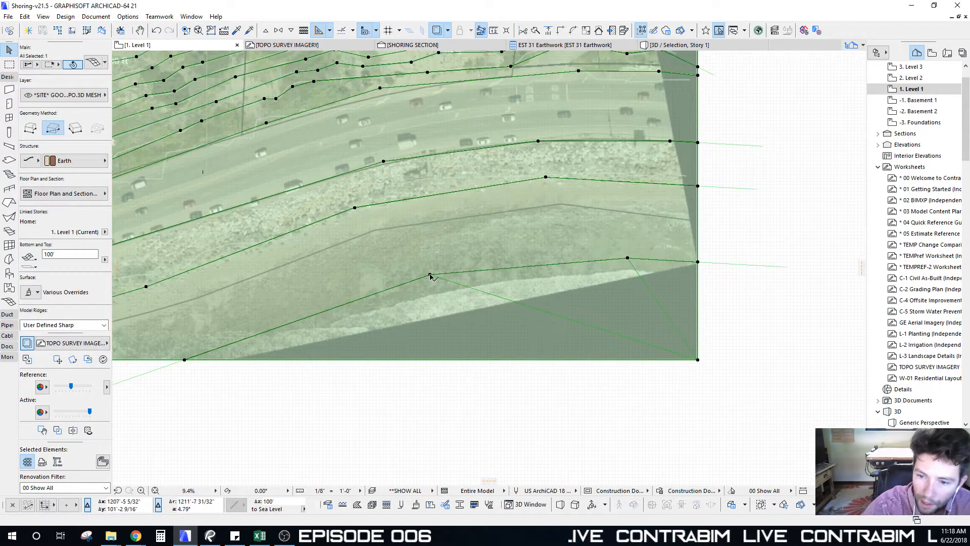
Enter a new height for a point on the lowest contour line
click(430, 277)
click(491, 325)
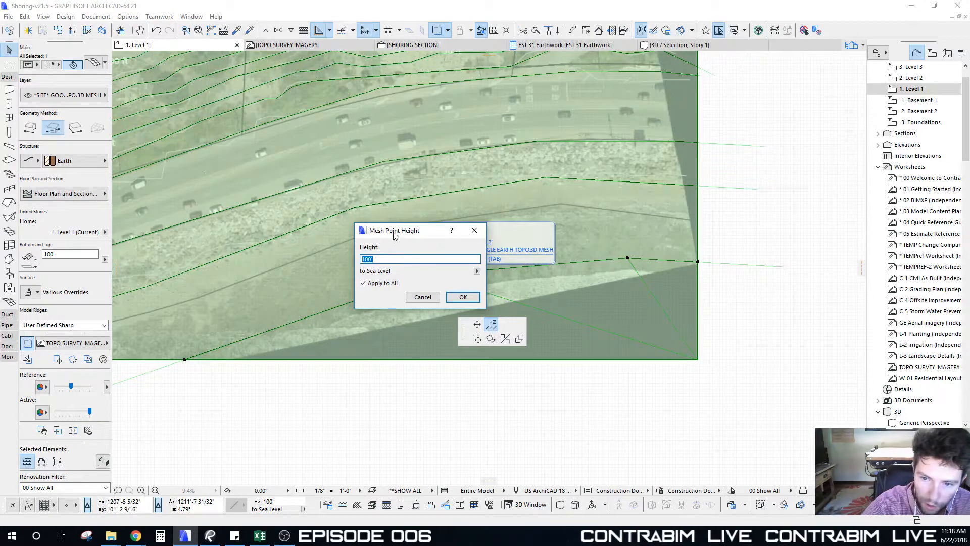
drag(394, 234, 374, 235)
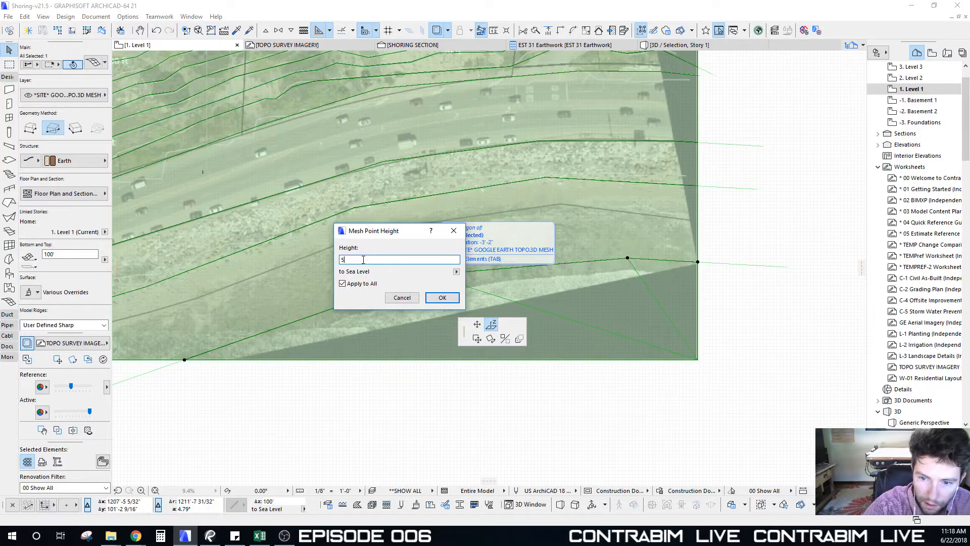
click(442, 297)
scroll(419, 280, down, 4)
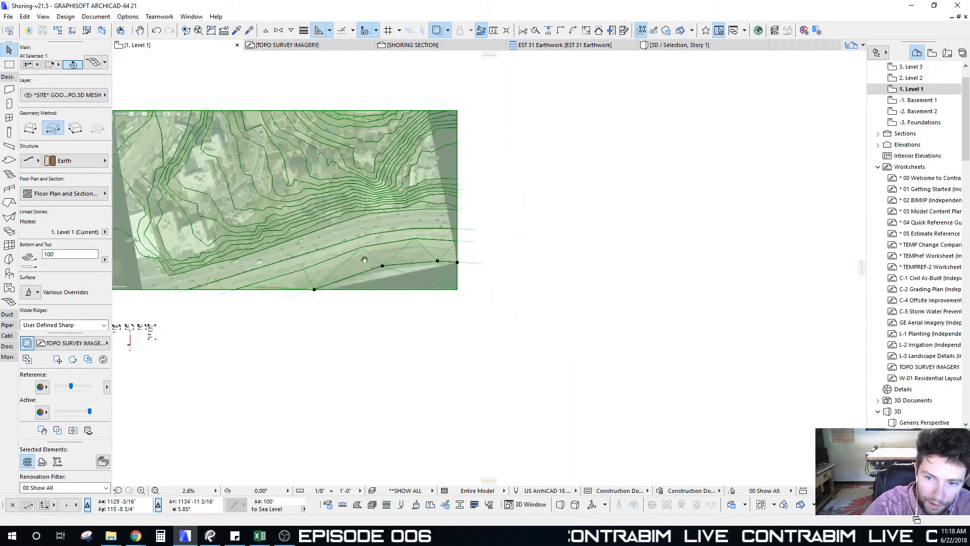
key(F5)
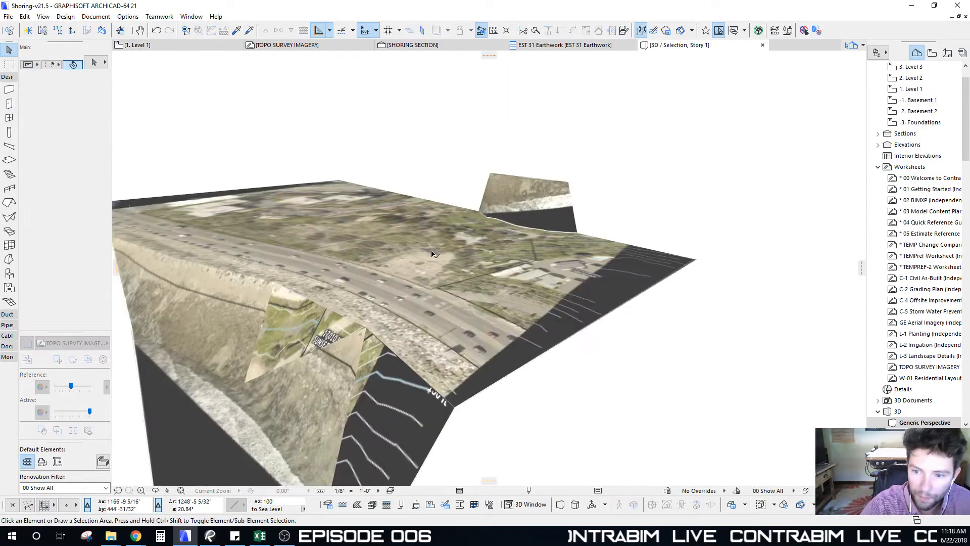
shift+middle_drag(430, 247, 412, 228)
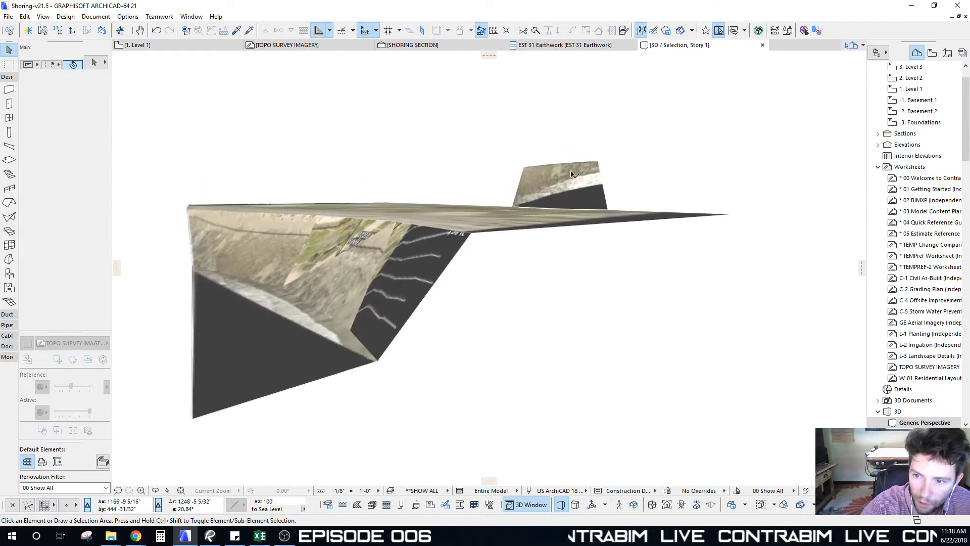
click(601, 162)
shift+middle_drag(292, 358, 359, 365)
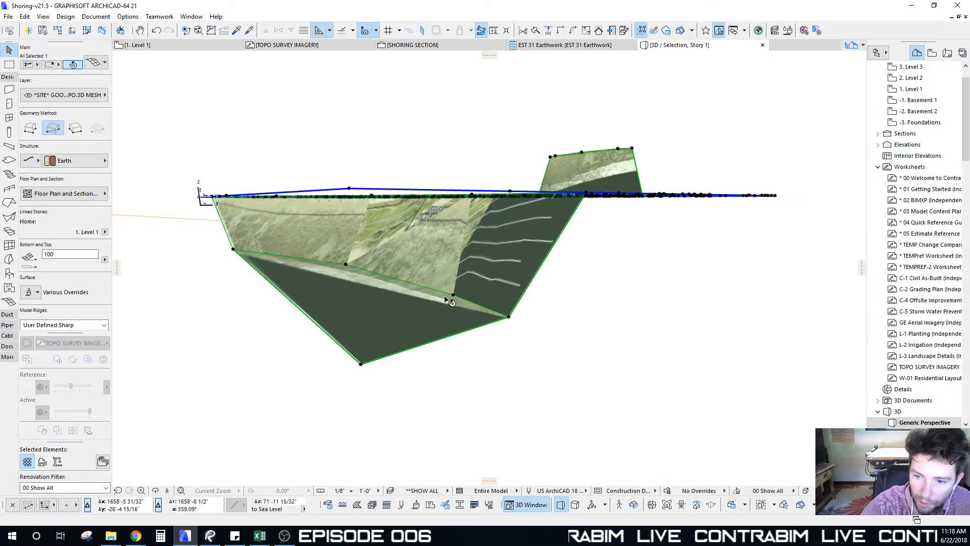
shift+middle_drag(455, 299, 421, 306)
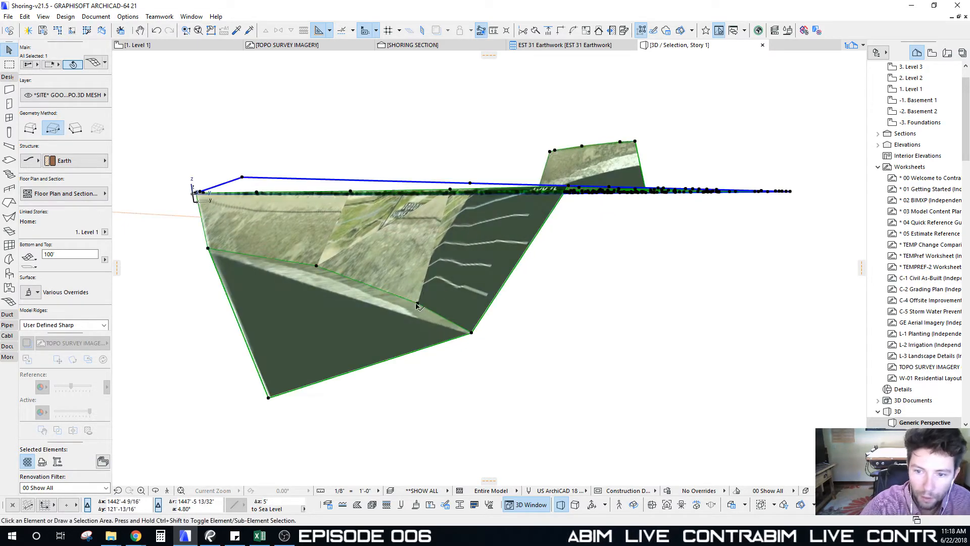
key(Escape)
shift+middle_drag(437, 241, 446, 219)
key(F2)
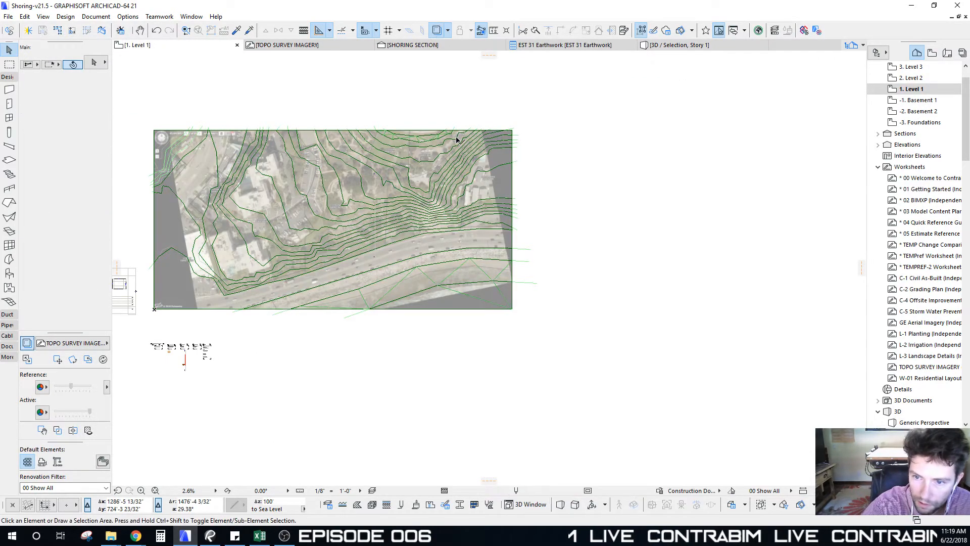
Raise the upper contour mesh points to 200, 190 and 180 ft to Sea Level
scroll(444, 140, up, 6)
click(386, 186)
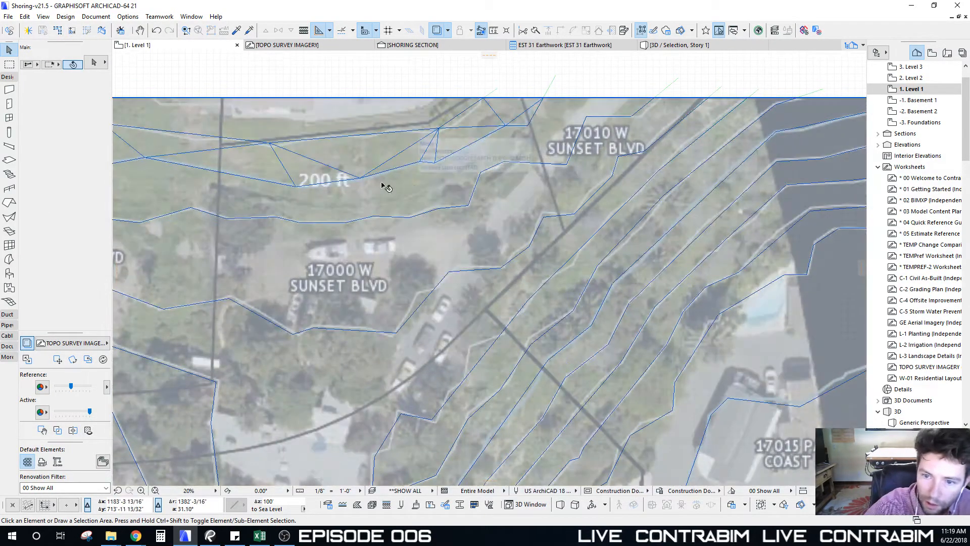
middle_drag(325, 210, 413, 223)
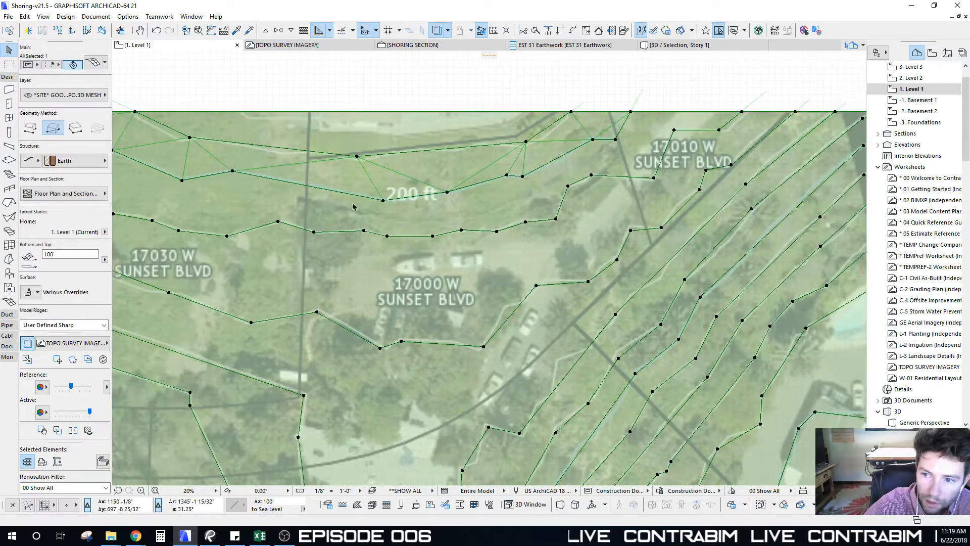
click(383, 201)
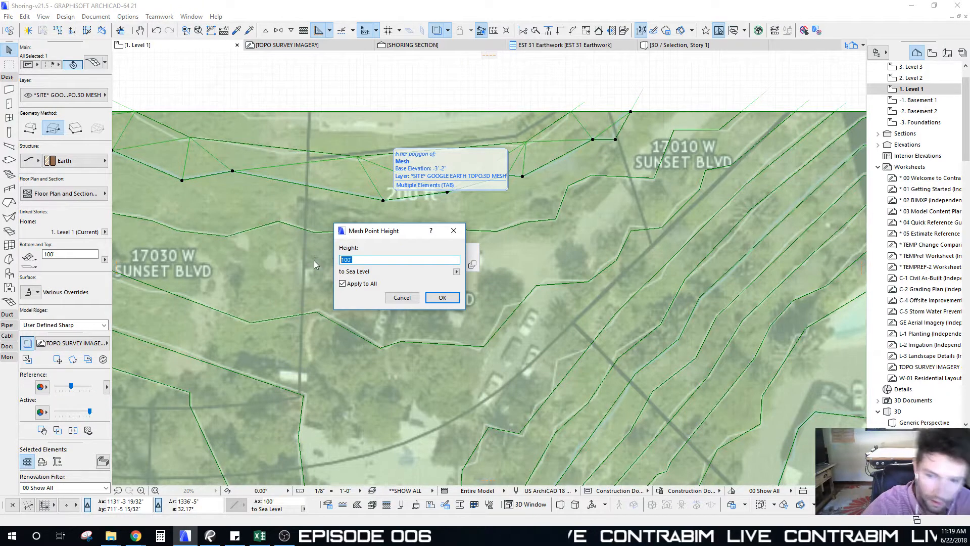
text(200)
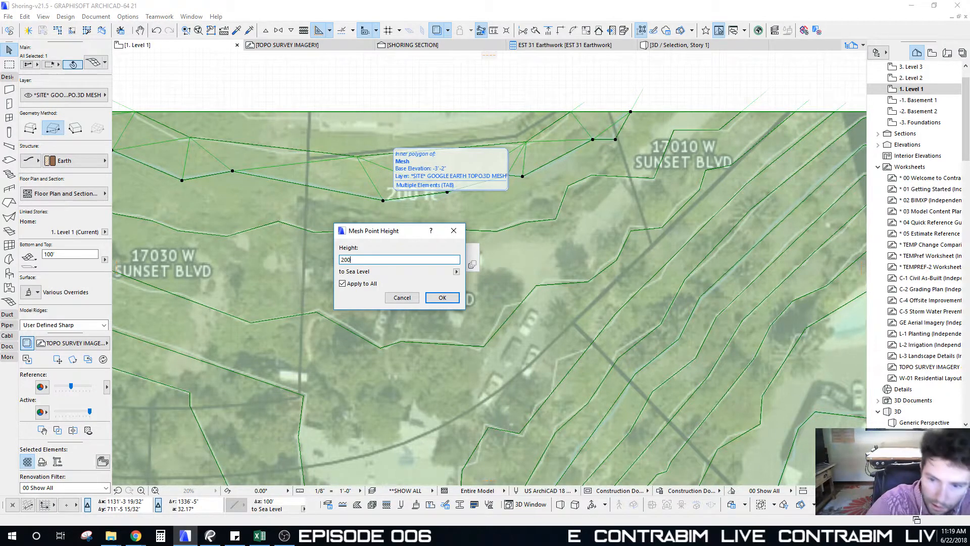
click(441, 299)
click(386, 236)
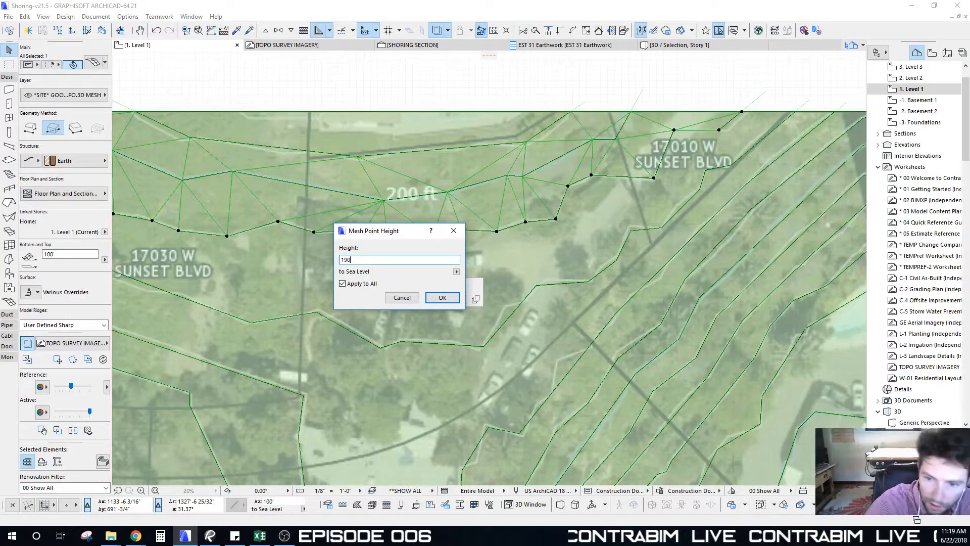
click(443, 297)
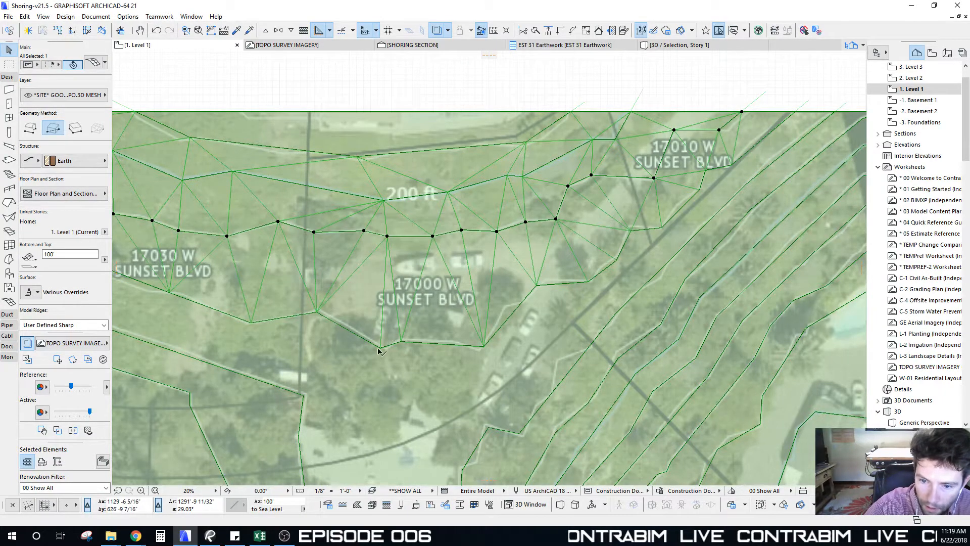
click(380, 348)
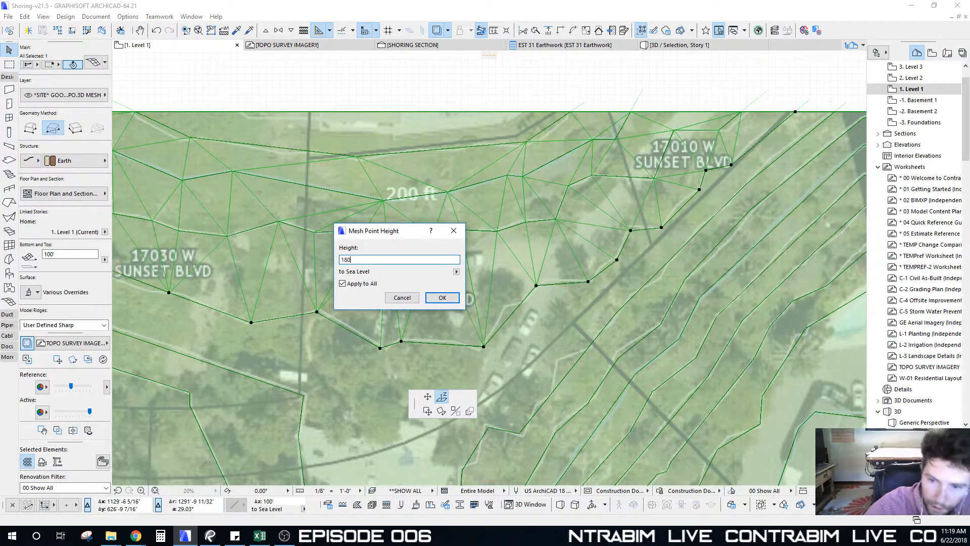
click(455, 297)
Set the next contours down the slope to 170, 160 and 150 ft to Sea Level
middle_drag(520, 435, 456, 319)
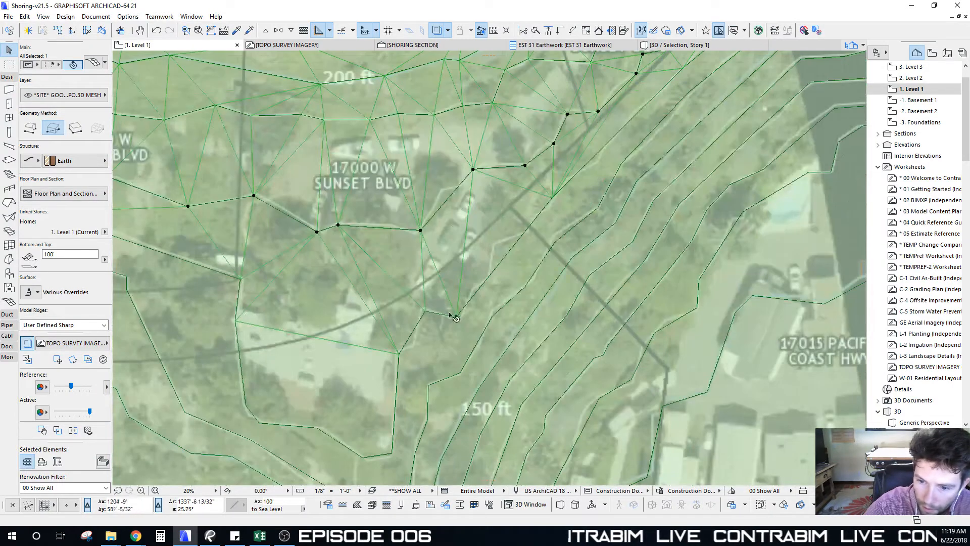
click(456, 318)
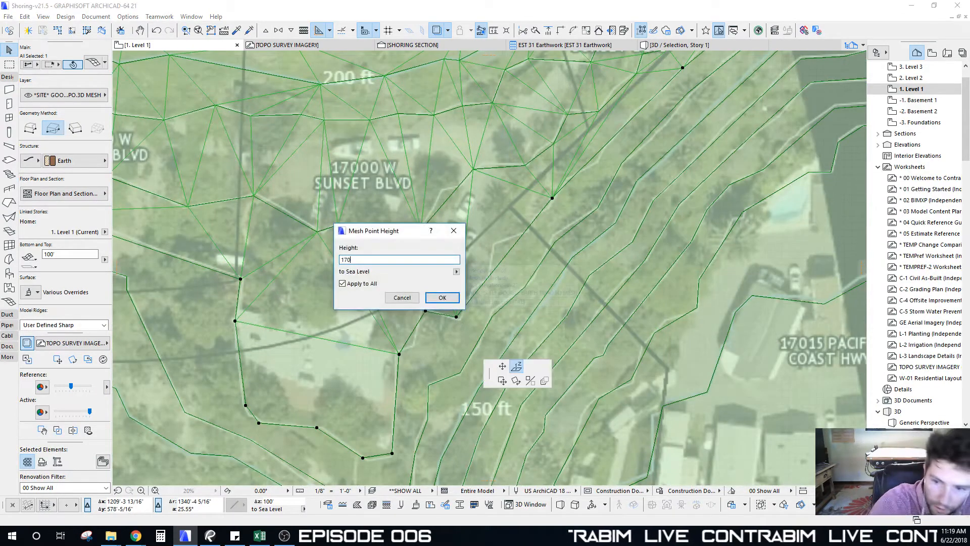
click(451, 301)
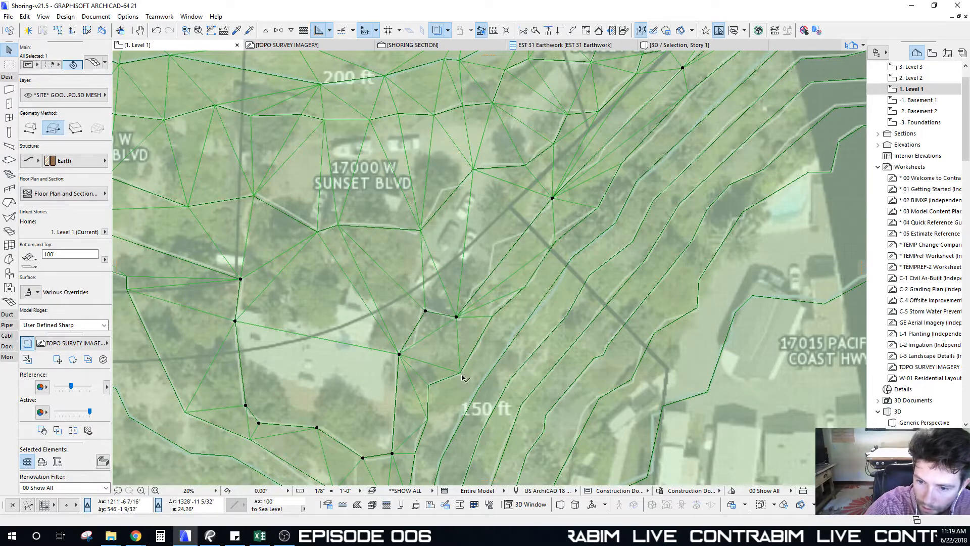
click(461, 374)
text(160)
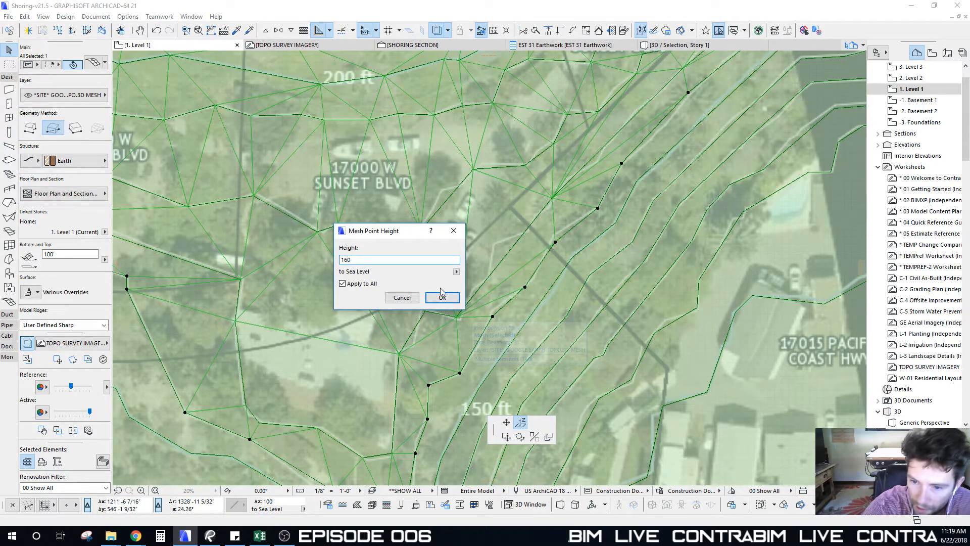
click(442, 298)
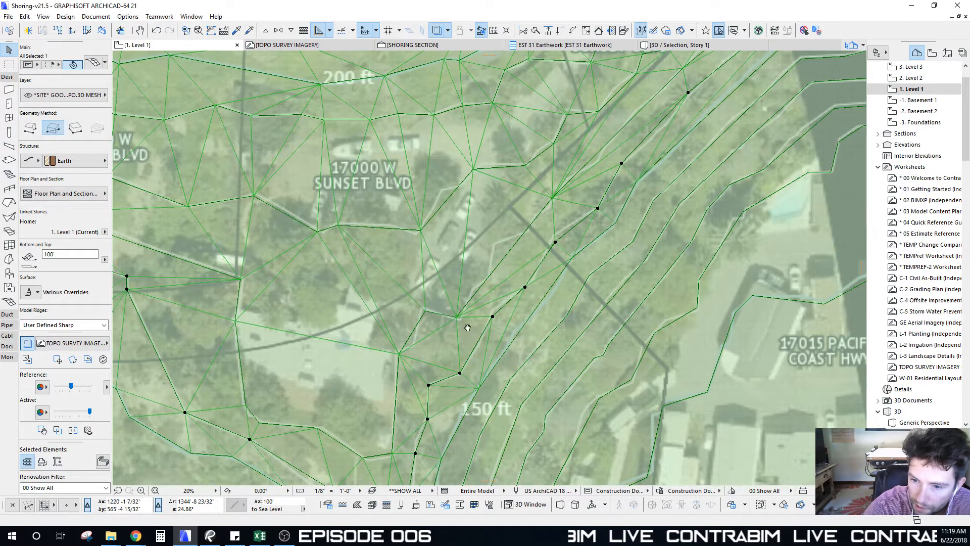
middle_drag(461, 369, 365, 230)
scroll(387, 161, up, 3)
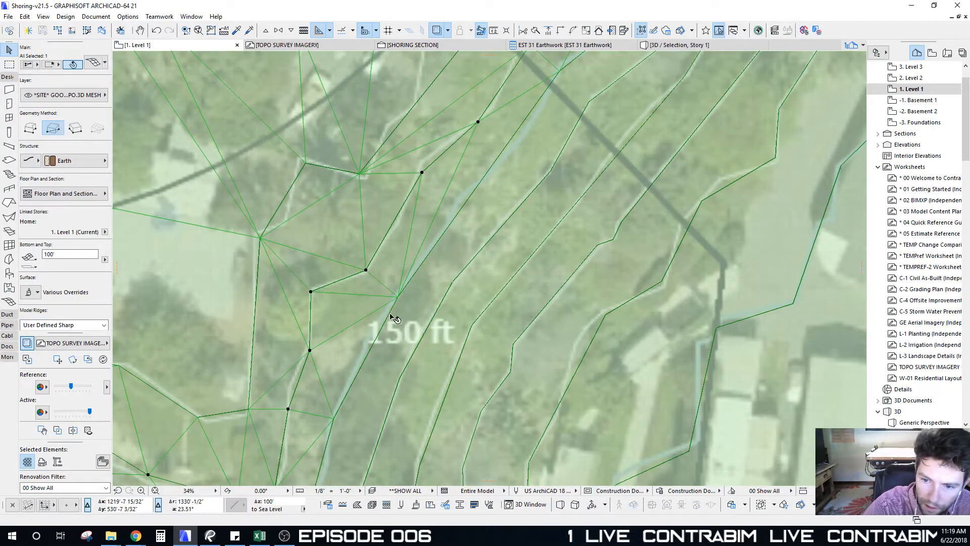
double_click(398, 297)
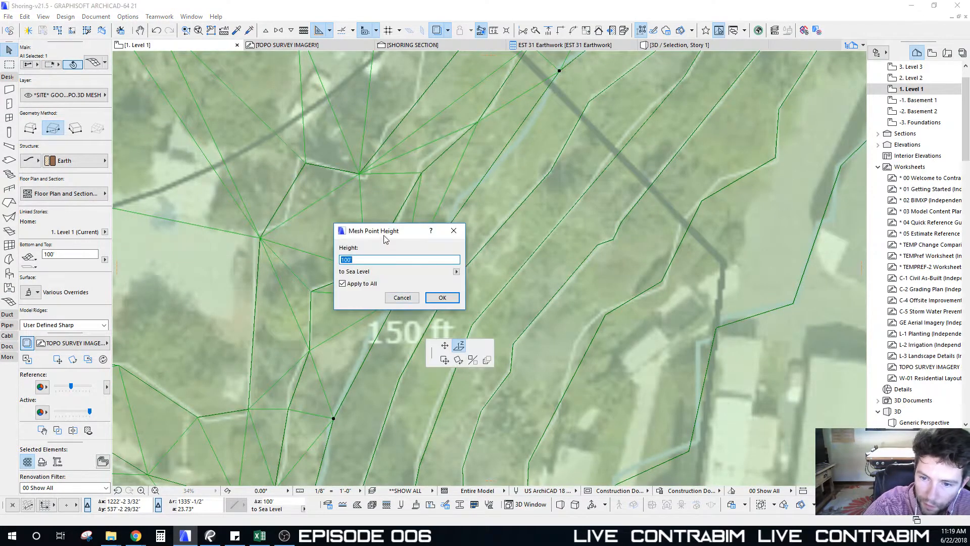
drag(385, 227, 562, 157)
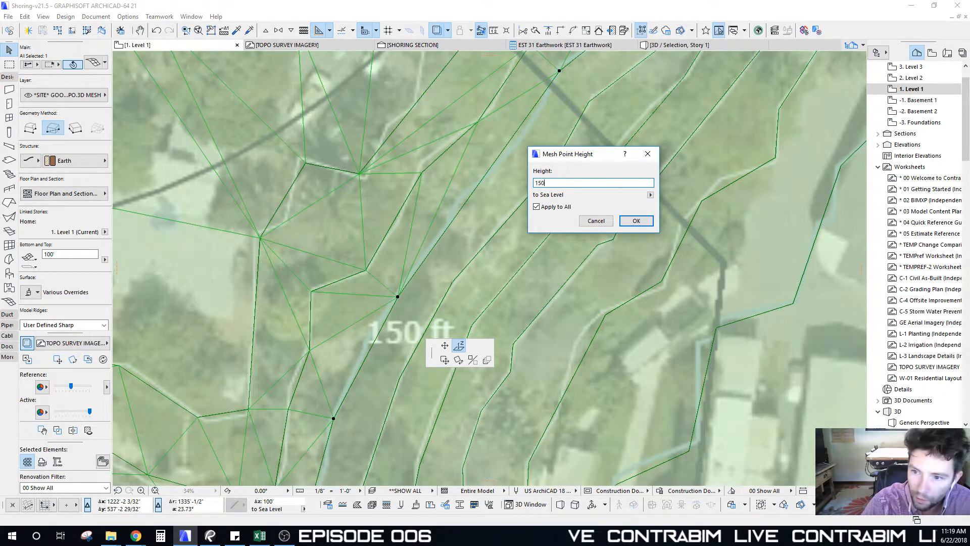
click(622, 224)
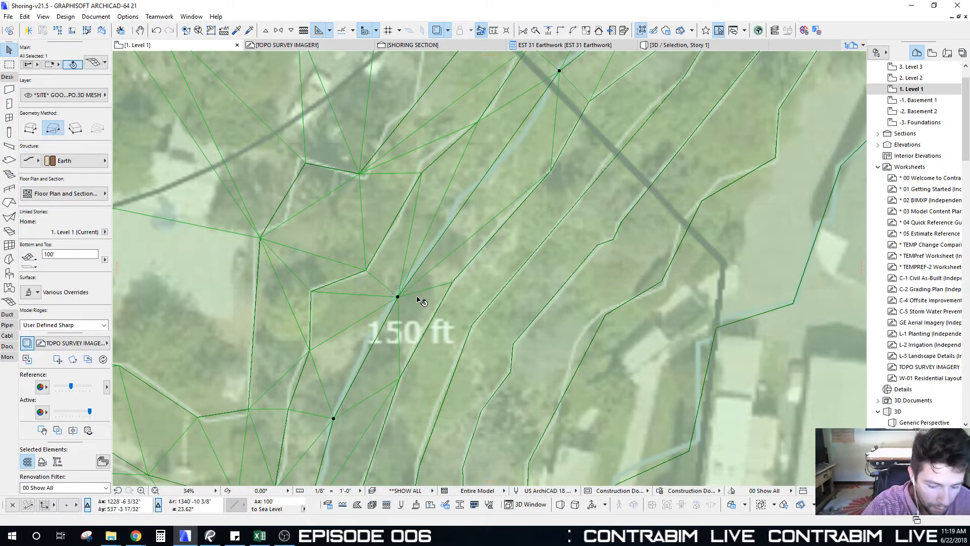
key(F5)
shift+middle_drag(552, 296, 596, 298)
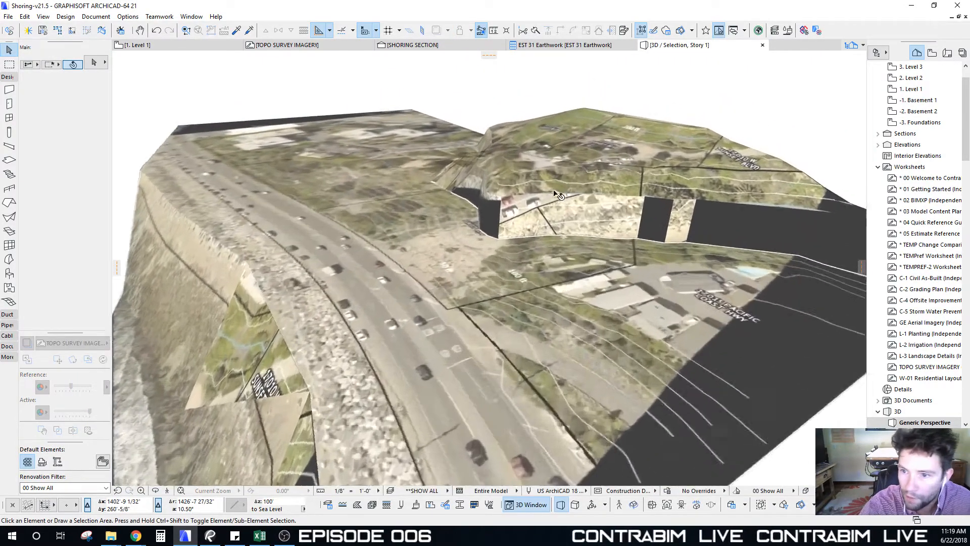
scroll(537, 225, up, 5)
shift+middle_drag(538, 226, 527, 271)
scroll(292, 390, down, 5)
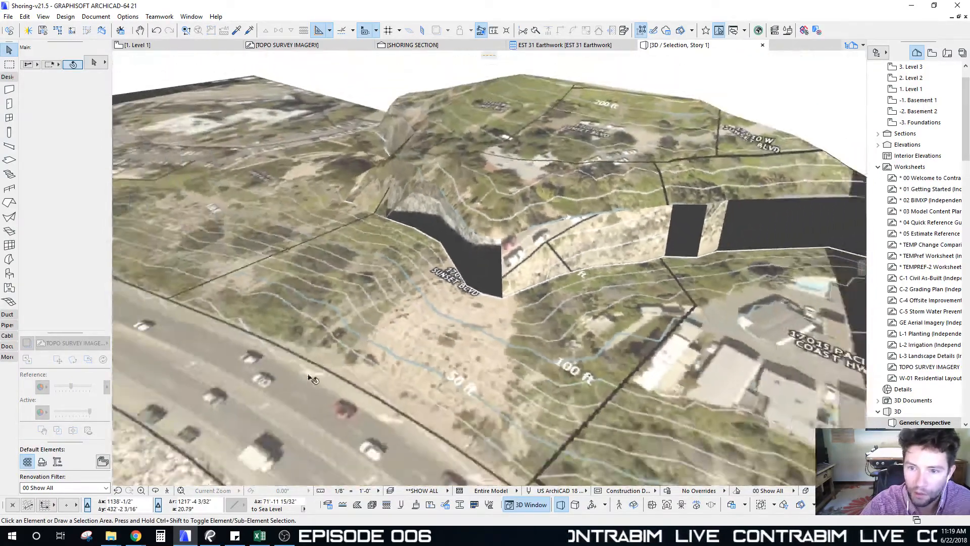
shift+middle_drag(407, 364, 410, 290)
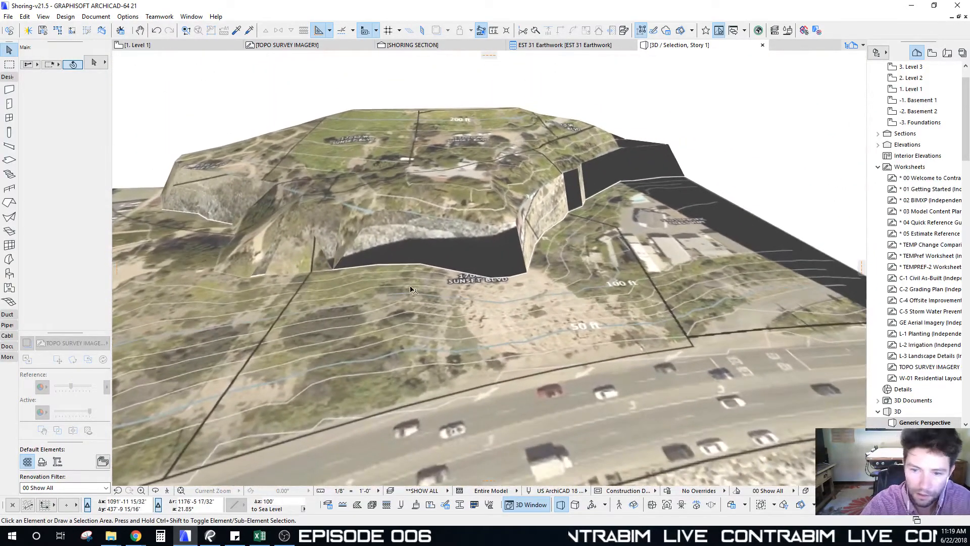
key(F2)
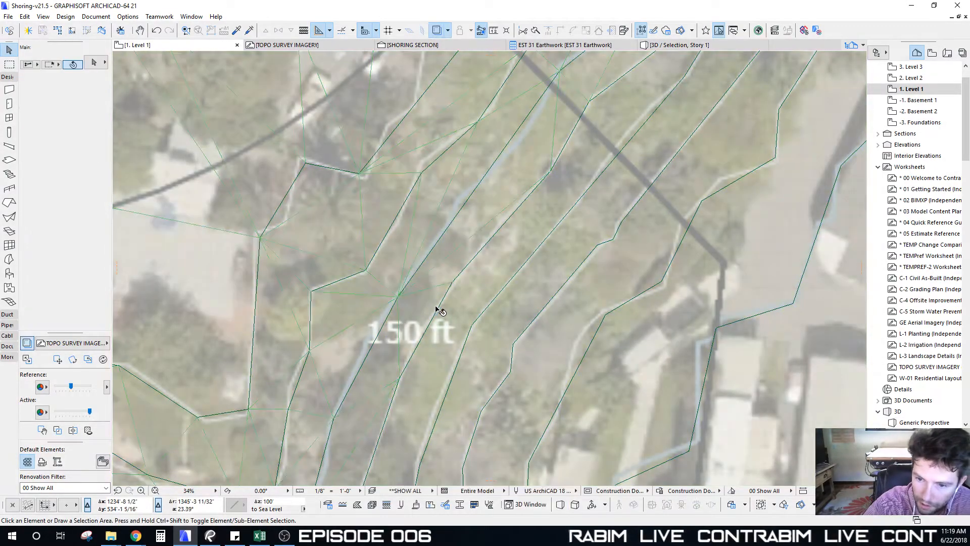
Set the three contour points below 150 ft to 140, 130 and 120 ft to Sea Level
click(443, 305)
double_click(453, 283)
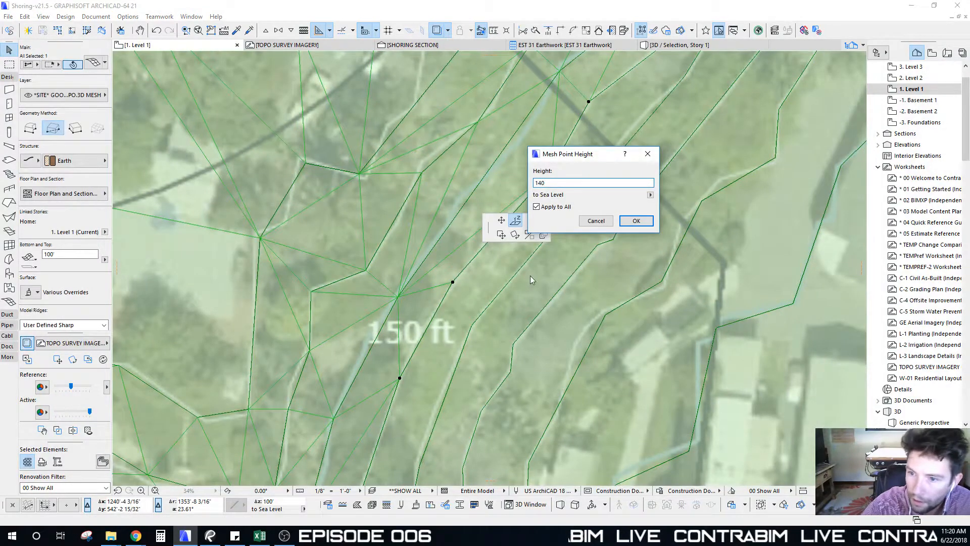
click(635, 221)
double_click(471, 325)
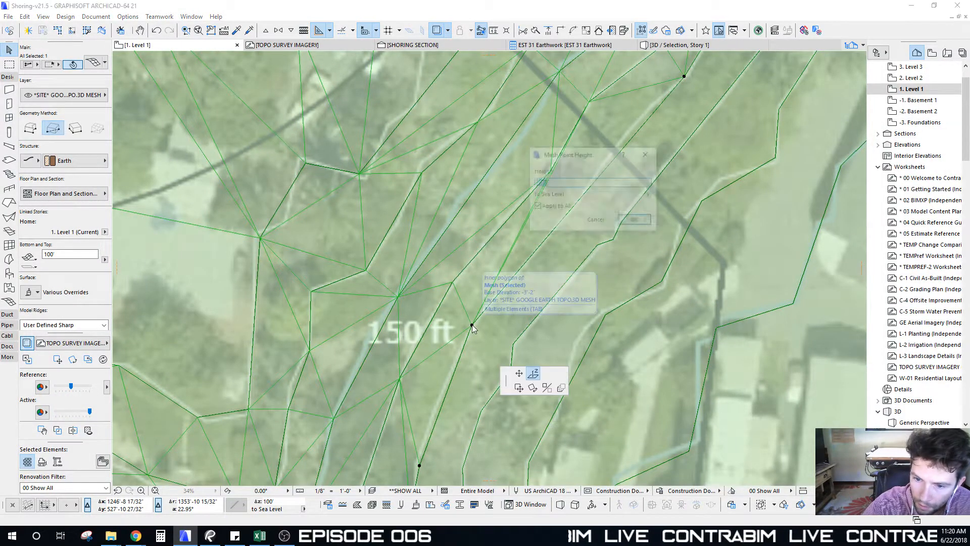
key(Return)
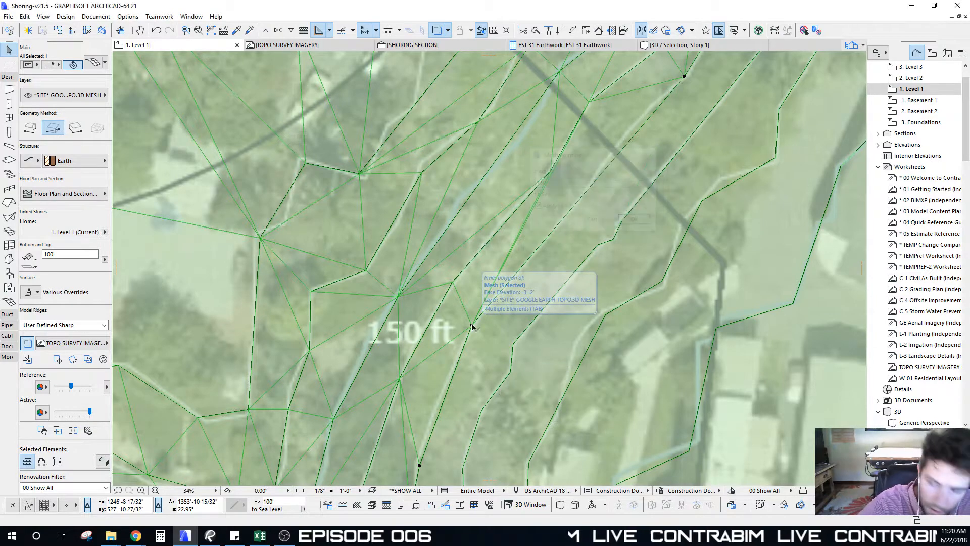
double_click(513, 344)
key(Return)
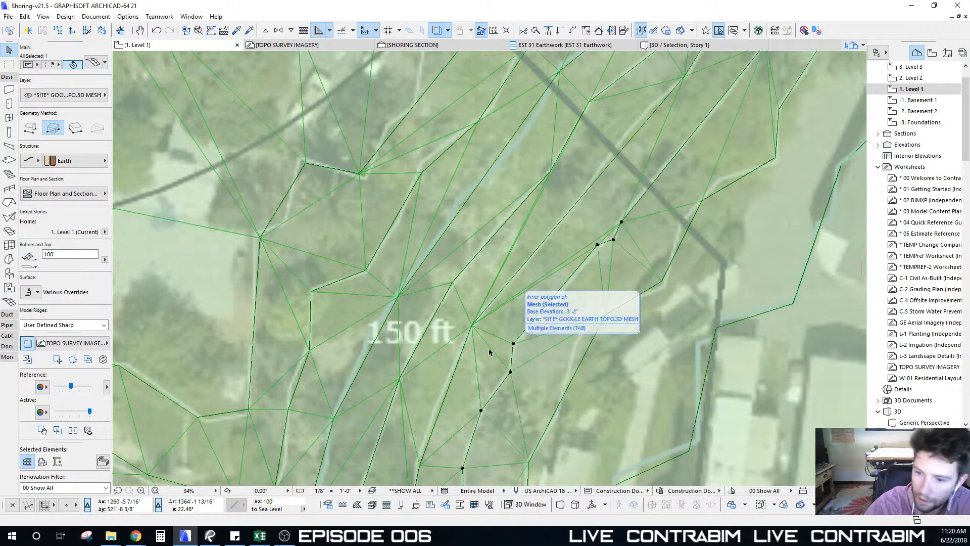
middle_drag(470, 376, 406, 224)
double_click(465, 310)
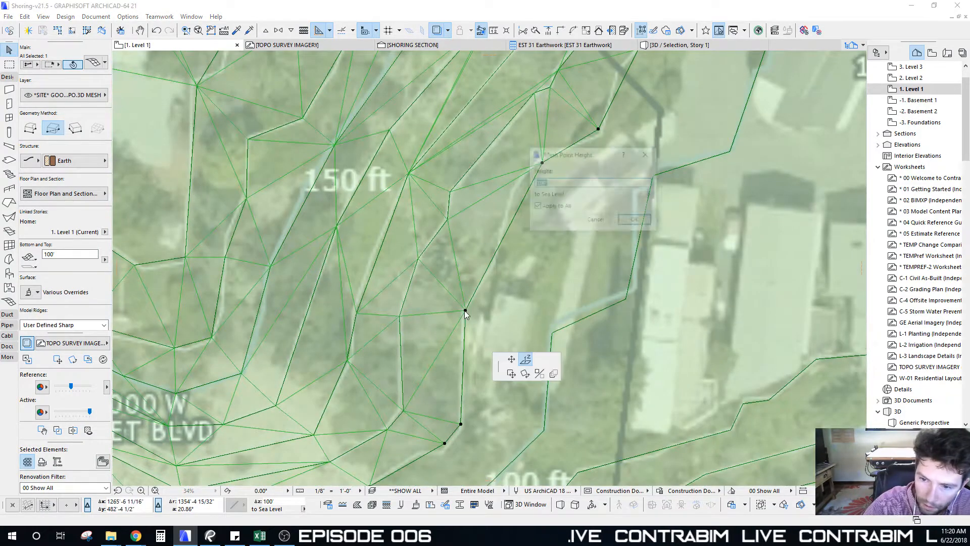
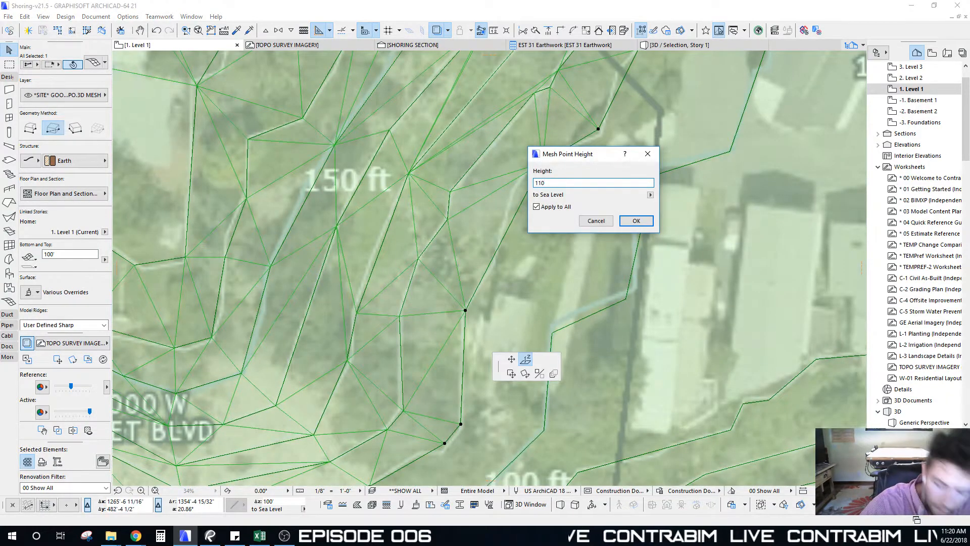
Confirm the previous point, then set a node on the next contour to 100 ft
key(Return)
click(552, 334)
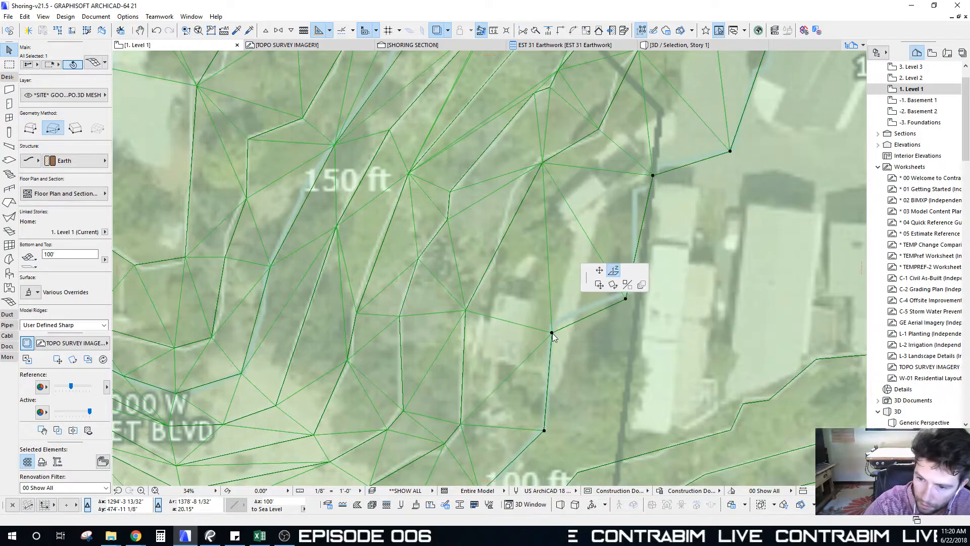
click(553, 334)
text(100)
key(Return)
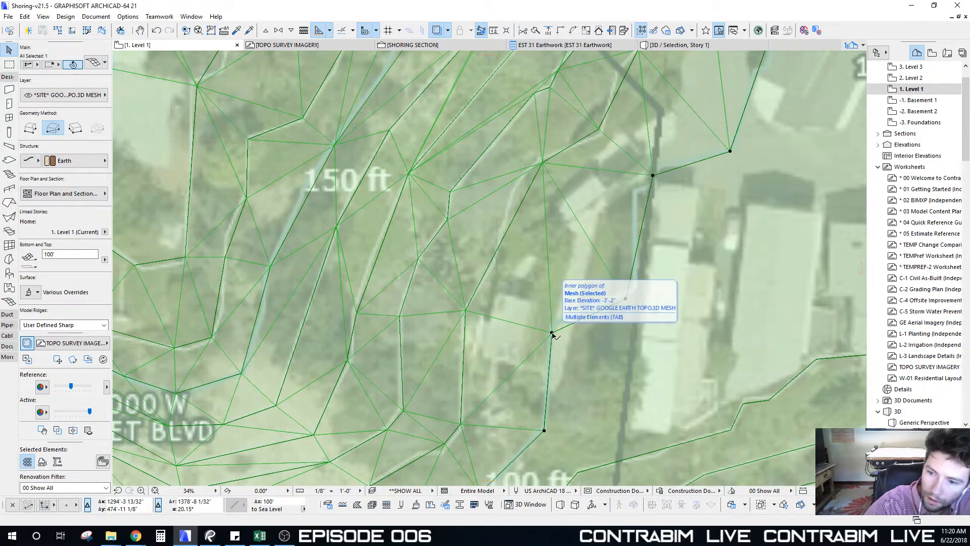
scroll(489, 334, down, 2)
middle_drag(487, 343, 406, 210)
scroll(419, 321, up, 2)
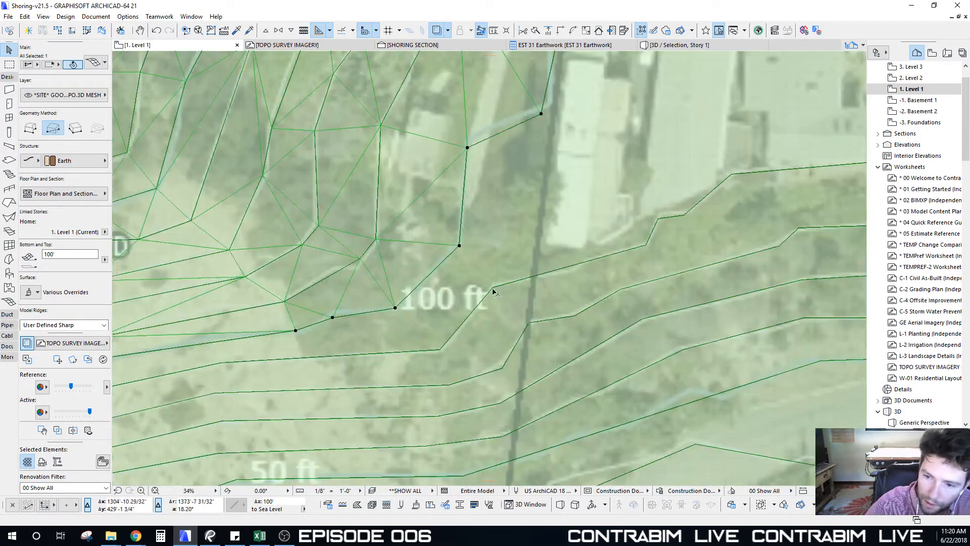
Cancel a misplaced entry and set another 100 ft contour node to 100 ft
click(492, 288)
click(493, 288)
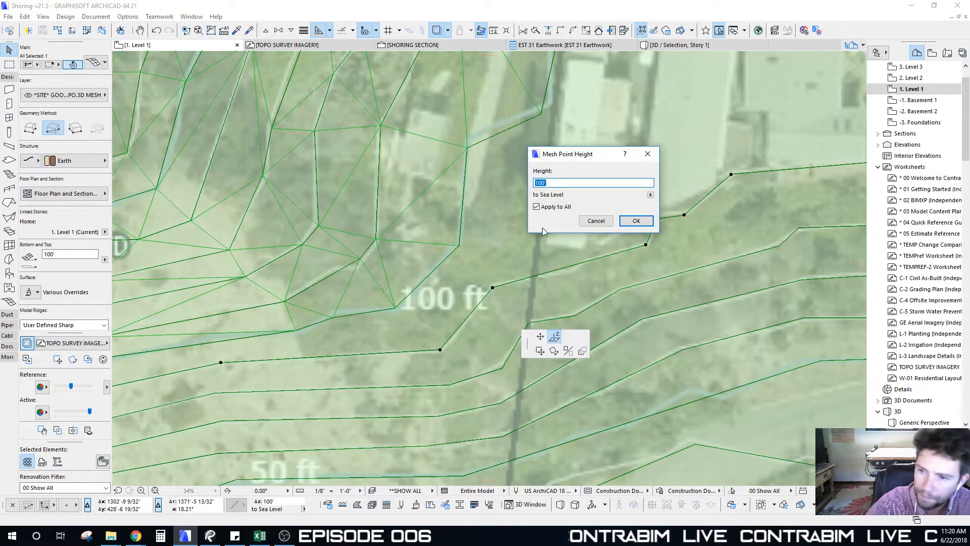
drag(559, 158, 544, 158)
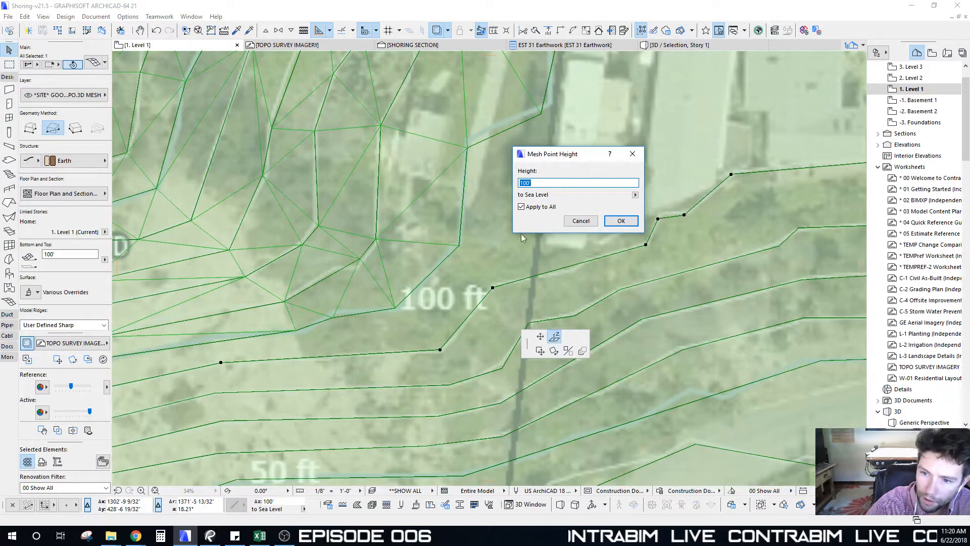
click(583, 224)
key(Escape)
key(Escape)
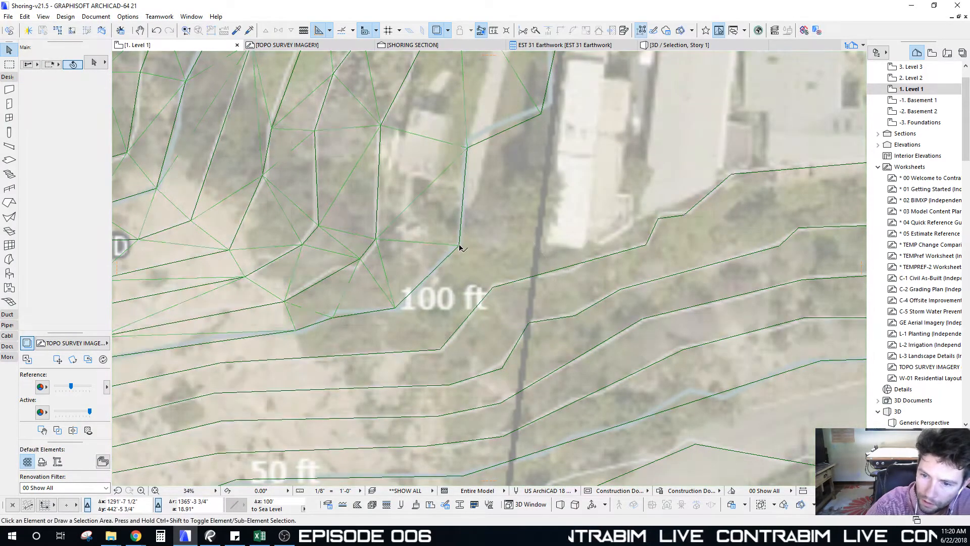
click(459, 246)
click(459, 246)
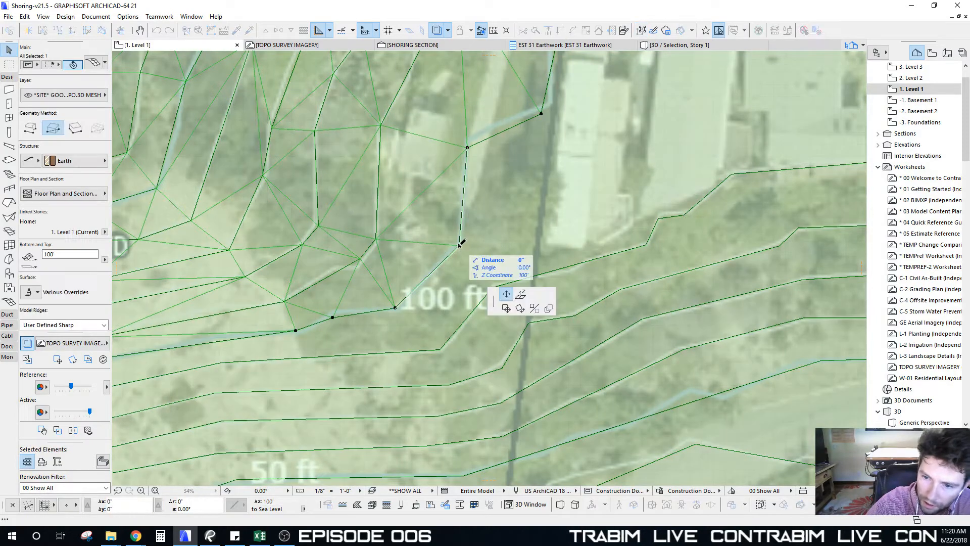
click(520, 293)
click(635, 225)
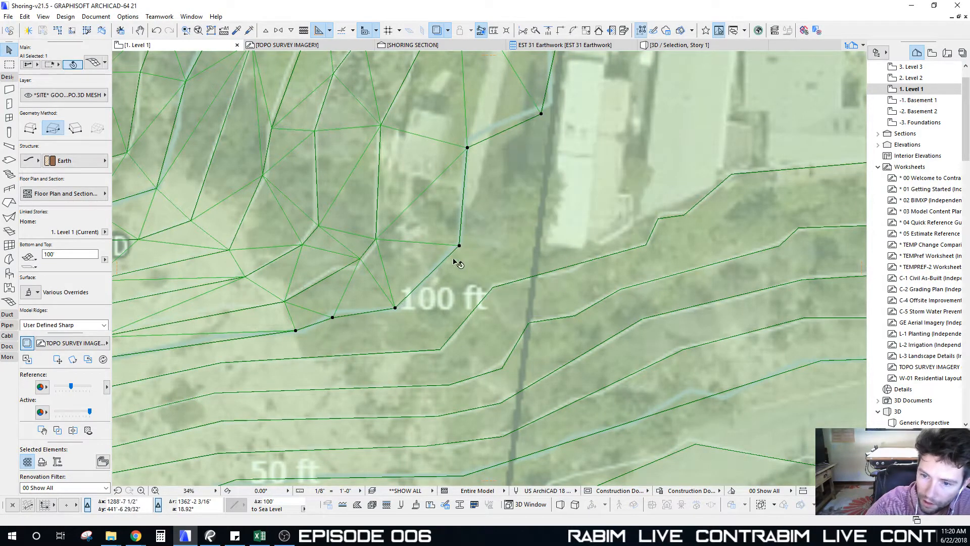
Set the next two contour nodes to 90 ft and 80 ft
click(492, 289)
text(90)
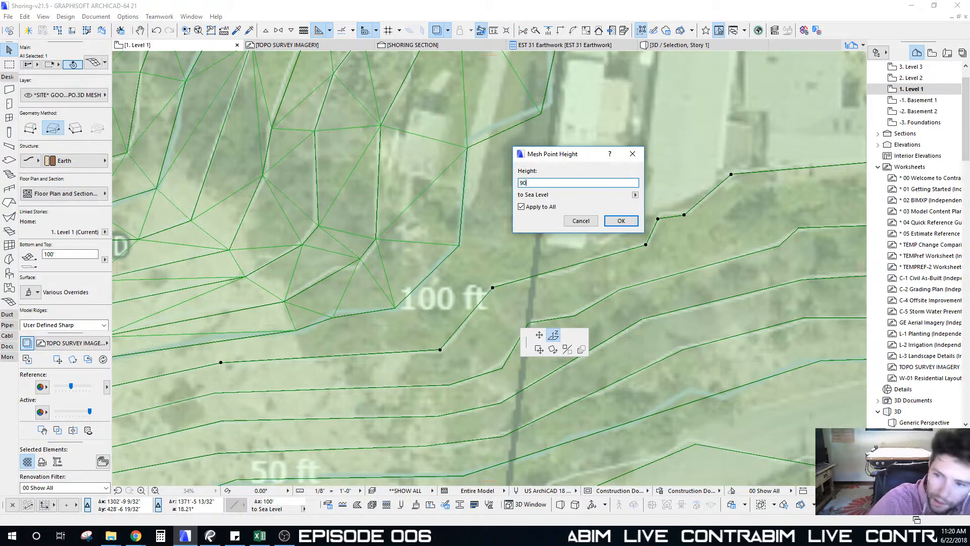
click(623, 224)
middle_drag(494, 311, 489, 208)
click(523, 221)
click(523, 220)
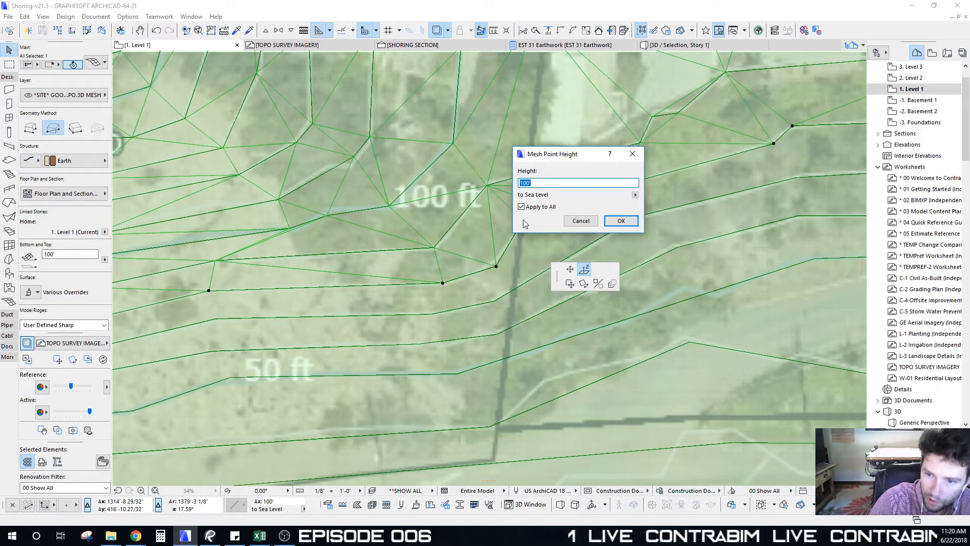
text(80)
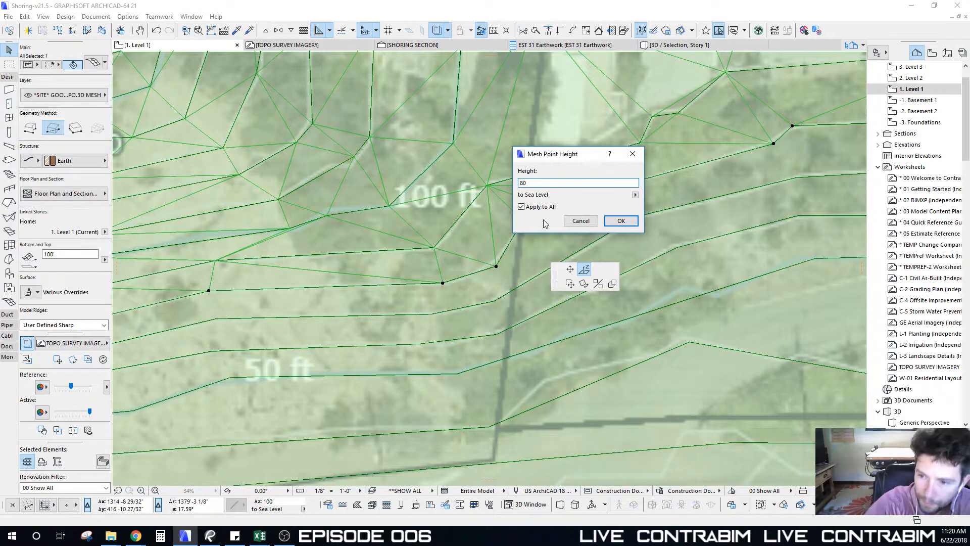
click(621, 221)
Set the following contour nodes to 70, 60 and 50 ft
middle_drag(501, 298, 498, 224)
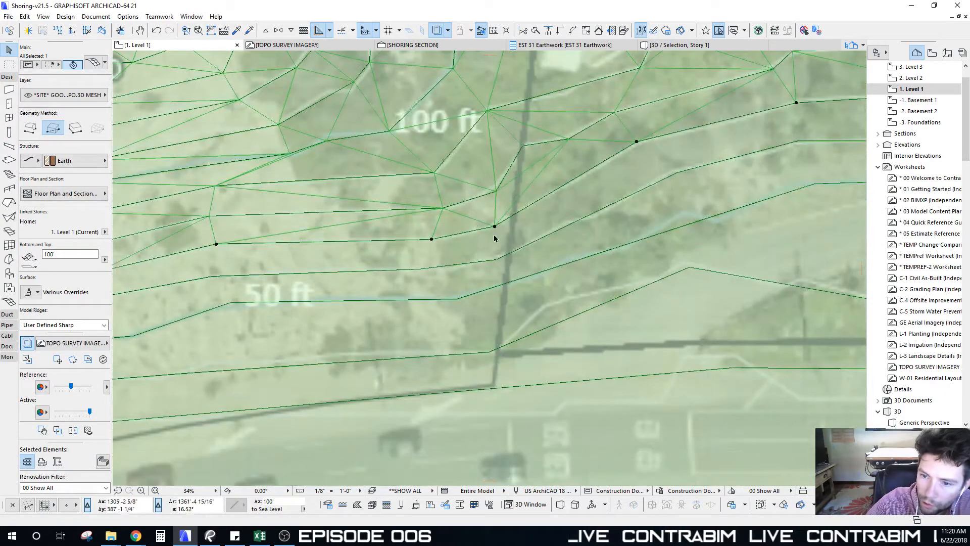
click(495, 226)
click(495, 226)
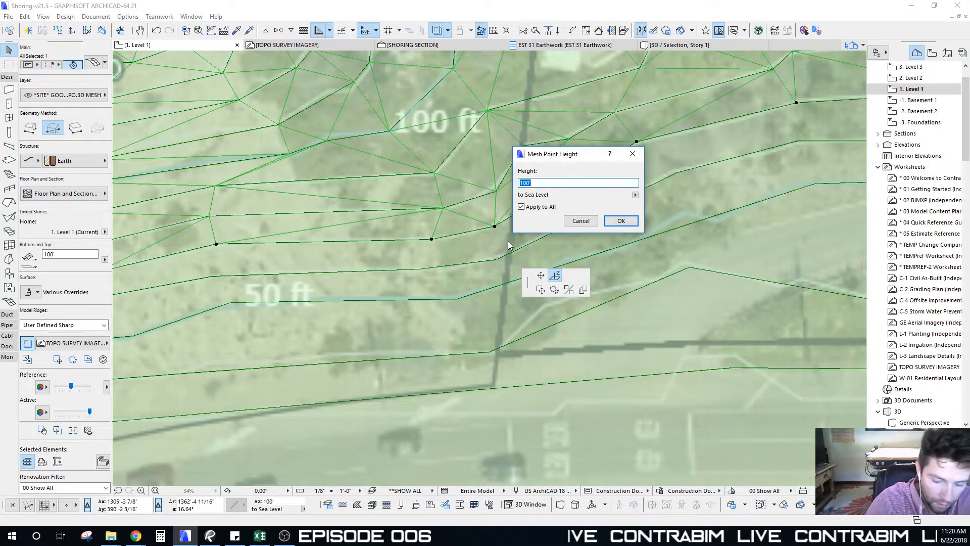
click(622, 221)
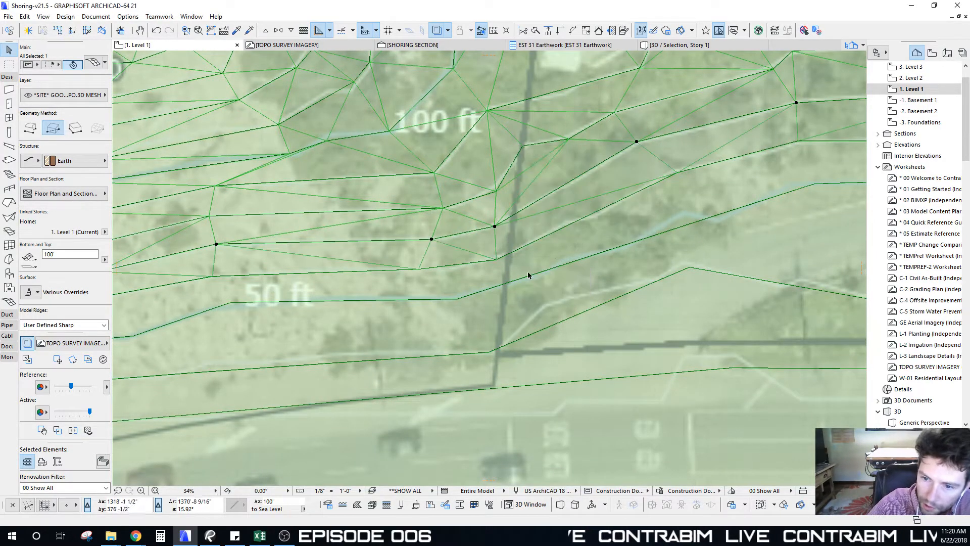
middle_drag(498, 263, 488, 234)
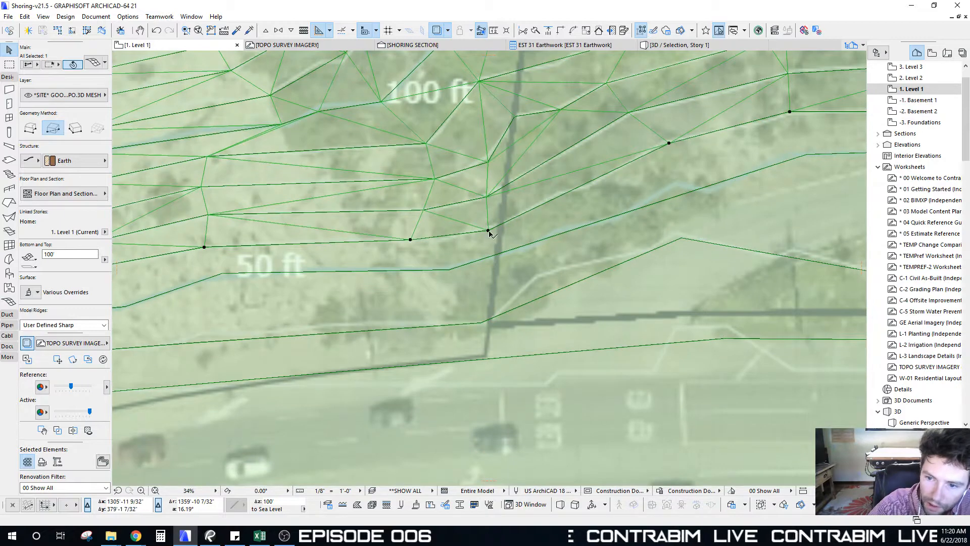
click(488, 232)
click(488, 231)
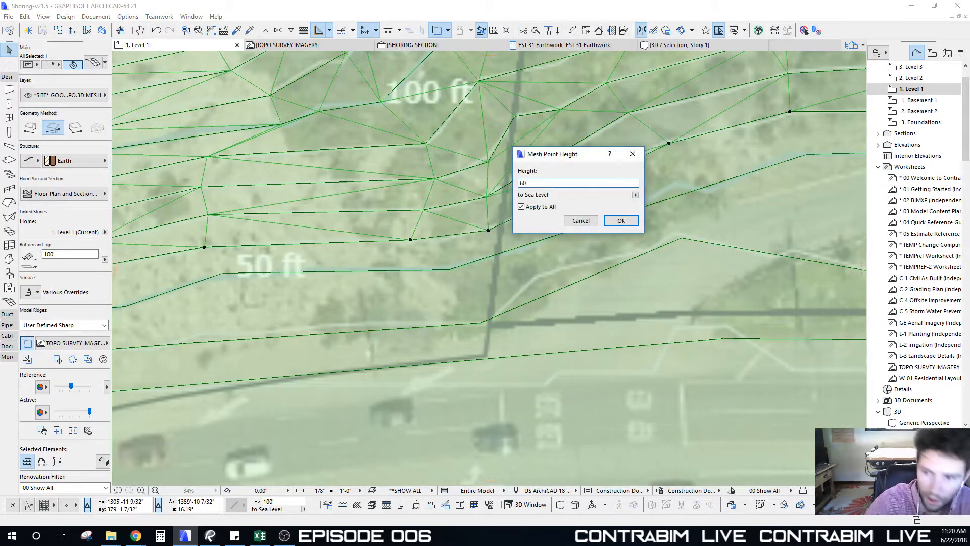
click(625, 228)
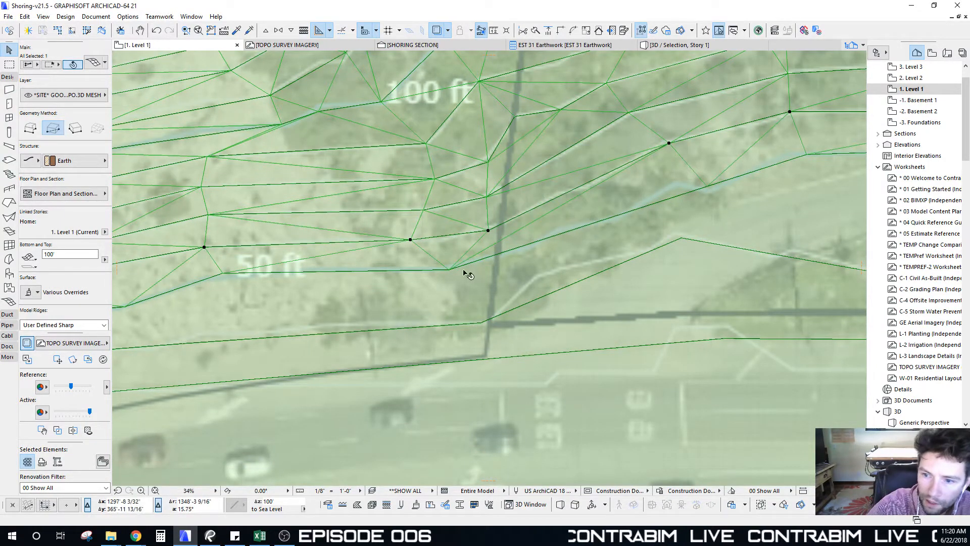
double_click(449, 270)
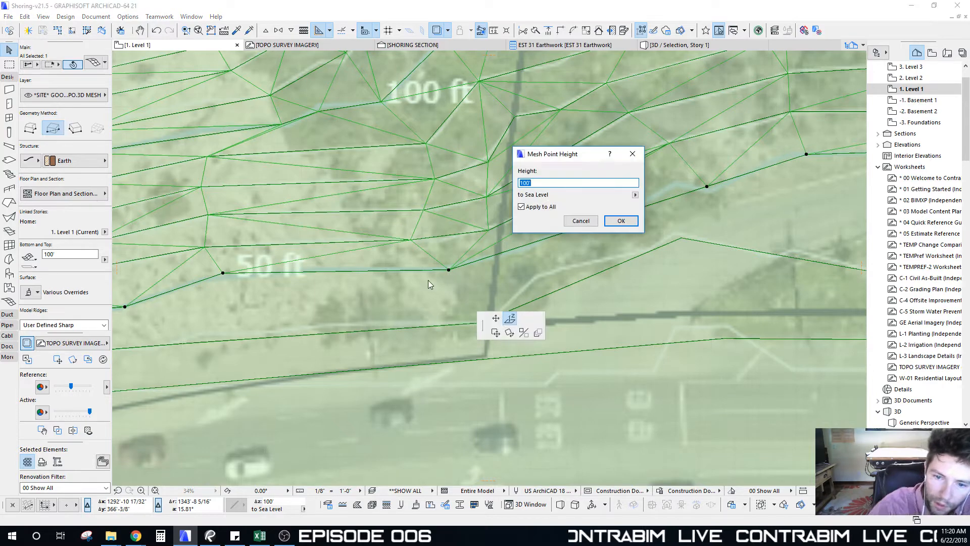
text(50)
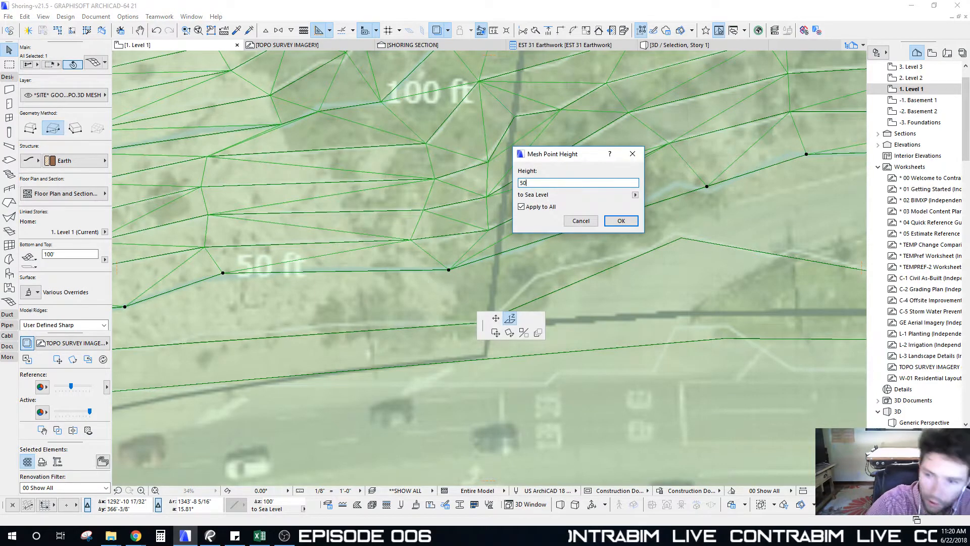
click(624, 225)
middle_drag(466, 328, 490, 210)
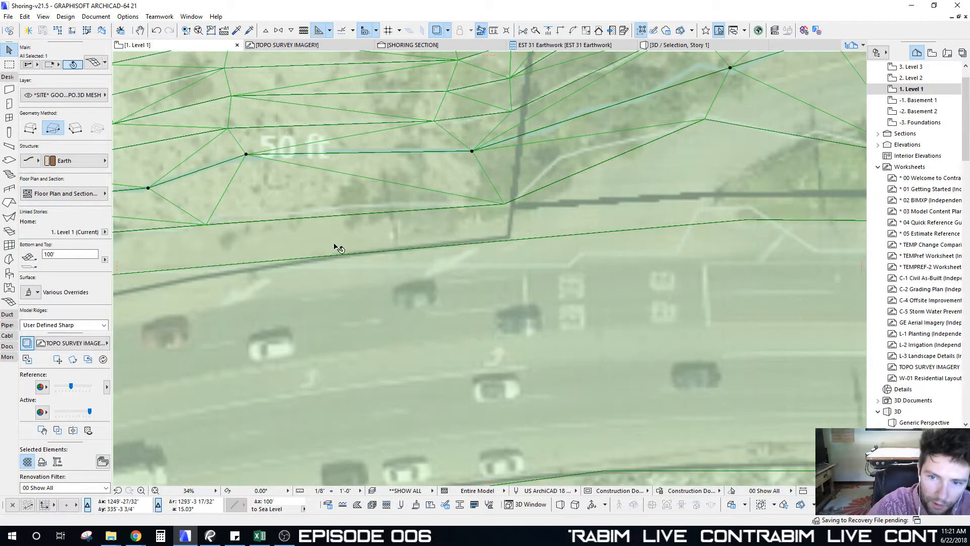
Set the next contour node to 40 ft and two lower points to 30 ft
scroll(338, 247, down, 3)
click(438, 223)
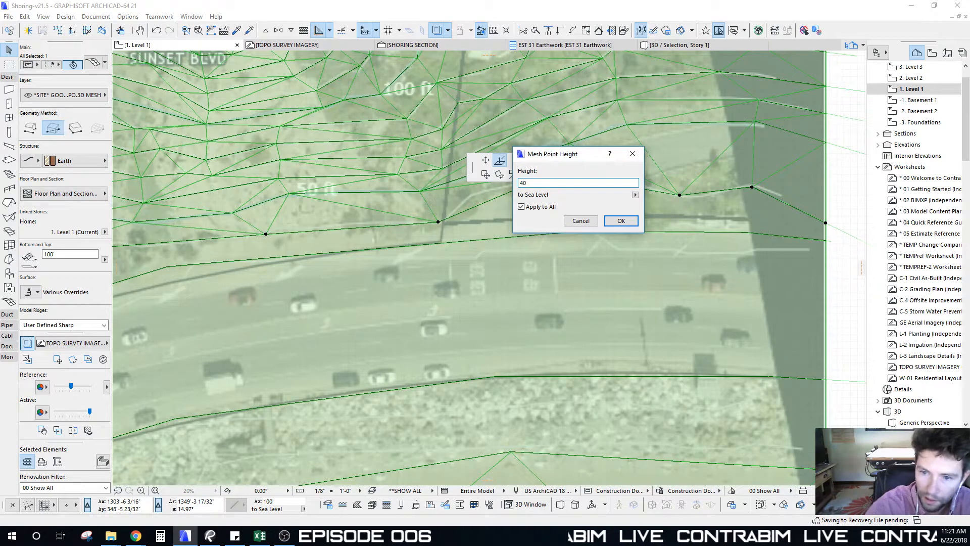
click(610, 223)
middle_drag(555, 252, 540, 253)
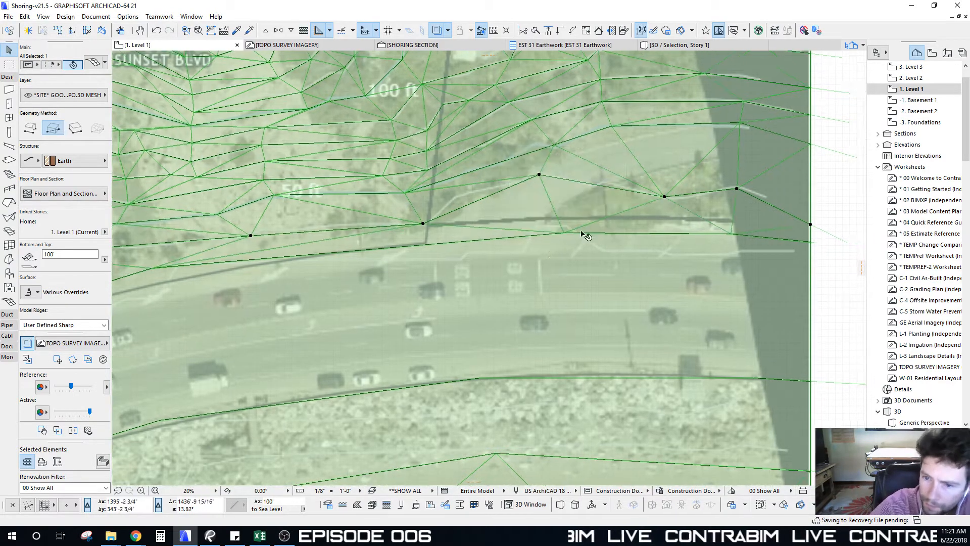
click(564, 234)
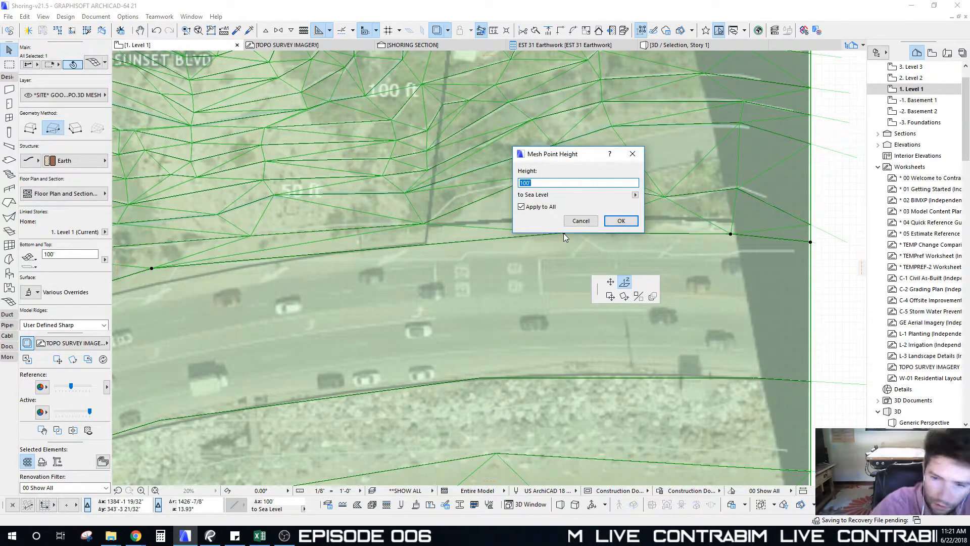
text(30)
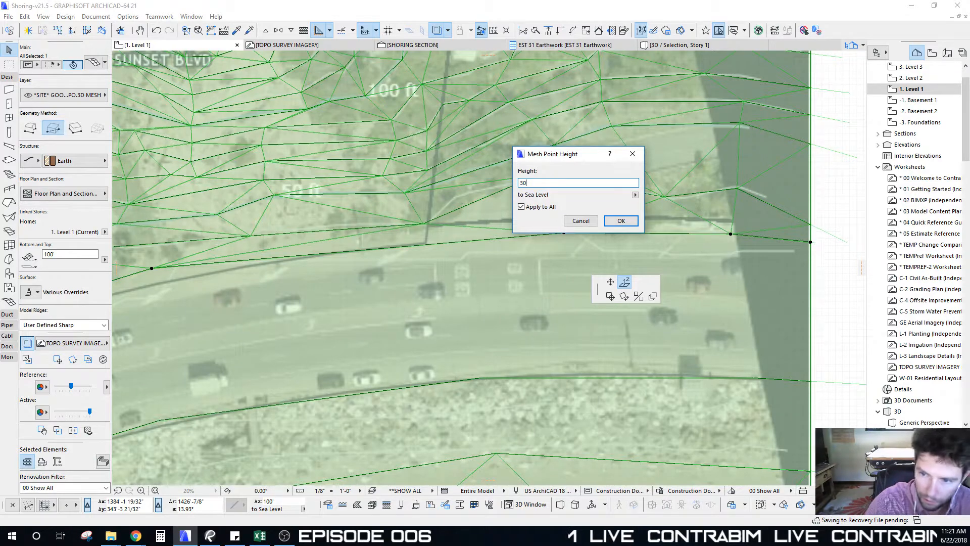
click(621, 221)
middle_drag(538, 344, 590, 260)
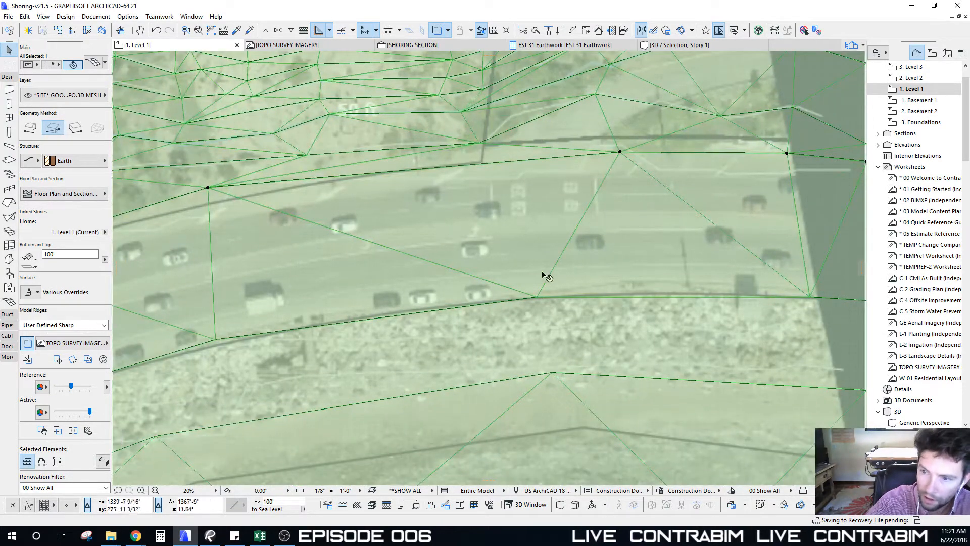
click(537, 298)
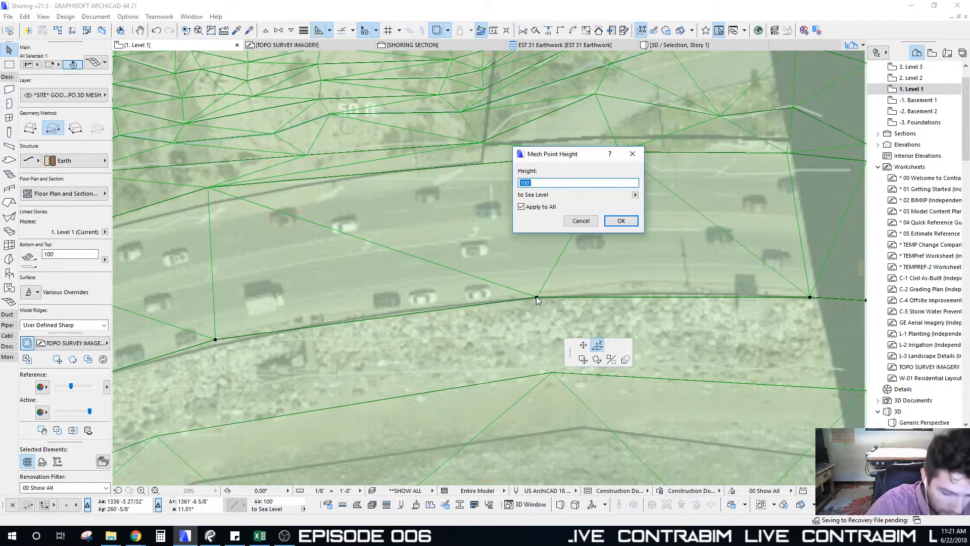
text(3)
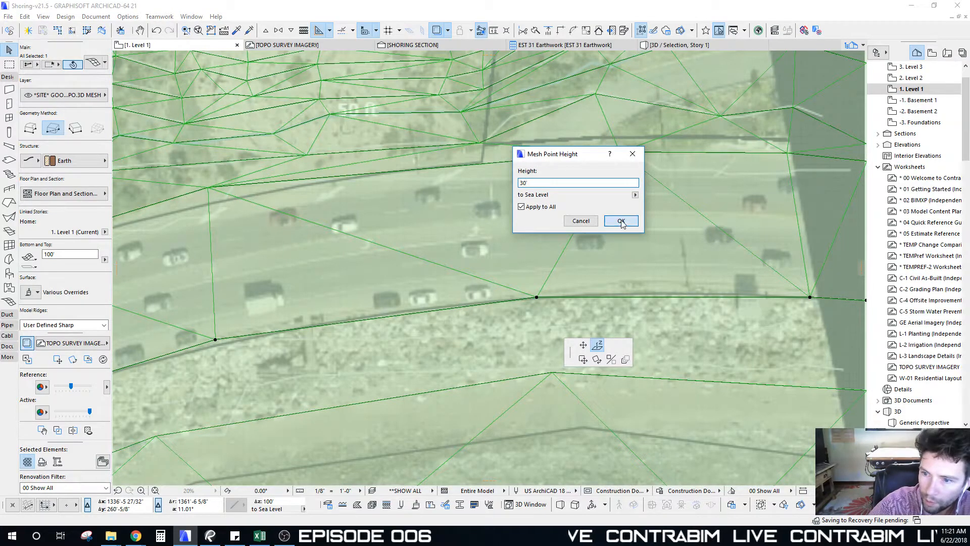
click(621, 222)
Keep the road-edge mesh point at 100 ft above sea level
scroll(541, 253, down, 3)
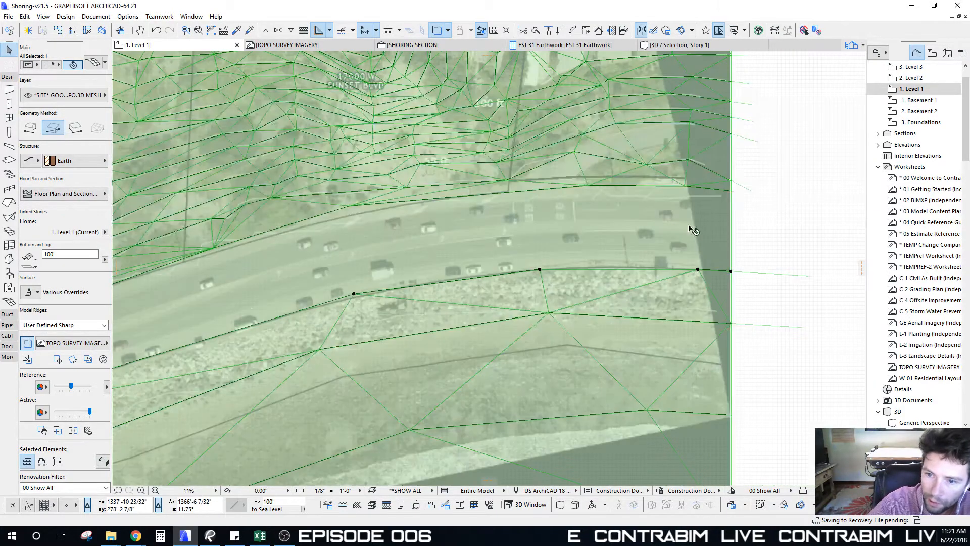
scroll(579, 313, up, 3)
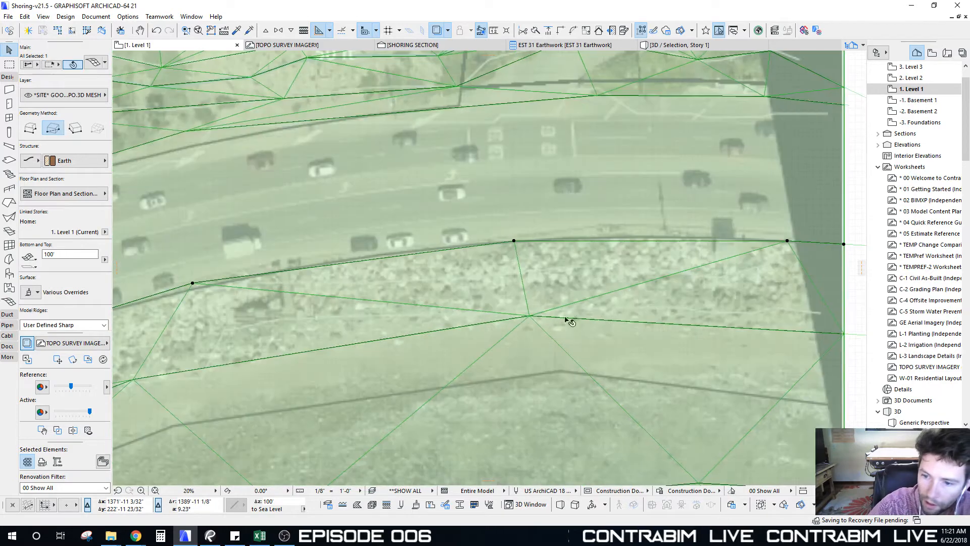
click(530, 317)
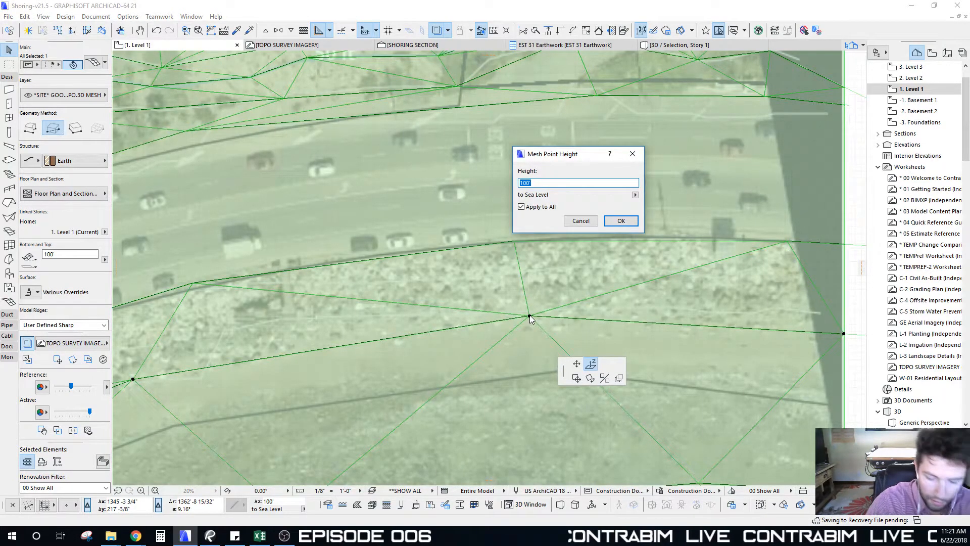
click(621, 220)
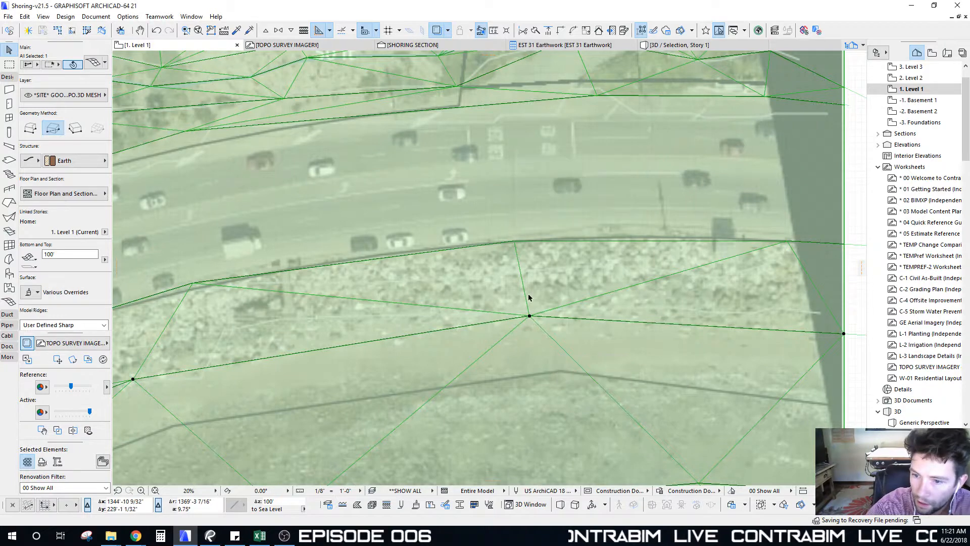
scroll(504, 310, down, 4)
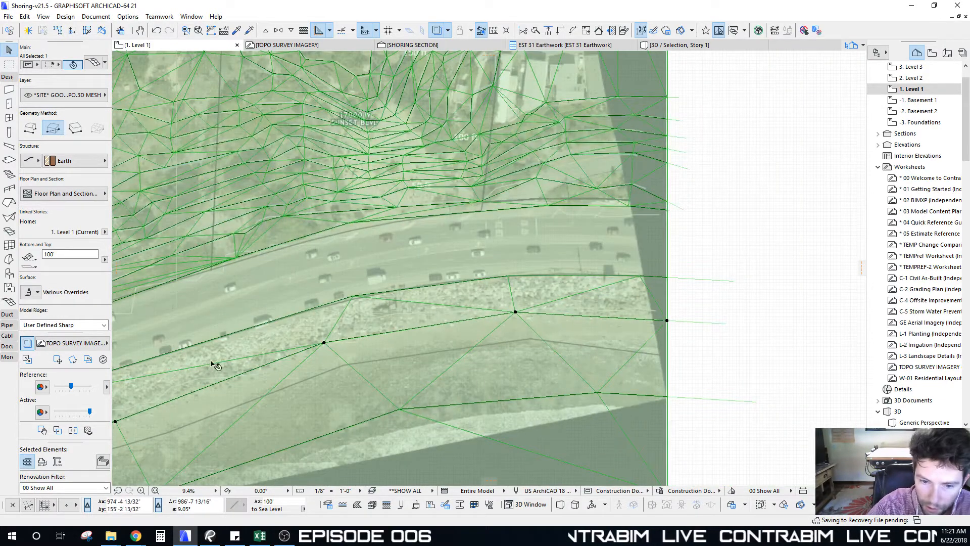
middle_drag(211, 363, 461, 274)
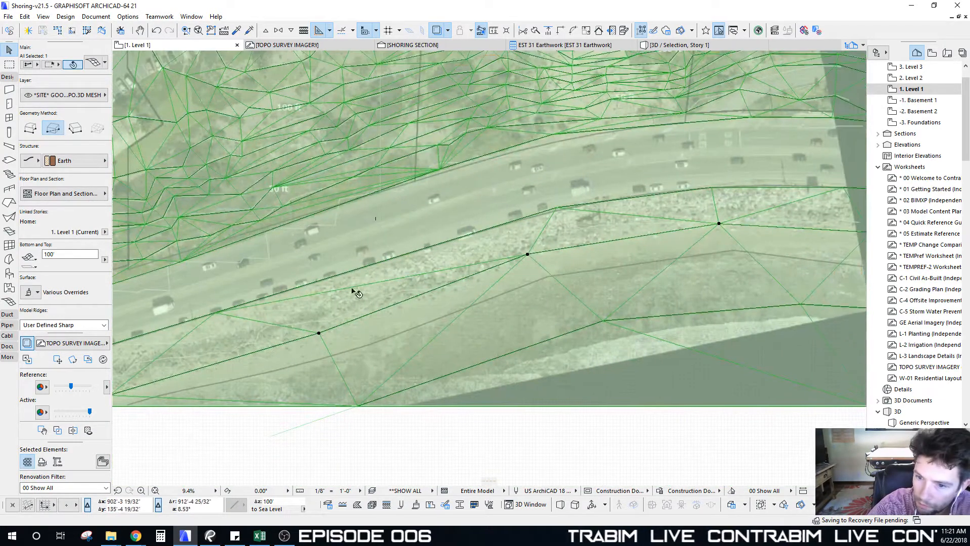
middle_drag(615, 232, 533, 241)
middle_drag(660, 238, 625, 236)
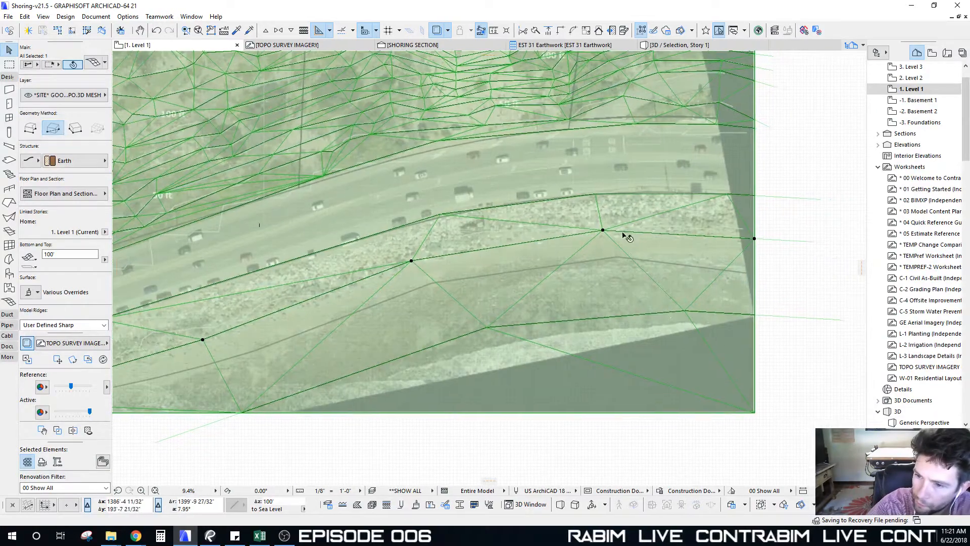
scroll(613, 315, down, 3)
Select the whole terrain mesh and show it in the 3D window
key(Escape)
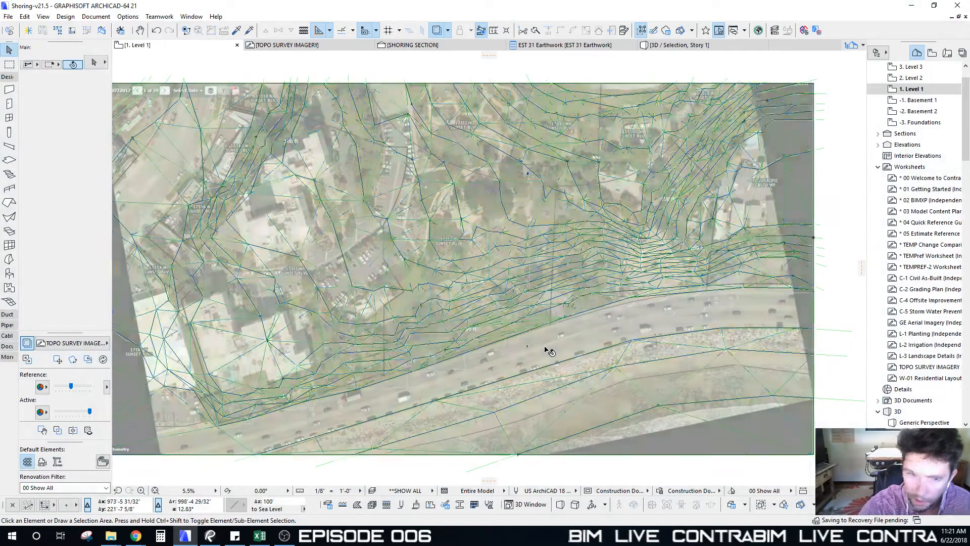
click(545, 348)
middle_drag(330, 234, 475, 233)
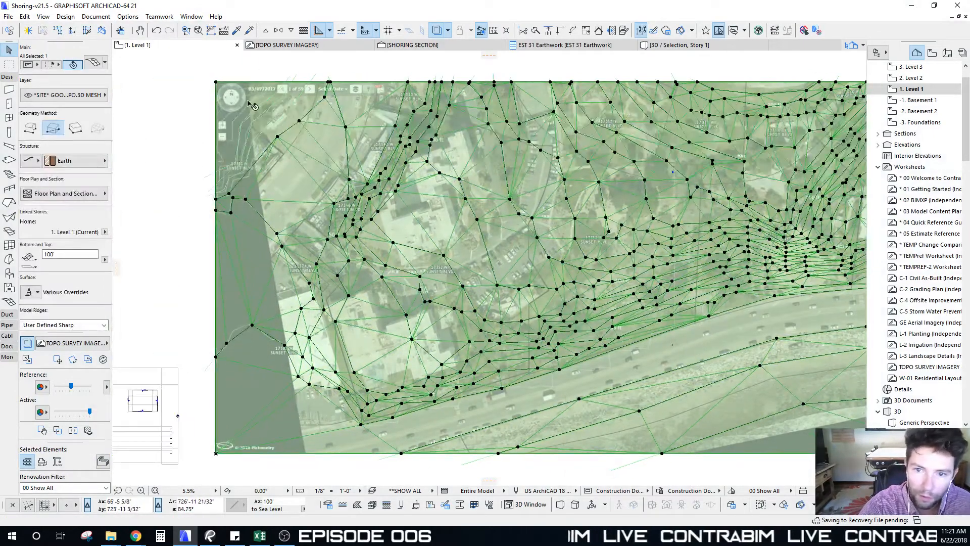
scroll(248, 107, up, 3)
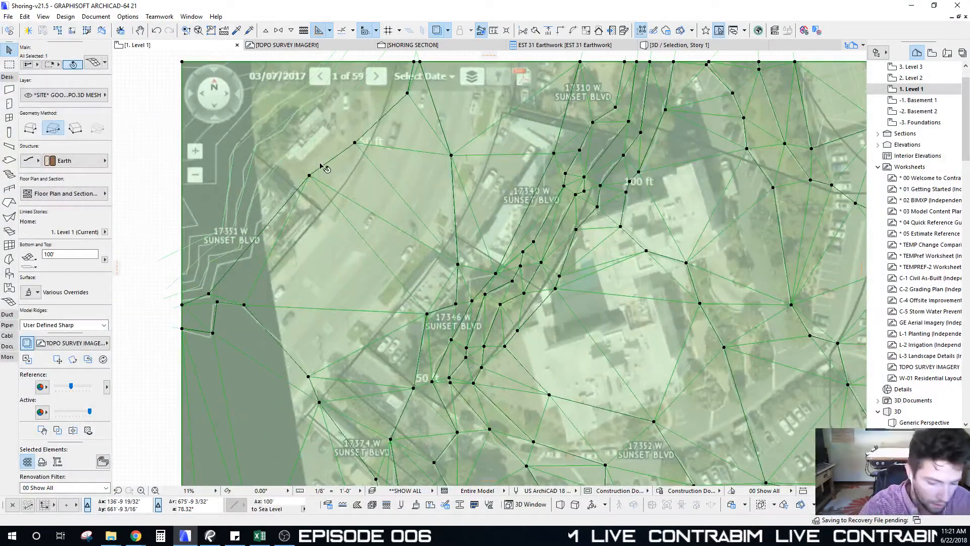
key(F5)
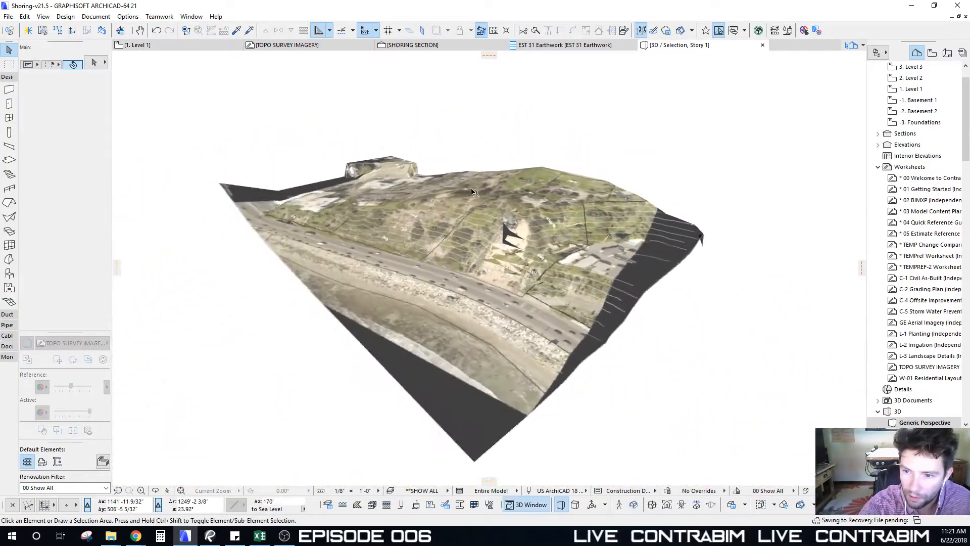
In 3D, lower the mesh's corner point to its neighbouring point's elevation
shift+middle_drag(472, 192, 570, 352)
scroll(466, 191, up, 2)
scroll(479, 249, up, 2)
click(429, 273)
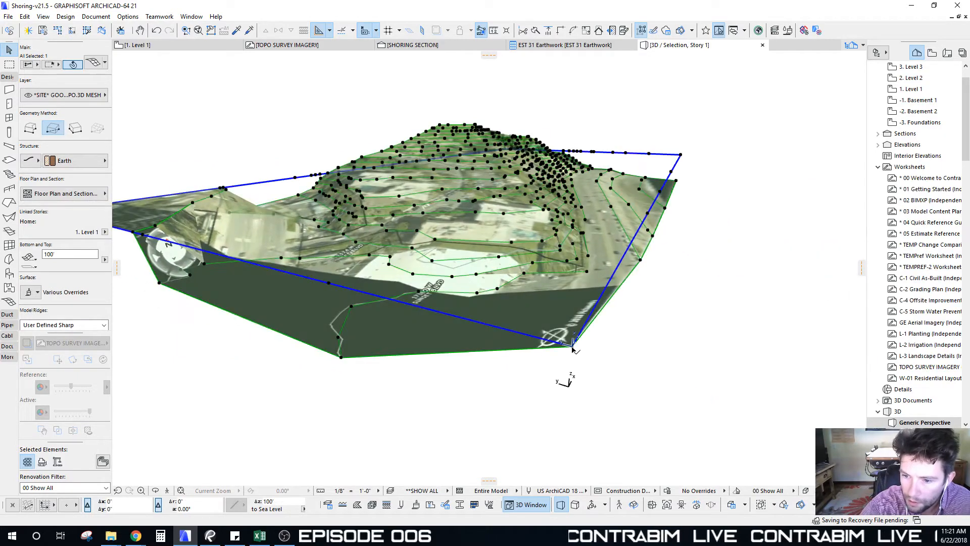
click(572, 347)
click(640, 261)
Orbit around the reshaped terrain, then return to the Level 1 floor plan
shift+middle_drag(641, 263, 579, 313)
scroll(600, 280, up, 5)
scroll(400, 172, up, 4)
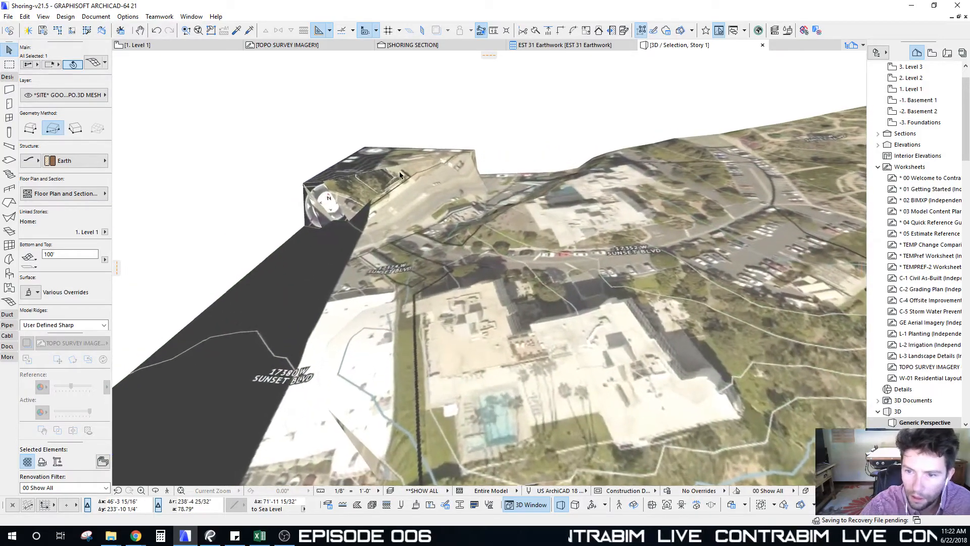
scroll(399, 173, up, 3)
shift+middle_drag(375, 178, 436, 180)
key(Escape)
key(F2)
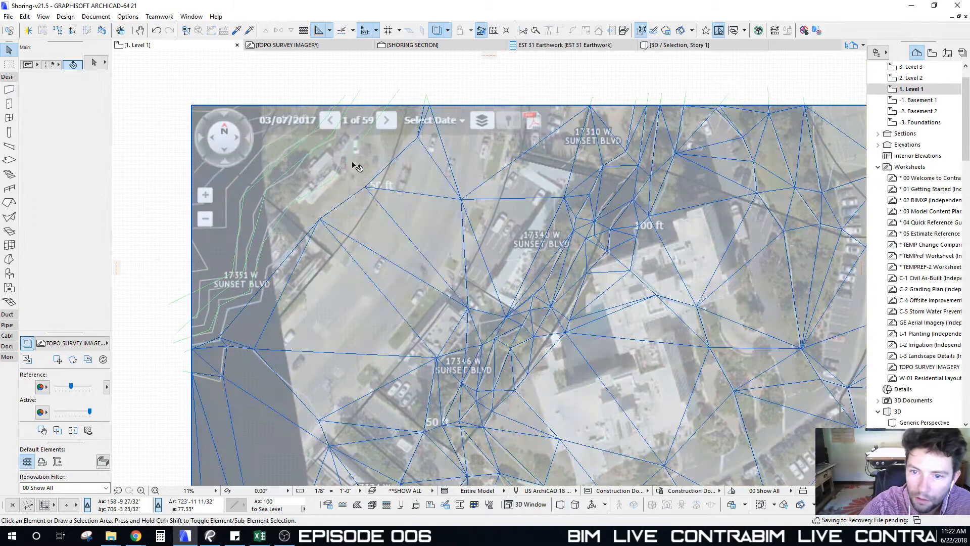
Add three traced contour lines to the terrain mesh as user ridges
click(353, 164)
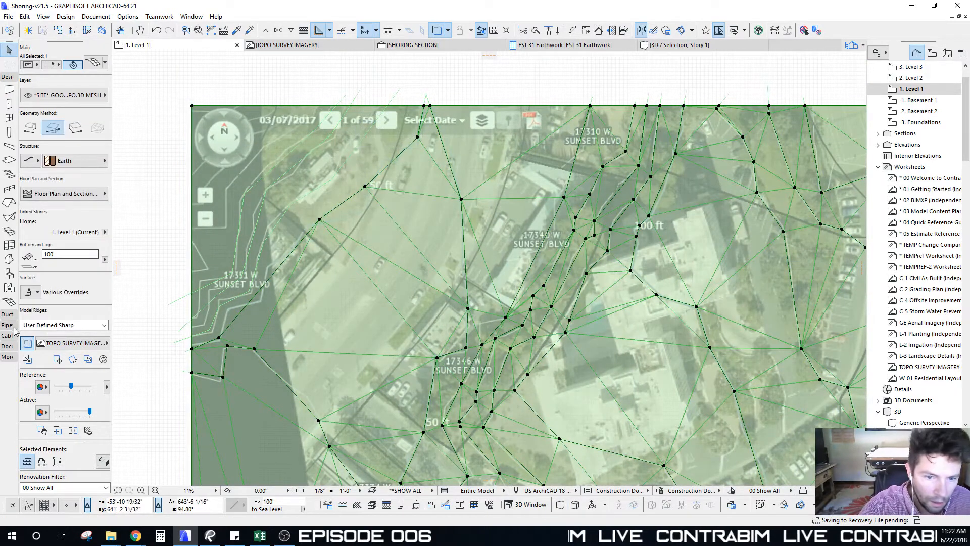
click(9, 303)
key(space)
click(353, 149)
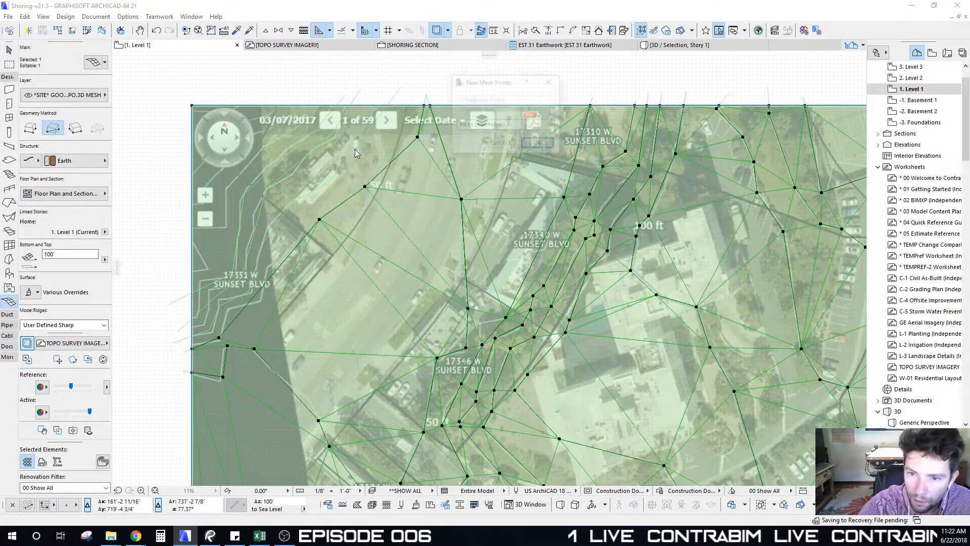
click(551, 145)
scroll(347, 158, up, 3)
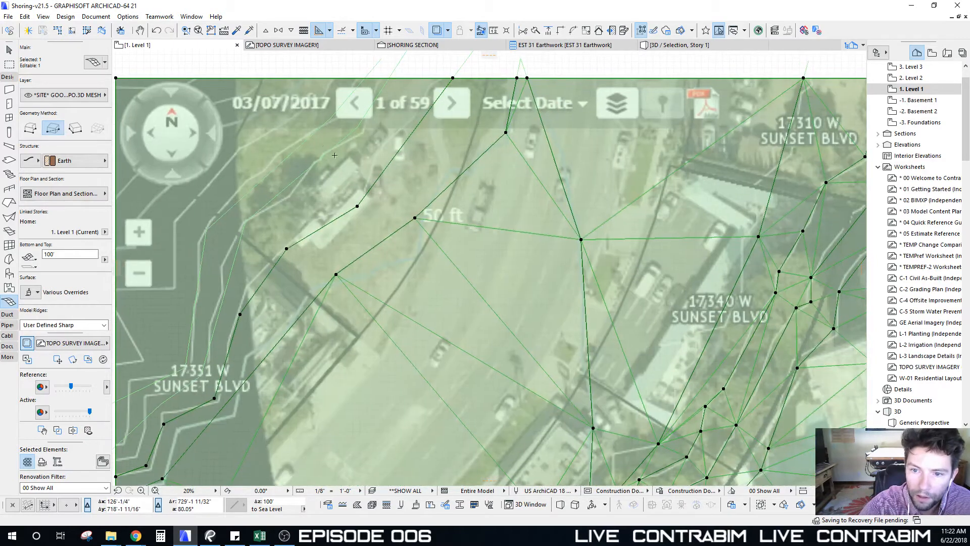
key(space)
click(332, 147)
click(541, 145)
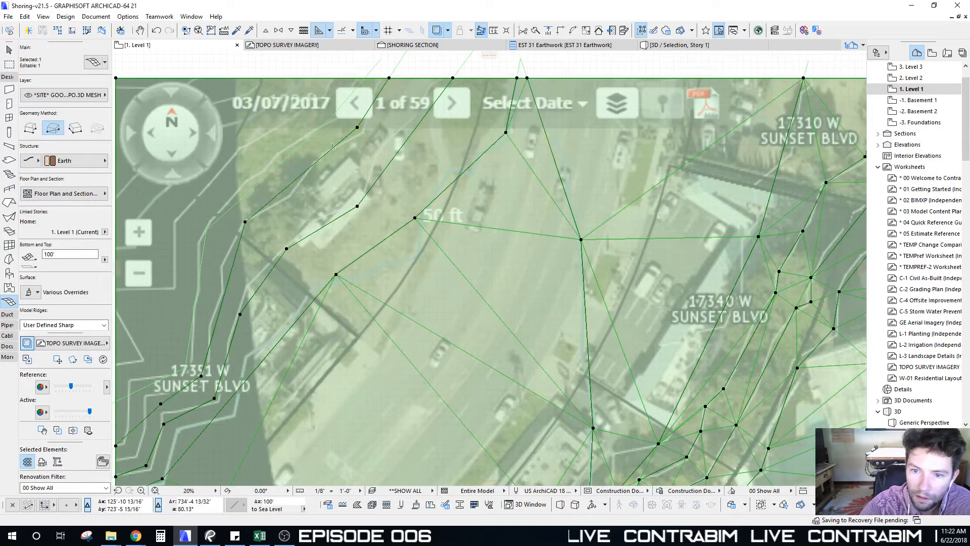
click(301, 146)
click(540, 145)
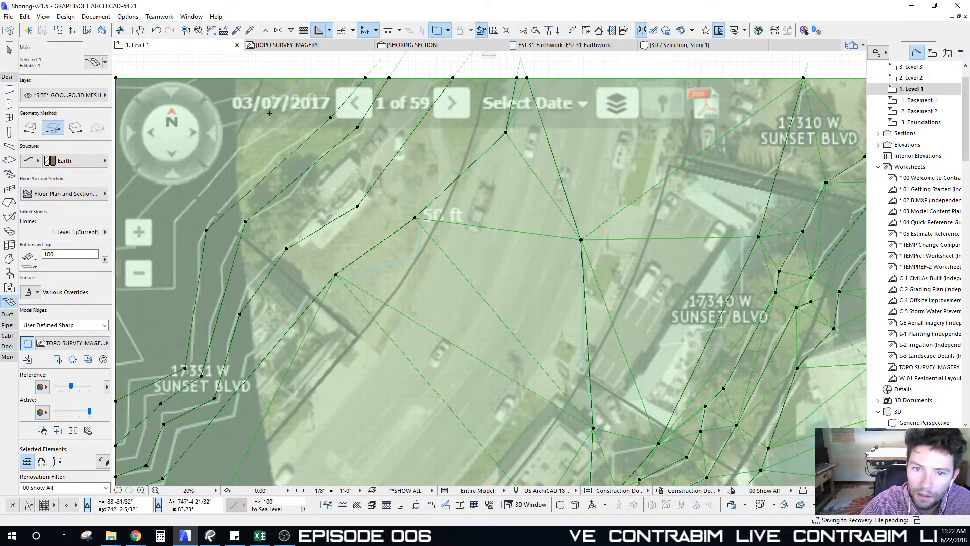
Set the new mesh points to 50, 70 and 80 ft and view the terrain in 3D
click(416, 217)
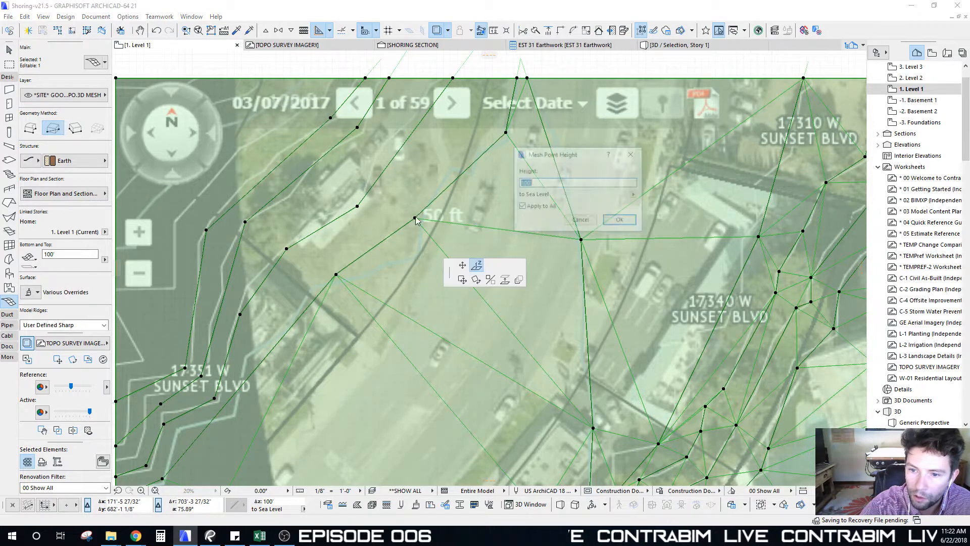
click(621, 220)
click(358, 207)
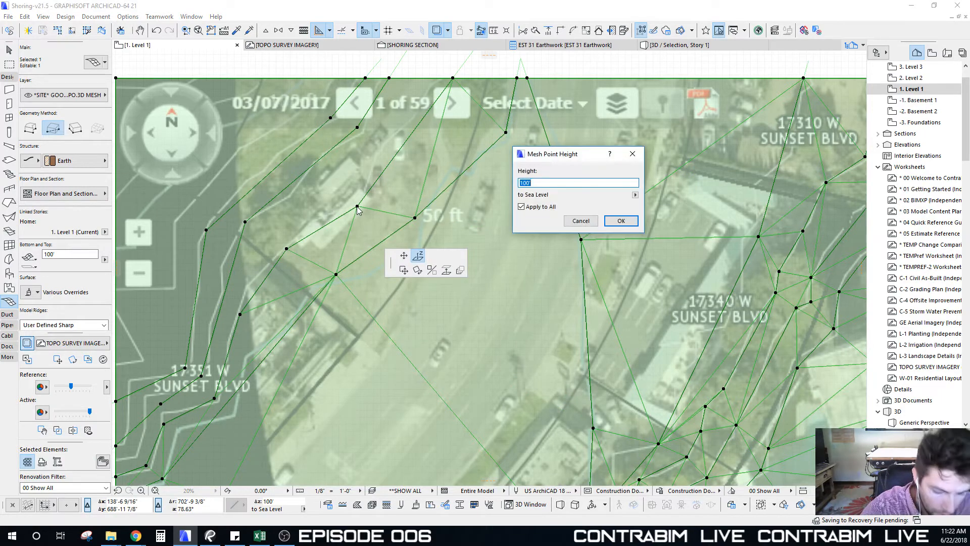
click(620, 222)
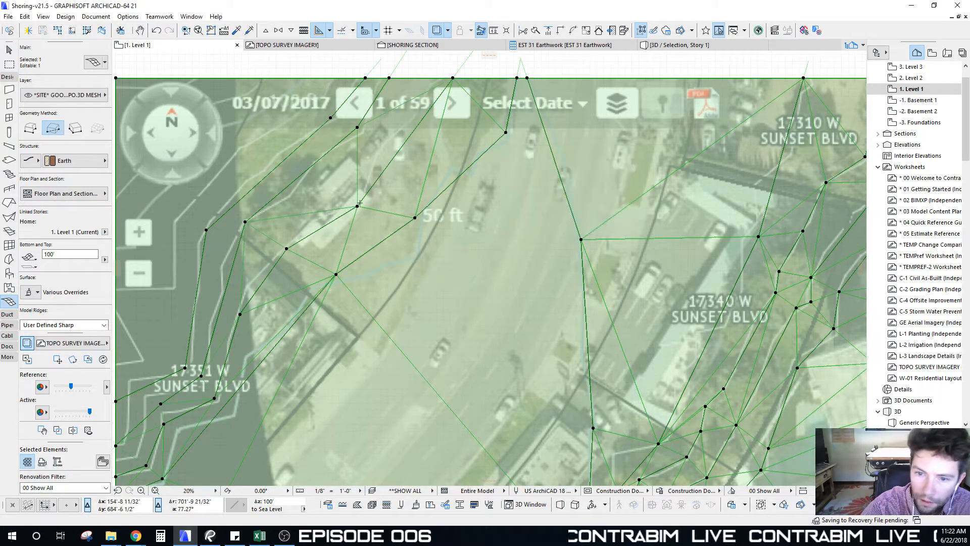
click(357, 128)
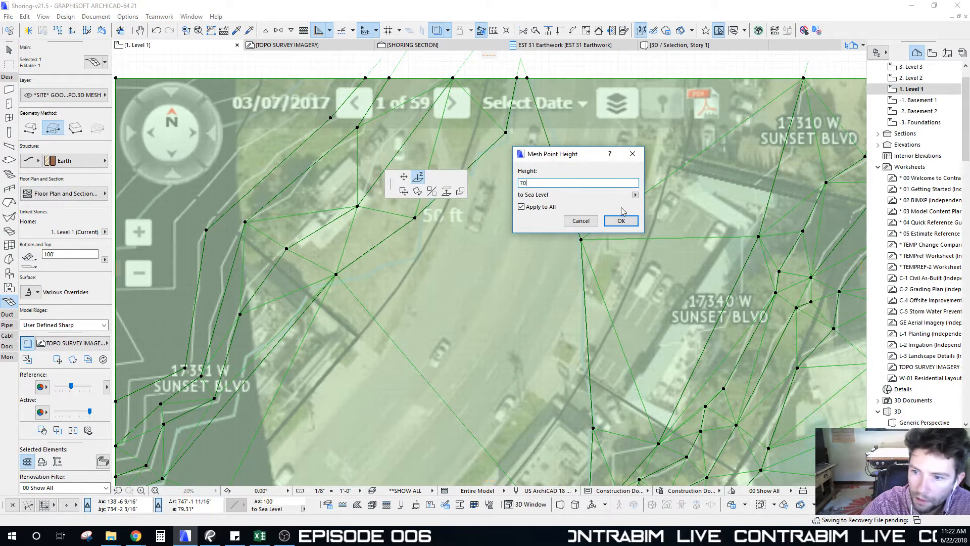
click(621, 220)
click(331, 118)
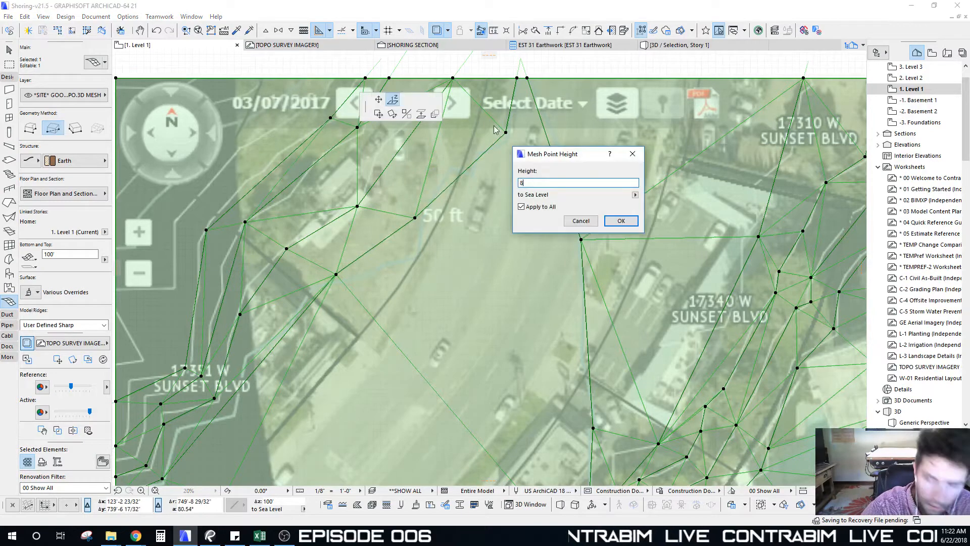
click(621, 221)
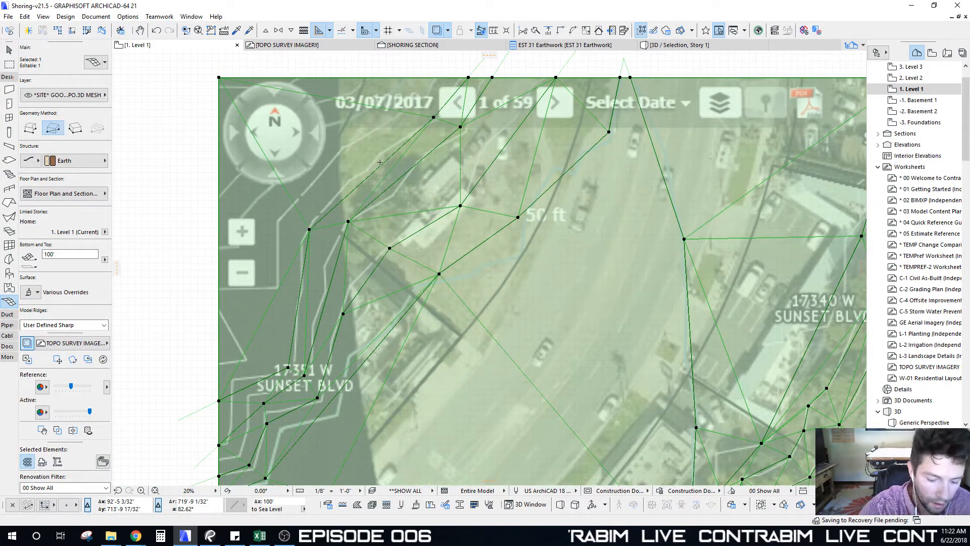
key(F3)
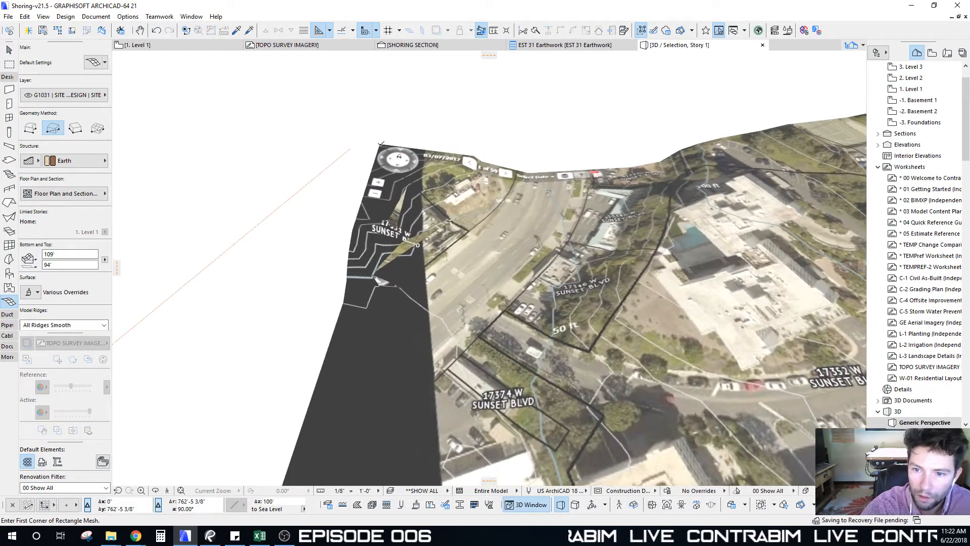
Orbit and zoom the 3D terrain toward the dark triangular fold near Sunset Blvd
shift+click(381, 143)
click(381, 143)
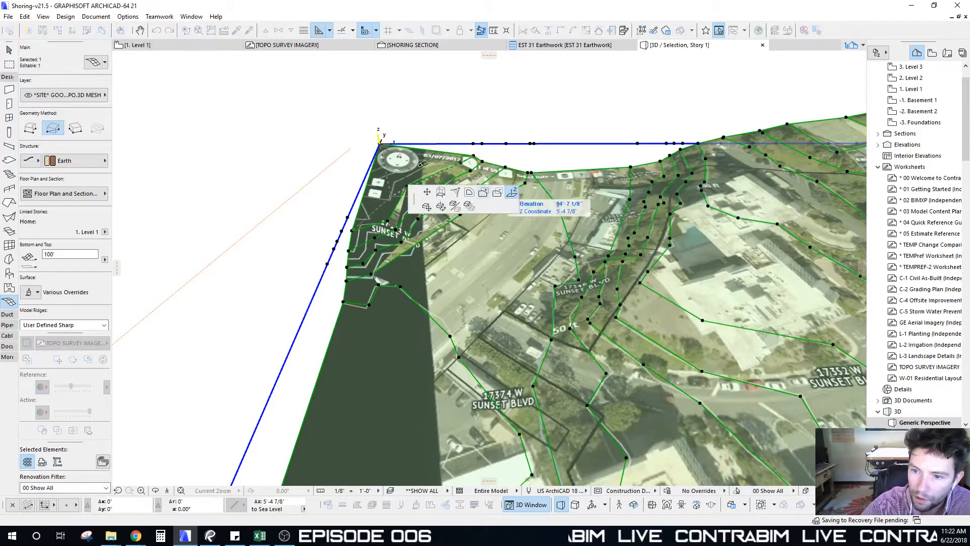
key(Escape)
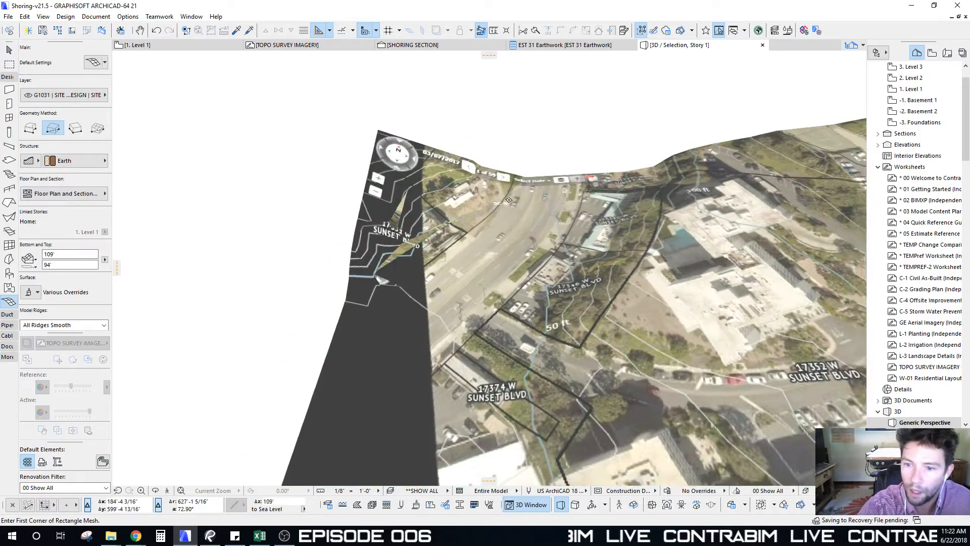
scroll(447, 171, down, 6)
shift+middle_drag(448, 171, 326, 109)
scroll(607, 323, up, 3)
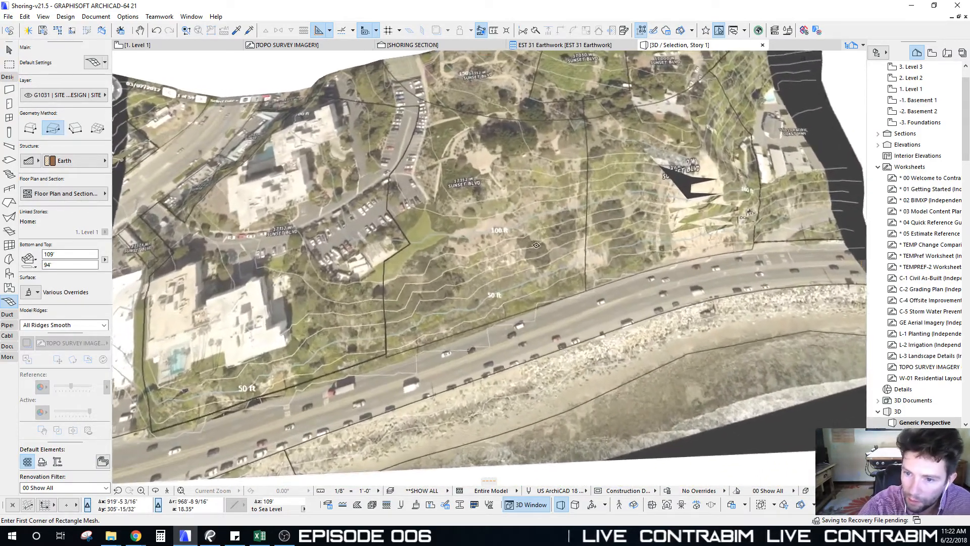
shift+middle_drag(606, 323, 434, 243)
scroll(507, 178, up, 4)
shift+click(486, 251)
scroll(566, 274, up, 1)
Move the excavation mesh's corner nodes on the dark patch, undoing and redoing the last edit
shift+drag(434, 243, 438, 253)
scroll(458, 273, up, 2)
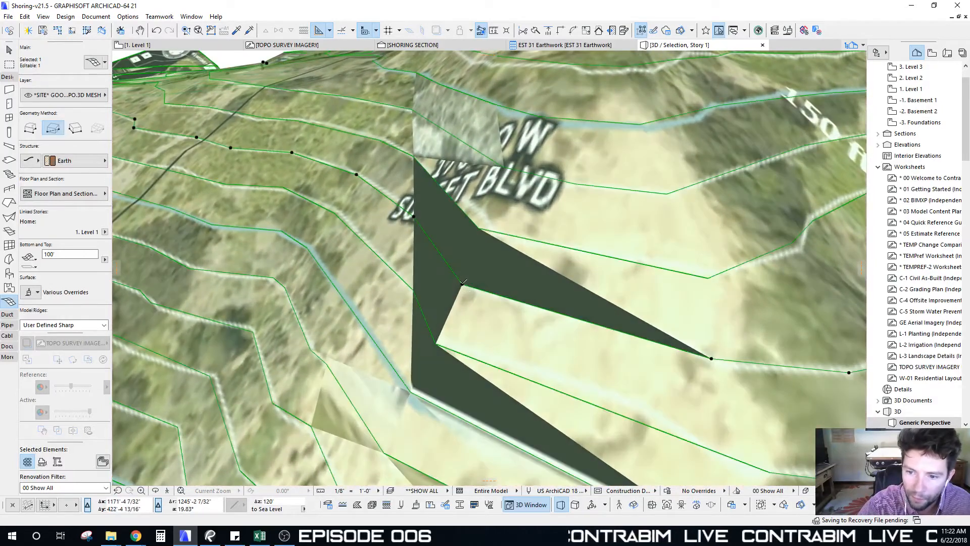
click(463, 284)
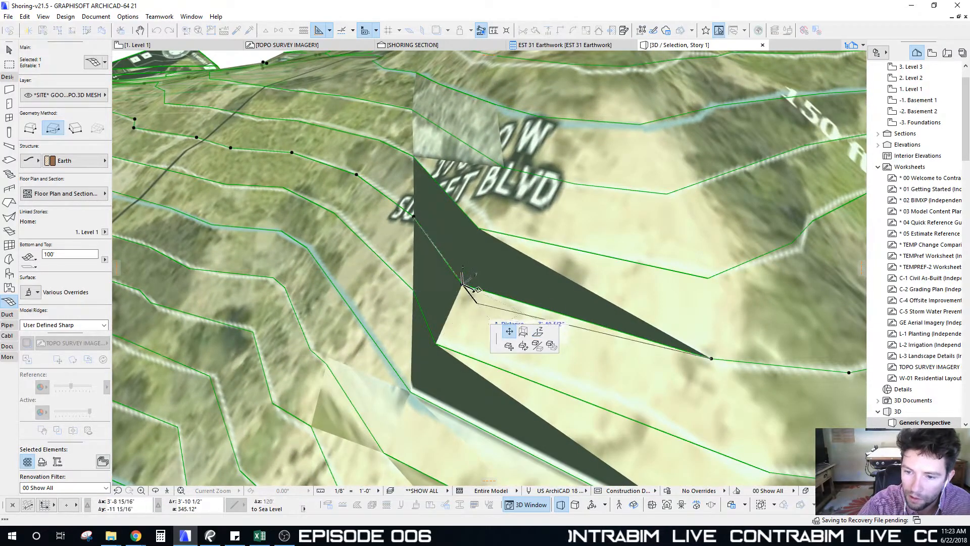
click(476, 294)
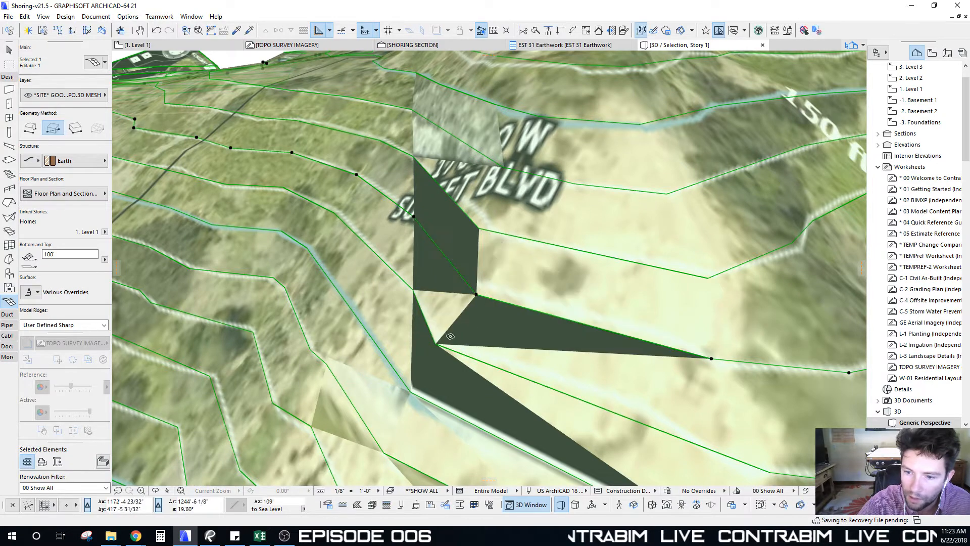
click(438, 344)
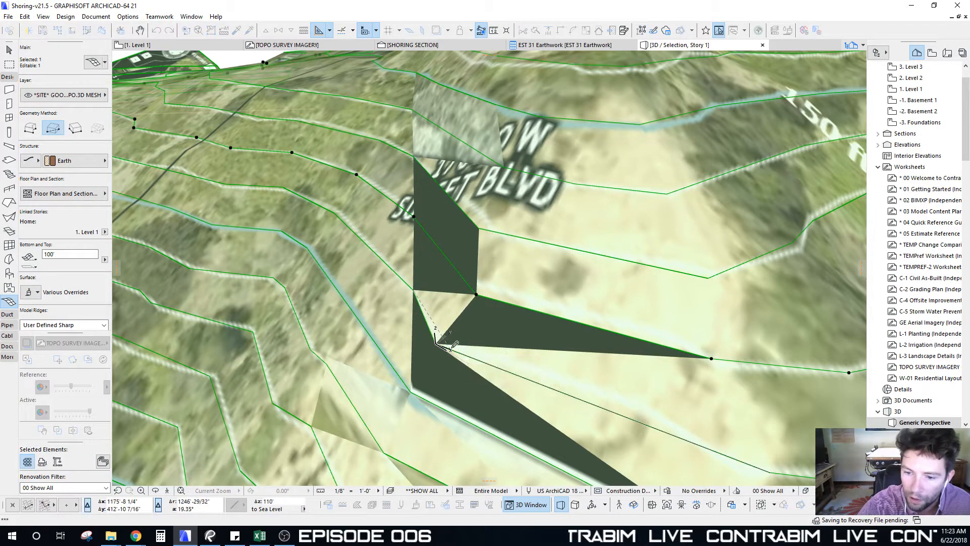
click(451, 350)
click(452, 350)
click(455, 344)
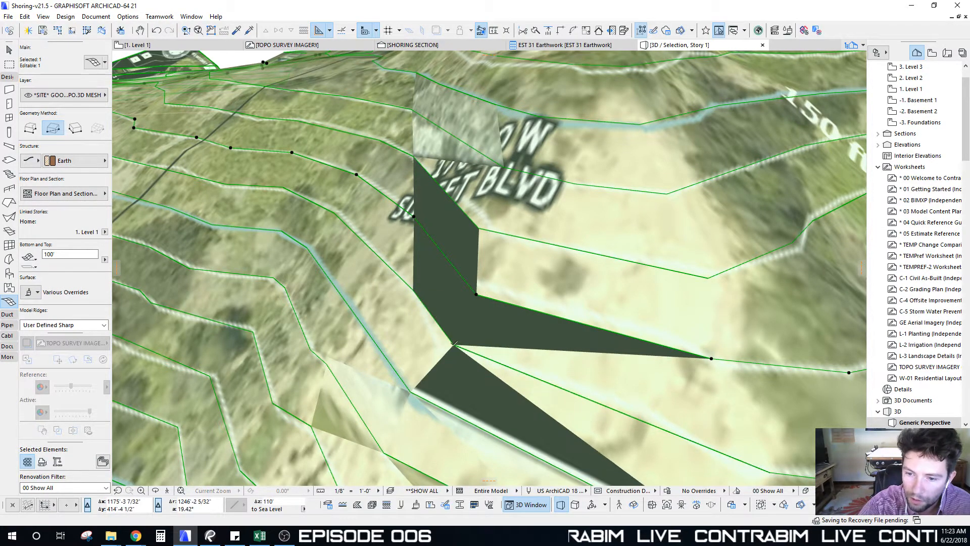
middle_drag(534, 295, 536, 288)
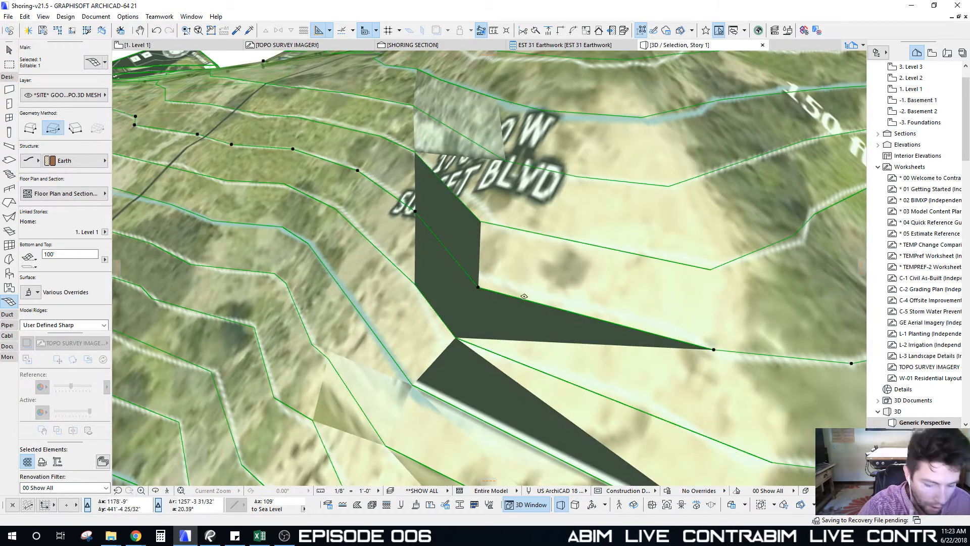
key(ctrl+z)
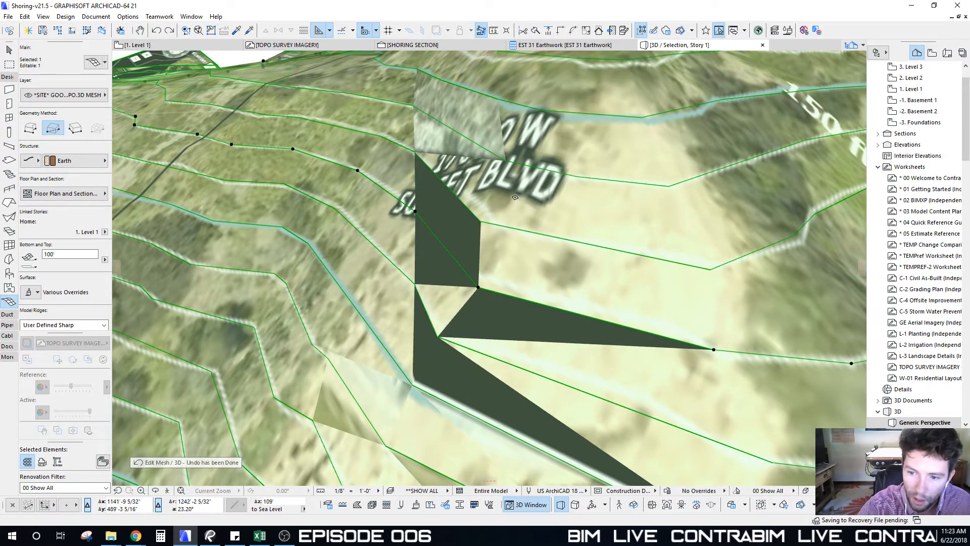
key(ctrl+z)
Deselect the mesh, review the terrain from a low side view, then return to the floor plan
key(Escape)
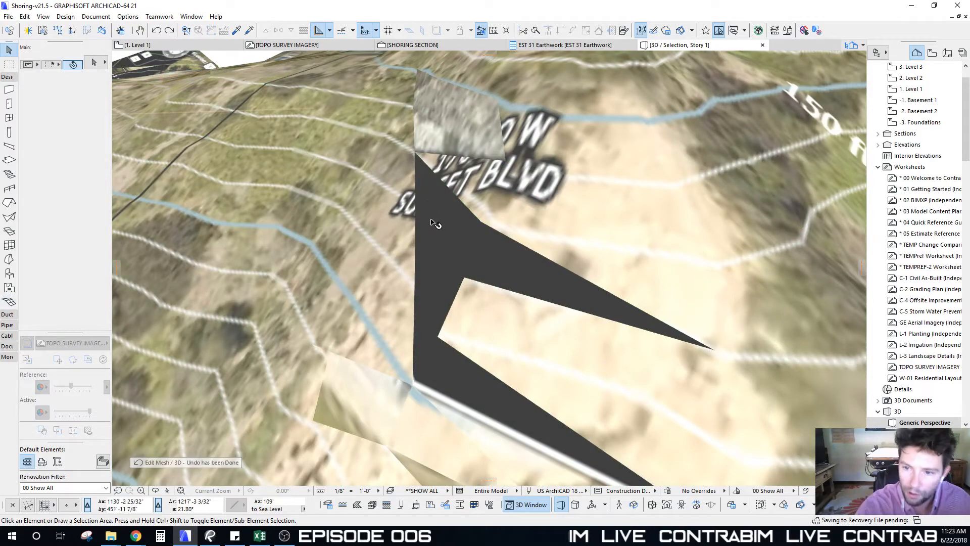
scroll(435, 223, down, 10)
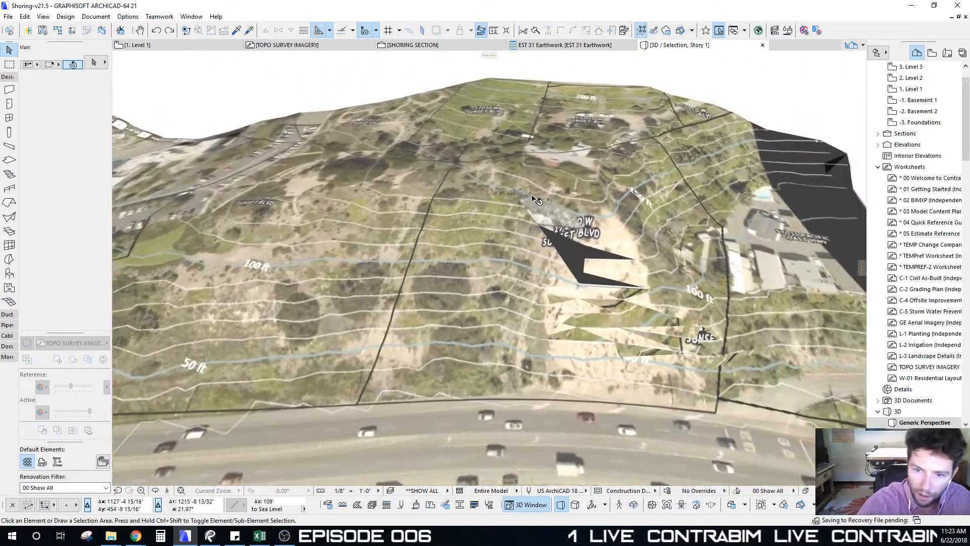
scroll(536, 200, down, 10)
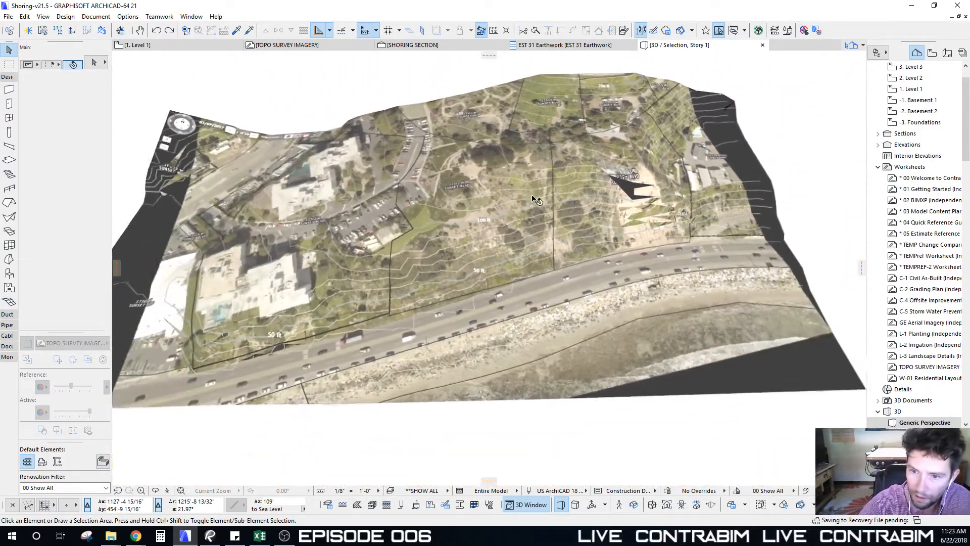
scroll(532, 196, down, 3)
shift+middle_drag(421, 208, 346, 119)
middle_drag(662, 252, 444, 251)
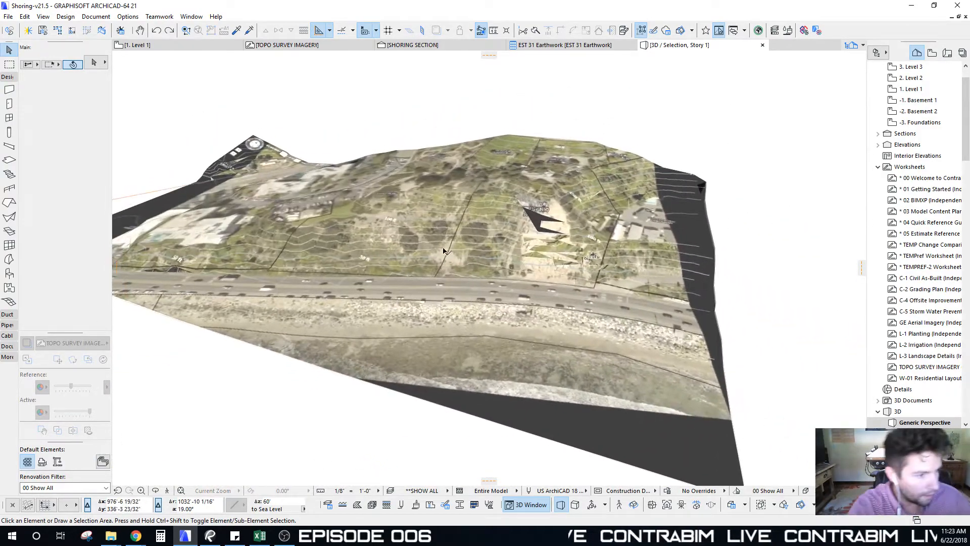
key(F2)
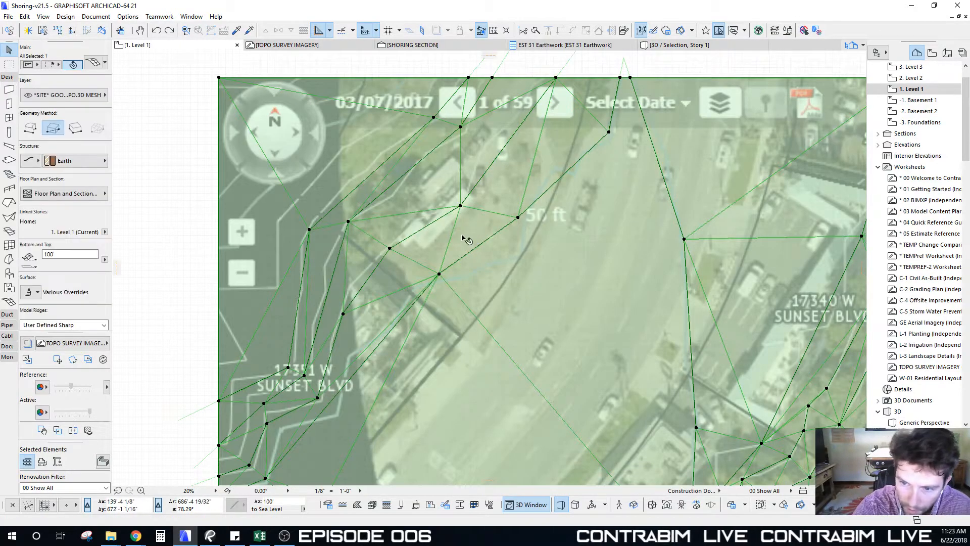
Navigate the plan to the drawing notes area and select the Part 1 agenda text
key(Escape)
scroll(530, 257, down, 6)
middle_drag(657, 310, 376, 193)
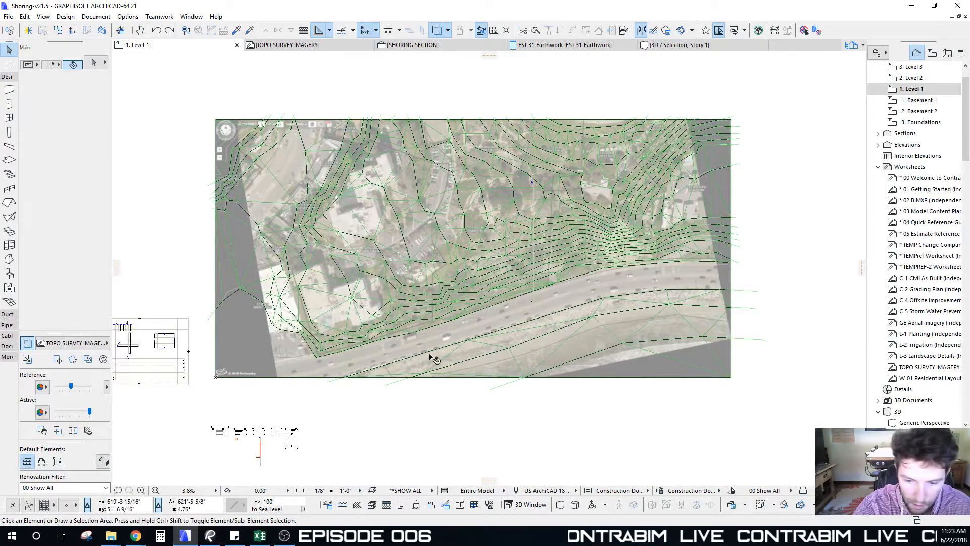
scroll(455, 257, up, 1)
middle_drag(321, 357, 587, 184)
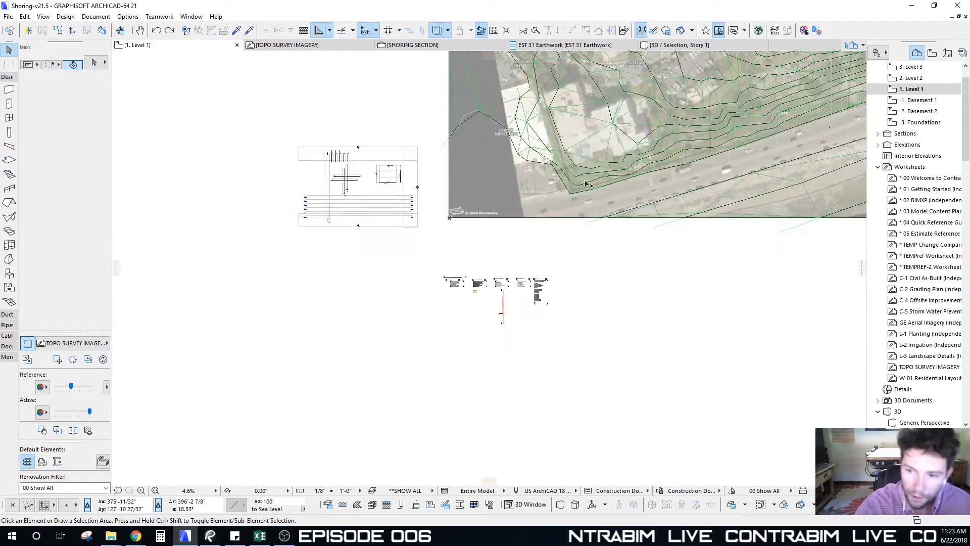
scroll(475, 298, up, 10)
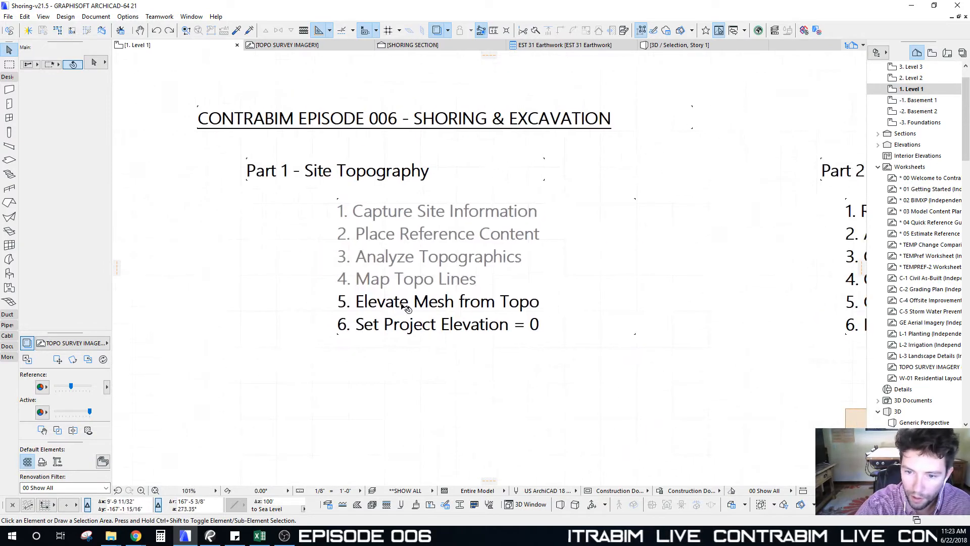
click(430, 302)
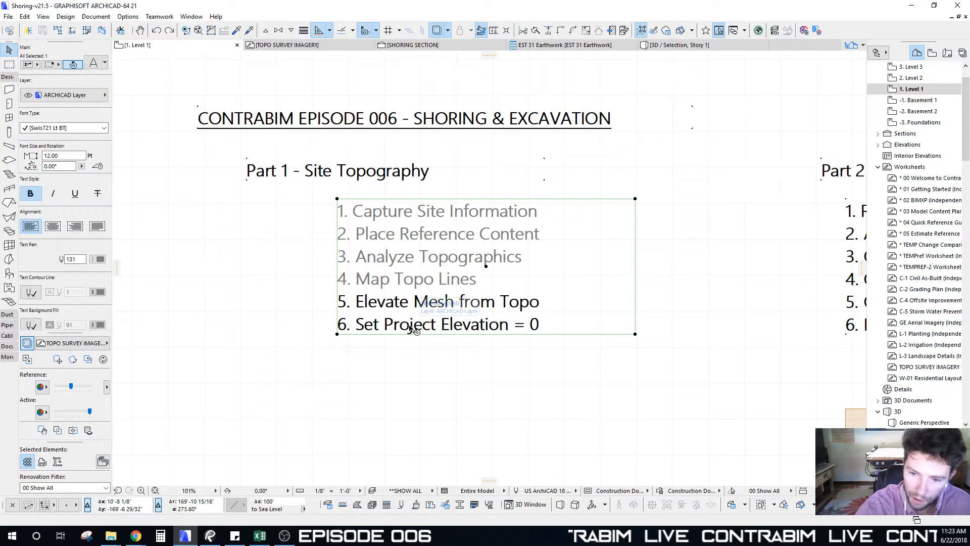
key(Escape)
click(522, 328)
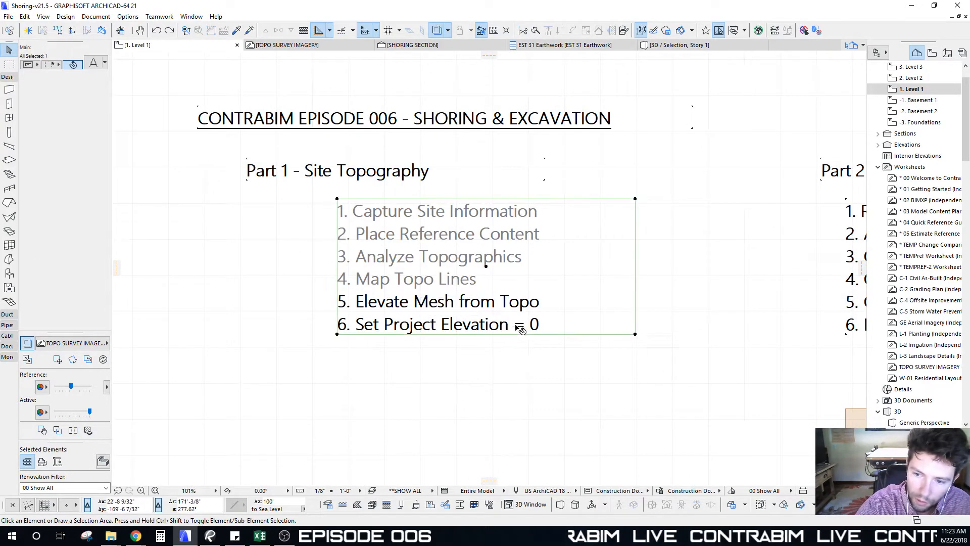
Move to the Part 2 - Excavation Volume agenda and select the small square mesh below it
scroll(412, 300, down, 2)
middle_drag(430, 299, 207, 249)
key(Escape)
scroll(465, 167, up, 5)
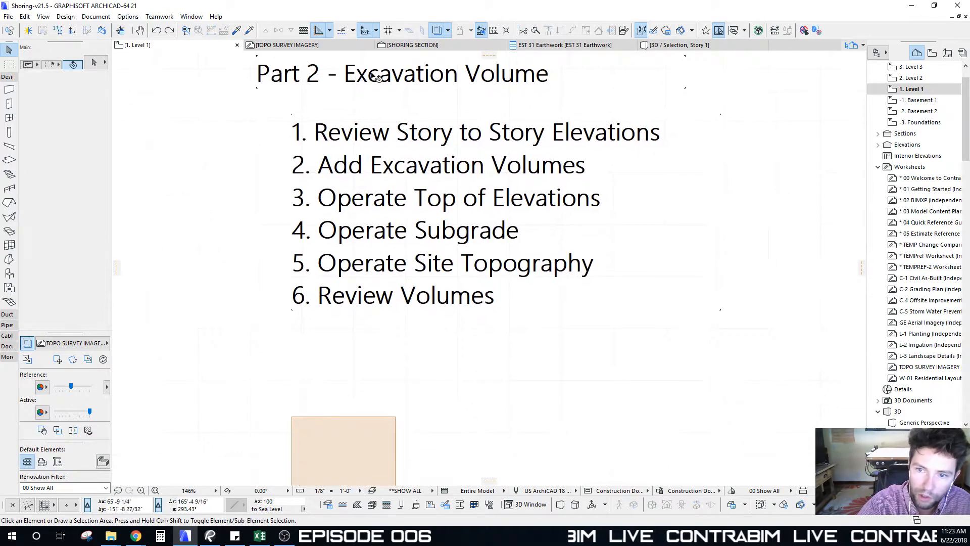
scroll(372, 81, down, 2)
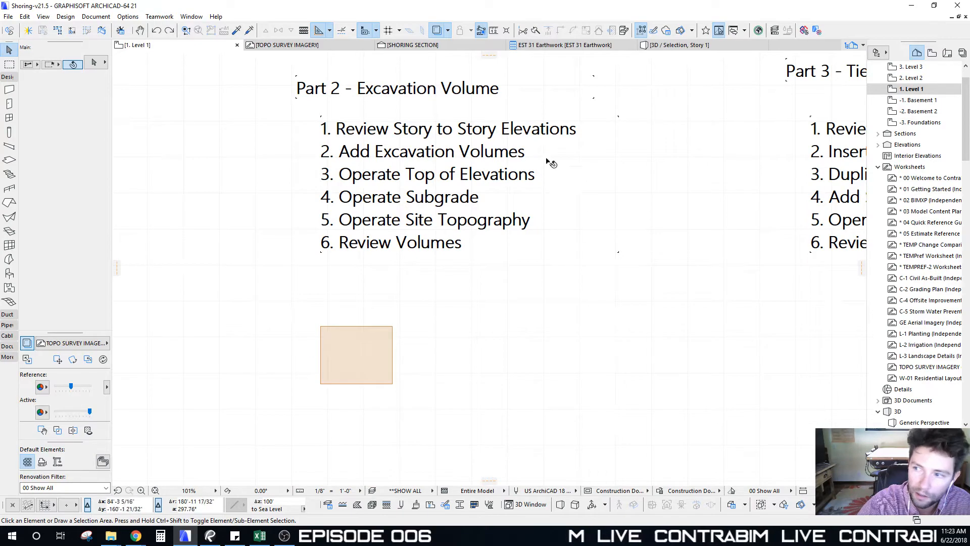
middle_drag(414, 159, 434, 173)
middle_drag(384, 304, 392, 292)
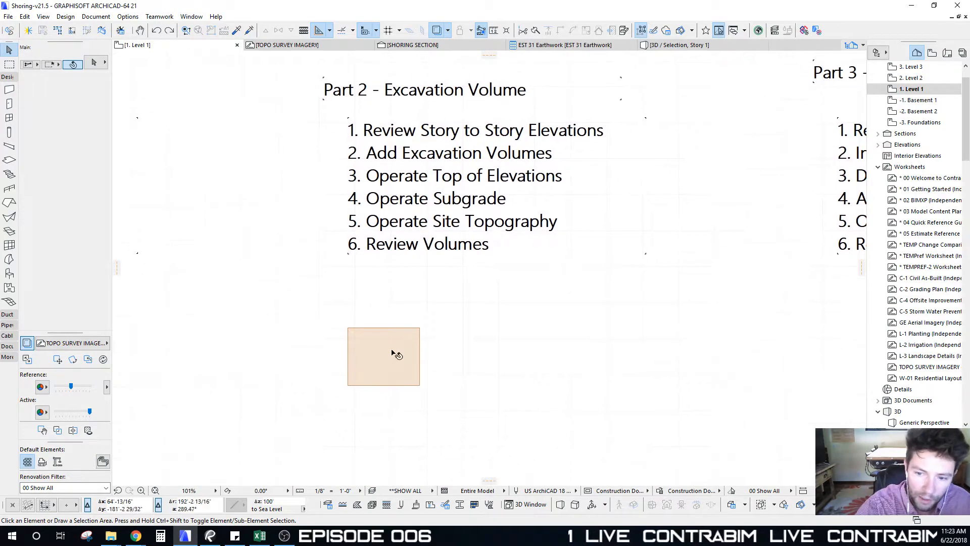
click(395, 354)
Link the mesh elevations so the Earth mesh spans 15' to 0'
middle_drag(376, 335, 379, 319)
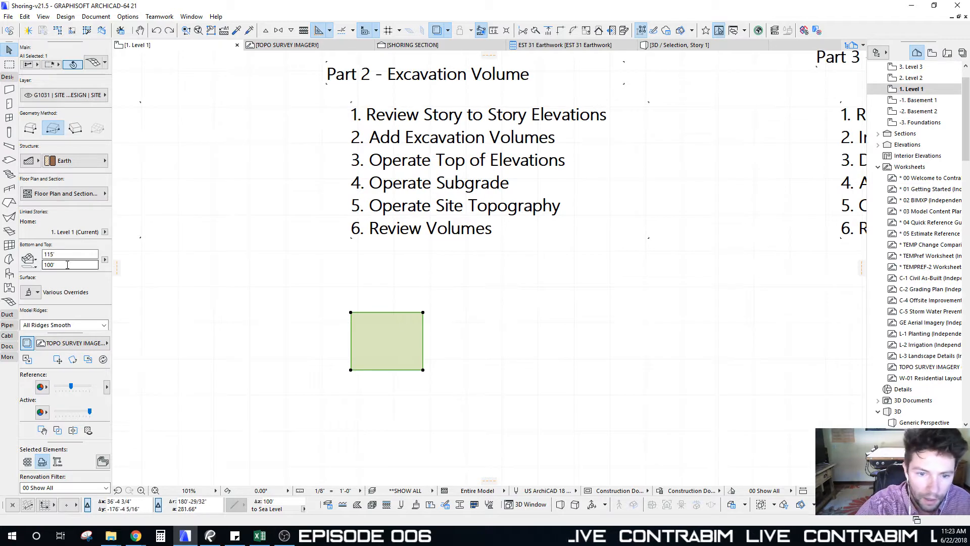
click(103, 261)
click(136, 279)
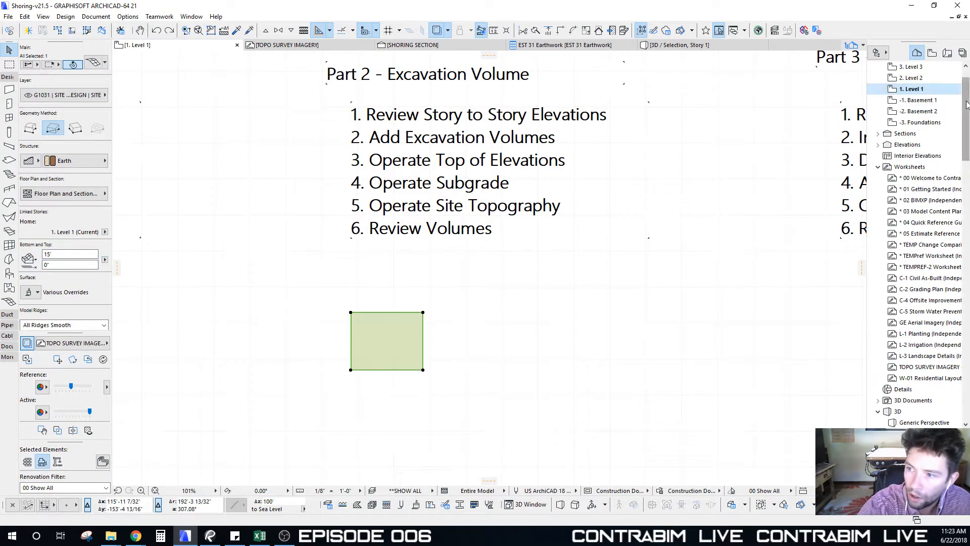
Drag a copy of the square Earth mesh (Ctrl+D) to the target spot on the site
scroll(920, 101, up, 1)
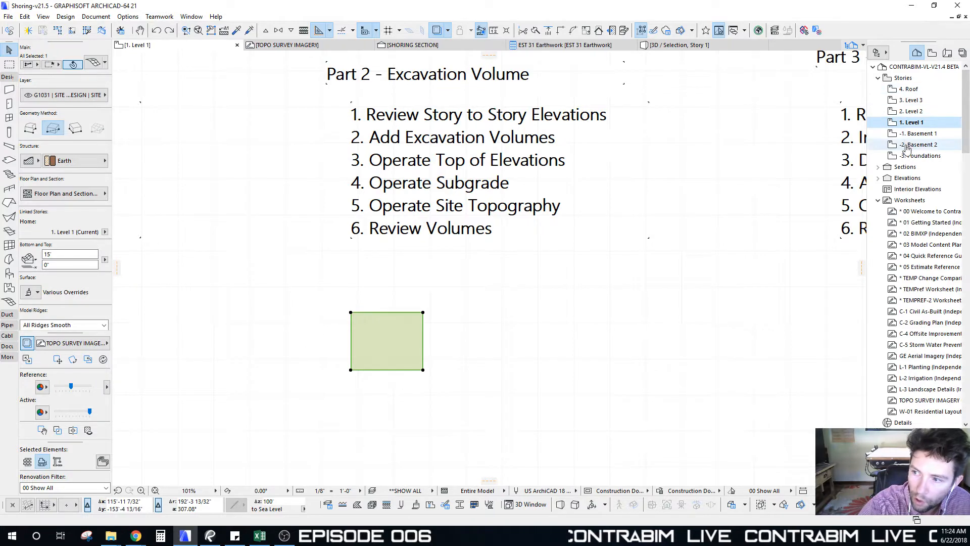
middle_drag(500, 286, 501, 282)
middle_drag(440, 331, 434, 345)
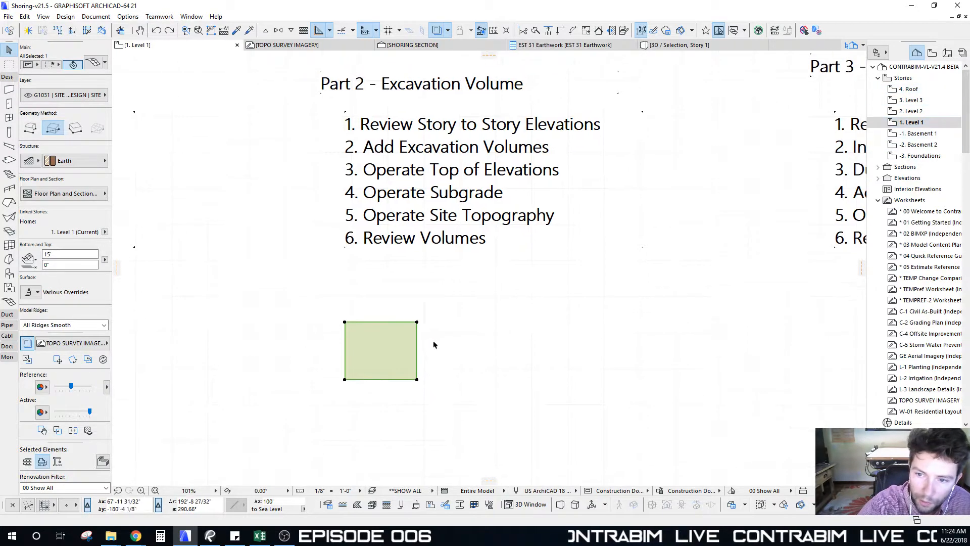
middle_drag(408, 250, 410, 247)
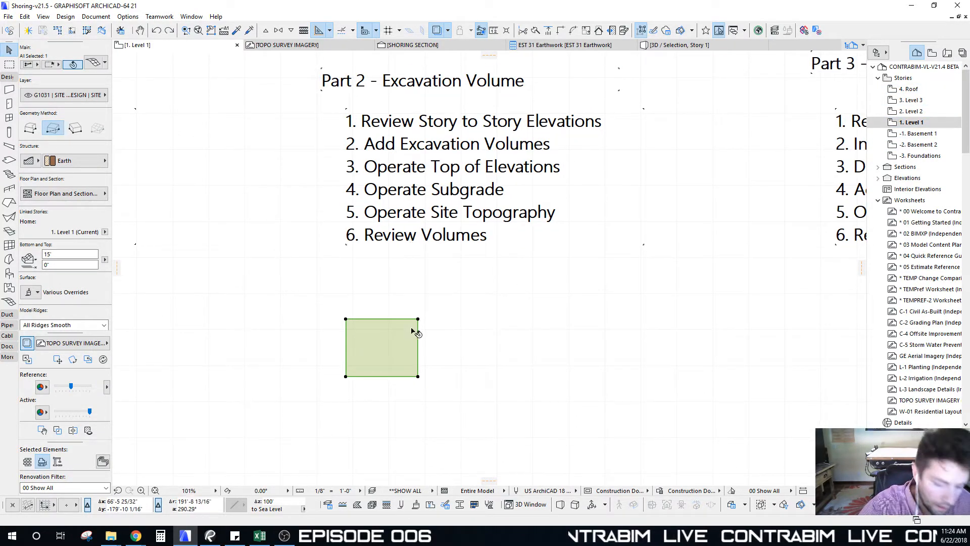
key(ctrl+d)
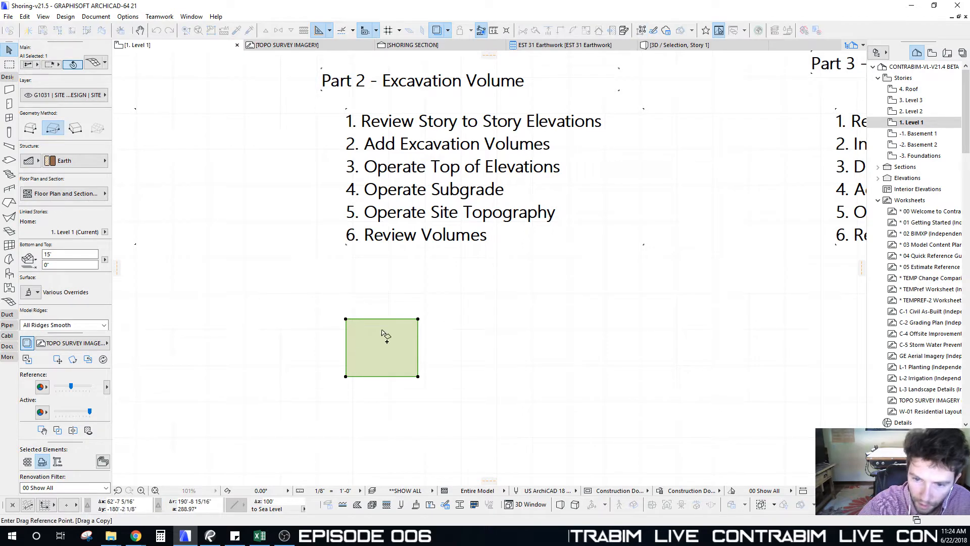
click(418, 320)
scroll(386, 352, down, 10)
middle_drag(608, 246, 426, 358)
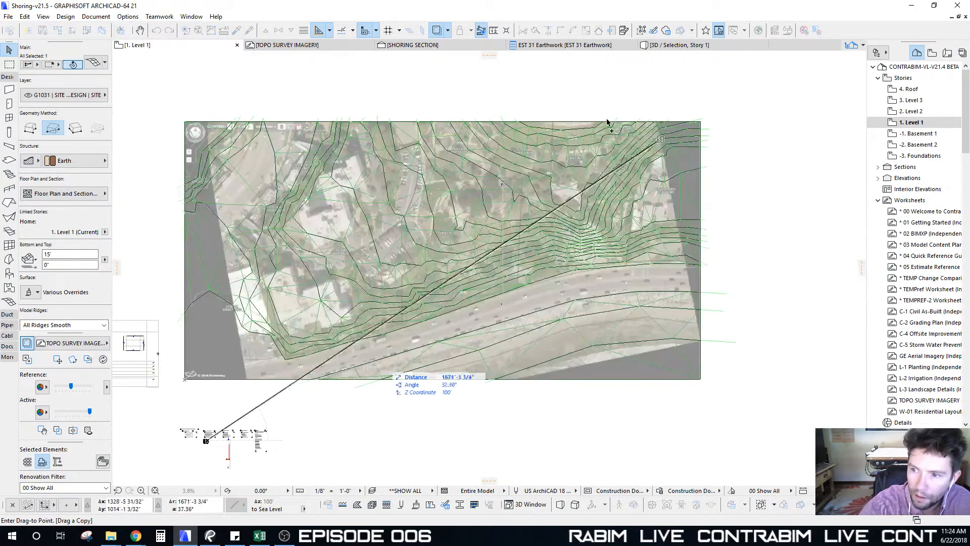
middle_drag(523, 228, 516, 236)
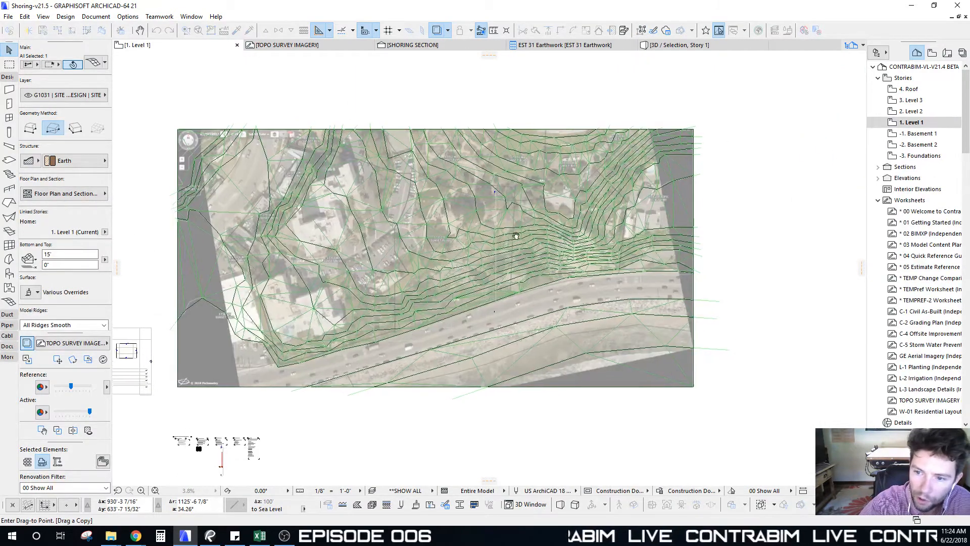
scroll(460, 266, up, 3)
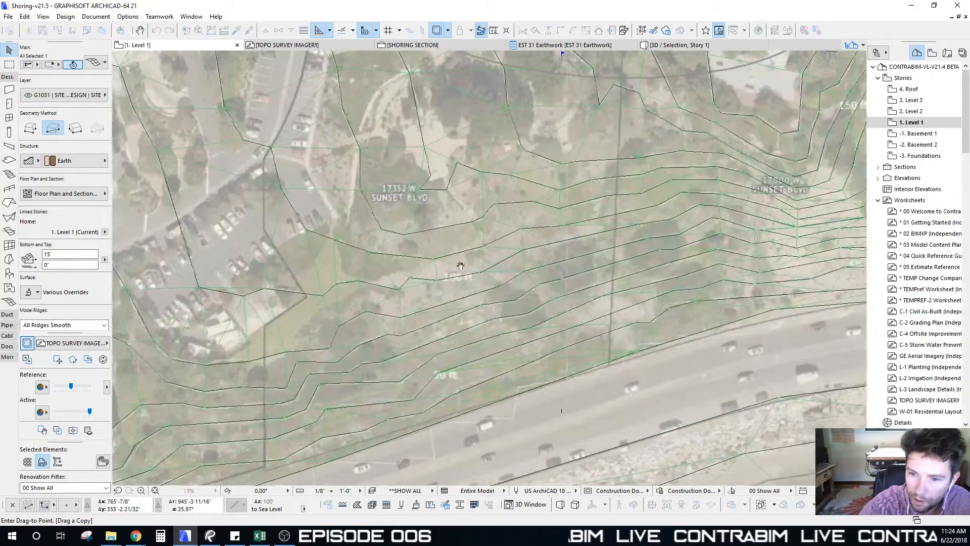
middle_drag(461, 266, 455, 267)
middle_drag(500, 170, 461, 191)
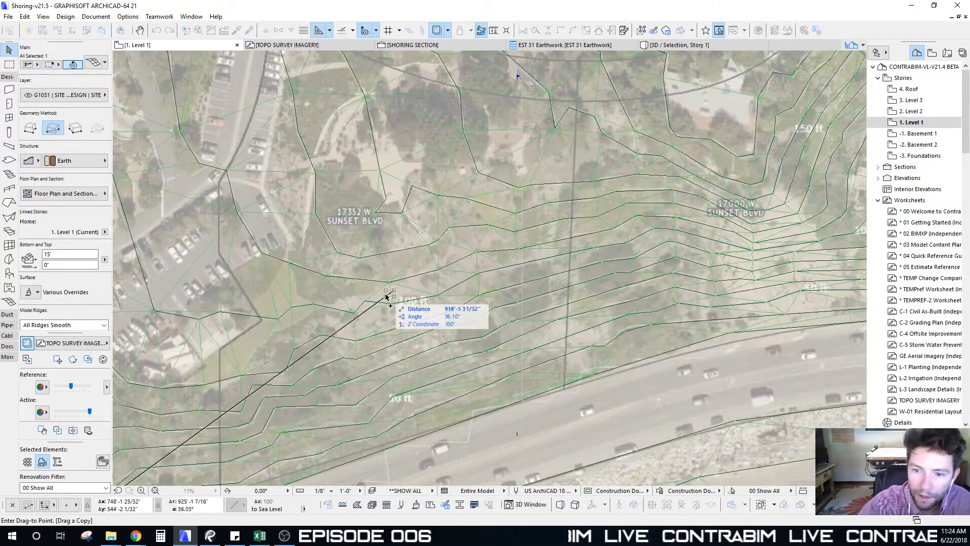
scroll(290, 329, up, 3)
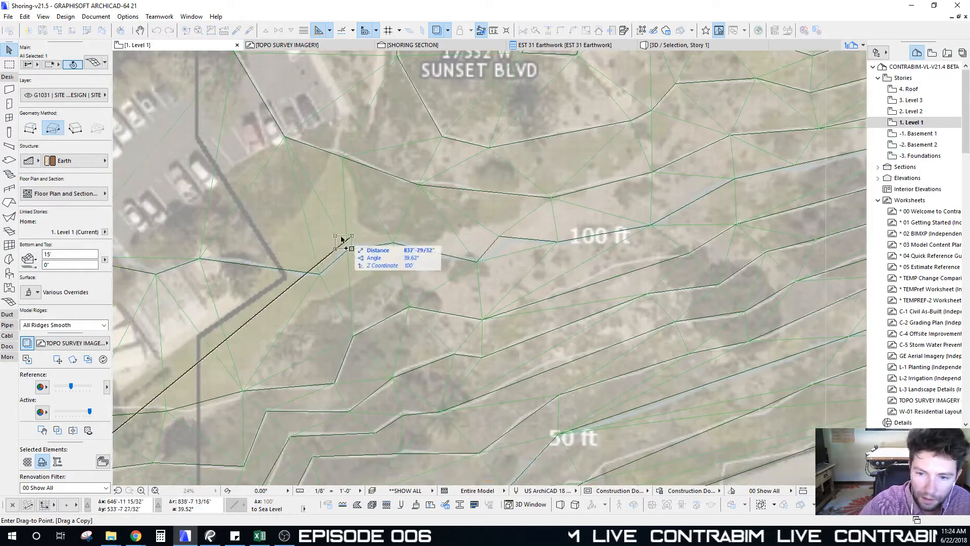
click(319, 261)
Offset the copied mesh's edges outward into a large rectangle over the lot
click(321, 268)
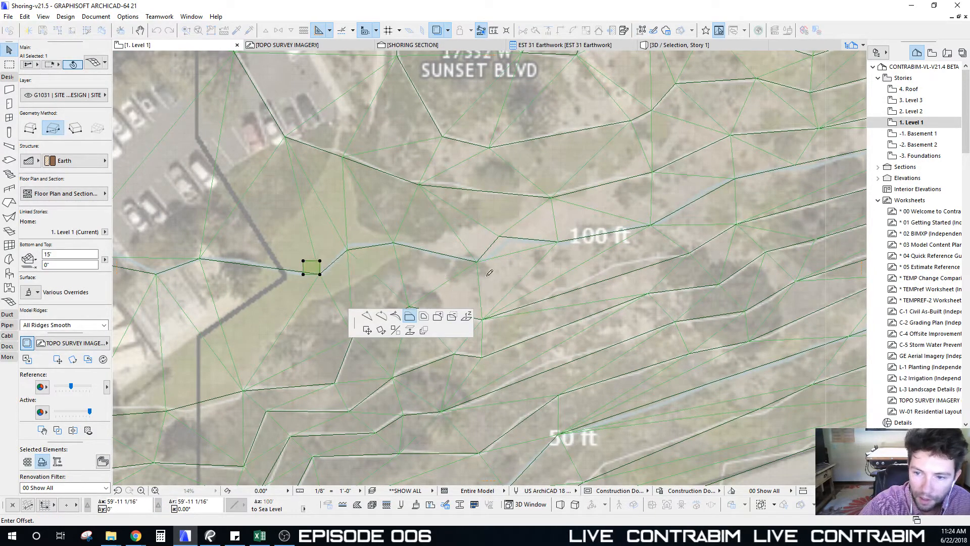
scroll(349, 273, down, 2)
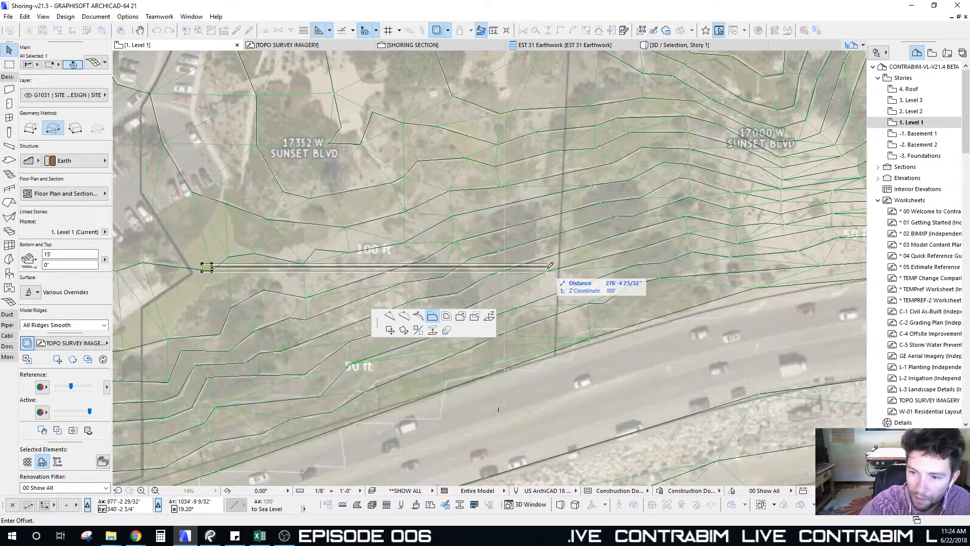
click(550, 265)
click(486, 268)
middle_drag(477, 154, 456, 305)
scroll(444, 185, down, 2)
middle_drag(412, 222, 399, 181)
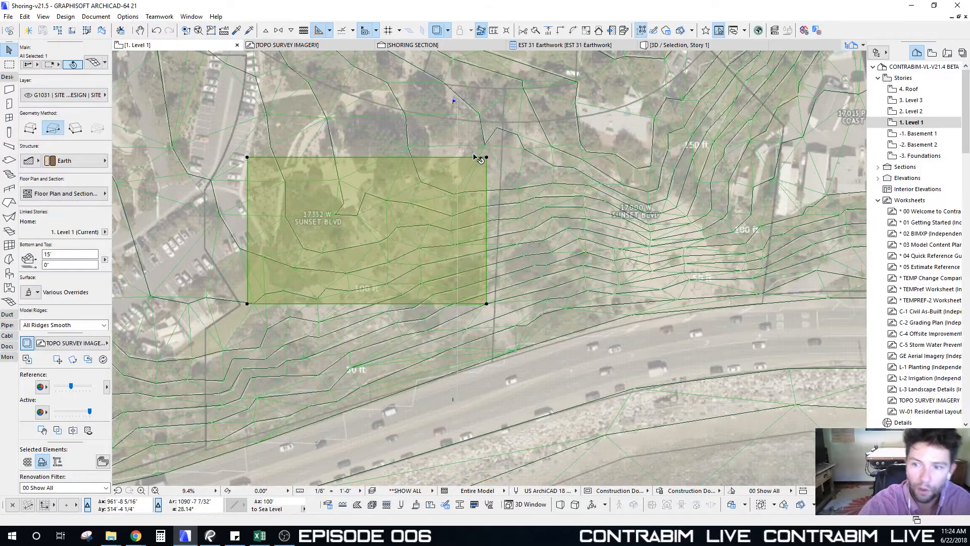
middle_drag(419, 107, 443, 199)
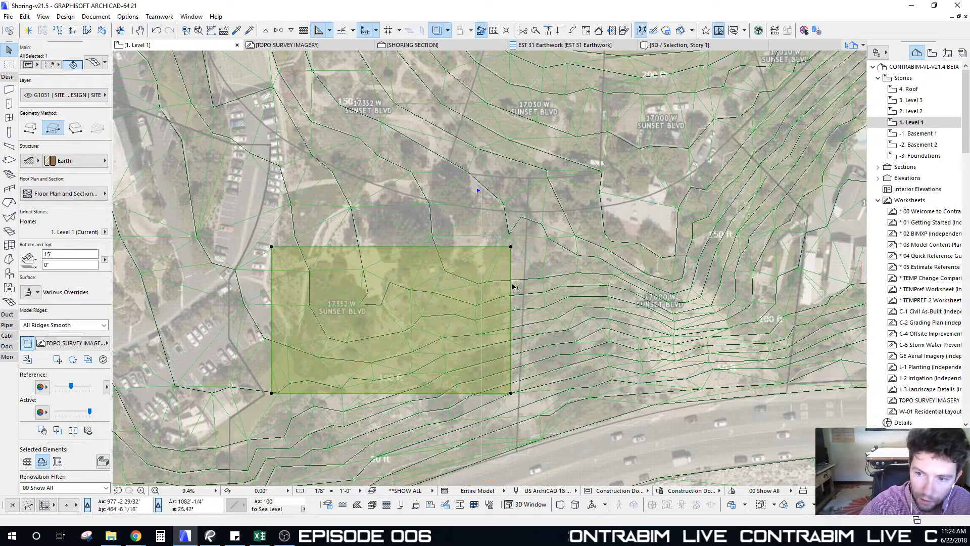
middle_drag(379, 253, 379, 228)
scroll(379, 228, up, 3)
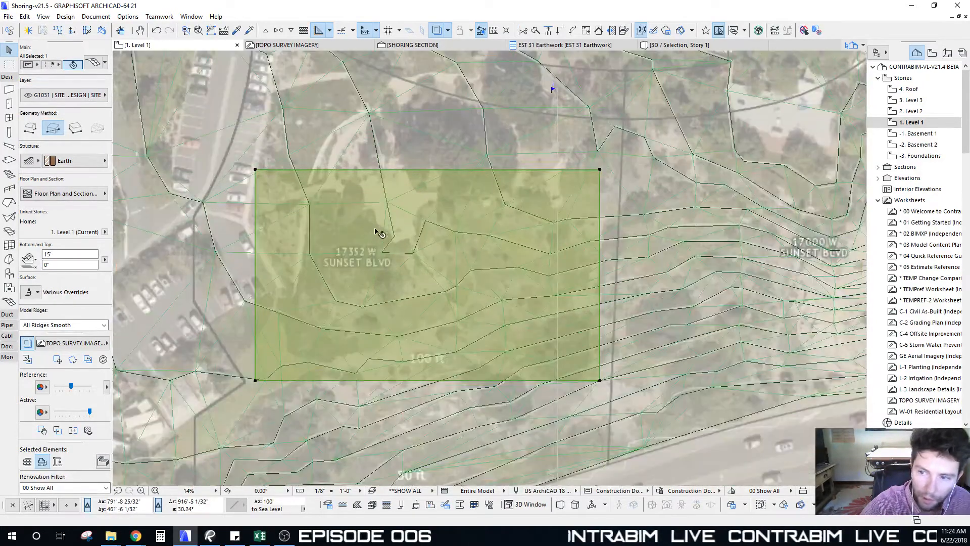
Show the View Map, collapse the 05 | Reports folders and widen the panel
click(932, 52)
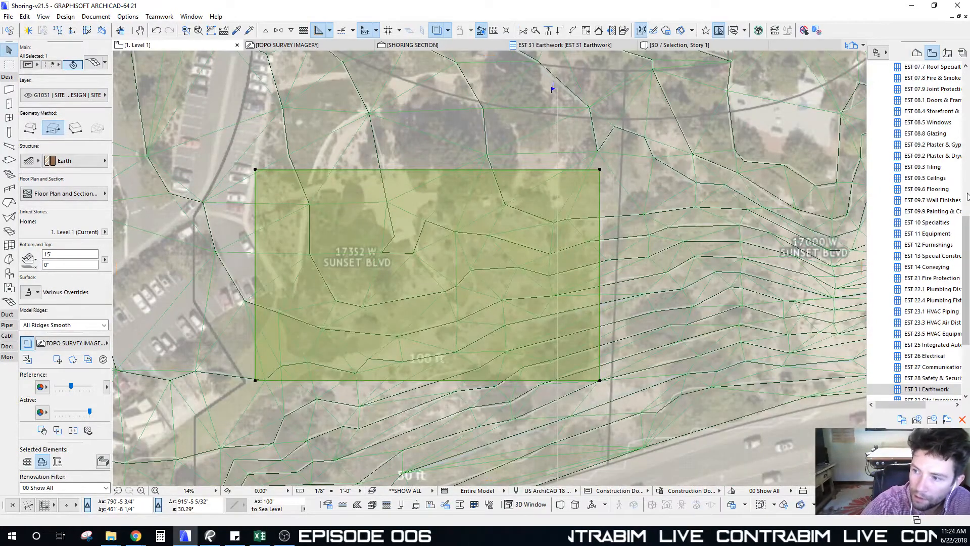
drag(968, 229, 963, 85)
click(888, 145)
click(878, 134)
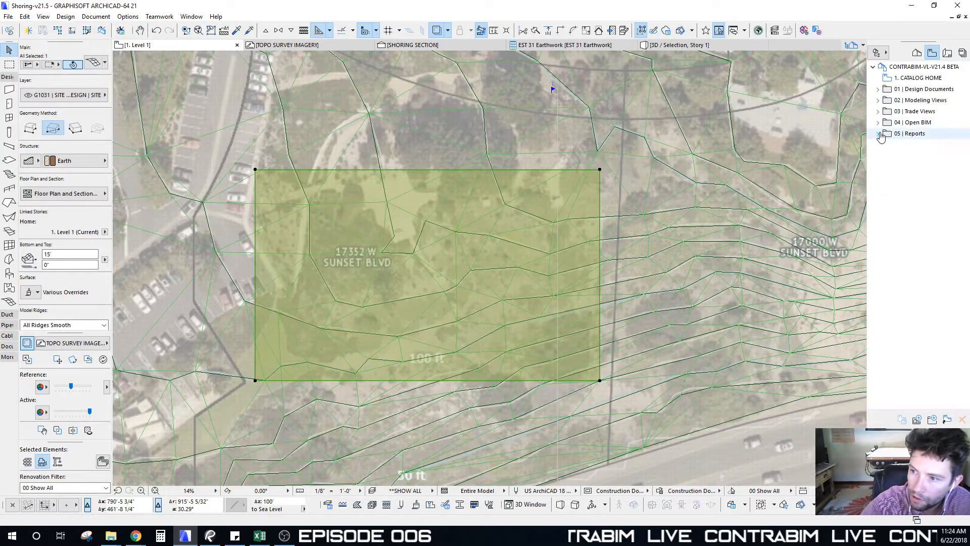
drag(867, 114, 858, 113)
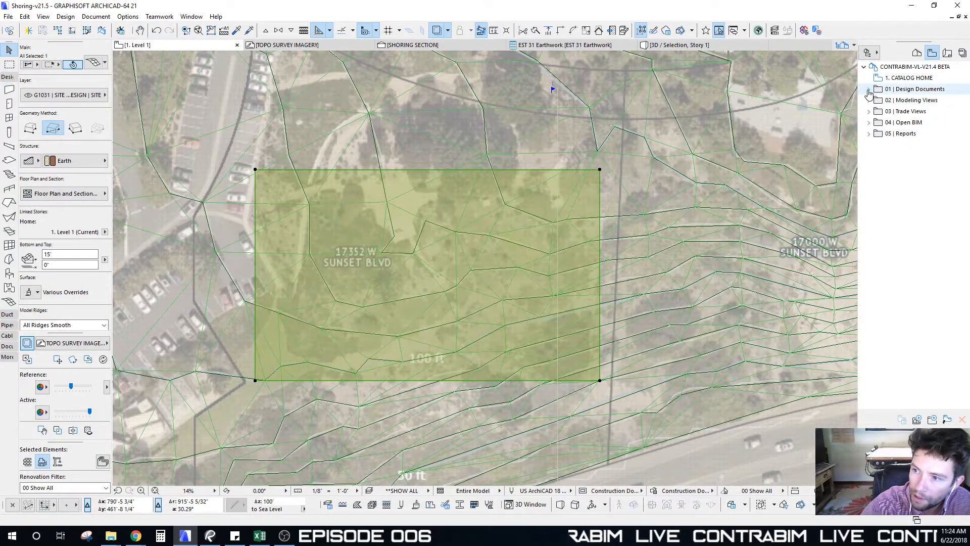
Expand 01 | Design Documents, browsing Structural and Architectural before opening Civil
click(869, 89)
click(875, 123)
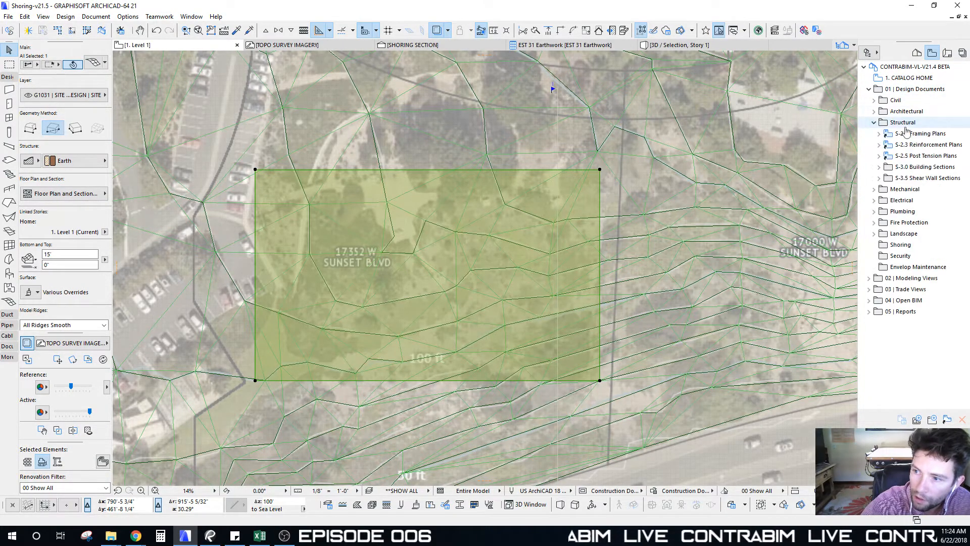
click(879, 134)
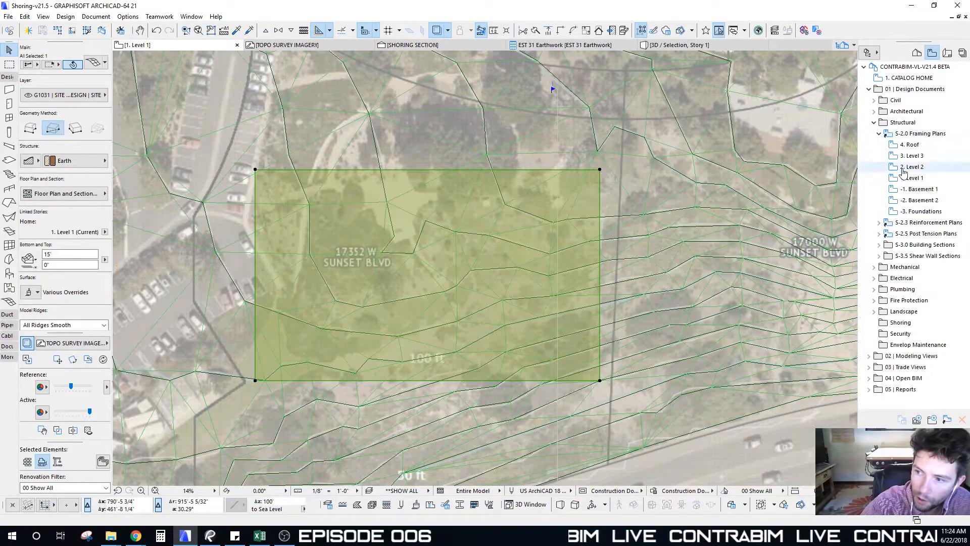
click(880, 135)
click(874, 123)
click(875, 111)
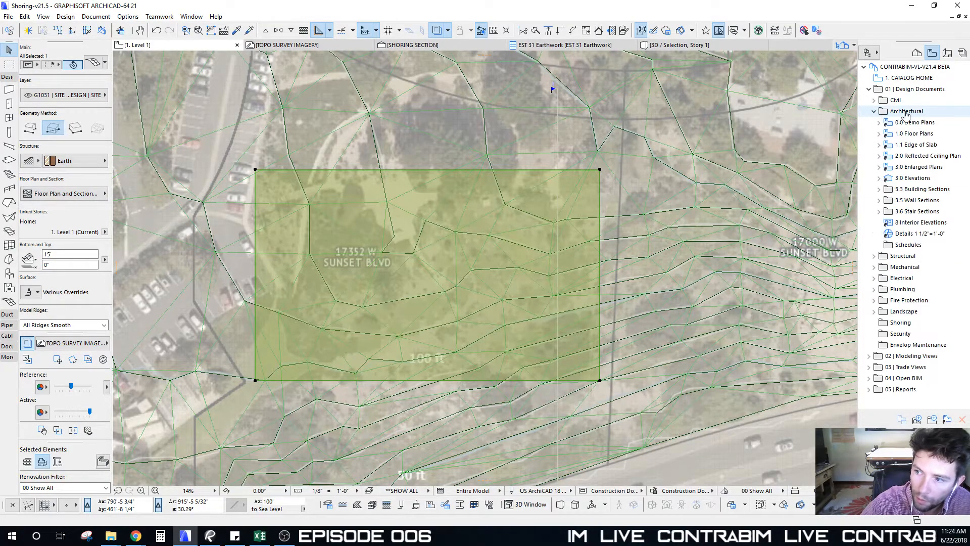
click(874, 111)
click(874, 101)
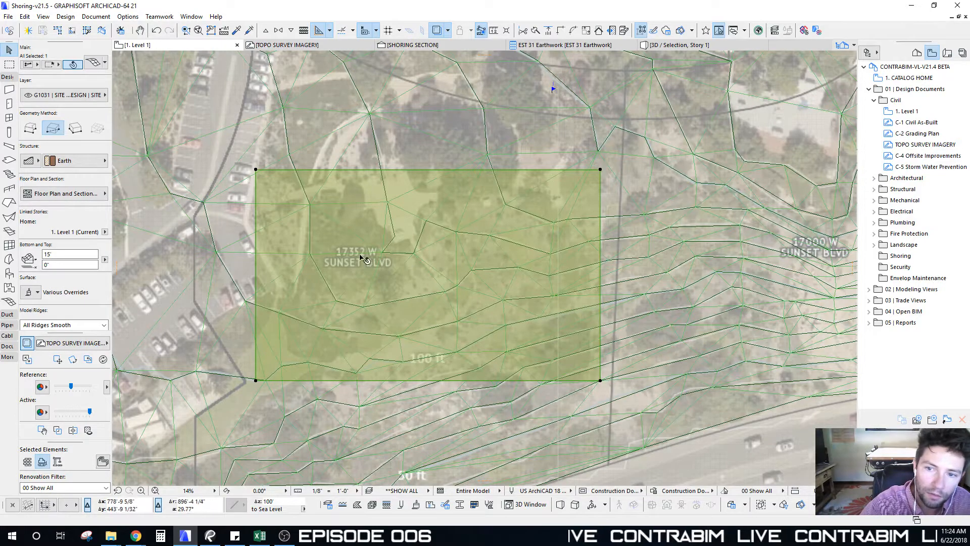
mouse_move(371, 254)
middle_down()
mouse_move(375, 237)
mouse_move(374, 247)
middle_up()
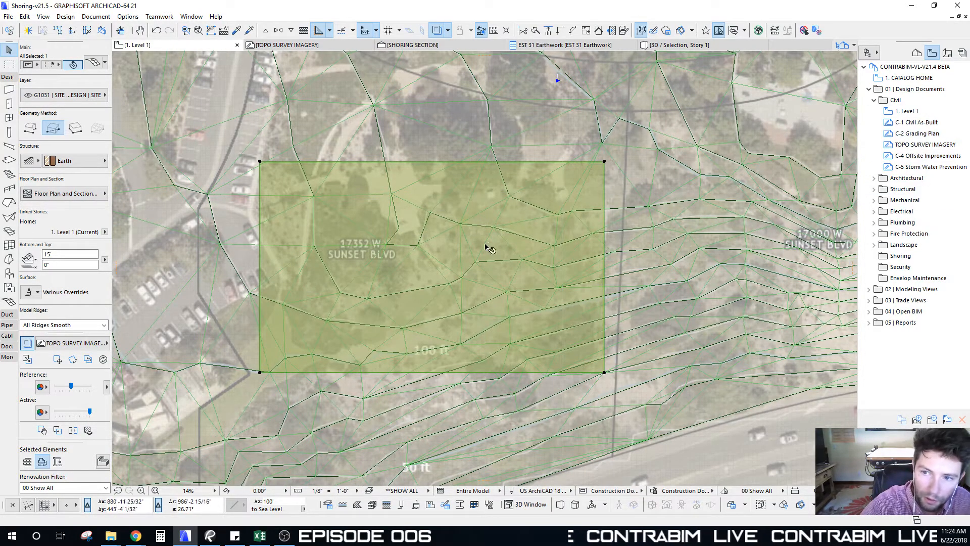
middle_drag(472, 187, 475, 180)
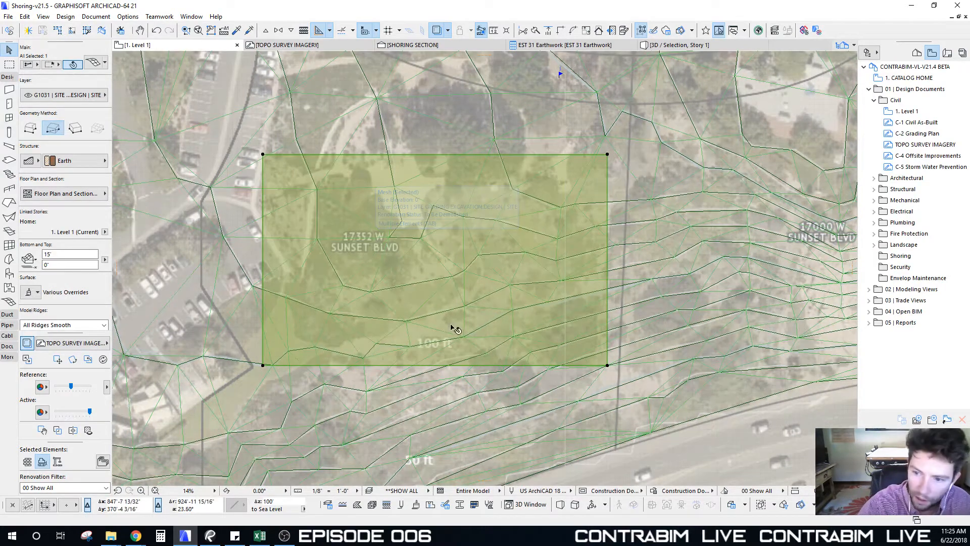
middle_drag(453, 326, 465, 304)
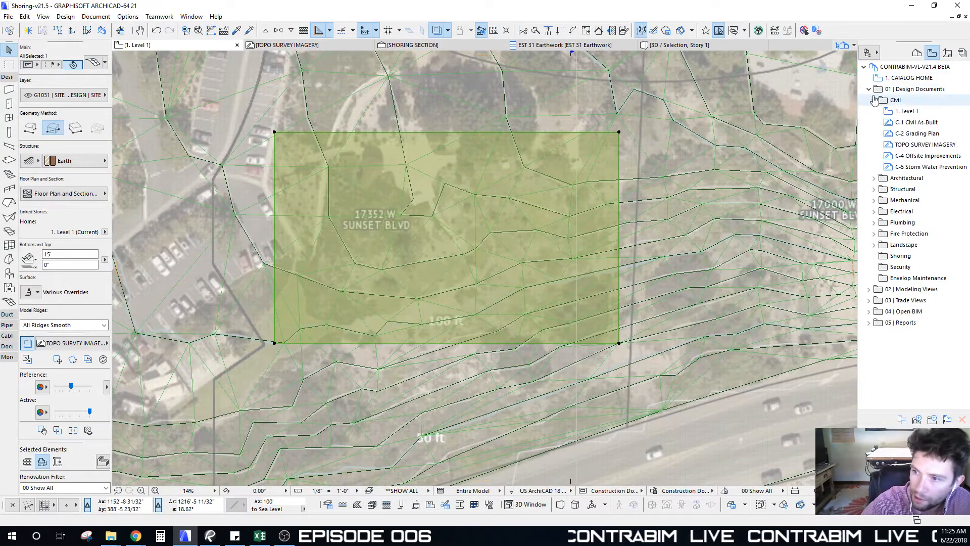
Collapse the Civil and Design Documents view folders and reposition a mesh corner
double_click(896, 100)
click(870, 89)
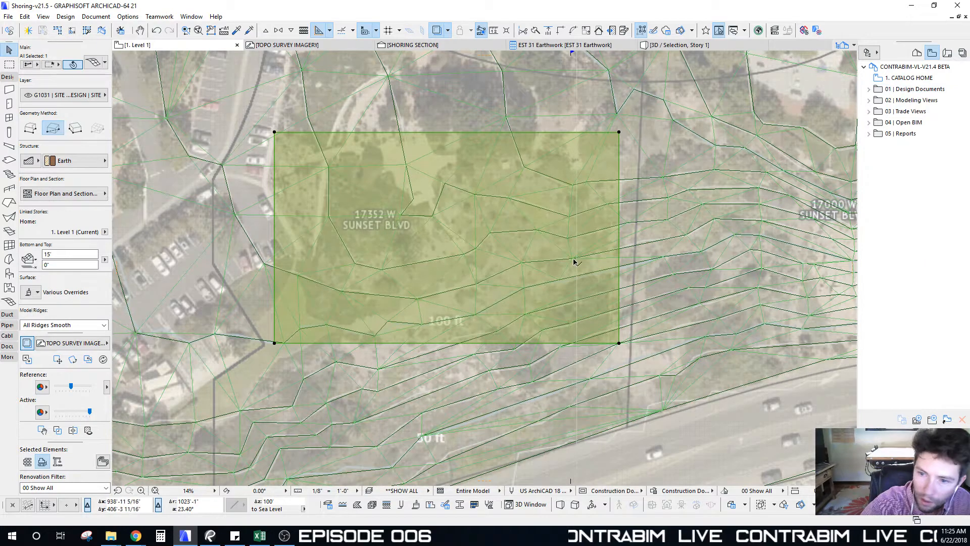
click(620, 343)
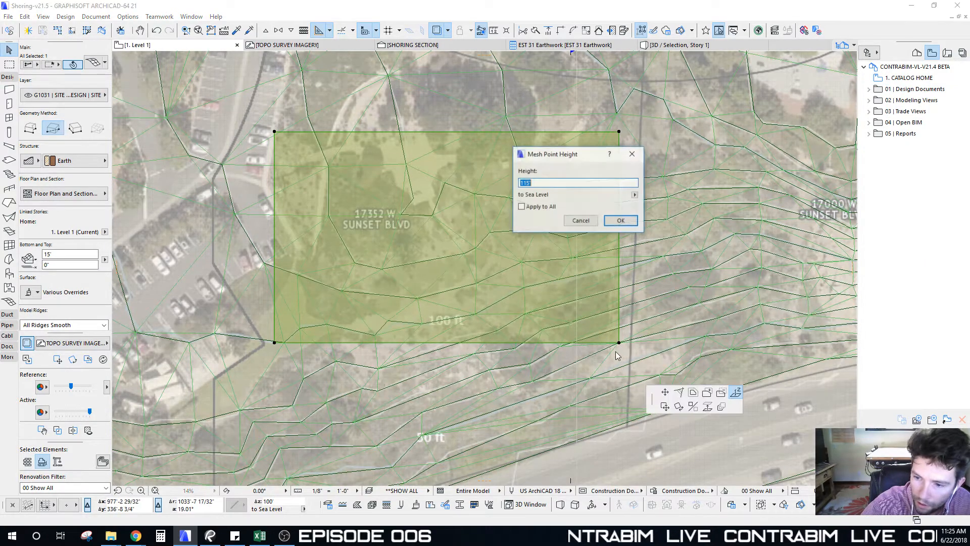
click(577, 218)
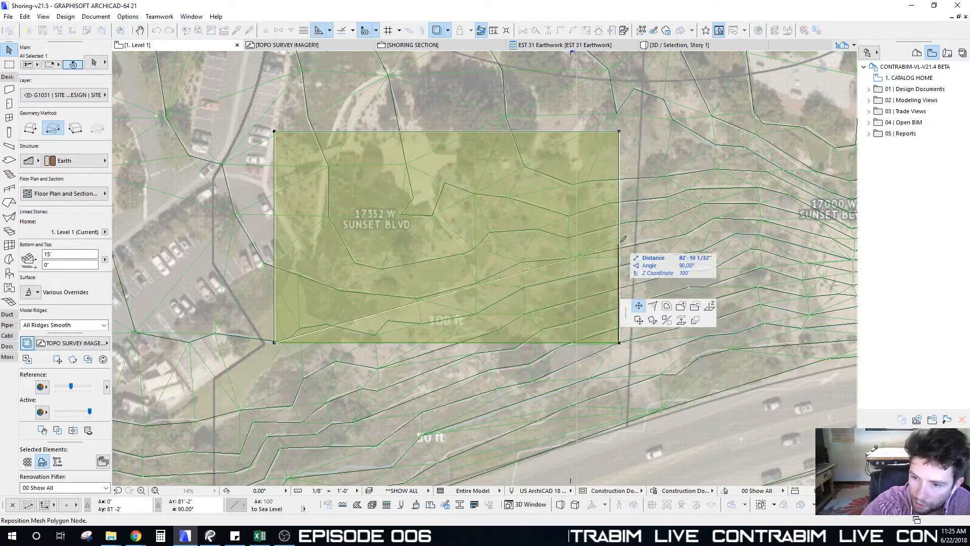
click(620, 275)
middle_drag(351, 353, 408, 313)
Drop the mesh's lower-left corner and push its lower edge slightly further down
click(330, 303)
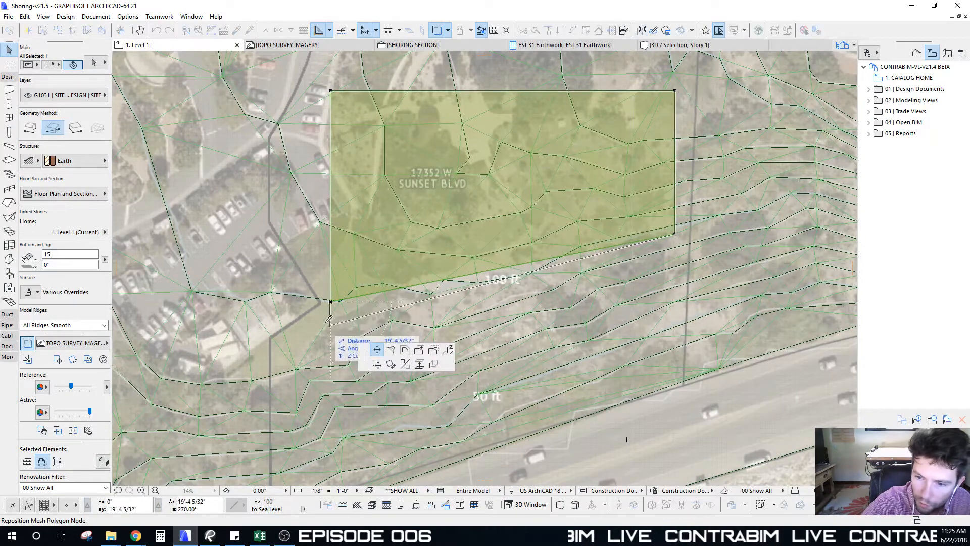
click(331, 316)
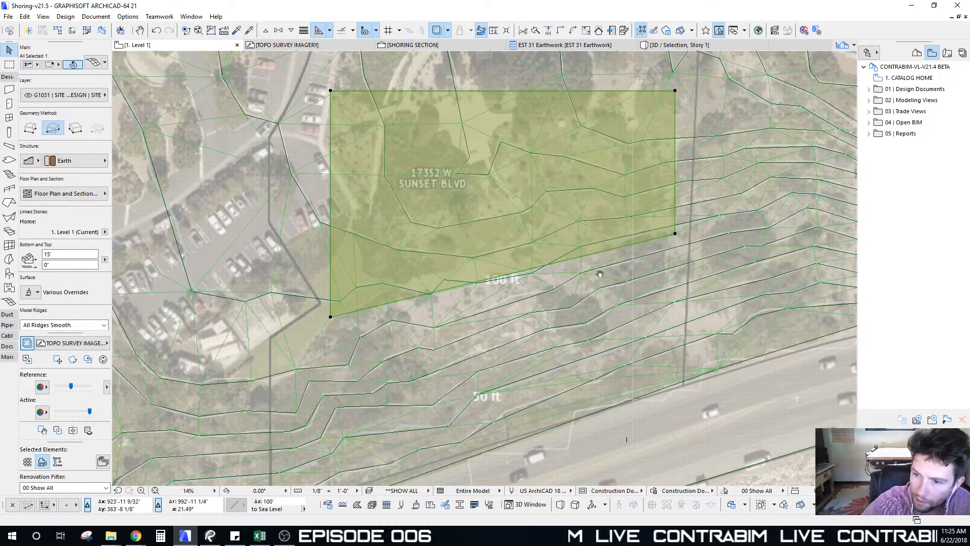
middle_drag(600, 274, 558, 286)
scroll(475, 287, up, 3)
click(483, 289)
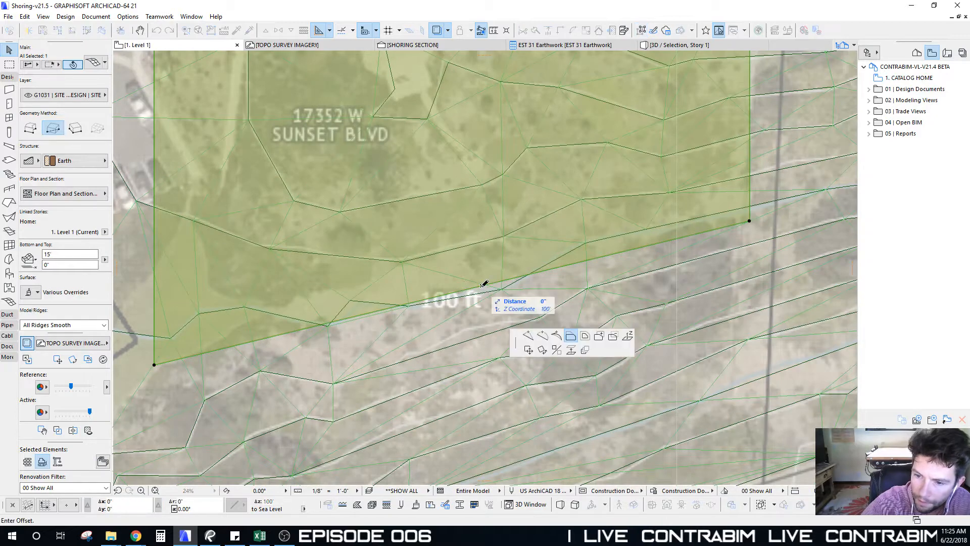
click(476, 308)
scroll(477, 307, down, 4)
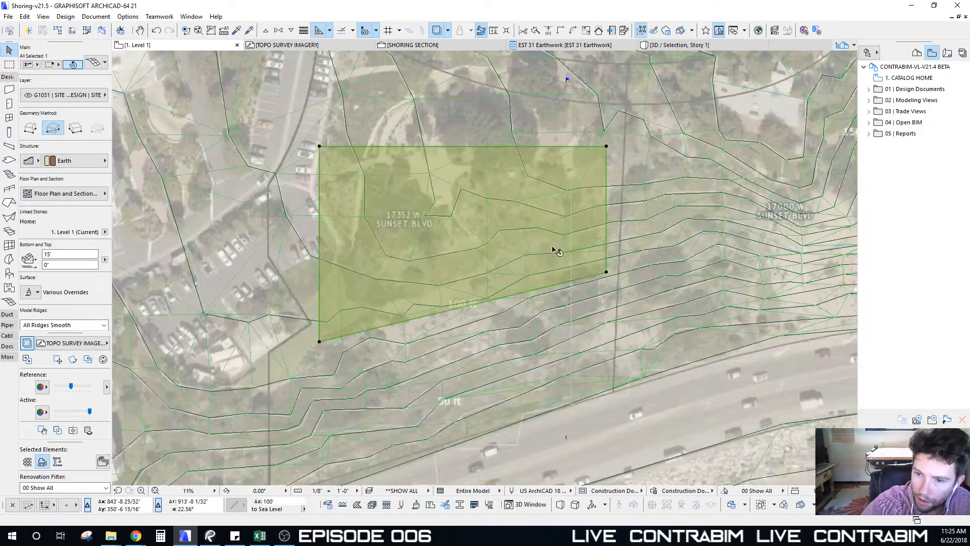
Move the mesh's top-left corner further up, abandoning a top-edge offset
click(505, 207)
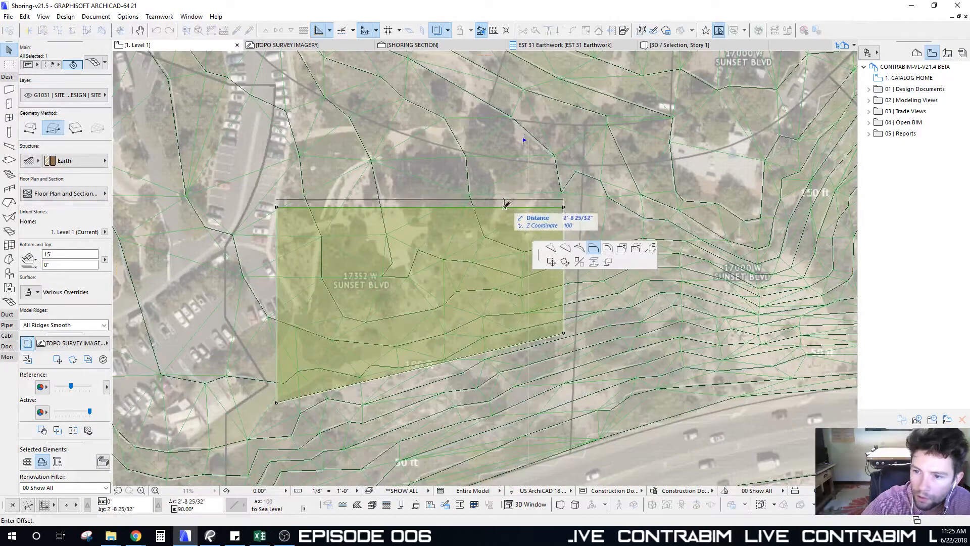
key(Escape)
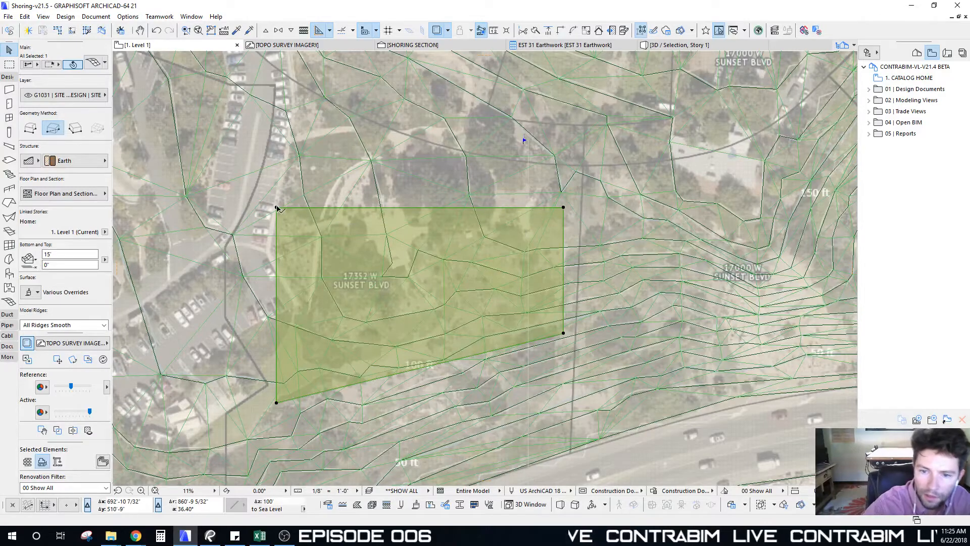
click(277, 207)
click(324, 256)
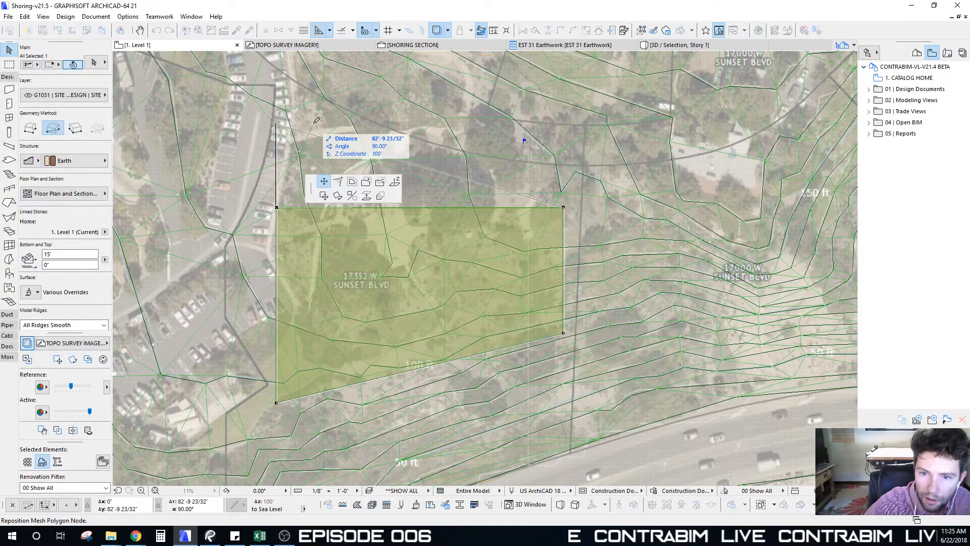
click(329, 115)
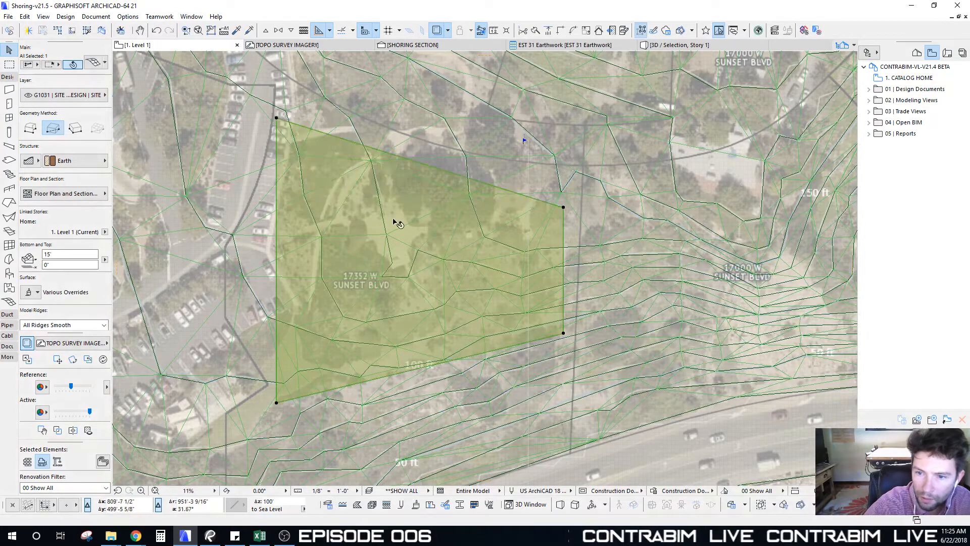
scroll(394, 213, down, 3)
middle_drag(397, 283, 468, 261)
scroll(466, 283, up, 4)
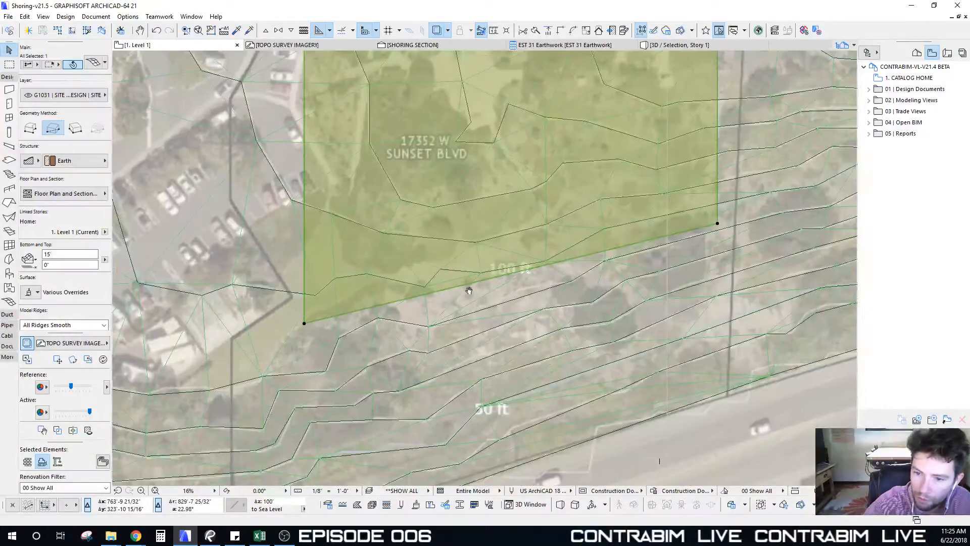
Set the mesh's bottom-left corner slightly lower and recenter the plan on the mesh
click(301, 328)
click(301, 336)
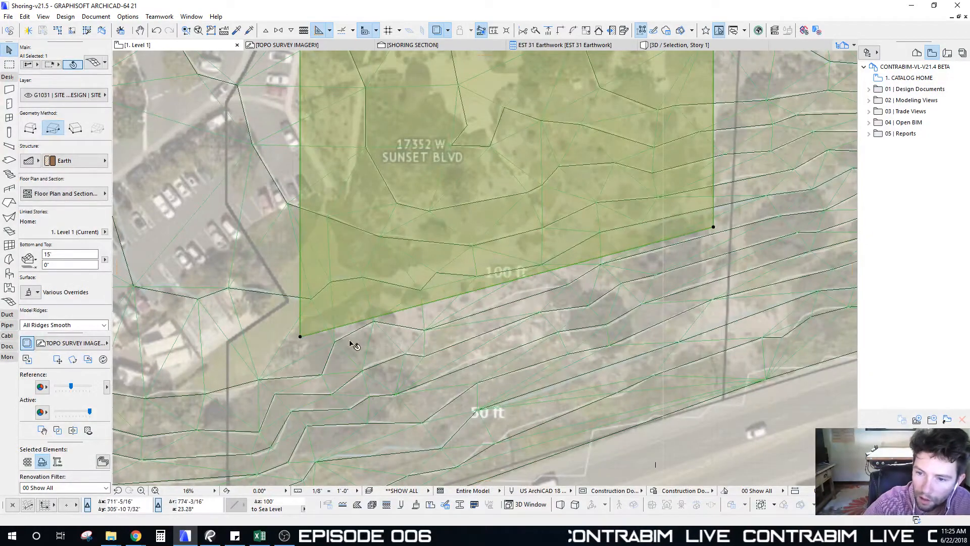
scroll(485, 304, down, 3)
scroll(503, 298, up, 4)
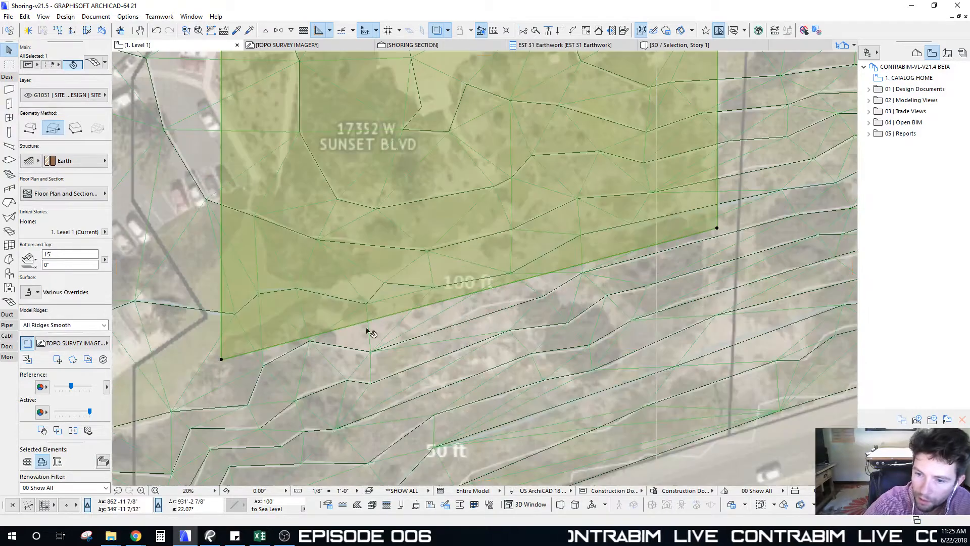
scroll(624, 280, down, 6)
middle_drag(602, 275, 507, 292)
scroll(562, 213, up, 2)
middle_drag(560, 215, 552, 224)
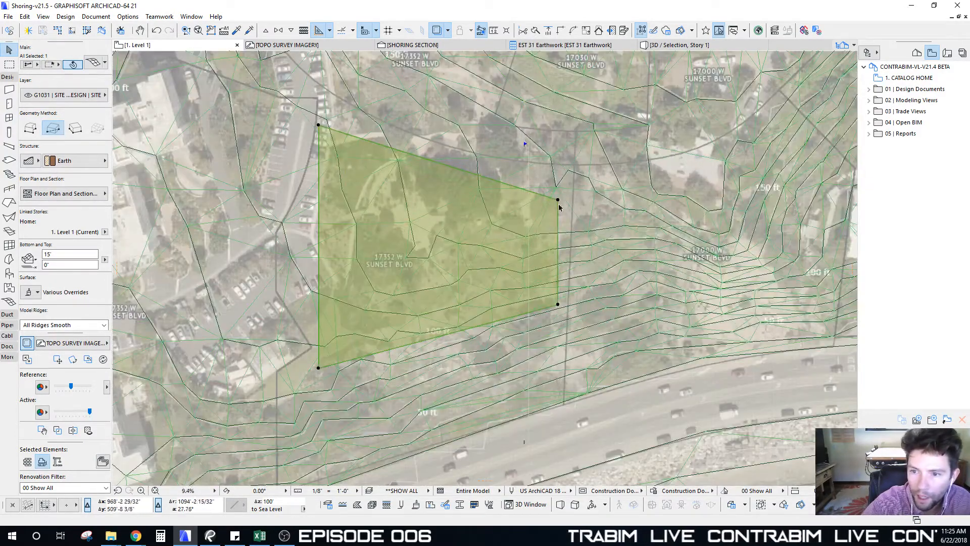
middle_drag(448, 189, 465, 294)
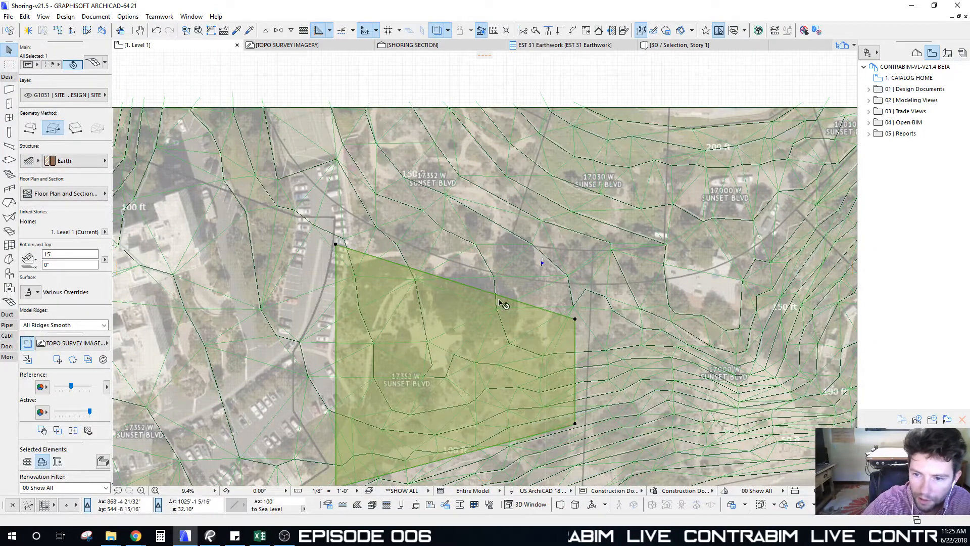
middle_drag(519, 328, 505, 227)
scroll(581, 286, up, 2)
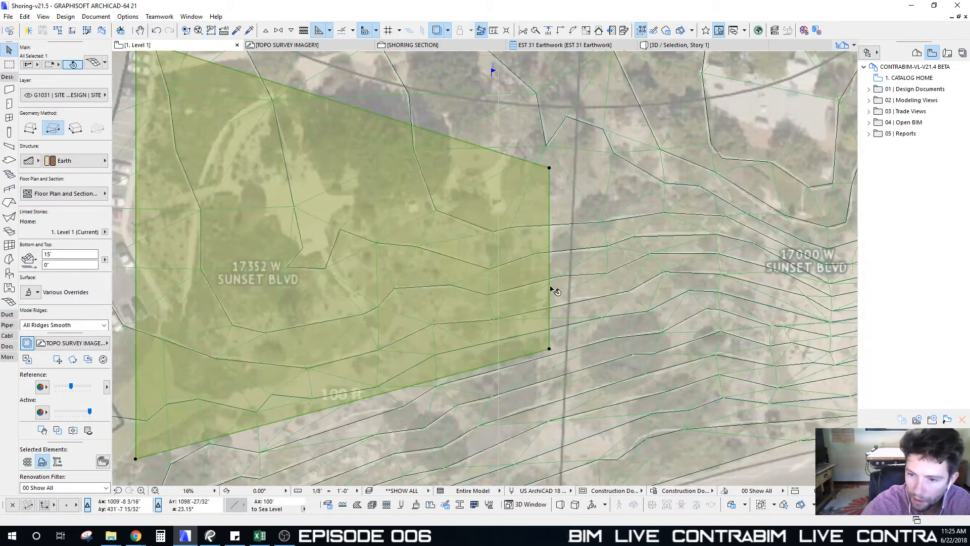
Offset the mesh's right edge slightly inward and deselect the mesh
click(550, 277)
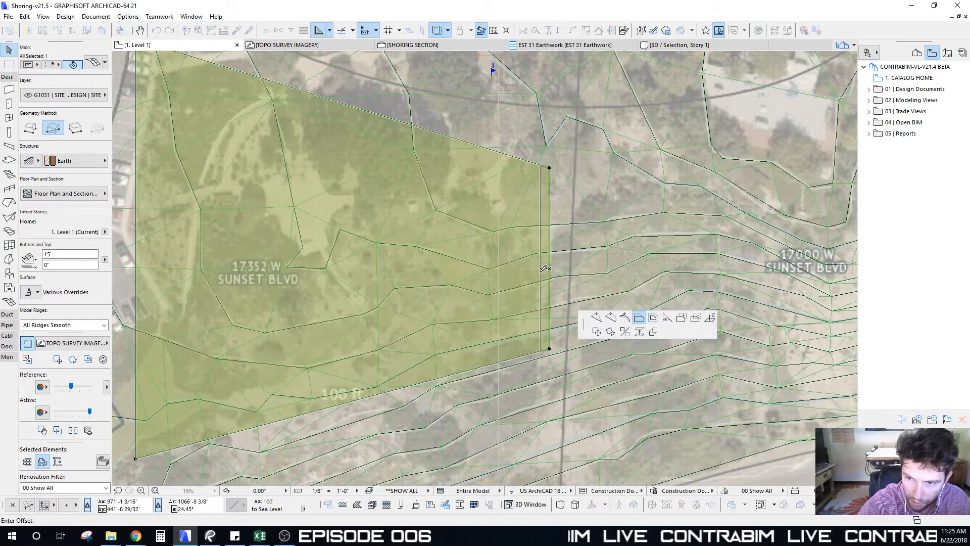
click(541, 280)
scroll(465, 280, down, 2)
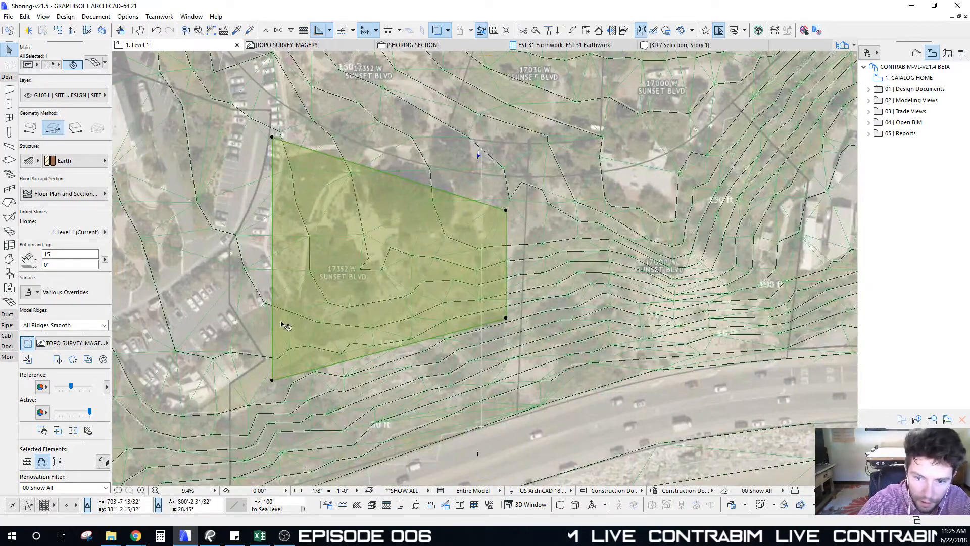
middle_drag(347, 325, 351, 318)
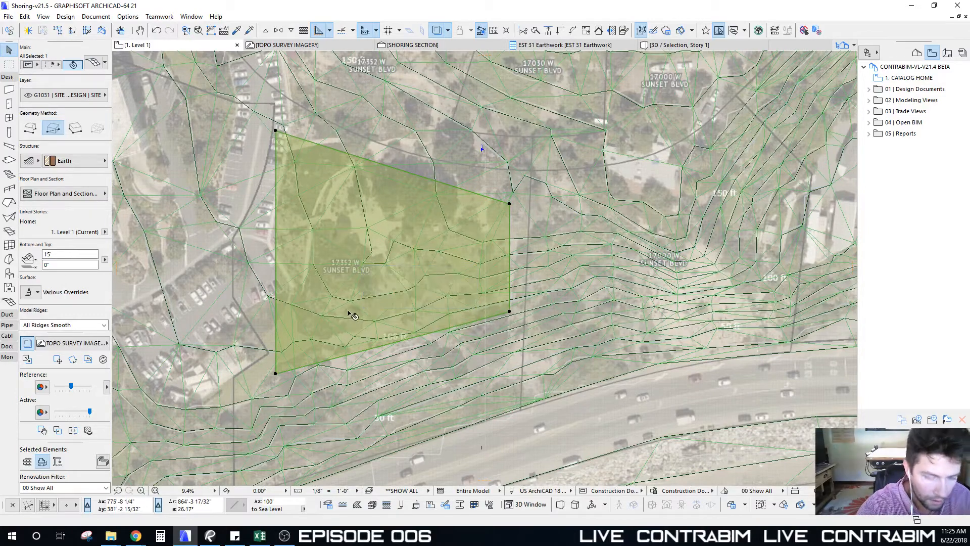
key(Escape)
scroll(352, 311, down, 5)
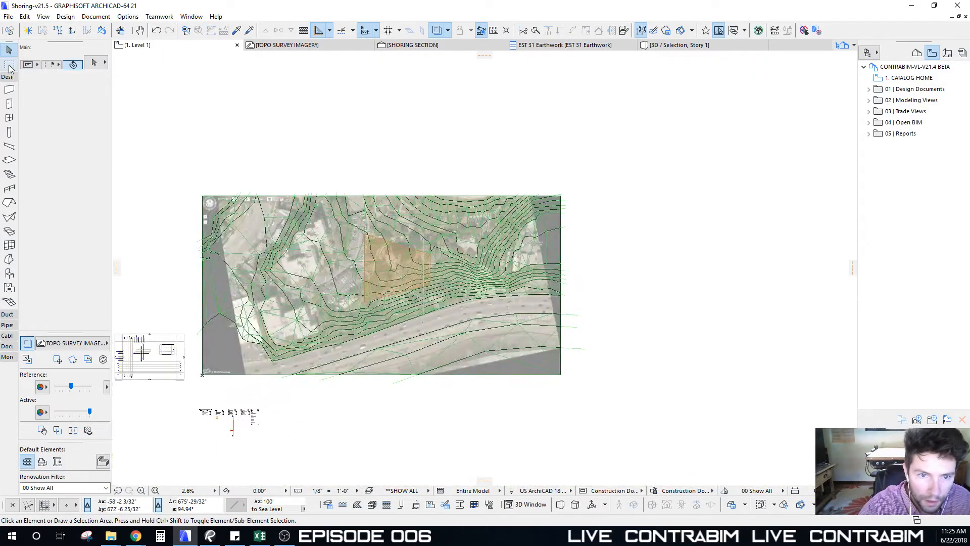
click(9, 66)
click(311, 171)
click(476, 393)
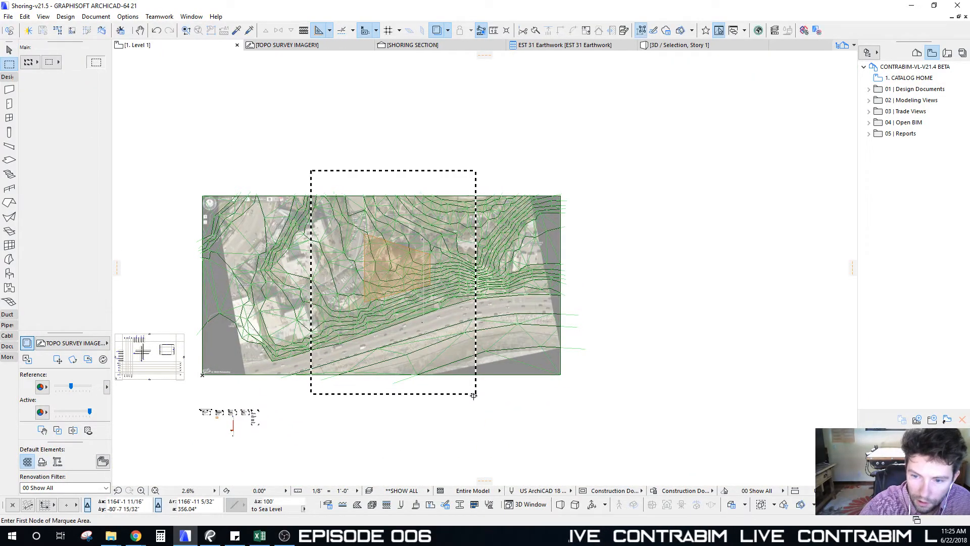
key(F5)
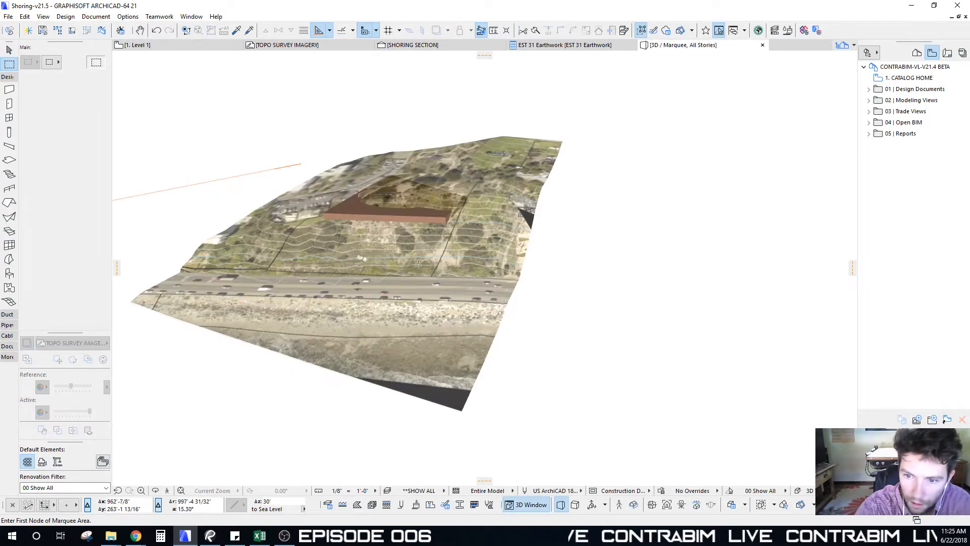
scroll(419, 263, up, 8)
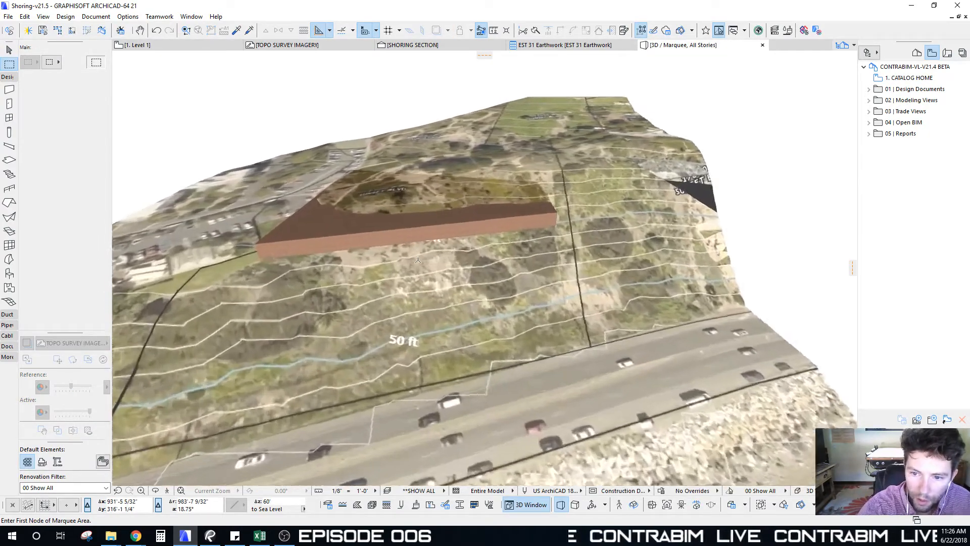
mouse_move(419, 261)
shift+middle_down()
mouse_move(521, 148)
mouse_move(379, 261)
mouse_move(462, 180)
mouse_move(471, 207)
mouse_move(541, 204)
mouse_move(458, 188)
mouse_move(455, 206)
mouse_move(582, 218)
shift+middle_up()
click(380, 247)
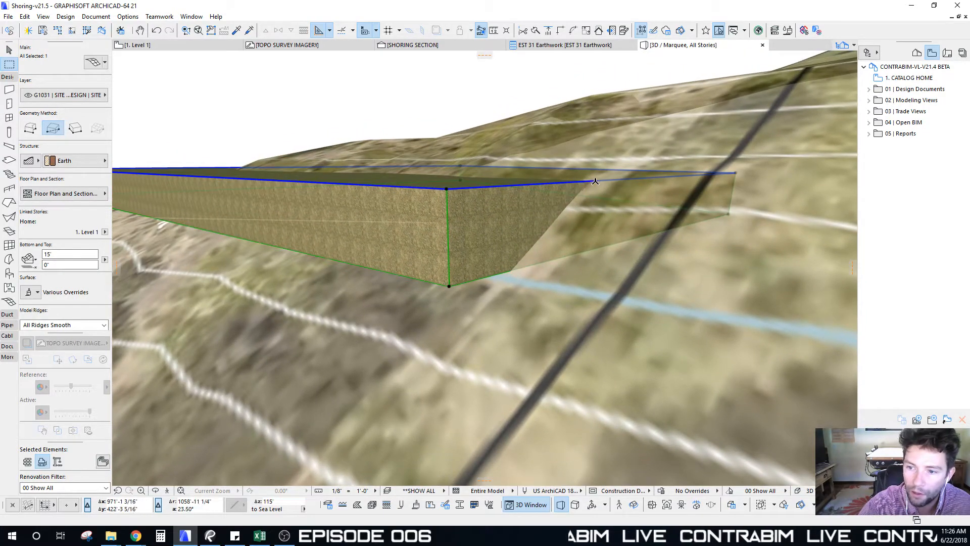
scroll(588, 178, down, 5)
shift+middle_drag(485, 146, 666, 172)
scroll(899, 81, up, 3)
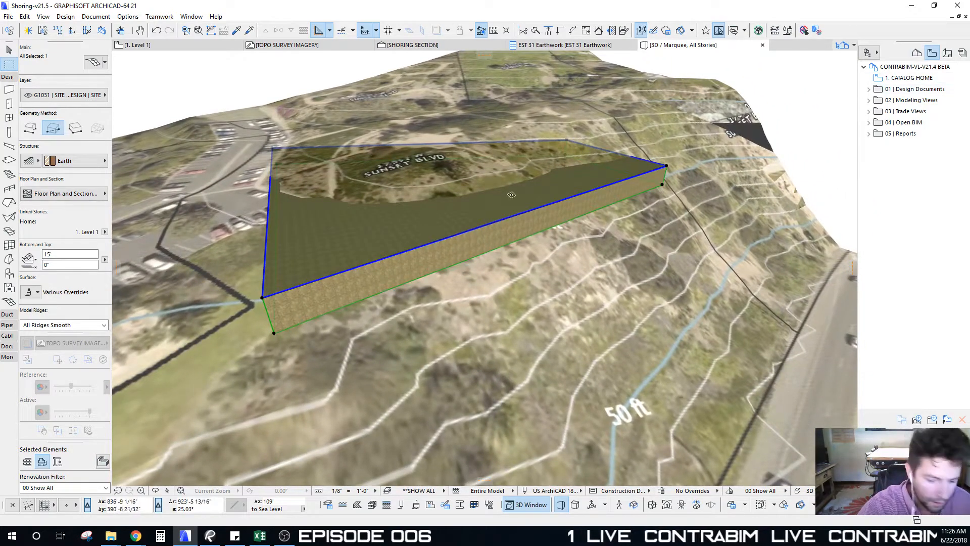
key(F2)
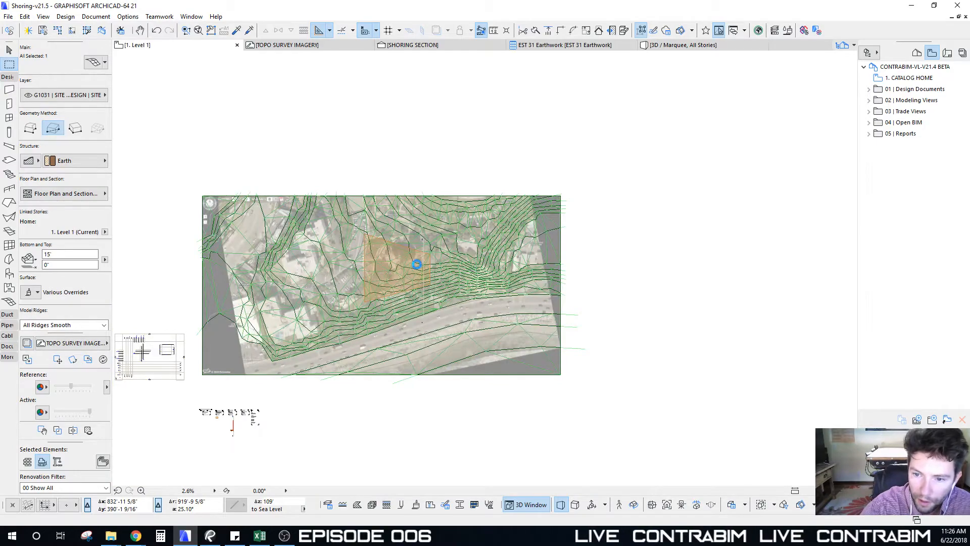
Copy the Earth mesh and move up to the Level 2 plan
scroll(416, 264, up, 5)
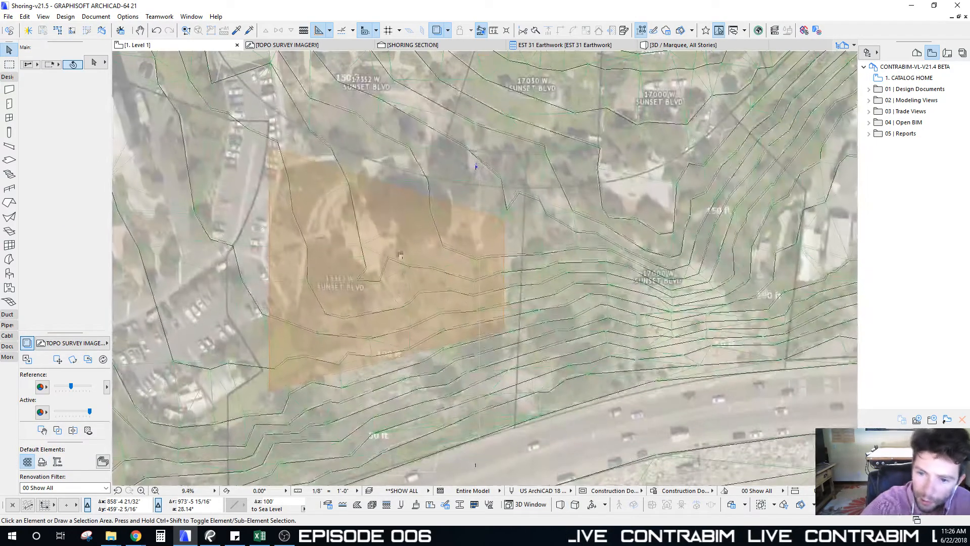
click(378, 210)
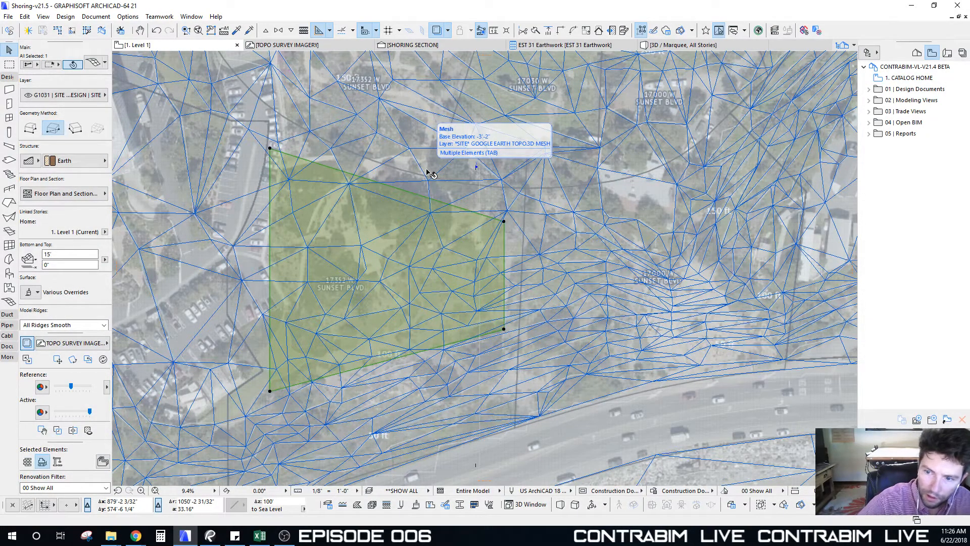
key(Escape)
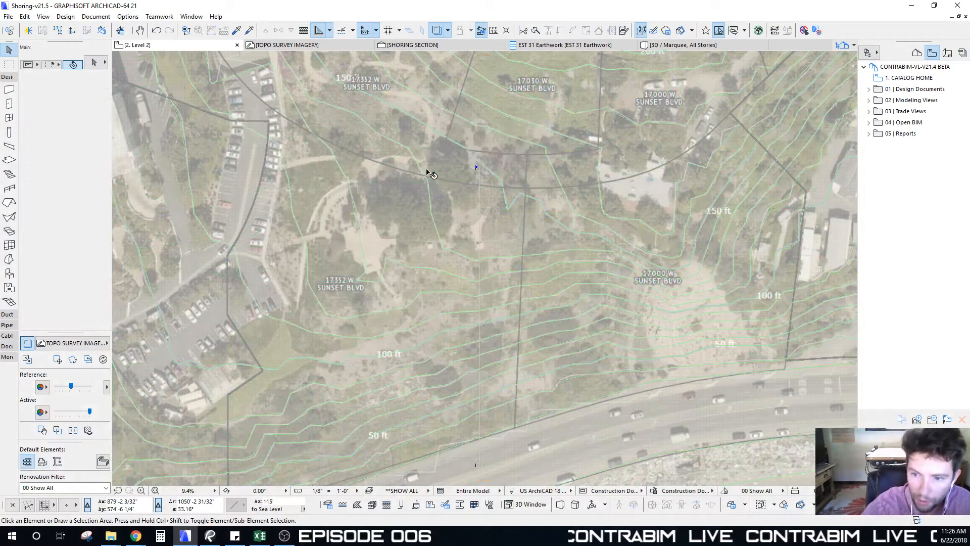
key(ctrl+Up)
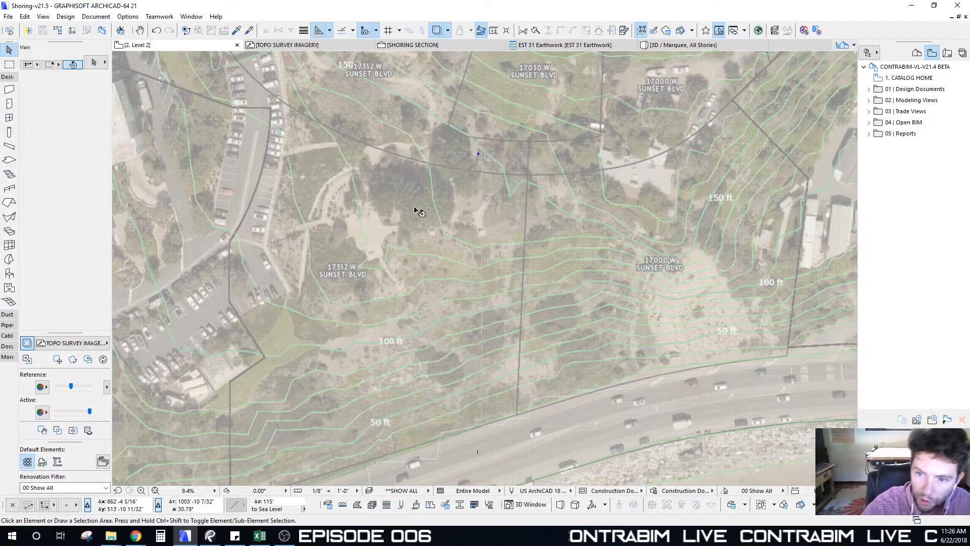
Paste the Earth mesh onto Level 2 in place
click(917, 54)
scroll(558, 262, down, 1)
middle_drag(535, 196, 535, 203)
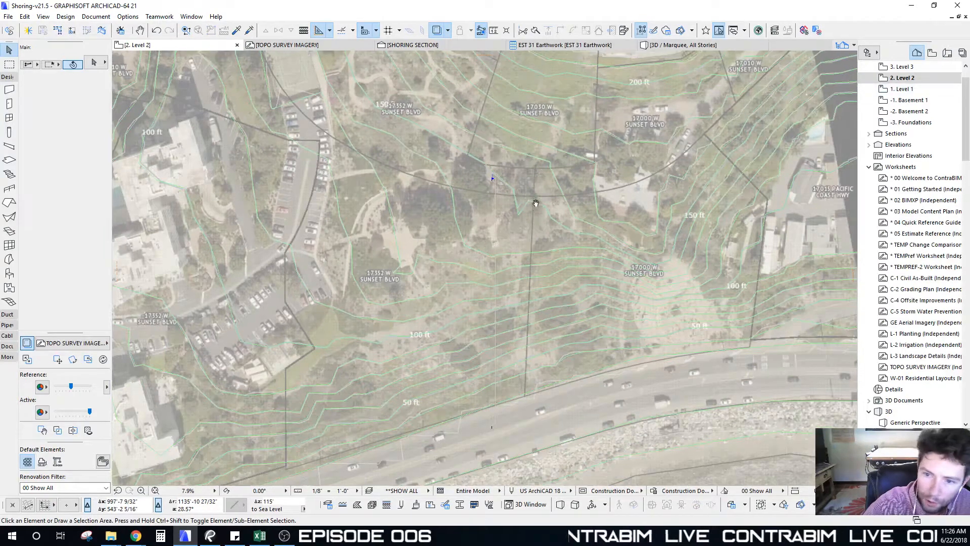
click(870, 166)
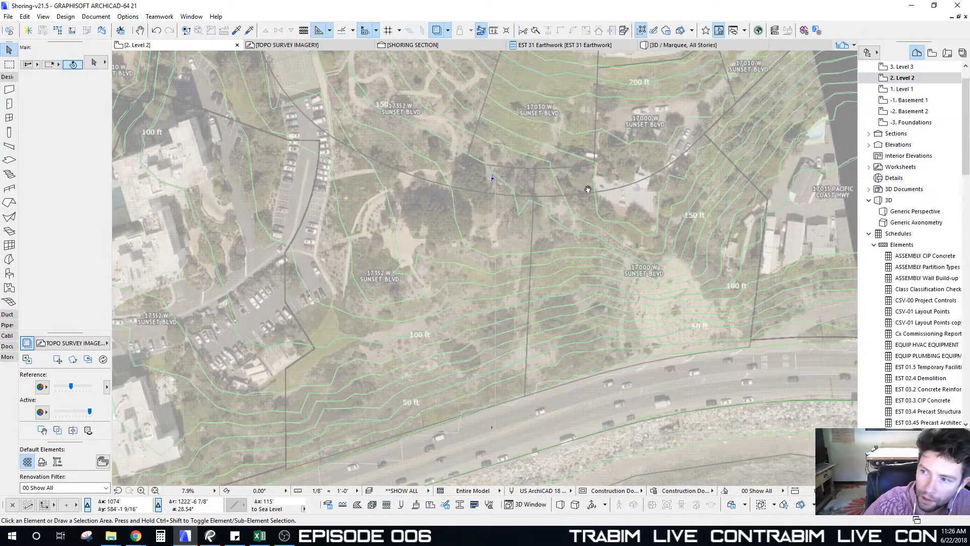
middle_drag(588, 177, 585, 208)
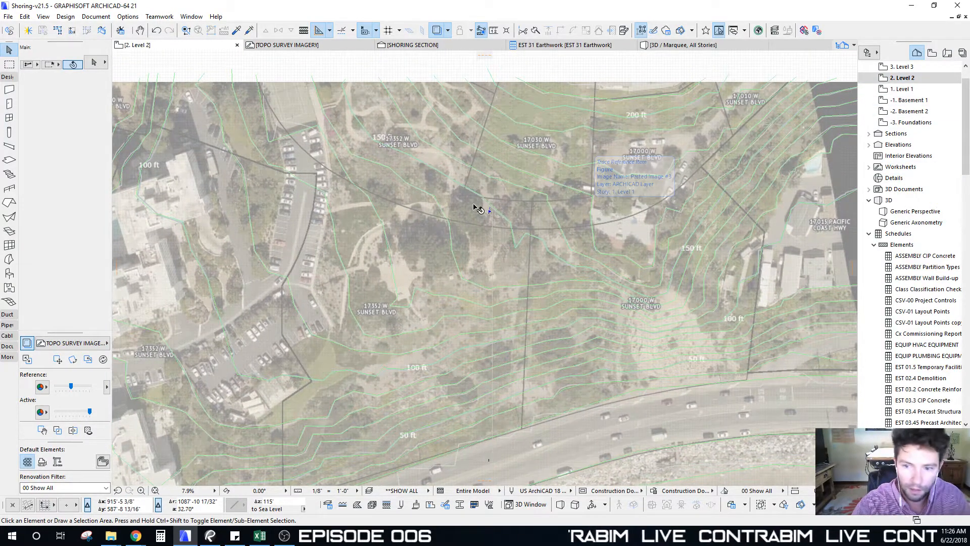
key(ctrl+v)
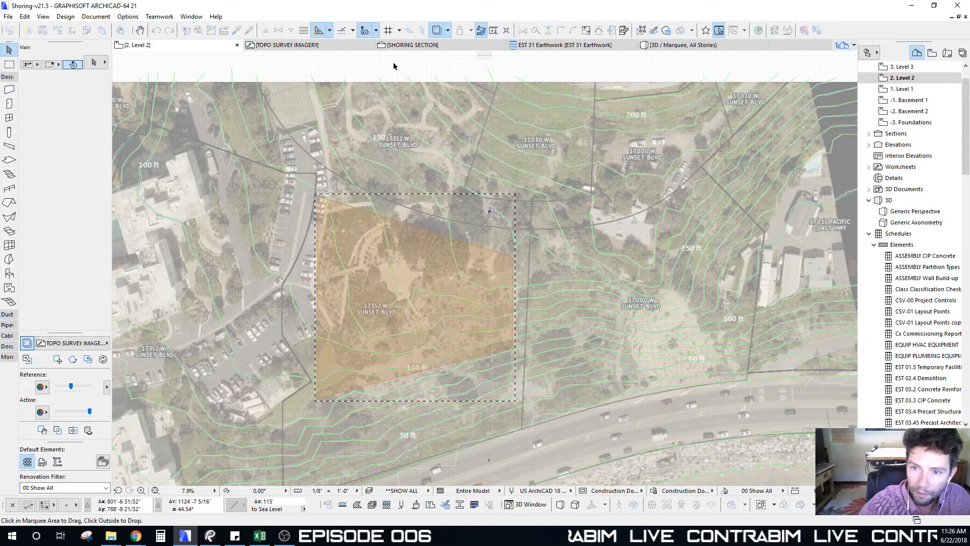
click(395, 66)
Inspect the pasted mesh in 3D, then go up to the Level 3 plan
click(434, 251)
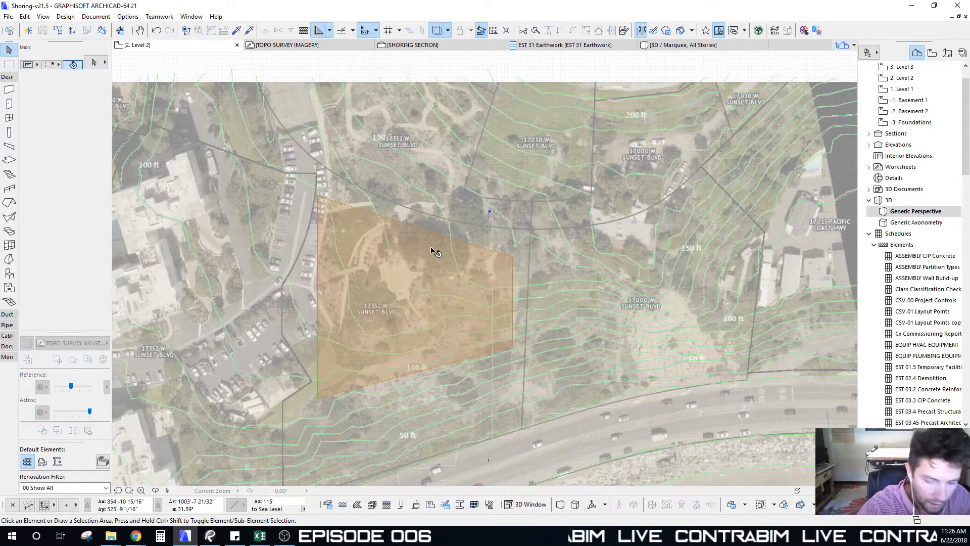
key(F3)
shift+middle_drag(399, 256, 464, 143)
shift+middle_drag(546, 198, 553, 146)
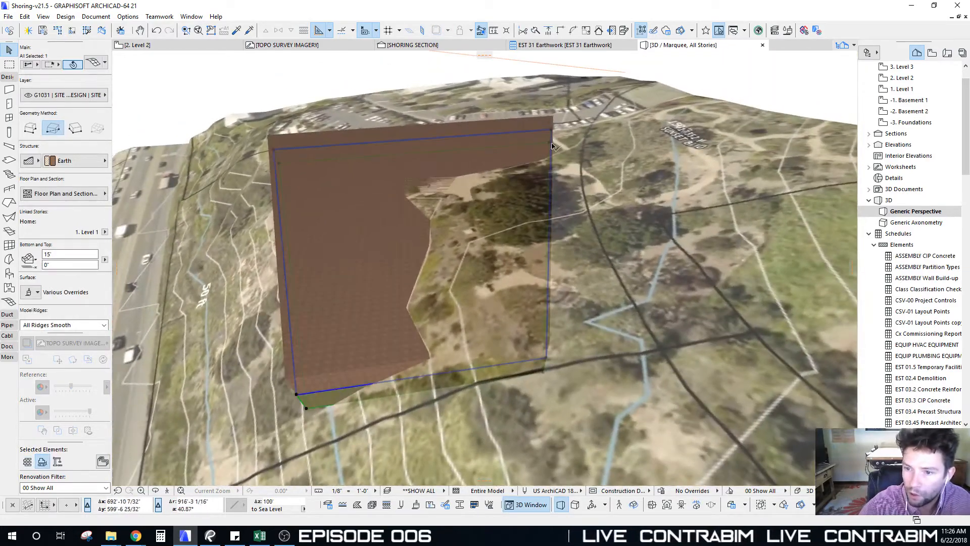
shift+middle_drag(417, 350, 571, 277)
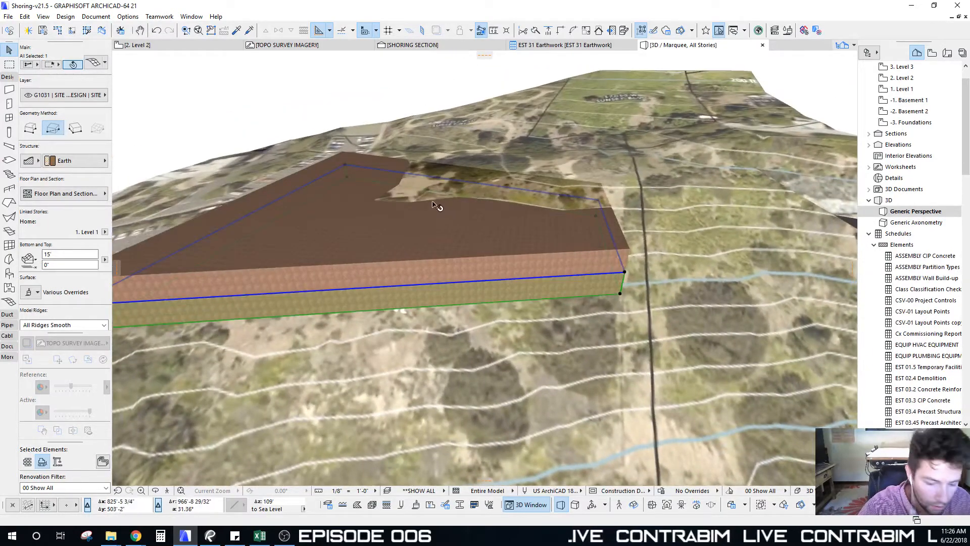
key(F2)
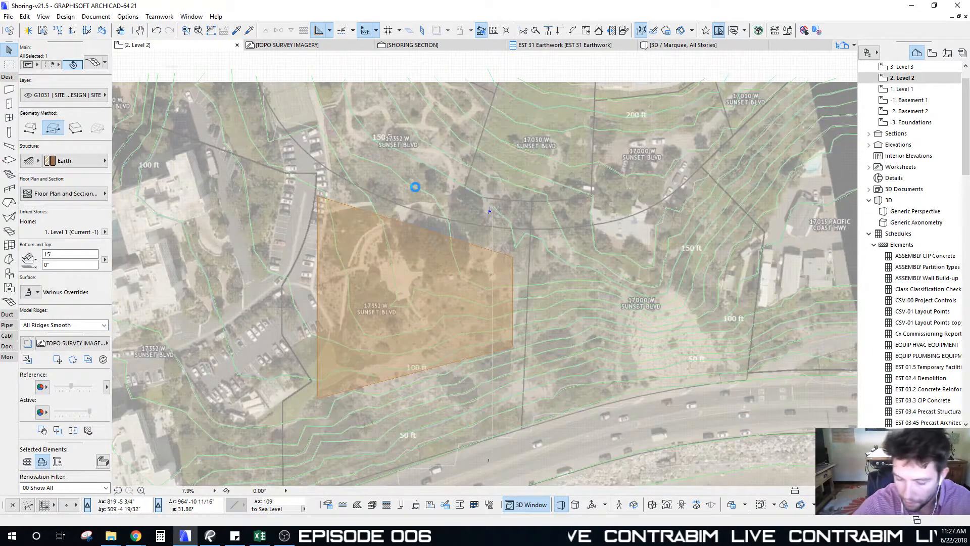
key(ctrl+Up)
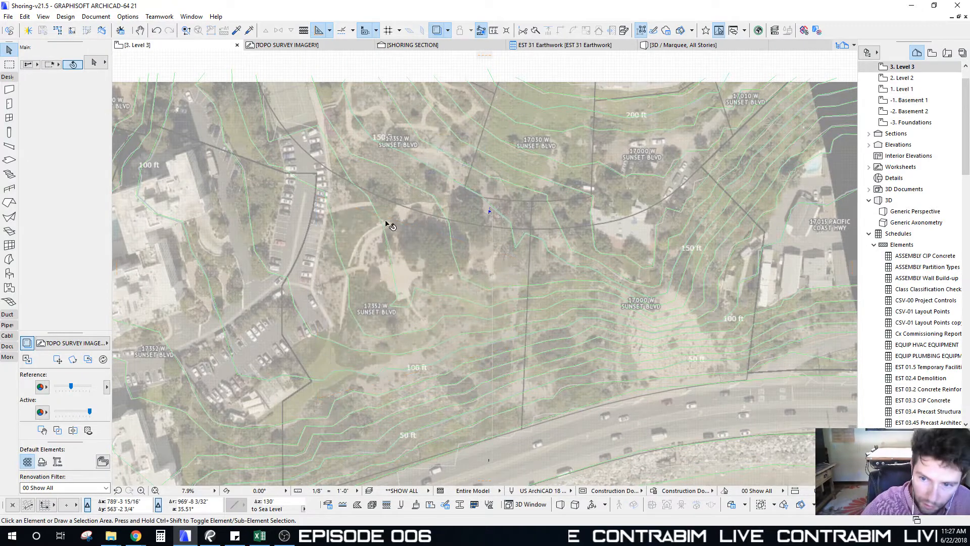
In 3D, set the Level 3 Earth mesh's upper elevation to 50'
middle_drag(385, 221, 416, 192)
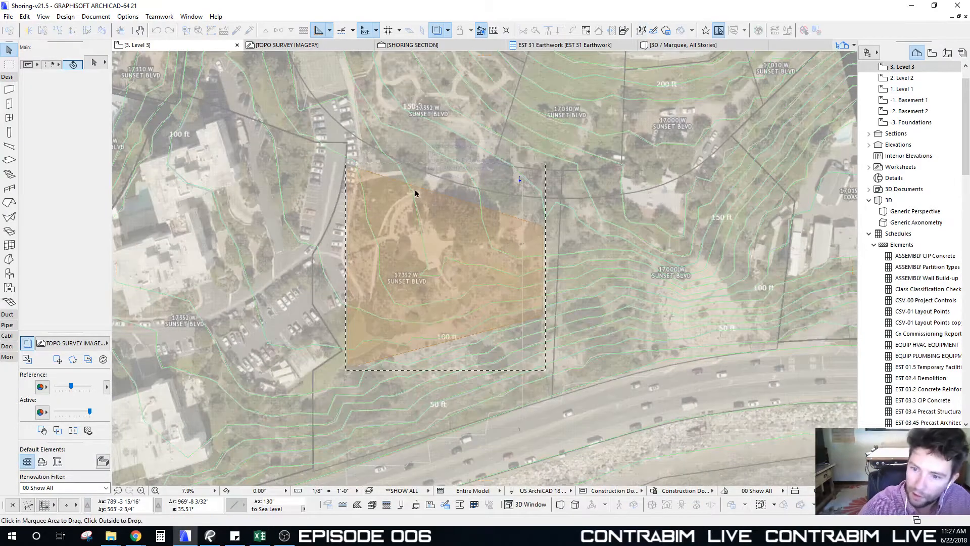
scroll(419, 150, down, 2)
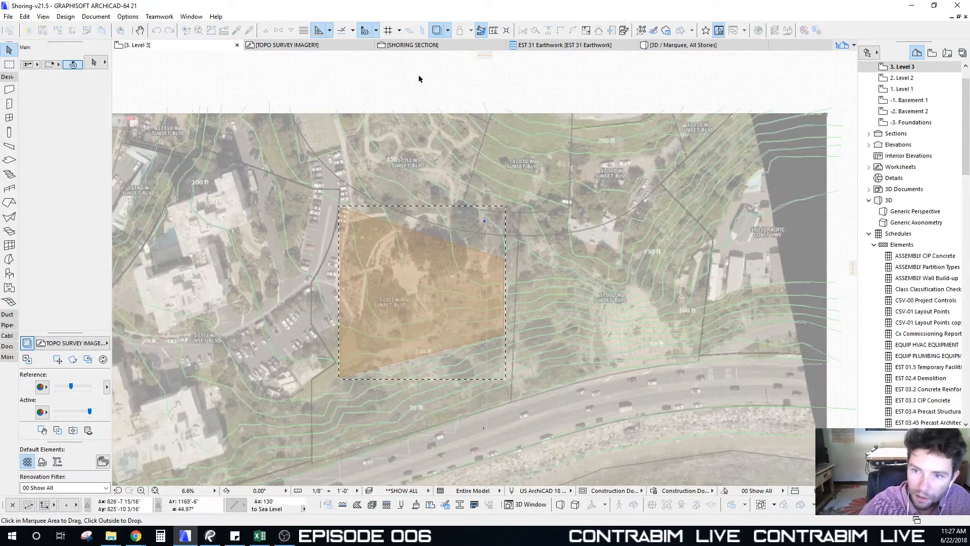
key(F5)
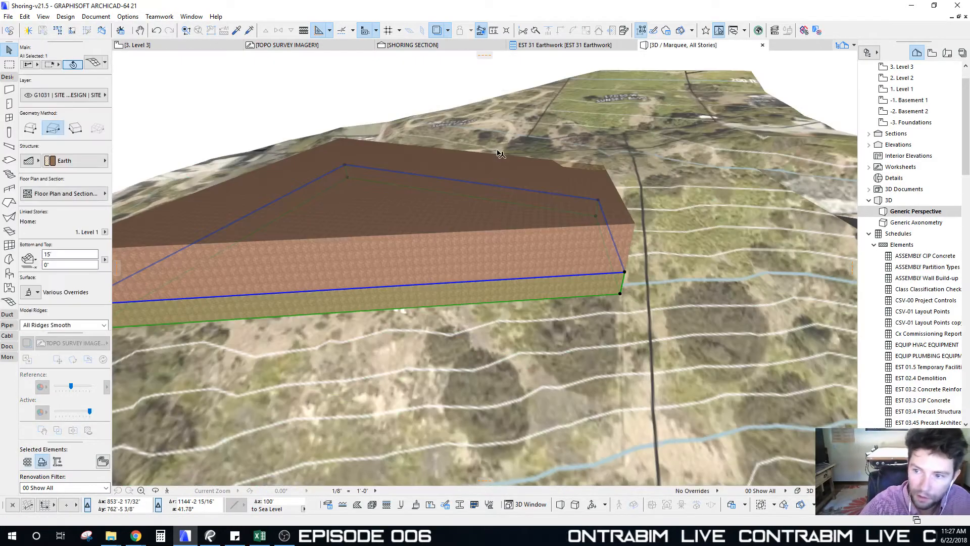
shift+middle_drag(511, 217, 464, 221)
click(466, 224)
shift+middle_drag(557, 193, 545, 197)
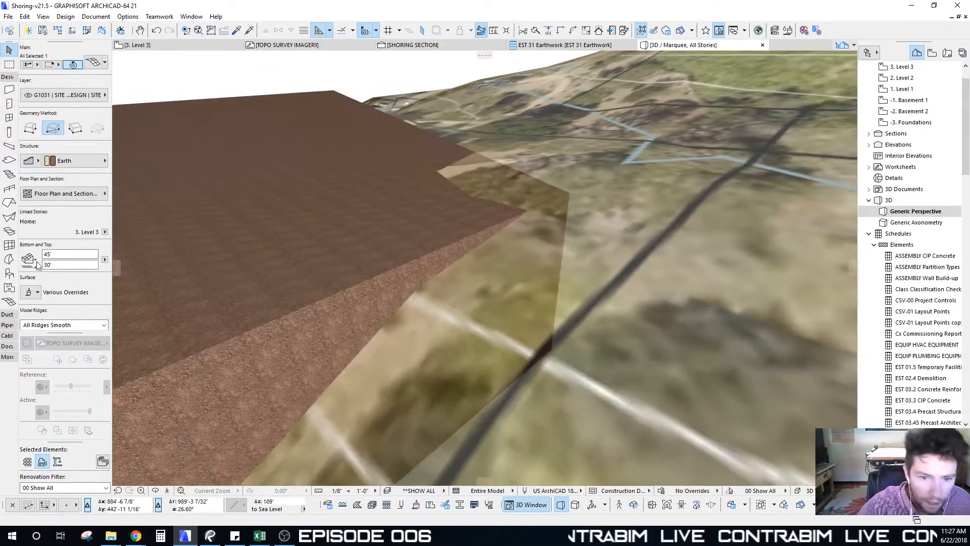
click(55, 256)
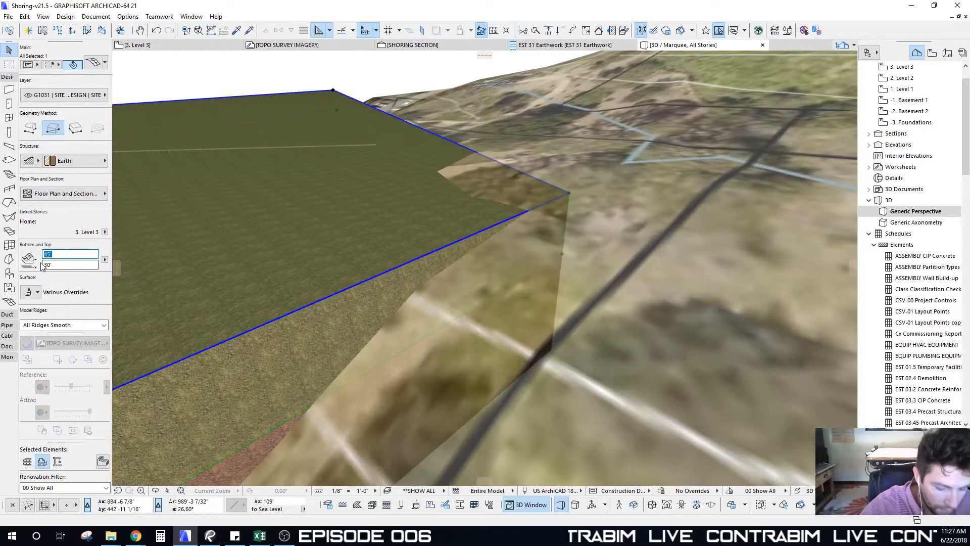
key(Return)
Orbit the 3D terrain to check the stacked meshes, then return to the floor plan
shift+middle_drag(399, 202, 215, 162)
shift+middle_drag(509, 105, 486, 343)
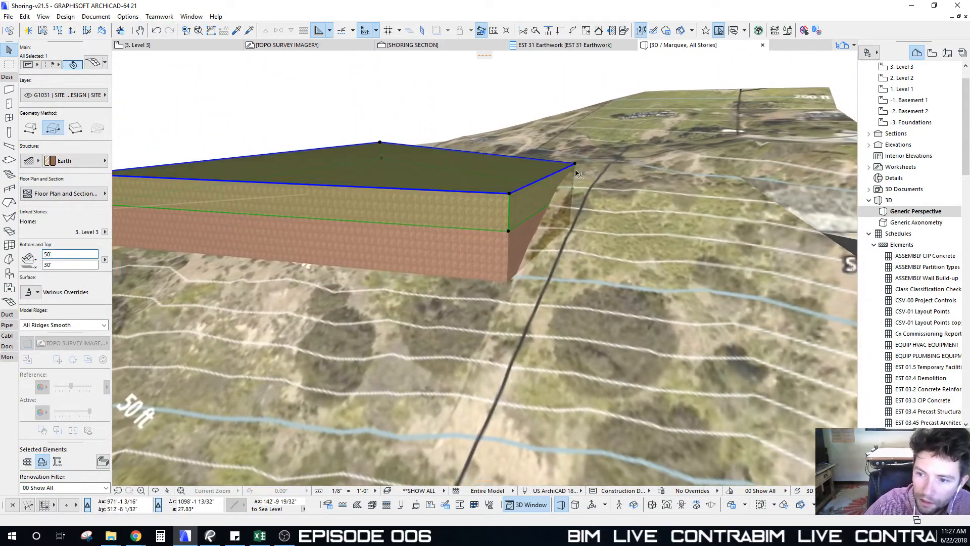
shift+middle_drag(578, 173, 374, 213)
click(374, 212)
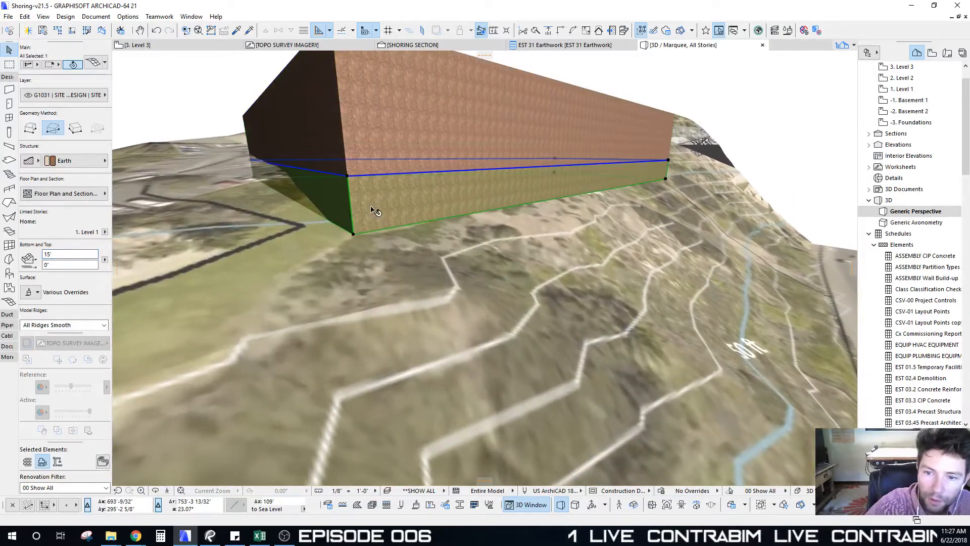
scroll(372, 209, down, 2)
key(Escape)
key(F2)
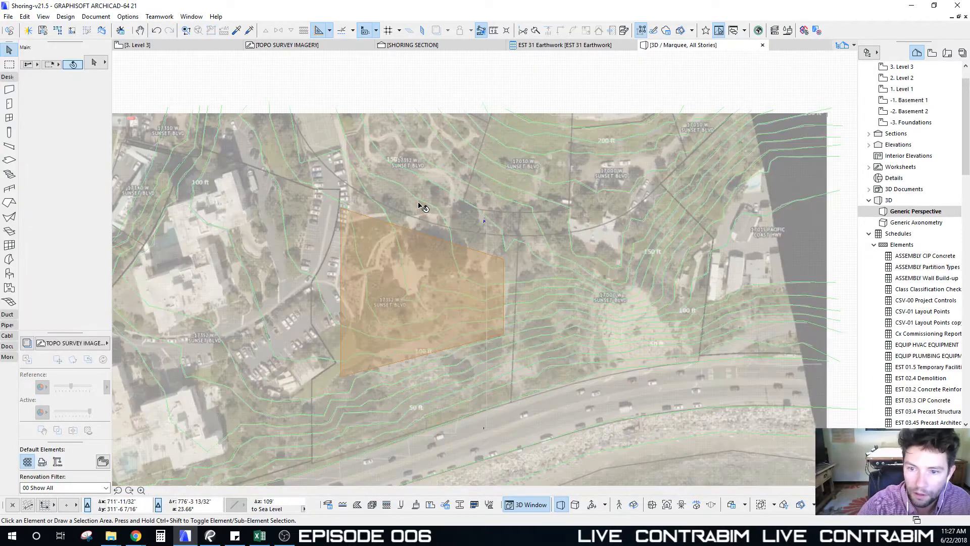
Paste the excavation mesh onto -1. Basement 1 and extend its road-side edge outward
double_click(910, 100)
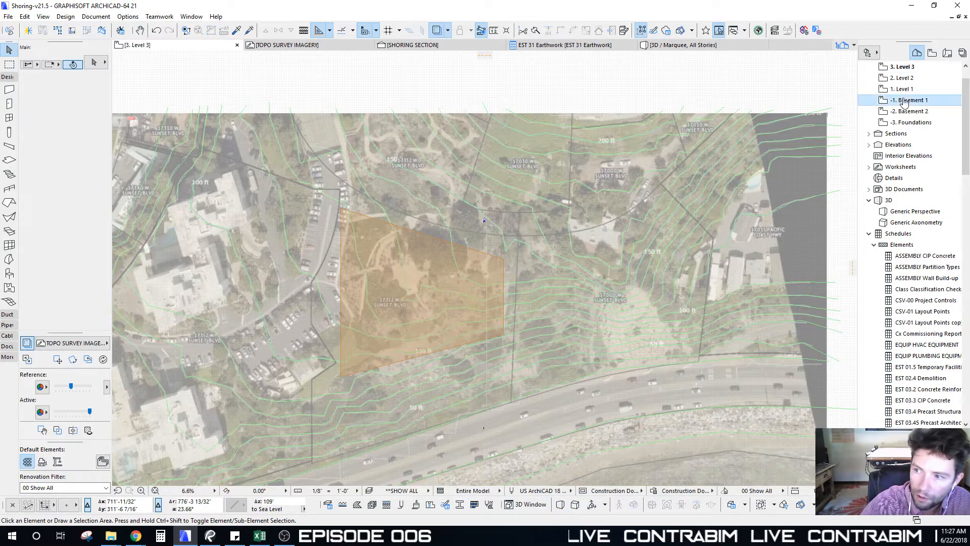
middle_drag(460, 276, 460, 264)
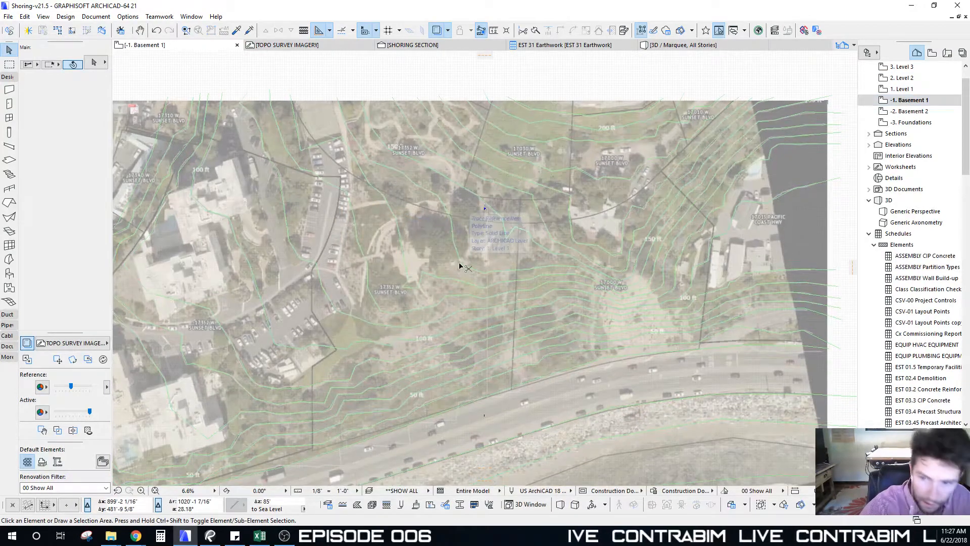
key(ctrl+v)
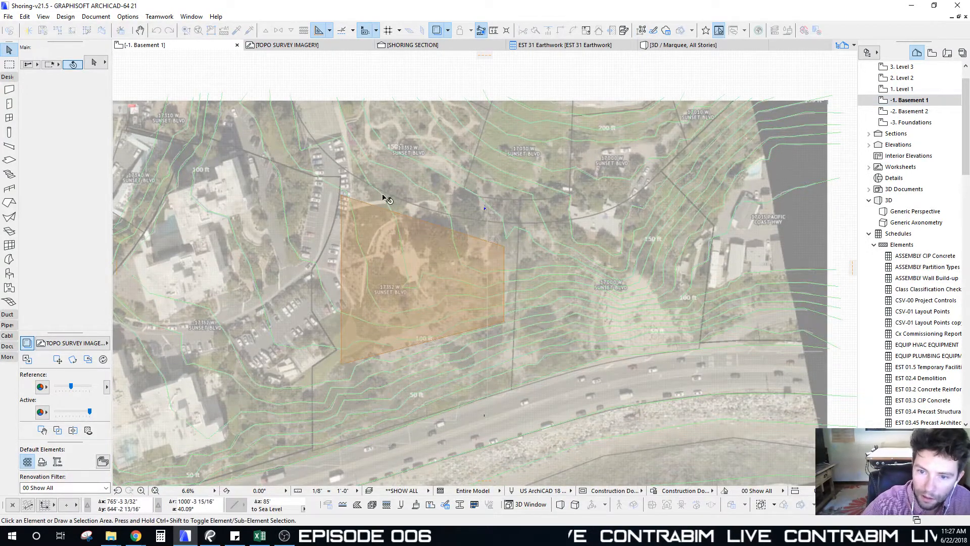
scroll(376, 375, up, 4)
click(405, 269)
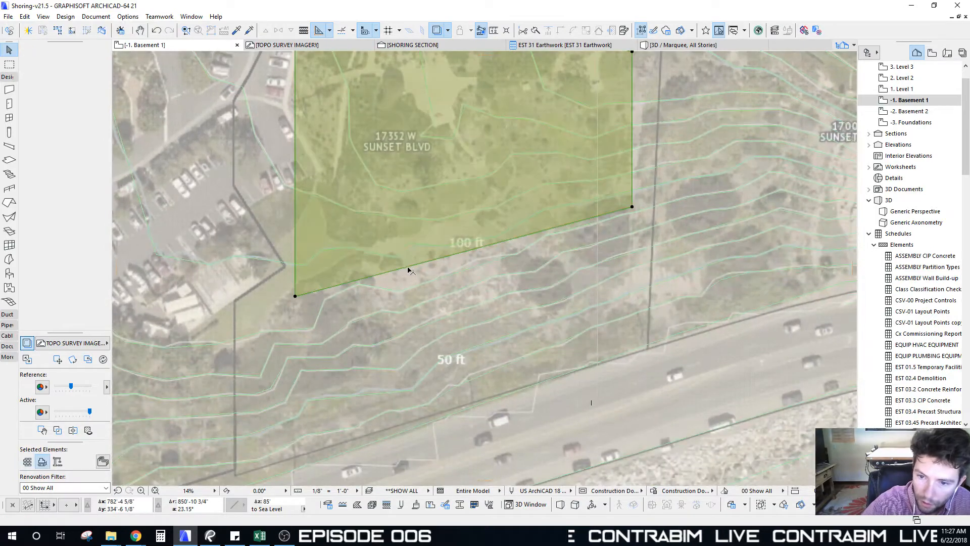
click(412, 263)
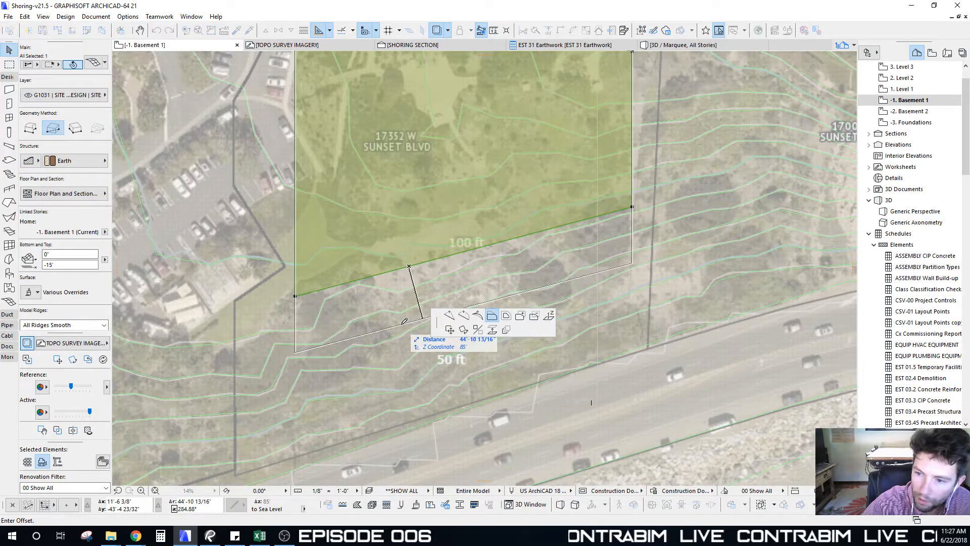
click(404, 323)
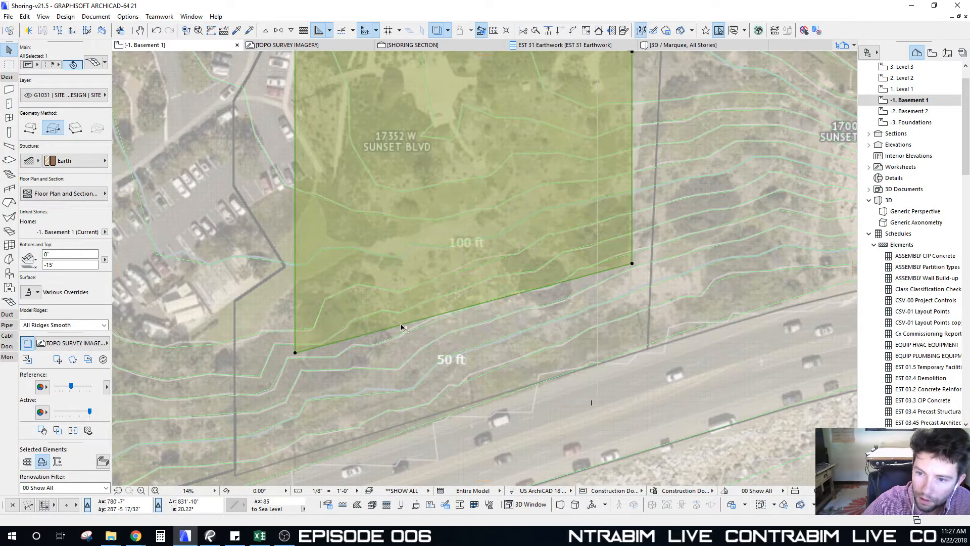
scroll(410, 301, down, 3)
middle_drag(411, 302, 372, 380)
click(415, 218)
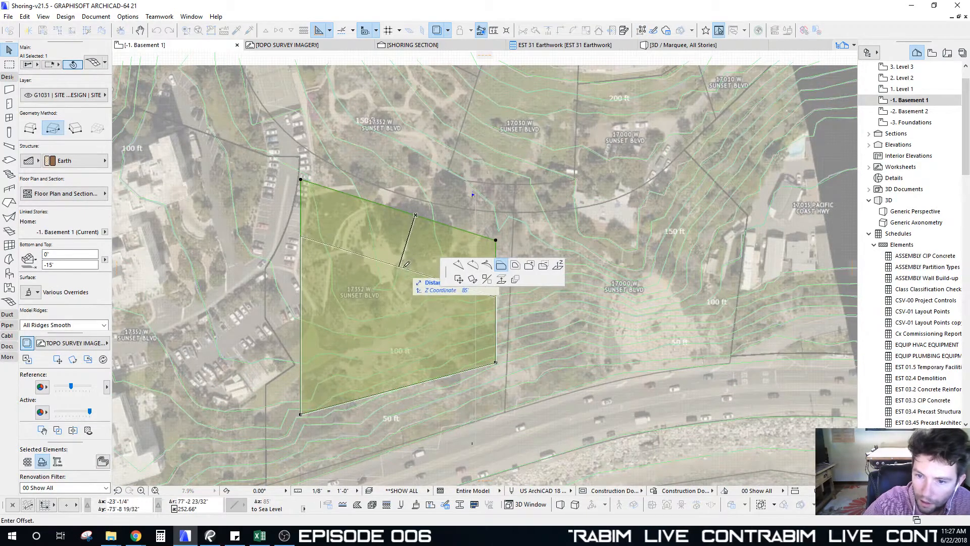
key(Escape)
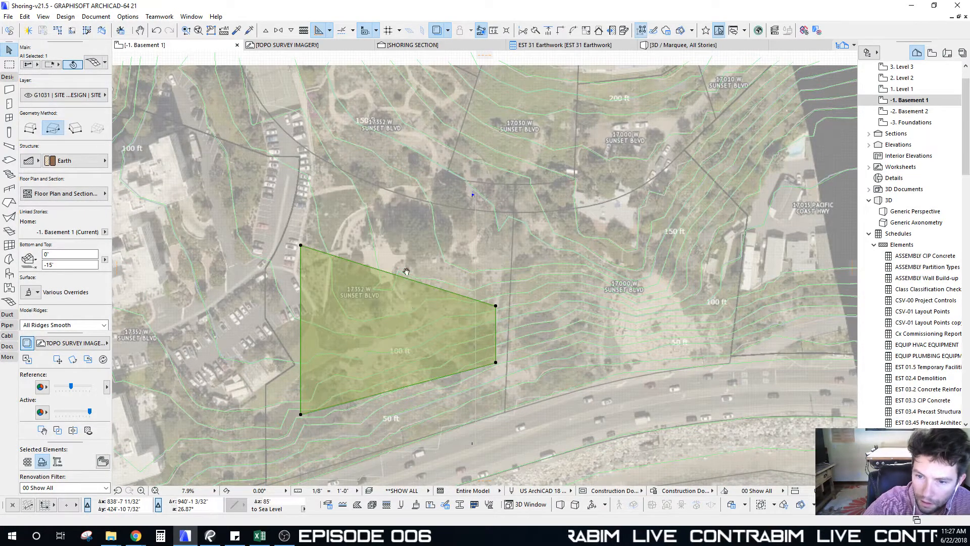
middle_drag(407, 246, 424, 230)
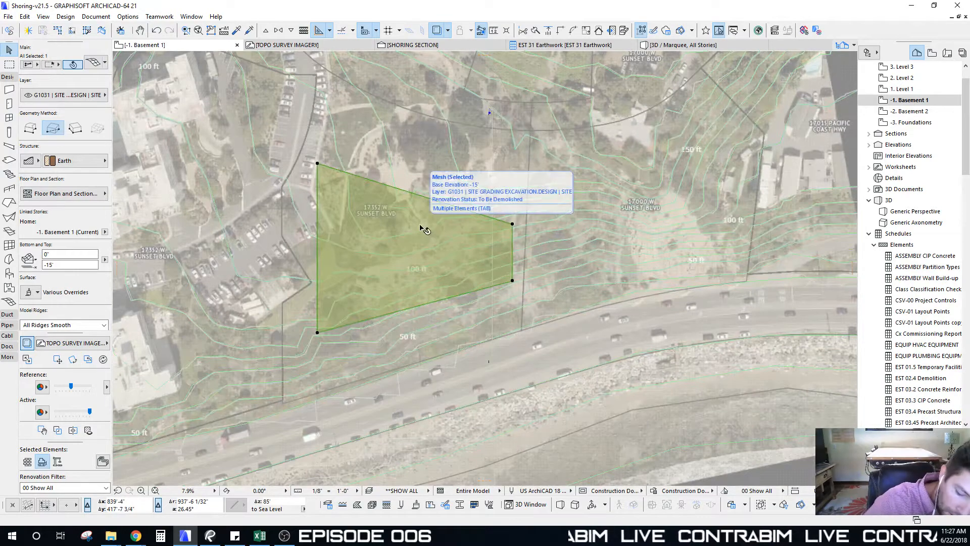
Check the meshes on -2. Basement 2 and -3. Foundations, then view the excavation in 3D
key(ctrl+Down)
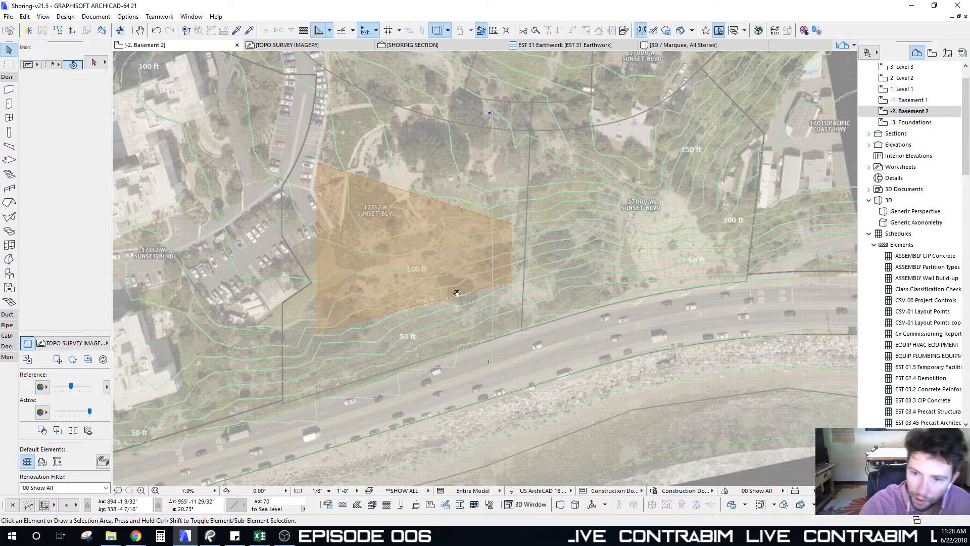
middle_drag(398, 188, 395, 199)
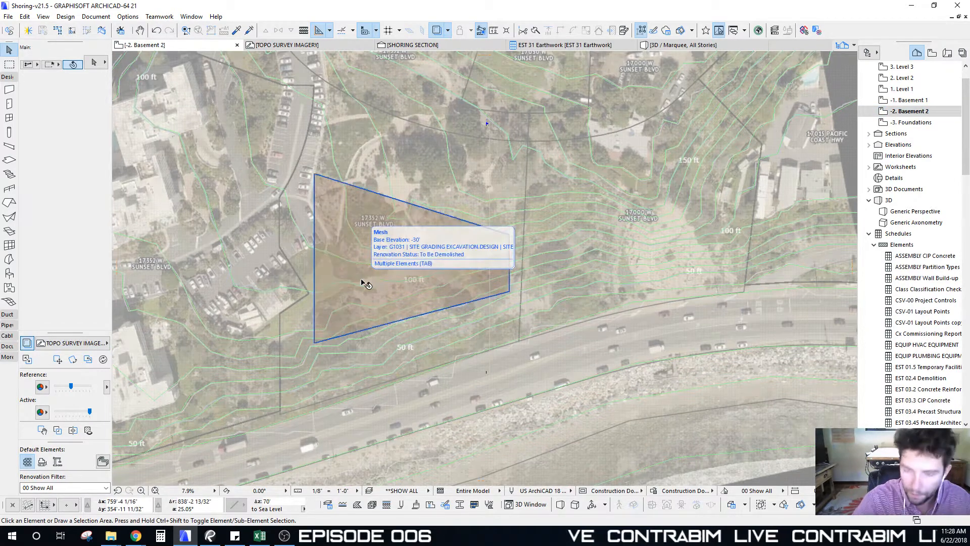
key(ctrl+Down)
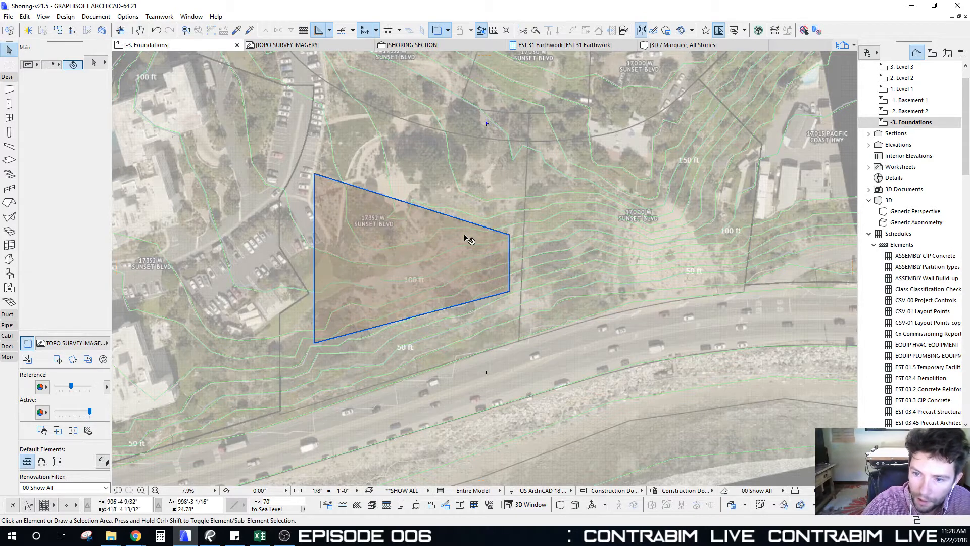
click(468, 239)
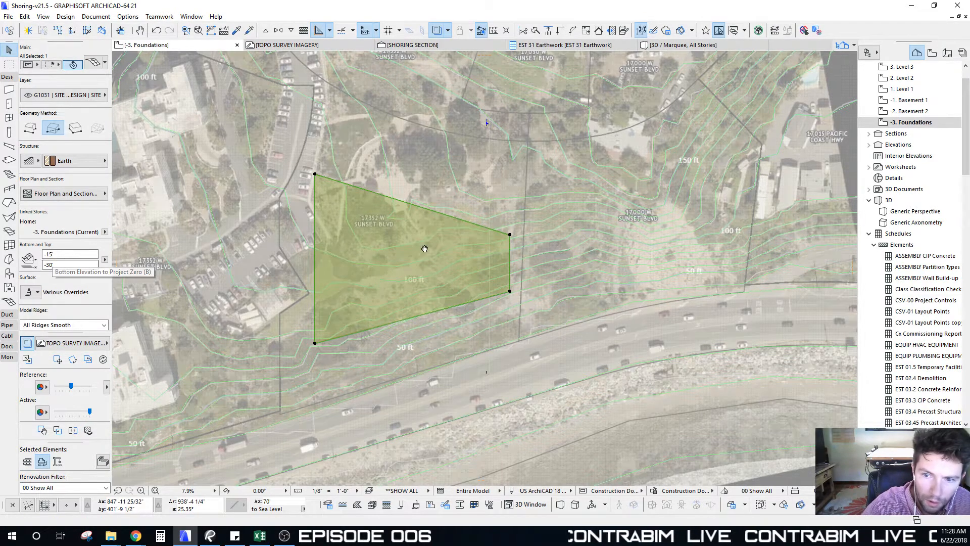
key(Escape)
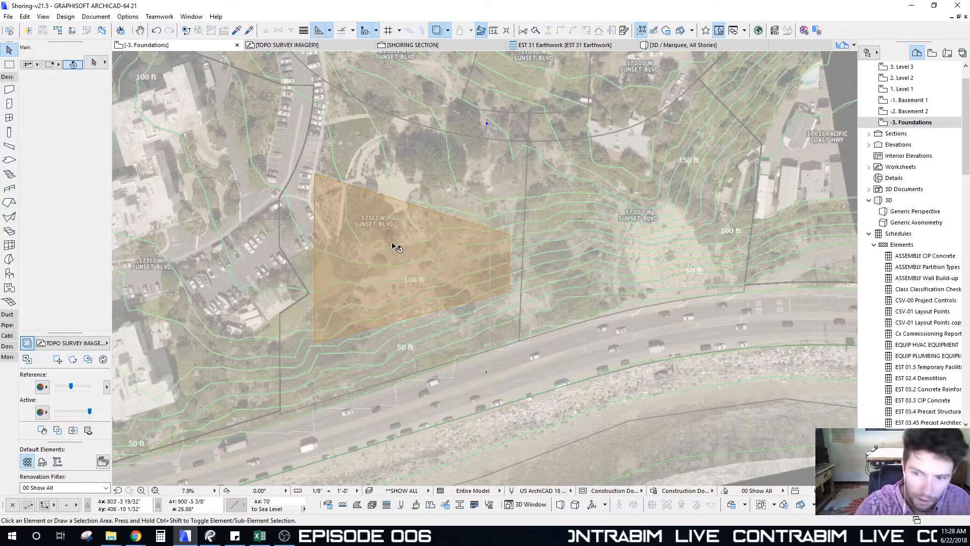
key(F3)
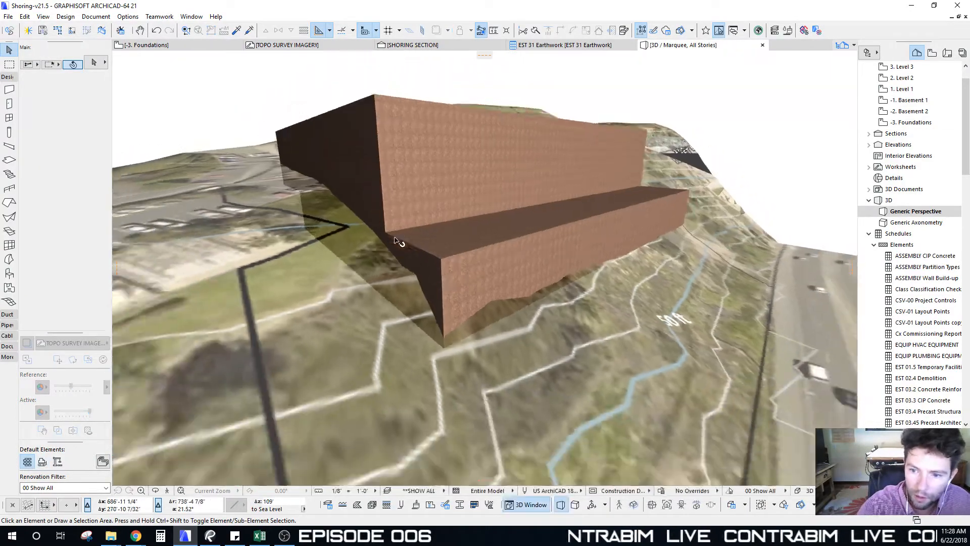
shift+middle_drag(396, 240, 510, 237)
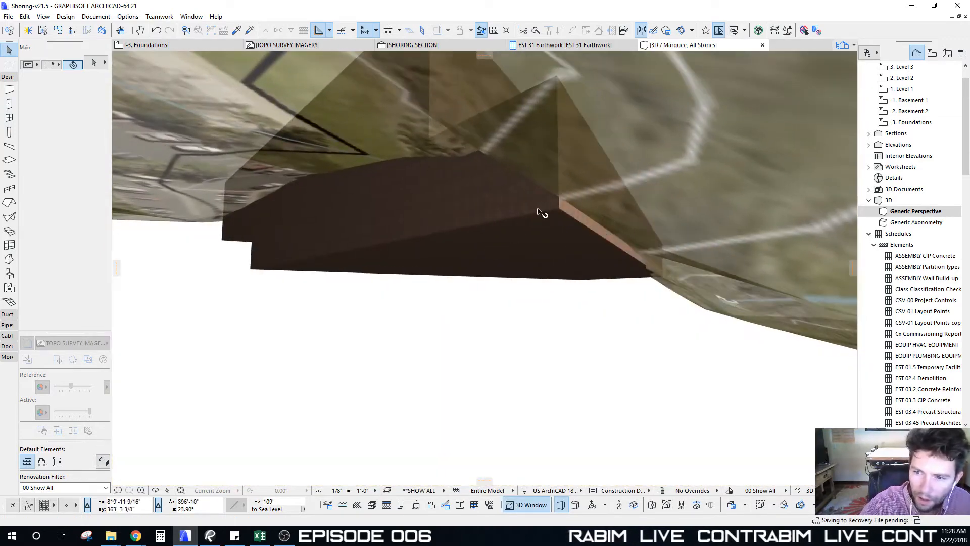
Select and delete the Foundations earth mesh
click(473, 177)
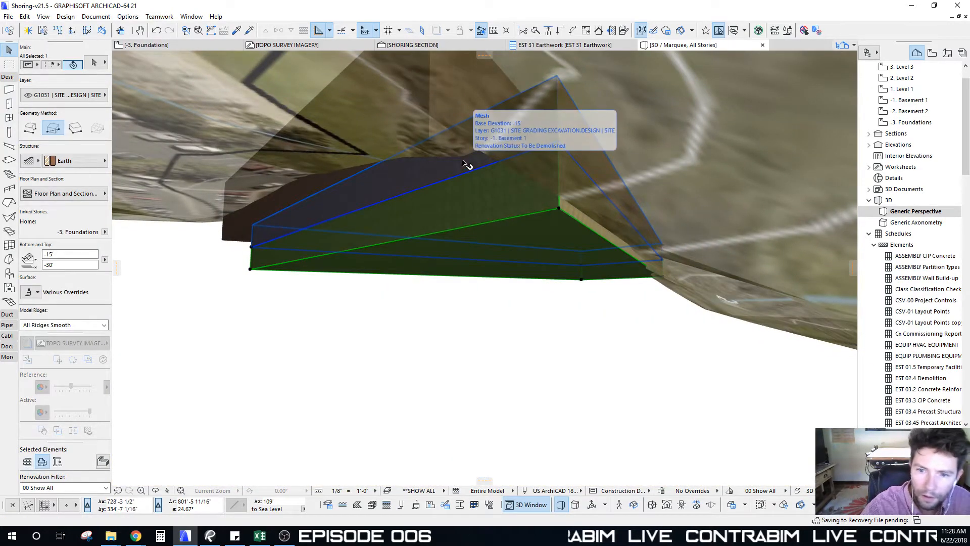
key(Escape)
click(482, 218)
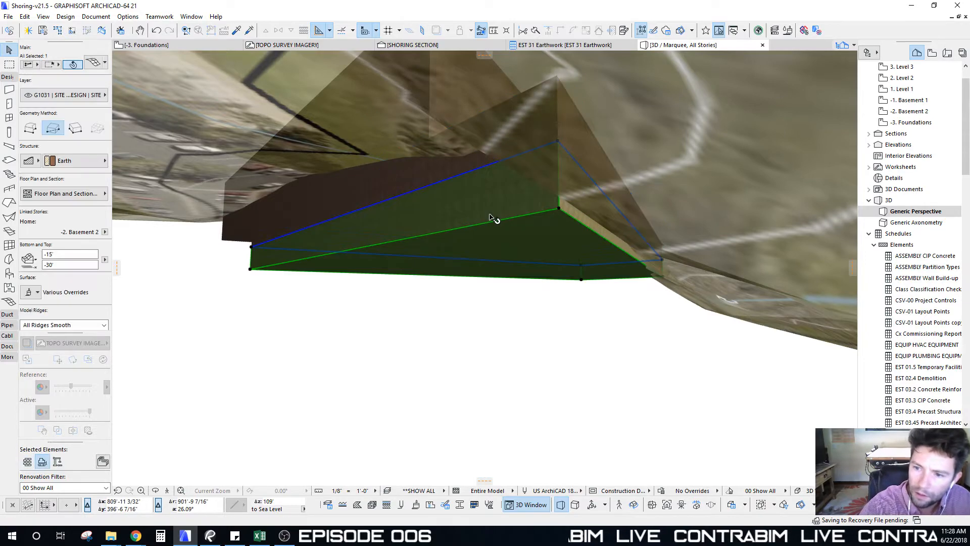
key(Escape)
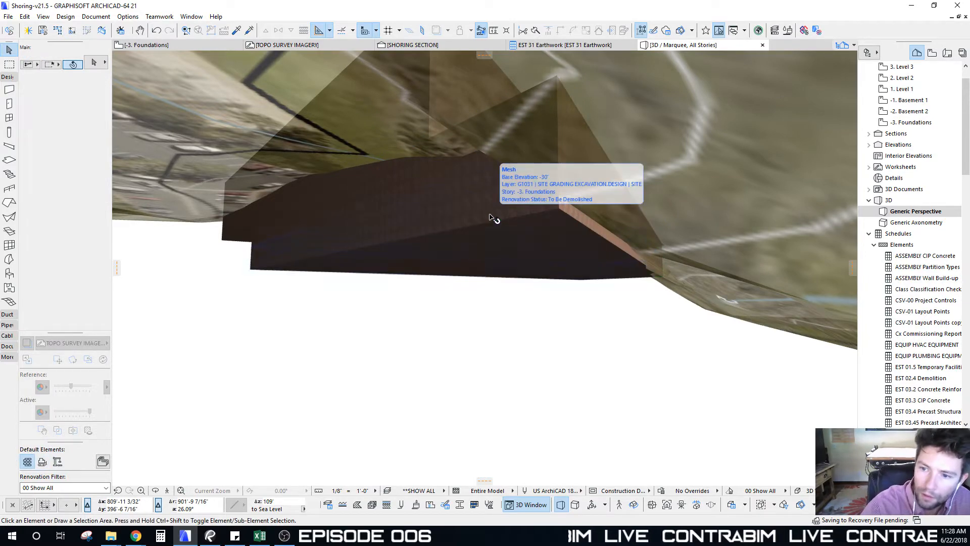
click(493, 218)
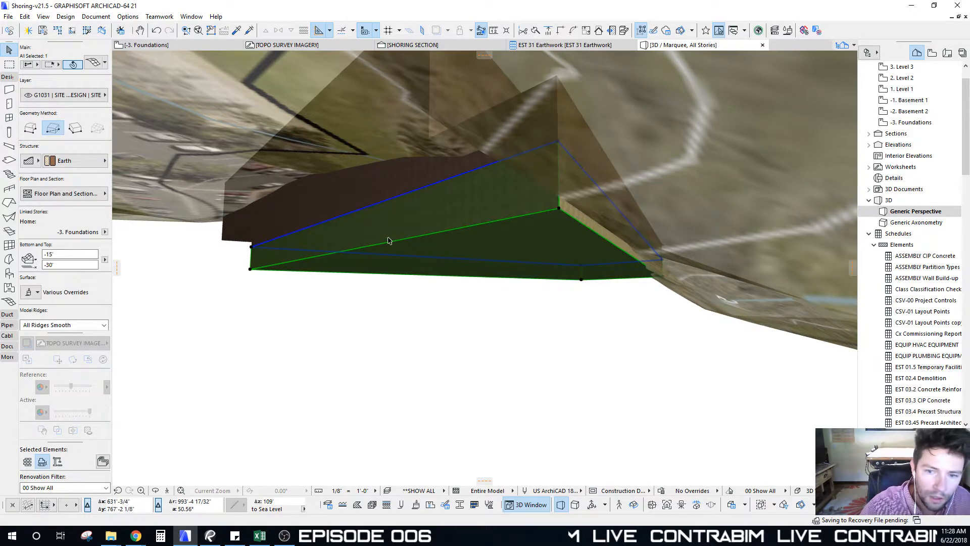
key(ctrl+z)
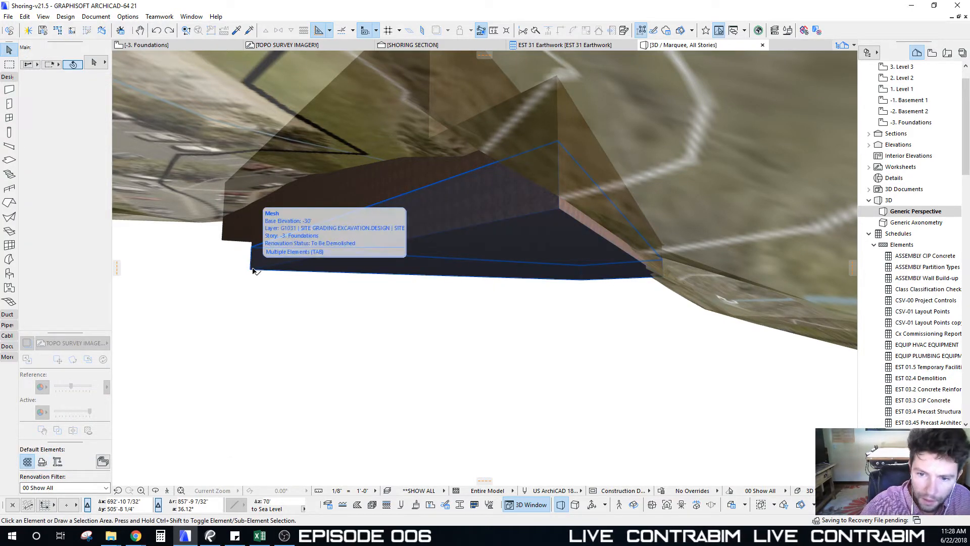
click(254, 271)
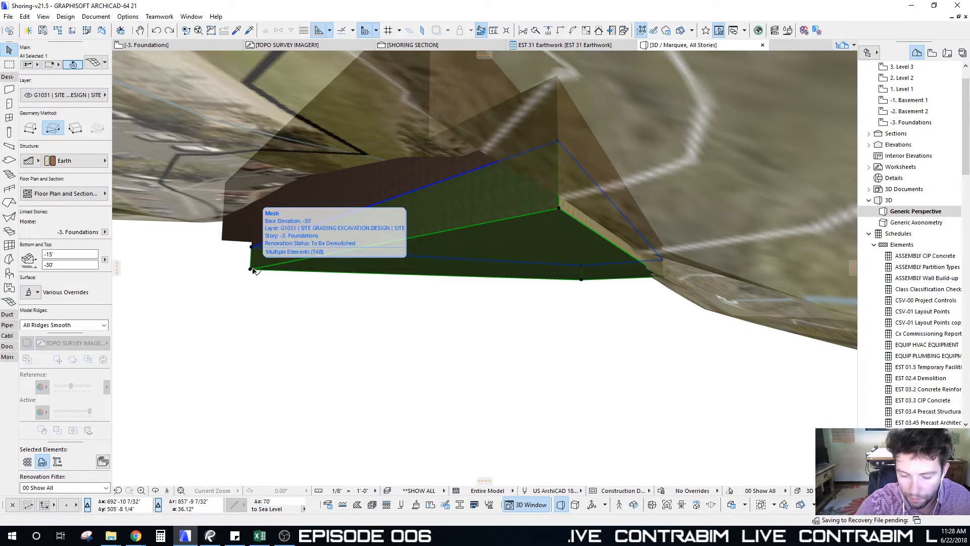
key(Delete)
Make the terrain topo mesh a solid Earth mesh with its bottom at -3'-2"
mouse_move(543, 239)
shift+middle_down()
mouse_move(678, 296)
mouse_move(602, 261)
mouse_move(648, 177)
mouse_move(641, 183)
shift+middle_up()
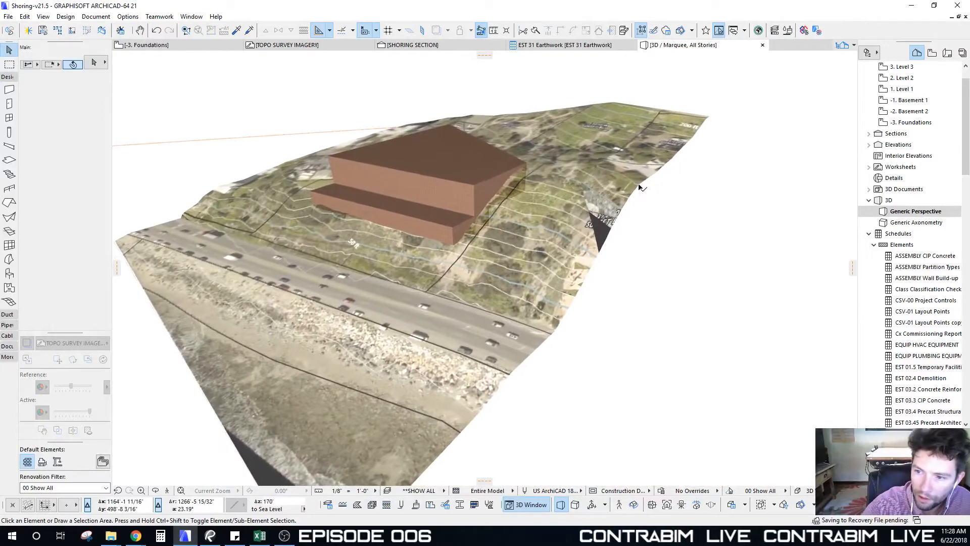
click(639, 188)
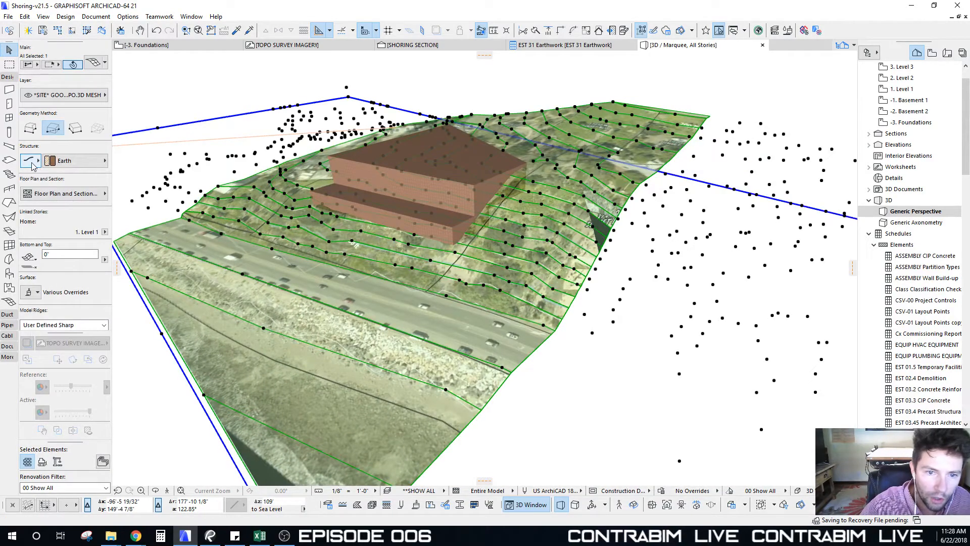
click(32, 165)
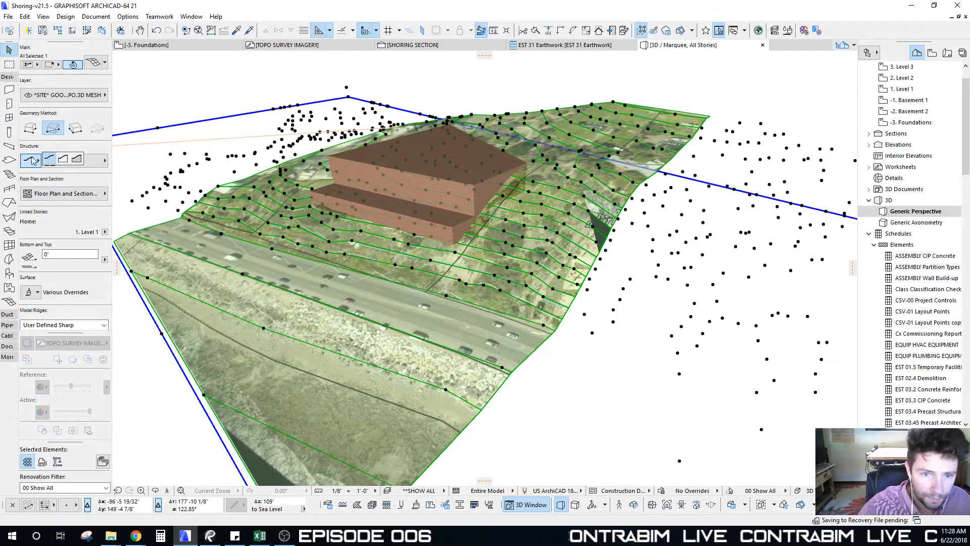
click(77, 159)
scroll(492, 226, down, 4)
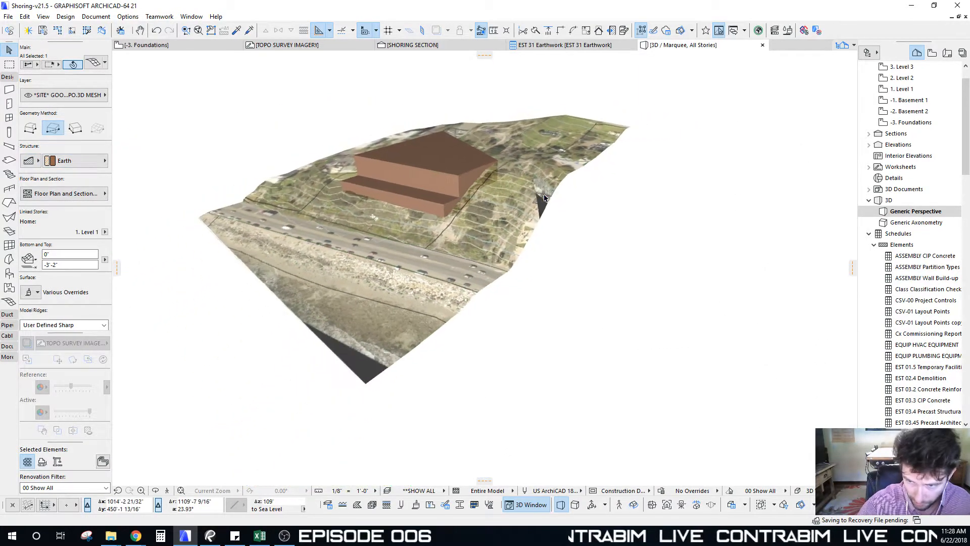
Override the terrain mesh's second and third faces with Earth | Brown, keeping the aerial image on top
middle_drag(521, 238, 525, 229)
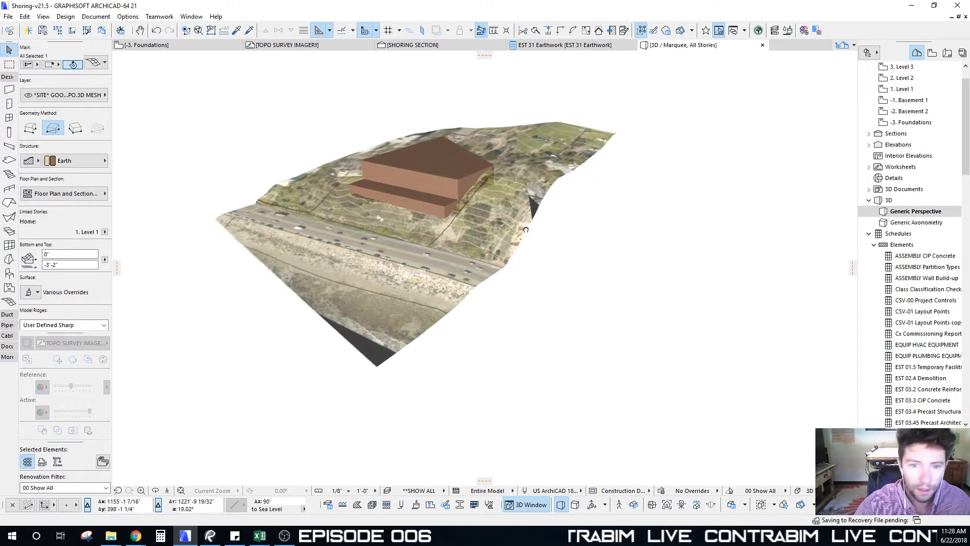
key(Escape)
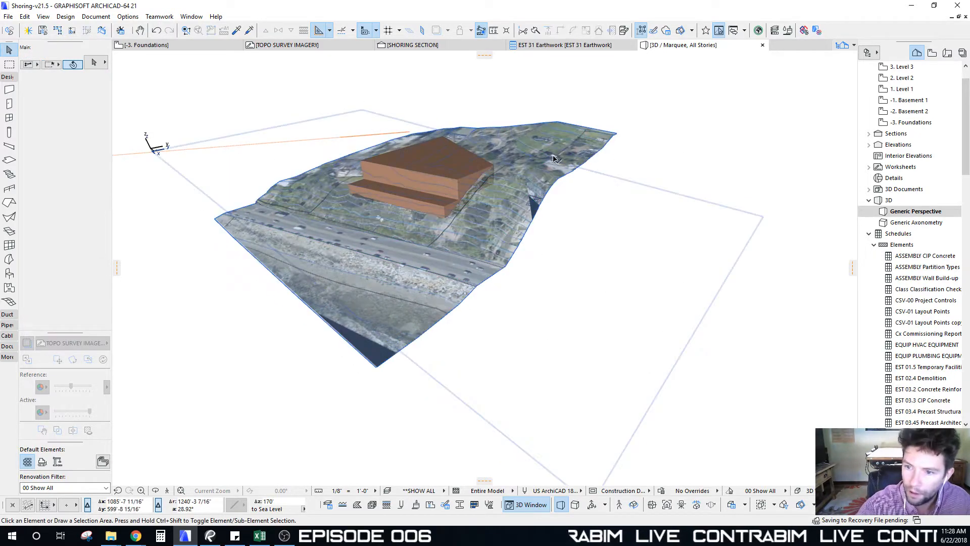
click(553, 159)
scroll(64, 254, down, 1)
scroll(64, 255, down, 3)
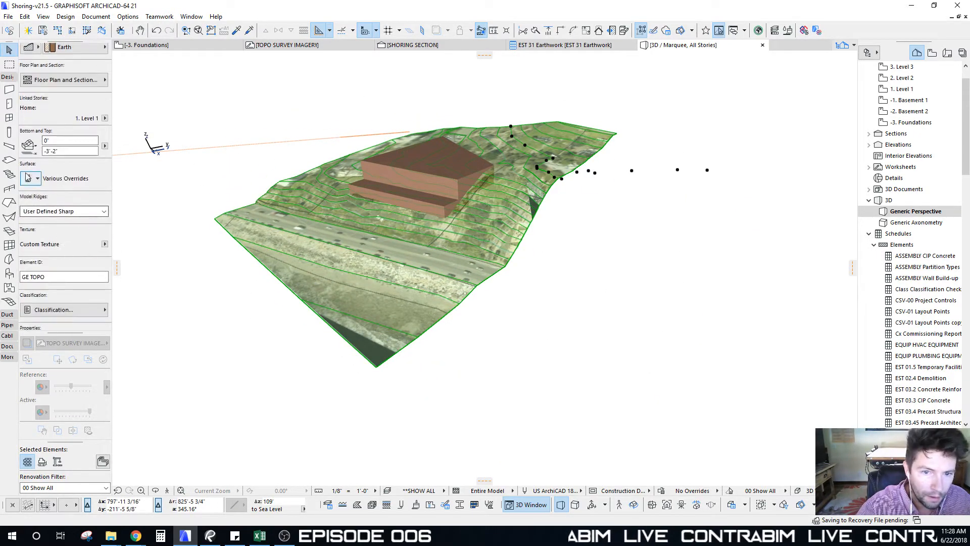
click(31, 178)
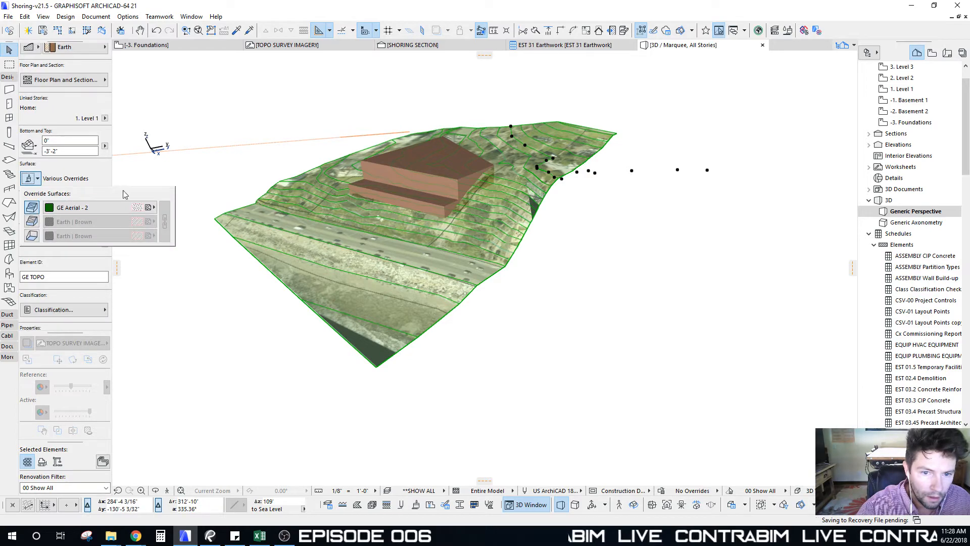
click(33, 221)
click(35, 238)
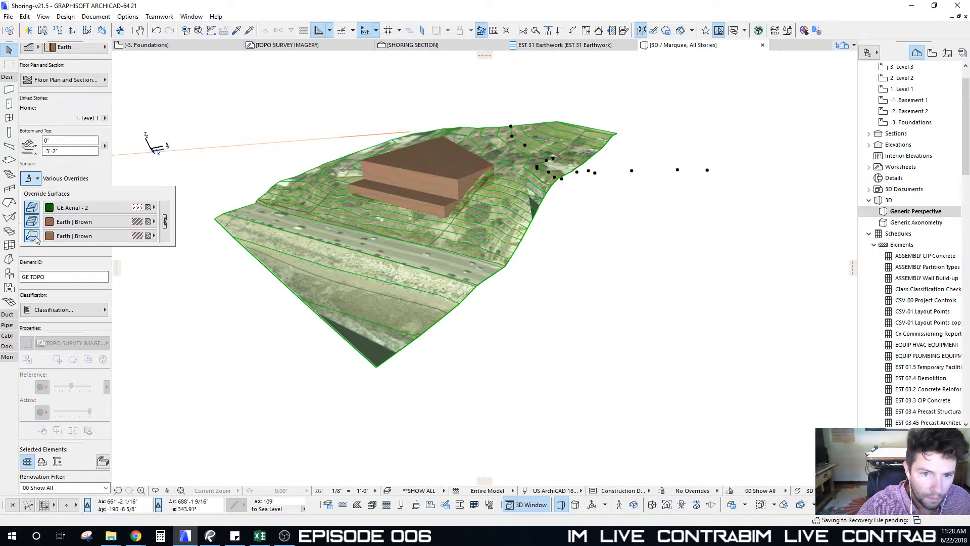
Show the whole model in the 3D window
shift+middle_drag(355, 178, 365, 231)
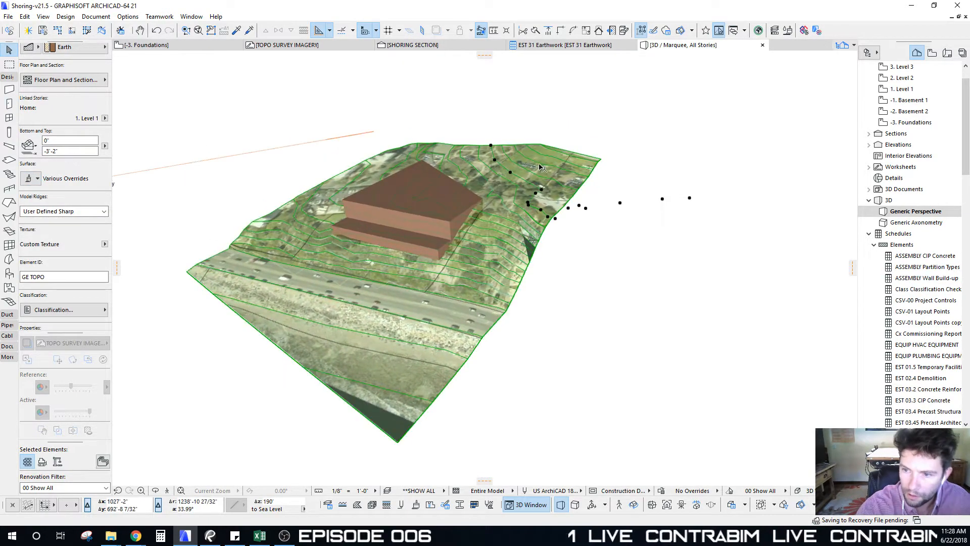
key(Escape)
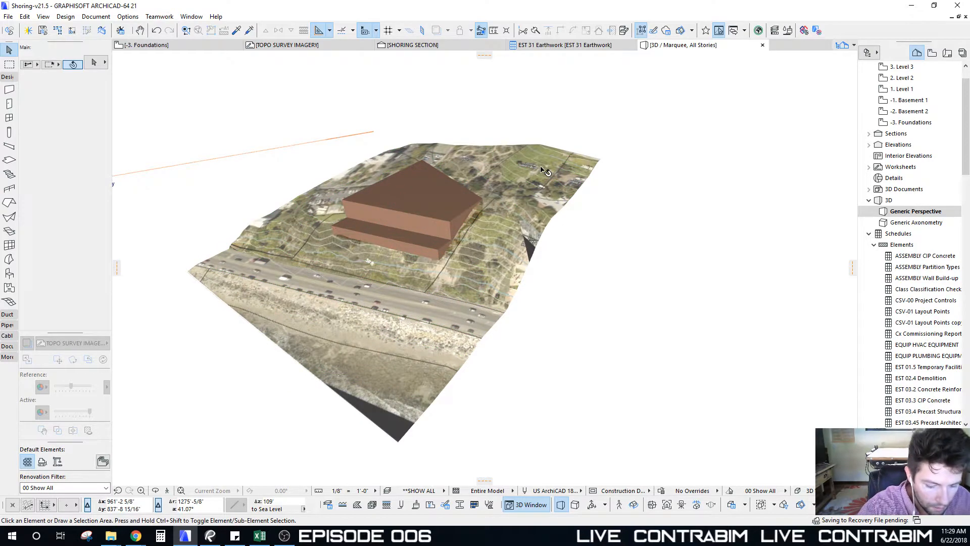
key(ctrl+F5)
scroll(566, 170, down, 2)
shift+middle_drag(578, 197, 543, 227)
Measure the terrain mesh elevations from Sea Level so it spans 100' to 0'
click(543, 227)
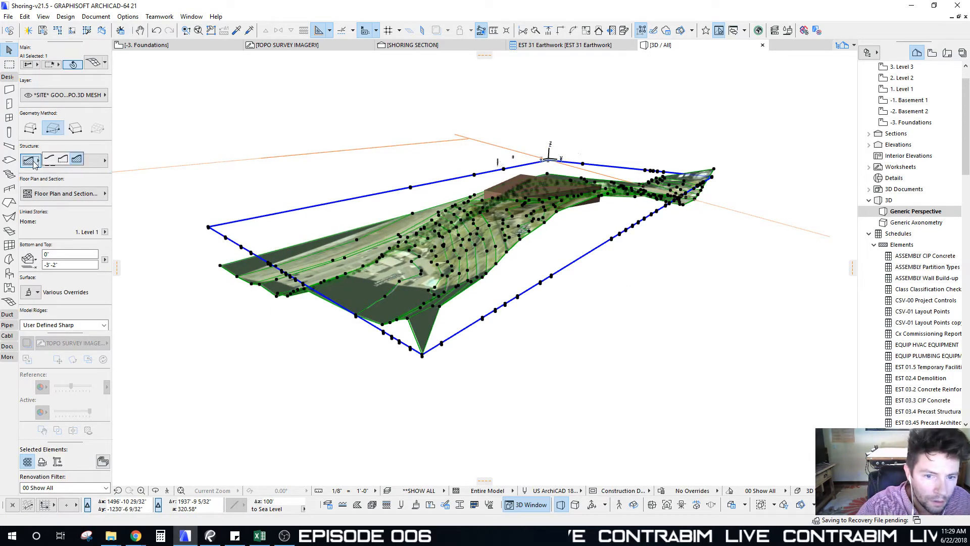
click(105, 261)
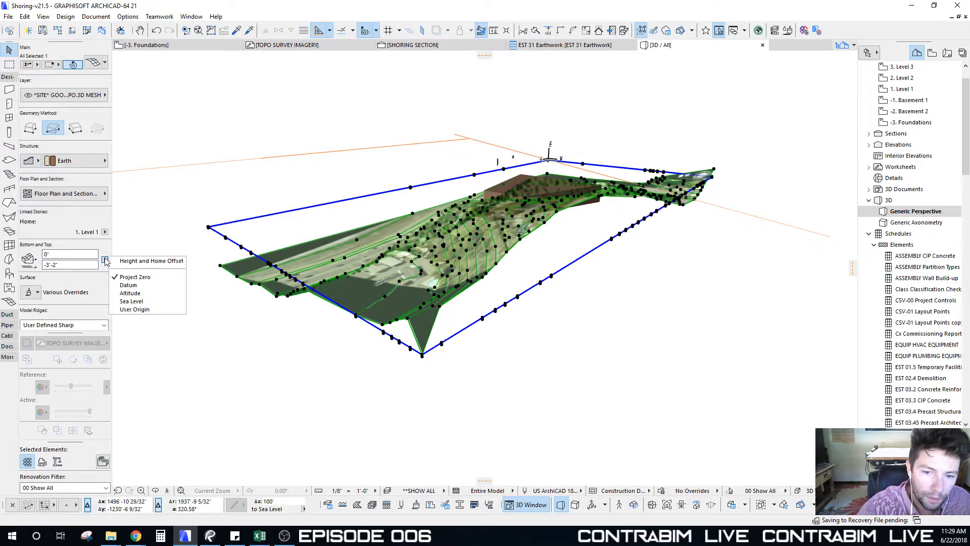
click(131, 302)
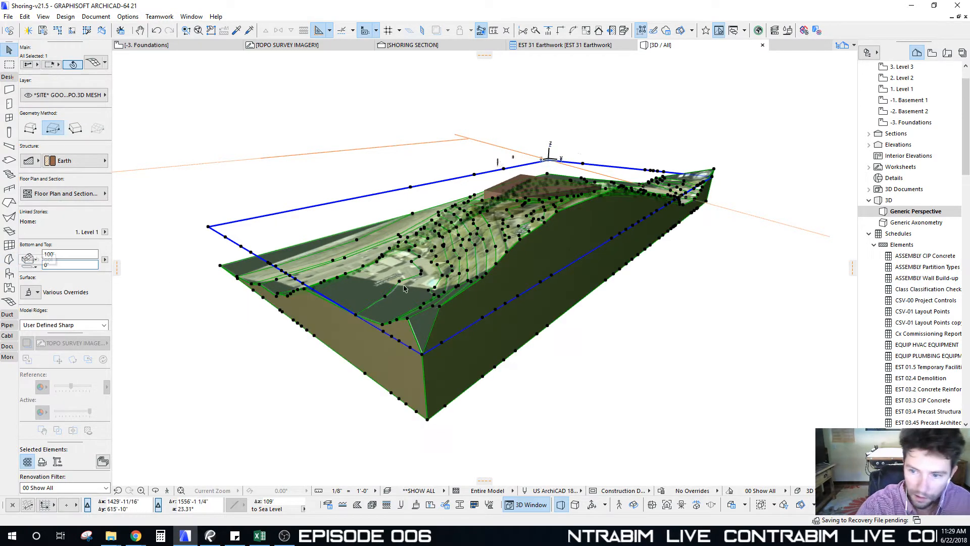
shift+middle_drag(207, 324, 563, 275)
middle_drag(655, 240, 734, 281)
scroll(672, 300, up, 10)
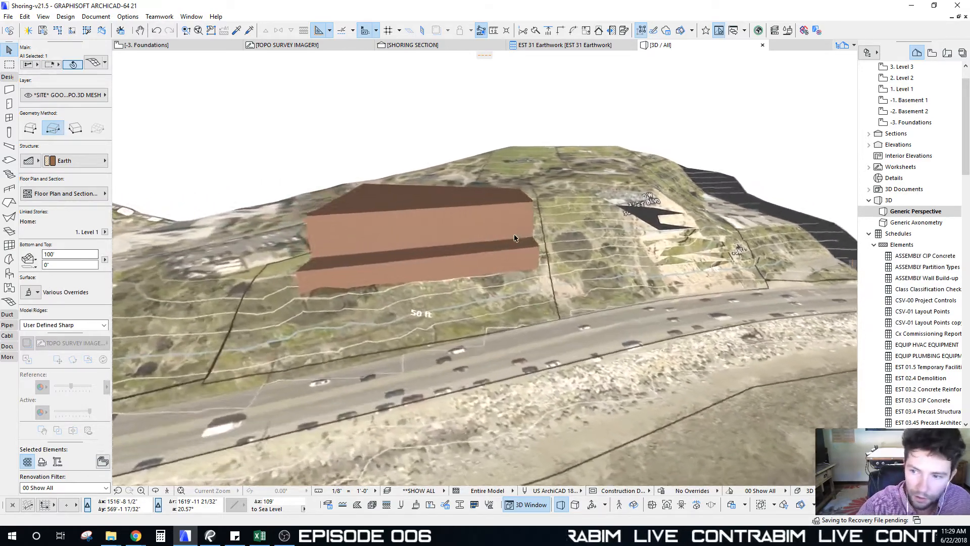
Select the five stacked excavation meshes beneath the building
shift+middle_drag(515, 238, 530, 242)
key(Escape)
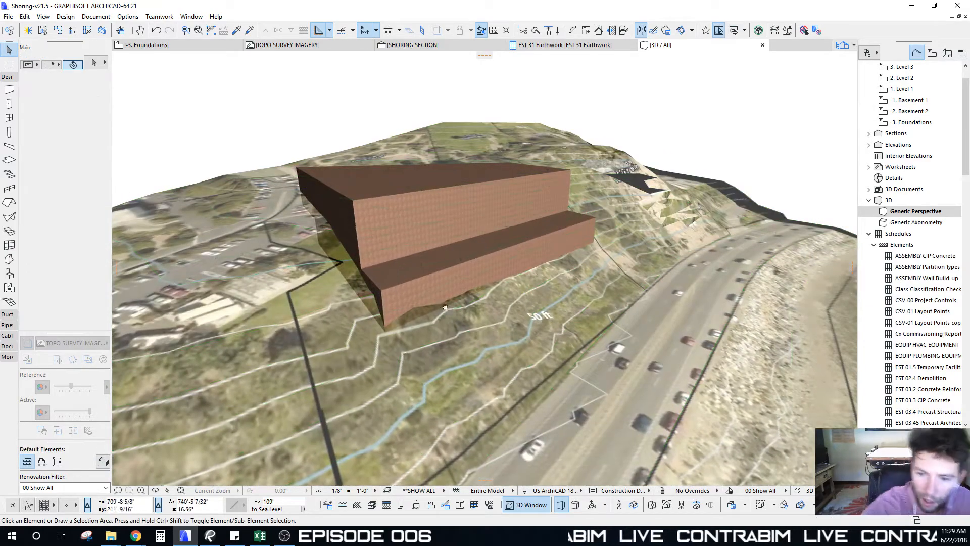
middle_drag(393, 326, 423, 343)
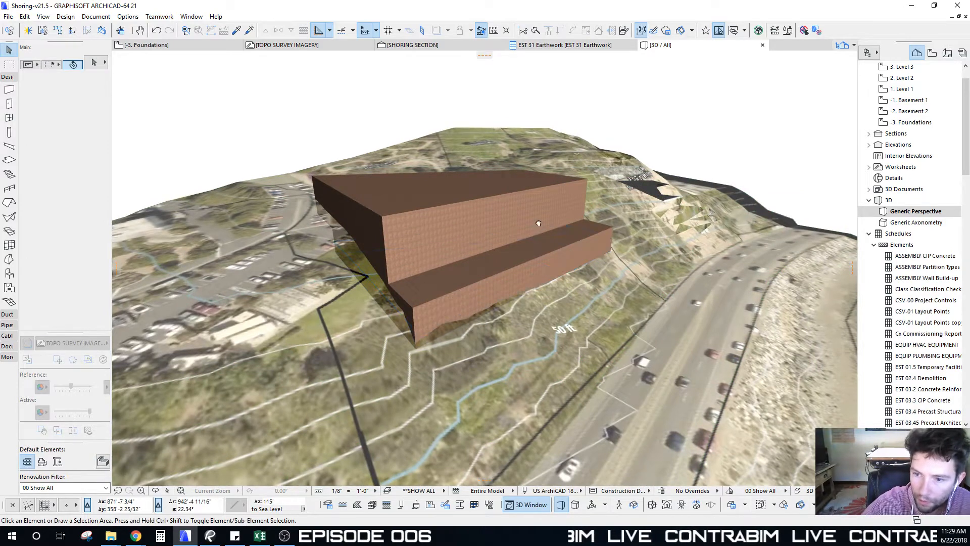
shift+middle_drag(539, 221, 428, 243)
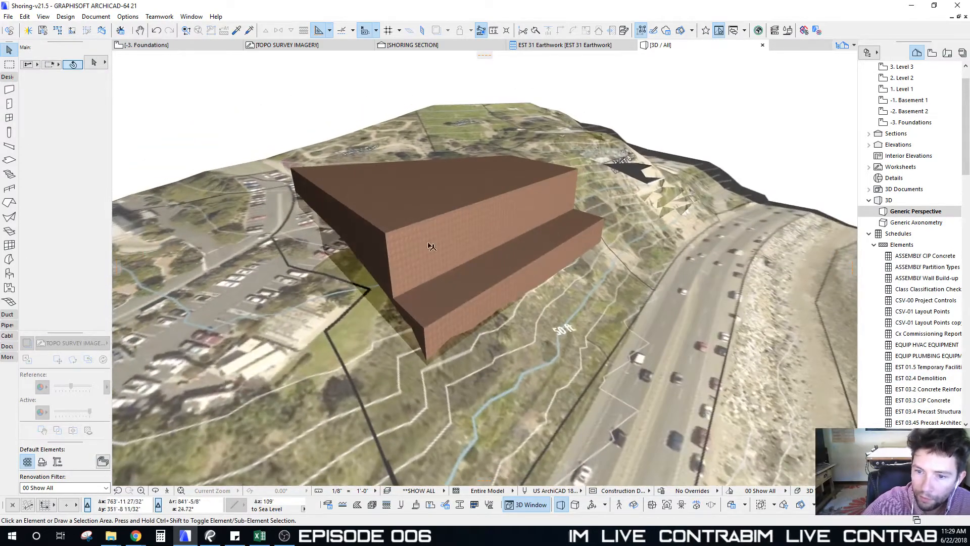
click(429, 348)
shift+click(398, 289)
shift+click(398, 287)
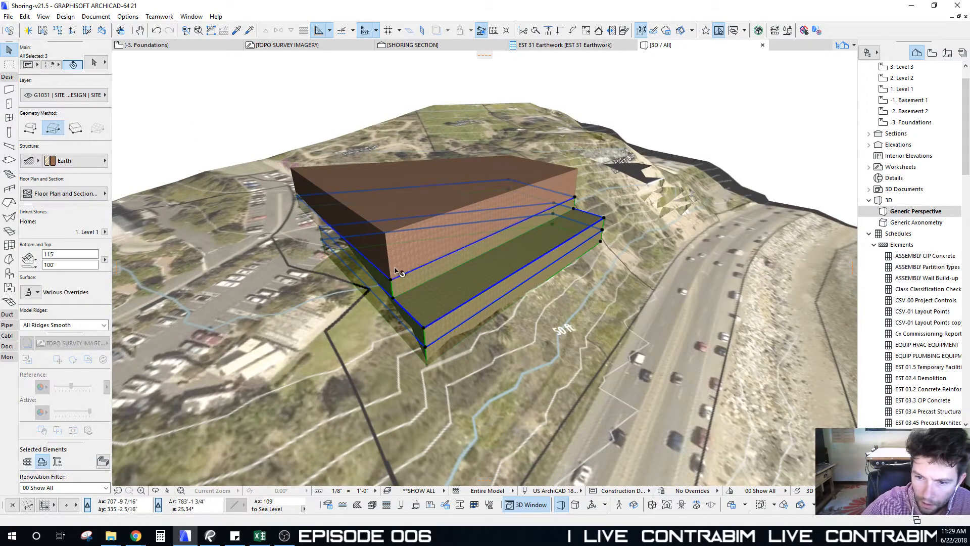
shift+click(400, 268)
shift+click(402, 253)
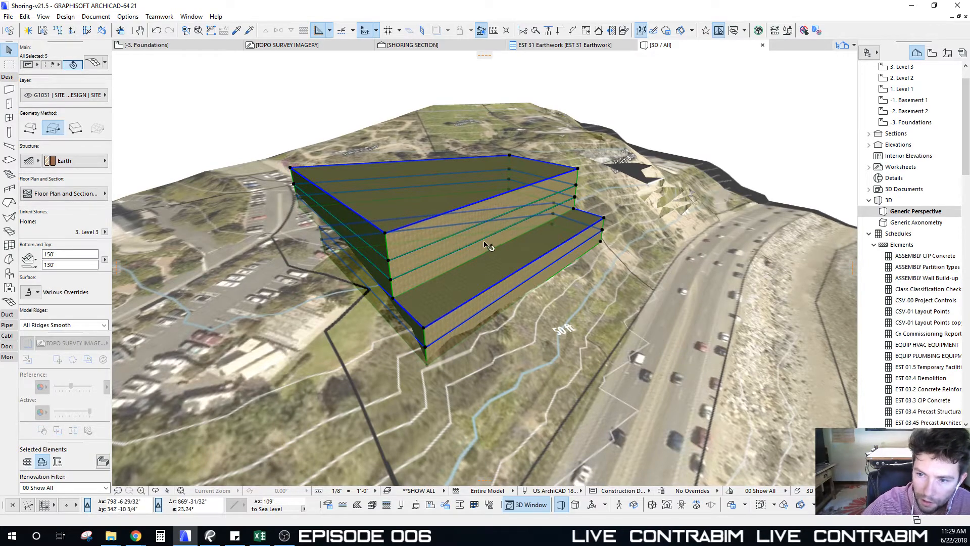
Dock the Solid Element Operations palette at the right of the 3D window
shift+middle_drag(444, 206, 453, 205)
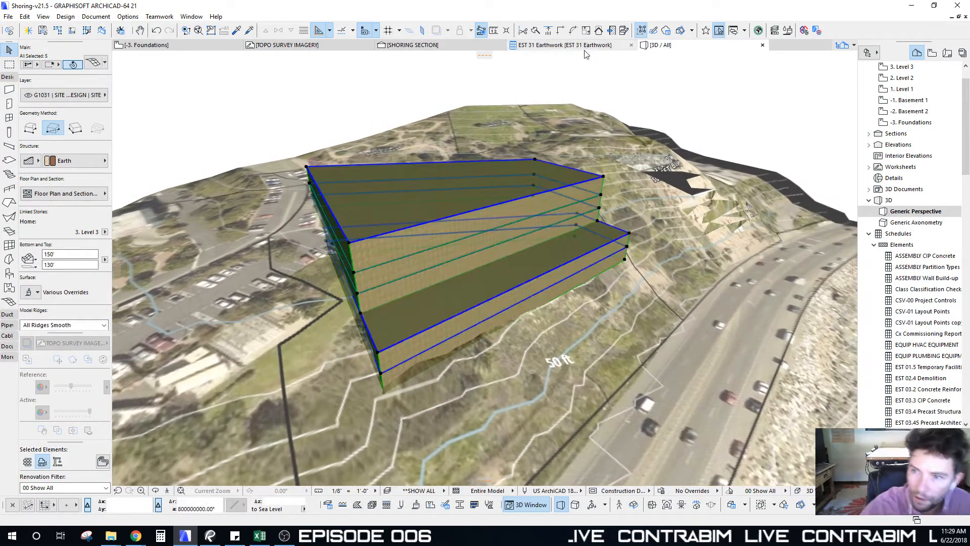
shift+middle_drag(523, 104, 406, 126)
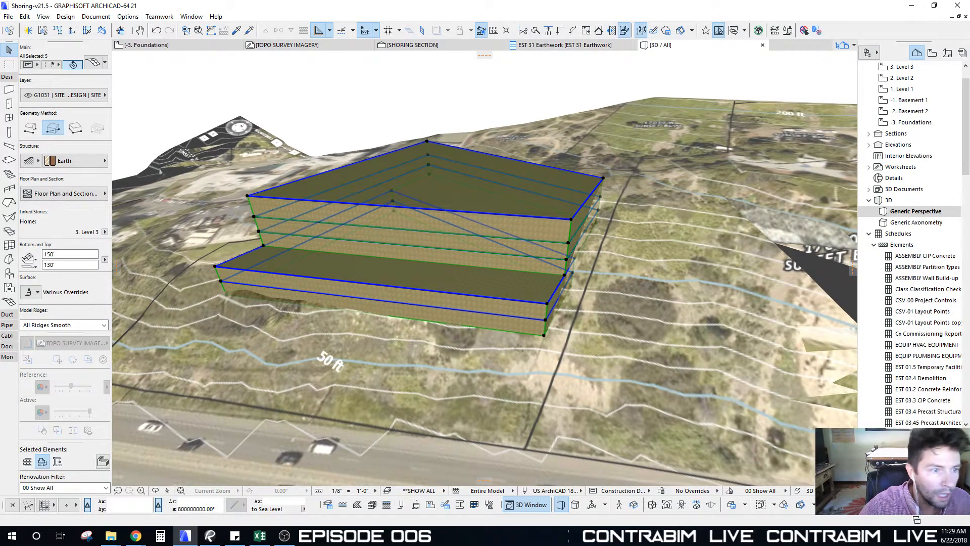
drag(435, 142, 751, 86)
mouse_move(444, 243)
shift+middle_down()
mouse_move(438, 218)
mouse_move(438, 247)
mouse_move(285, 243)
shift+middle_up()
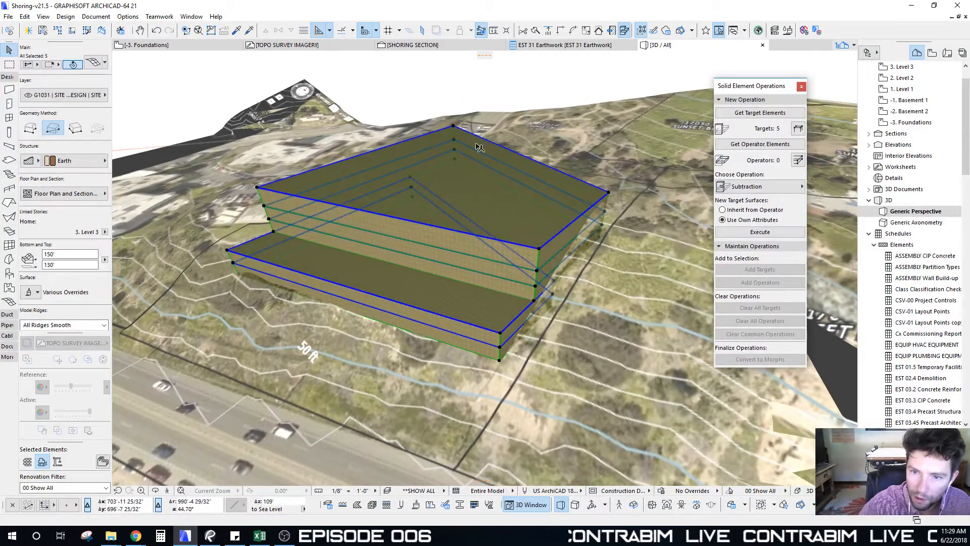
Set the five stacked meshes as targets and the terrain mesh as the operator
shift+middle_drag(479, 147, 682, 175)
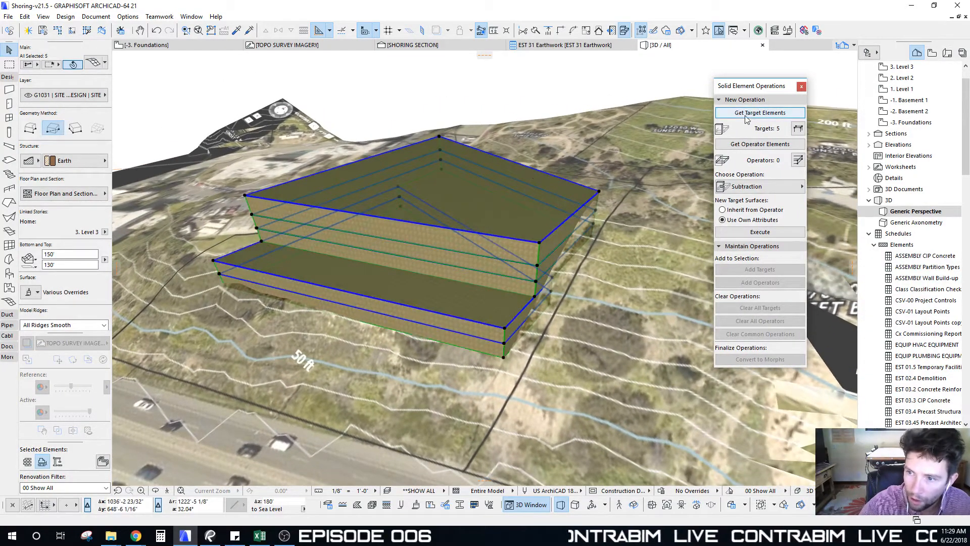
shift+middle_drag(452, 137, 428, 209)
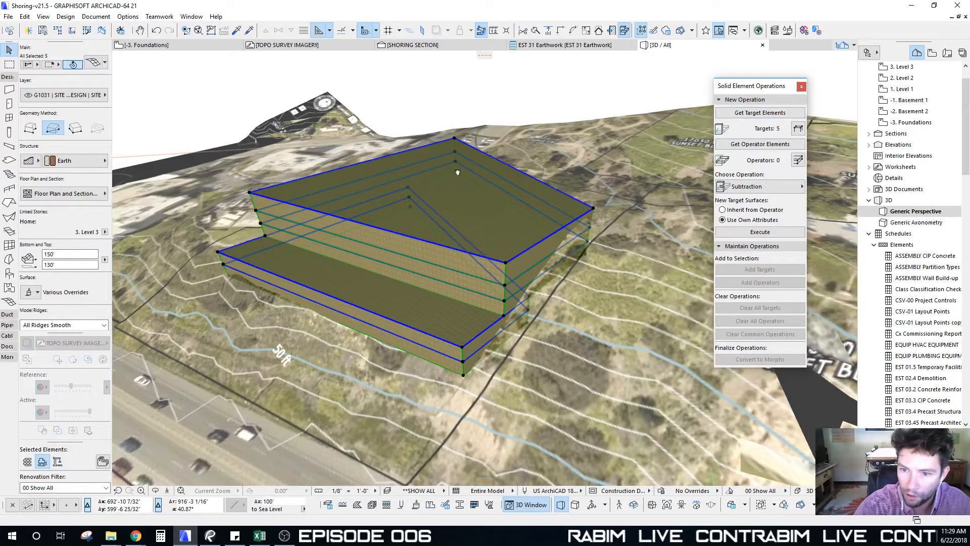
drag(767, 89, 752, 85)
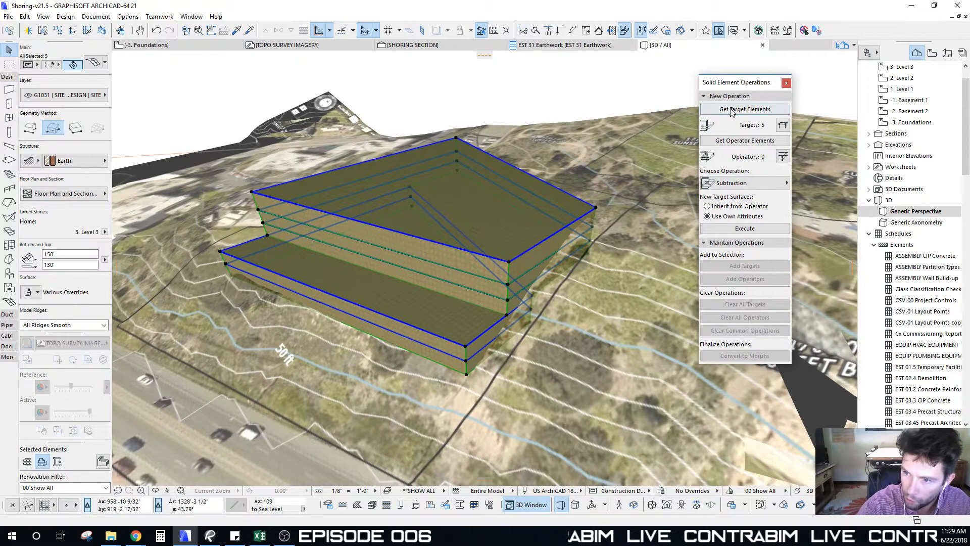
click(731, 111)
click(623, 180)
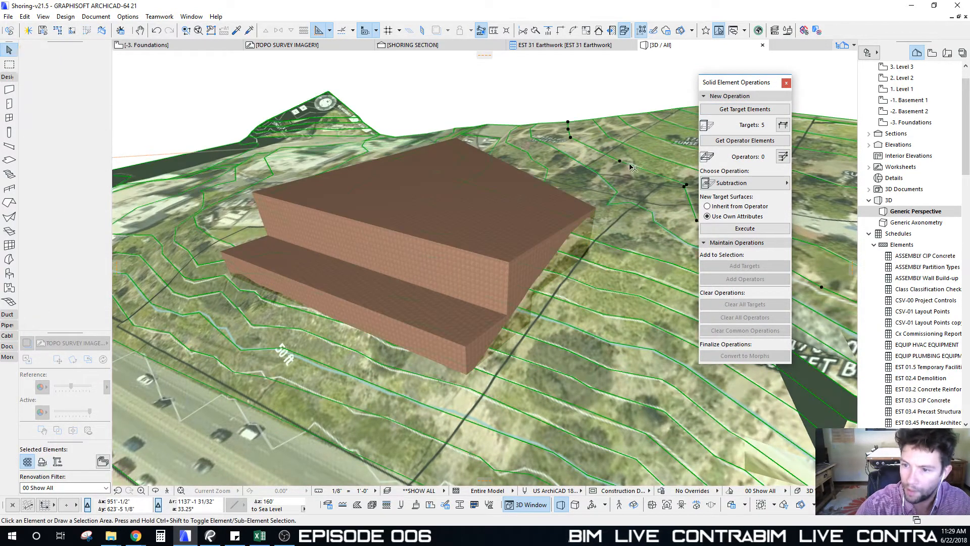
click(633, 167)
click(753, 141)
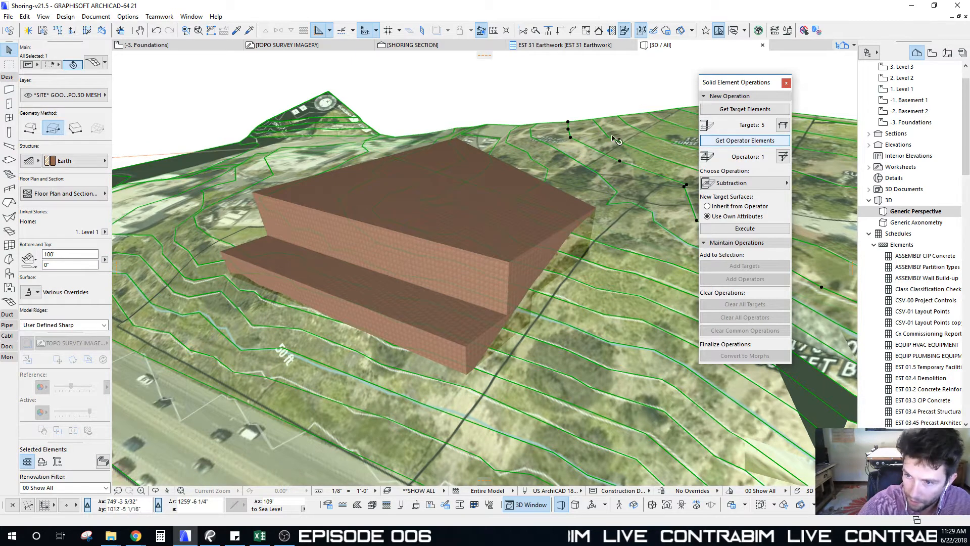
Choose Intersection as the solid operation and execute it
click(753, 183)
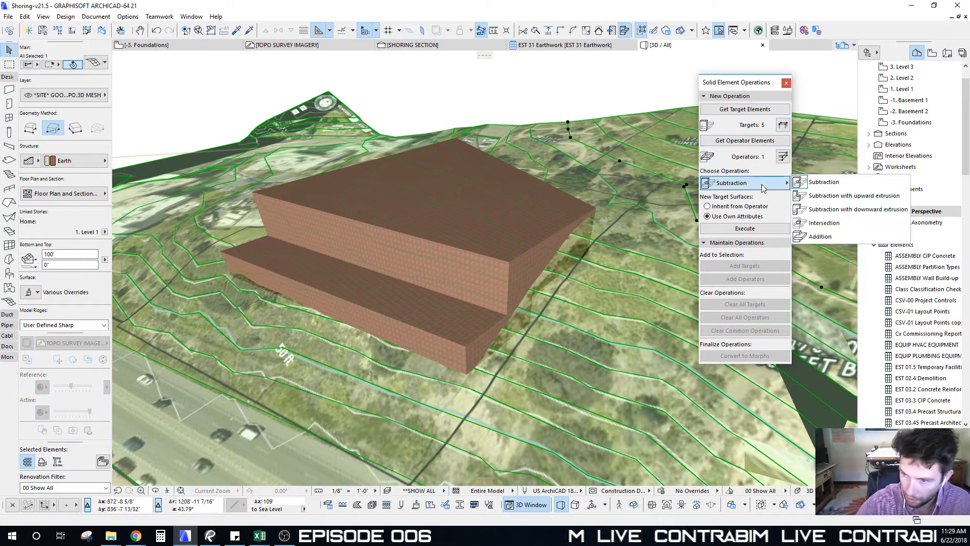
click(814, 223)
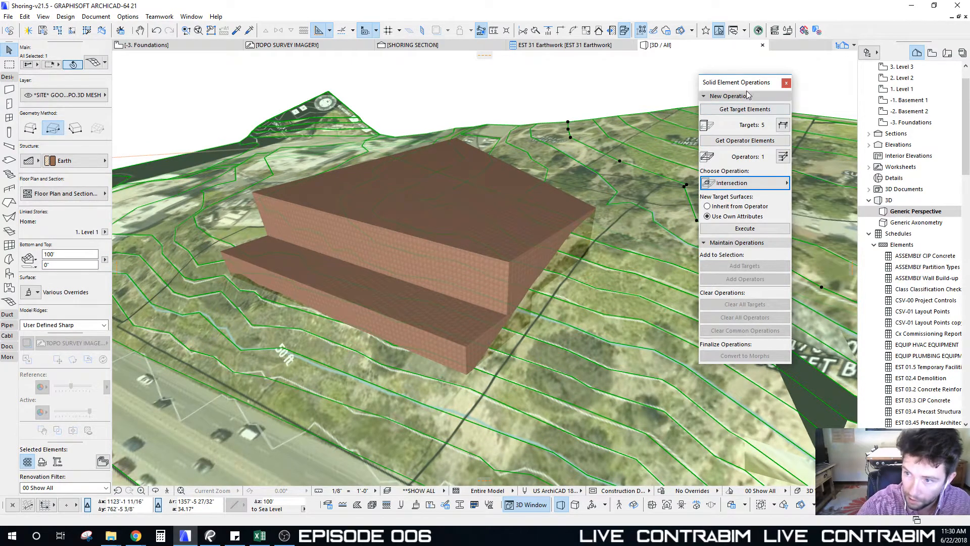
drag(748, 95, 736, 104)
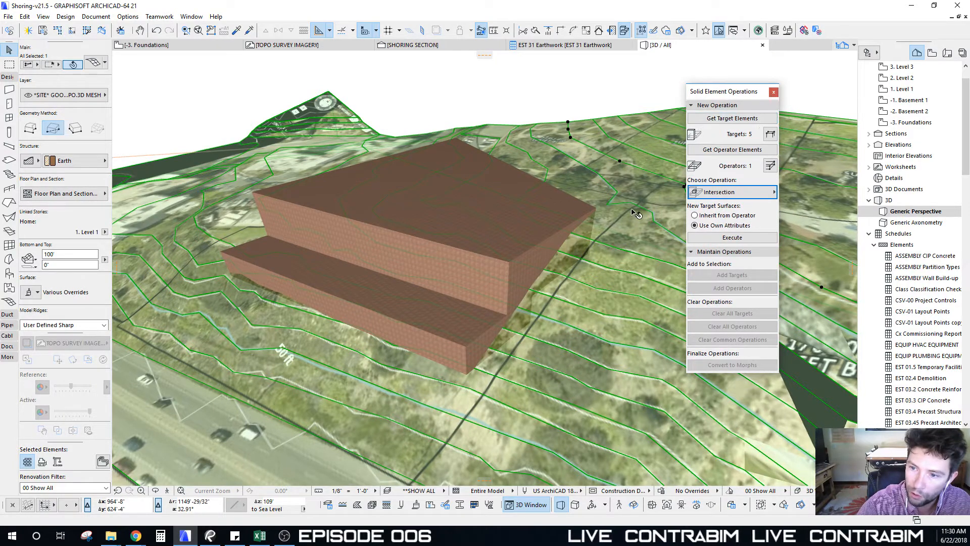
click(764, 196)
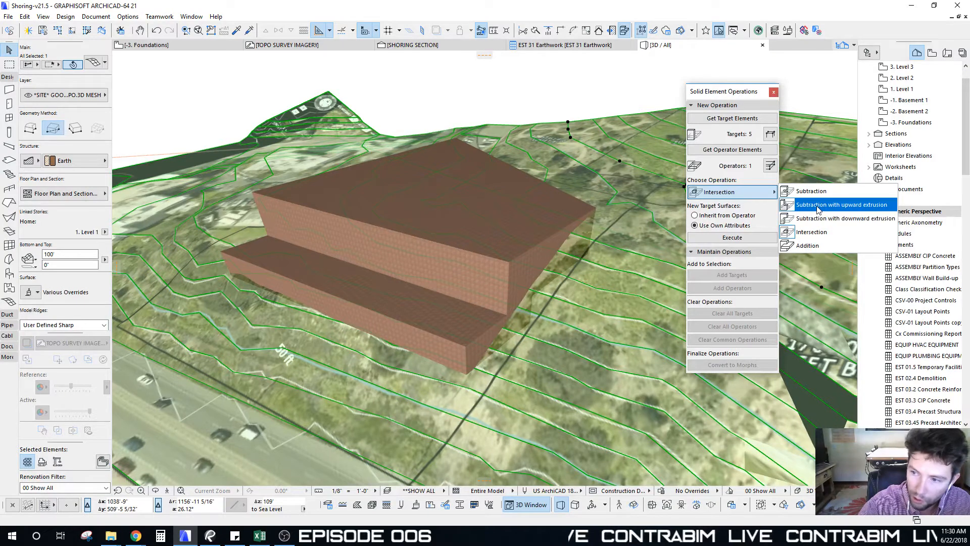
click(818, 233)
drag(737, 97, 753, 103)
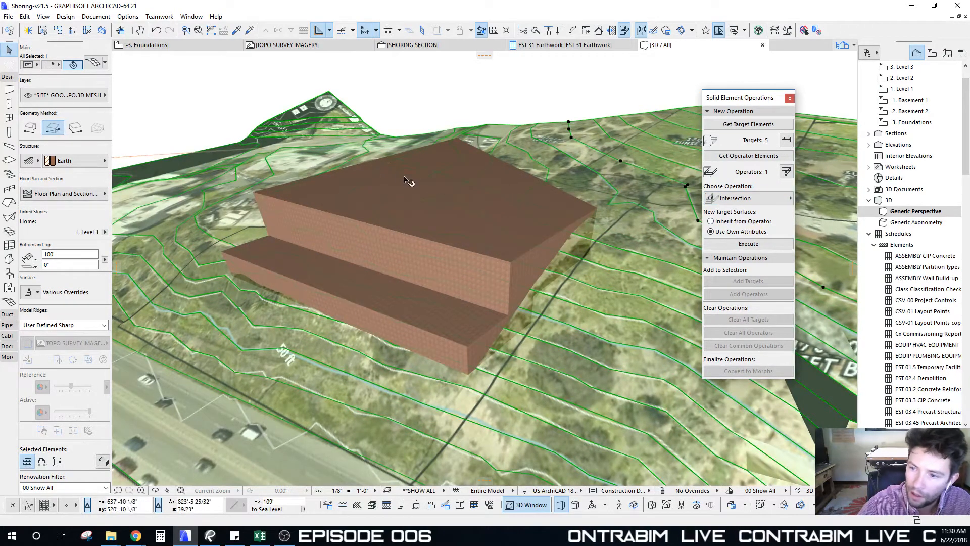
shift+middle_drag(409, 181, 437, 204)
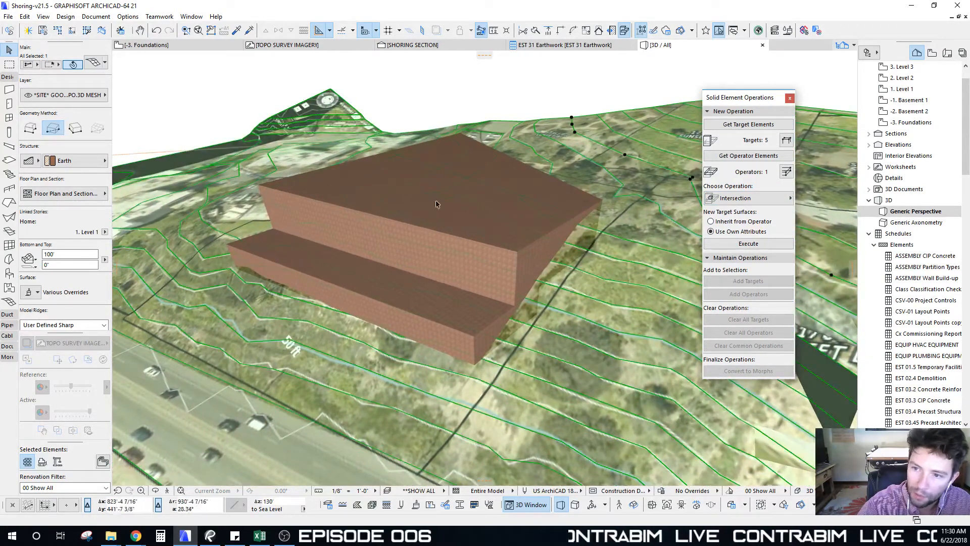
click(748, 244)
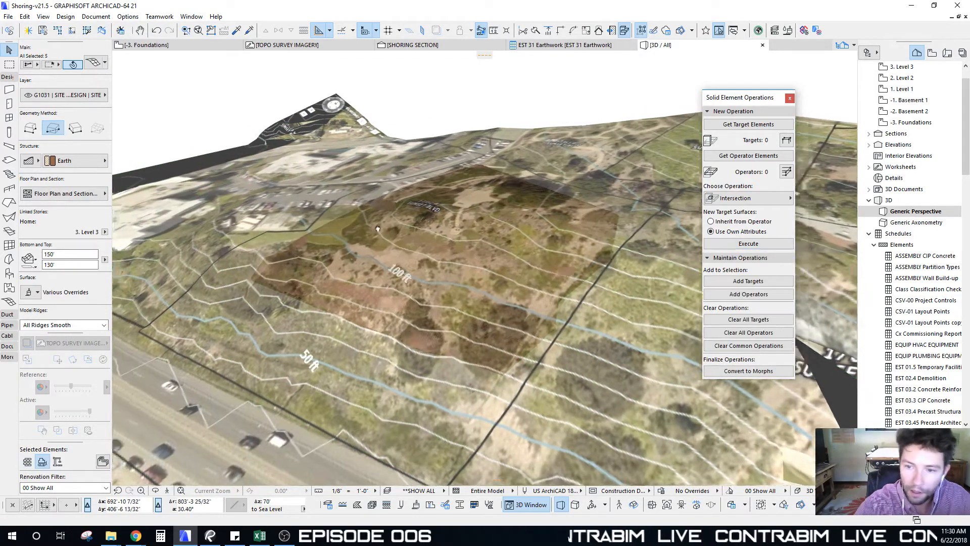
Isolate the selection in 3D and marquee-select the five stepped meshes
shift+middle_drag(377, 229, 625, 236)
key(F5)
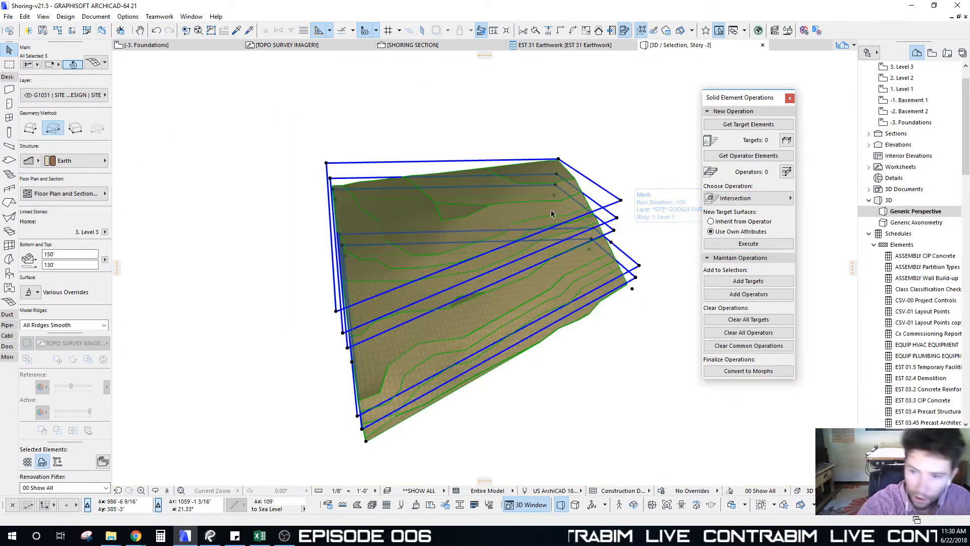
key(Escape)
shift+middle_drag(552, 214, 462, 230)
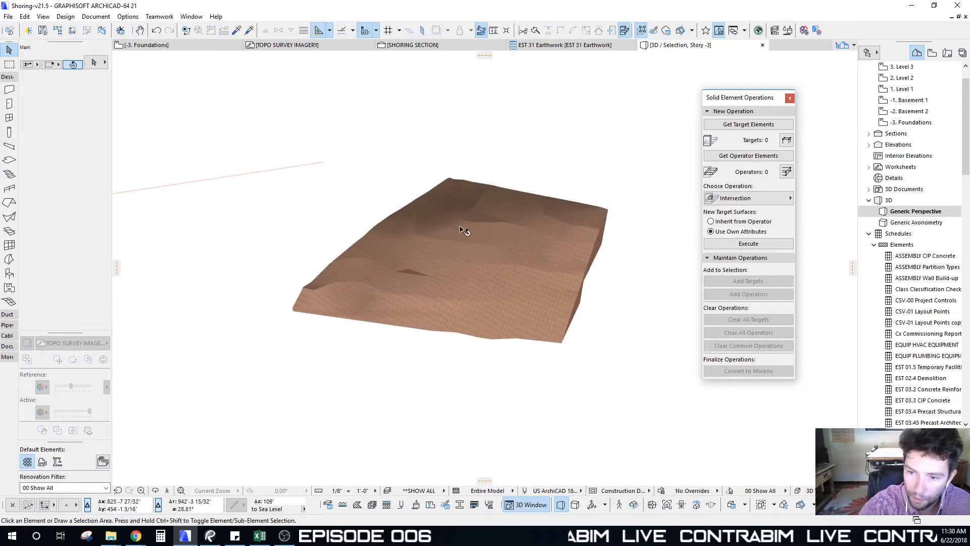
drag(227, 121, 645, 393)
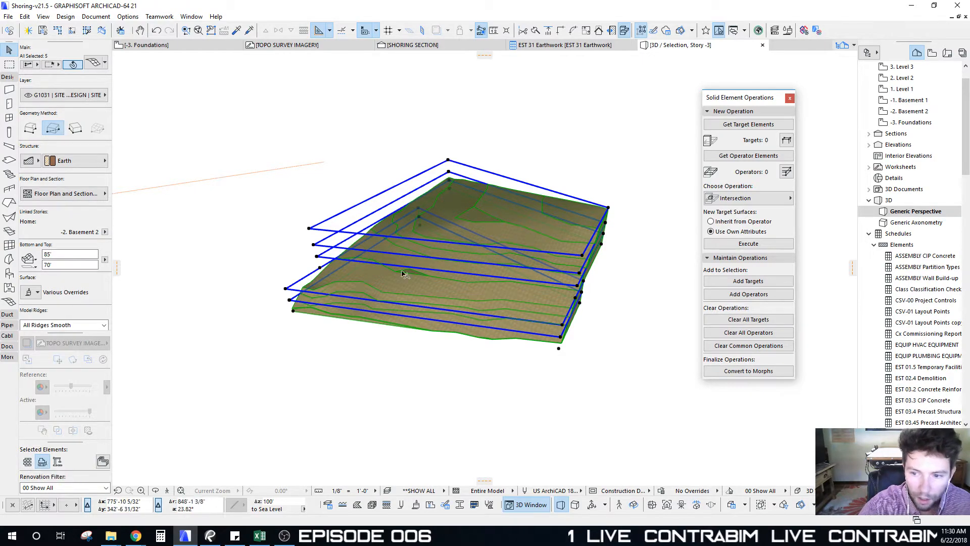
shift+middle_drag(404, 272, 433, 219)
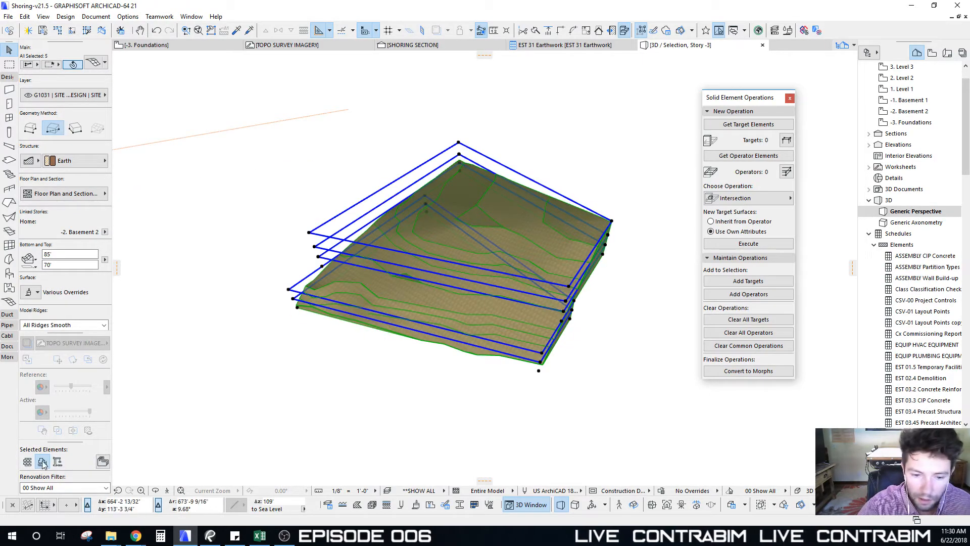
shift+middle_drag(469, 249, 427, 289)
Return to the full site model and reselect the five stepped excavation meshes
key(Escape)
key(F5)
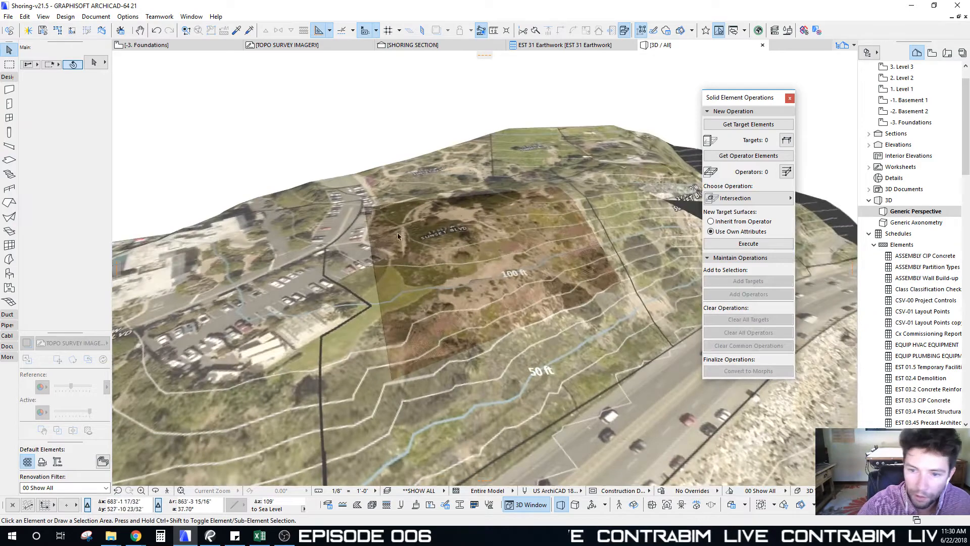
drag(312, 108, 662, 435)
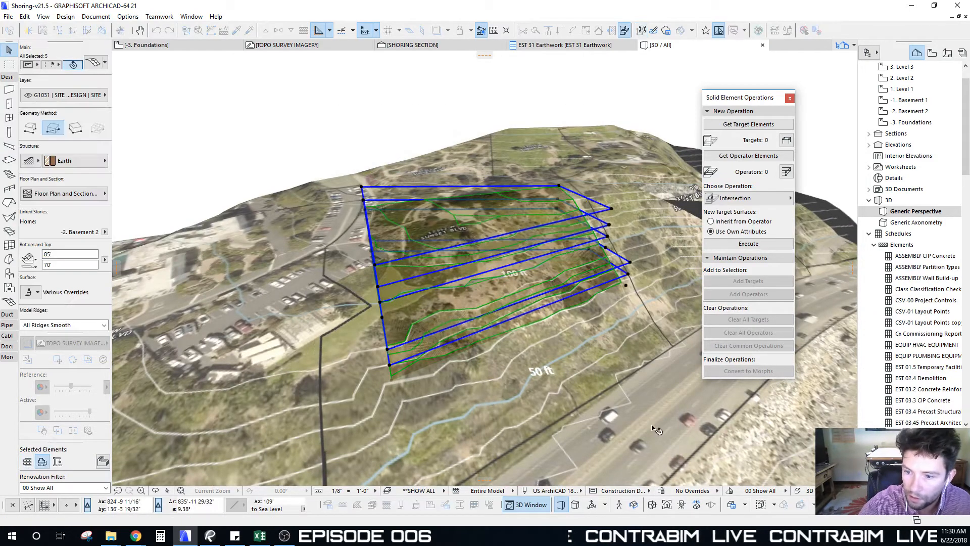
shift+middle_drag(459, 334, 508, 311)
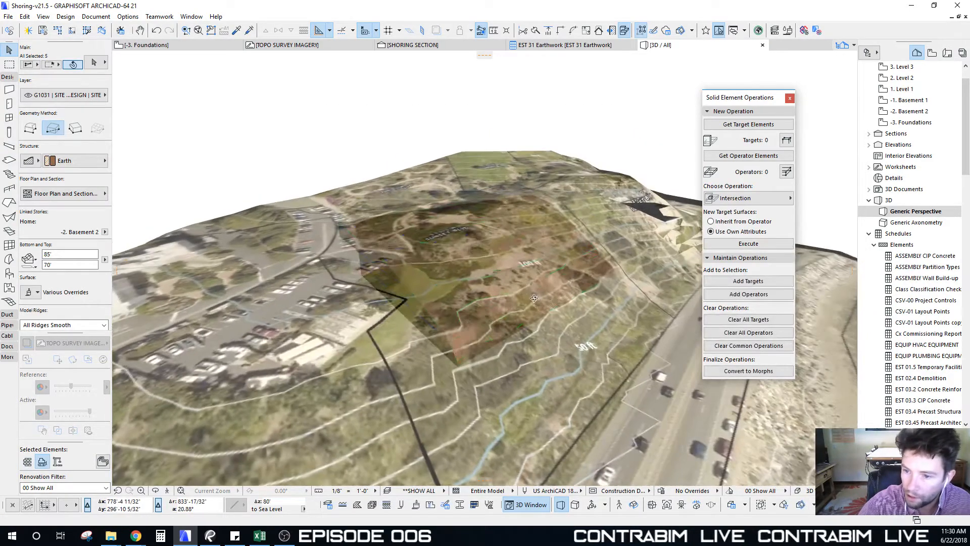
shift+middle_drag(495, 262, 458, 288)
drag(743, 98, 724, 98)
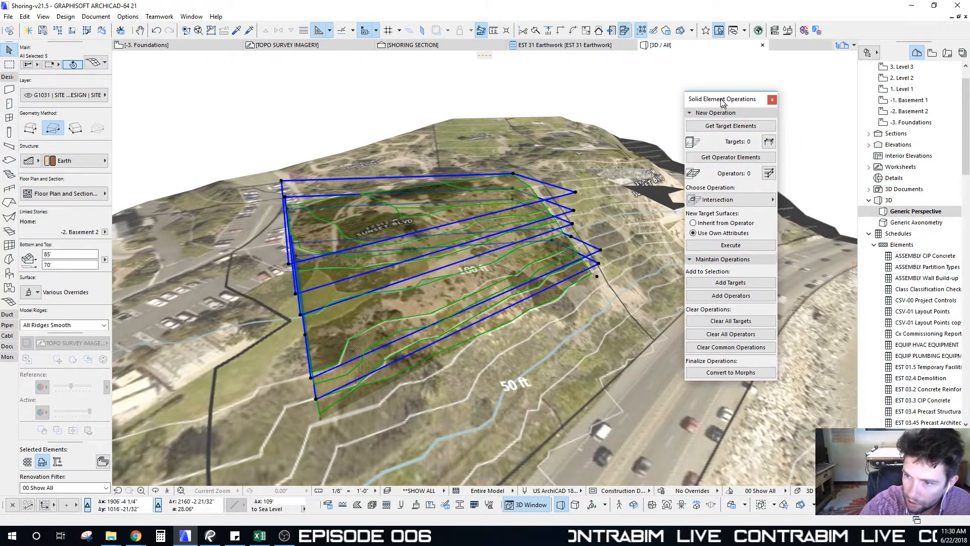
Set the five meshes as operators and the site topo mesh as target, then execute Subtraction
click(725, 157)
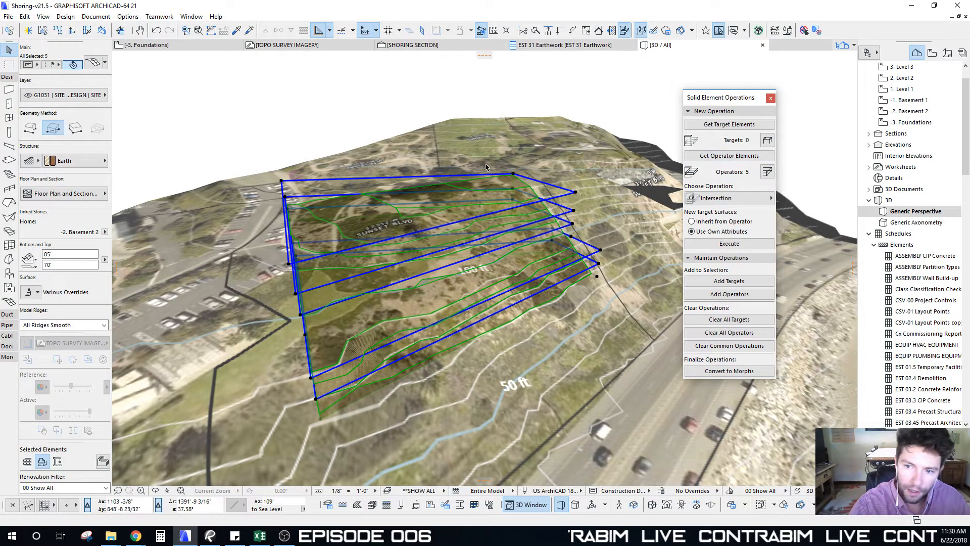
key(Escape)
click(418, 159)
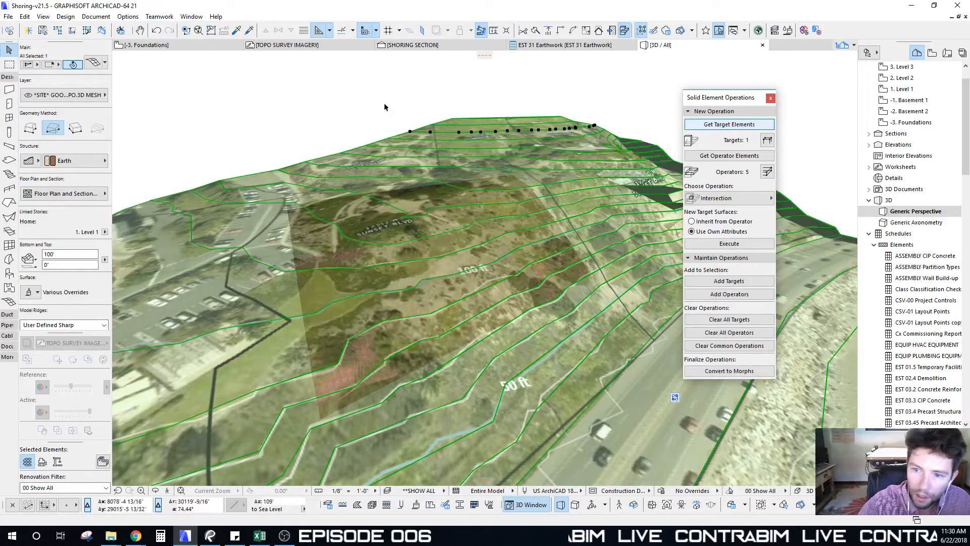
middle_drag(589, 200, 596, 179)
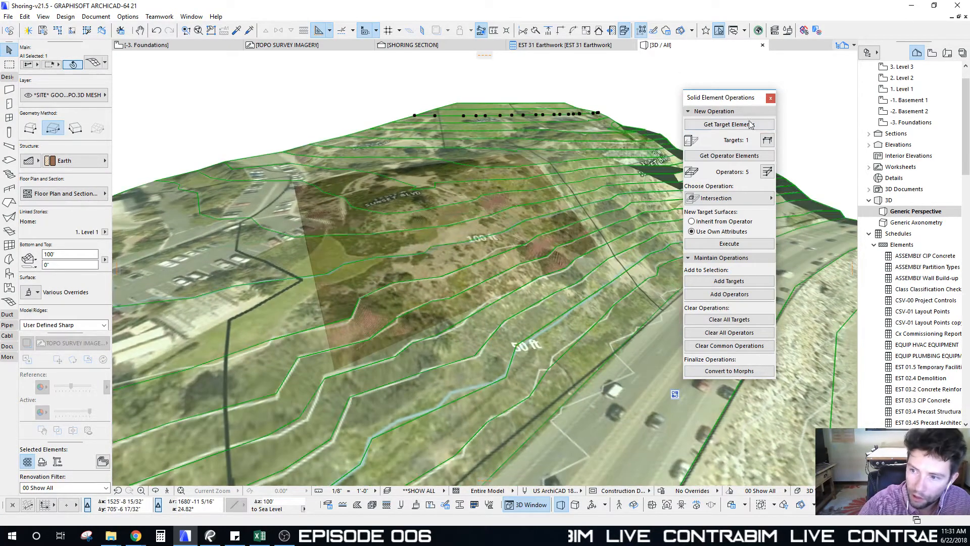
click(726, 200)
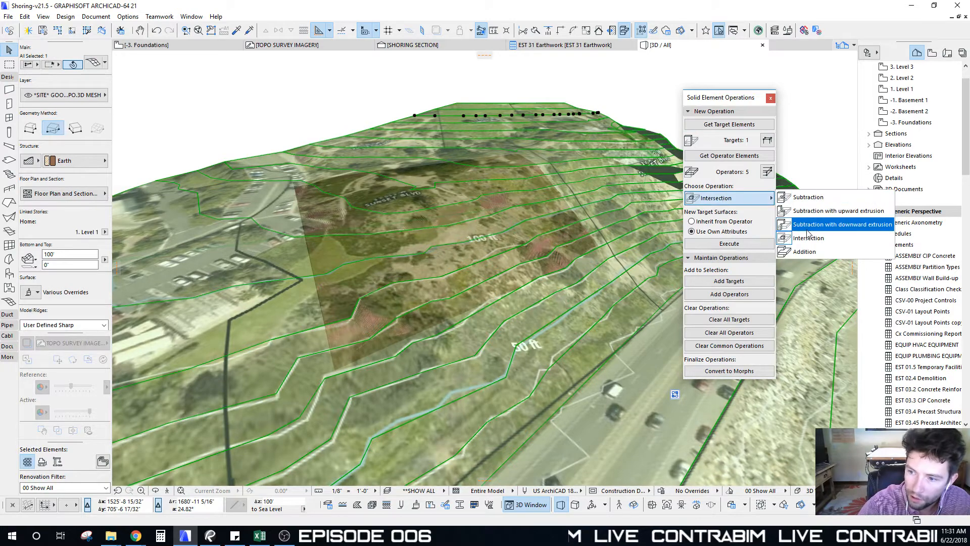
click(807, 200)
drag(736, 104, 764, 95)
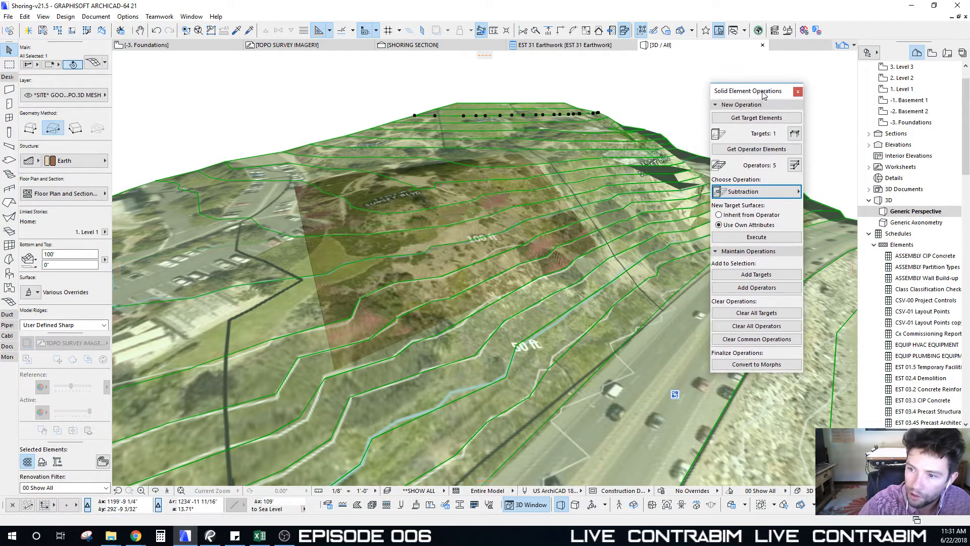
click(756, 237)
scroll(465, 244, up, 3)
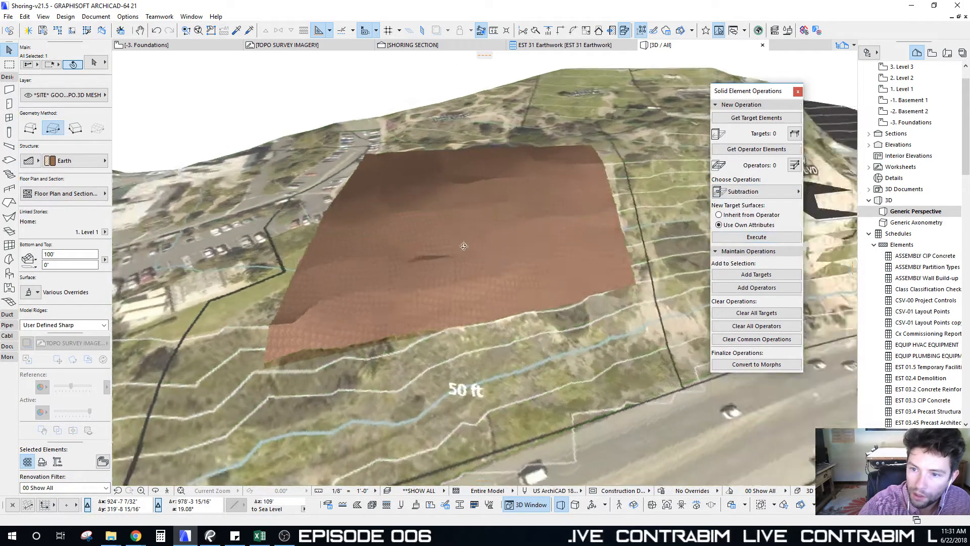
key(Escape)
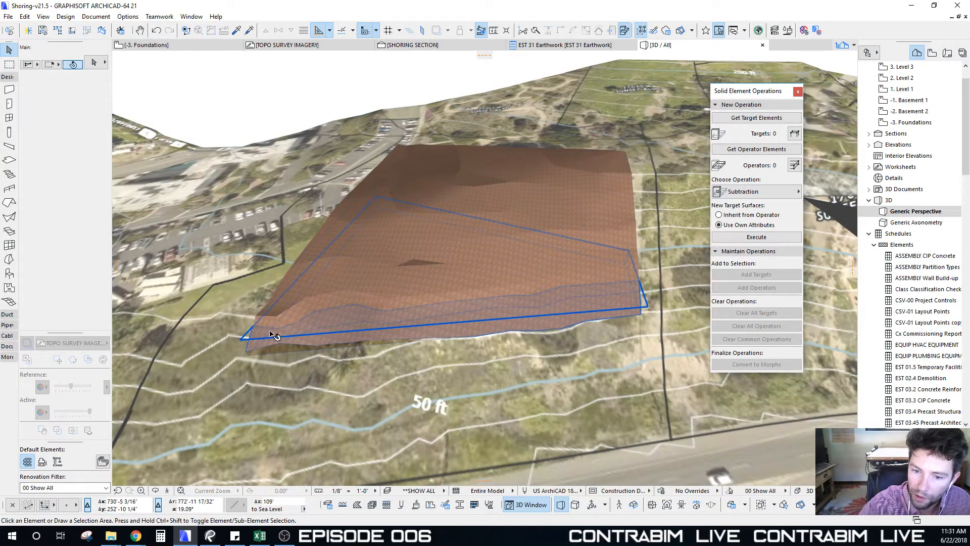
shift+middle_drag(636, 211, 426, 194)
click(695, 192)
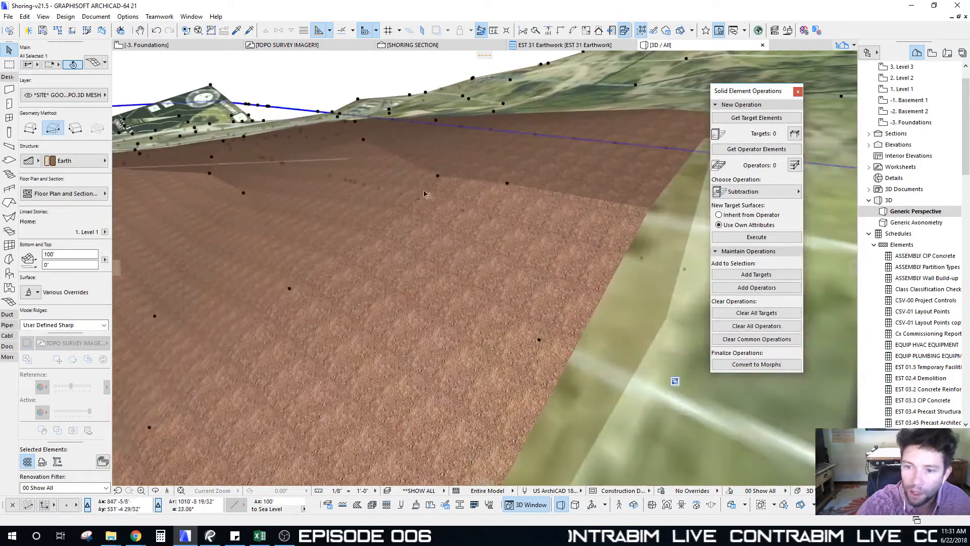
click(437, 176)
click(438, 178)
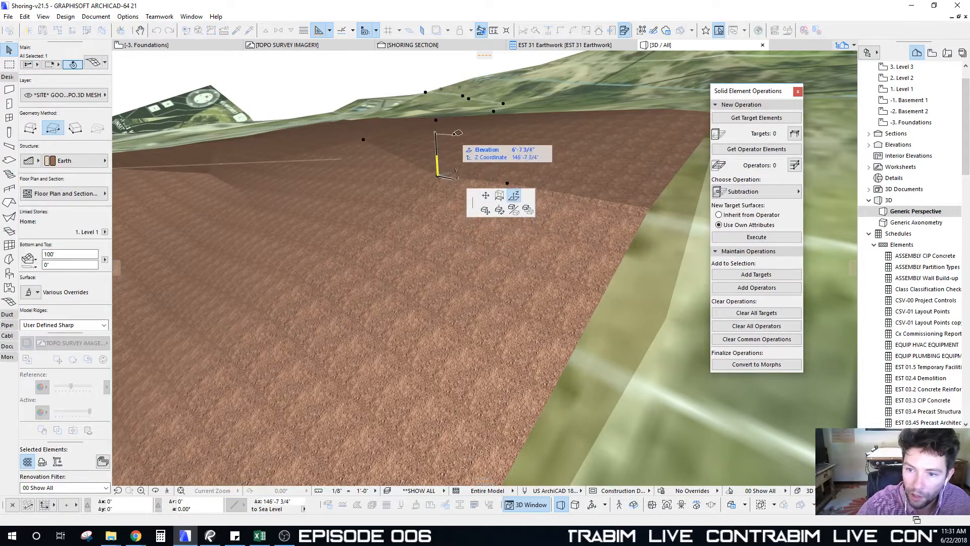
click(452, 144)
key(Escape)
shift+middle_drag(459, 195, 488, 245)
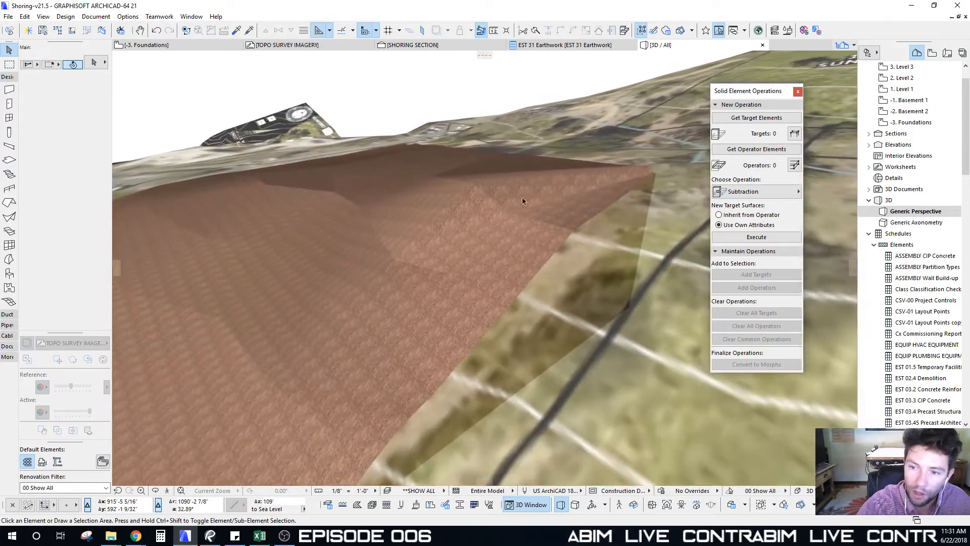
key(ctrl+z)
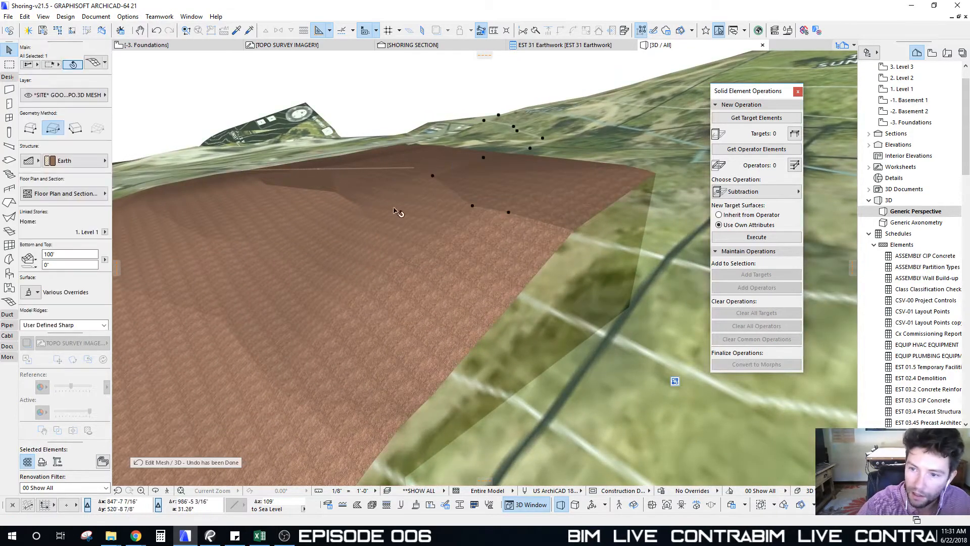
key(Escape)
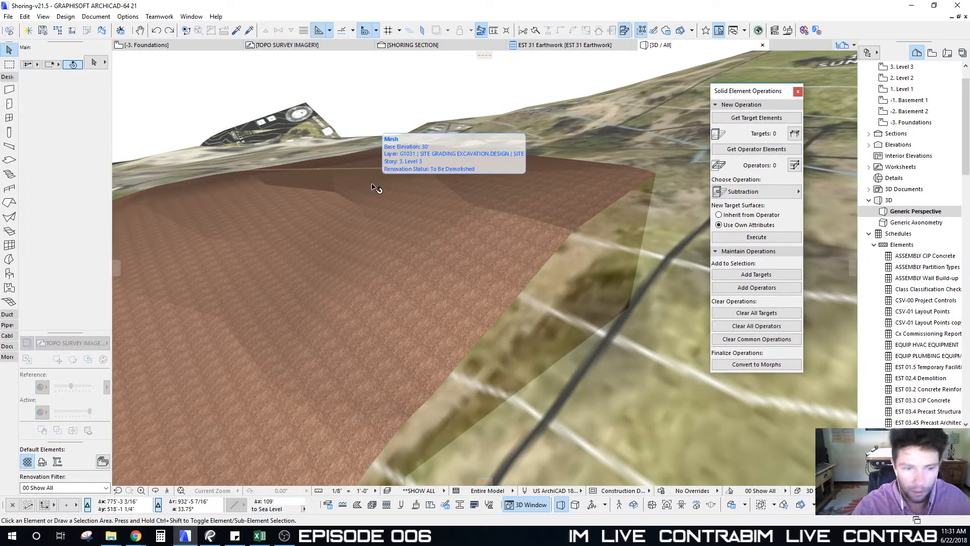
scroll(518, 228, down, 4)
shift+middle_drag(520, 228, 576, 164)
scroll(576, 165, down, 3)
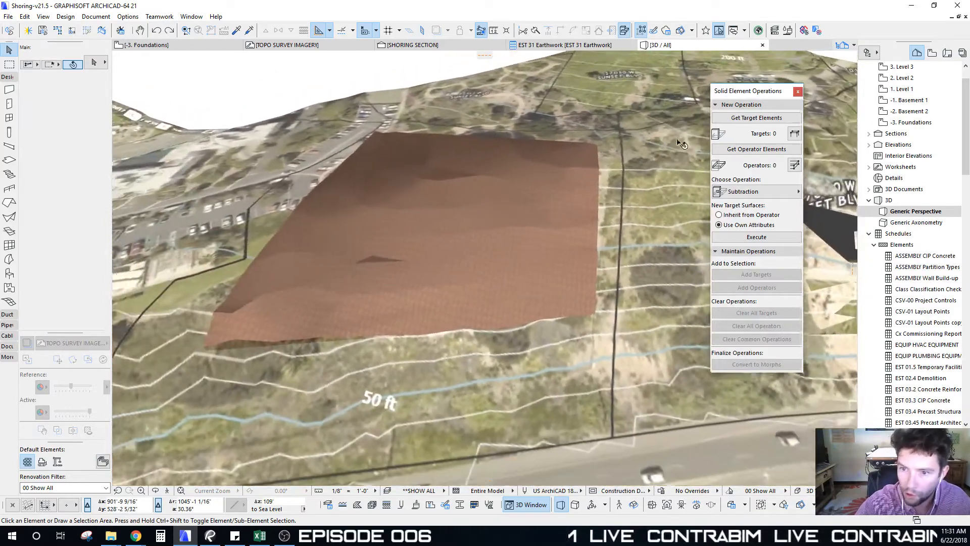
shift+middle_drag(498, 164, 601, 151)
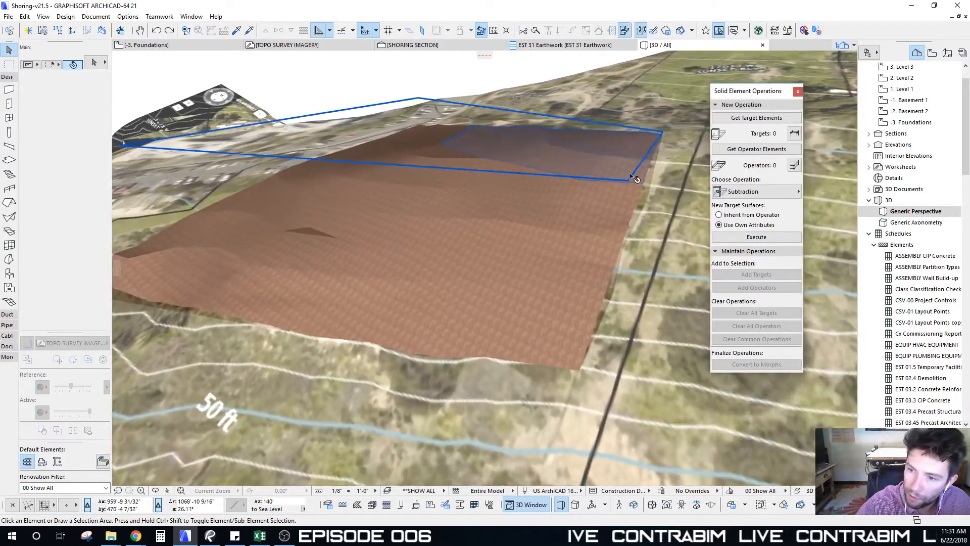
Select four excavation meshes to inspect them from the side, then clear the selection
click(618, 191)
shift+click(531, 238)
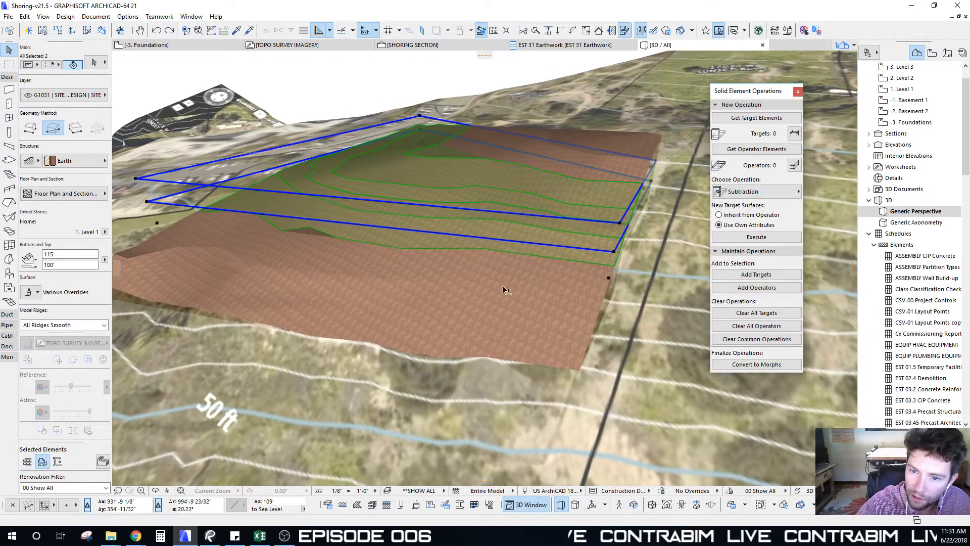
shift+click(506, 291)
shift+click(493, 340)
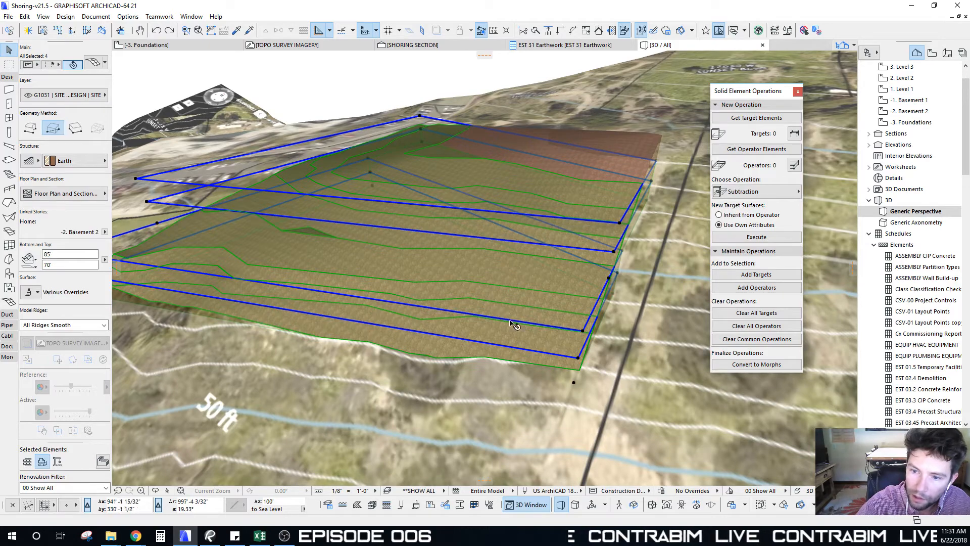
shift+middle_drag(512, 323, 541, 278)
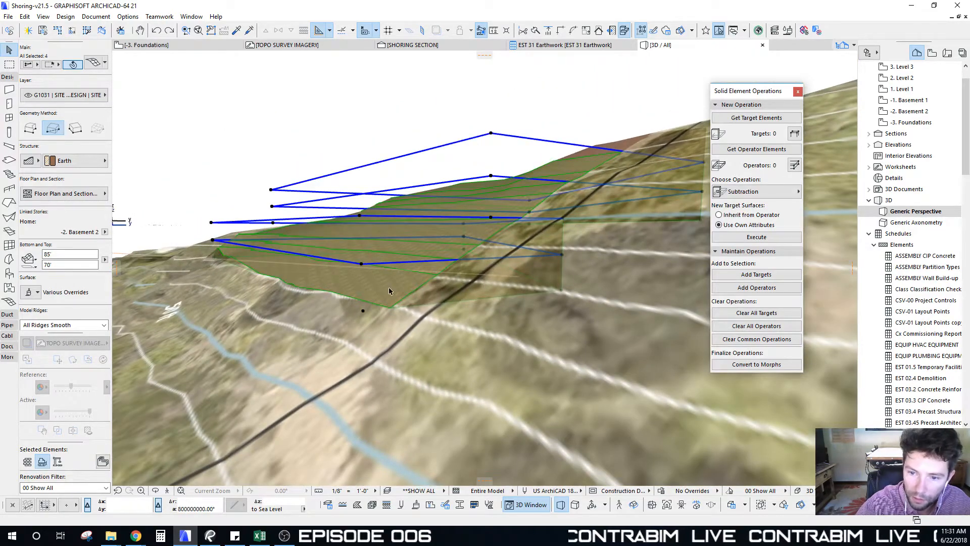
shift+middle_drag(389, 291, 510, 287)
key(Escape)
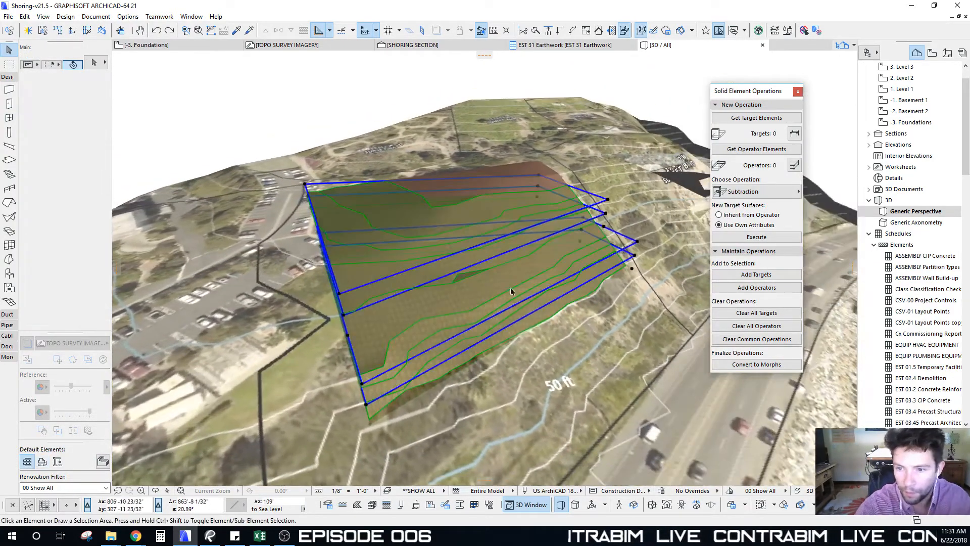
Select the lower Basement 1 excavation mesh and the Level 2 excavation mesh
shift+middle_drag(394, 292, 448, 325)
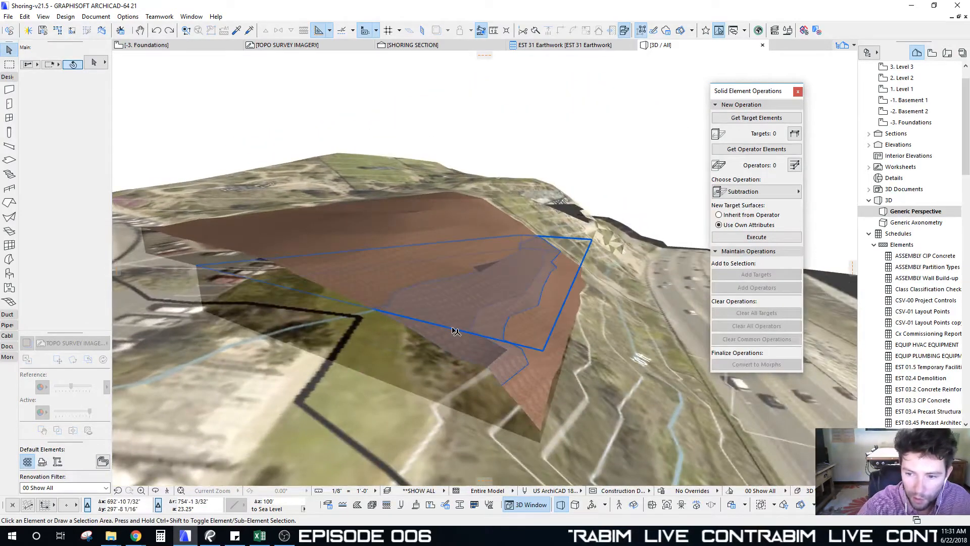
click(456, 331)
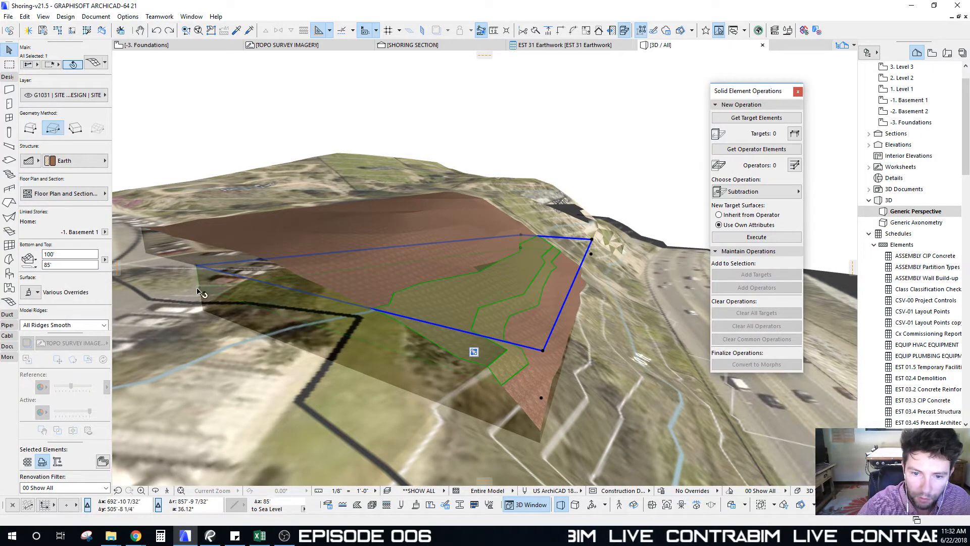
shift+middle_drag(288, 294, 414, 281)
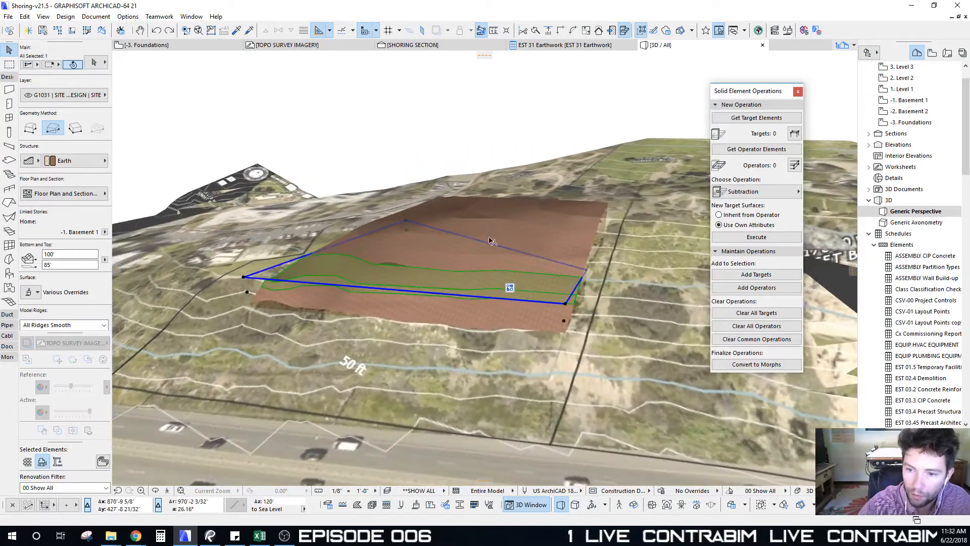
shift+middle_drag(493, 241, 479, 238)
shift+click(575, 271)
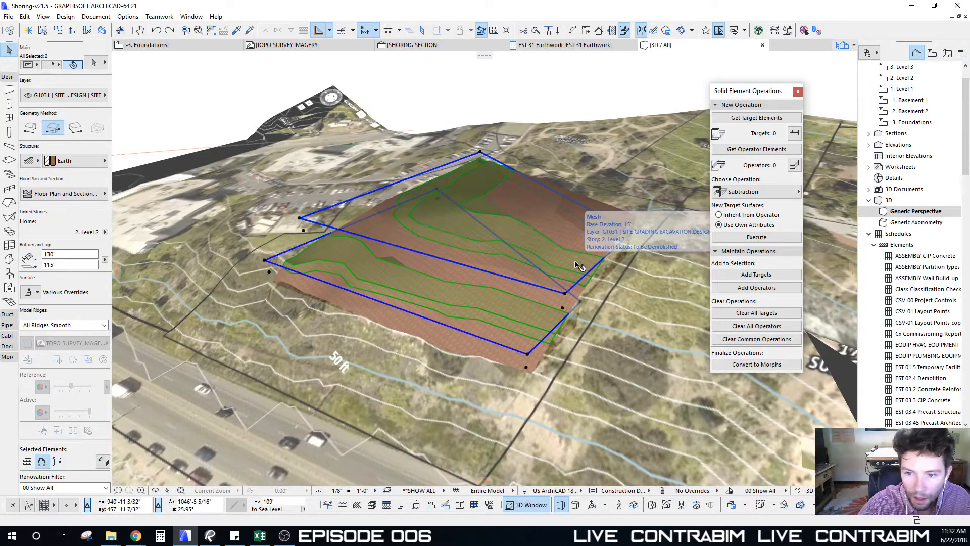
shift+middle_drag(418, 238, 570, 196)
shift+middle_drag(504, 235, 485, 263)
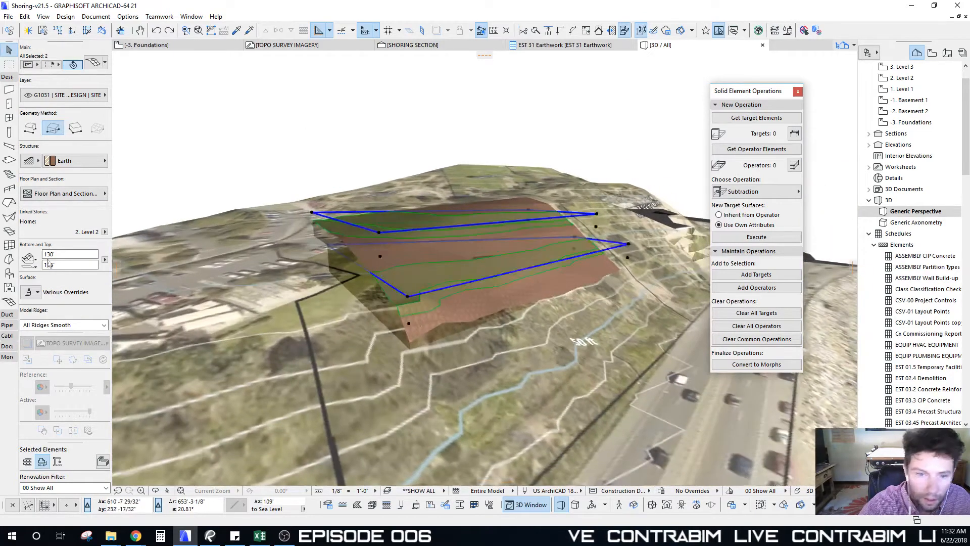
scroll(56, 177, down, 5)
Override their surfaces with Earth | Mulch, enabling and linking all three override rows
click(37, 142)
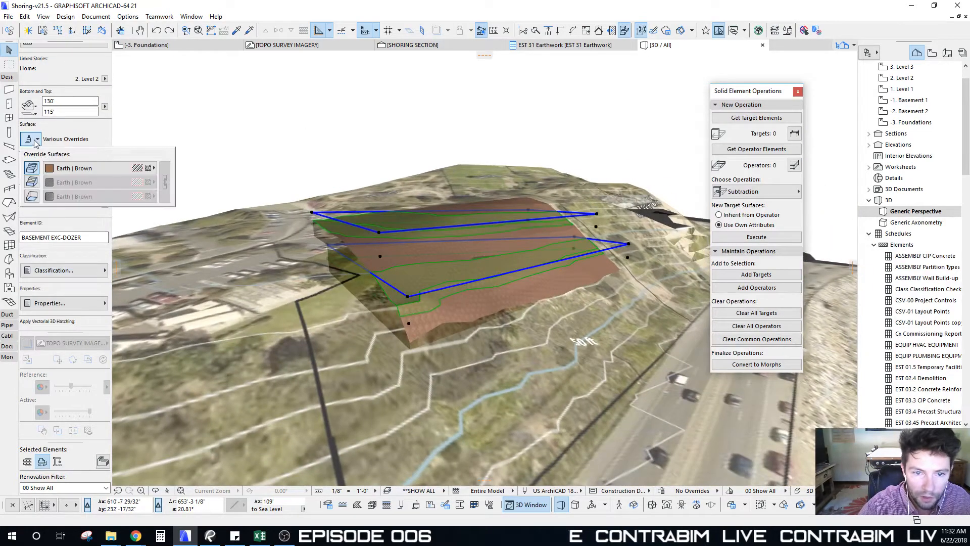
click(113, 169)
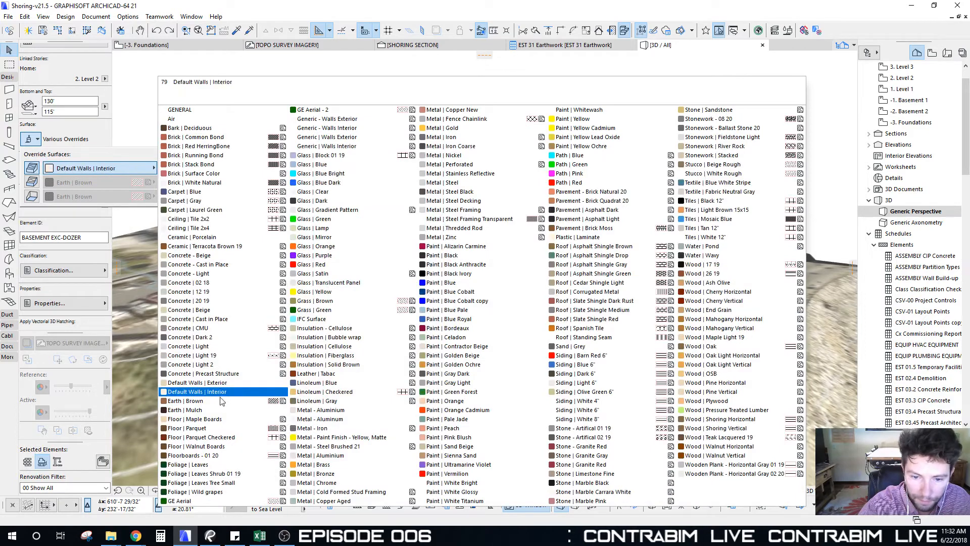
click(202, 389)
click(35, 184)
click(35, 197)
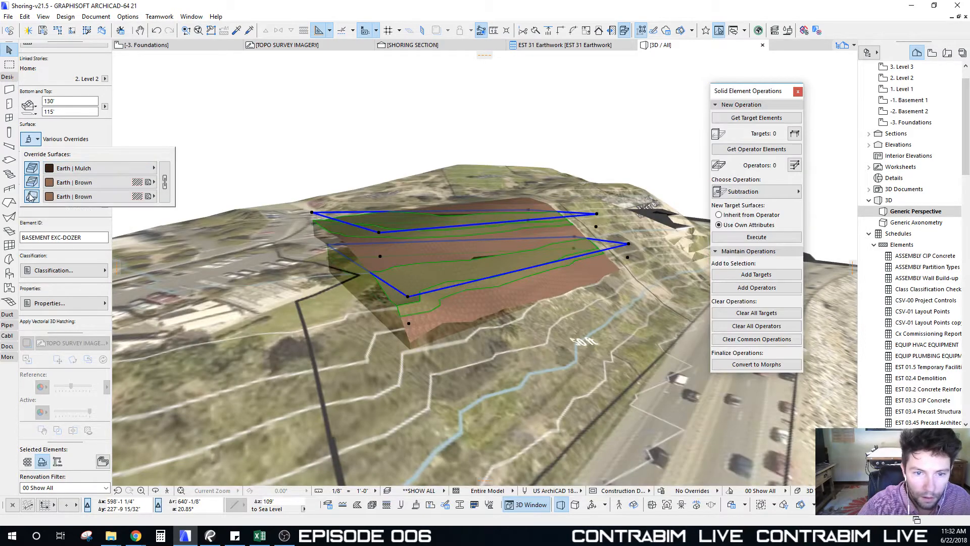
click(166, 184)
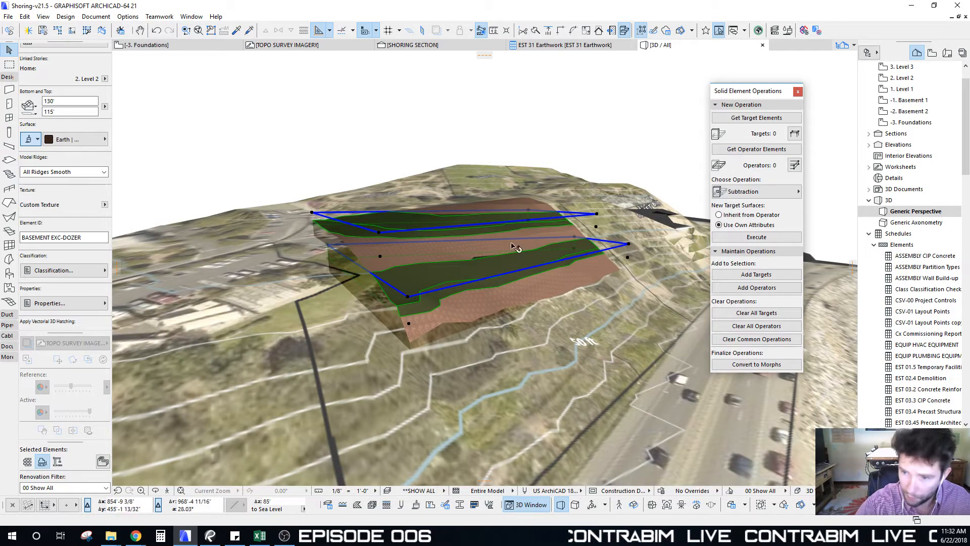
shift+middle_drag(512, 247, 485, 276)
key(Escape)
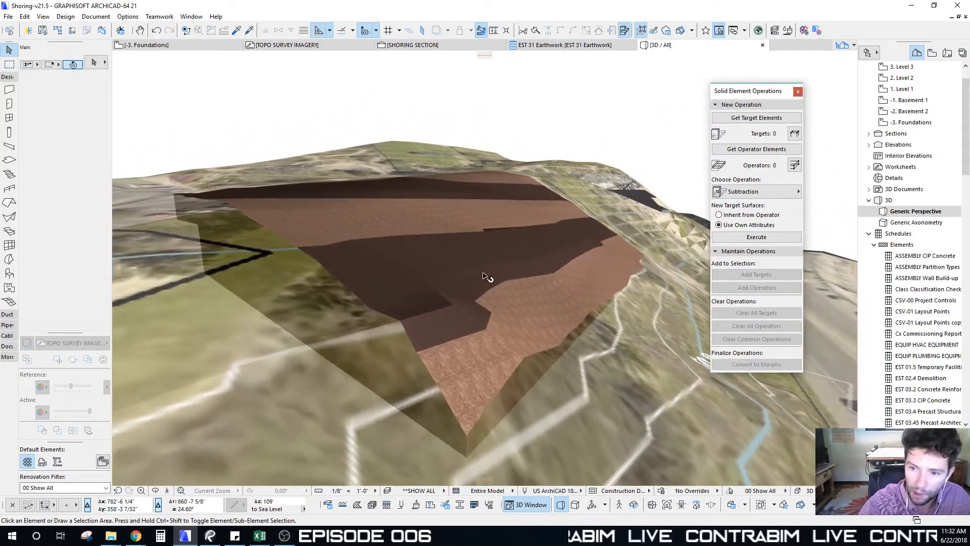
View the cut terrain under the 01 Existing Plan renovation filter
shift+middle_drag(372, 217, 574, 243)
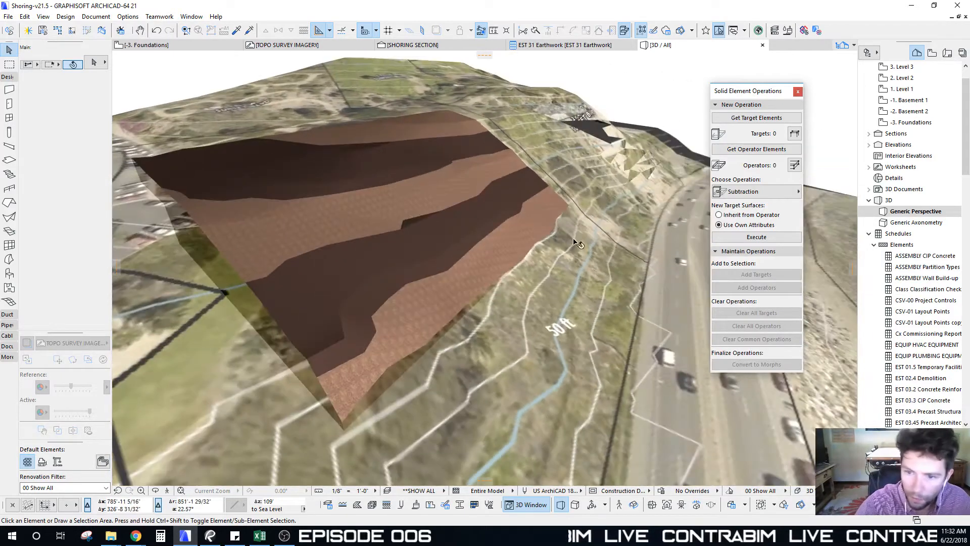
shift+middle_drag(406, 209, 347, 250)
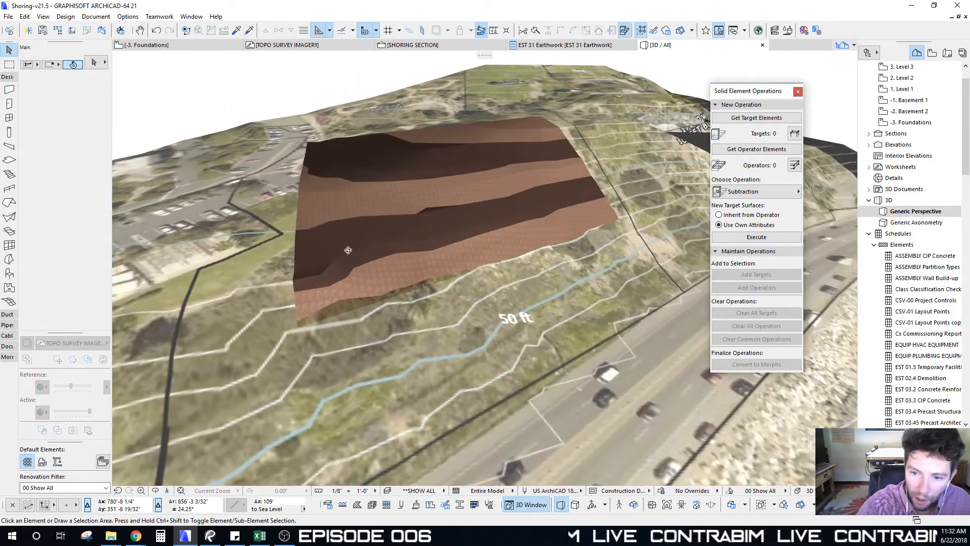
click(761, 491)
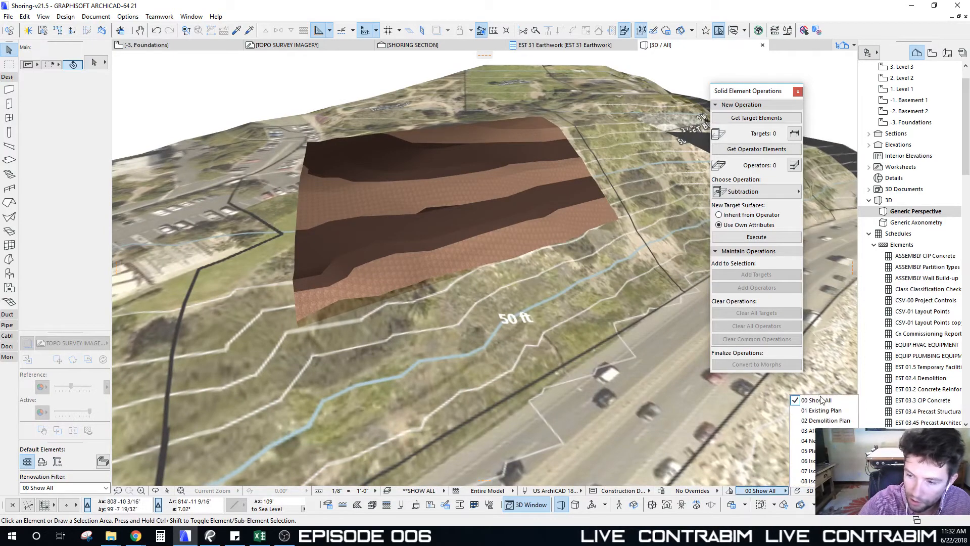
click(822, 411)
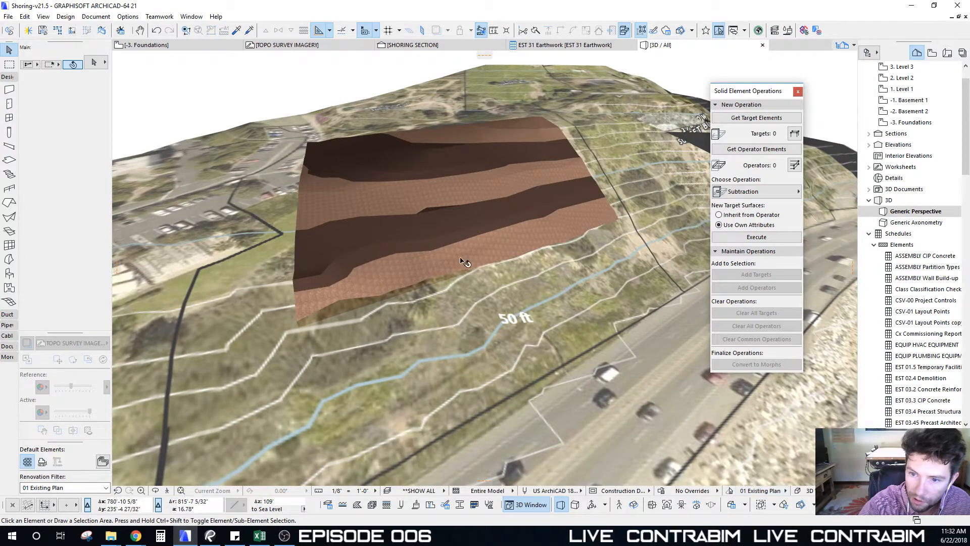
Switch to the 02 Demolition Plan filter to see the red excavation
drag(466, 260, 528, 238)
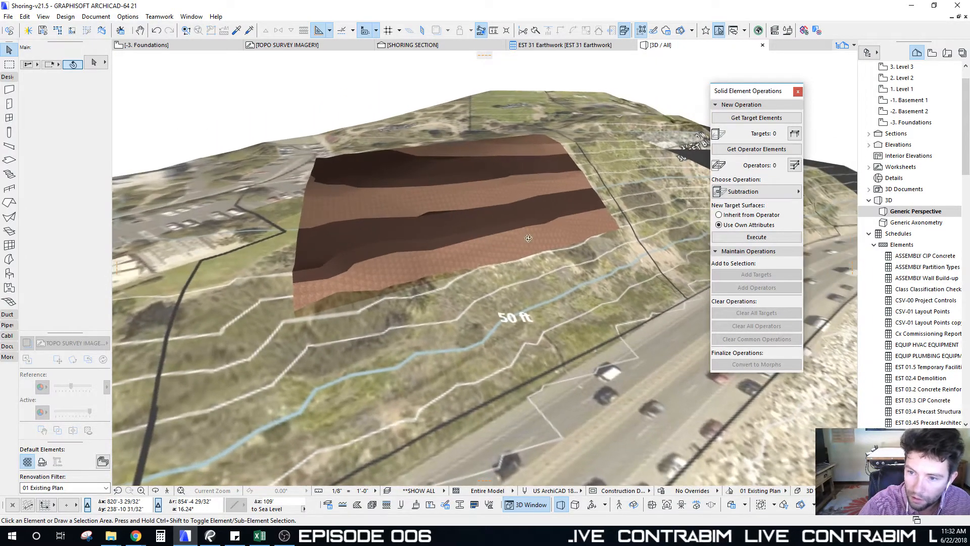
click(781, 502)
click(803, 415)
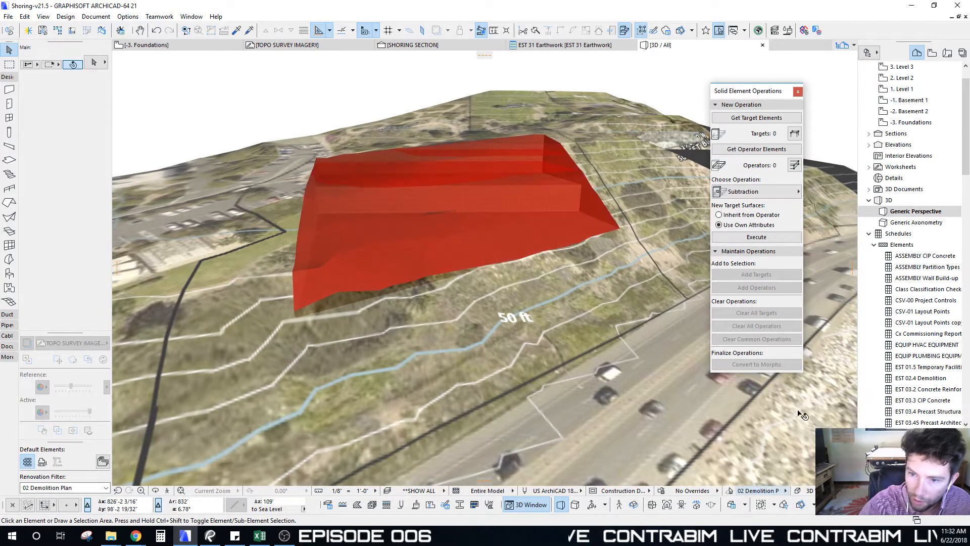
drag(463, 236, 536, 295)
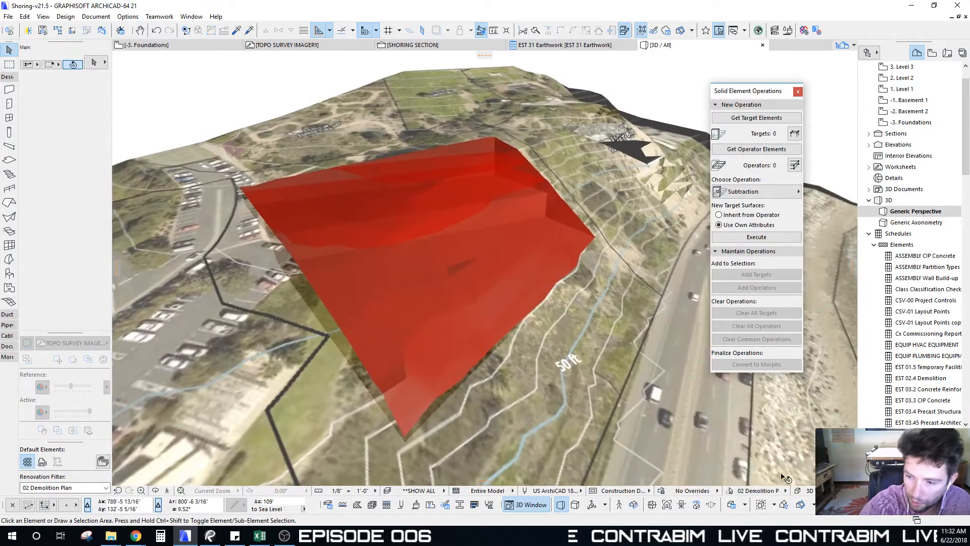
Check the pit under 03 After Demolition, then return to the -3. Foundations plan
click(771, 490)
click(829, 431)
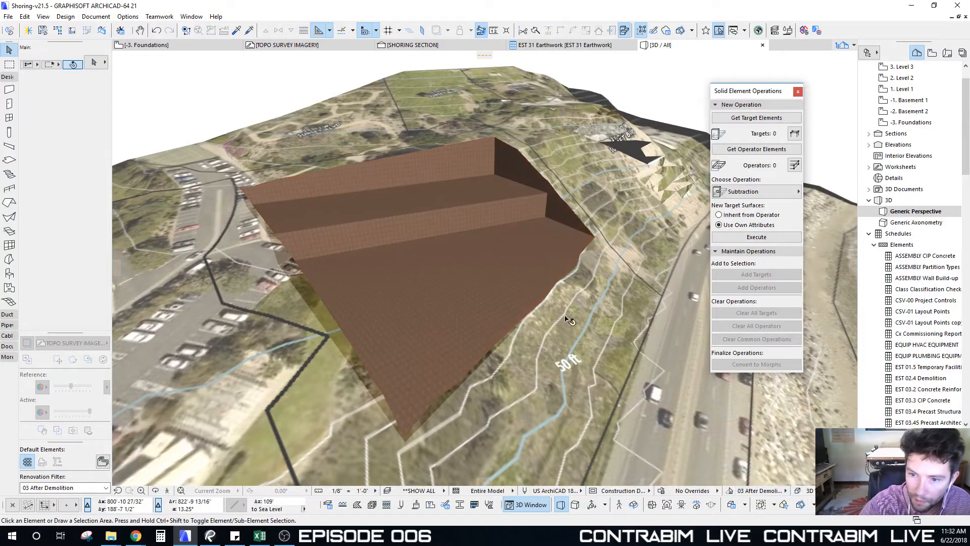
shift+middle_drag(567, 319, 316, 162)
shift+middle_drag(163, 269, 598, 254)
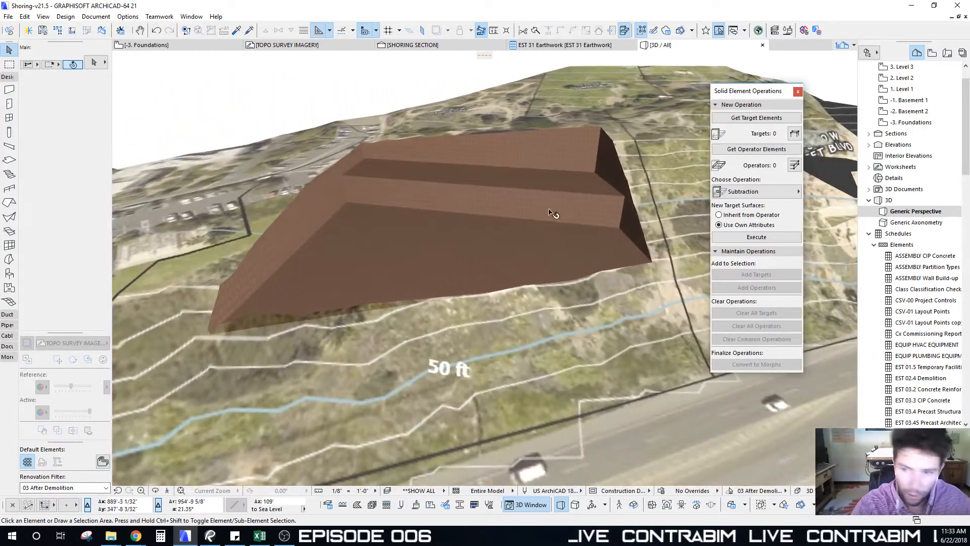
key(F2)
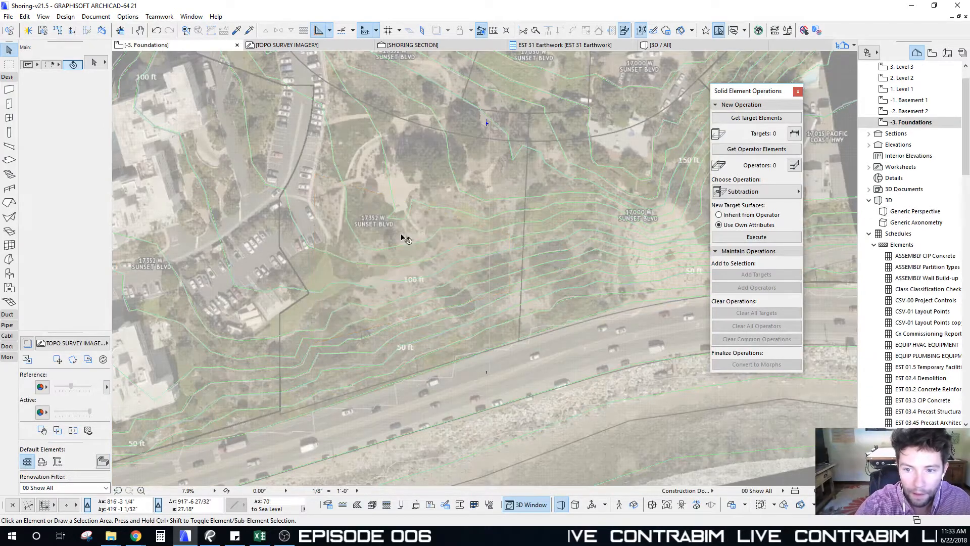
Move up to the Level 1 plan with the Show All filter and zoom to the Part 2 text
scroll(374, 247, down, 8)
middle_drag(421, 250, 511, 225)
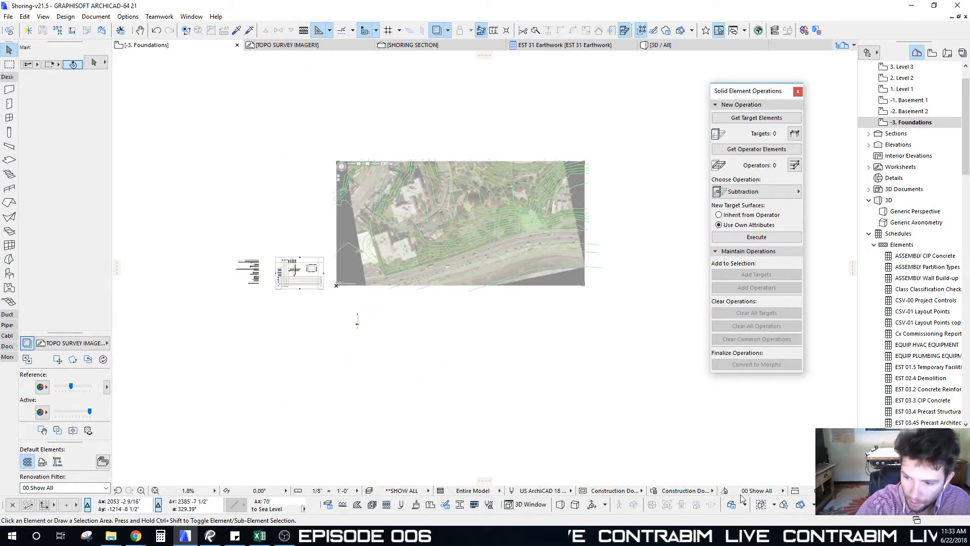
click(758, 491)
click(758, 490)
scroll(326, 349, up, 3)
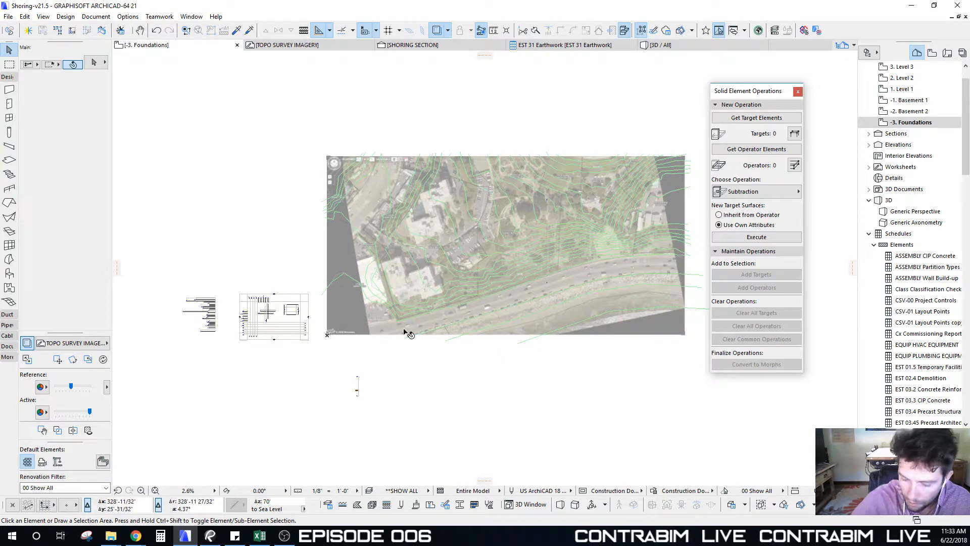
key(ctrl+Up)
key(ctrl+Up)
key(ctrl+Up)
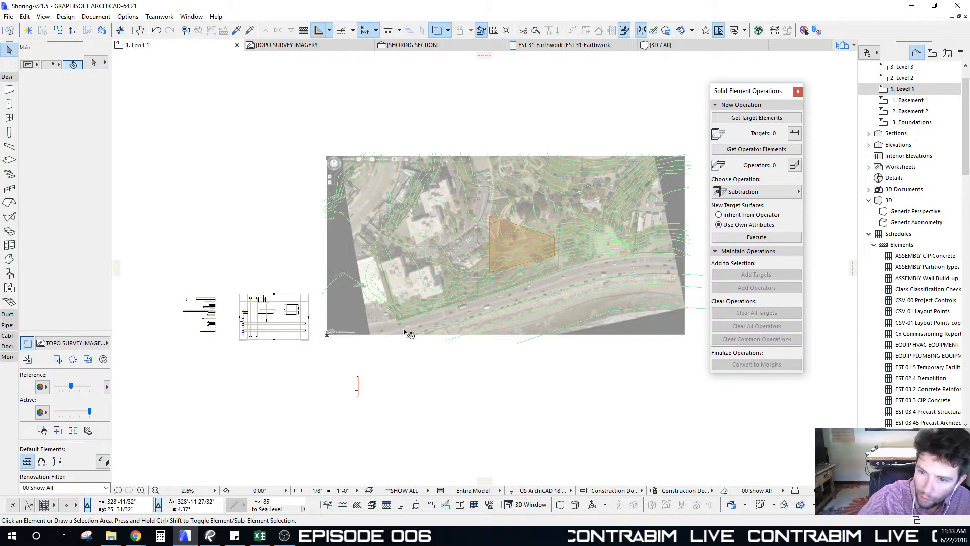
scroll(325, 326, up, 10)
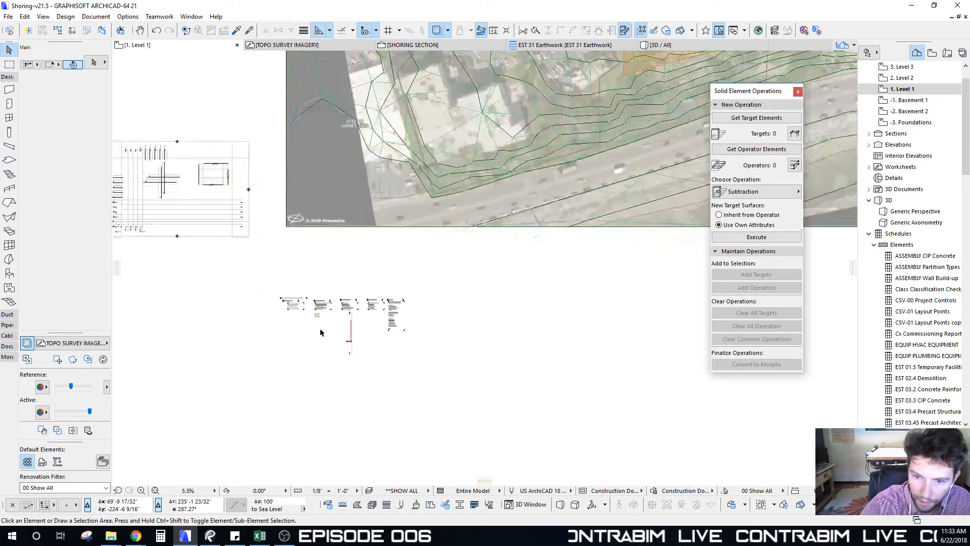
scroll(310, 282, up, 5)
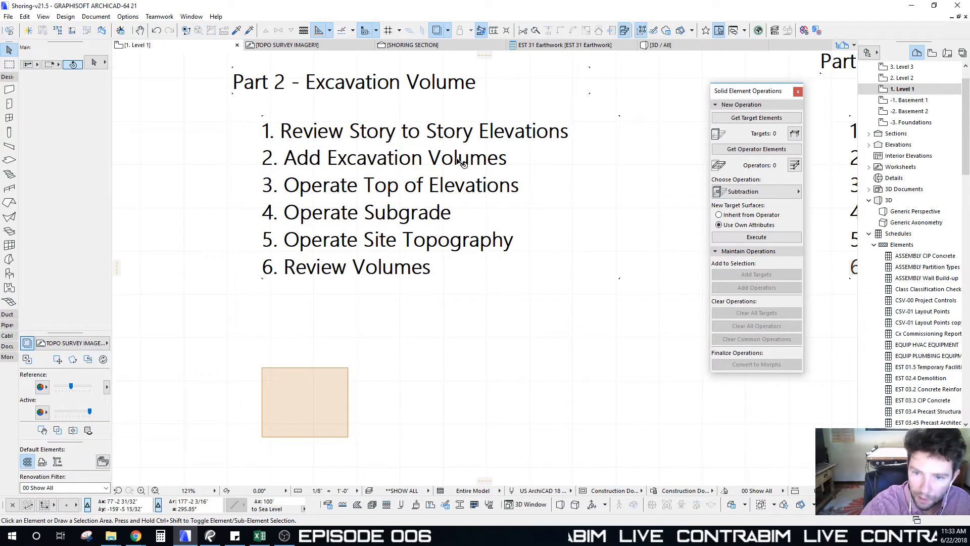
scroll(384, 194, down, 1)
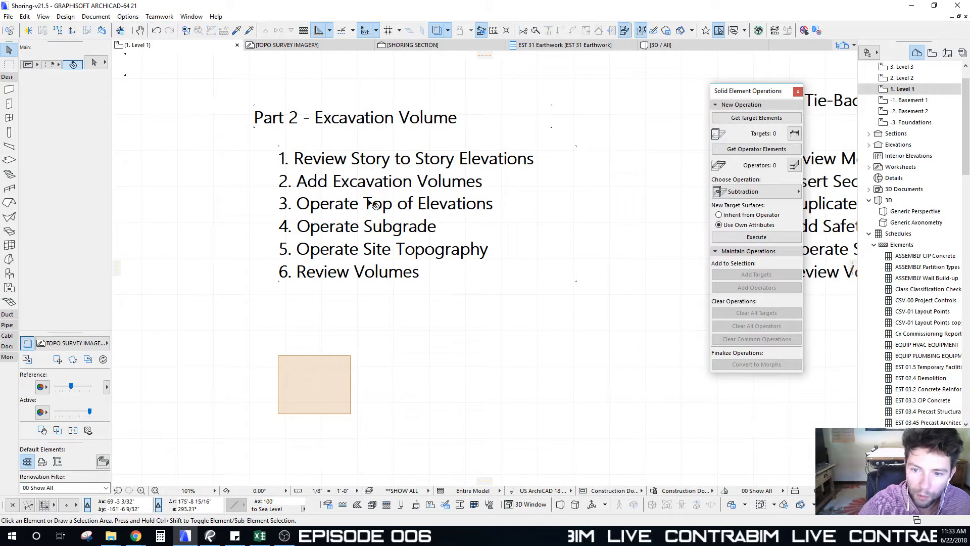
Replace 'Top of Elevations' in agenda item 3 with 'to Intersect'
click(376, 208)
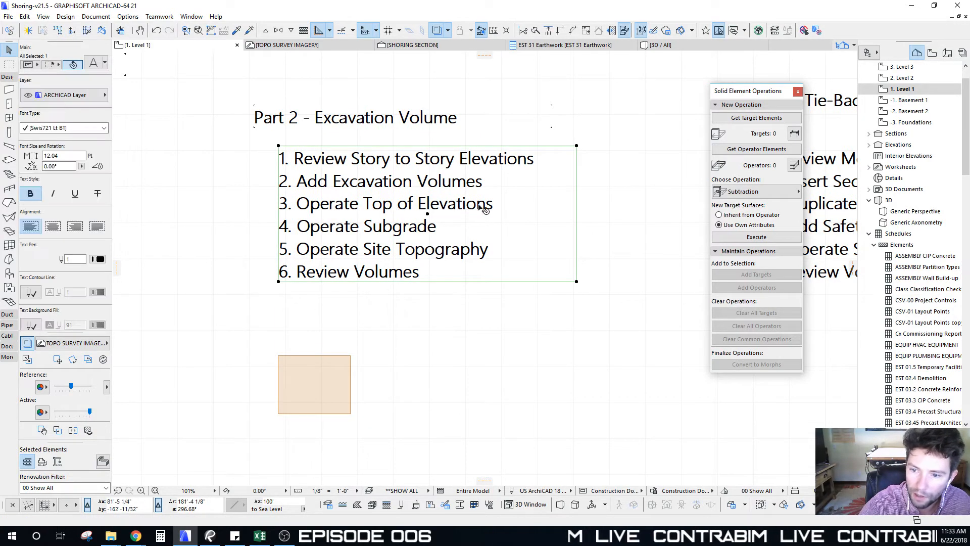
double_click(455, 208)
drag(547, 208, 368, 205)
text(to)
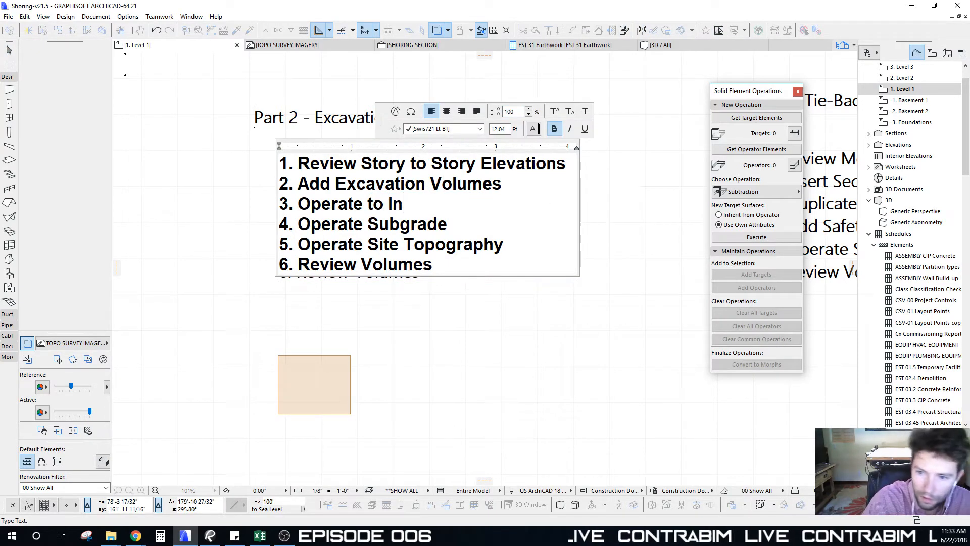
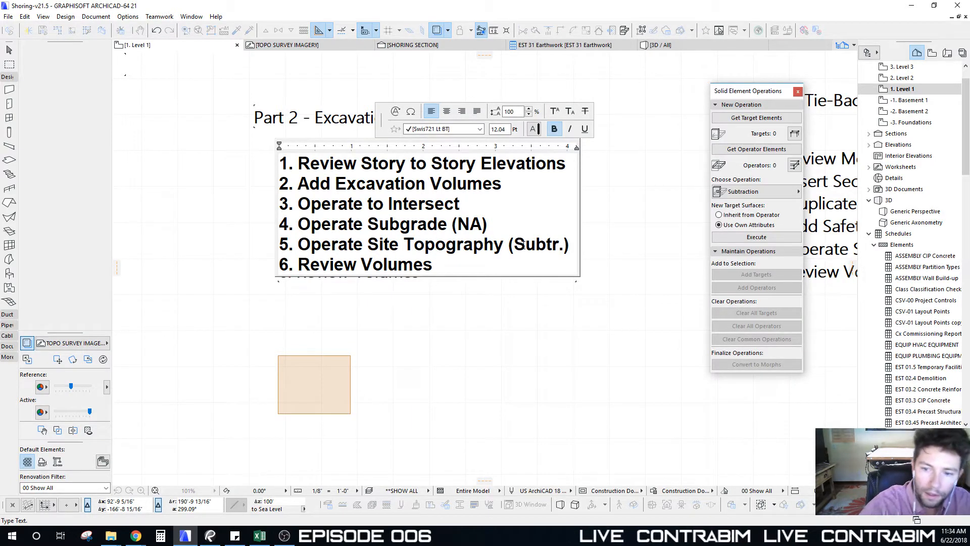
Exit text editing with item 5 reading 'Operate Site Topography (Subtr.)', then open the EST 31 Earthwork schedule
click(483, 329)
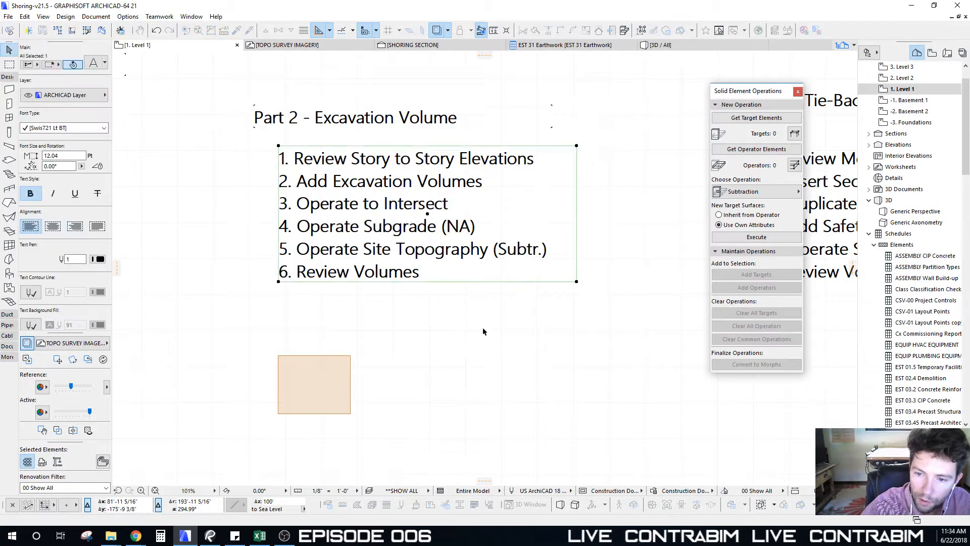
click(550, 47)
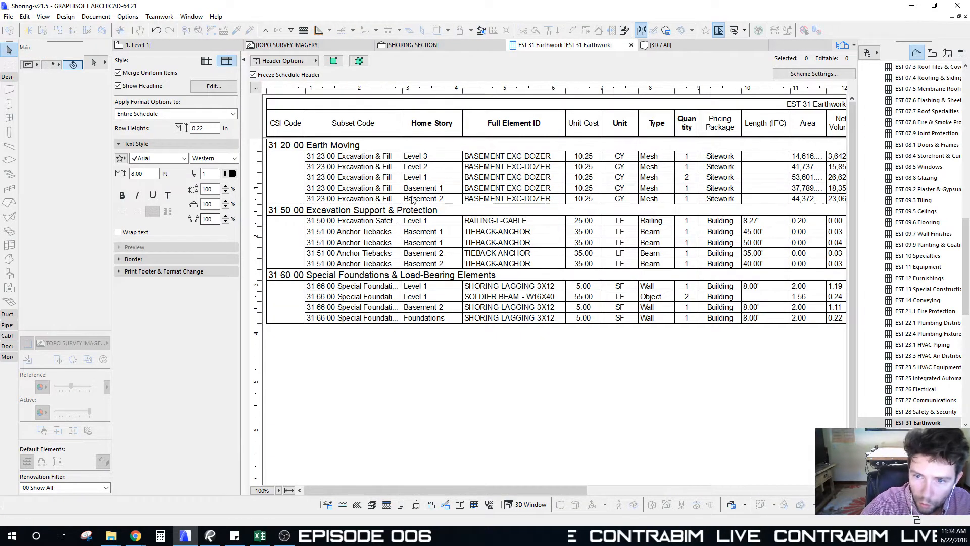
Review the Level 3 and Basement 2 excavation rows, including Unit Cost and Net Volume
click(445, 155)
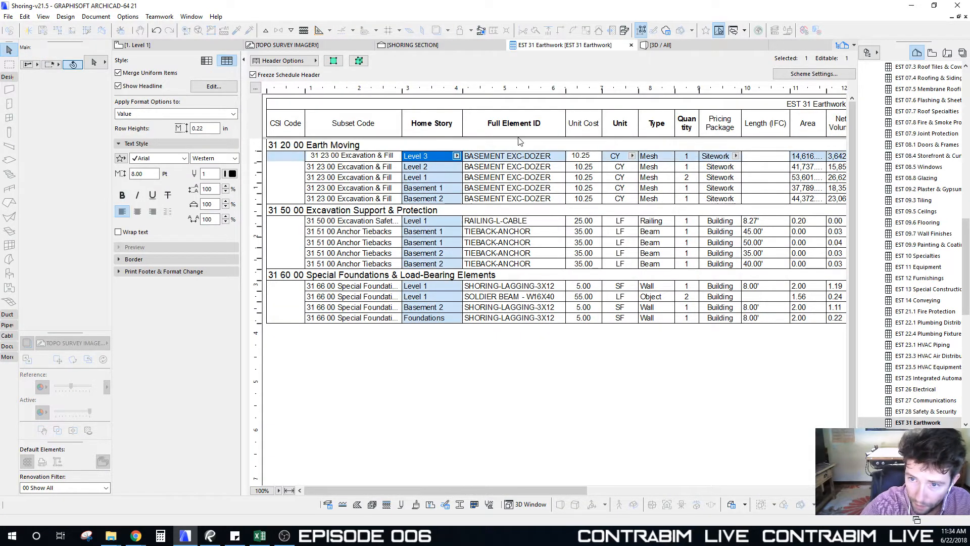
click(443, 200)
click(521, 156)
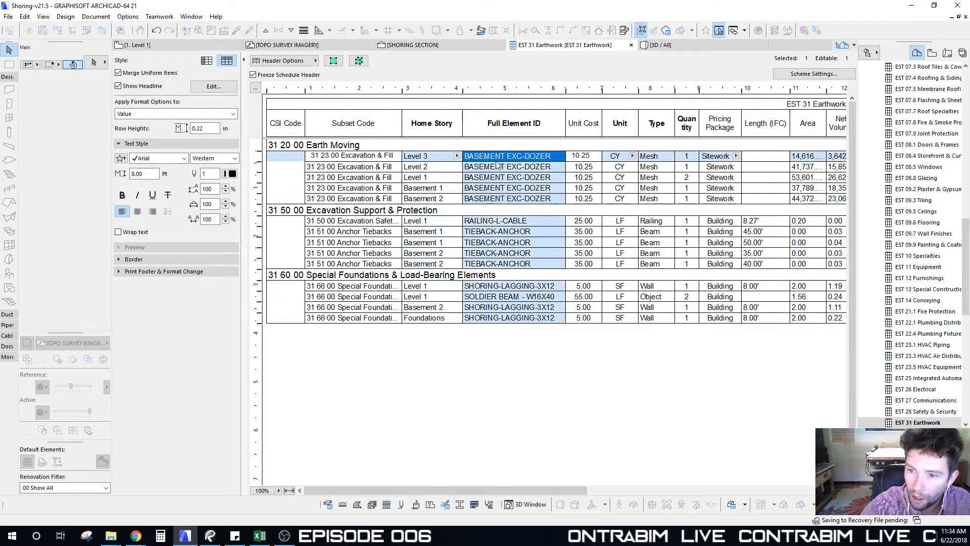
click(500, 157)
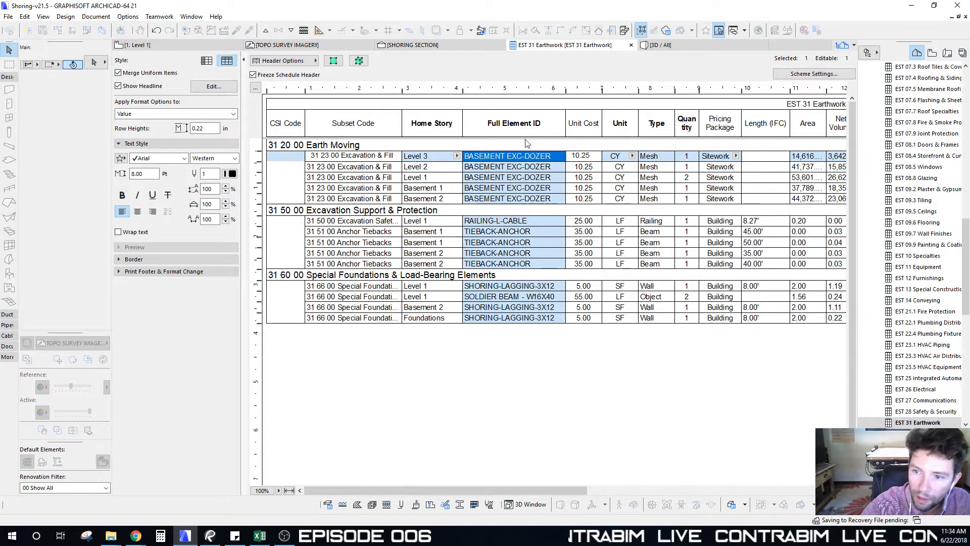
click(585, 156)
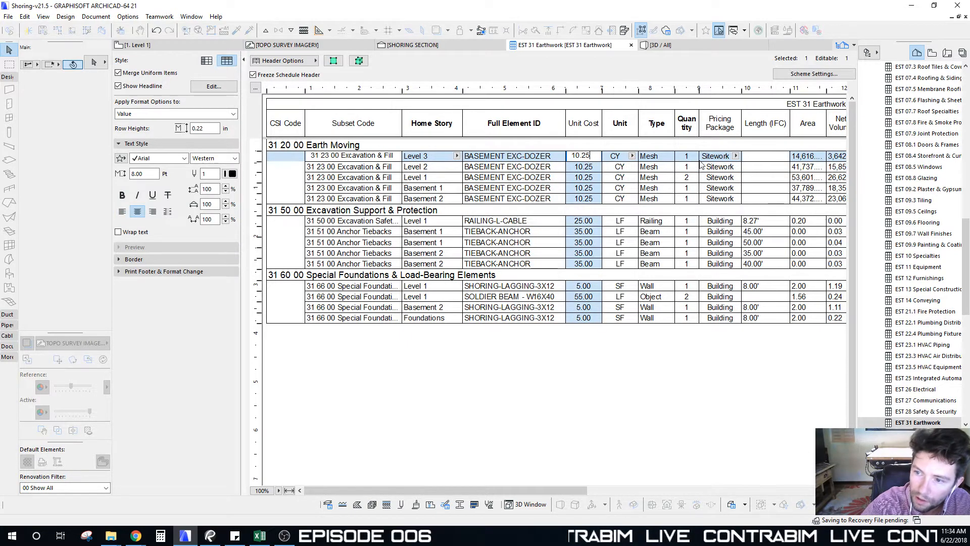
drag(519, 491, 548, 491)
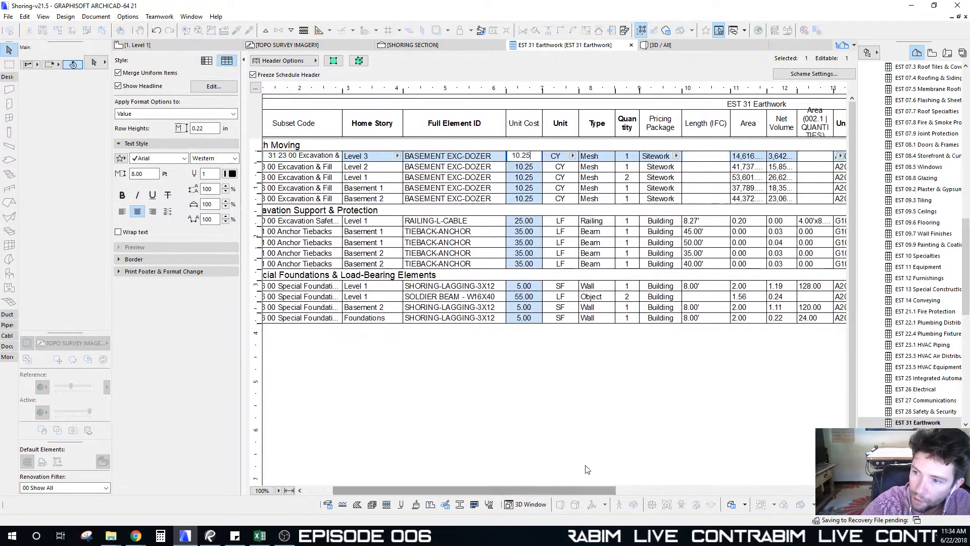
click(784, 157)
Widen the Net Volume column, compare the excavation volumes, then switch to TOPO SURVEY IMAGERY
drag(815, 90, 816, 92)
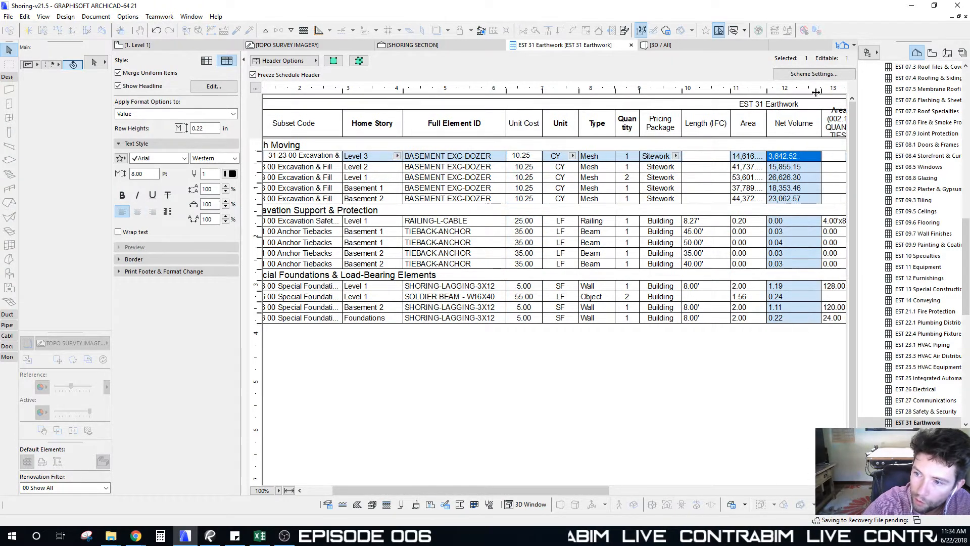
click(788, 178)
click(788, 188)
click(789, 198)
click(787, 166)
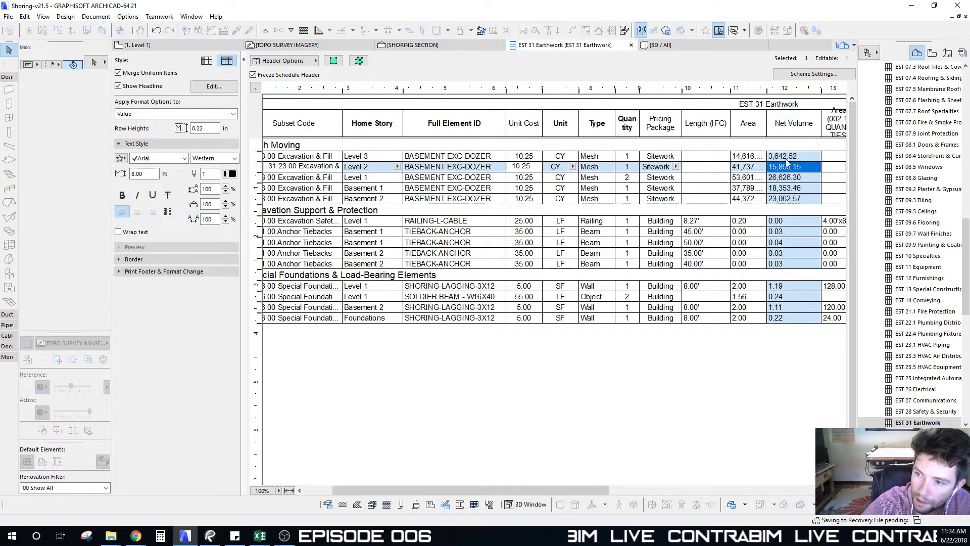
click(784, 158)
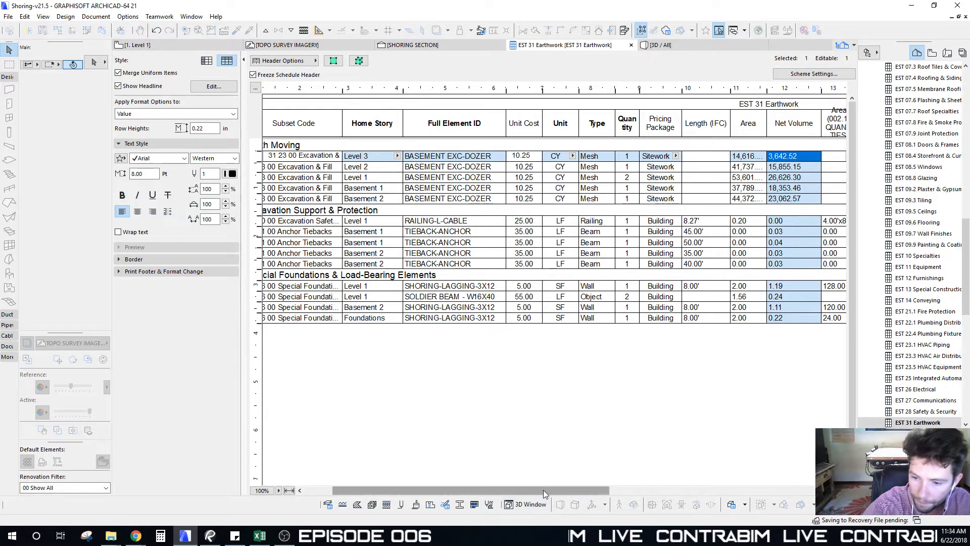
mouse_move(544, 490)
mouse_down()
mouse_move(575, 487)
mouse_move(550, 489)
mouse_up()
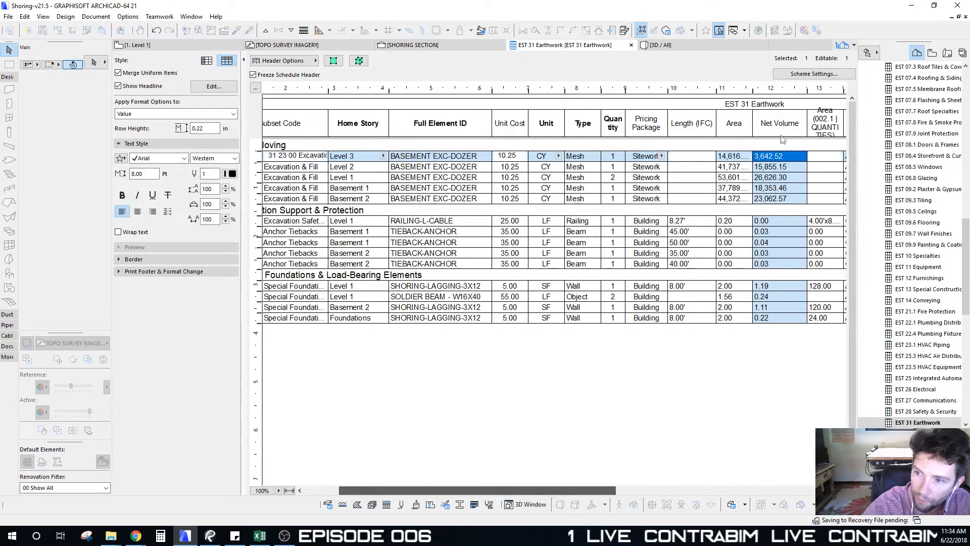
drag(478, 491, 442, 490)
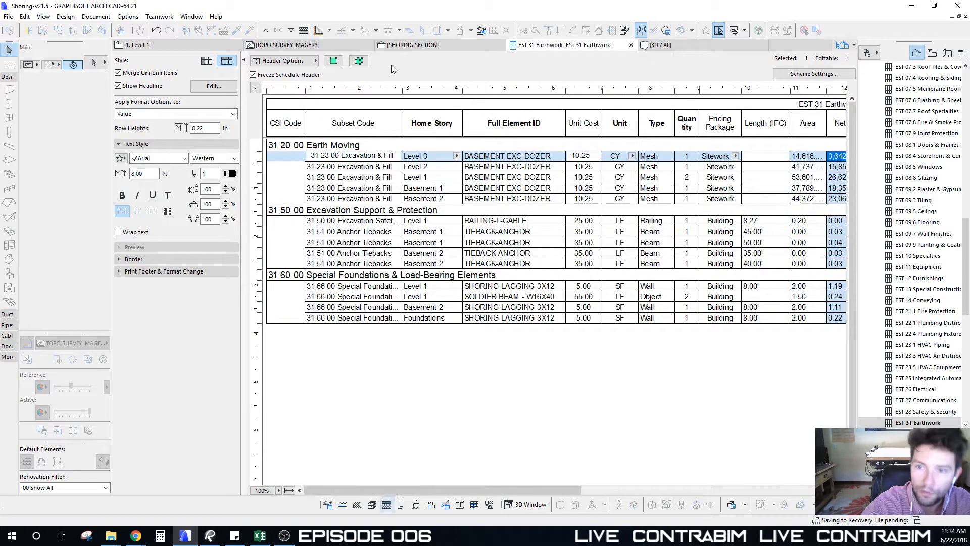
click(300, 46)
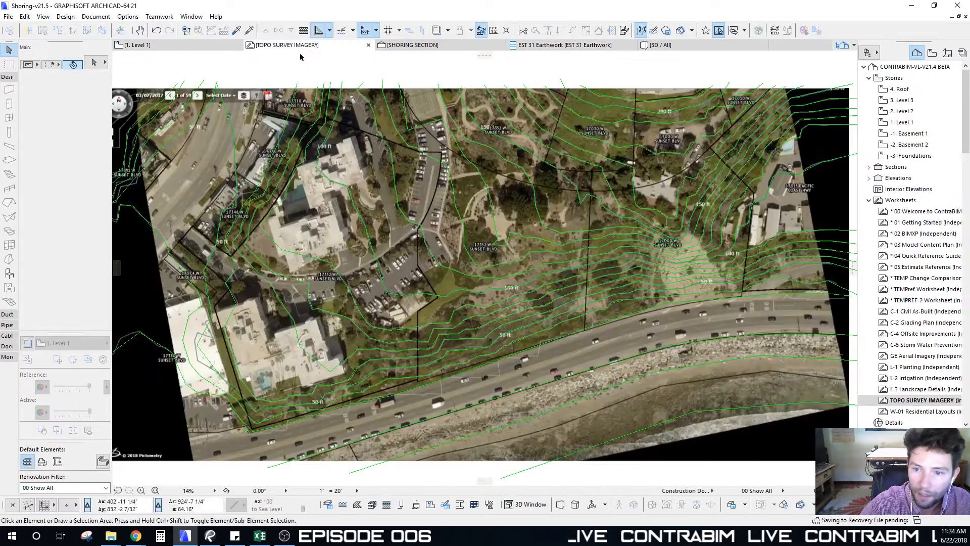
Return to the Level 1 plan and bring the shoring section line into view
click(190, 48)
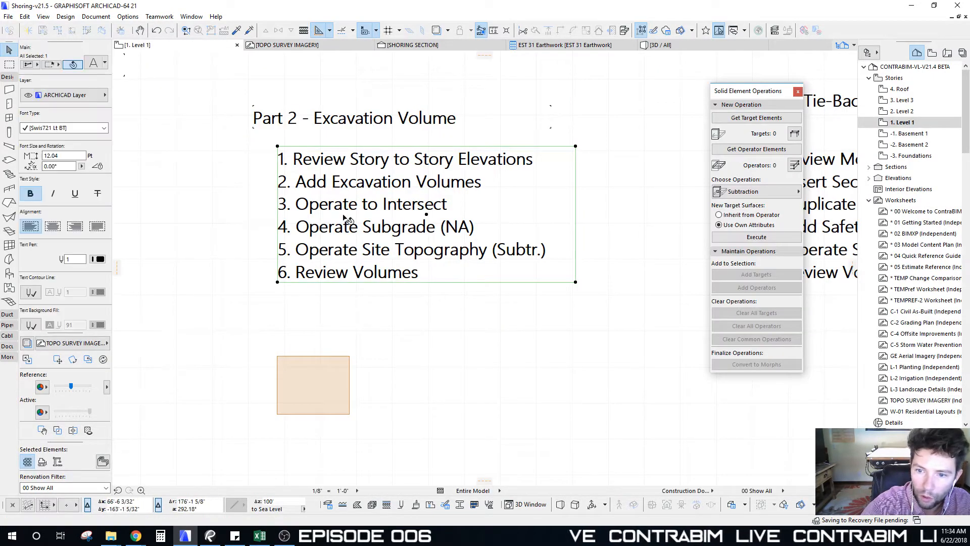
scroll(298, 197, down, 6)
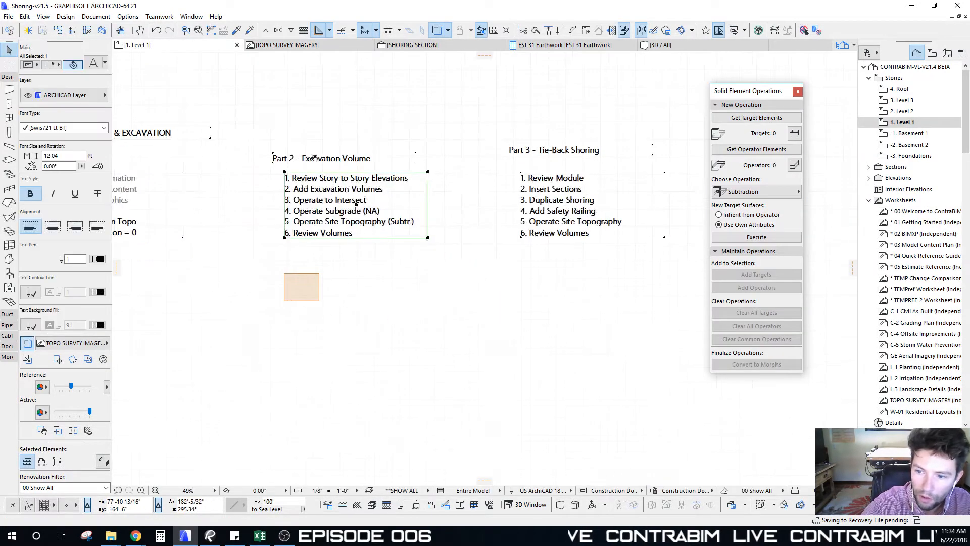
click(435, 280)
scroll(436, 280, up, 8)
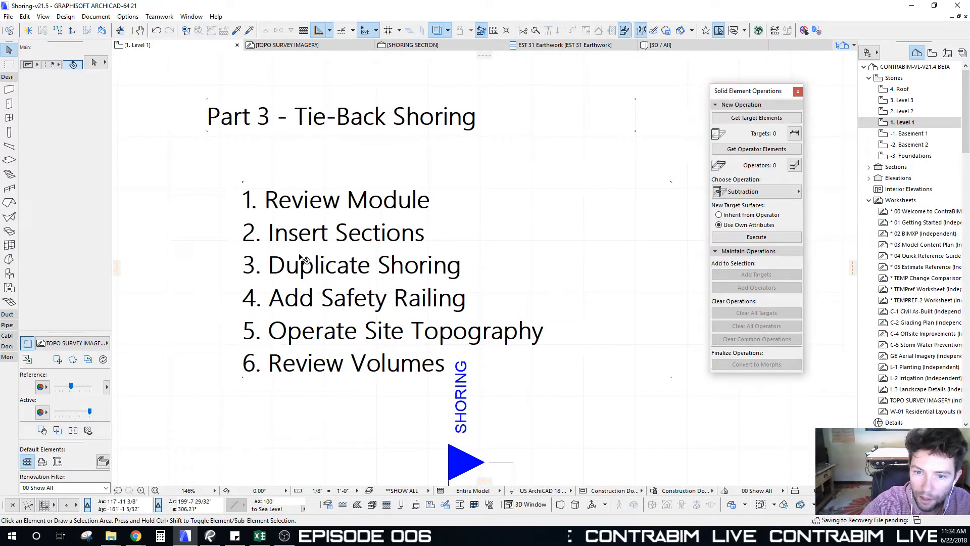
scroll(311, 213, down, 5)
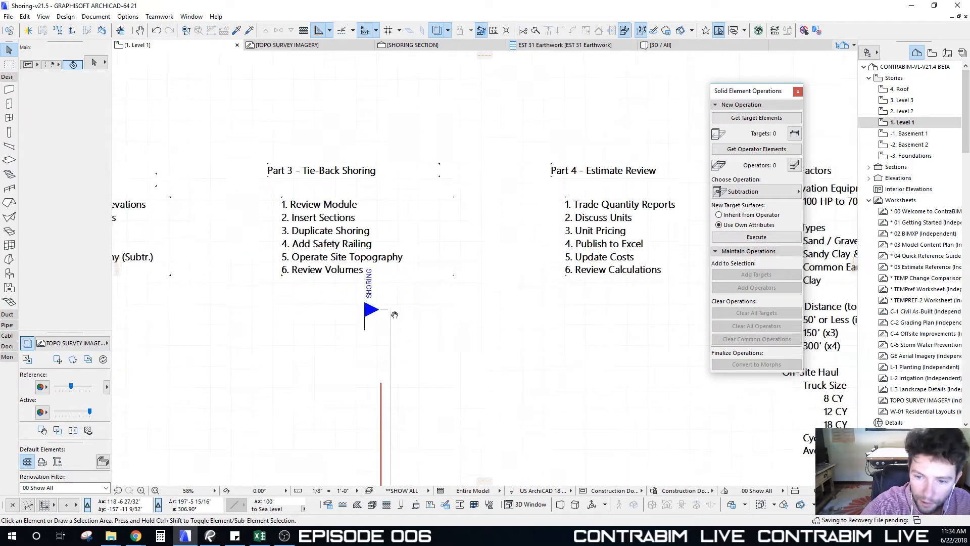
middle_drag(377, 274, 408, 135)
Marquee the shoring module and show only that area in 3D
click(9, 64)
scroll(261, 140, down, 2)
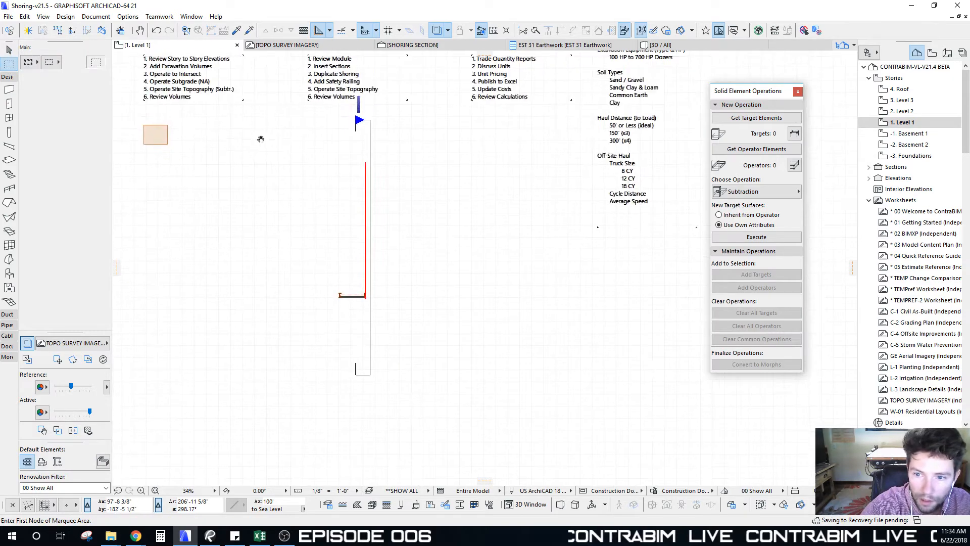
click(311, 113)
click(394, 406)
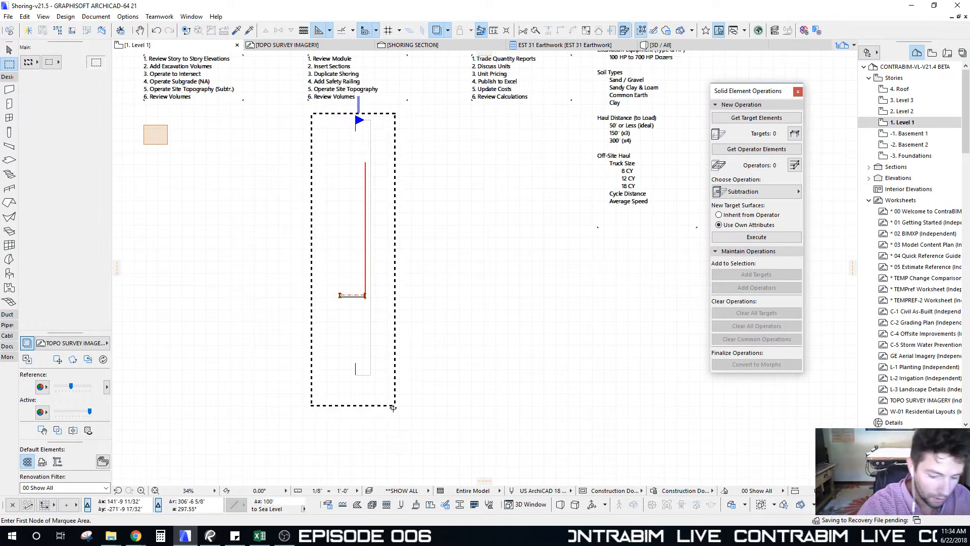
key(F5)
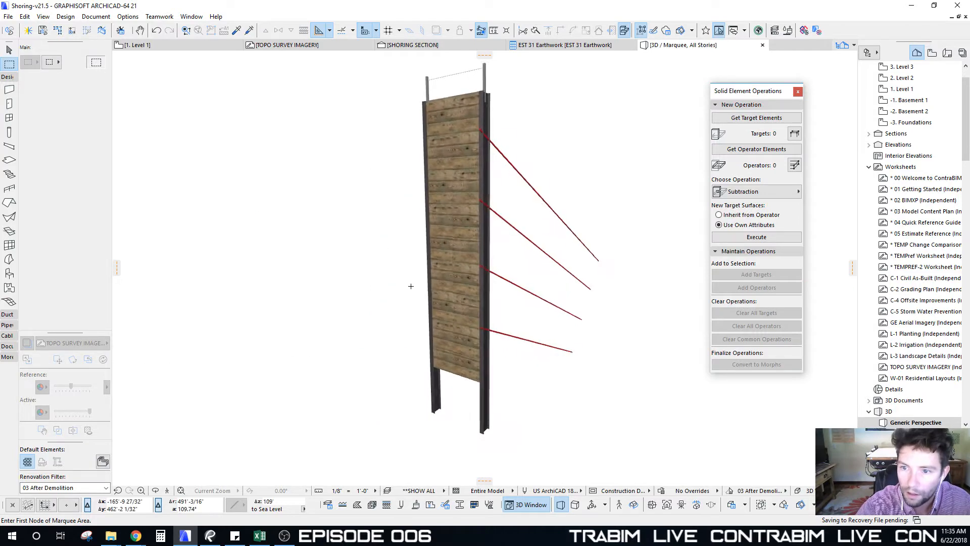
Orbit around the shoring module, inspecting the soldier pile columns and the braced timber lagging wall
shift+middle_drag(411, 286, 547, 217)
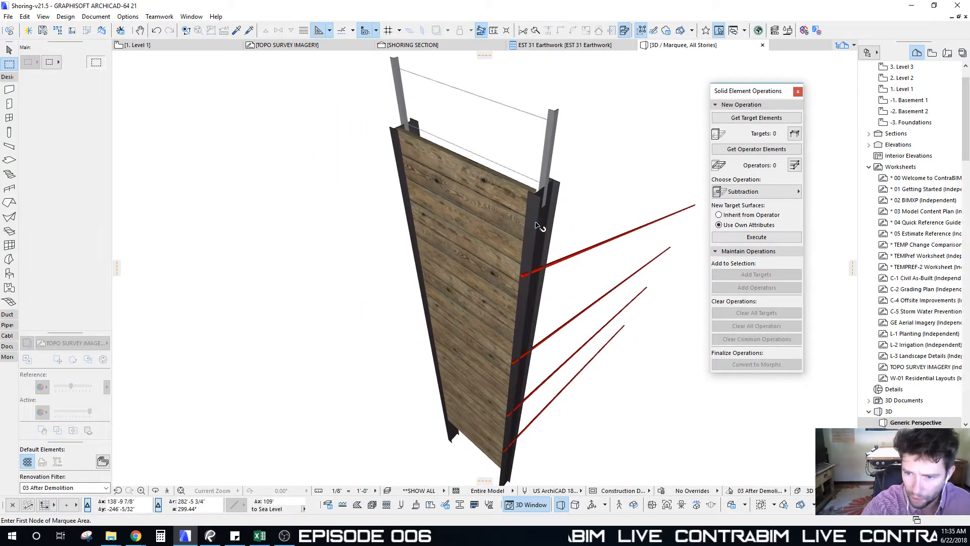
click(537, 226)
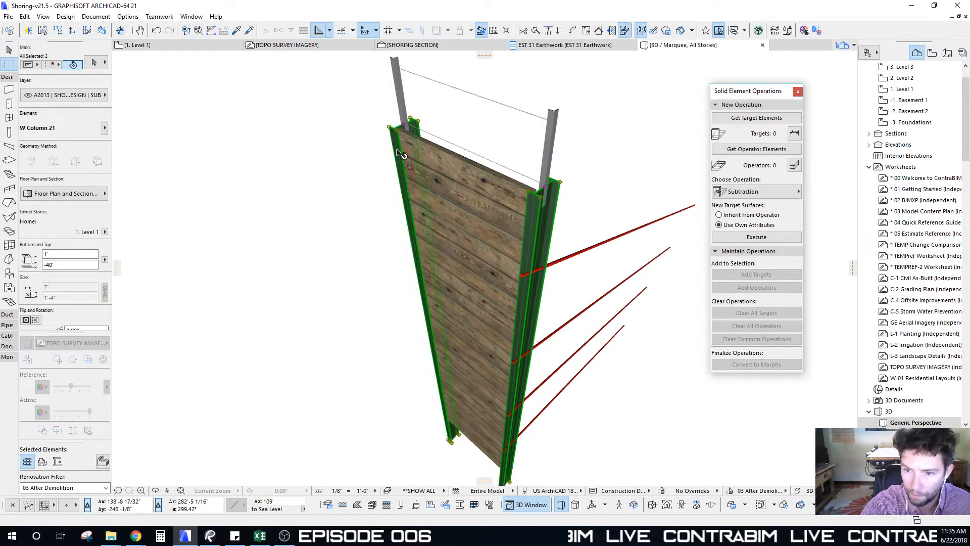
mouse_move(486, 202)
shift+middle_down()
mouse_move(437, 104)
mouse_move(491, 194)
shift+middle_up()
key(Escape)
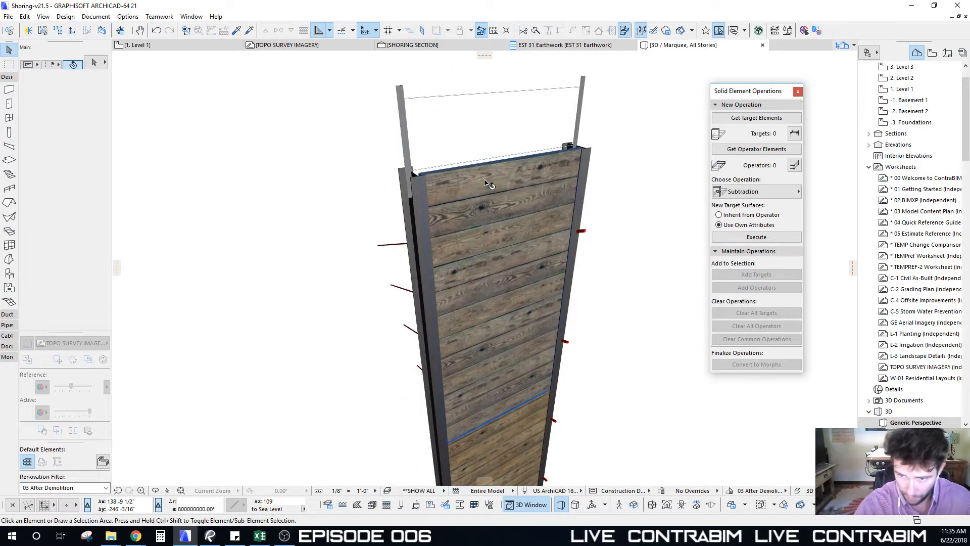
click(486, 183)
shift+middle_drag(528, 260, 464, 206)
shift+middle_drag(399, 303, 450, 223)
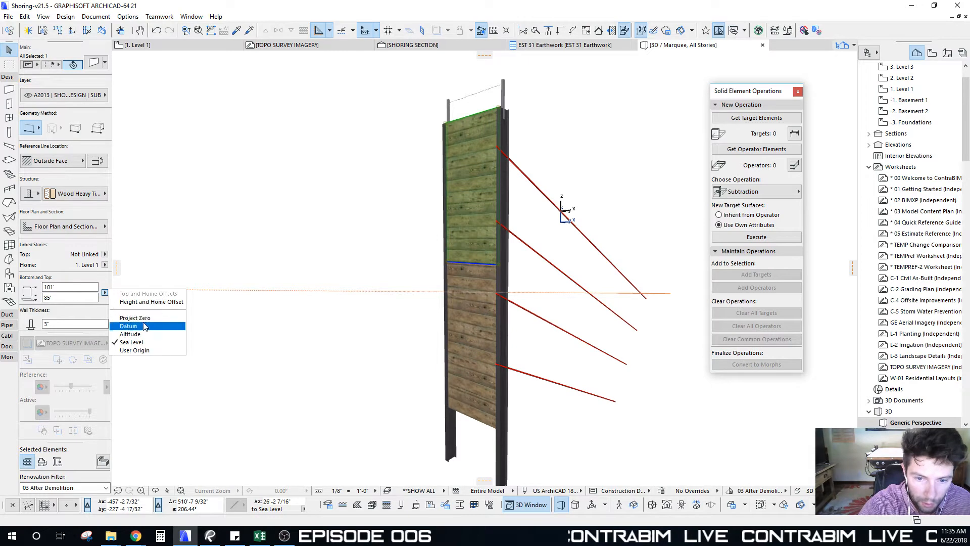
scroll(493, 183, up, 5)
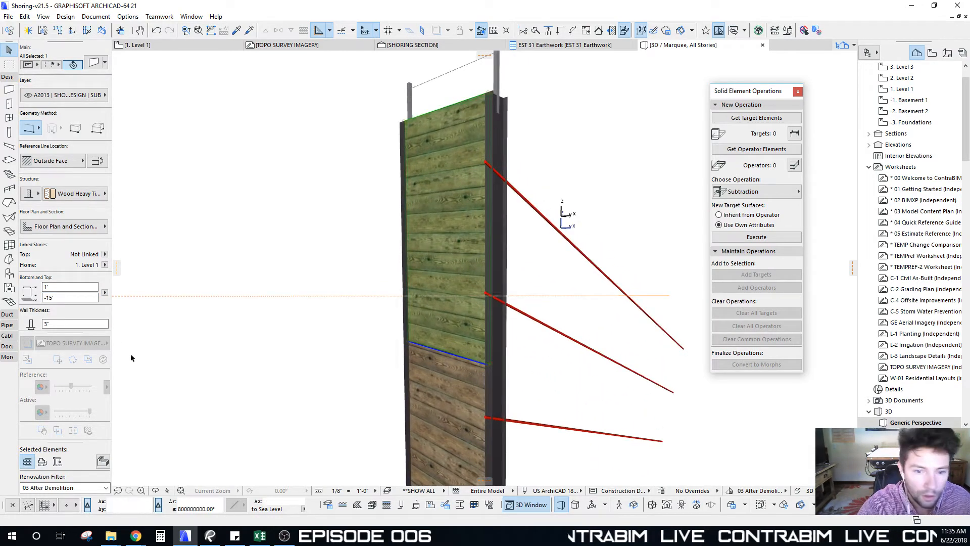
scroll(392, 279, down, 5)
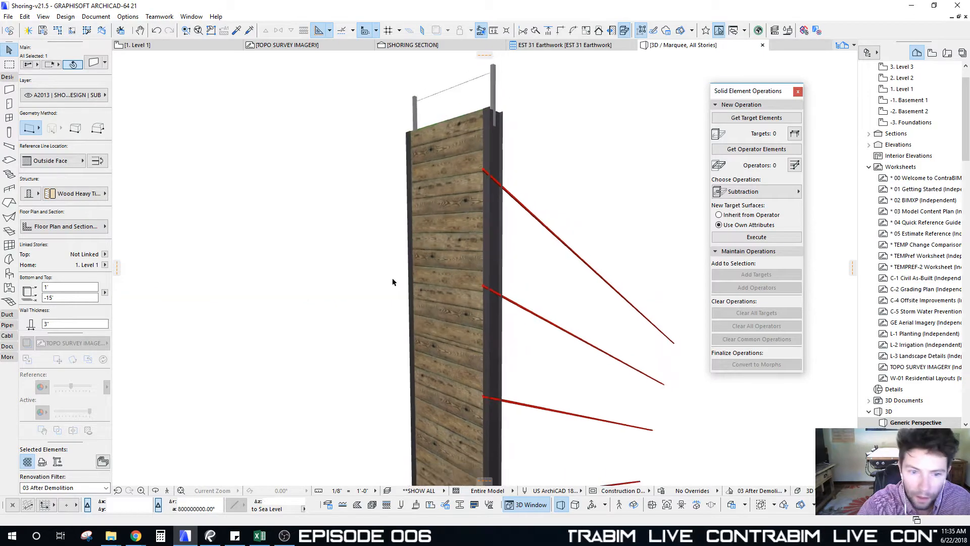
shift+middle_drag(395, 223, 455, 240)
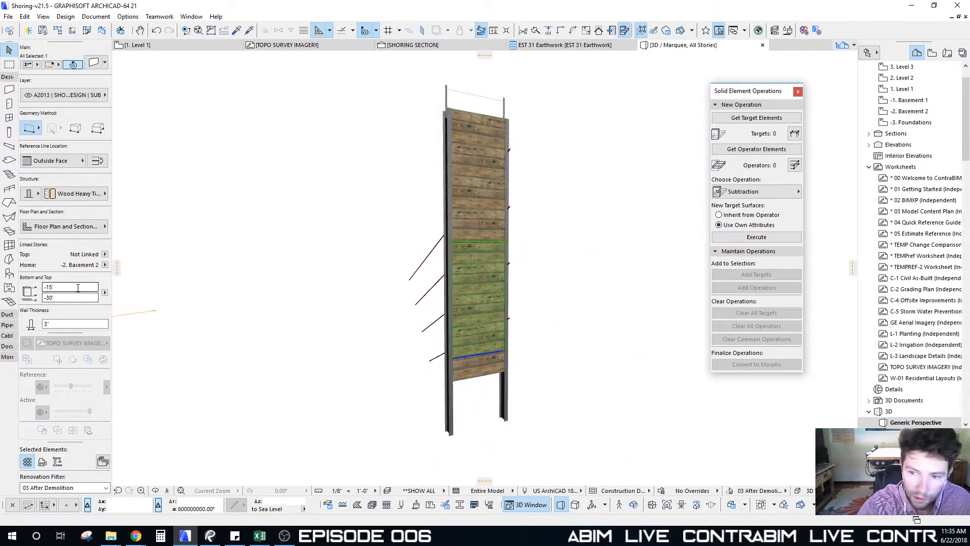
scroll(75, 288, down, 3)
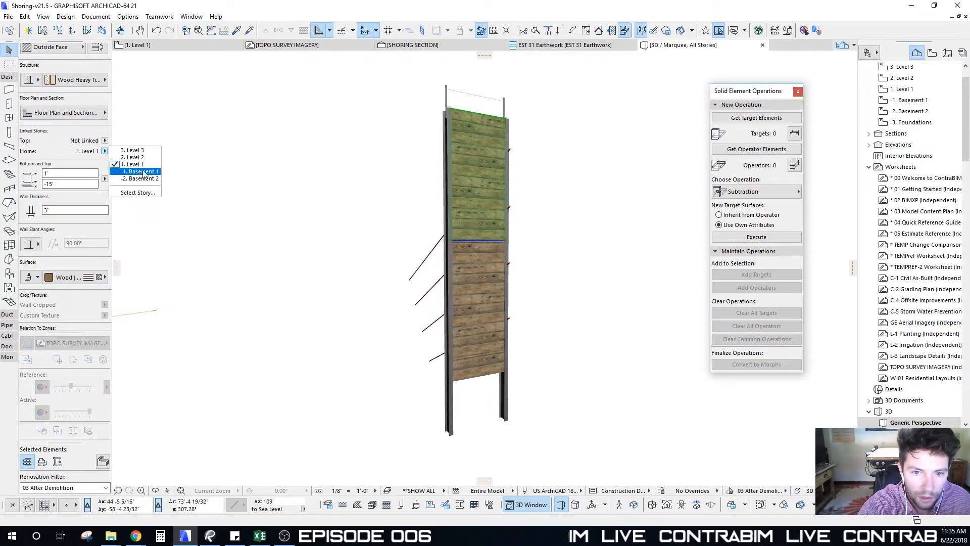
Set the lagging wall's home story to -1. Basement 1 and move it directly above the lower wall
click(142, 172)
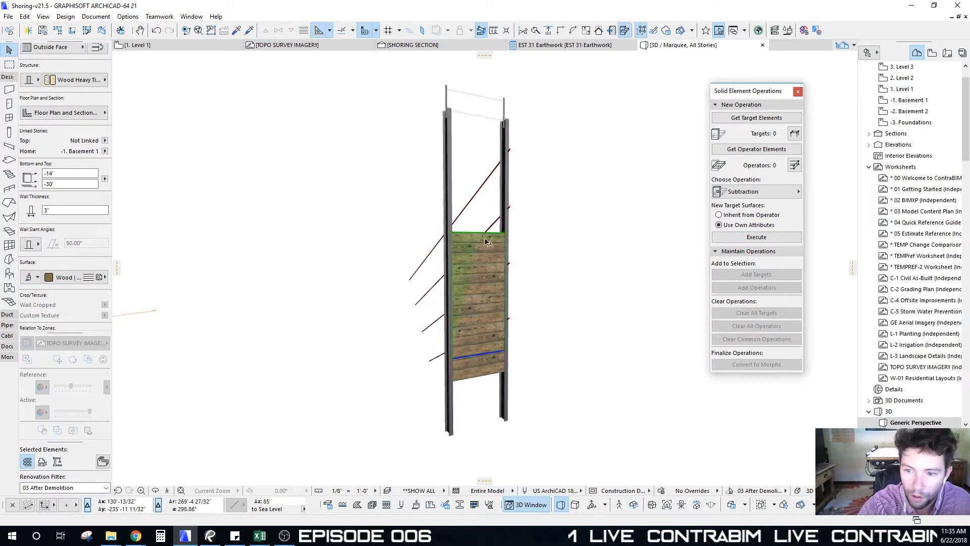
shift+middle_drag(487, 242, 467, 238)
drag(505, 362, 509, 237)
click(506, 239)
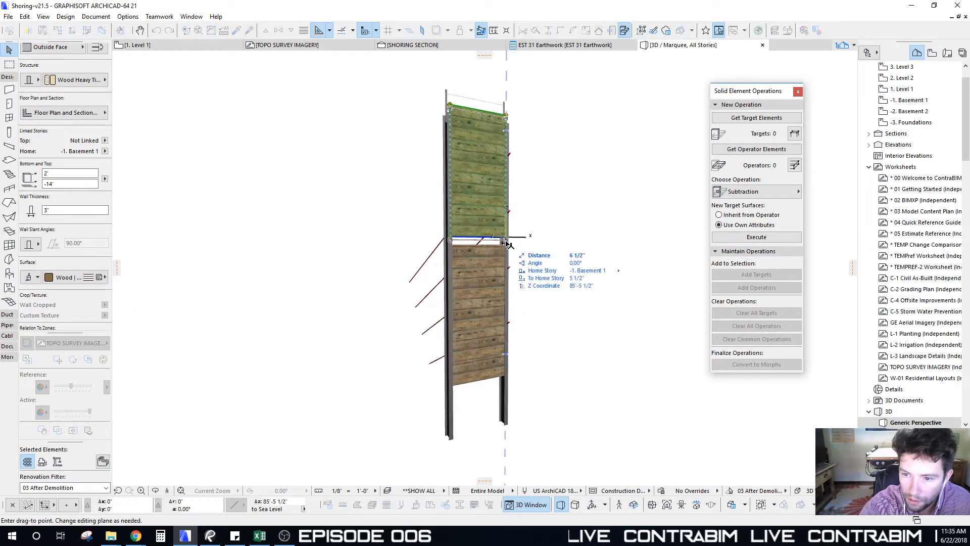
click(505, 245)
shift+middle_drag(494, 232, 373, 304)
Check the upper lagging wall from another side, then show the whole model in 3D
click(431, 214)
click(494, 200)
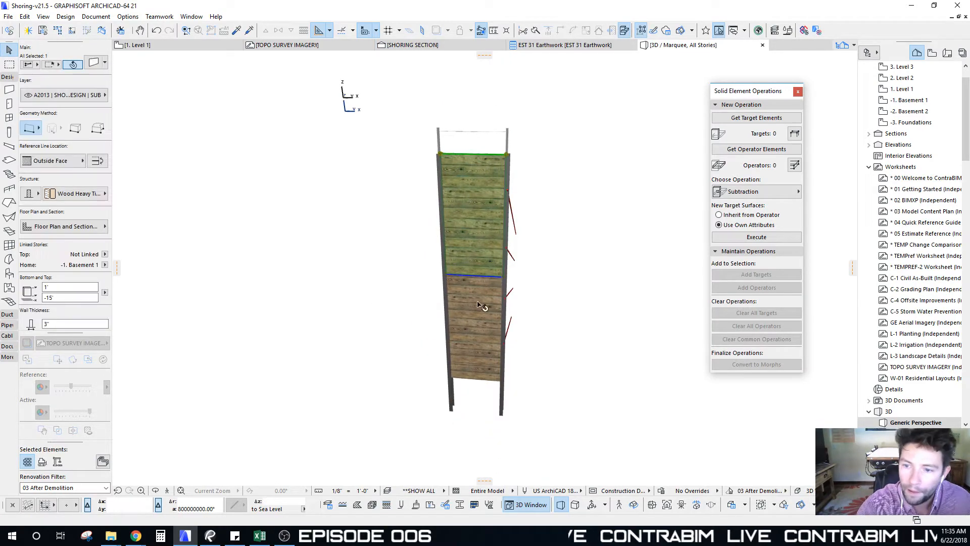
scroll(475, 310, up, 5)
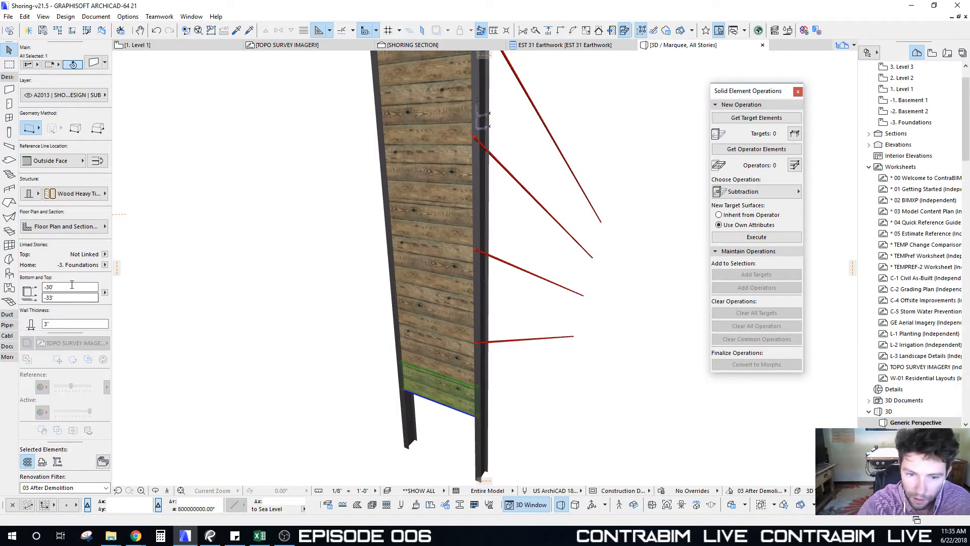
scroll(526, 324, down, 3)
shift+middle_drag(526, 323, 425, 309)
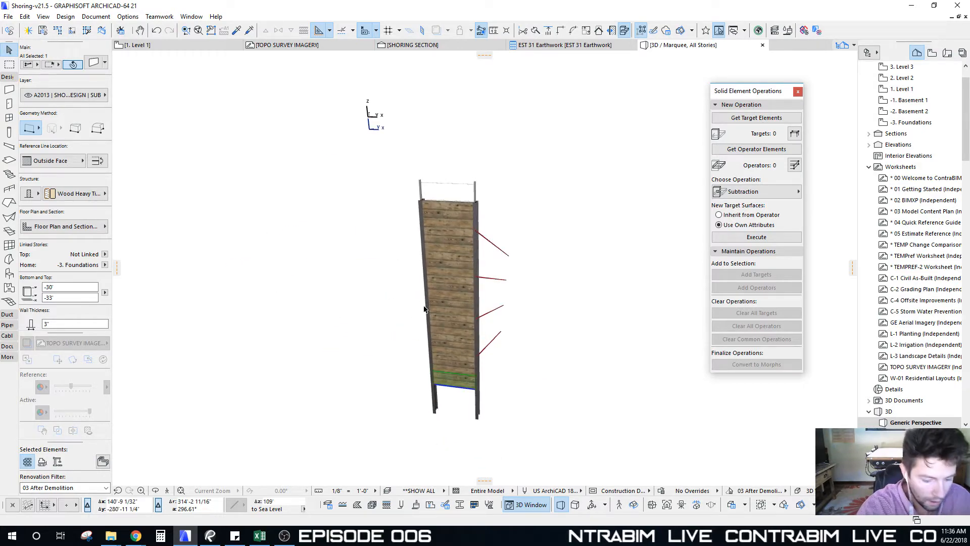
key(Escape)
key(F5)
shift+middle_drag(517, 248, 539, 225)
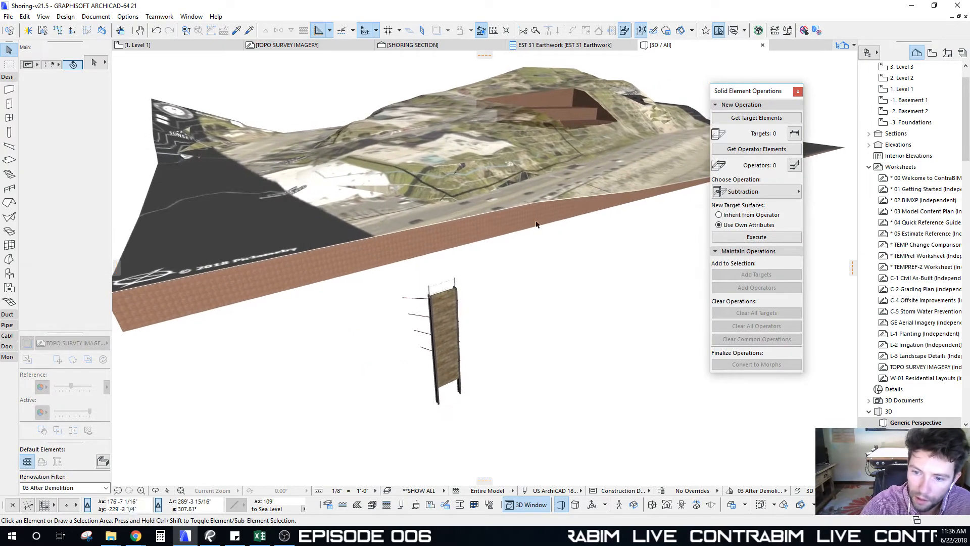
Orbit the terrain and shoring once more, then return to the 1. Level 1 floor plan
shift+middle_drag(394, 288, 440, 312)
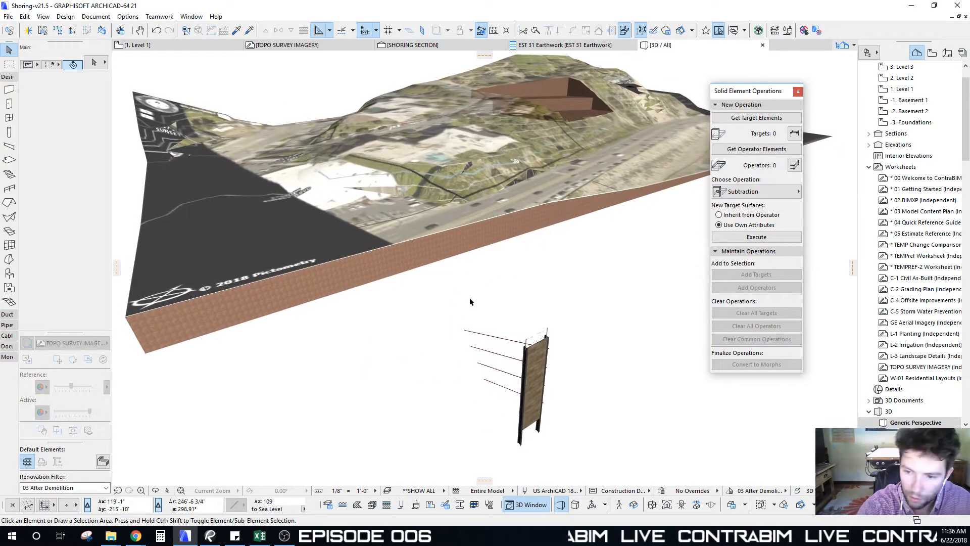
key(F2)
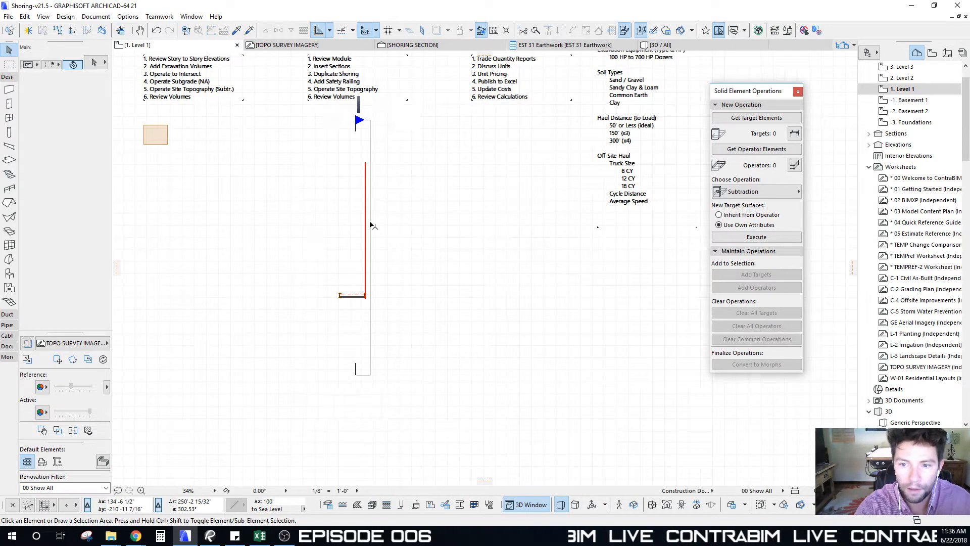
Select the whole shoring module and pan to the excavation corner on the aerial site survey
click(357, 281)
scroll(367, 295, up, 10)
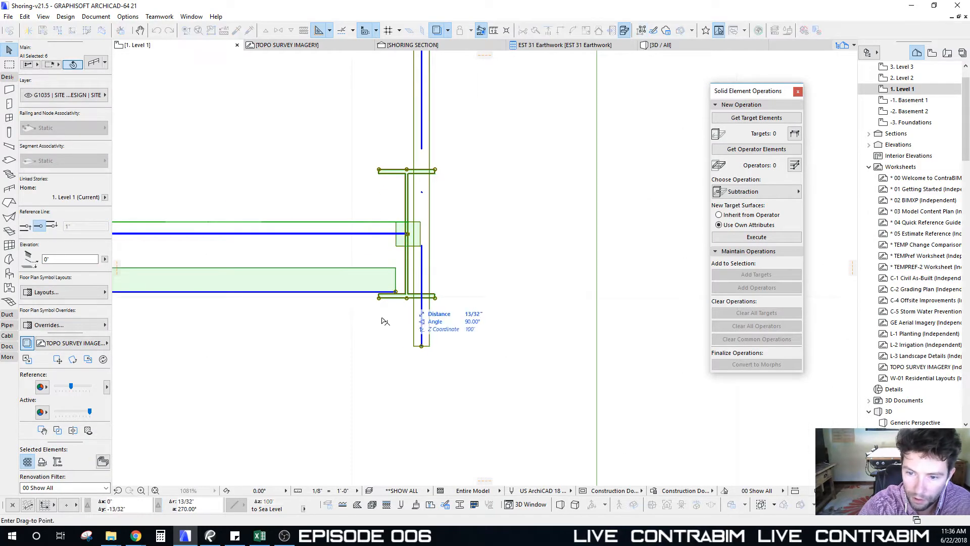
scroll(385, 306, down, 14)
middle_drag(515, 240, 225, 352)
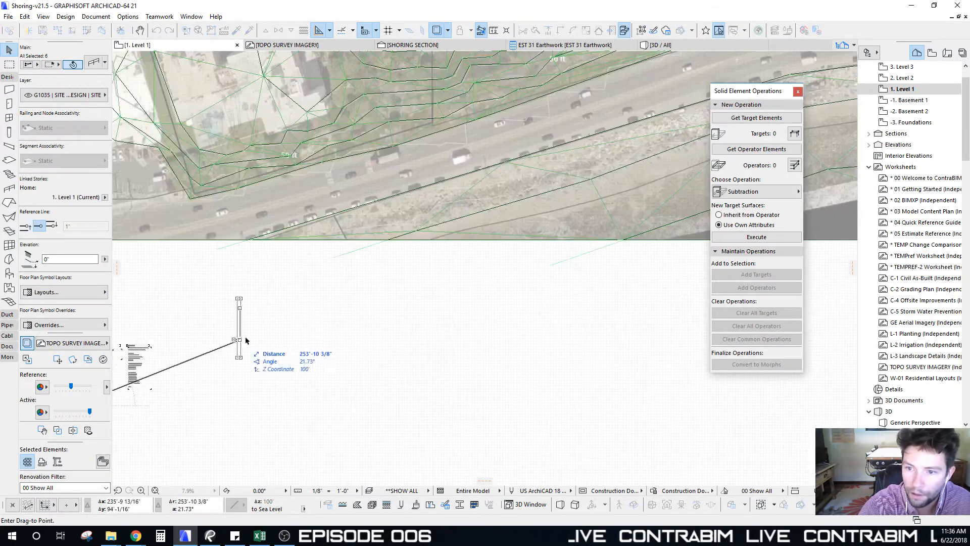
middle_drag(494, 200, 261, 444)
scroll(354, 331, down, 2)
middle_drag(384, 307, 360, 352)
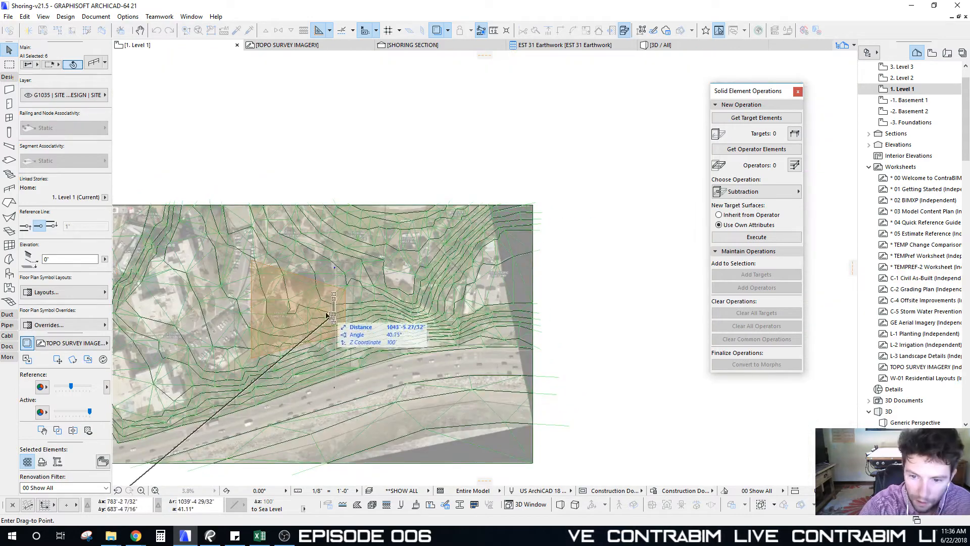
scroll(316, 323, up, 3)
middle_drag(316, 314, 343, 314)
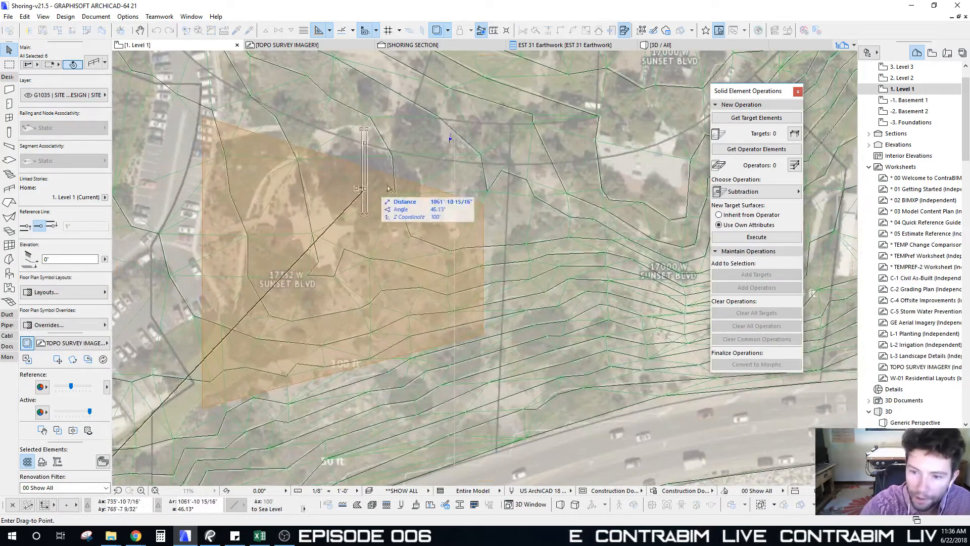
middle_drag(382, 276, 399, 272)
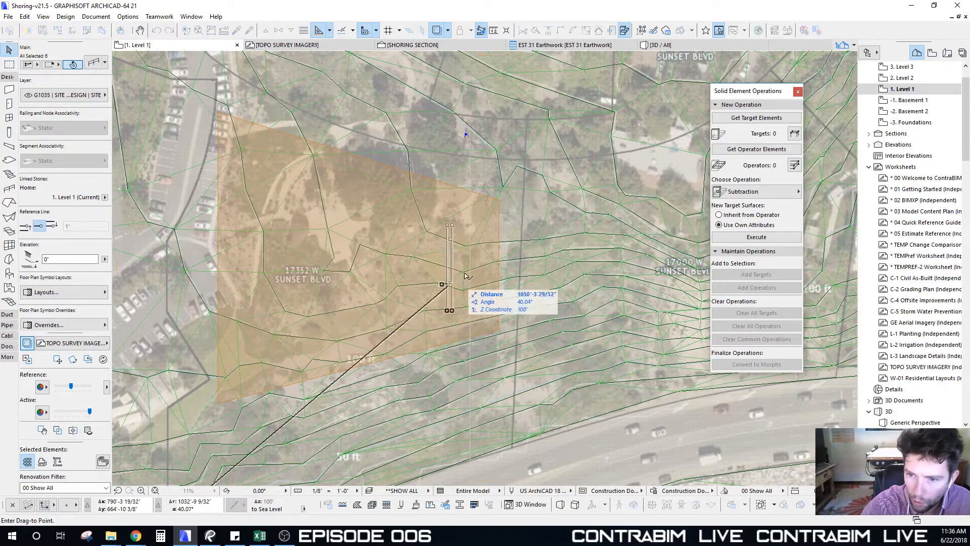
middle_drag(439, 273, 433, 288)
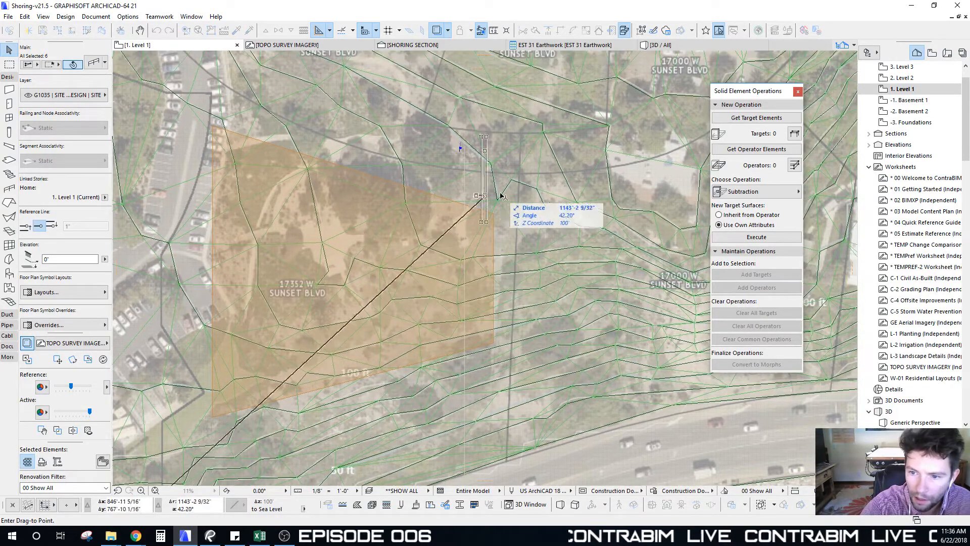
scroll(485, 223, up, 5)
scroll(485, 223, up, 3)
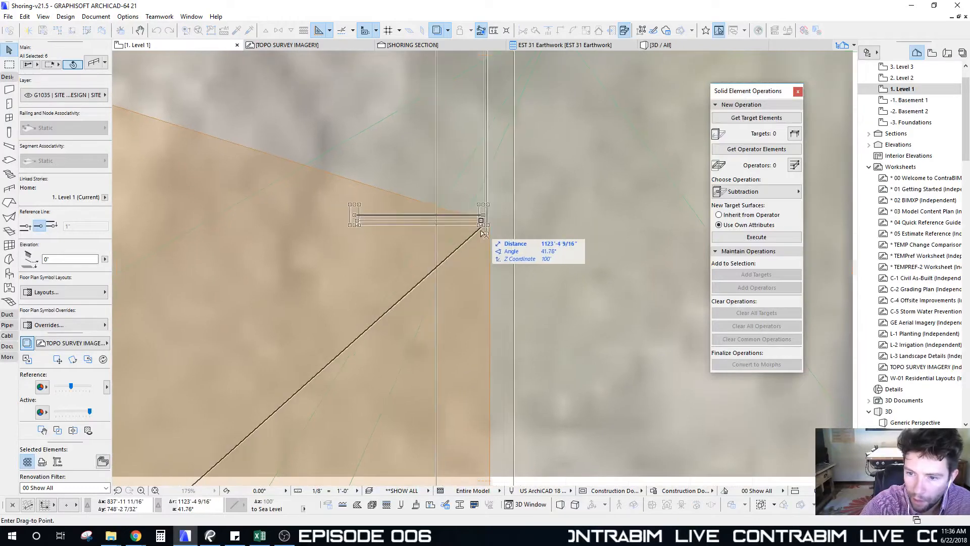
scroll(489, 227, up, 6)
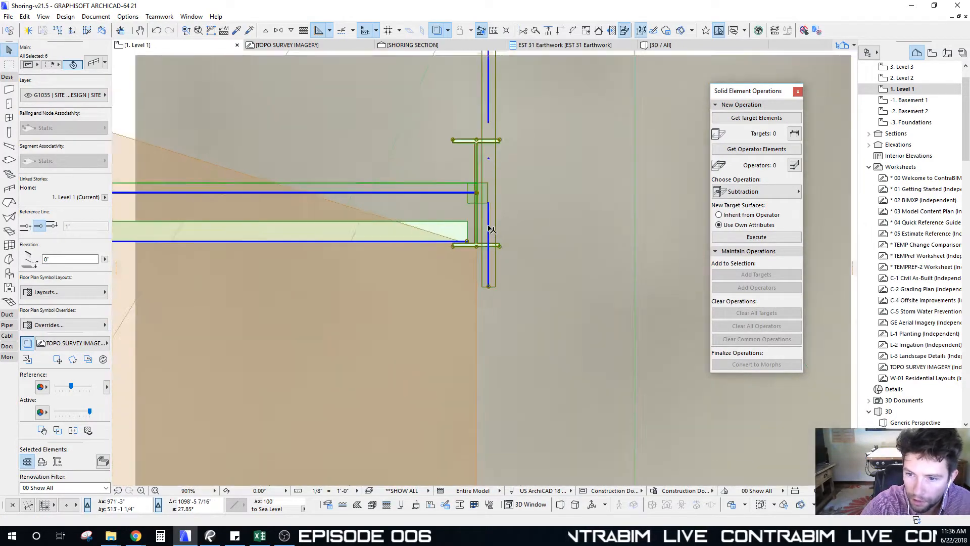
Drop the module near the excavation and snap its corner onto the excavation corner
key(ctrl+e)
click(465, 263)
scroll(465, 268, down, 4)
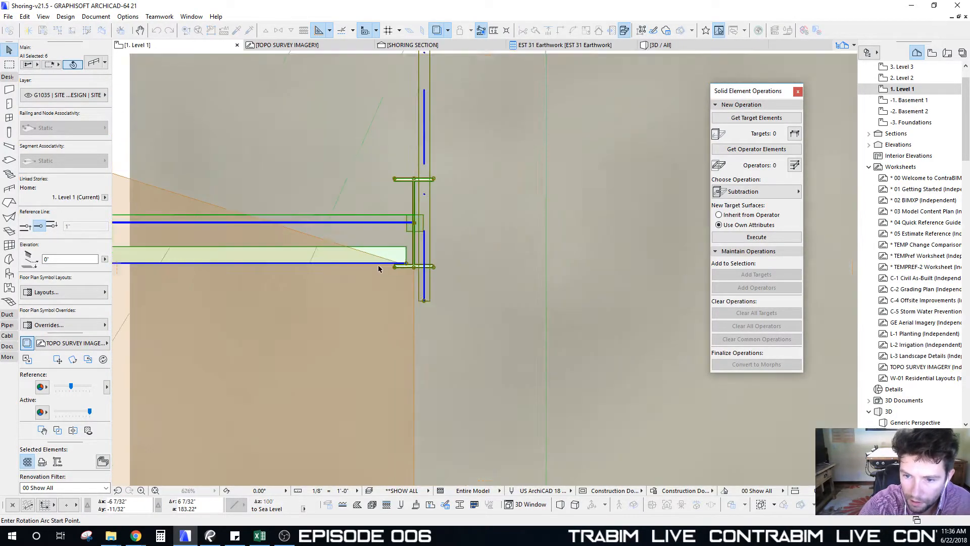
scroll(403, 274, up, 7)
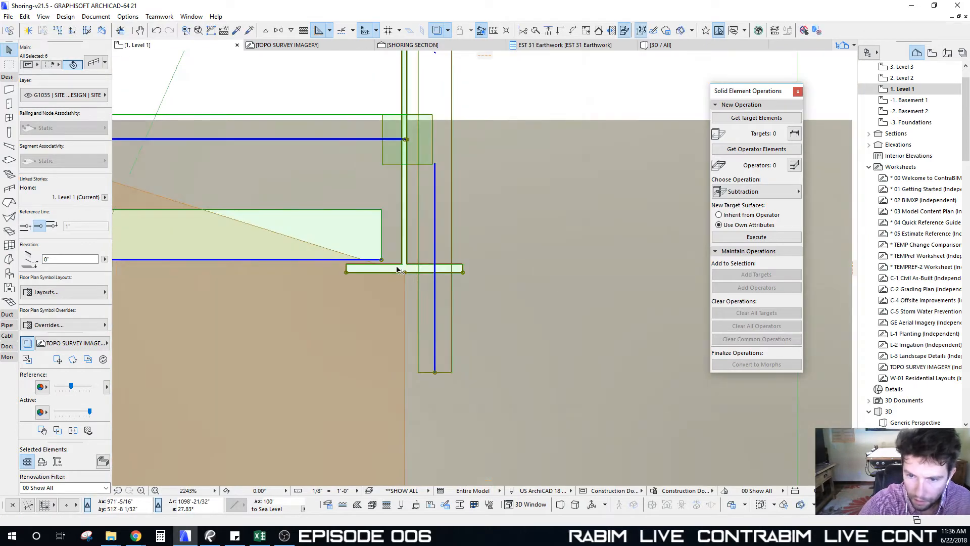
key(ctrl+d)
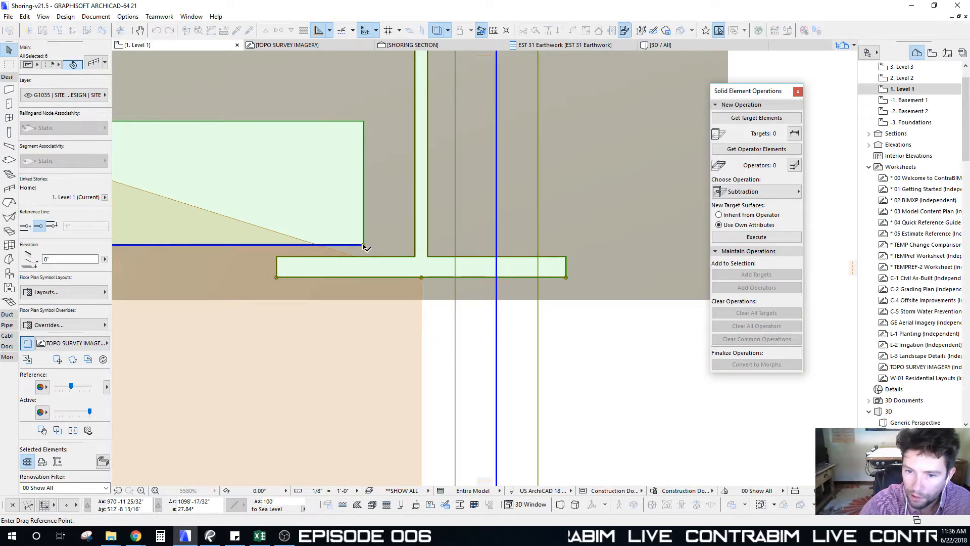
click(363, 245)
click(364, 260)
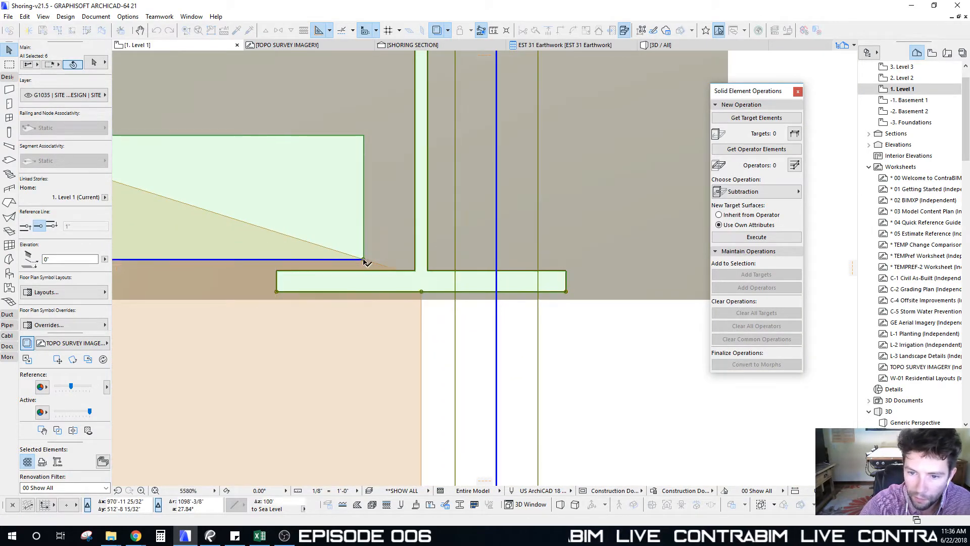
Rotate the module about its corner to align with the excavation edge
key(ctrl+e)
click(363, 260)
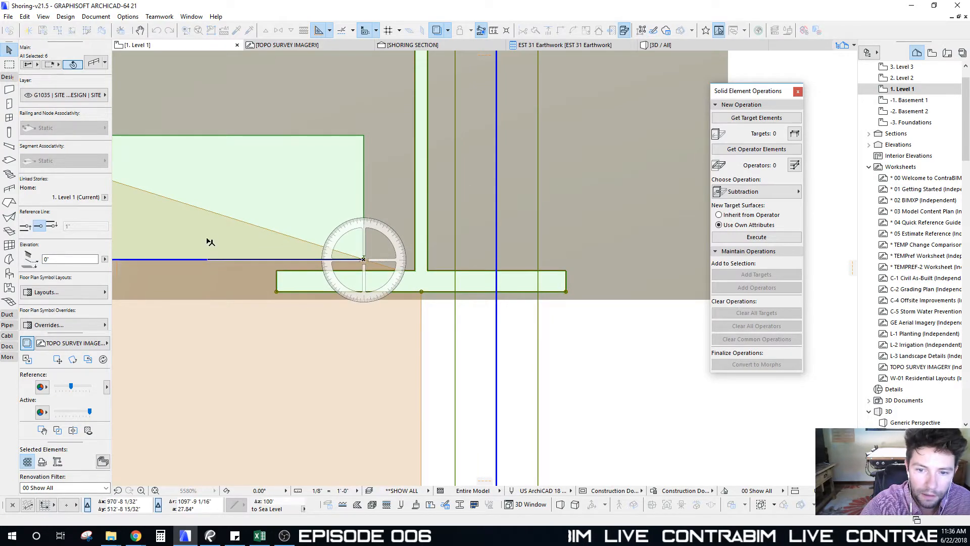
click(217, 219)
scroll(222, 220, down, 5)
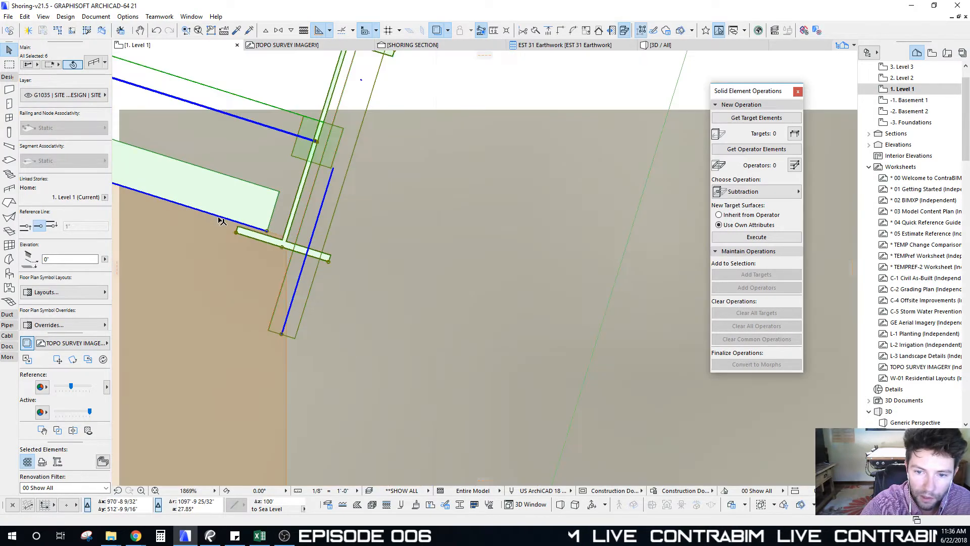
scroll(219, 218, down, 7)
middle_drag(219, 217, 498, 250)
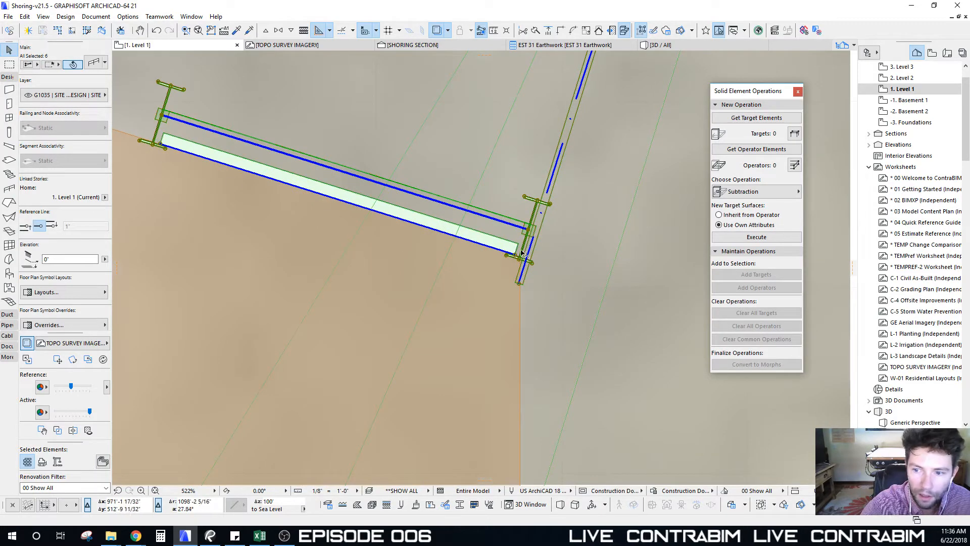
scroll(266, 183, down, 3)
middle_drag(298, 173, 383, 212)
scroll(358, 252, down, 3)
scroll(405, 239, down, 4)
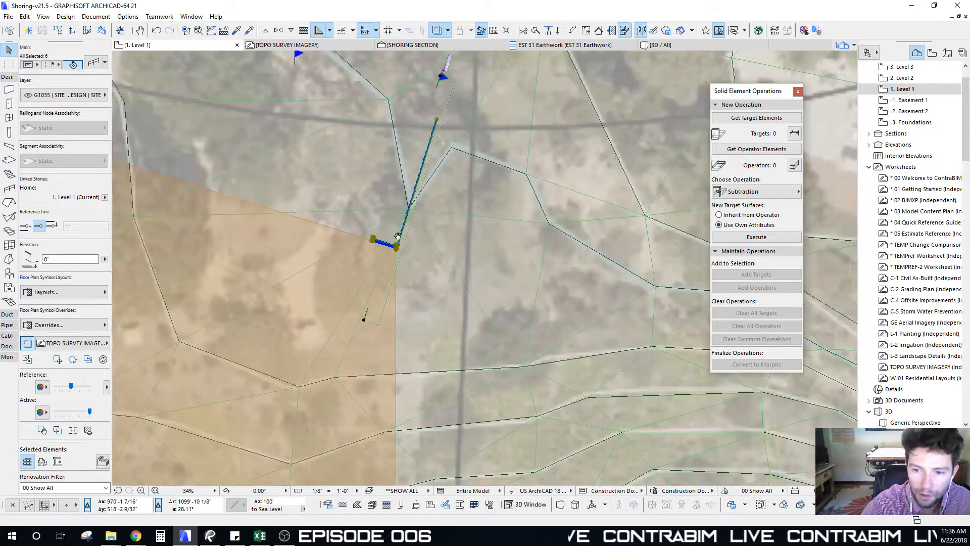
Deselect and review the placed module in the full 3D view
click(399, 232)
scroll(401, 232, down, 2)
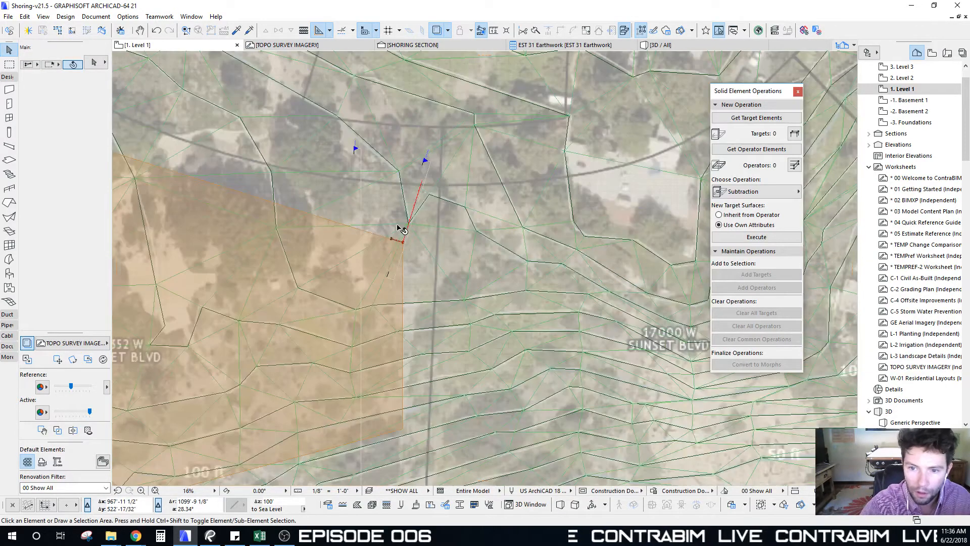
key(F3)
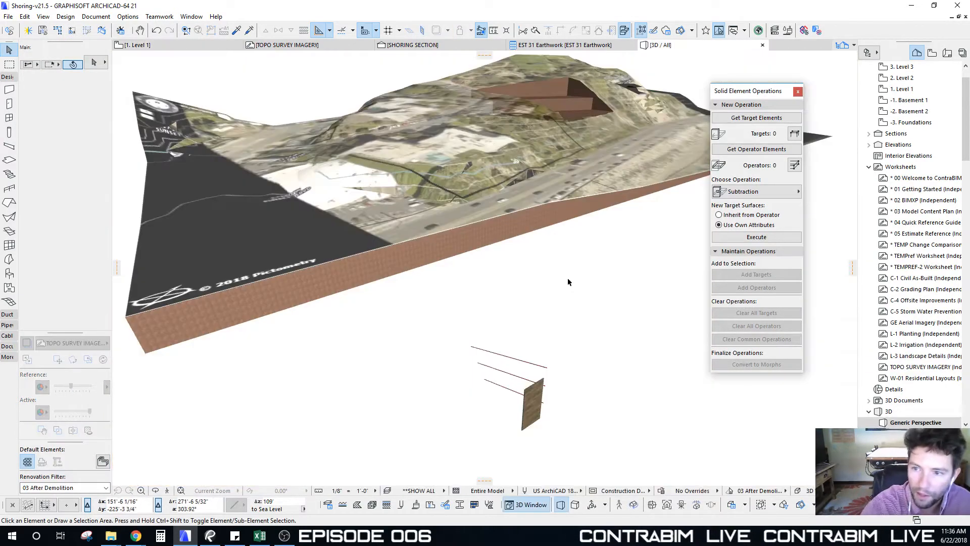
Undo the shoring module's move on the Level 1 plan and zoom back to its original location
shift+middle_drag(568, 279, 430, 287)
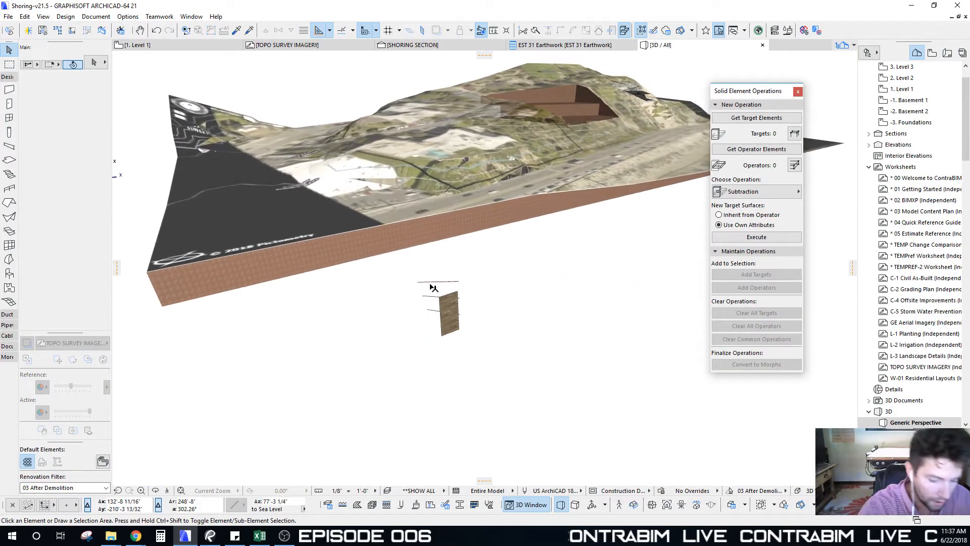
key(F2)
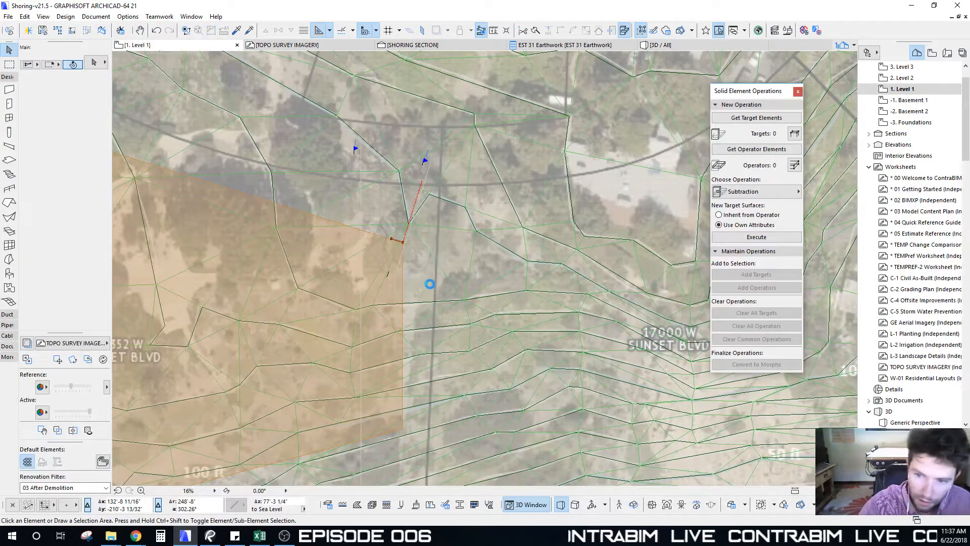
key(ctrl+z)
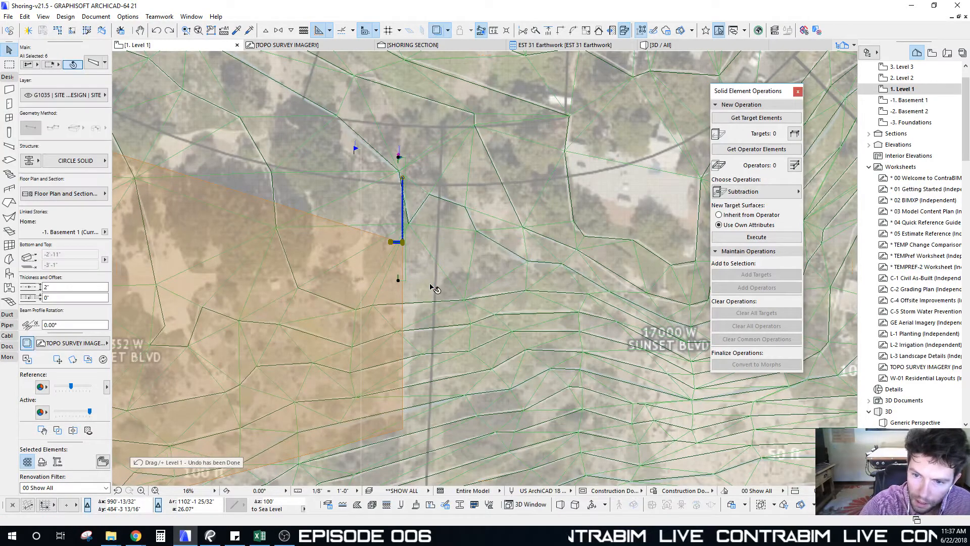
scroll(363, 299, down, 5)
middle_drag(335, 426, 477, 238)
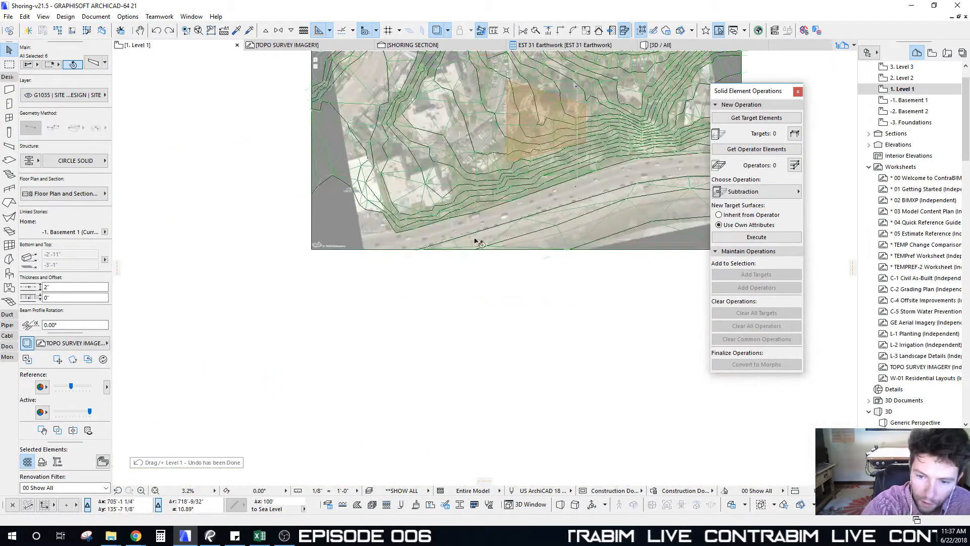
scroll(336, 328, up, 6)
scroll(311, 300, up, 4)
Select the vertical beam and section marker and move them to the excavation edge
key(Escape)
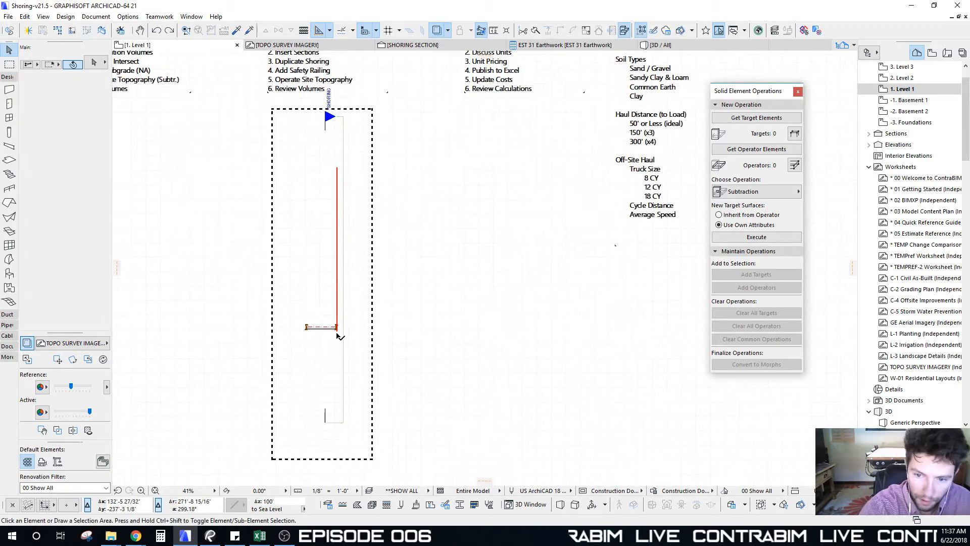
click(338, 332)
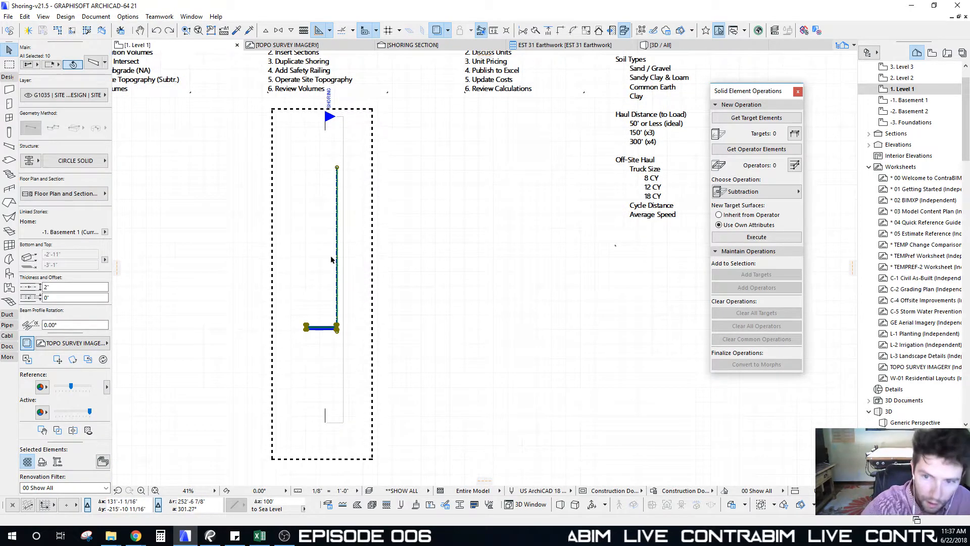
shift+click(326, 117)
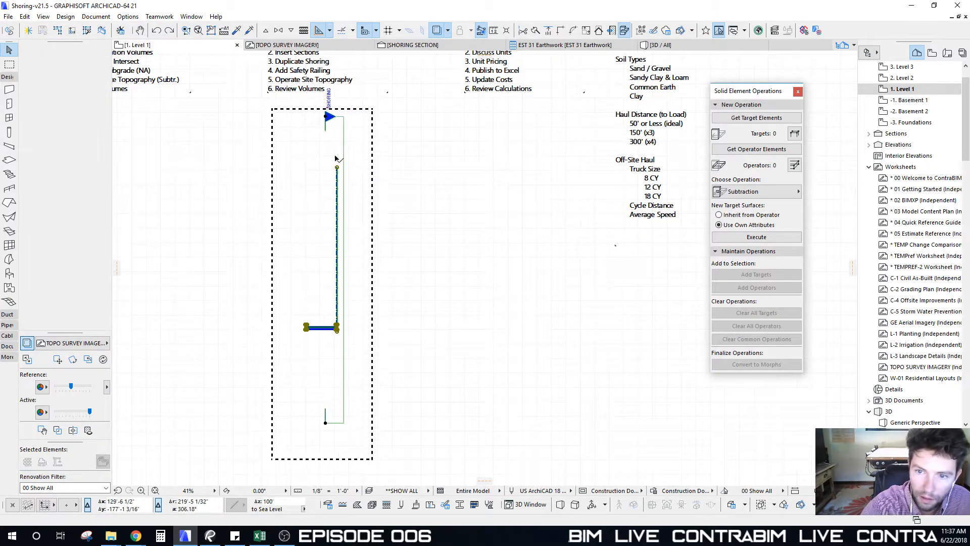
key(ctrl+d)
click(337, 331)
scroll(335, 320, down, 8)
scroll(470, 223, up, 8)
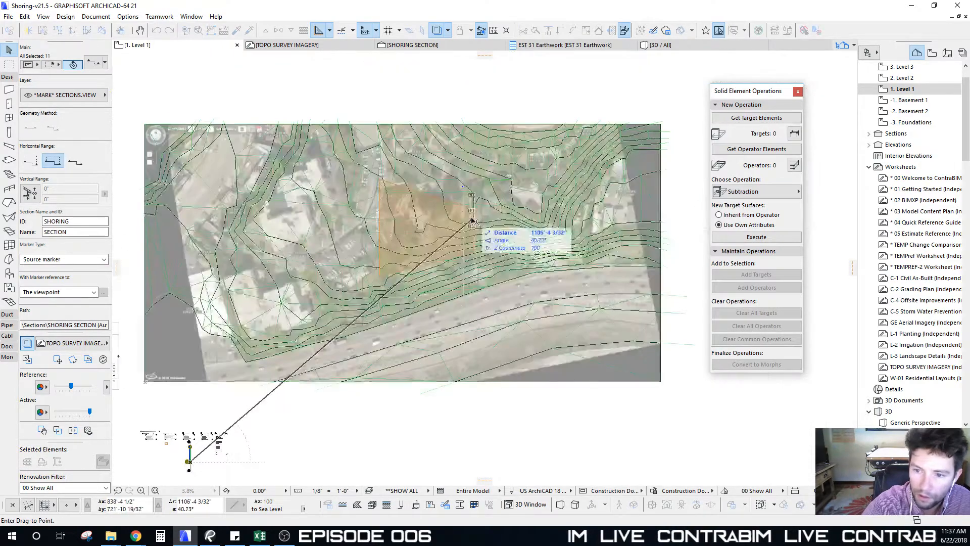
scroll(479, 202, up, 7)
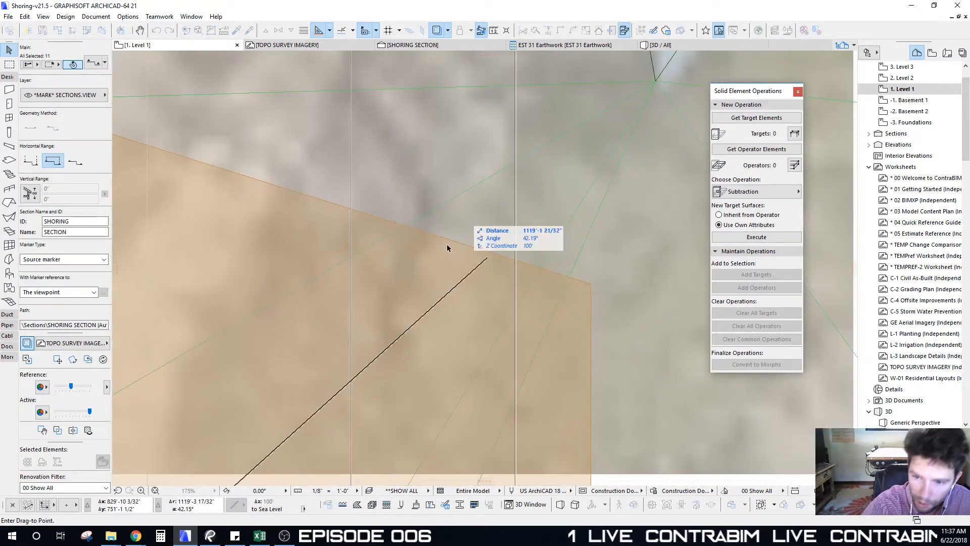
click(453, 242)
Move the shoring module 6 inches lower
key(ctrl+e)
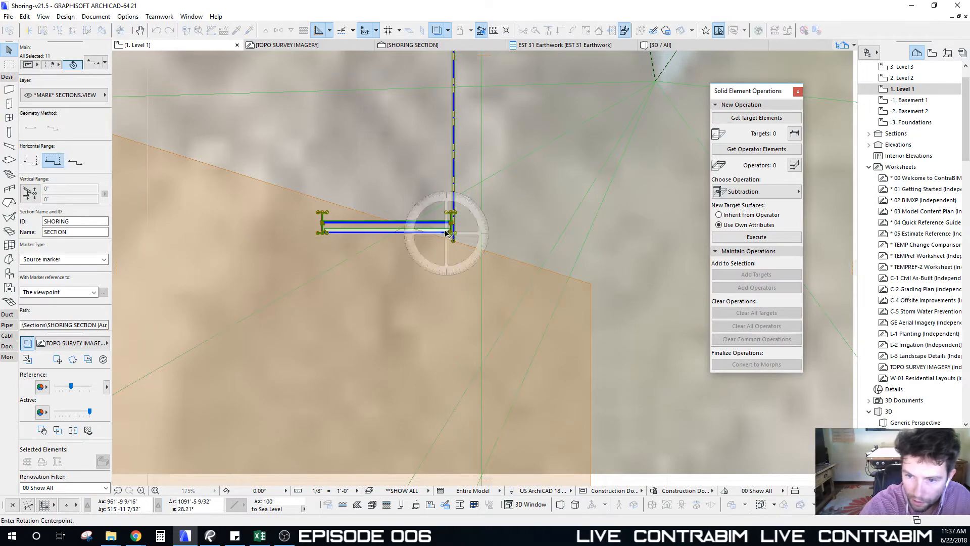
scroll(455, 238, up, 10)
middle_drag(467, 228, 468, 230)
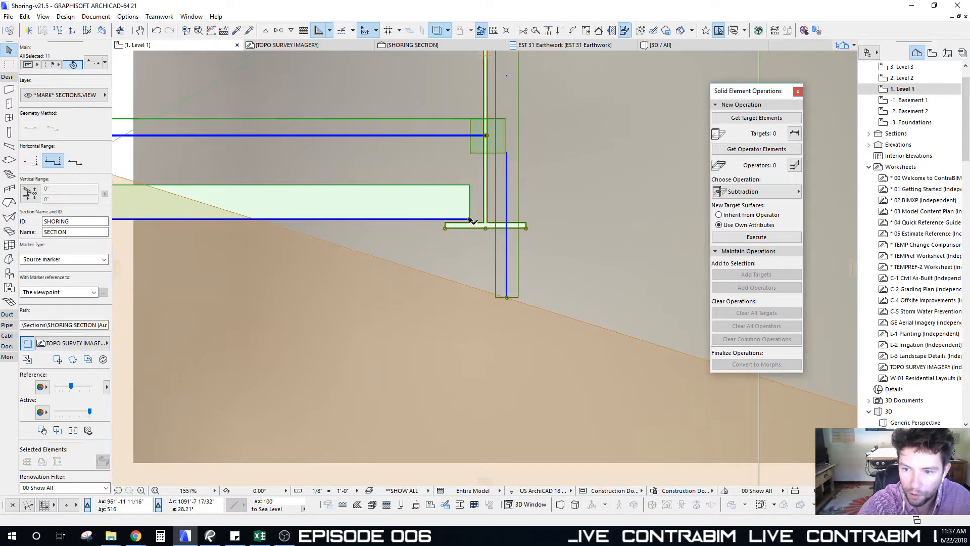
key(ctrl+d)
click(469, 220)
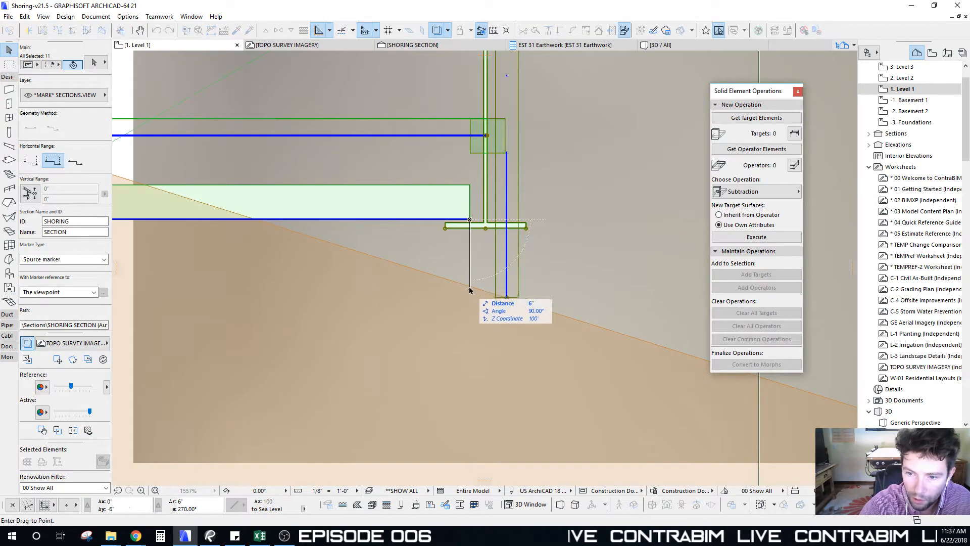
click(469, 287)
Rotate the module about its beam corner to run along the excavation edge
key(ctrl+e)
click(470, 286)
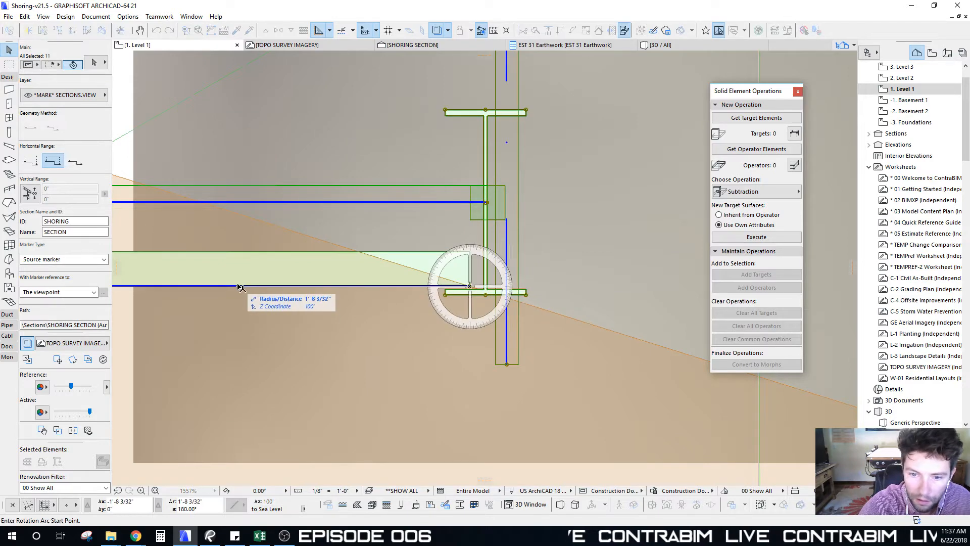
click(237, 286)
click(293, 227)
scroll(470, 289, down, 3)
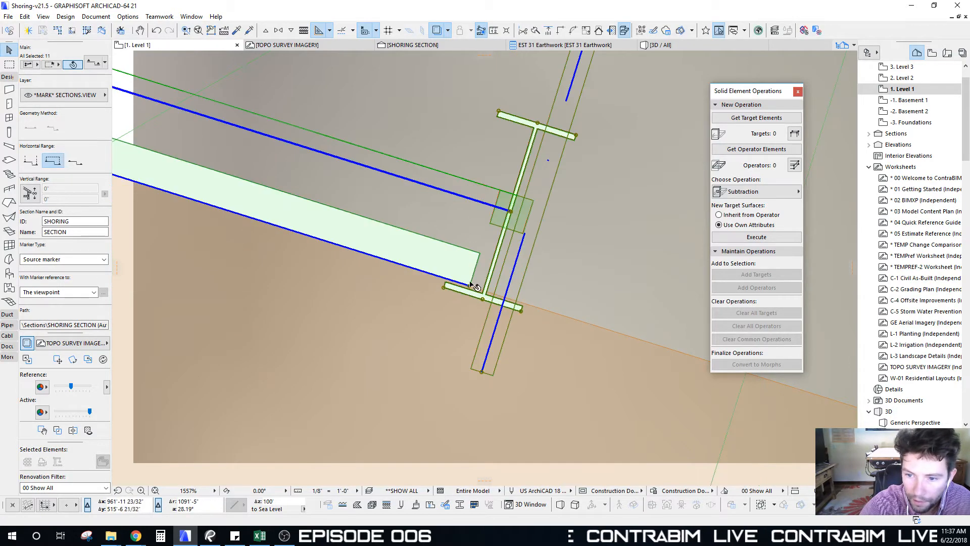
scroll(471, 297, down, 4)
middle_drag(513, 310, 470, 257)
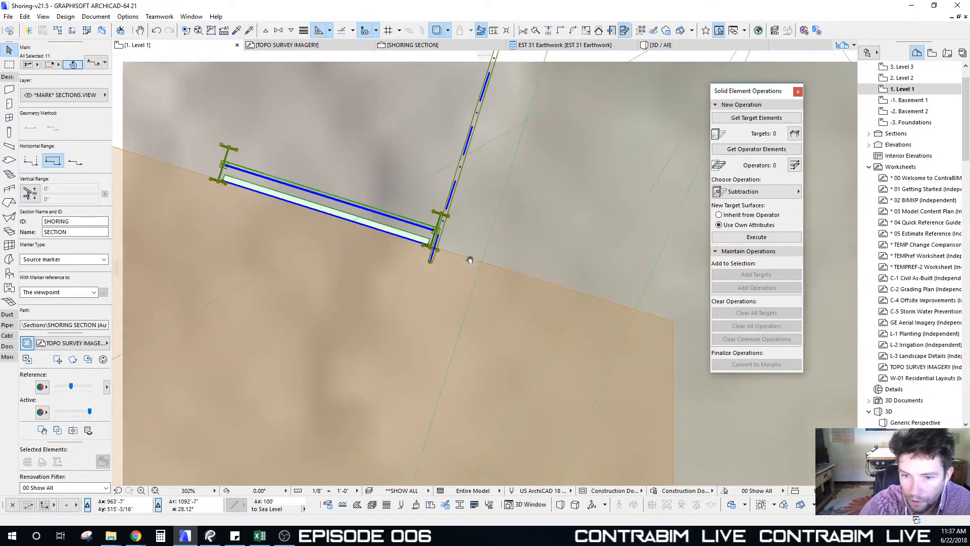
scroll(426, 271, down, 7)
key(F3)
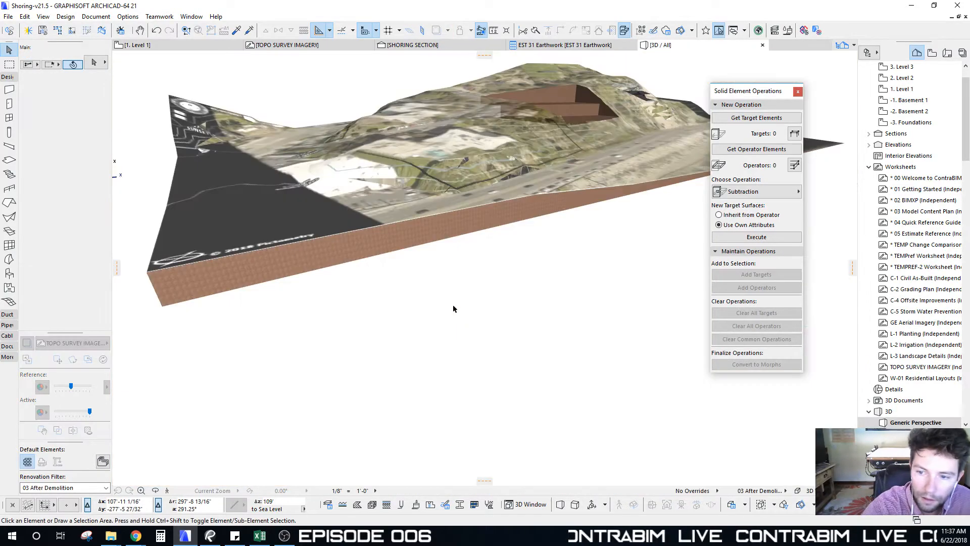
scroll(453, 304, up, 5)
scroll(453, 308, up, 8)
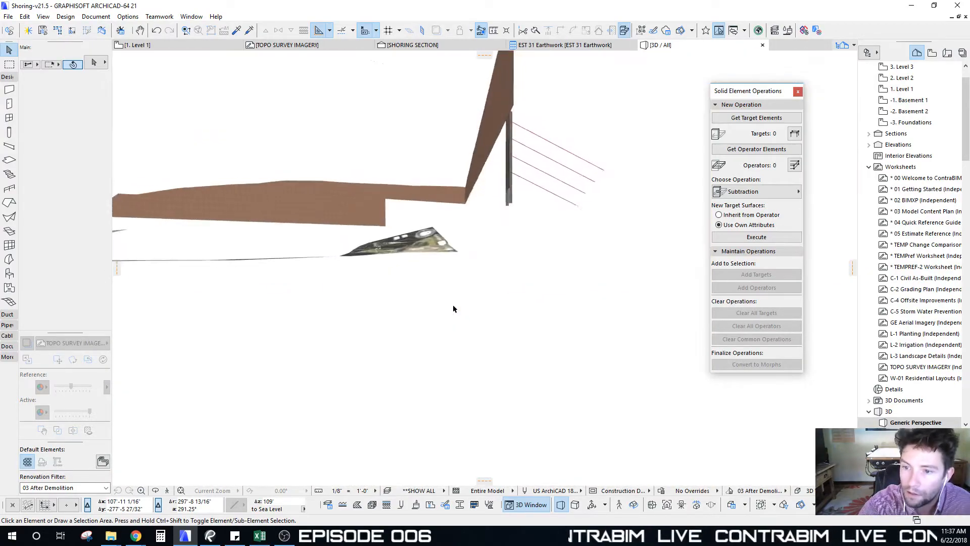
shift+middle_drag(454, 307, 408, 264)
scroll(310, 230, down, 1)
scroll(420, 265, up, 10)
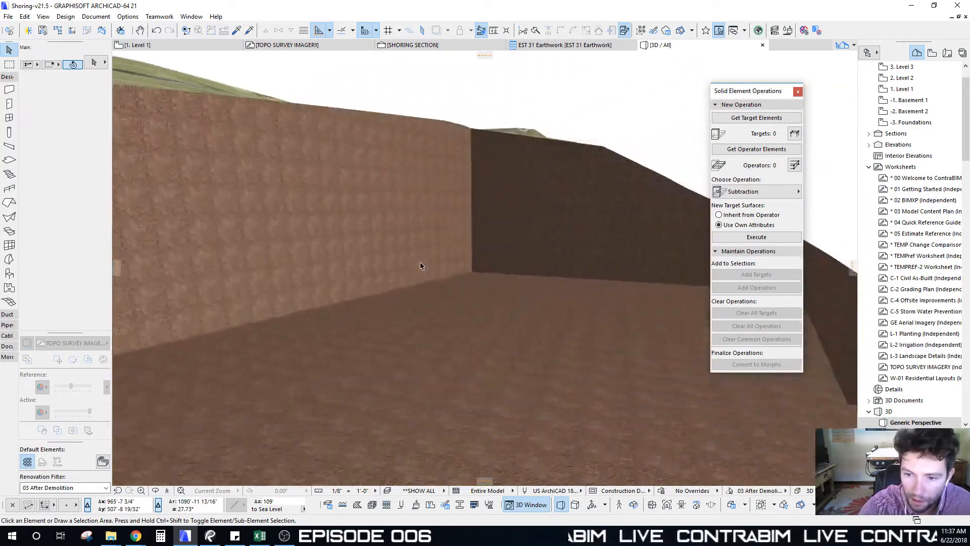
scroll(421, 266, down, 8)
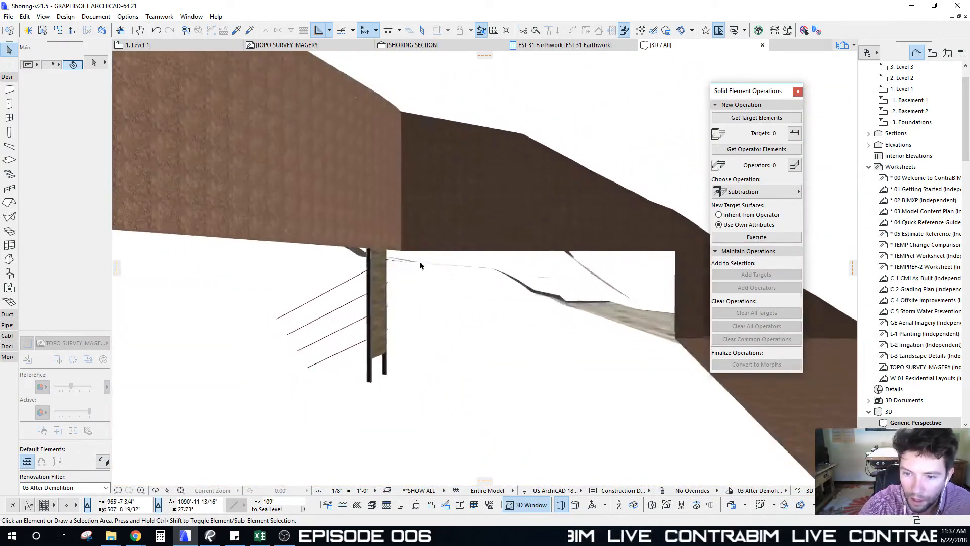
scroll(414, 276, down, 3)
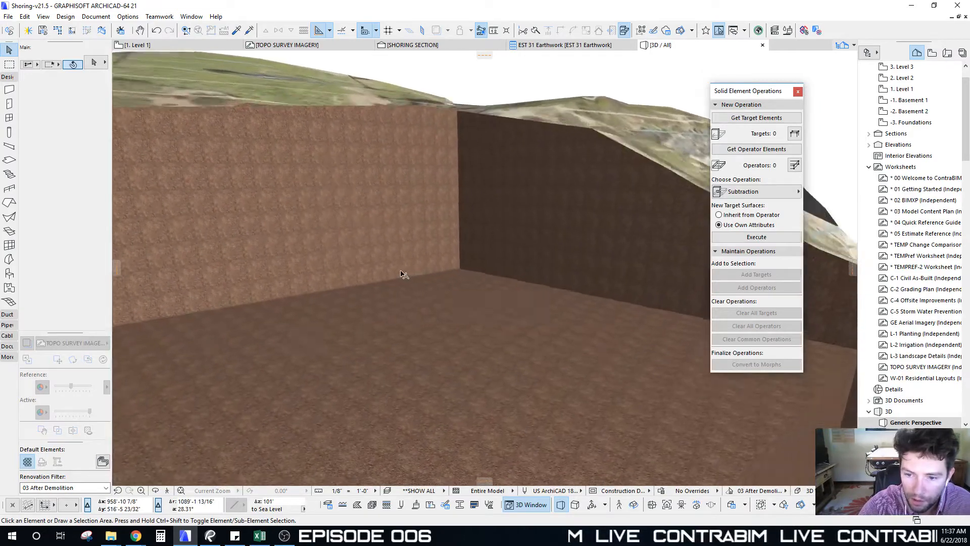
click(523, 454)
scroll(448, 314, down, 5)
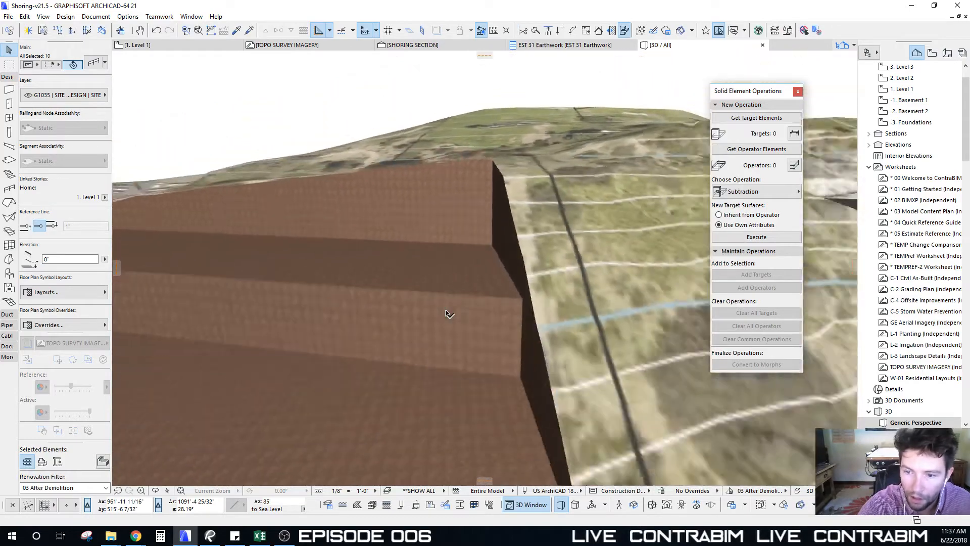
scroll(447, 313, down, 5)
shift+middle_drag(447, 312, 578, 271)
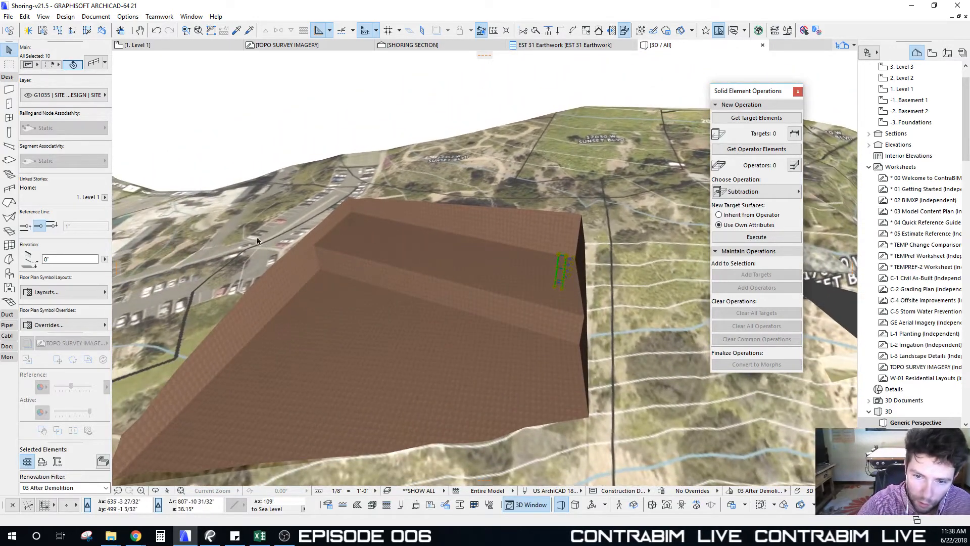
shift+middle_drag(257, 241, 314, 317)
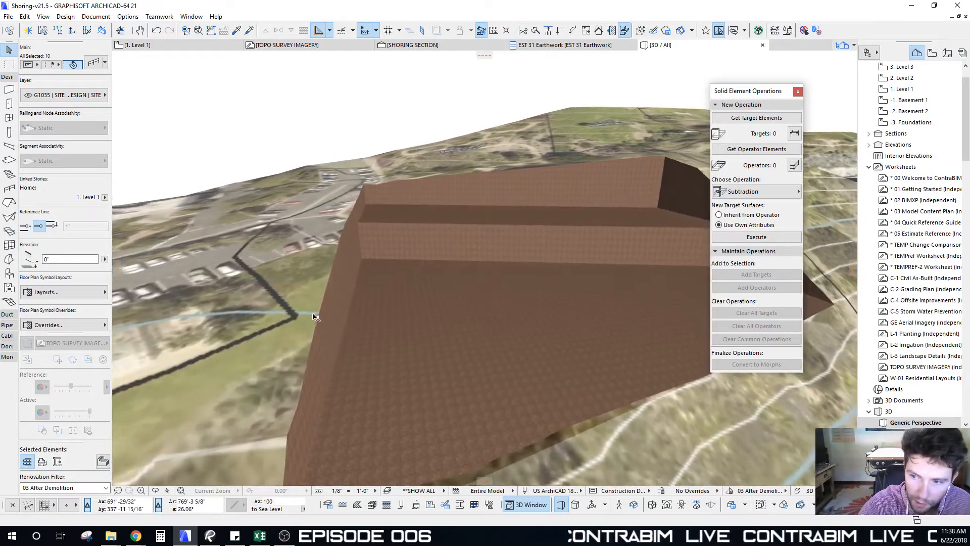
scroll(313, 317, down, 5)
key(F2)
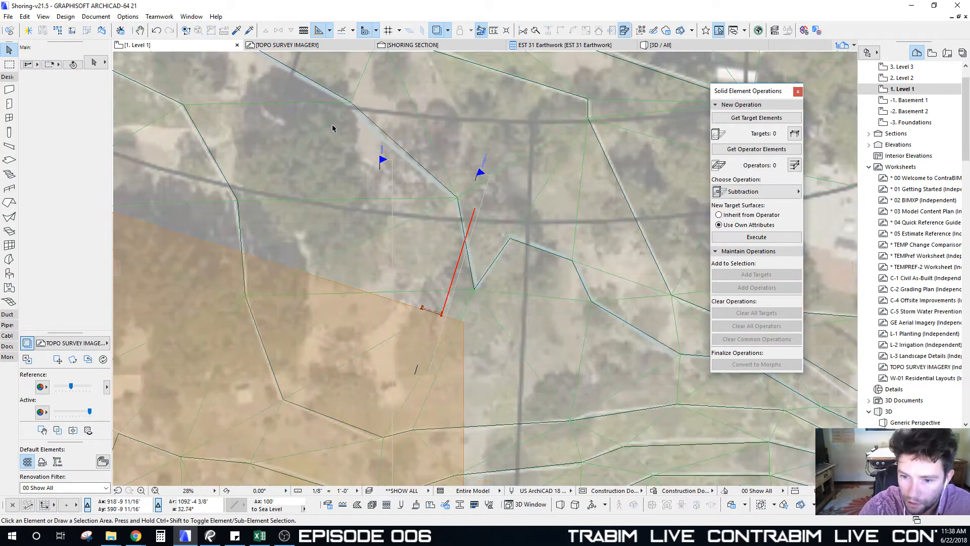
Move the shoring module and its section marker to the excavation corner
drag(334, 127, 514, 403)
scroll(438, 329, up, 15)
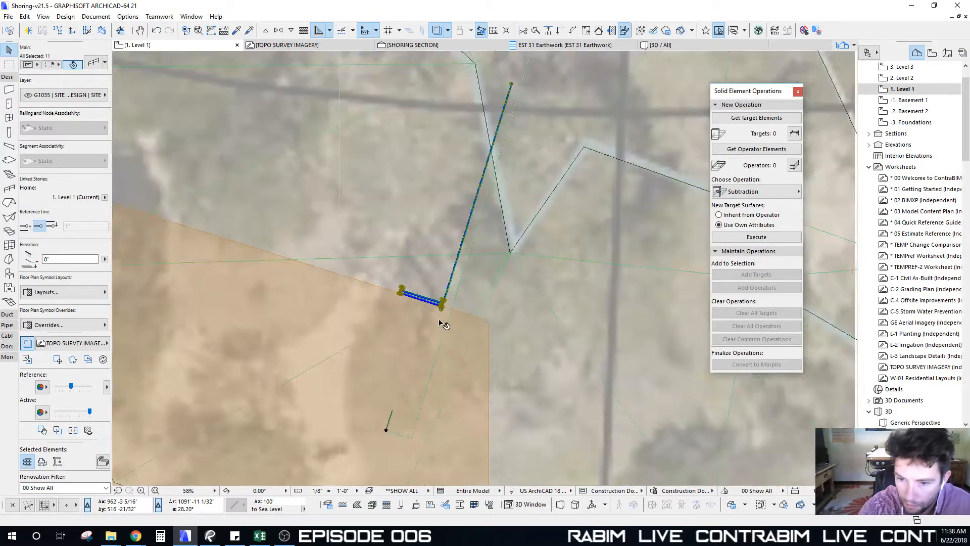
click(471, 257)
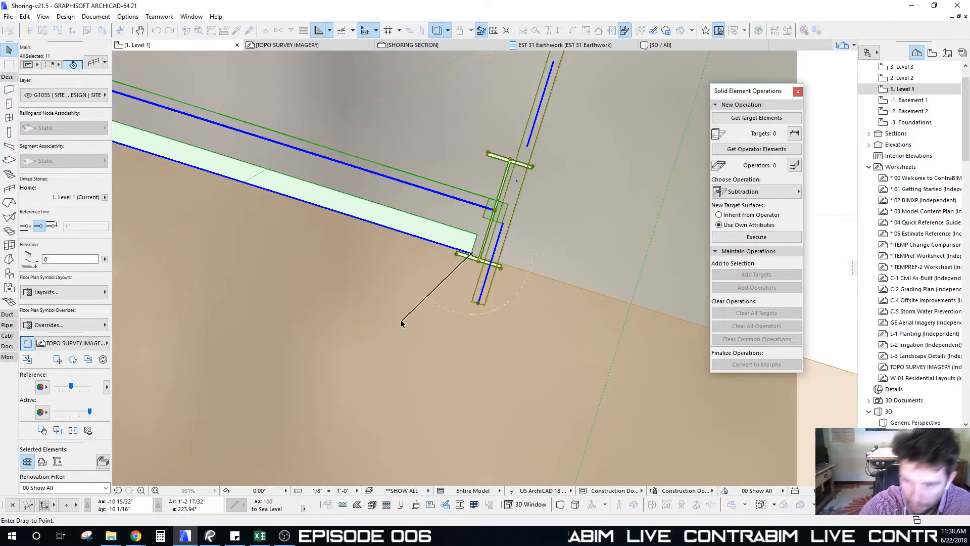
scroll(405, 328, down, 20)
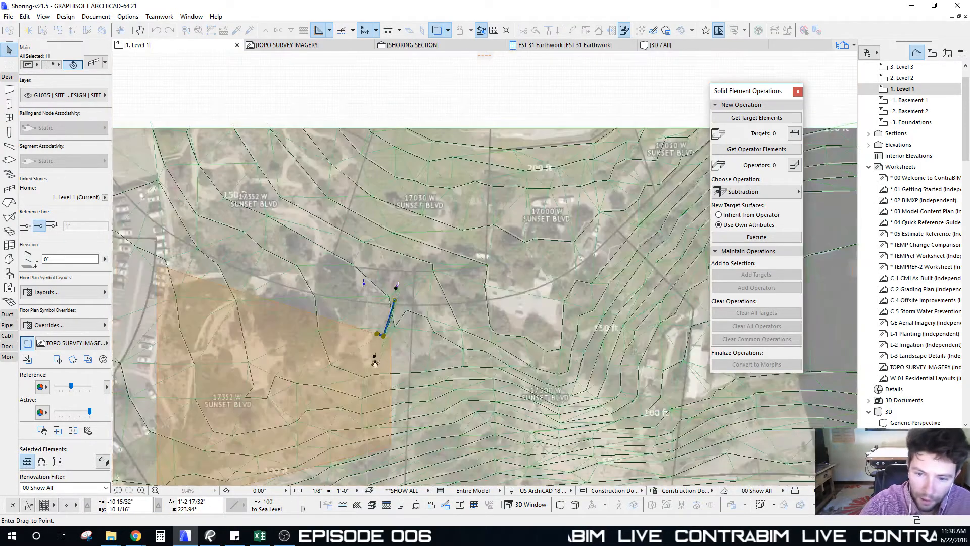
middle_drag(374, 363, 511, 244)
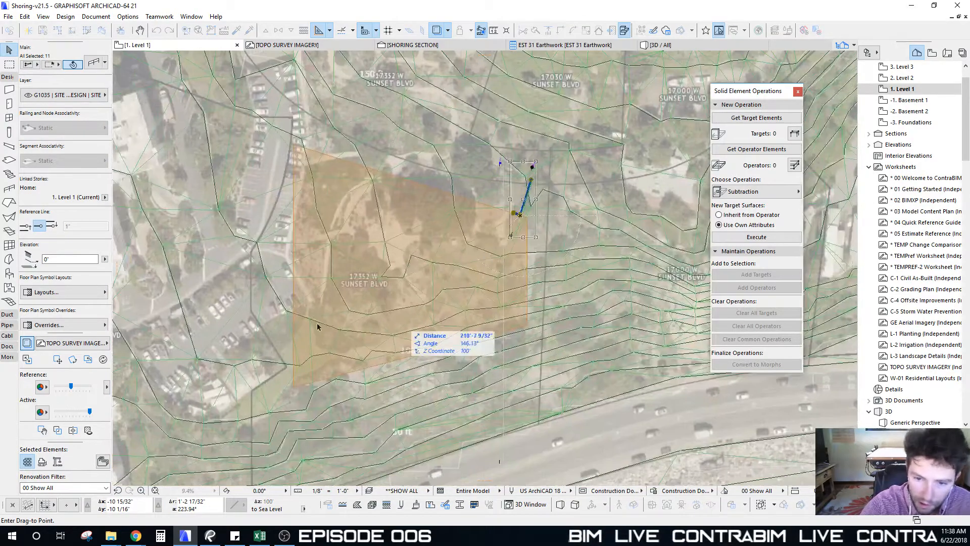
scroll(331, 369, up, 3)
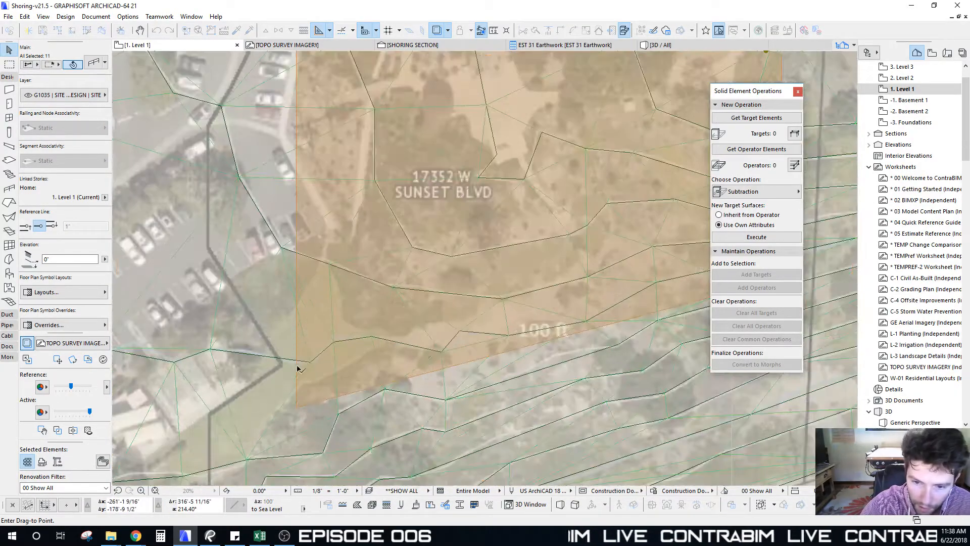
scroll(288, 329, up, 8)
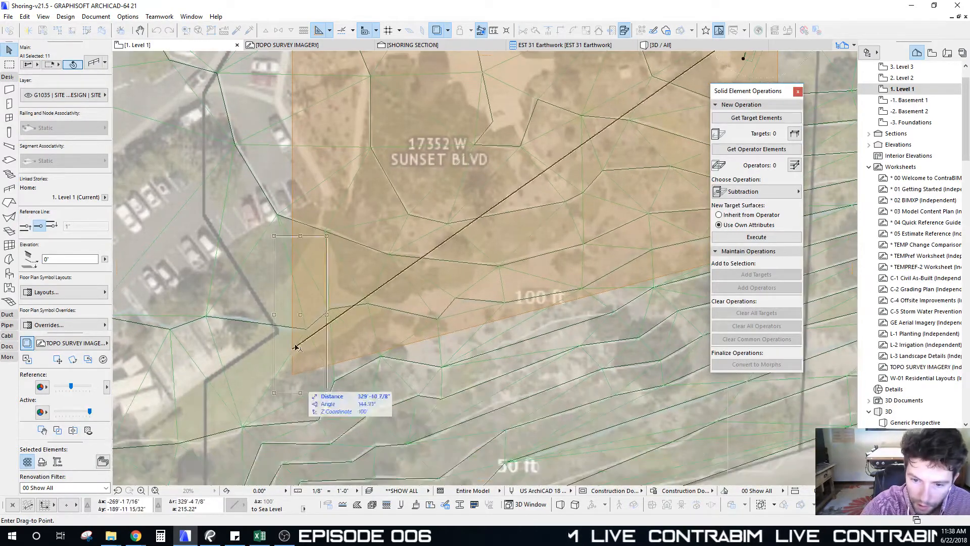
scroll(288, 328, up, 3)
click(264, 294)
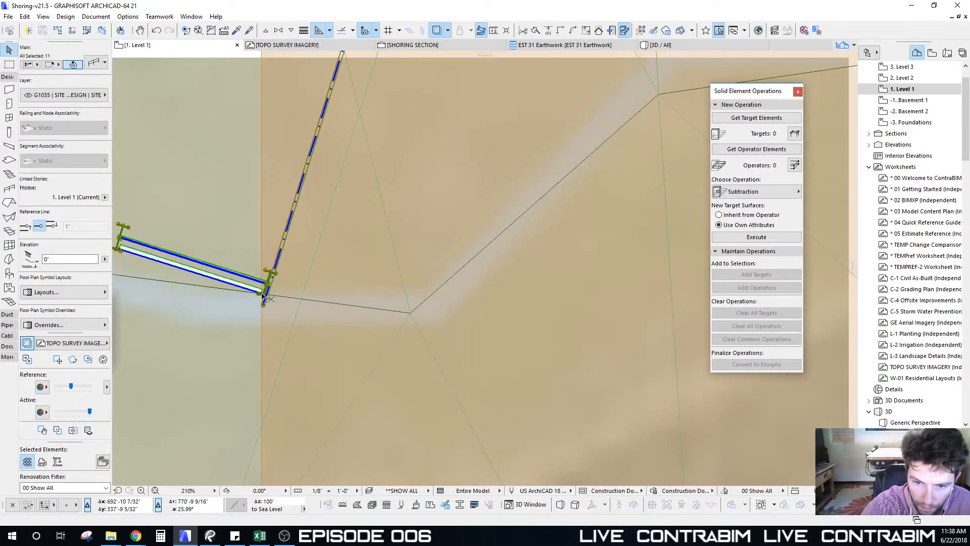
Rotate the placed module about the shoring corner so it runs along the excavation edge
key(ctrl+e)
click(264, 294)
scroll(123, 251, up, 5)
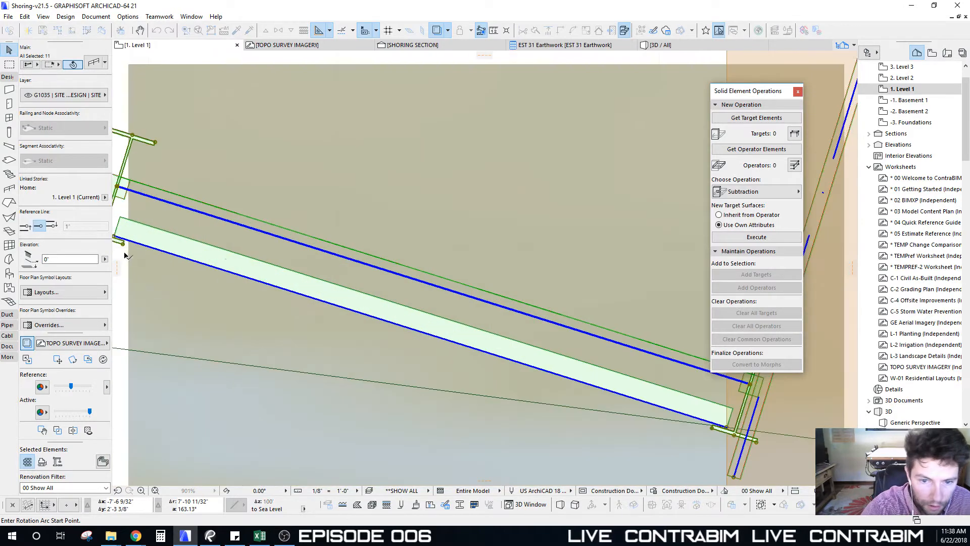
scroll(268, 334, down, 8)
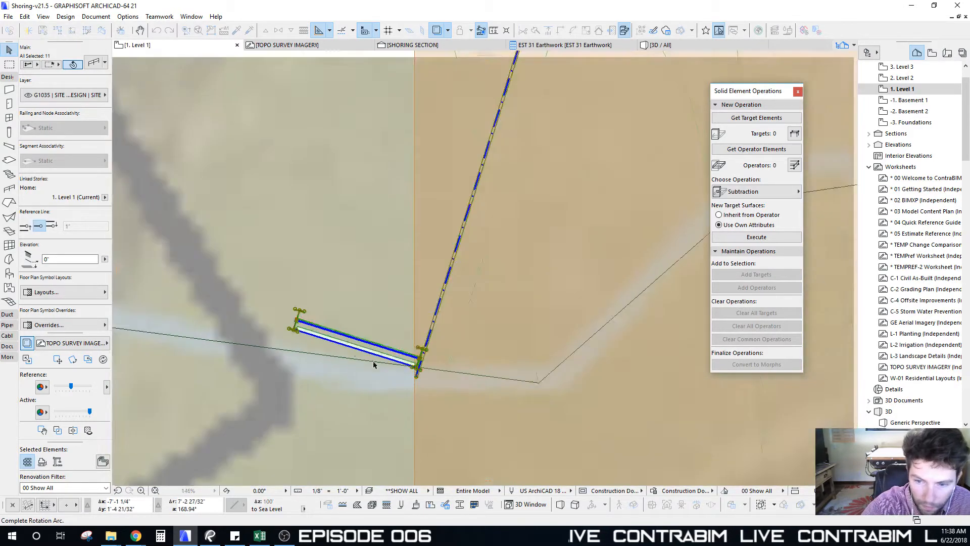
click(331, 333)
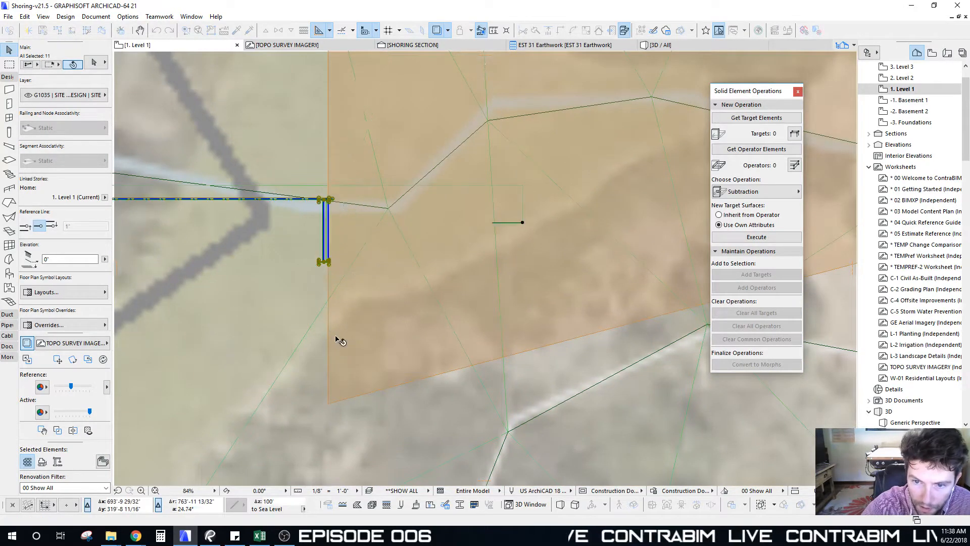
Marquee the excavation and shoring area in plan and display just that area in 3D
scroll(323, 326, down, 3)
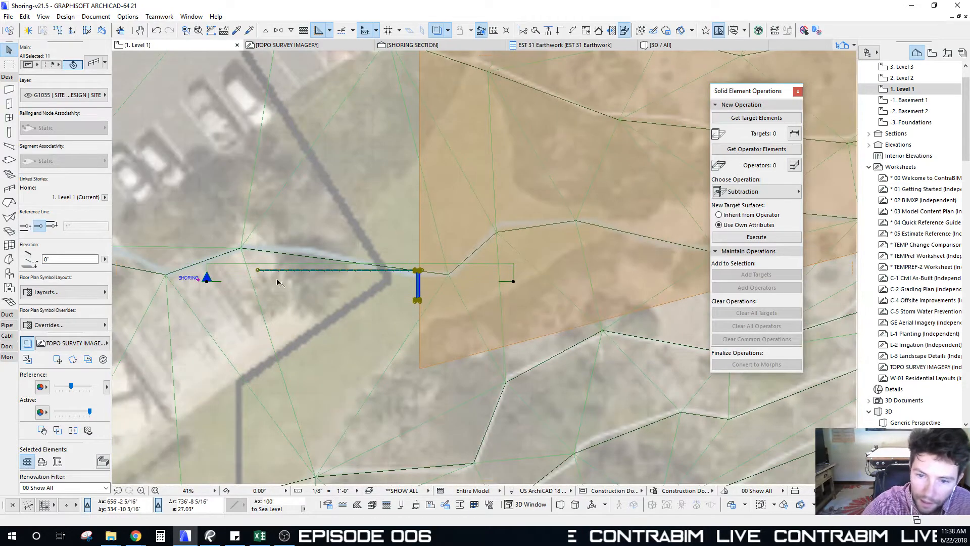
scroll(268, 278, down, 3)
middle_drag(269, 276, 382, 276)
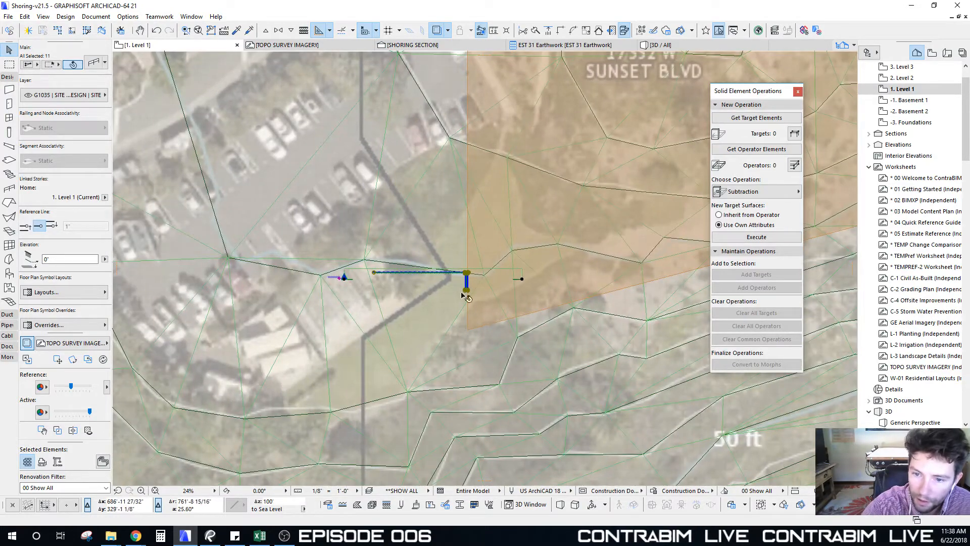
scroll(357, 277, down, 3)
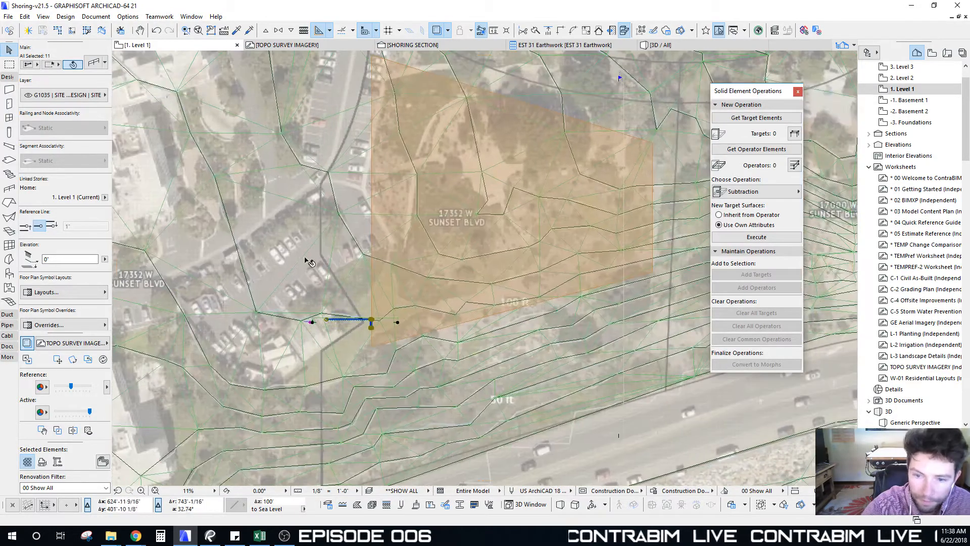
scroll(367, 322, up, 5)
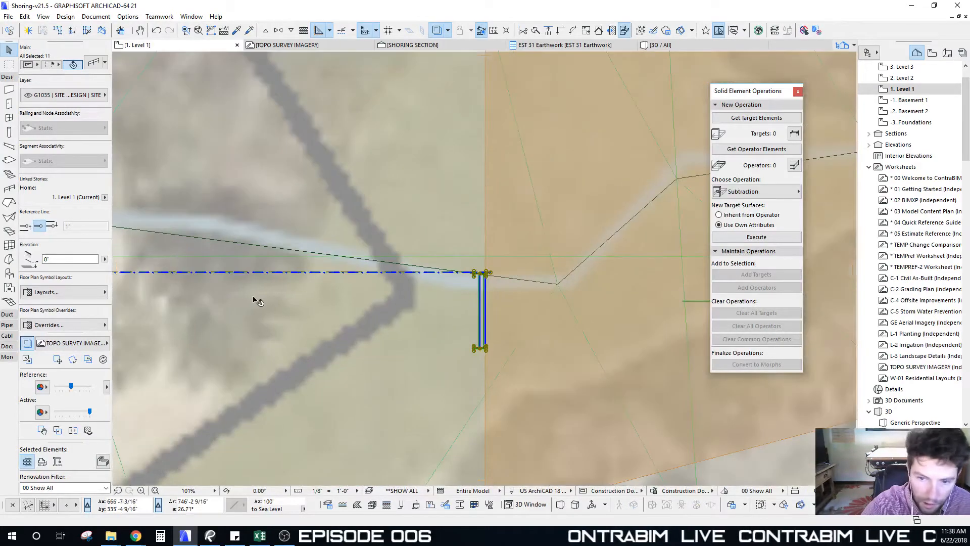
scroll(349, 280, down, 1)
middle_drag(350, 280, 431, 262)
scroll(245, 275, down, 5)
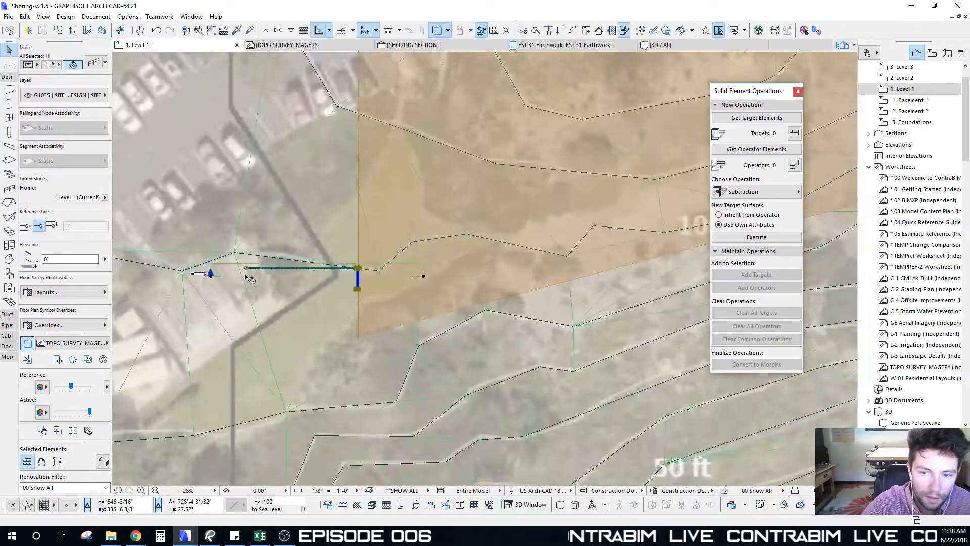
scroll(285, 268, up, 5)
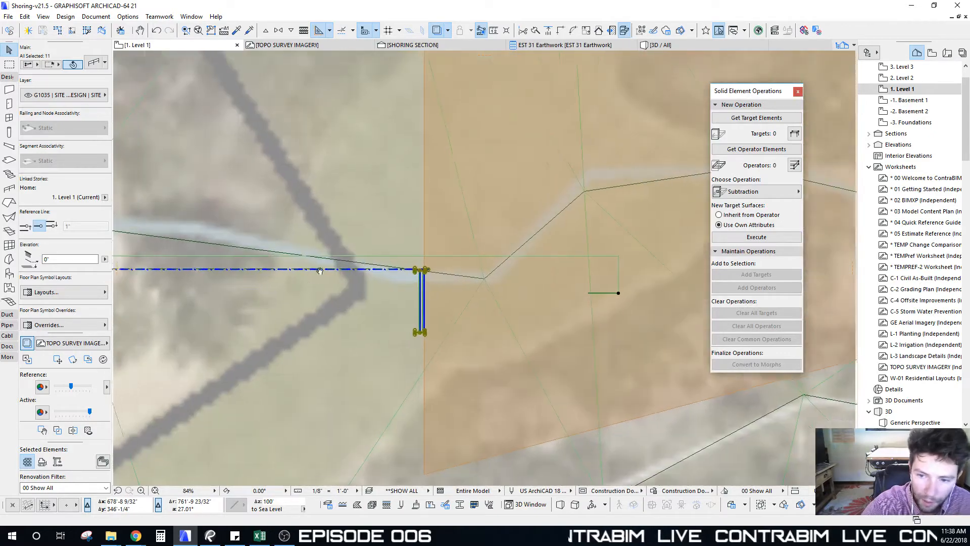
scroll(446, 273, up, 5)
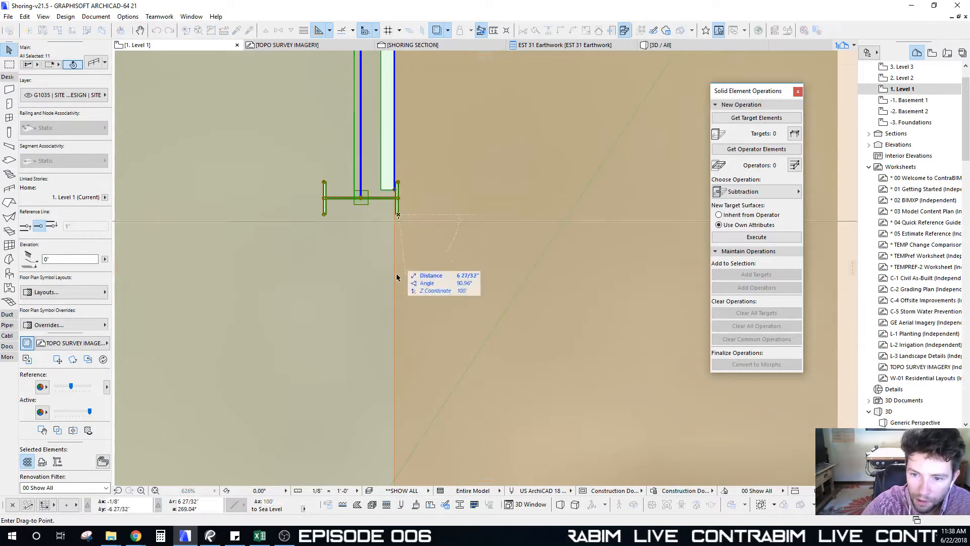
scroll(396, 275, down, 4)
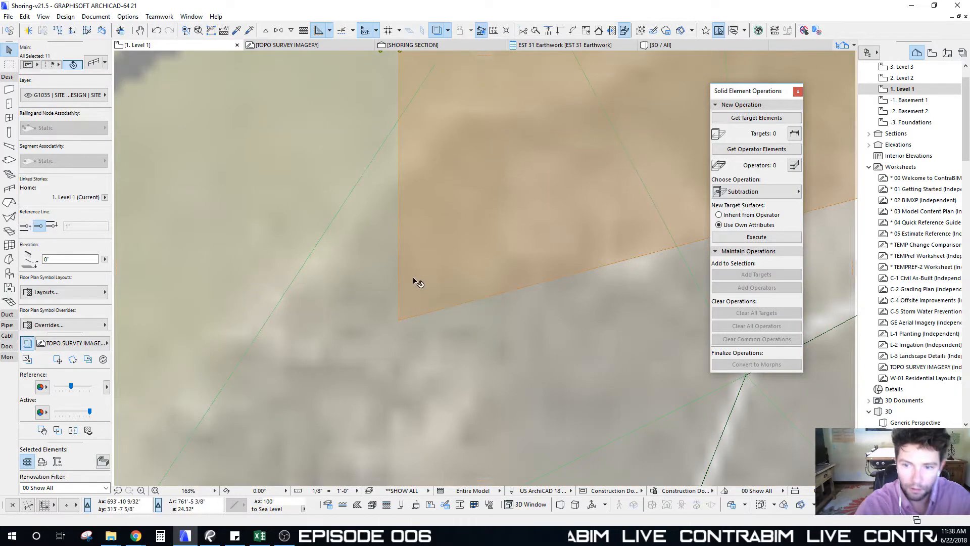
key(Escape)
scroll(413, 281, down, 7)
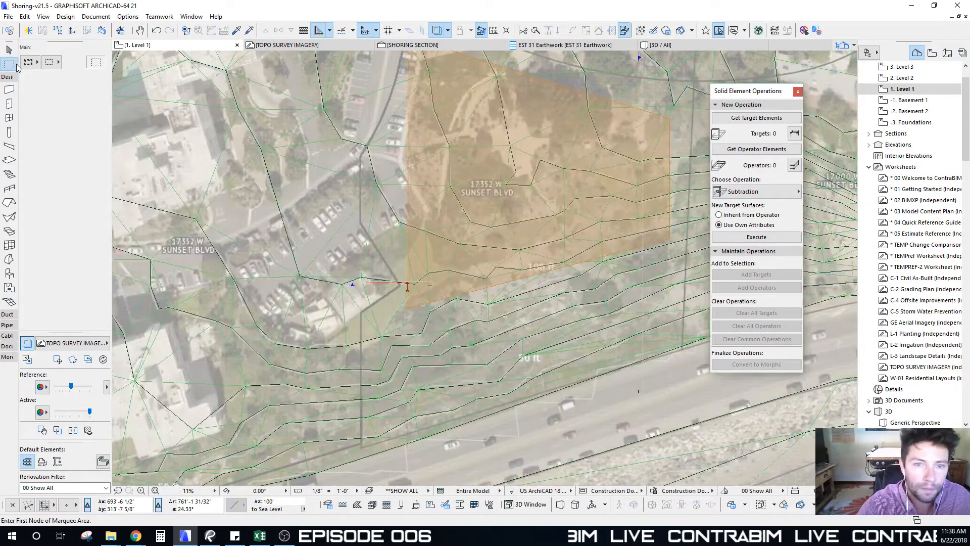
click(567, 403)
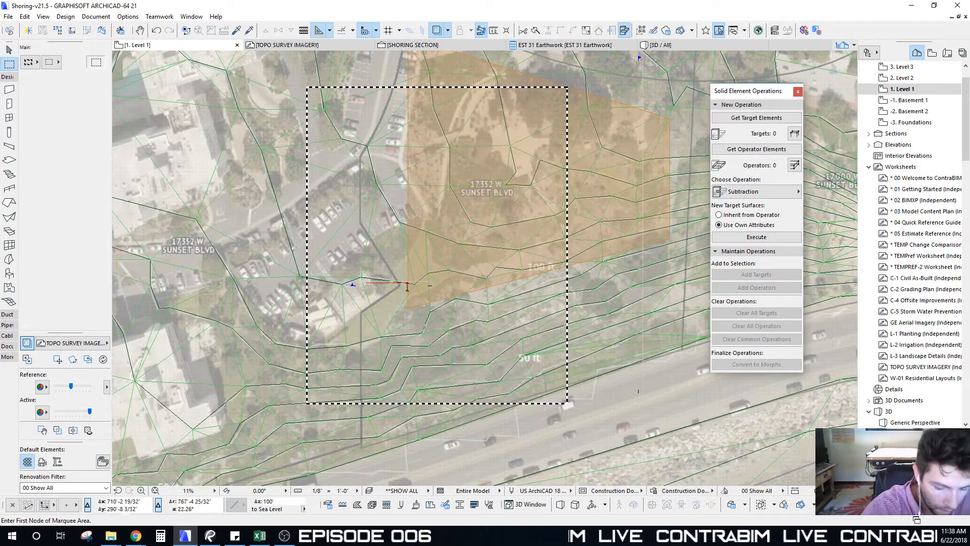
key(F5)
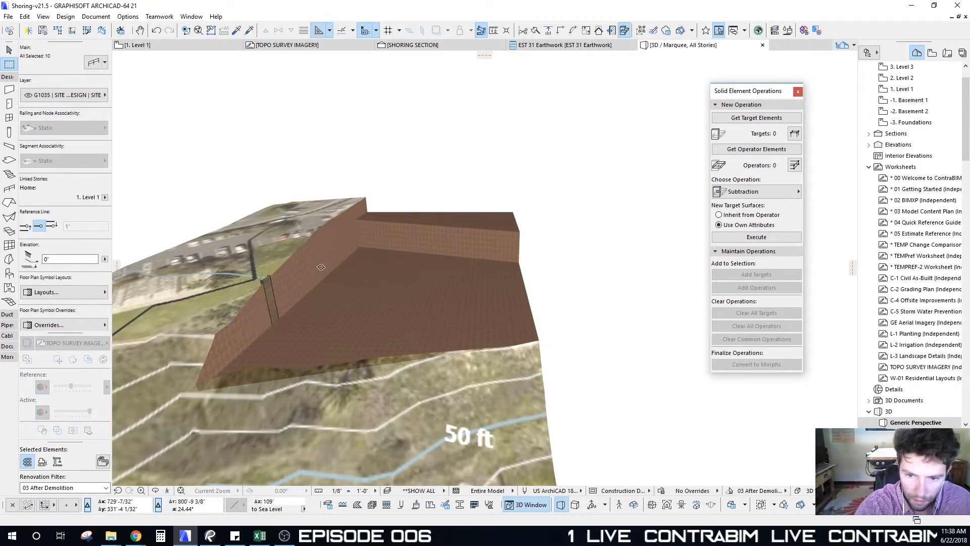
scroll(321, 267, up, 6)
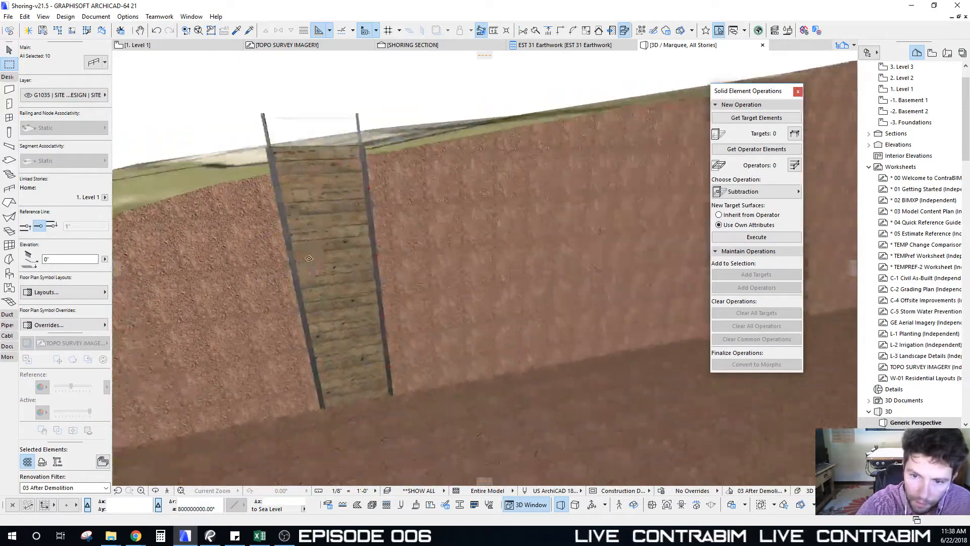
shift+middle_drag(309, 258, 400, 281)
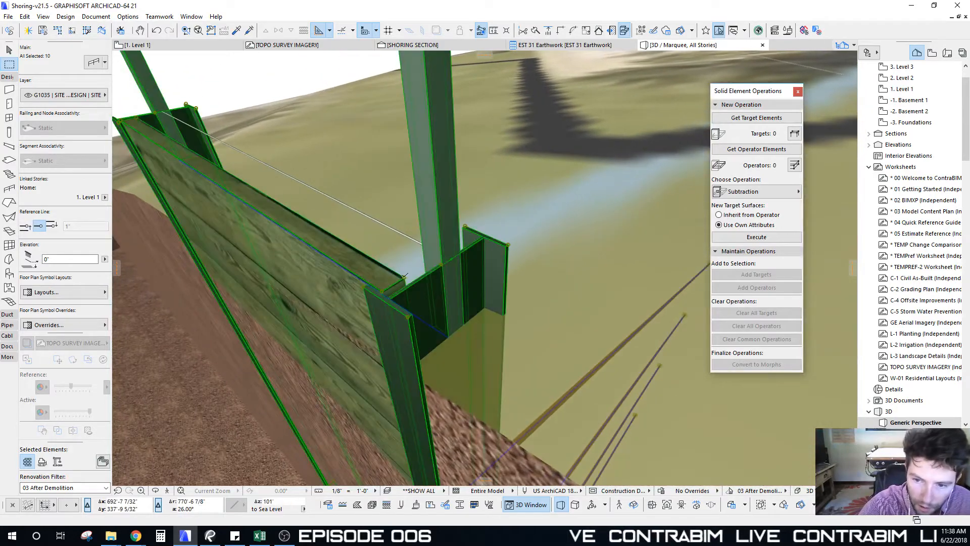
click(404, 278)
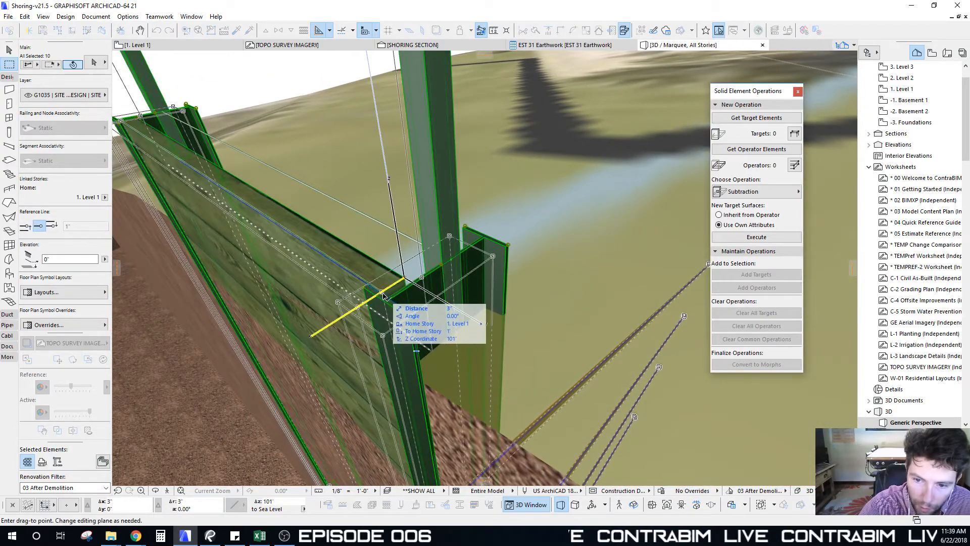
key(Escape)
shift+middle_drag(304, 313, 440, 271)
scroll(453, 228, down, 4)
key(ctrl+a)
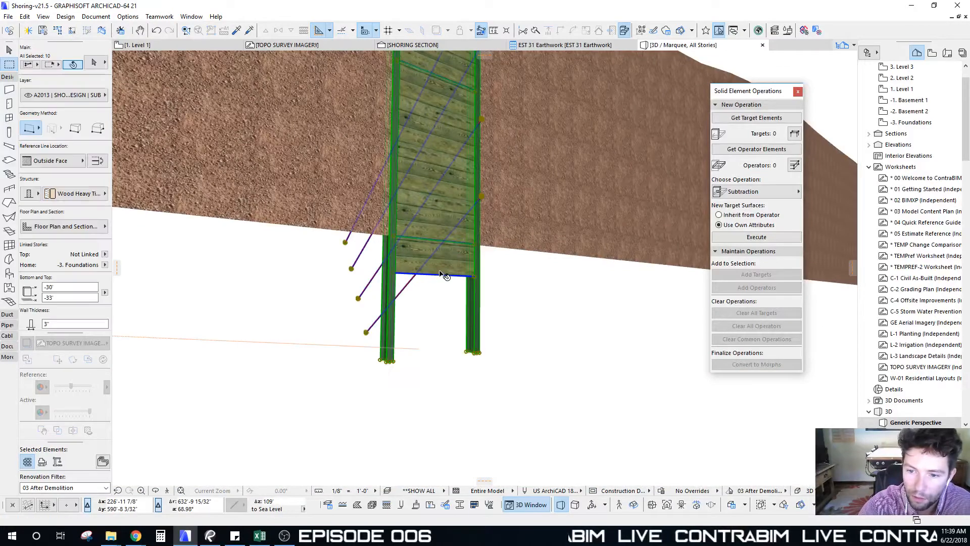
key(Escape)
key(Escape)
shift+middle_drag(309, 225, 356, 205)
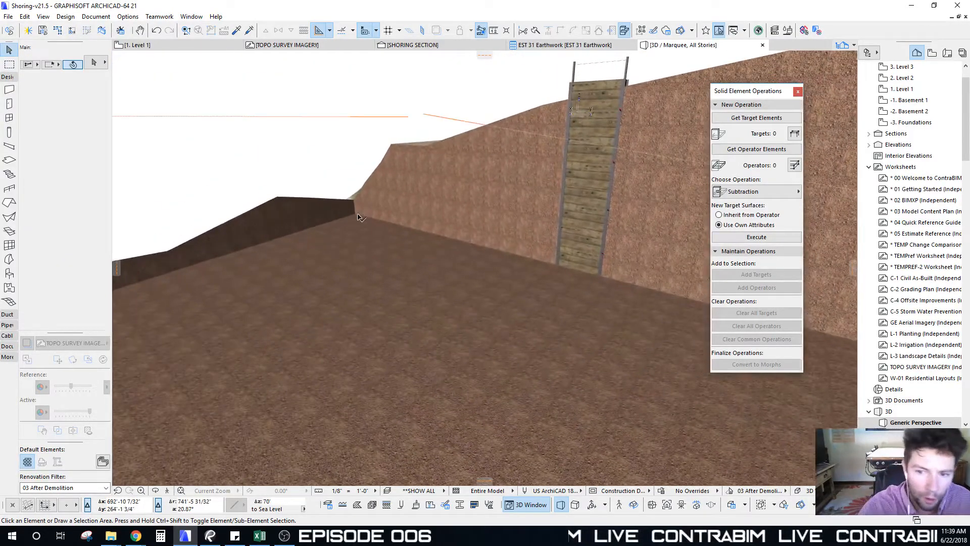
shift+middle_drag(182, 209, 183, 310)
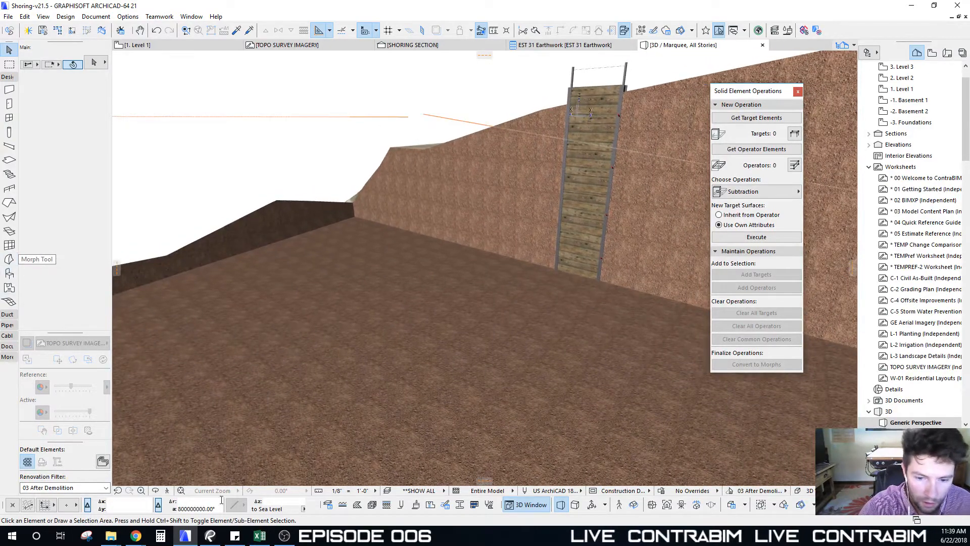
click(59, 489)
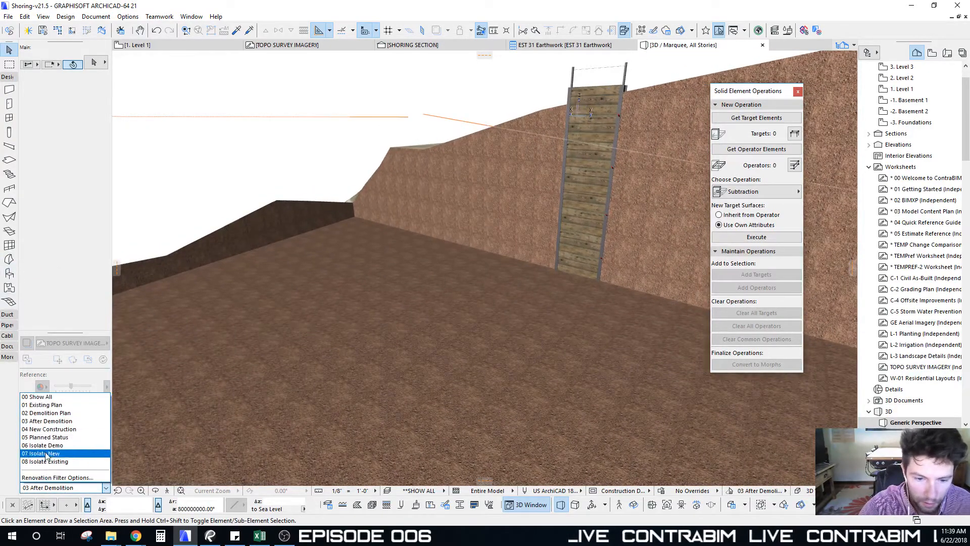
Switch the renovation filter to 02 Demolition Plan to reveal the excavation meshes
click(50, 413)
shift+middle_drag(418, 241, 356, 326)
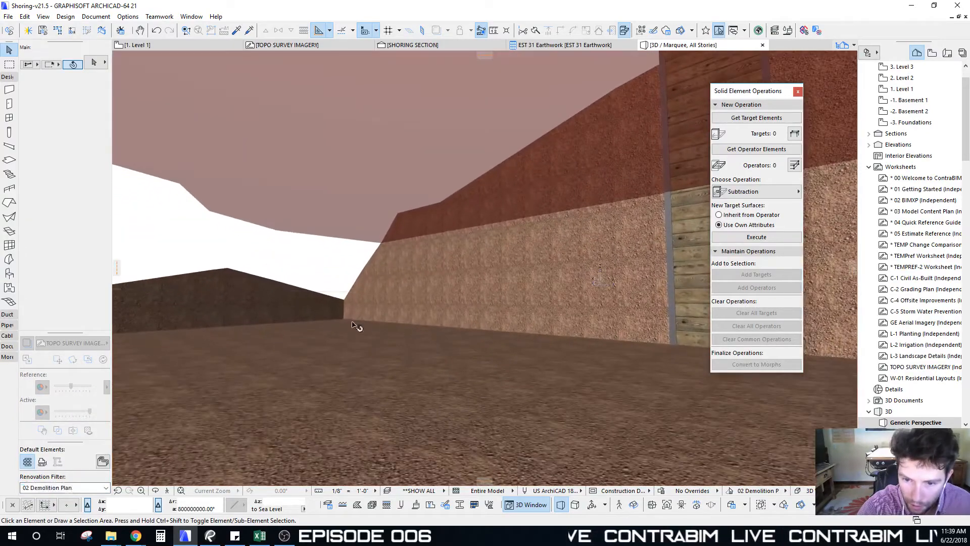
click(425, 332)
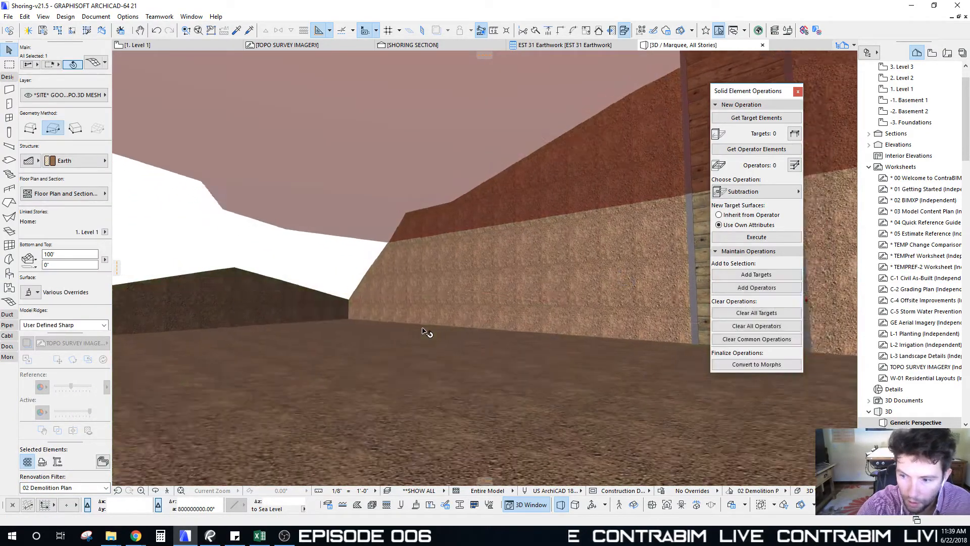
scroll(425, 332, down, 10)
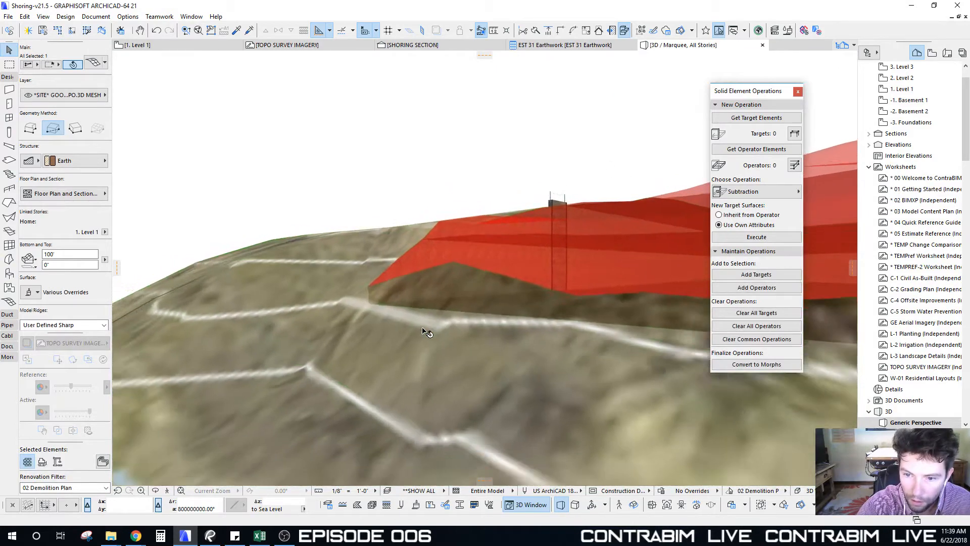
shift+middle_drag(423, 330, 340, 269)
key(Escape)
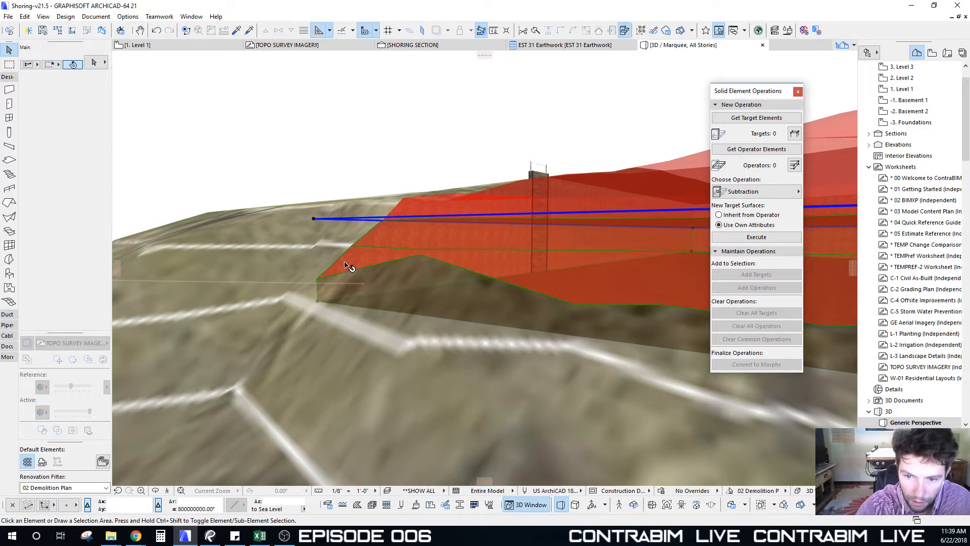
Set the red excavation mesh's elevation to 65' in the Info Box
click(345, 263)
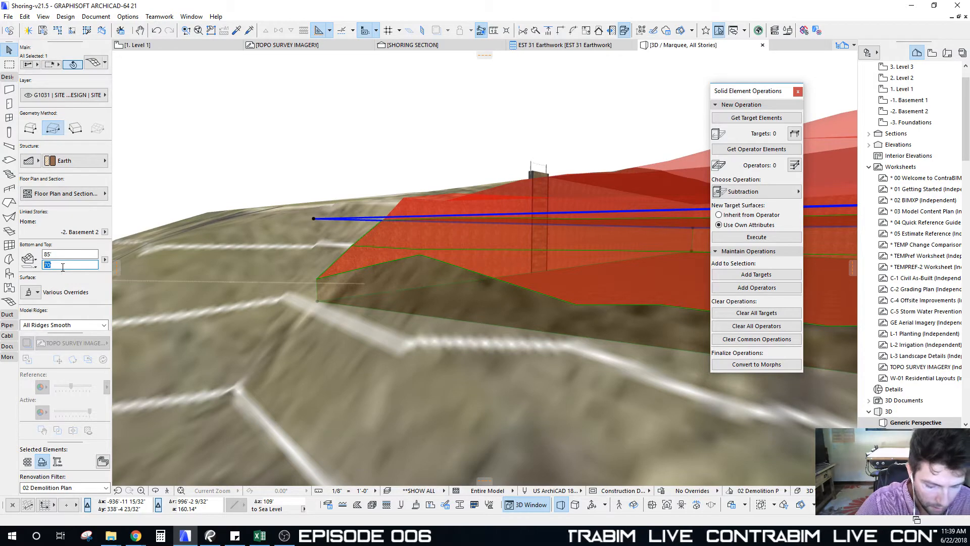
key(Return)
key(Escape)
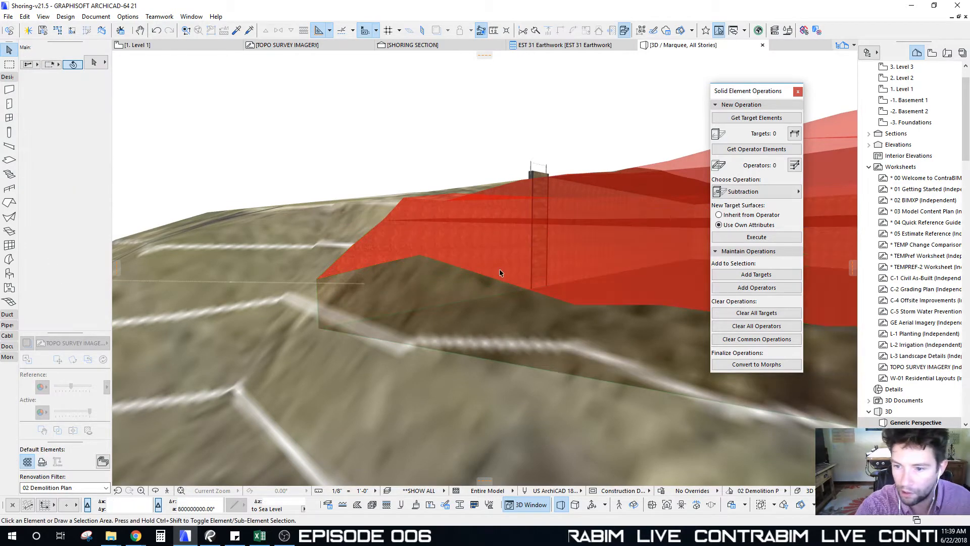
scroll(500, 273, up, 5)
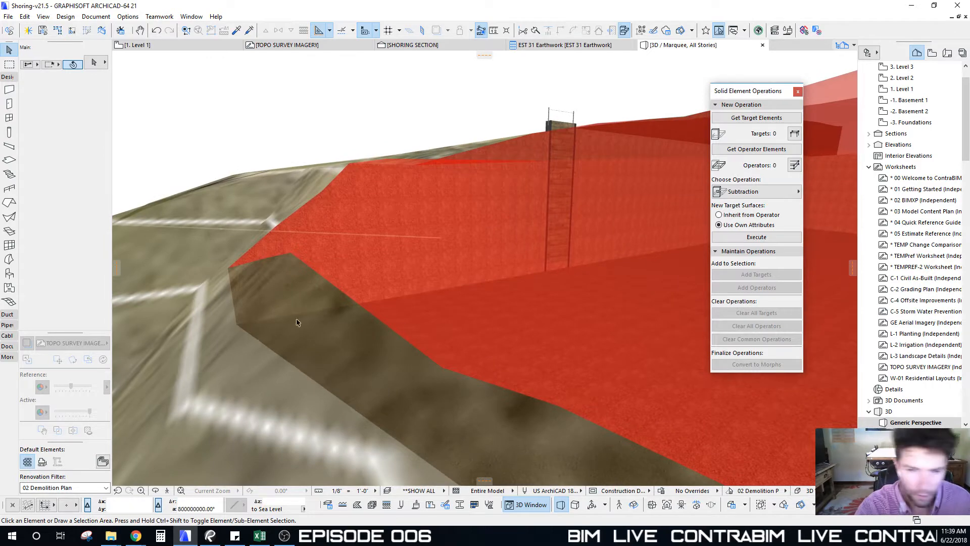
middle_drag(543, 326, 518, 337)
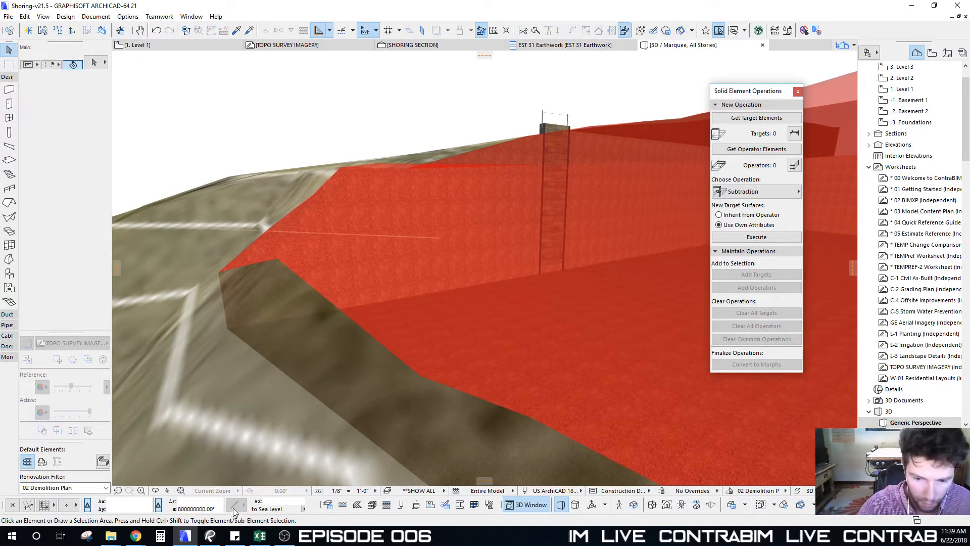
shift+middle_drag(328, 324, 424, 326)
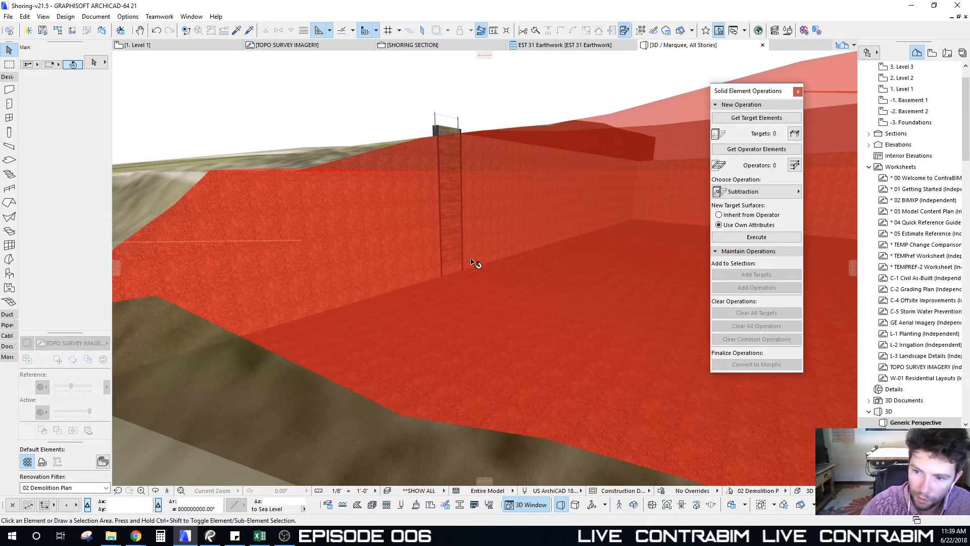
shift+middle_drag(475, 291, 454, 288)
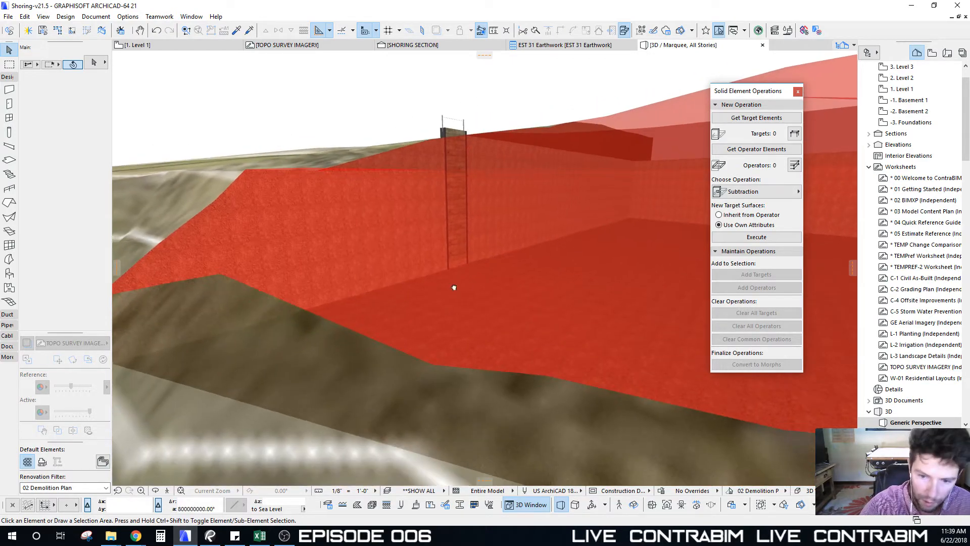
click(59, 486)
Return to the 03 After Demolition filter and isolate the selected shoring module in 3D
click(52, 423)
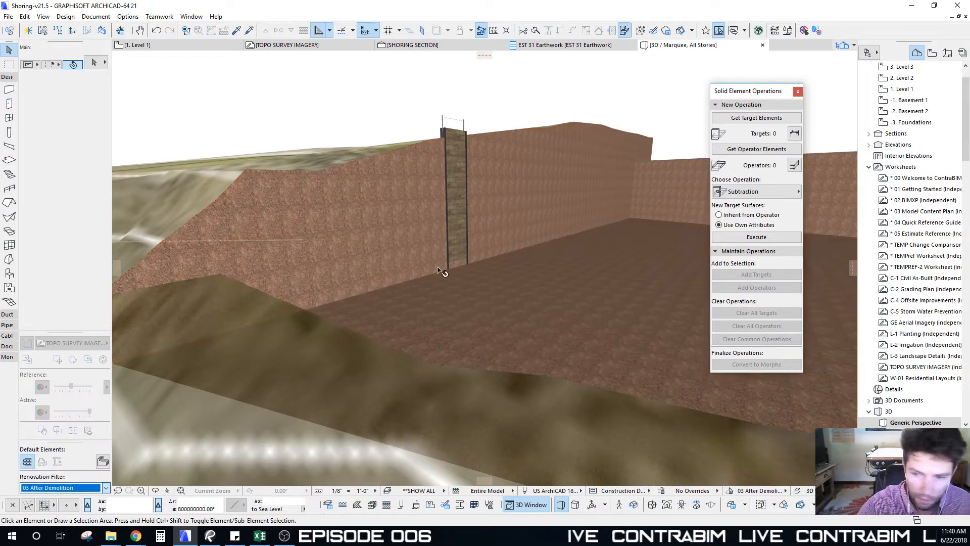
shift+middle_drag(511, 238, 394, 105)
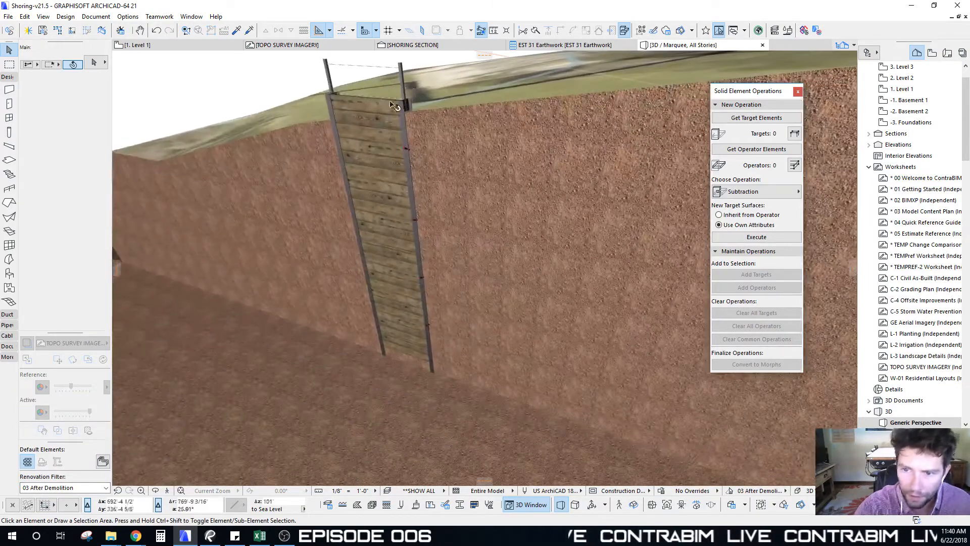
click(407, 107)
scroll(391, 201, up, 5)
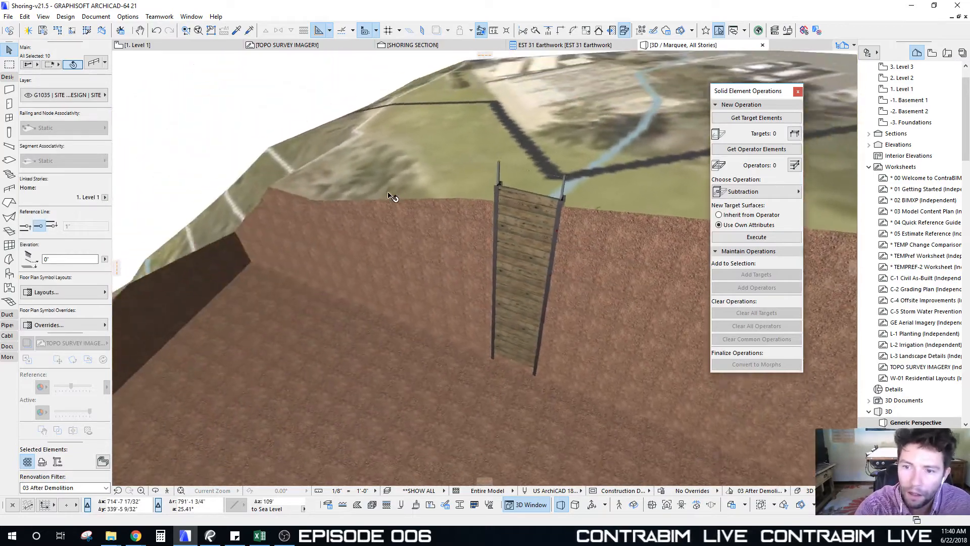
shift+middle_drag(547, 171, 521, 176)
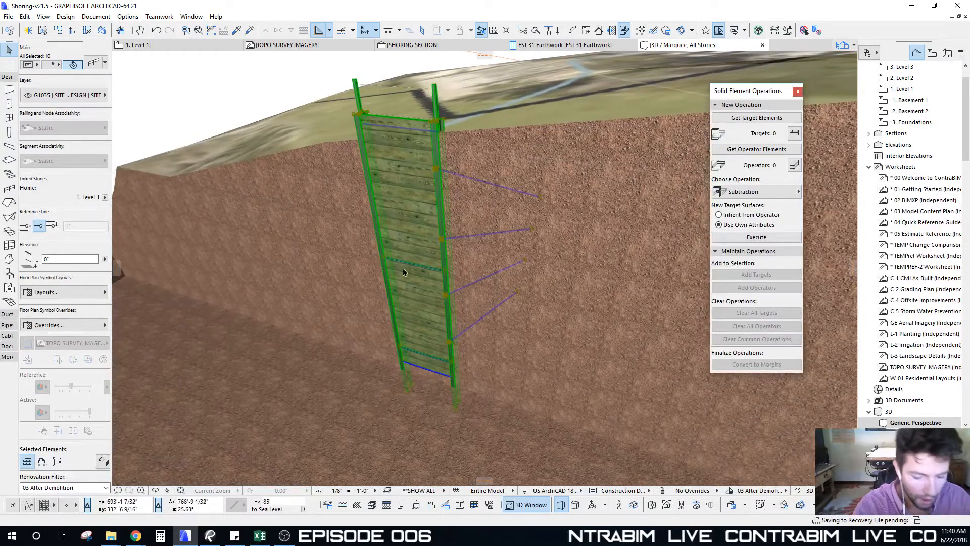
key(F5)
key(Escape)
shift+middle_drag(404, 251, 446, 232)
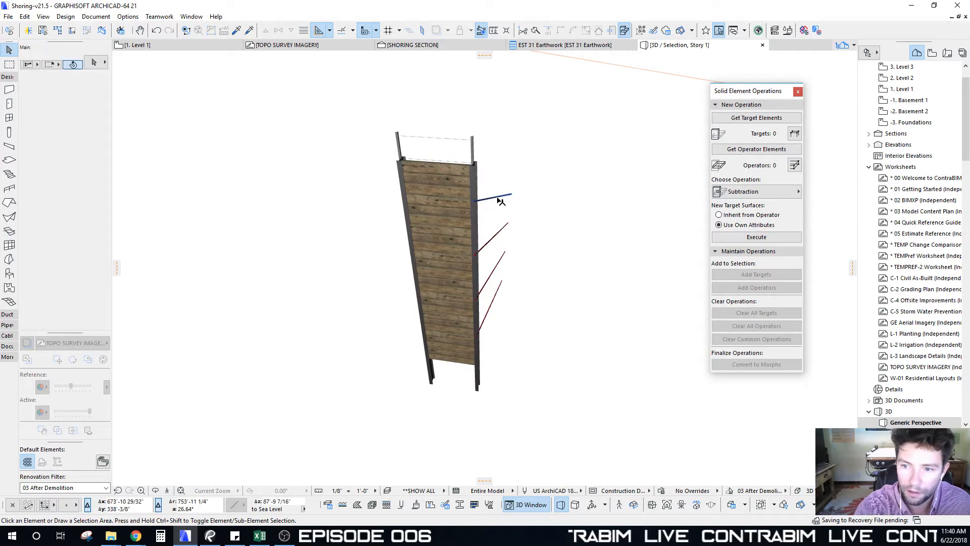
Move the top tieback beam to a new position on the shoring panel
key(ctrl+a)
key(Escape)
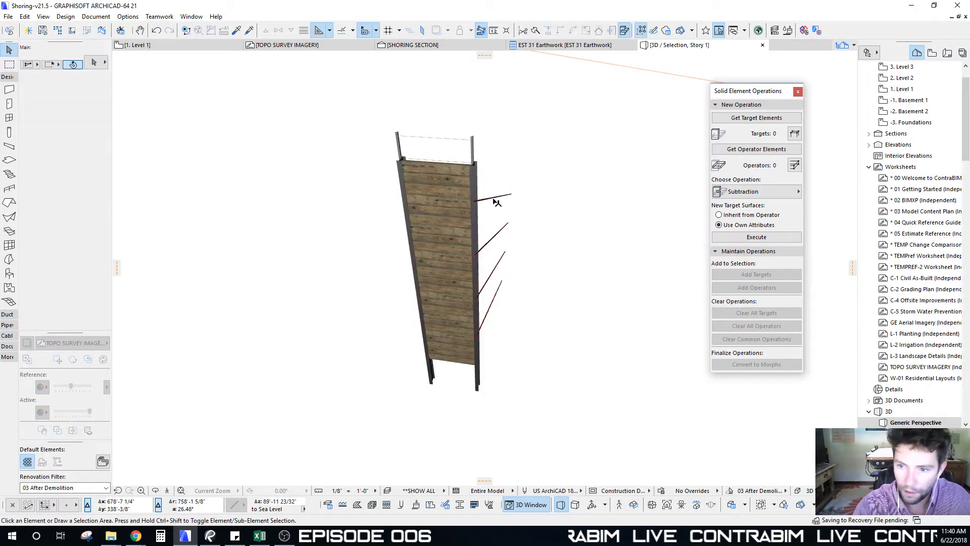
click(494, 197)
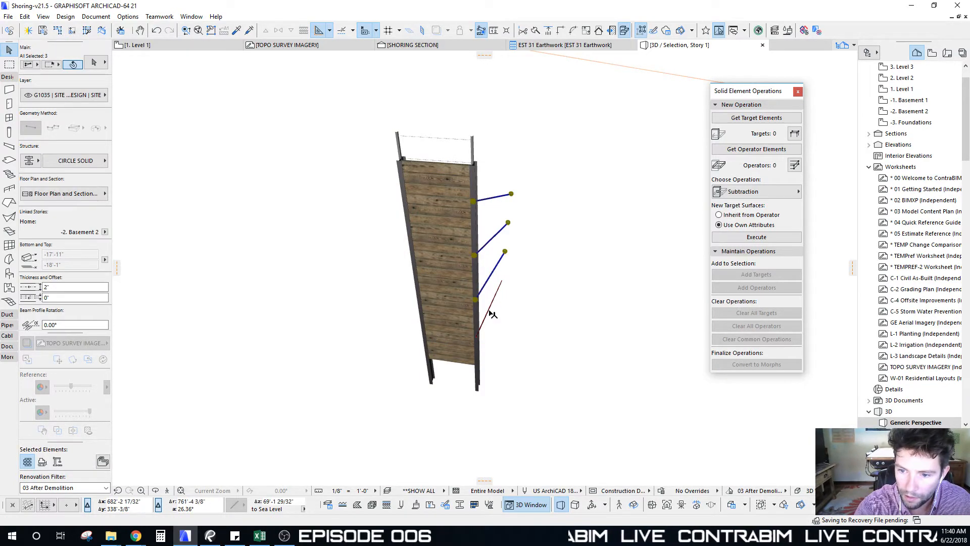
shift+middle_drag(463, 303, 516, 288)
key(ctrl+d)
scroll(517, 287, up, 5)
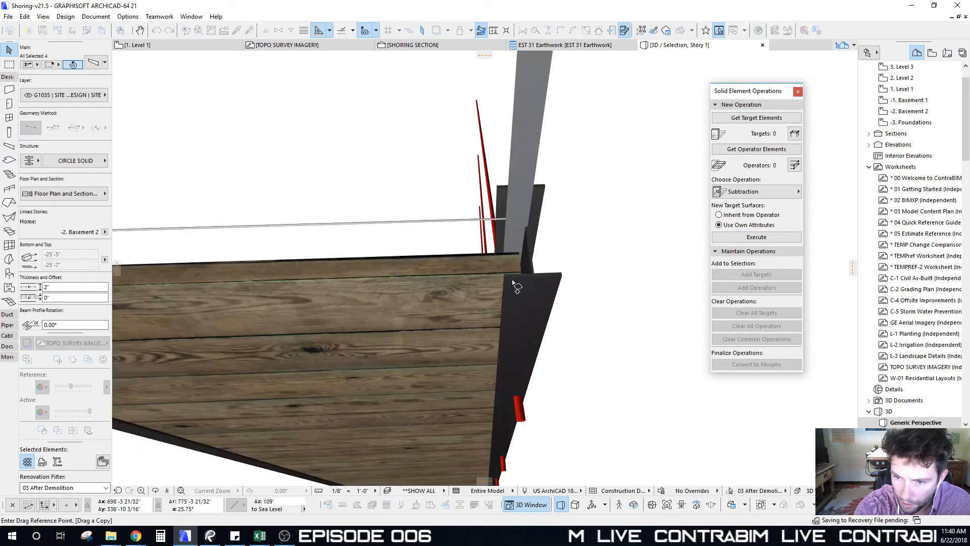
click(562, 276)
shift+middle_drag(562, 275, 604, 261)
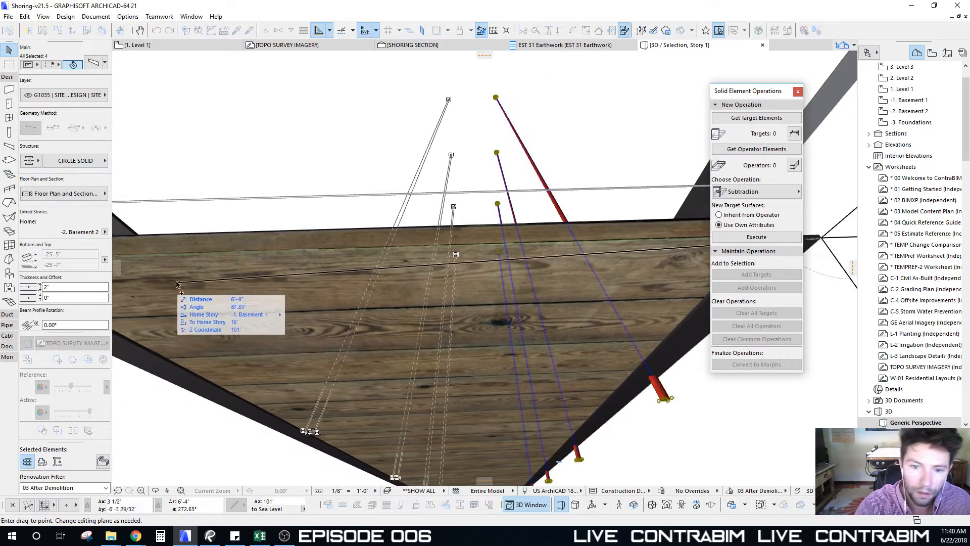
shift+middle_drag(381, 255, 407, 253)
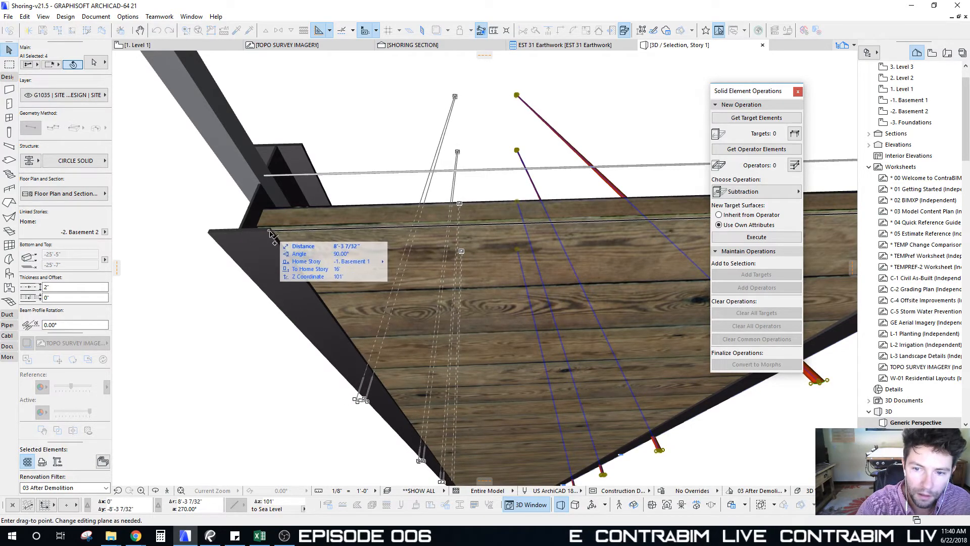
click(269, 233)
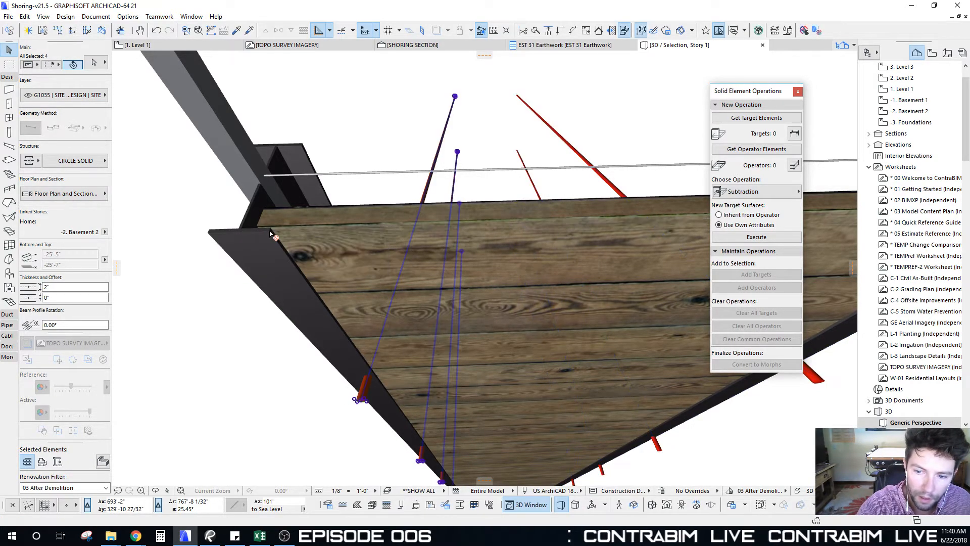
scroll(270, 233, down, 5)
shift+middle_drag(297, 228, 337, 222)
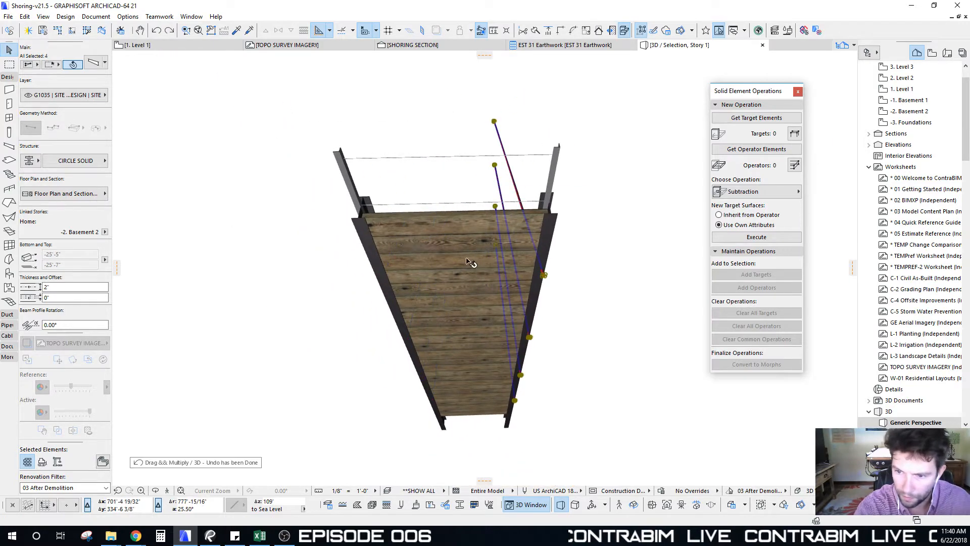
key(Escape)
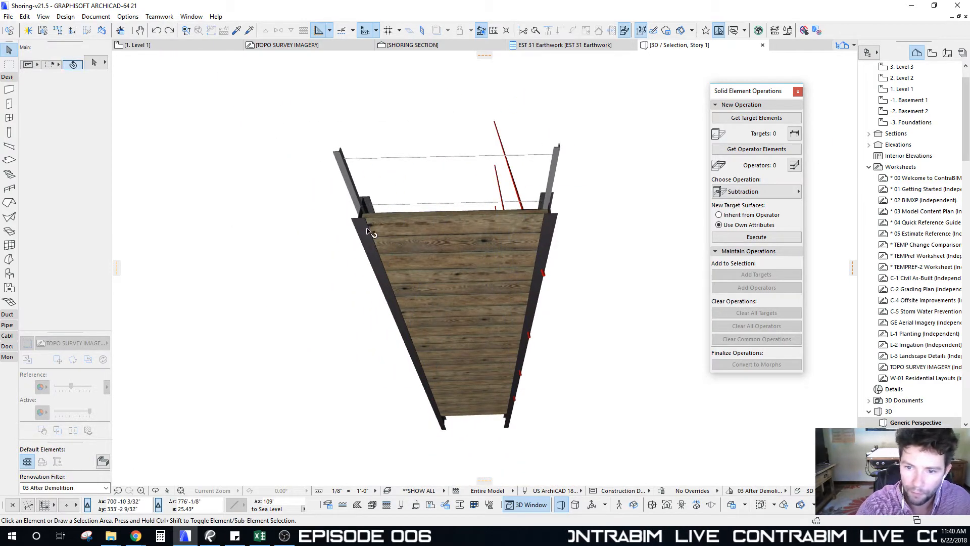
Delete the left soldier pile column
click(368, 233)
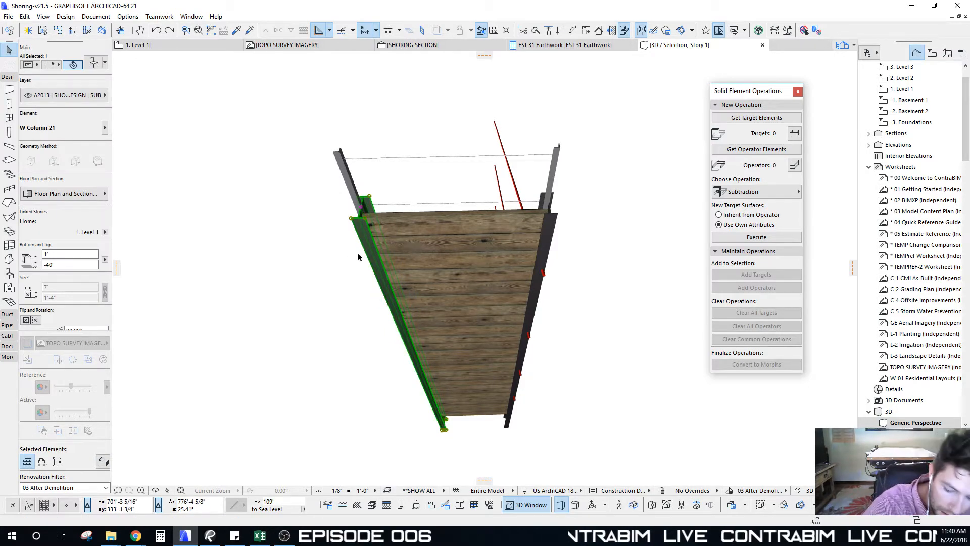
key(Delete)
shift+middle_drag(536, 251, 604, 269)
Copy the right soldier pile with its tiebacks 8' along the panel
drag(514, 135, 575, 461)
click(570, 212)
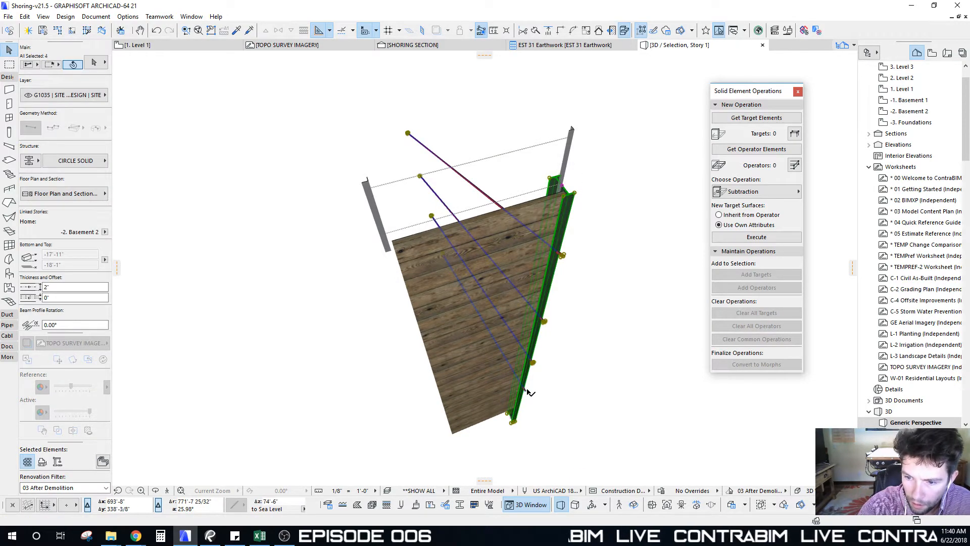
shift+middle_drag(528, 392, 507, 362)
key(ctrl+shift+d)
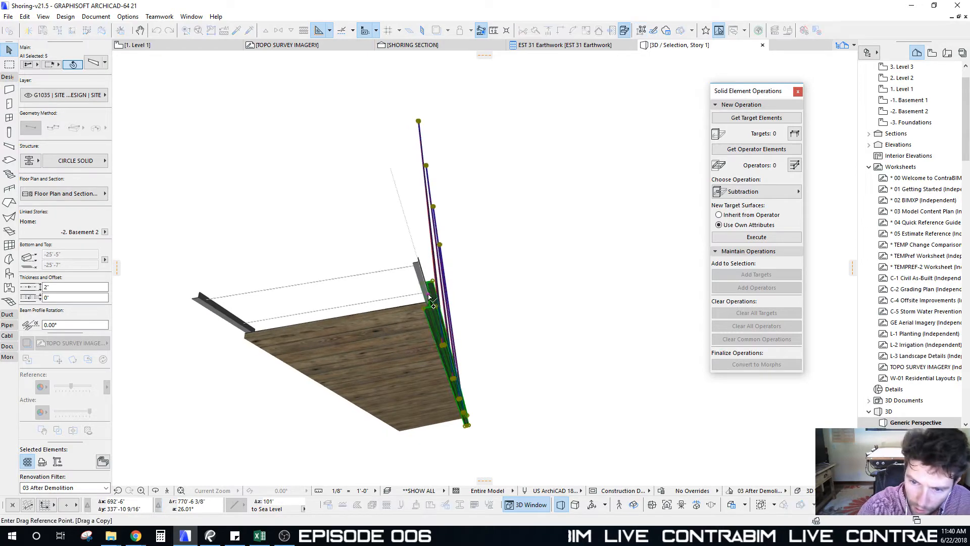
click(429, 296)
shift+middle_drag(362, 303, 415, 304)
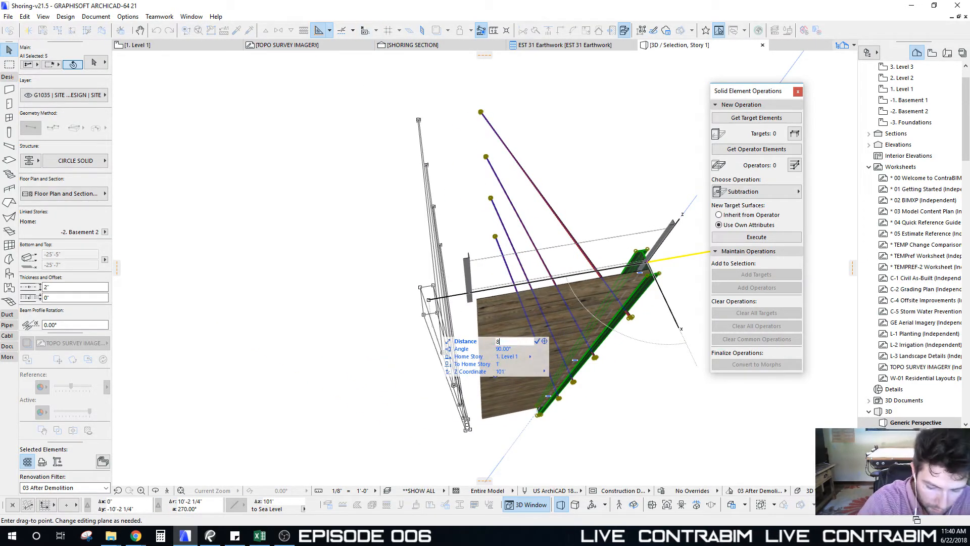
text(8')
key(Return)
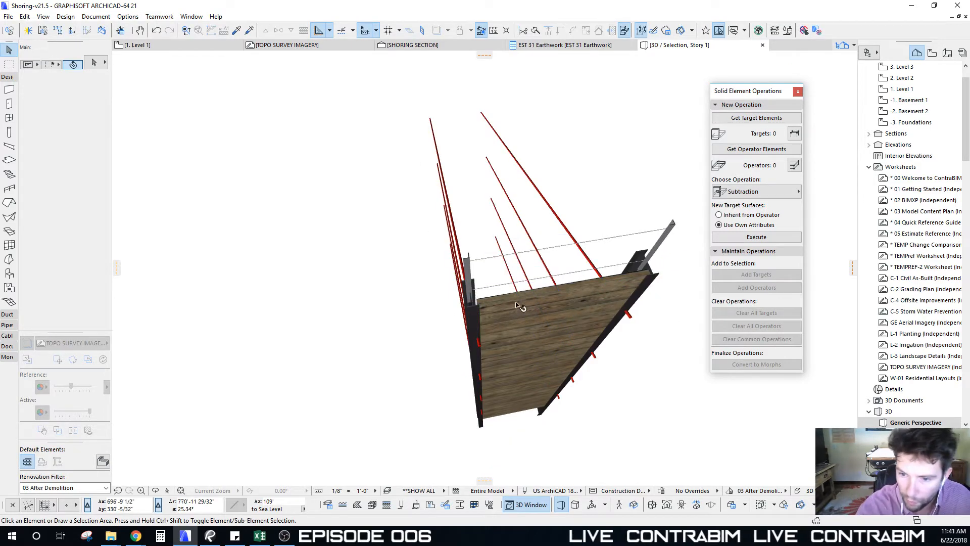
Inspect the new pile, tiebacks and lagging wall by selecting the module's elements
mouse_move(517, 305)
shift+middle_down()
mouse_move(460, 298)
mouse_move(509, 318)
shift+middle_up()
scroll(462, 298, up, 5)
scroll(509, 319, down, 4)
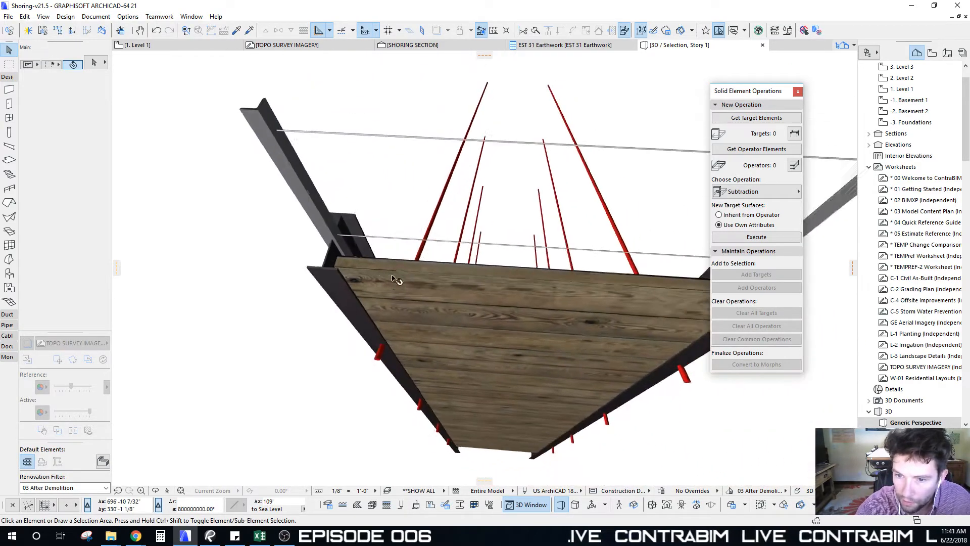
shift+middle_drag(394, 278, 611, 293)
shift+middle_drag(589, 297, 505, 175)
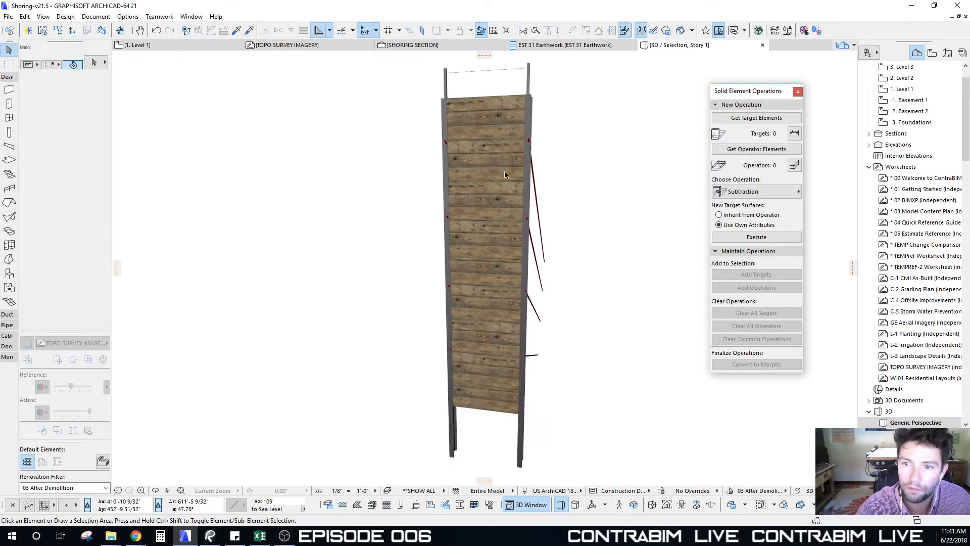
shift+middle_drag(493, 106, 433, 186)
drag(414, 106, 507, 428)
shift+middle_drag(497, 206, 398, 229)
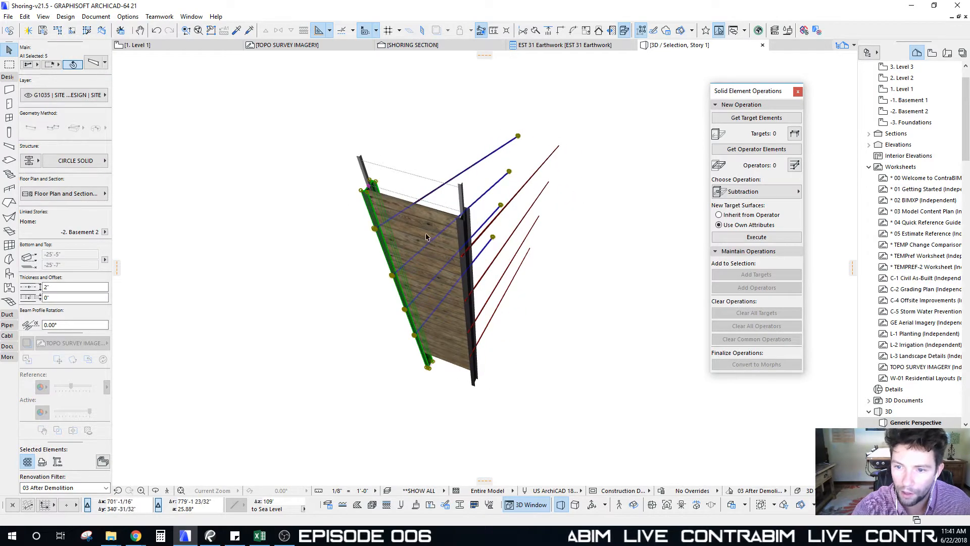
shift+click(455, 328)
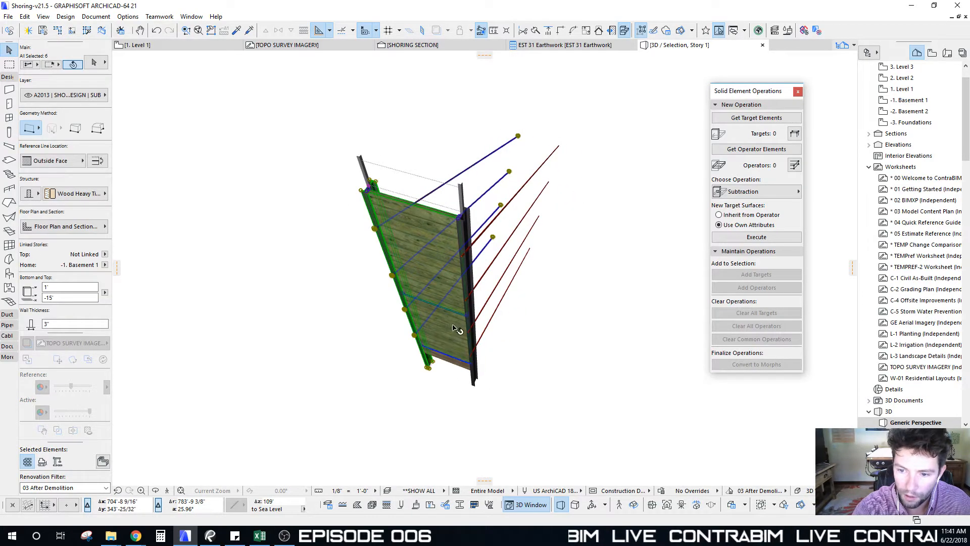
shift+middle_drag(439, 273, 476, 263)
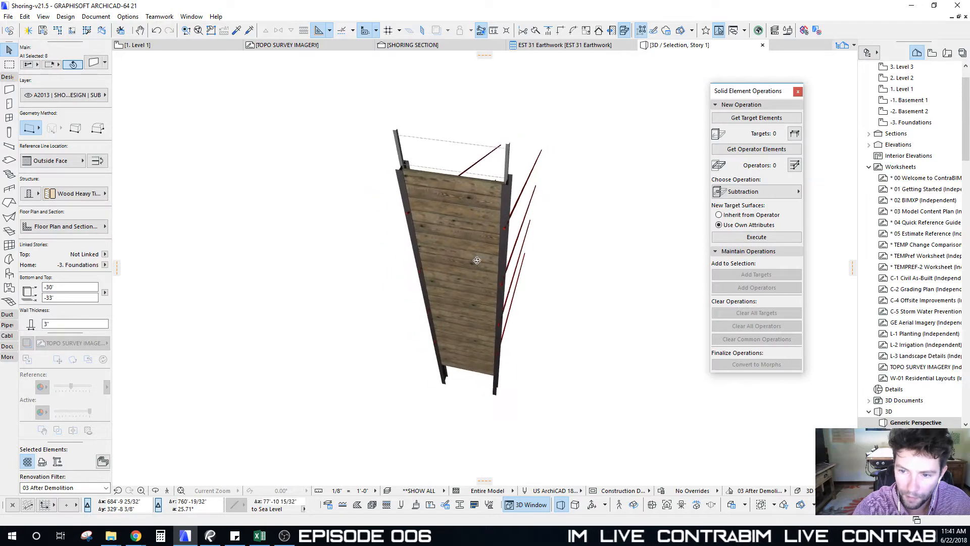
click(476, 263)
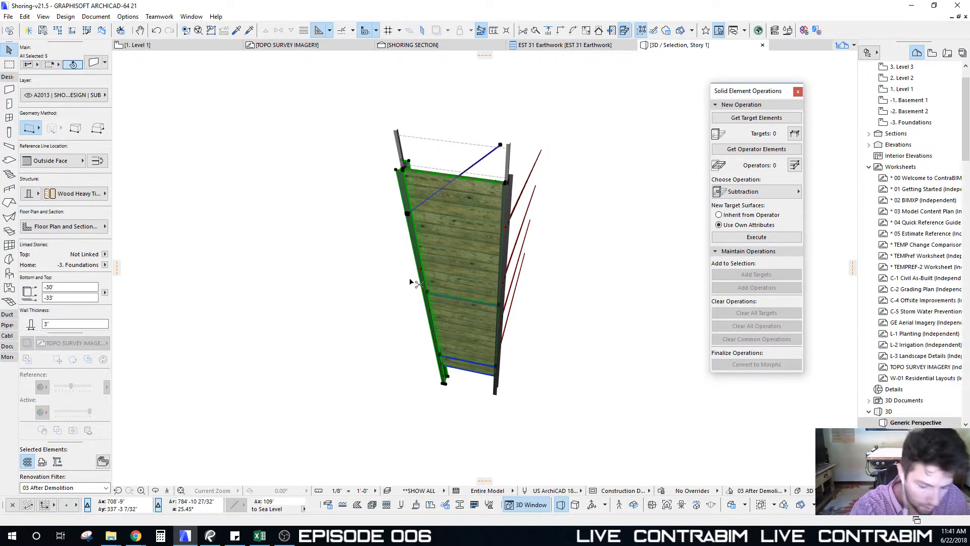
shift+middle_drag(410, 281, 513, 237)
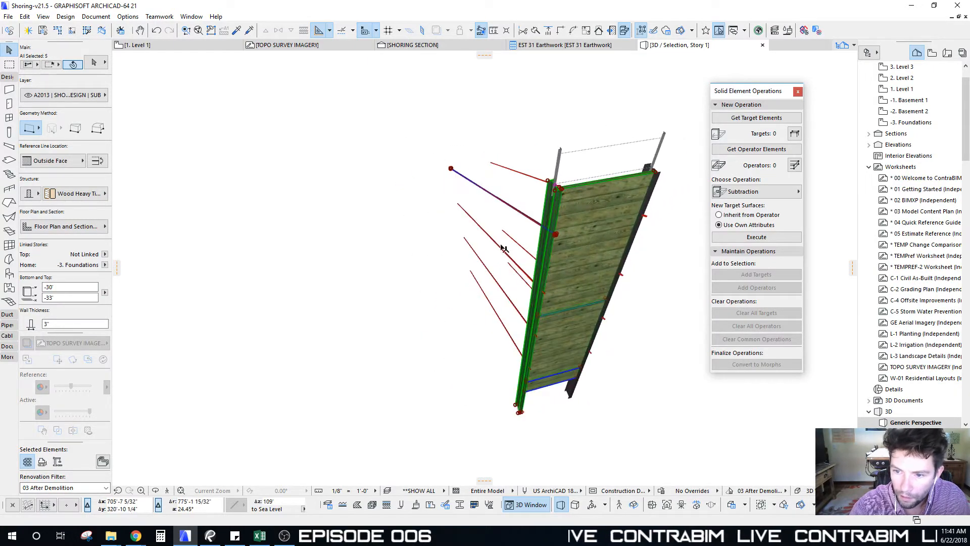
shift+click(504, 248)
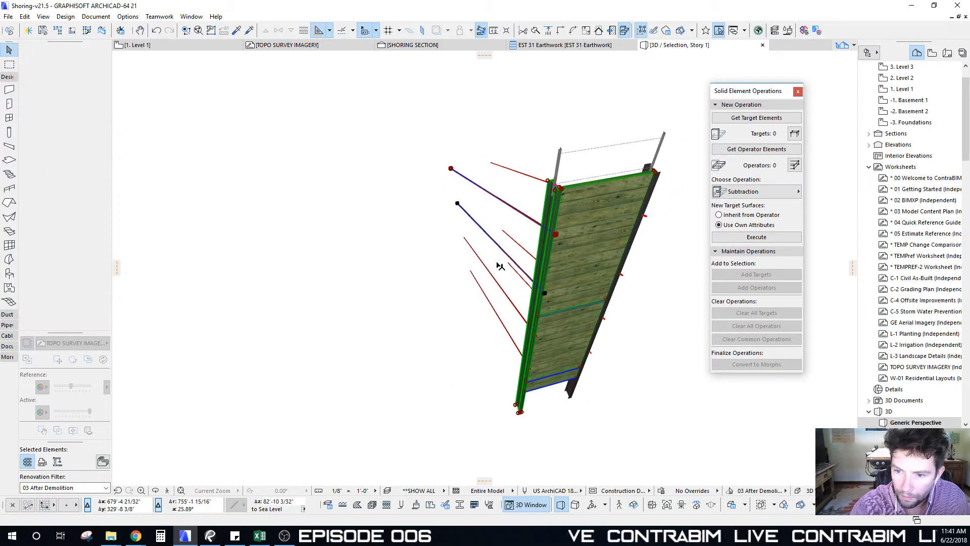
shift+click(489, 301)
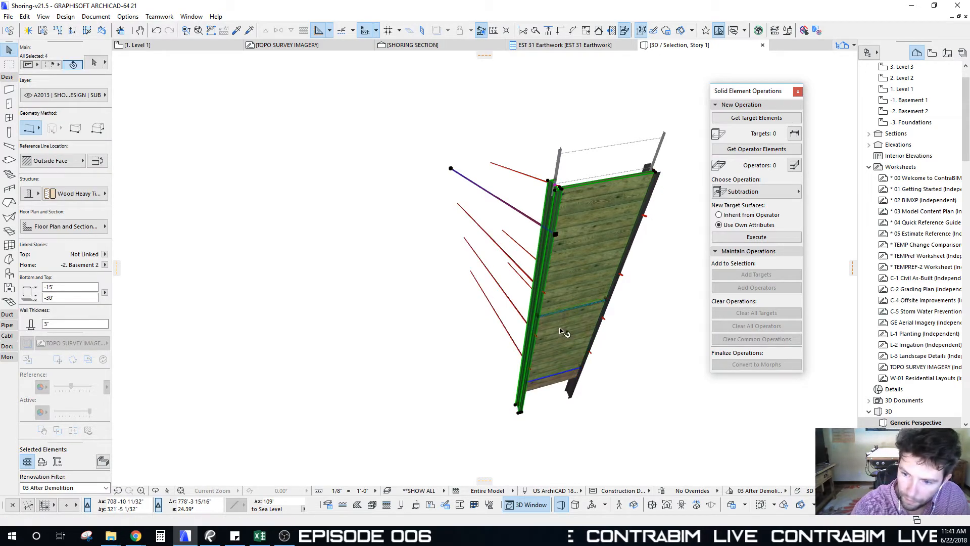
shift+click(496, 310)
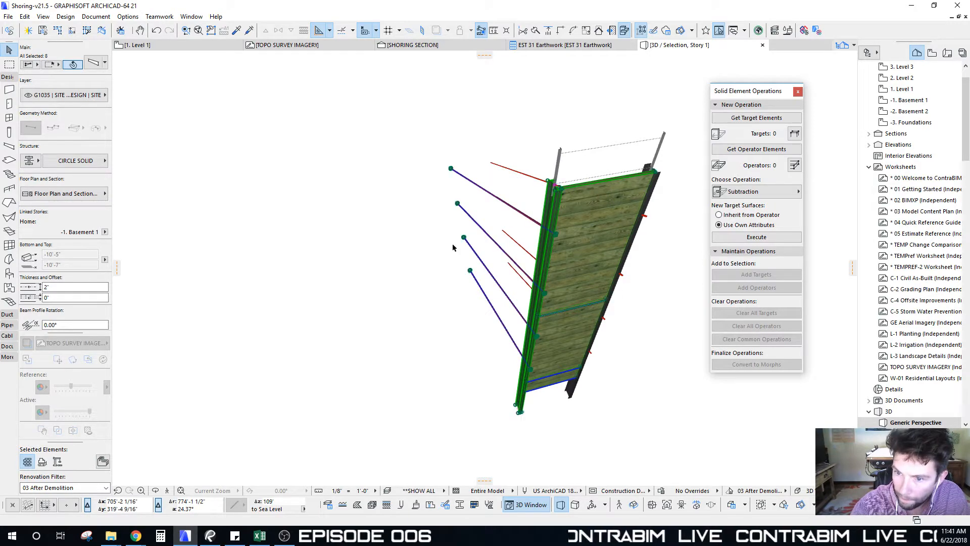
Clear the selection and display the entire model in 3D
shift+middle_drag(570, 275, 530, 273)
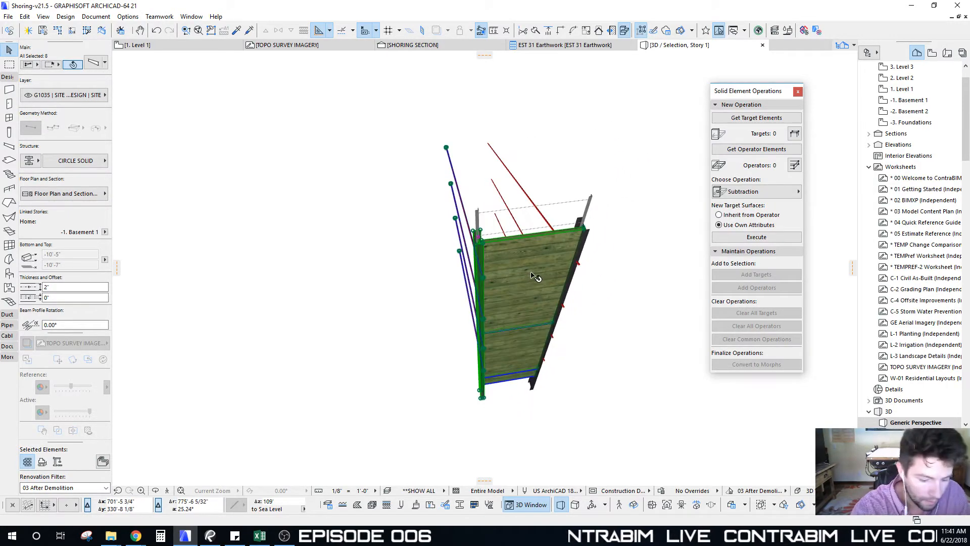
key(Escape)
key(F5)
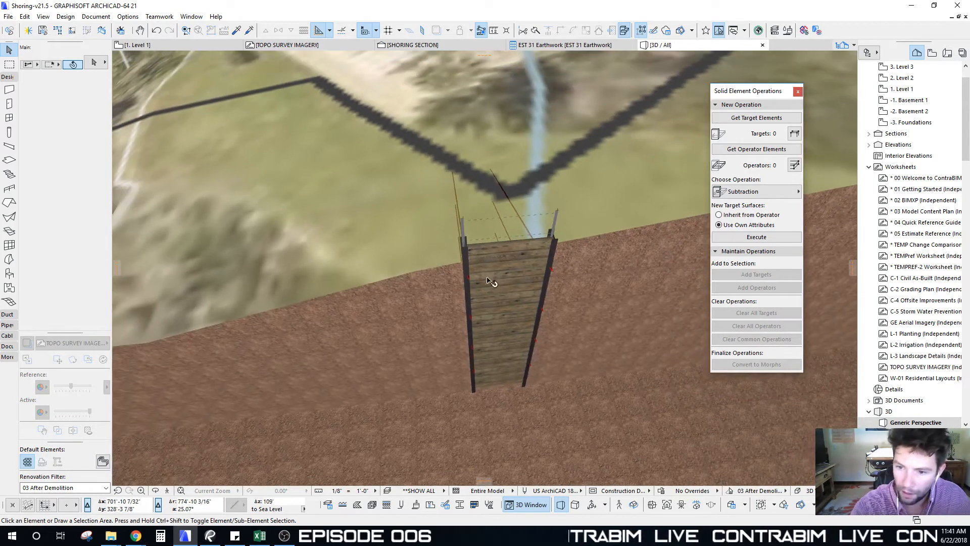
Select the whole shoring module and open Multiply with Ctrl+U
click(469, 263)
shift+middle_drag(469, 264, 506, 160)
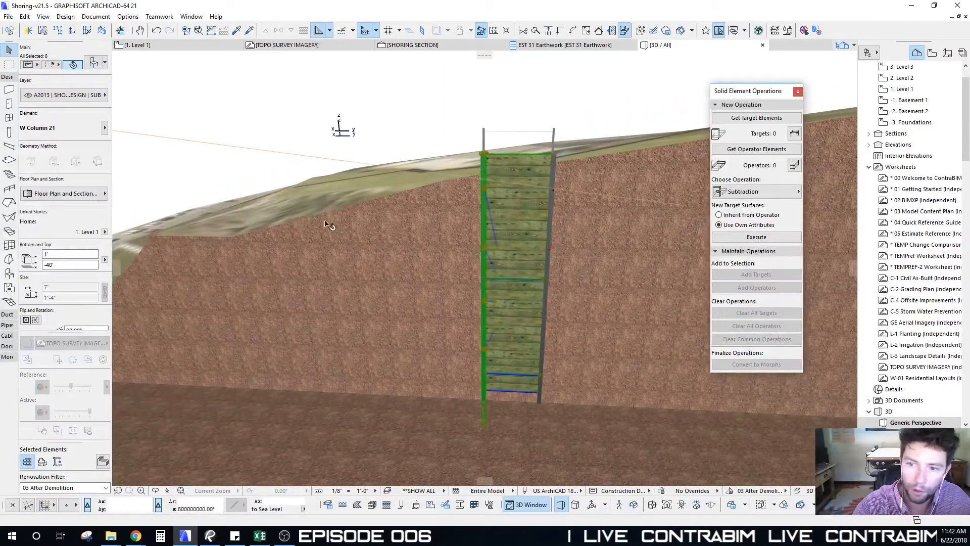
shift+middle_drag(326, 224, 458, 307)
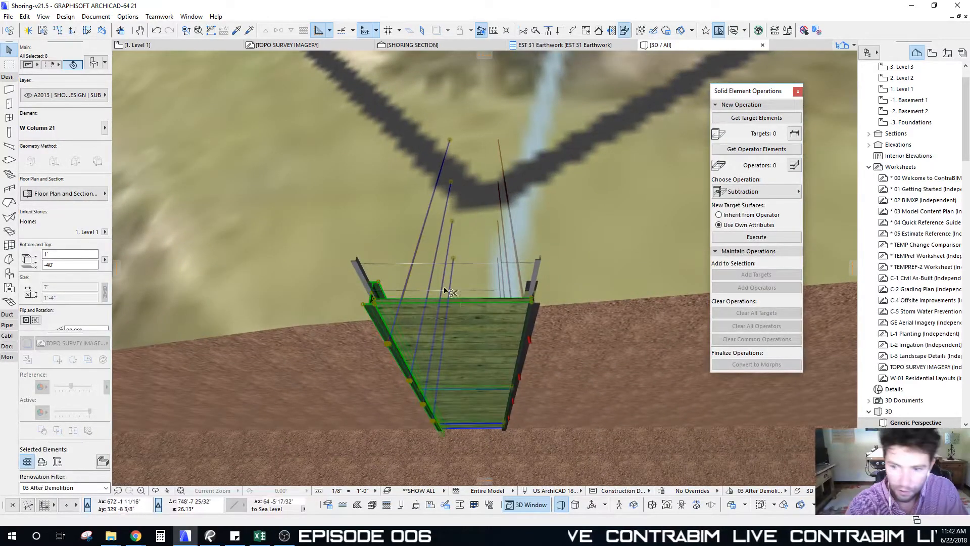
key(ctrl+u)
drag(269, 126, 338, 99)
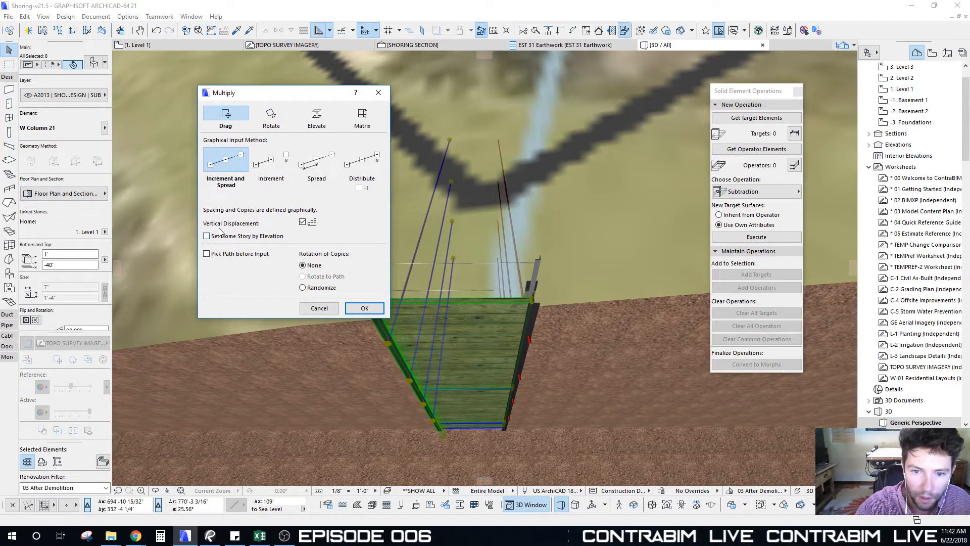
Place multiplied shoring module copies along the excavation wall at 8'-4" spacing
click(364, 308)
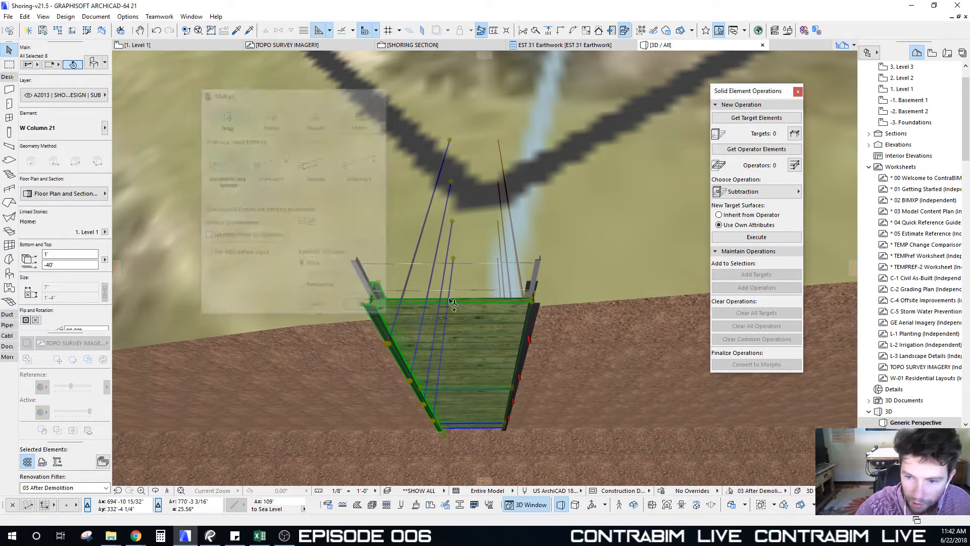
shift+middle_drag(384, 311, 439, 273)
click(411, 302)
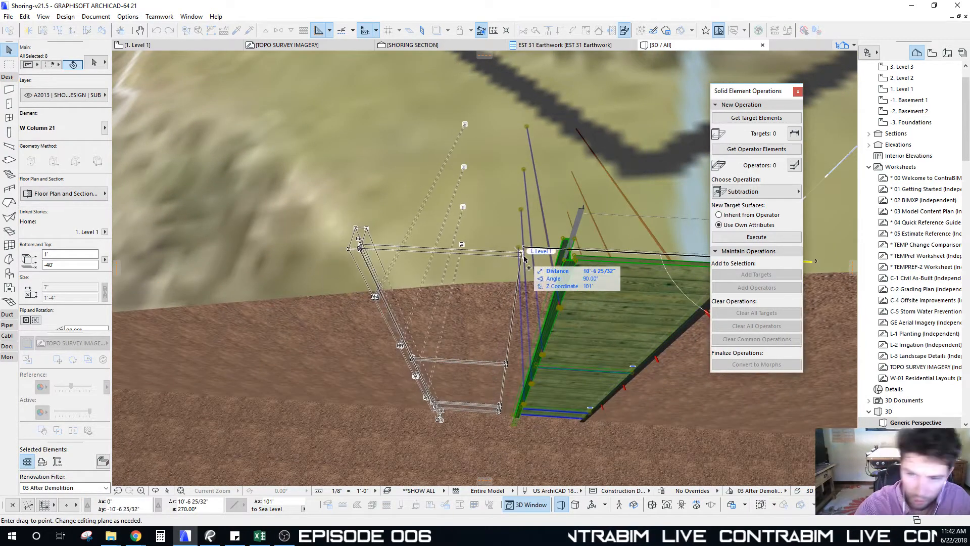
key(Tab)
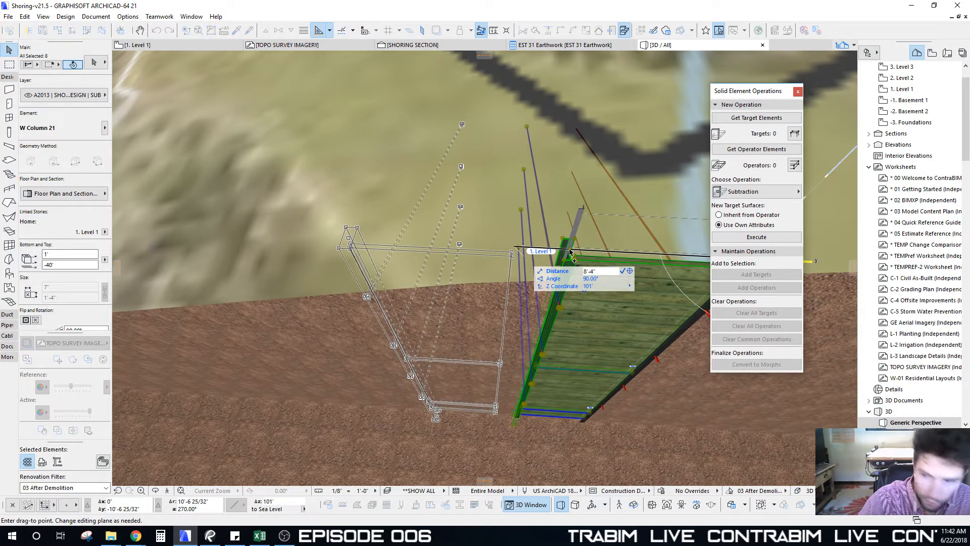
key(Return)
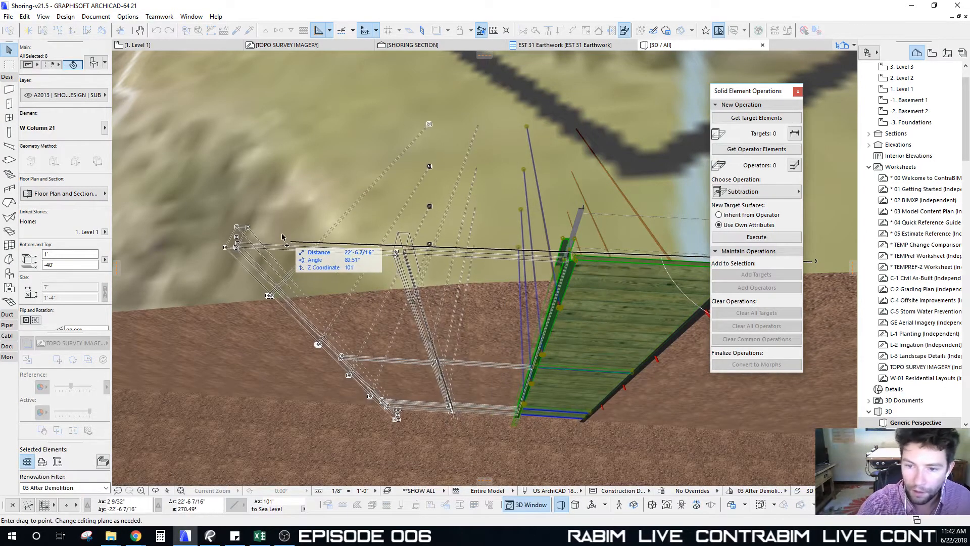
scroll(281, 232, up, 5)
scroll(282, 236, down, 5)
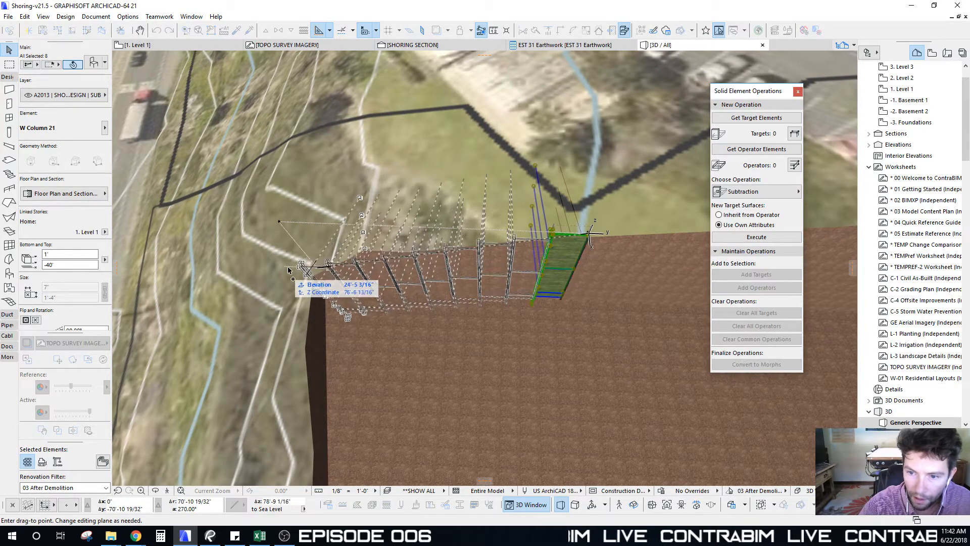
scroll(317, 245, up, 5)
scroll(324, 240, down, 5)
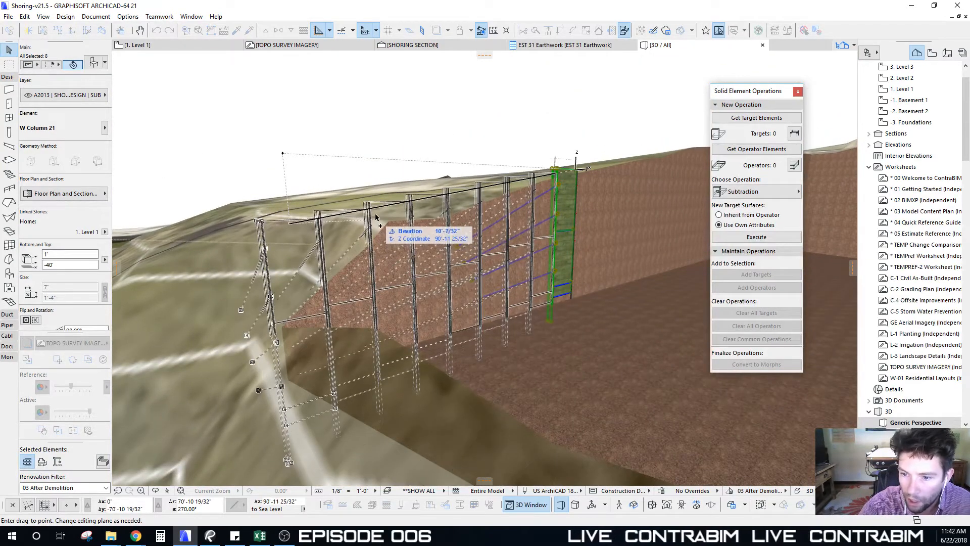
scroll(354, 221, up, 6)
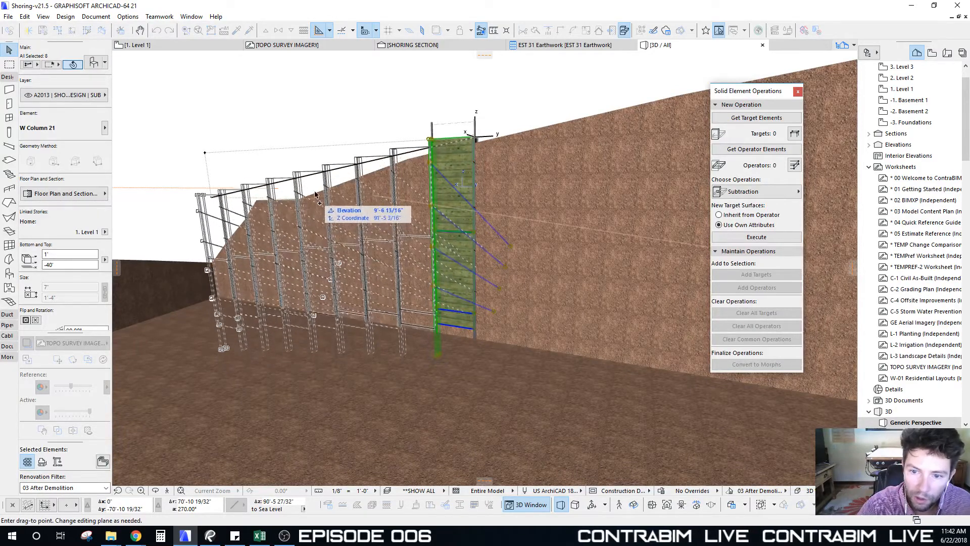
scroll(303, 219, up, 2)
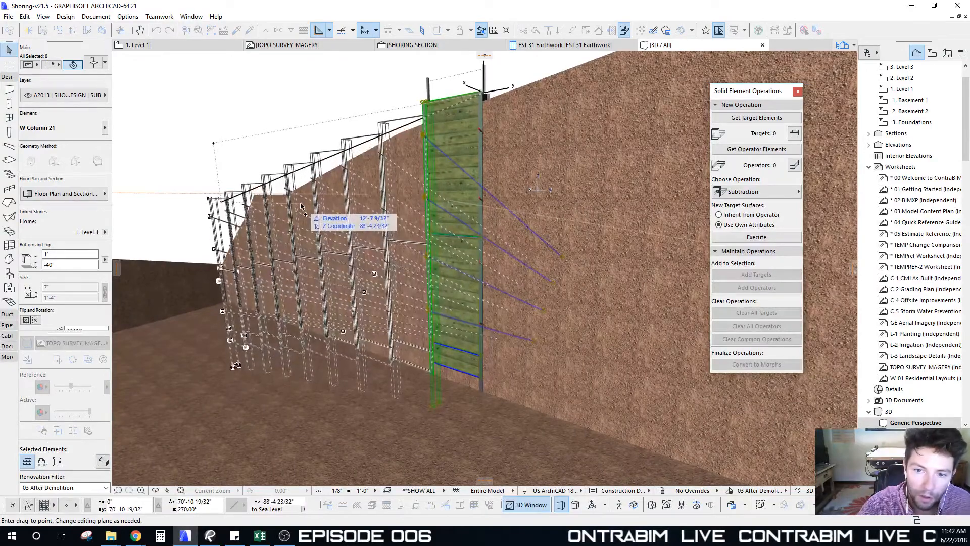
click(300, 207)
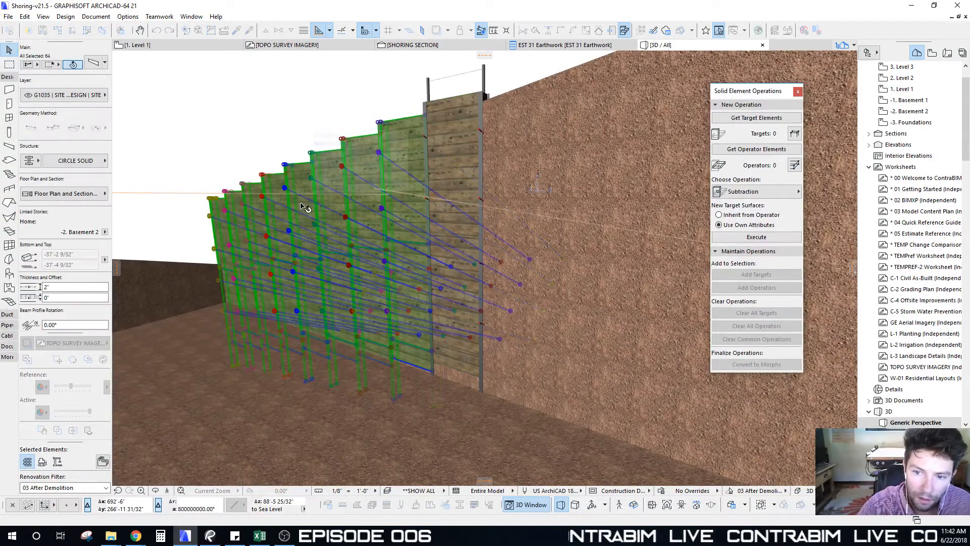
shift+middle_drag(300, 206, 675, 189)
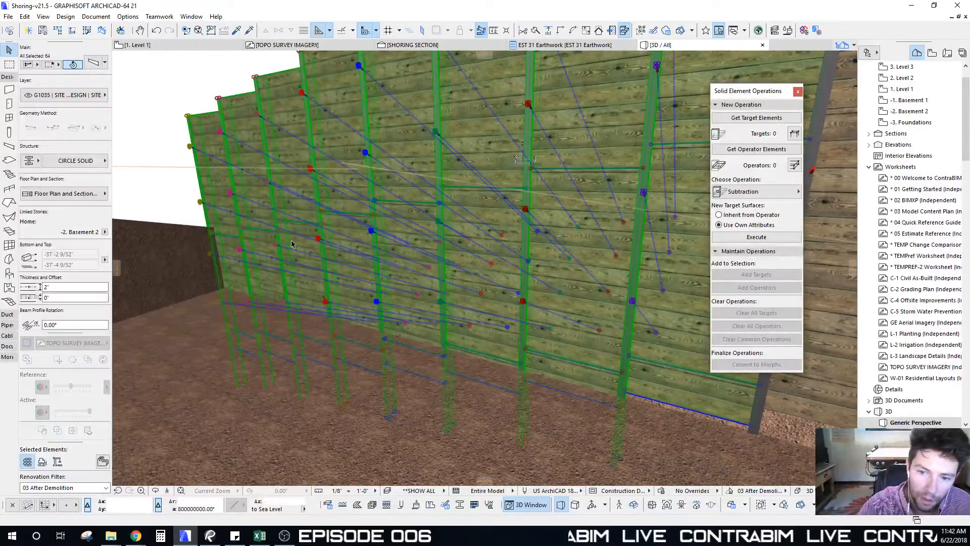
shift+middle_drag(292, 245, 565, 237)
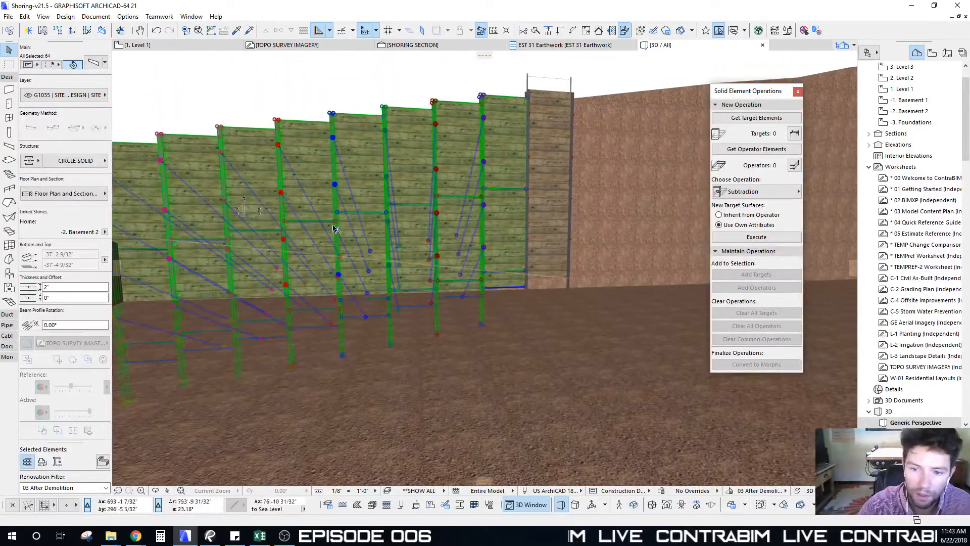
shift+middle_drag(580, 178, 519, 258)
key(Escape)
click(520, 259)
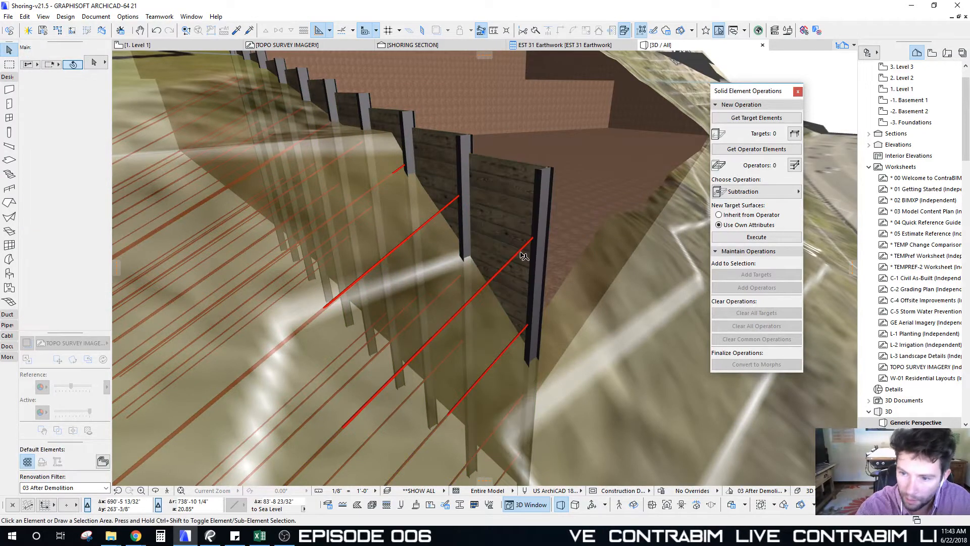
Delete the redundant red tie-back beams on the outer wall face
click(451, 208)
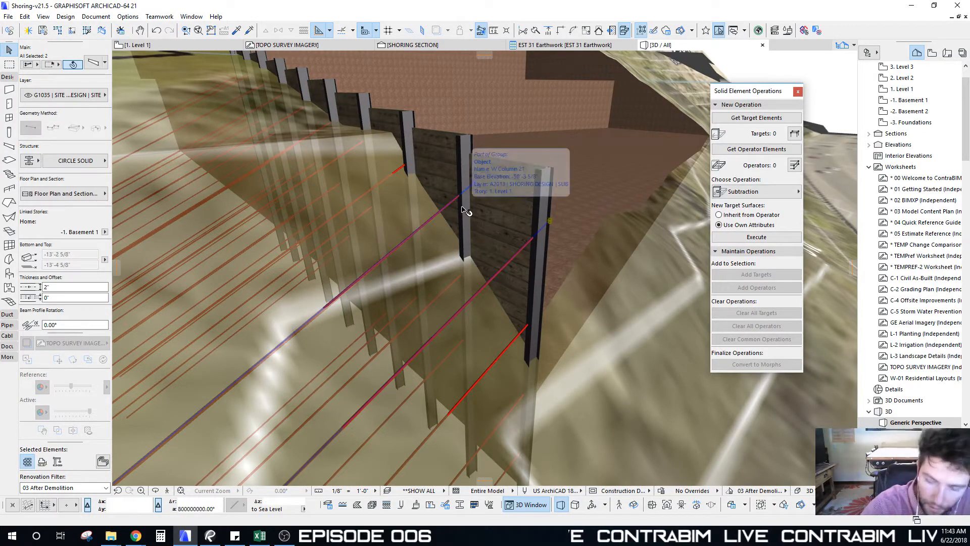
key(Escape)
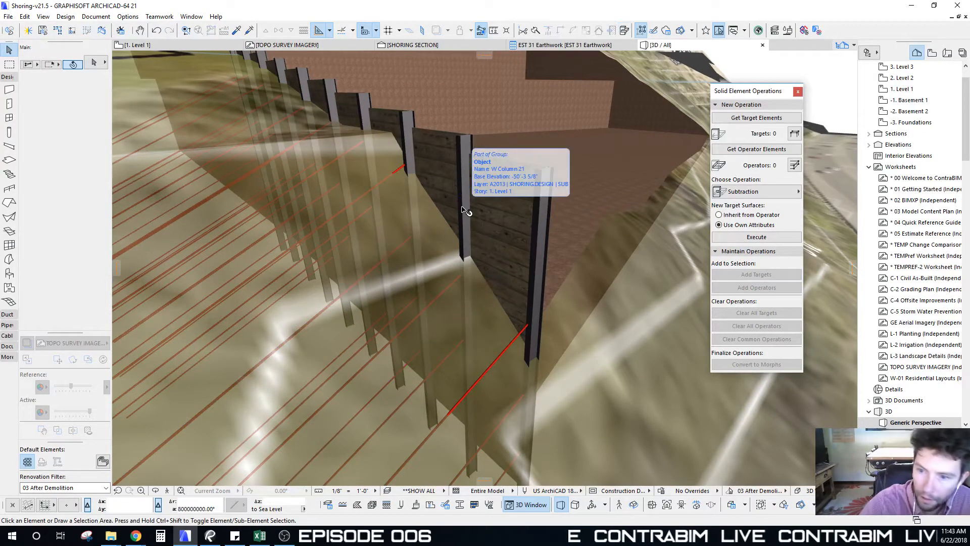
click(524, 334)
key(Delete)
shift+middle_drag(523, 335, 539, 207)
click(541, 209)
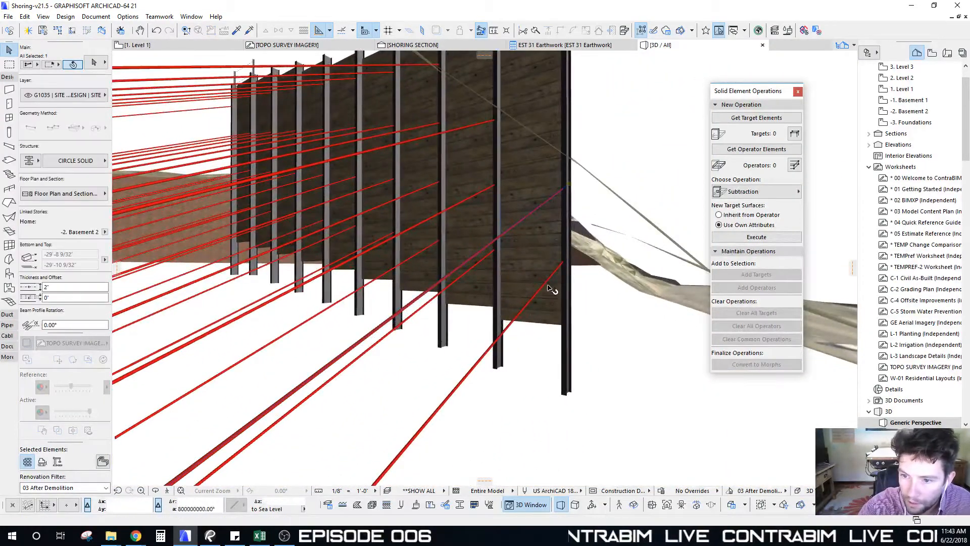
key(Escape)
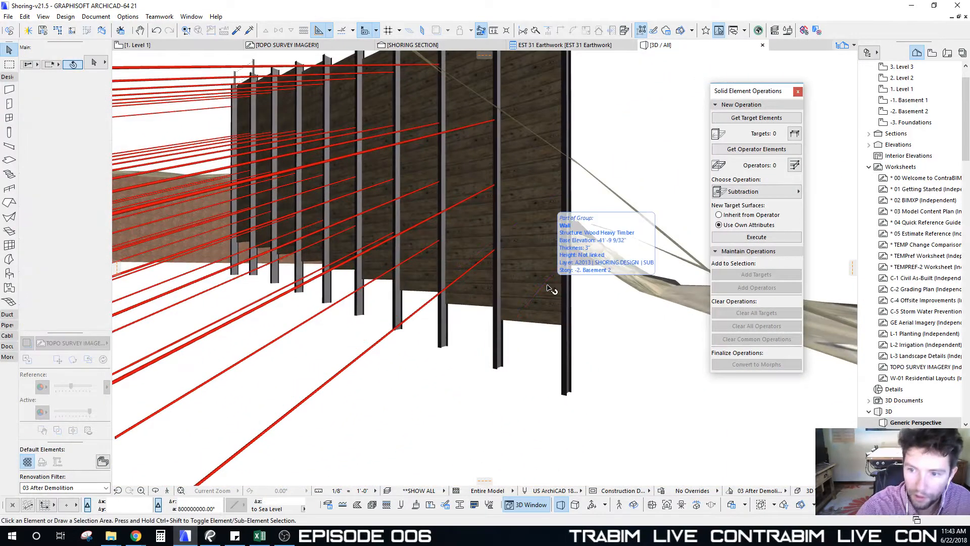
Remove another tie-back beam and select the lagging boards hanging below grade
shift+middle_drag(551, 235, 490, 152)
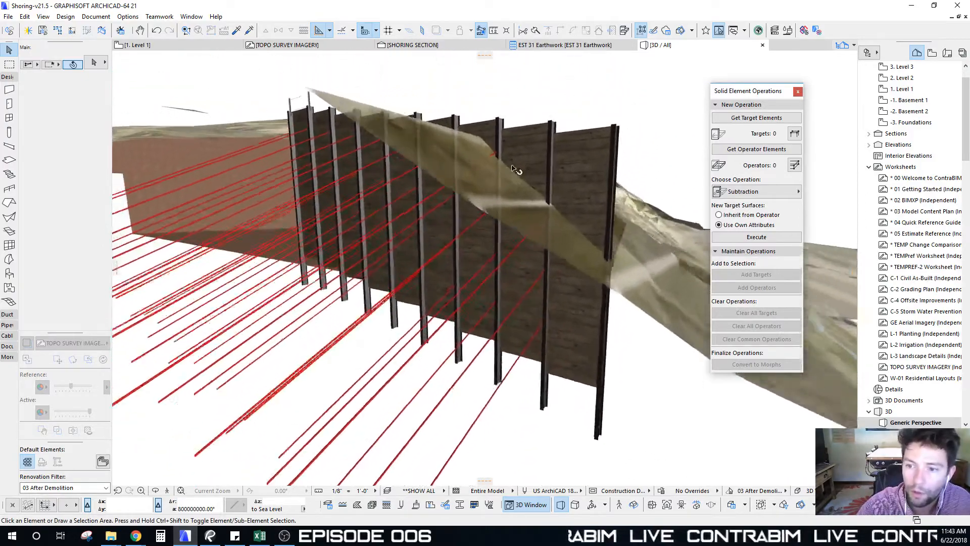
scroll(486, 165, up, 5)
click(485, 166)
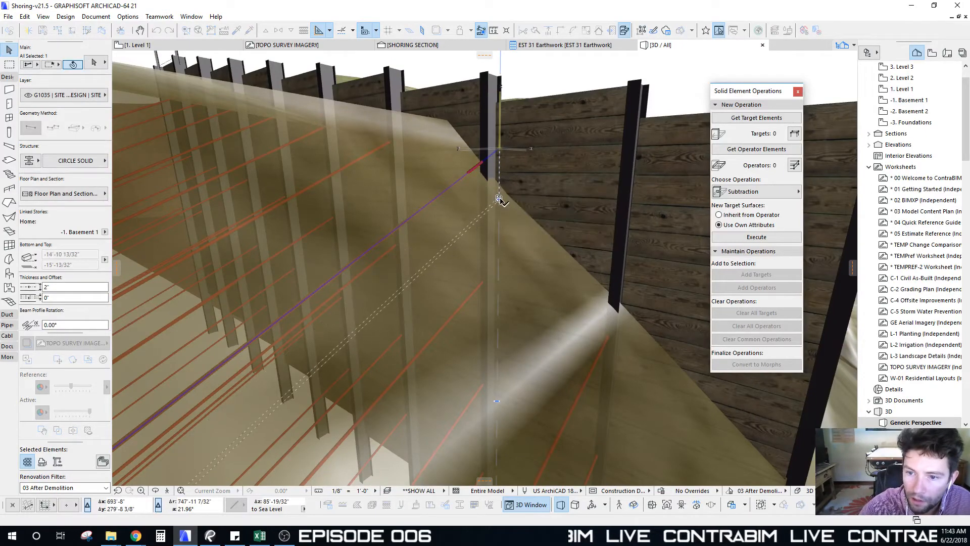
key(Escape)
scroll(541, 225, down, 5)
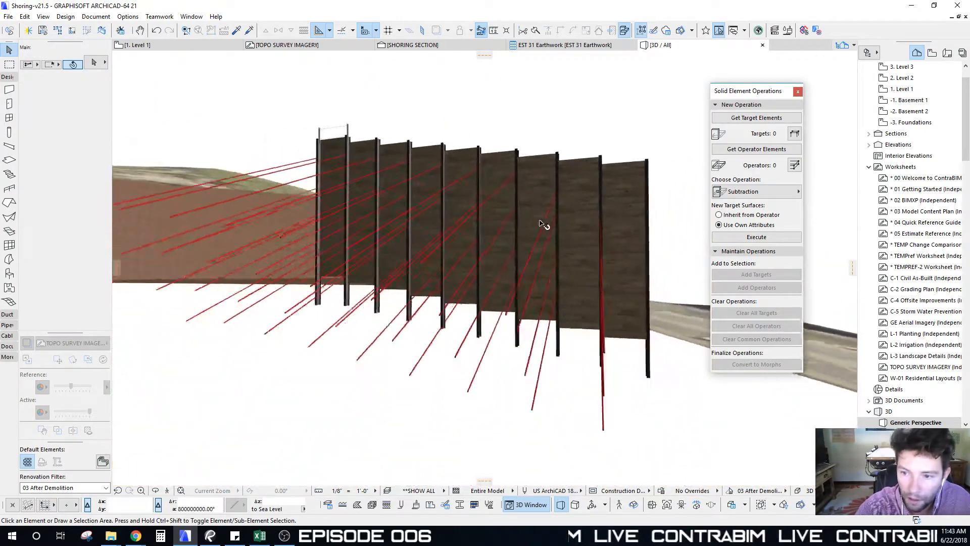
shift+middle_drag(541, 225, 427, 287)
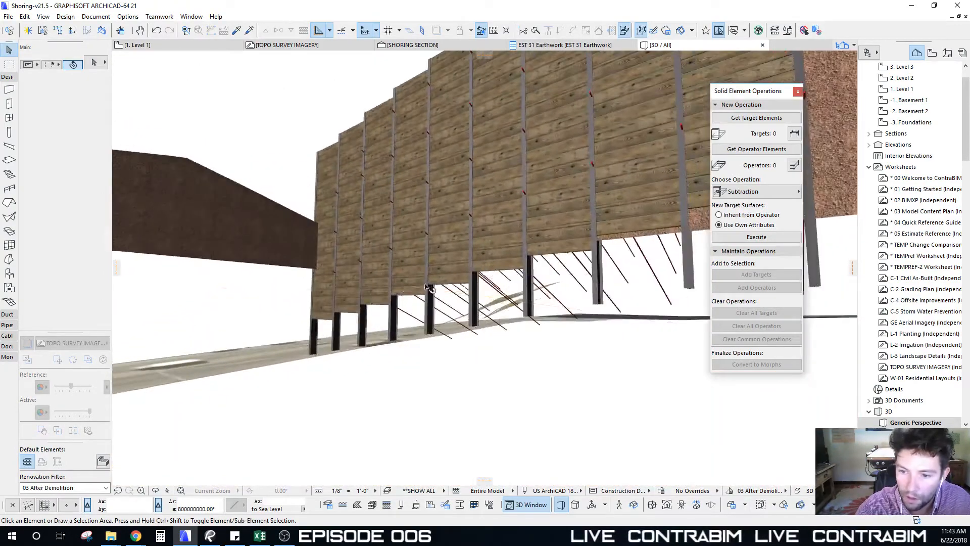
click(505, 267)
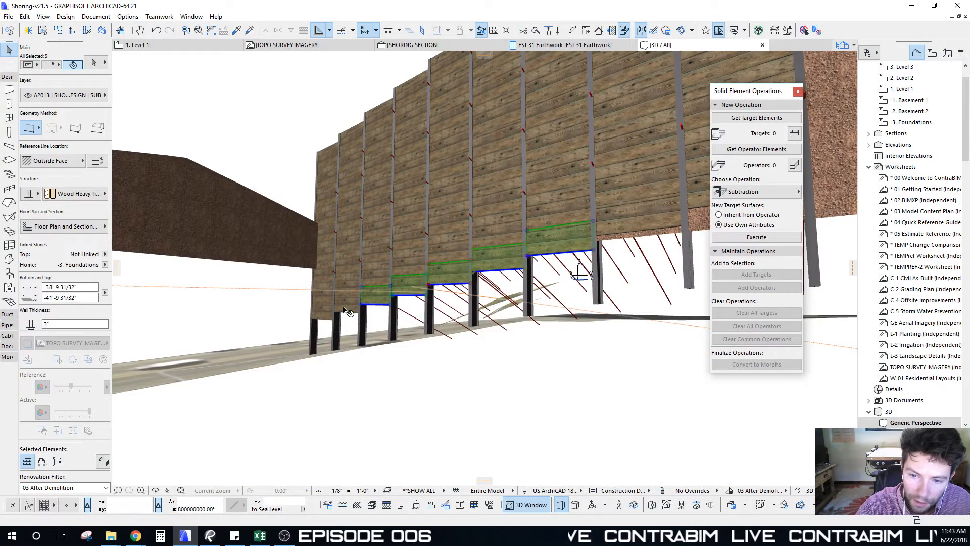
Delete the seven below-grade boards and set a lagging board's bottom to 65' above sea level
key(Delete)
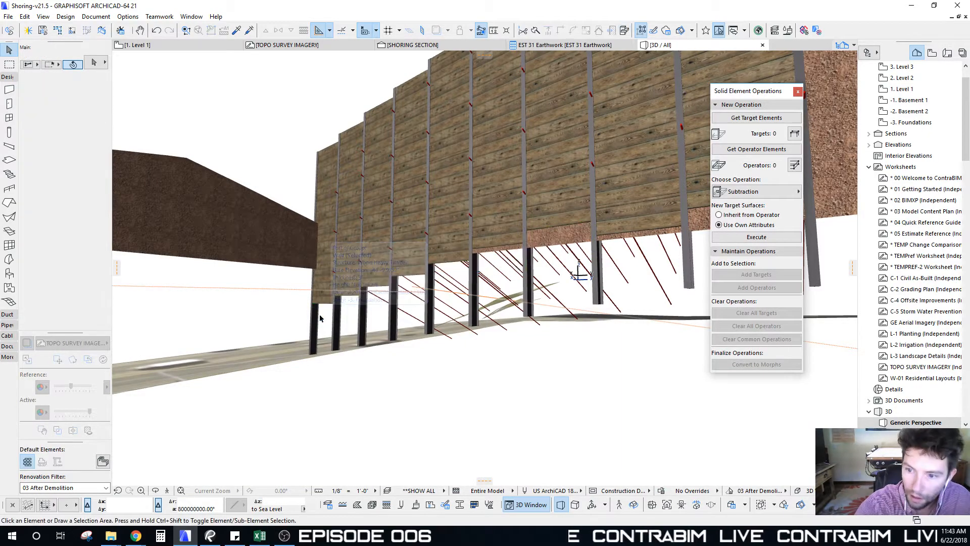
shift+middle_drag(320, 317, 460, 252)
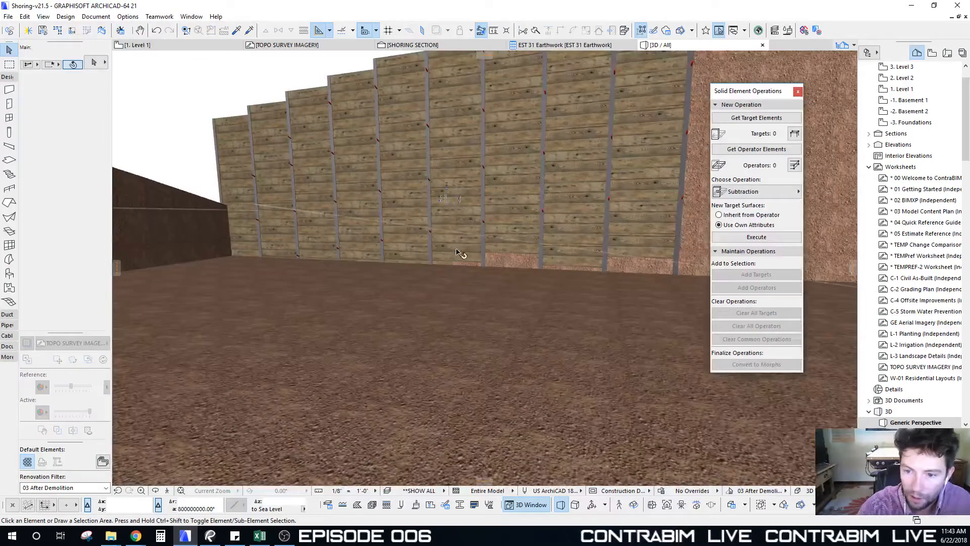
click(459, 251)
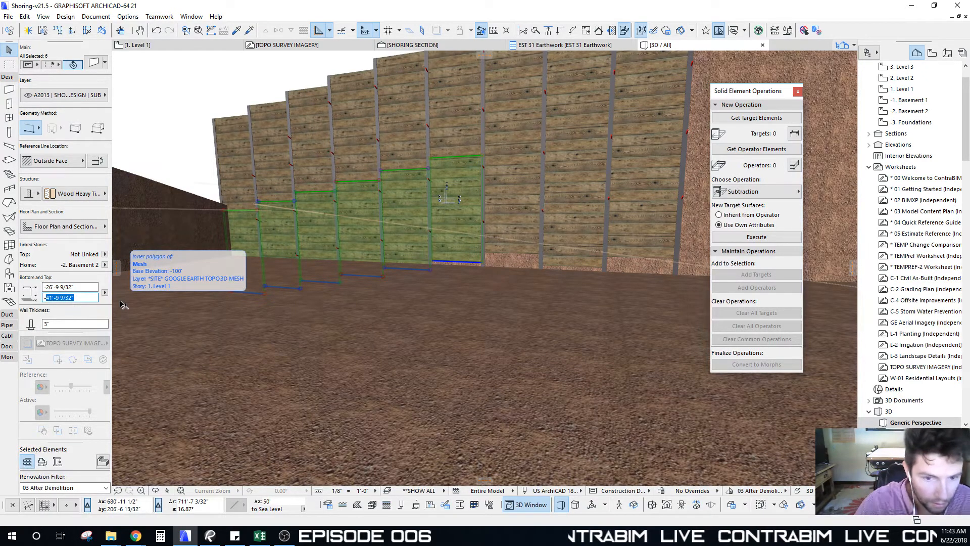
click(105, 293)
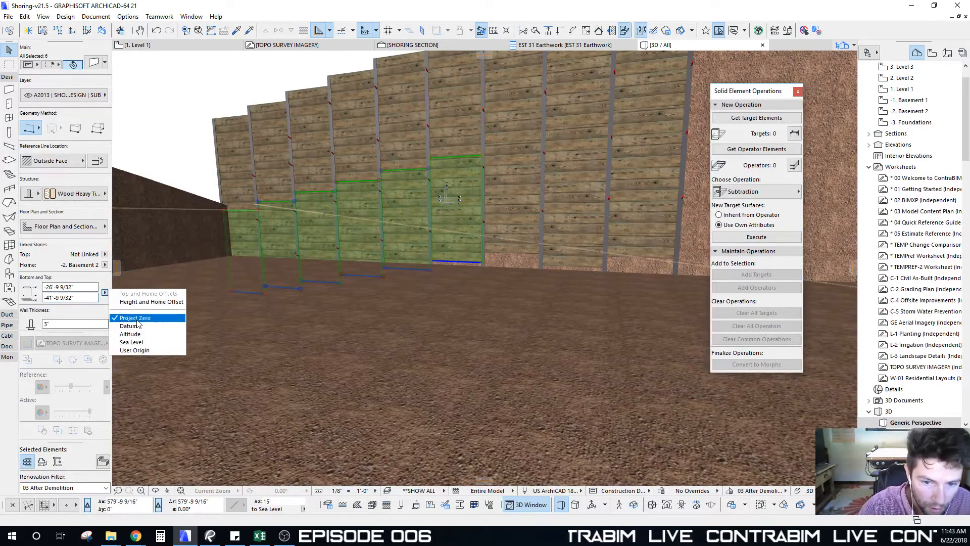
click(131, 342)
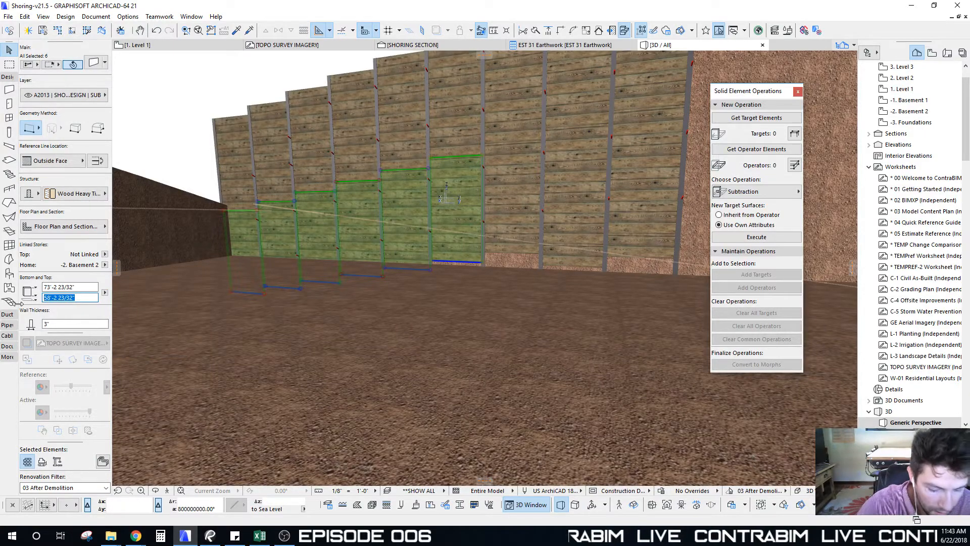
key(Return)
Extend three more lagging panels down to a 65' bottom elevation
shift+middle_drag(276, 257, 373, 306)
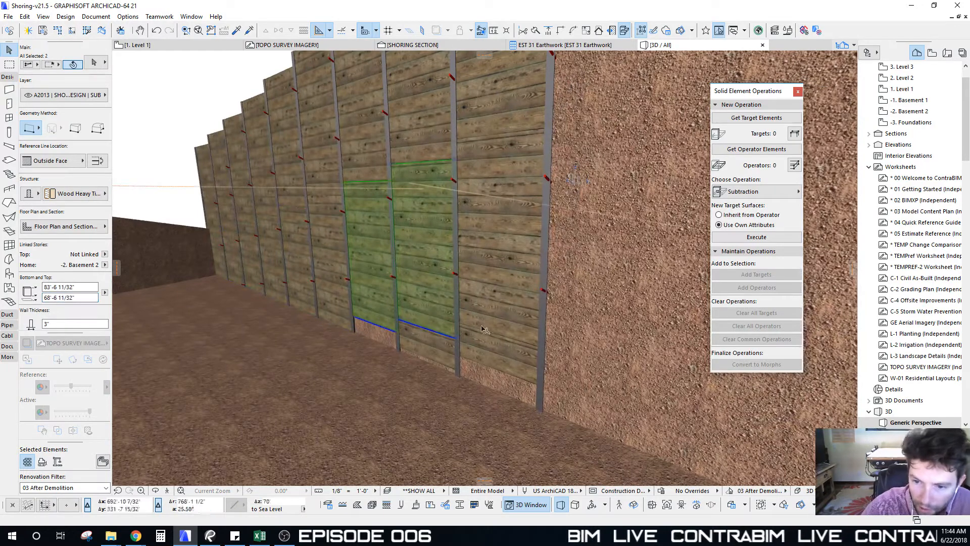
click(434, 350)
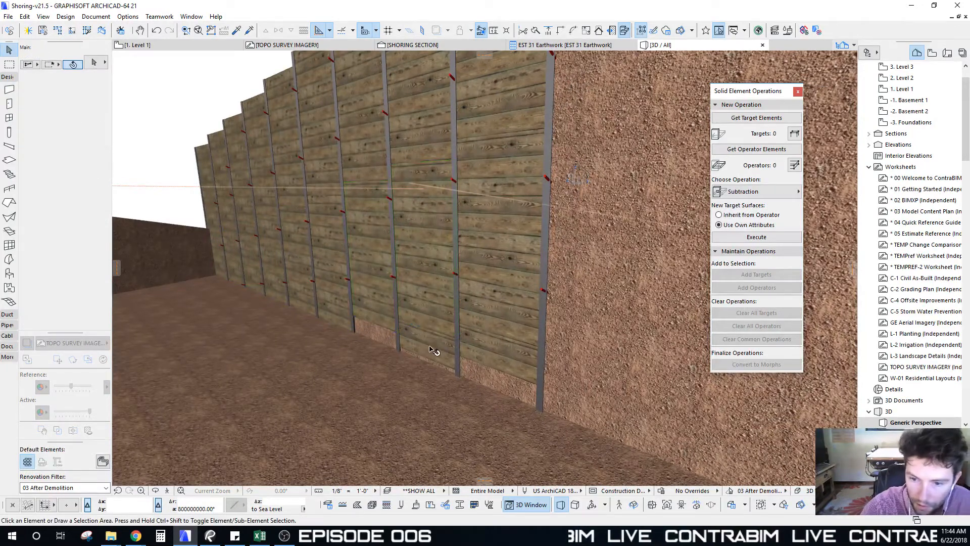
shift+click(469, 348)
key(Escape)
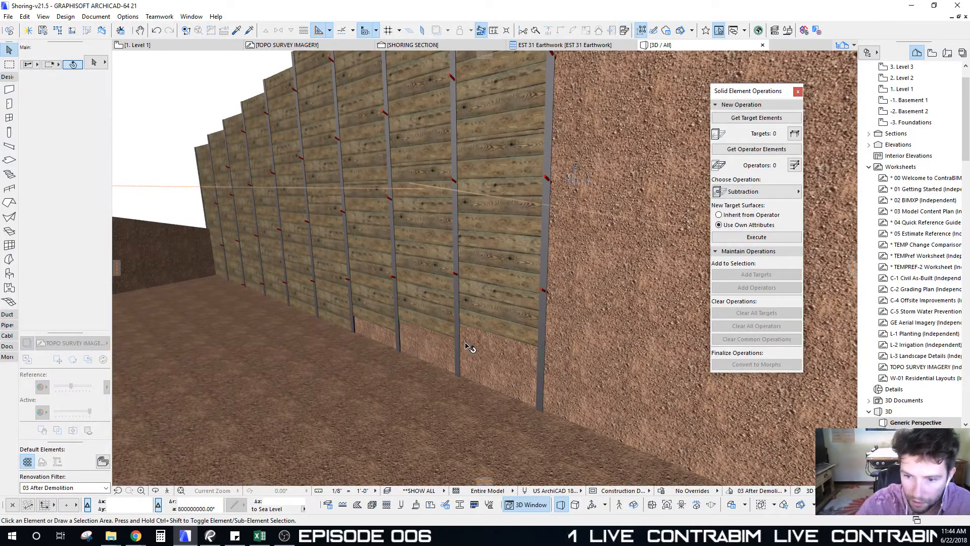
click(428, 325)
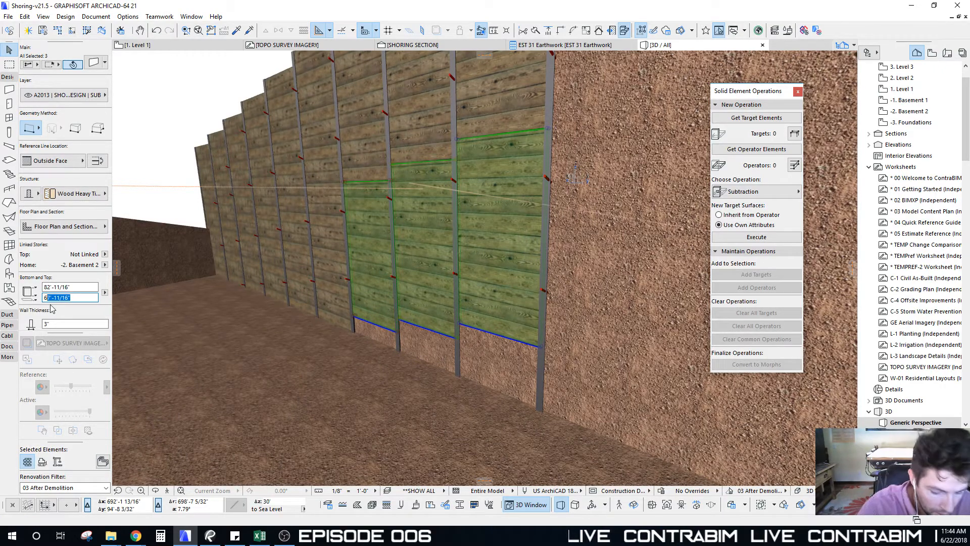
key(Return)
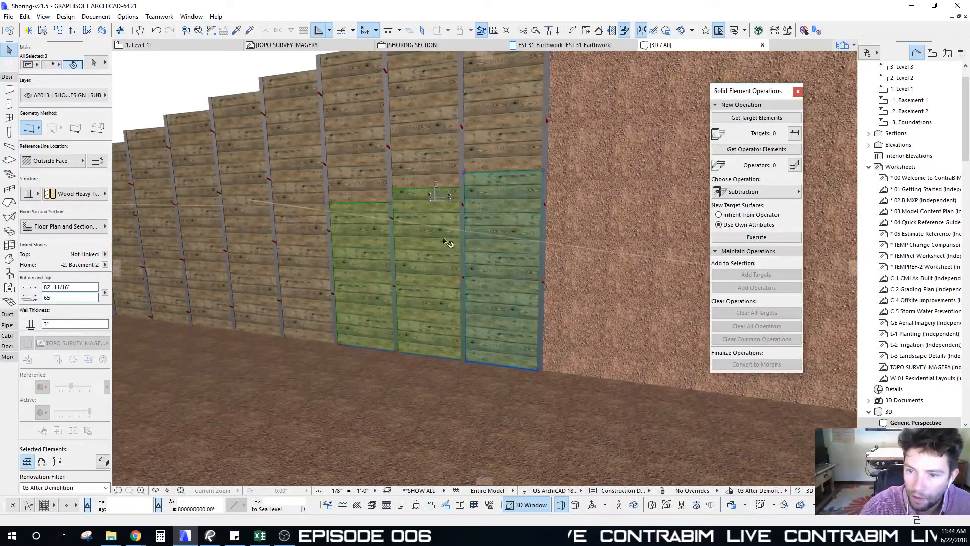
key(Escape)
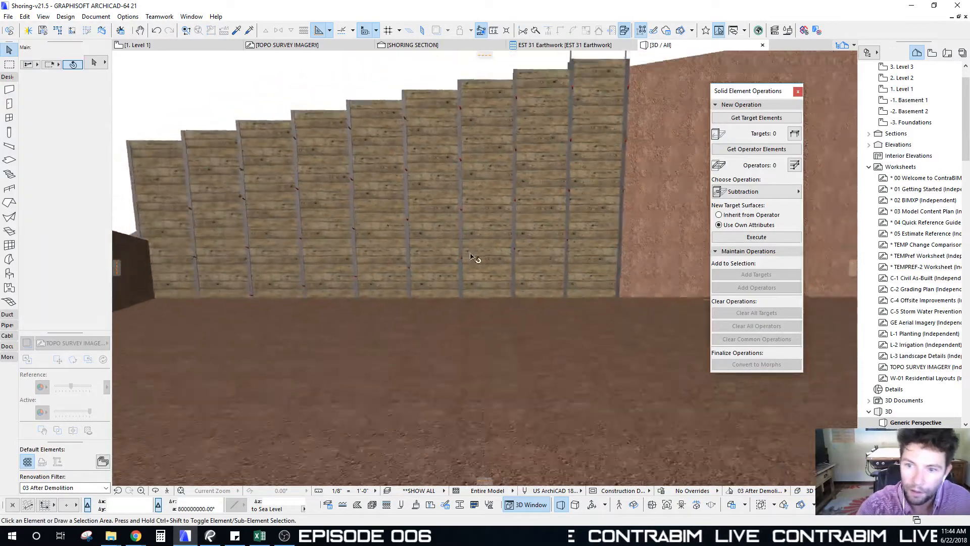
Select the column at the end of the wall together with one of its tie-back beams
click(509, 275)
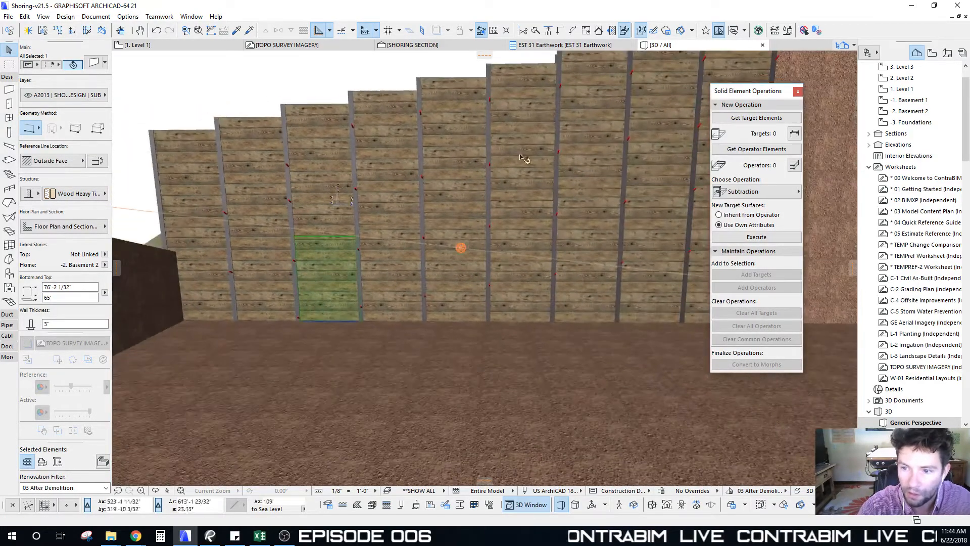
key(Escape)
shift+middle_drag(338, 219, 356, 232)
scroll(397, 175, up, 6)
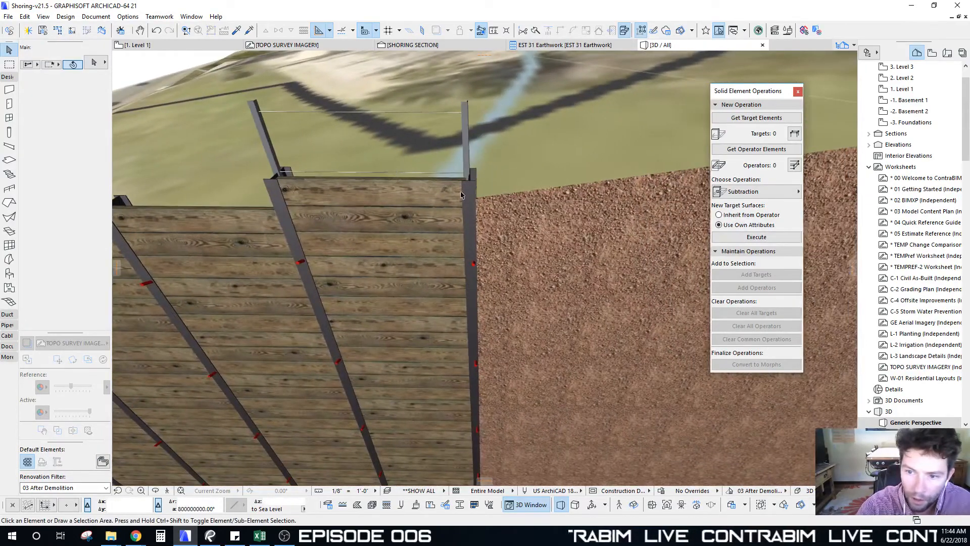
click(475, 191)
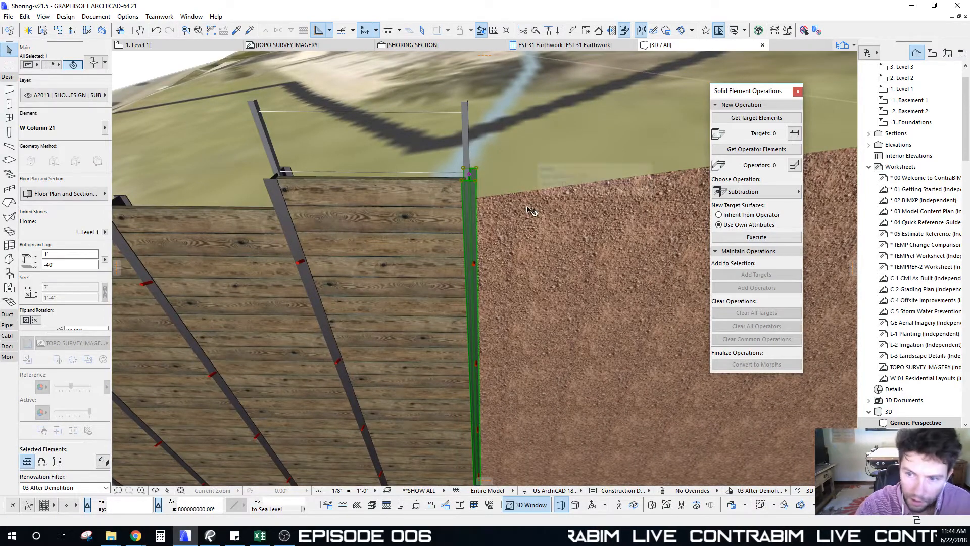
shift+click(478, 268)
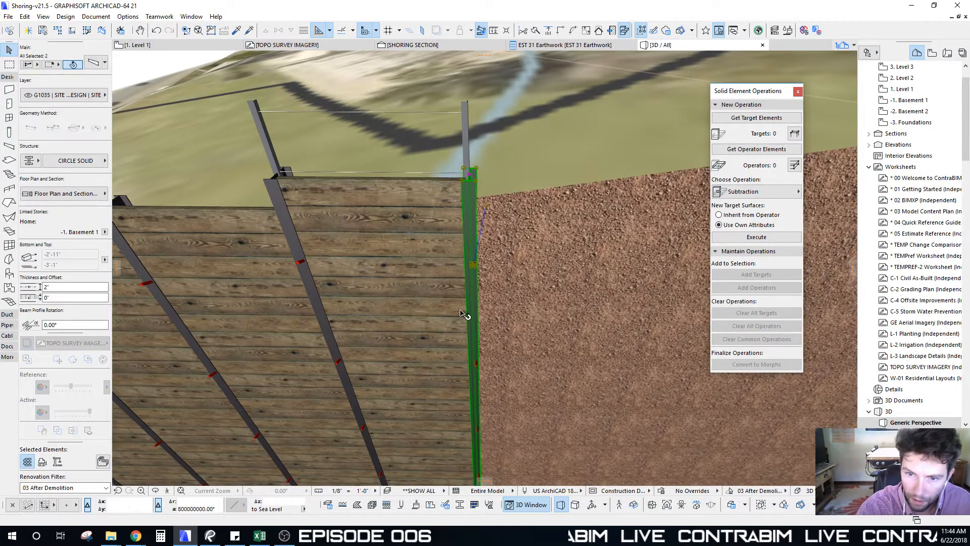
scroll(460, 313, down, 3)
shift+middle_drag(464, 314, 435, 227)
scroll(444, 169, up, 4)
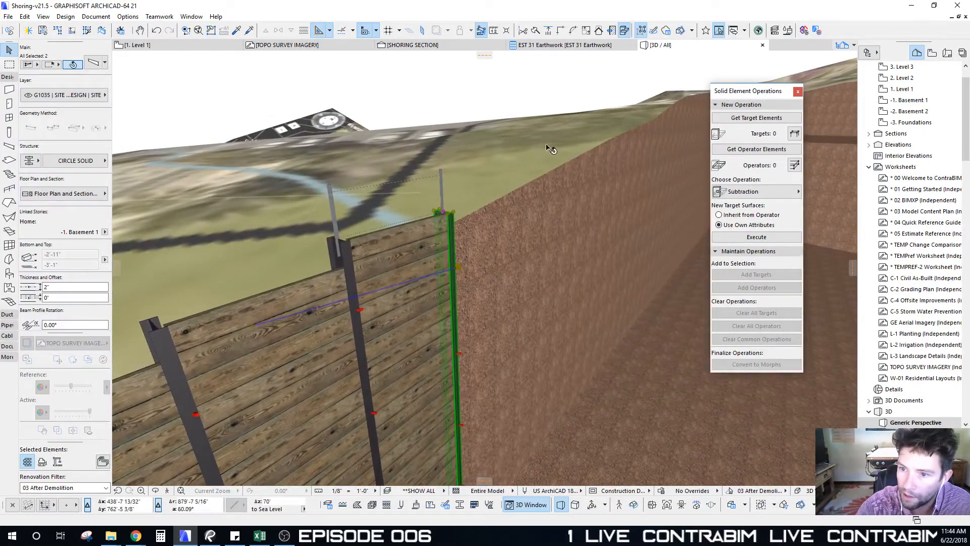
shift+middle_drag(550, 149, 400, 206)
shift+middle_drag(569, 107, 448, 167)
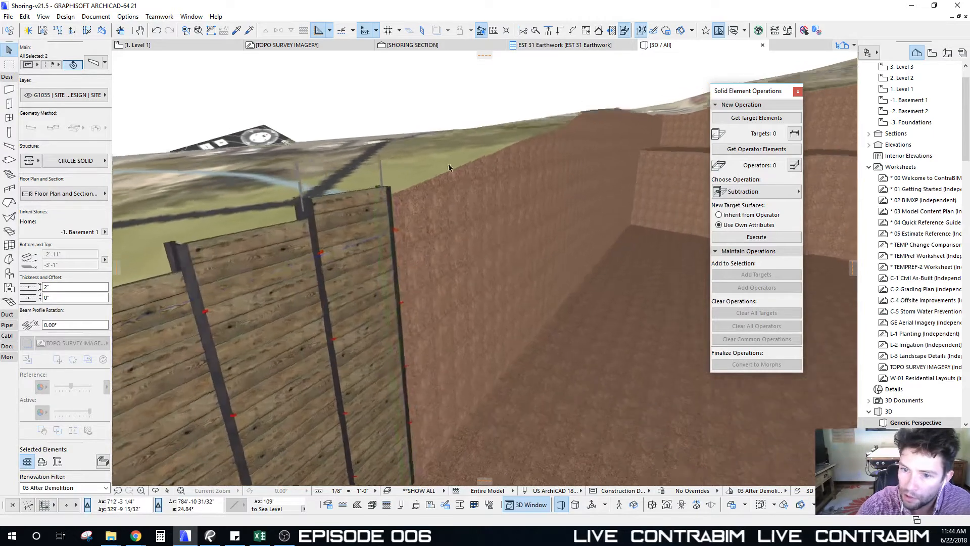
scroll(395, 192, up, 4)
Delete the end column and its tie-backs, keeping the end lagging panel in place
shift+click(285, 170)
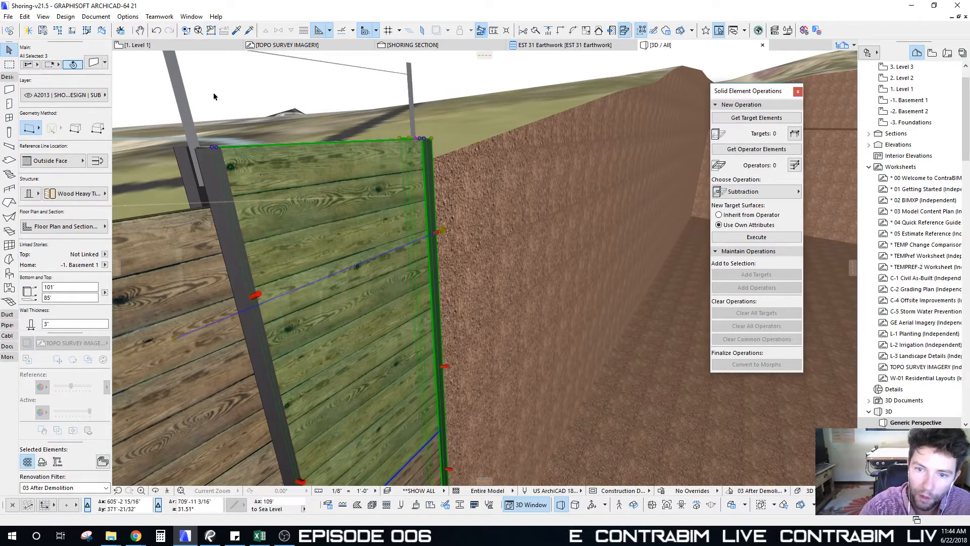
shift+middle_drag(200, 115, 323, 174)
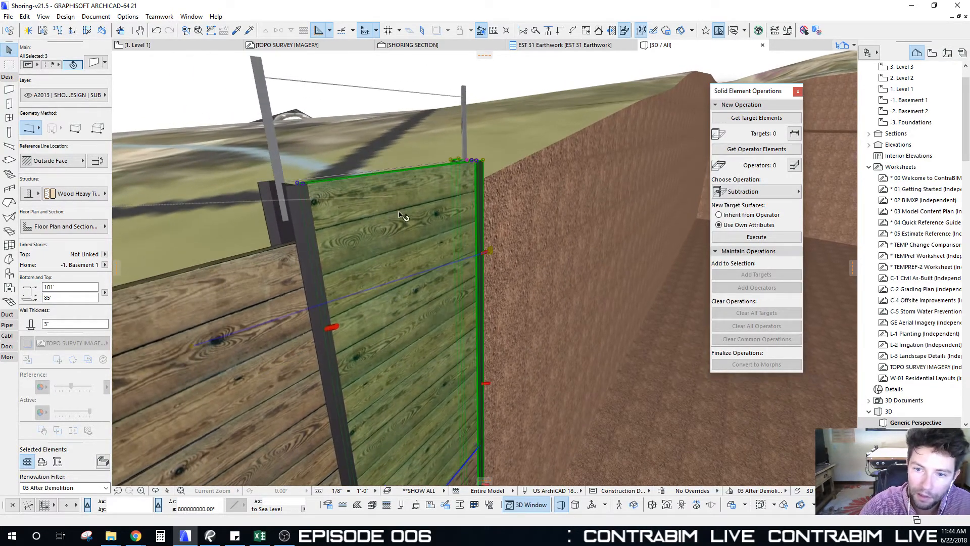
shift+middle_drag(403, 216, 475, 258)
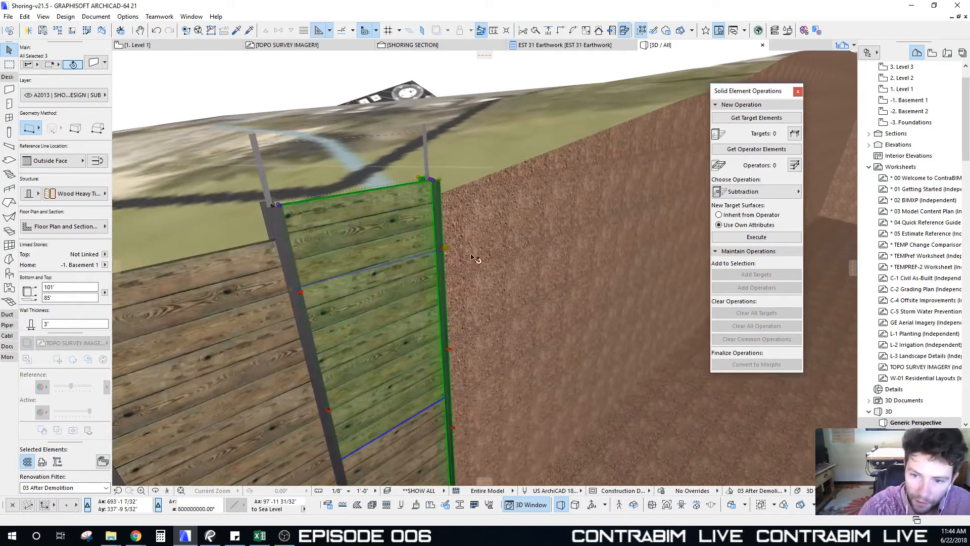
shift+click(451, 352)
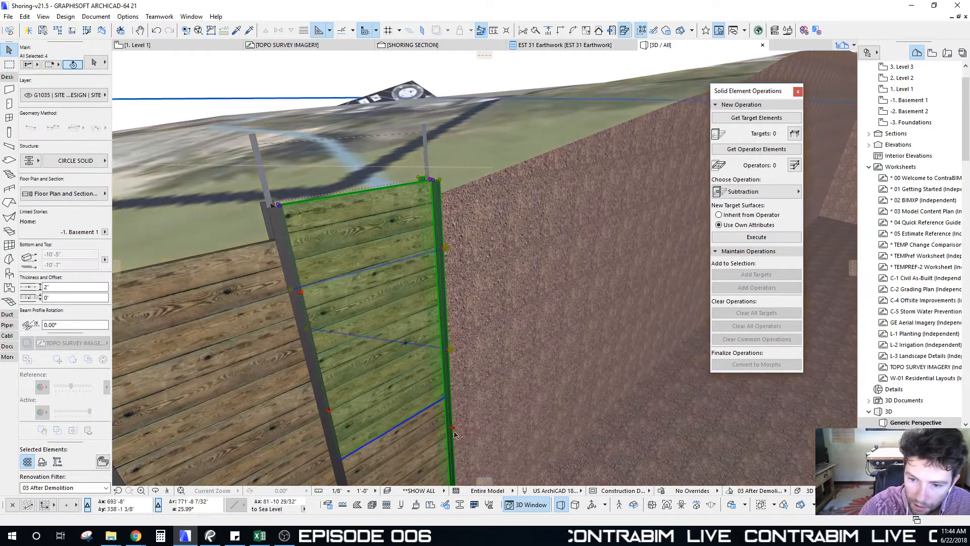
shift+middle_drag(464, 443, 460, 392)
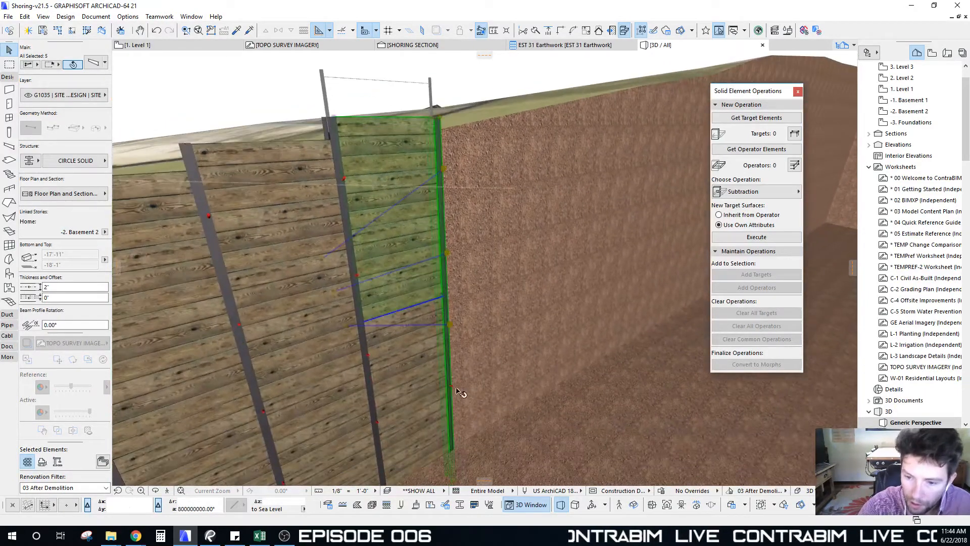
key(Delete)
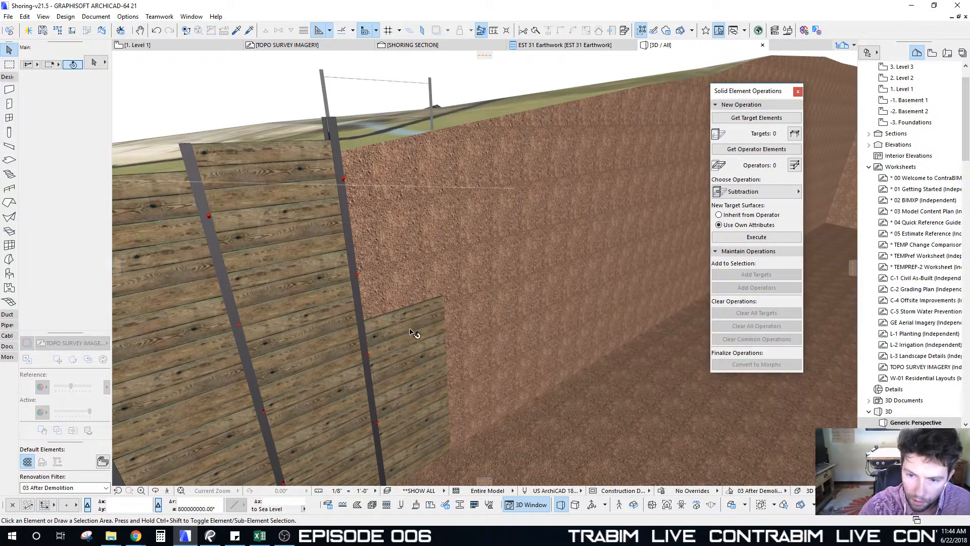
key(ctrl+z)
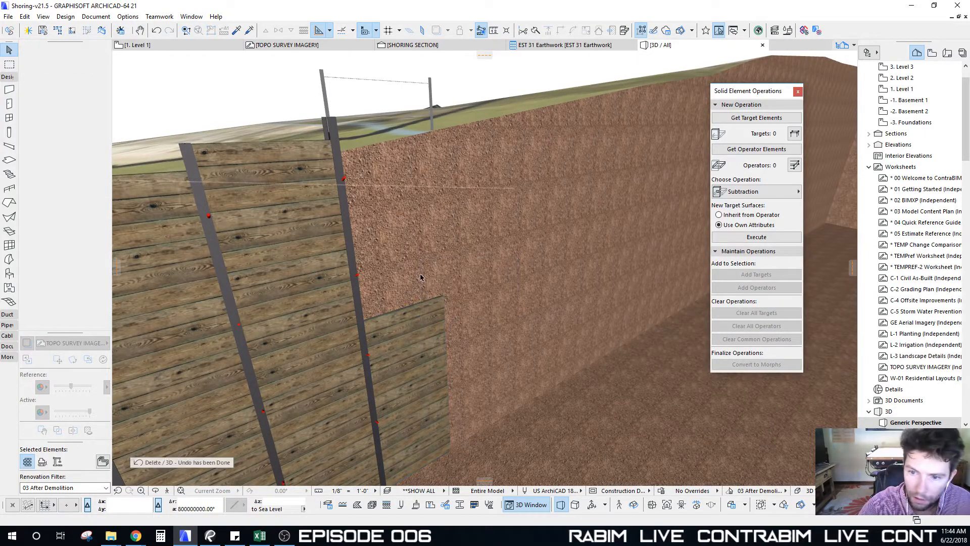
shift+click(407, 238)
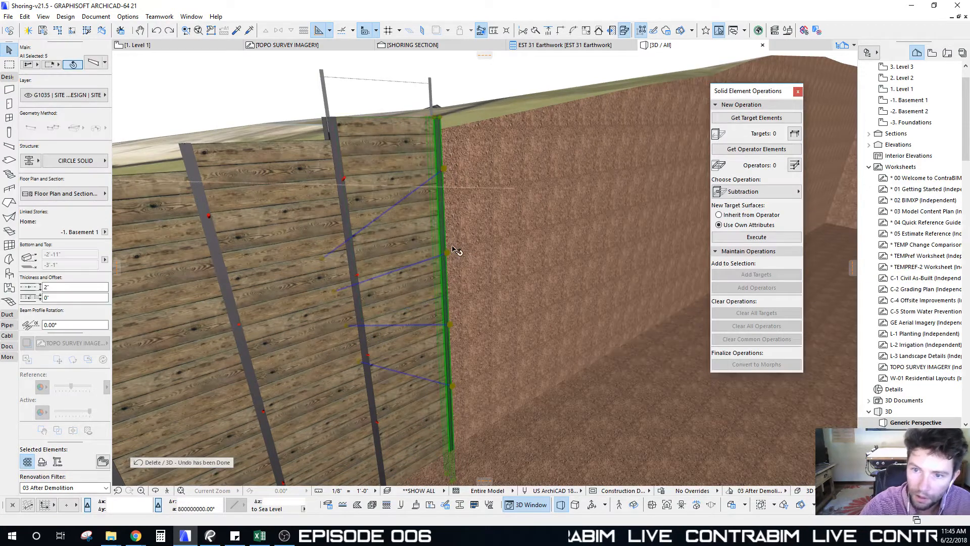
key(Delete)
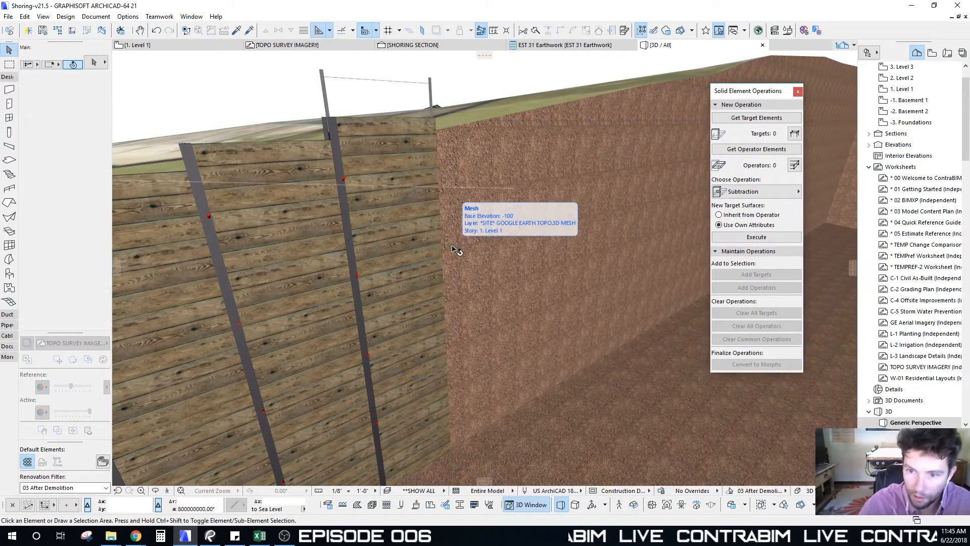
Select the upper and lower lagging panels, the edge column and a red tie-back as a module
shift+click(370, 169)
shift+click(423, 354)
shift+middle_drag(359, 216, 396, 141)
click(393, 170)
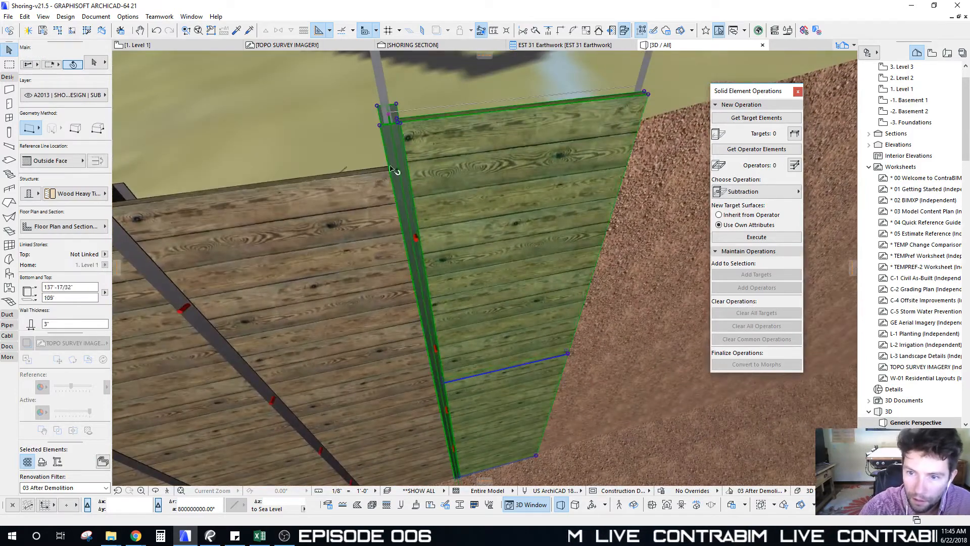
shift+click(417, 239)
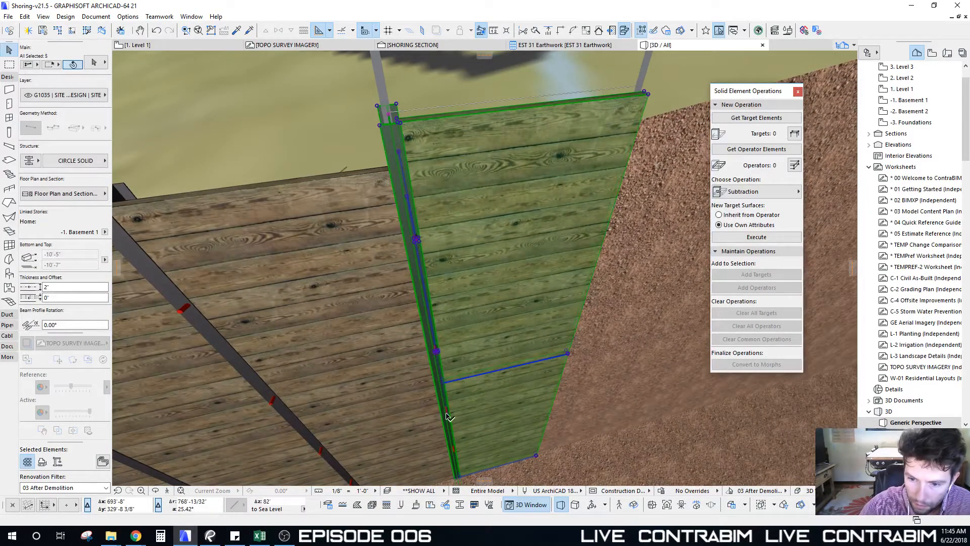
shift+middle_drag(475, 267, 365, 312)
Multiply the shoring module by Drag along the excavation wall at 8'-4" spacing
key(ctrl+u)
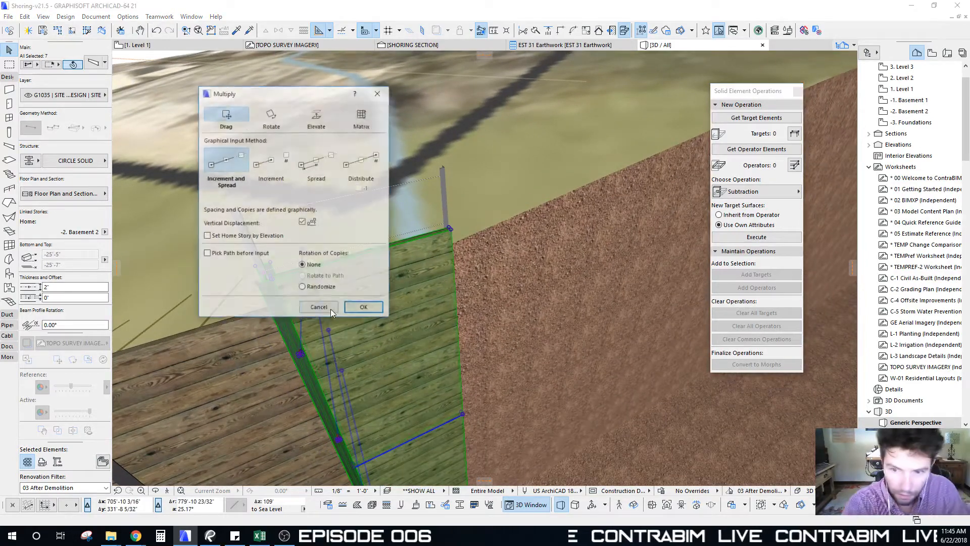
drag(258, 94, 252, 96)
click(365, 313)
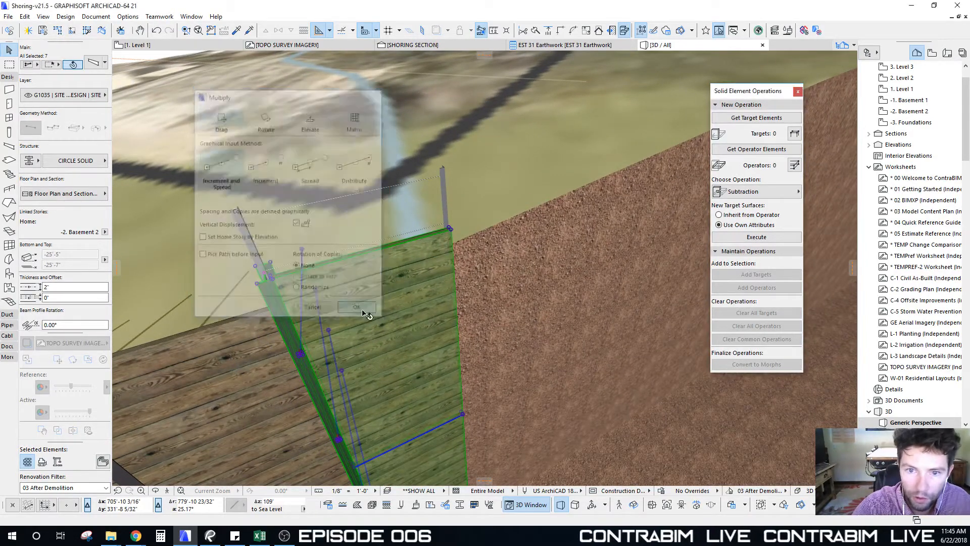
shift+middle_drag(300, 285, 370, 298)
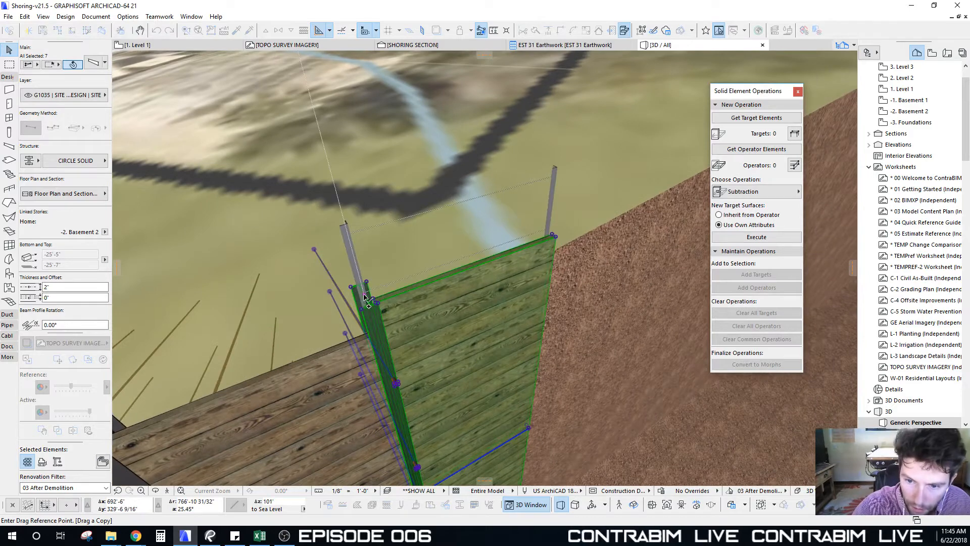
click(365, 295)
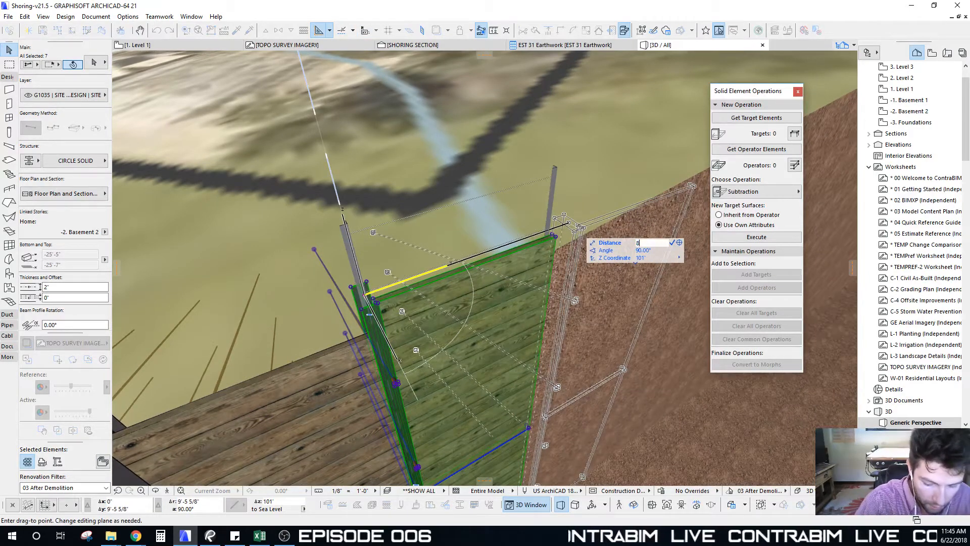
key(Return)
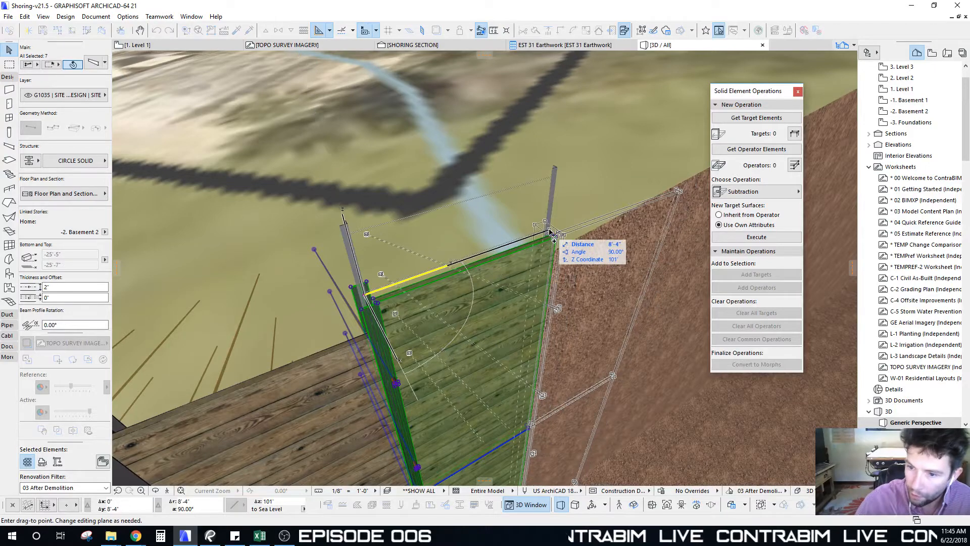
scroll(217, 285, down, 8)
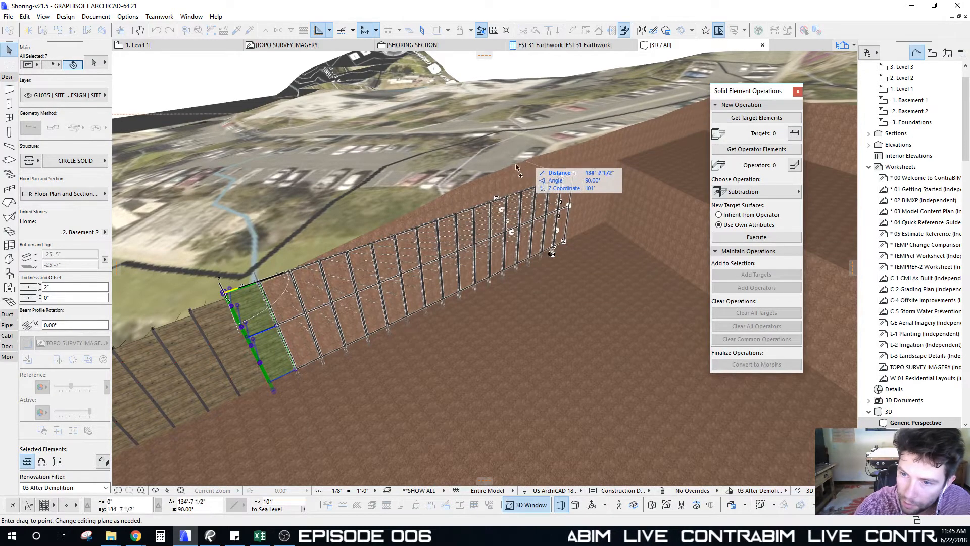
shift+middle_drag(461, 172, 489, 170)
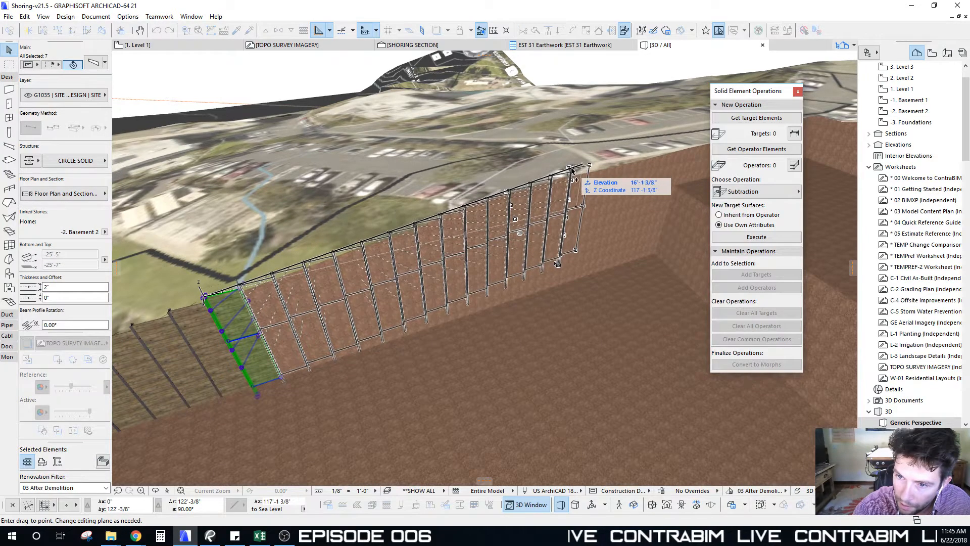
click(526, 178)
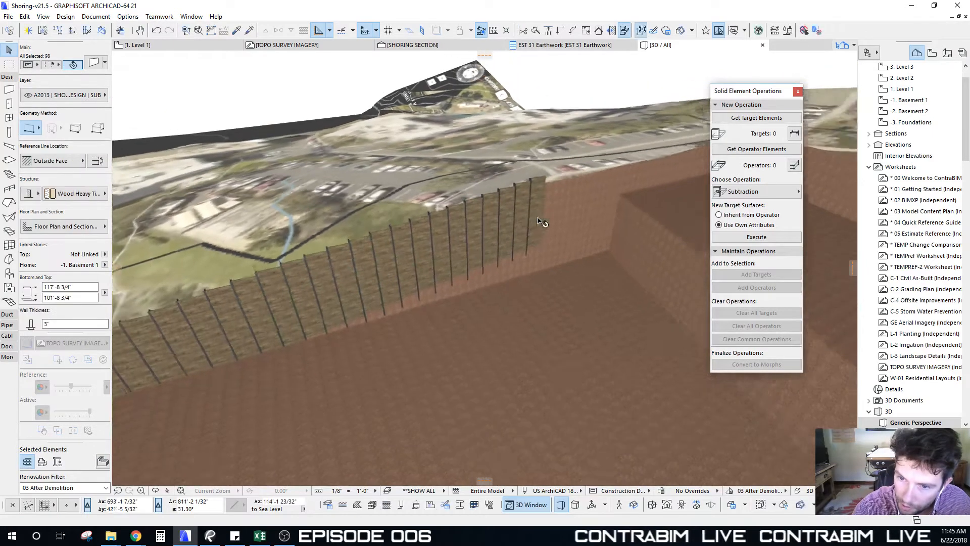
Select three shoring columns and measure along one of them
shift+middle_drag(538, 221, 409, 262)
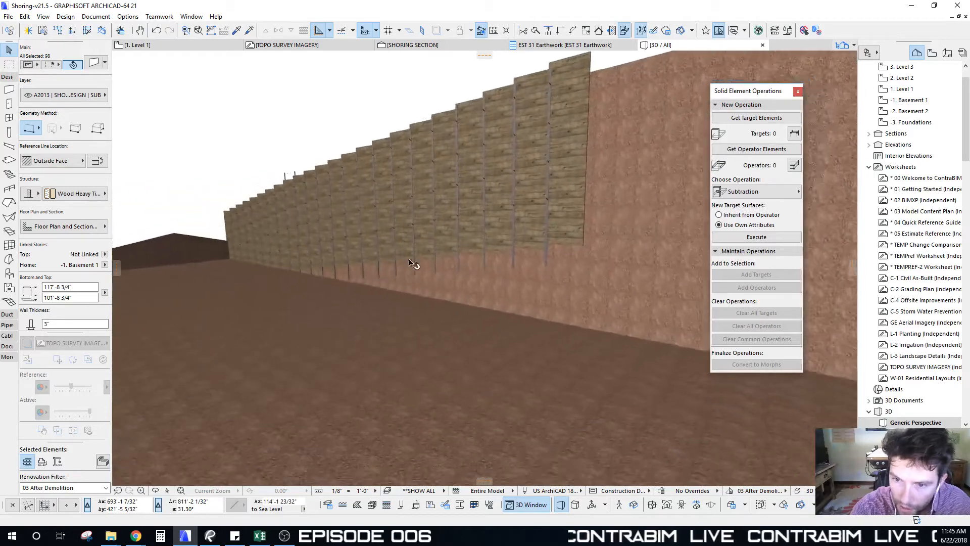
click(540, 273)
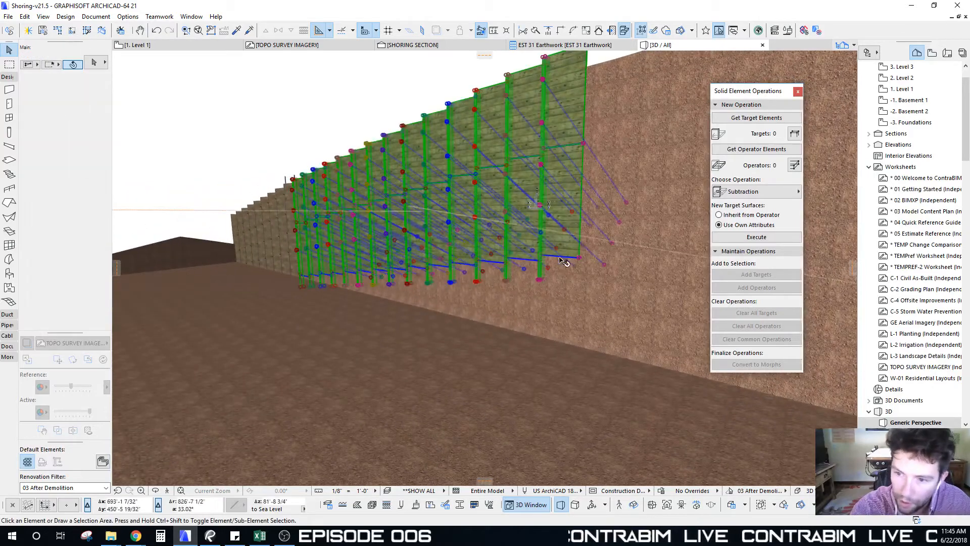
shift+click(506, 277)
shift+click(476, 278)
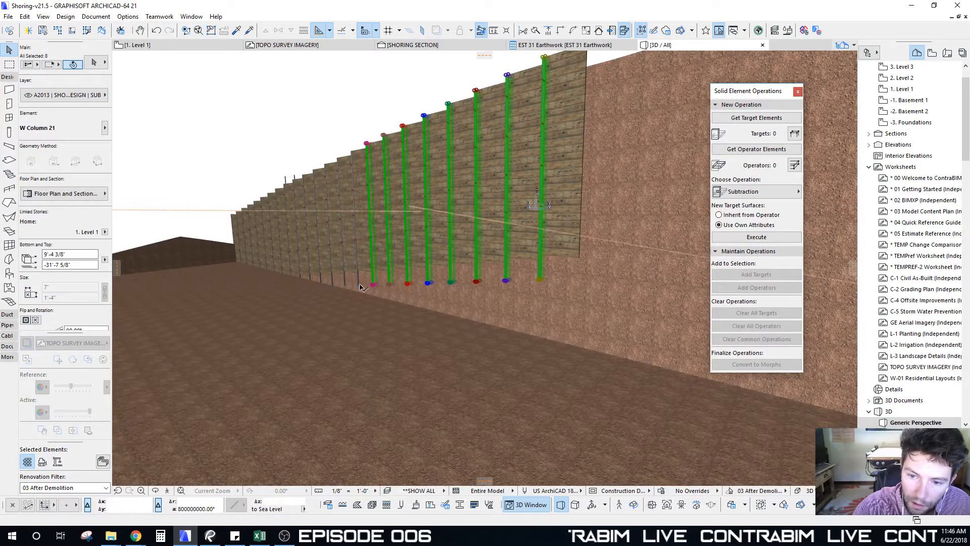
shift+middle_drag(346, 289, 505, 224)
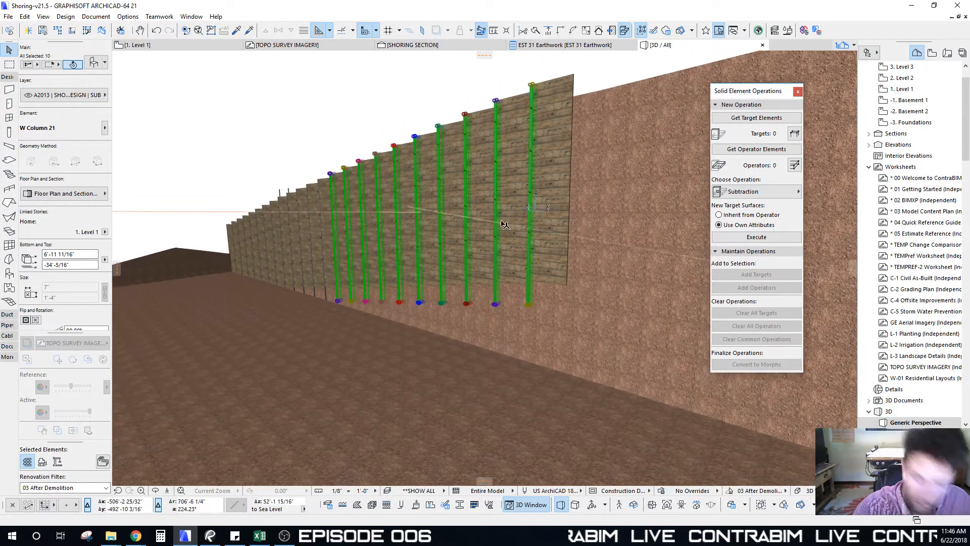
key(m)
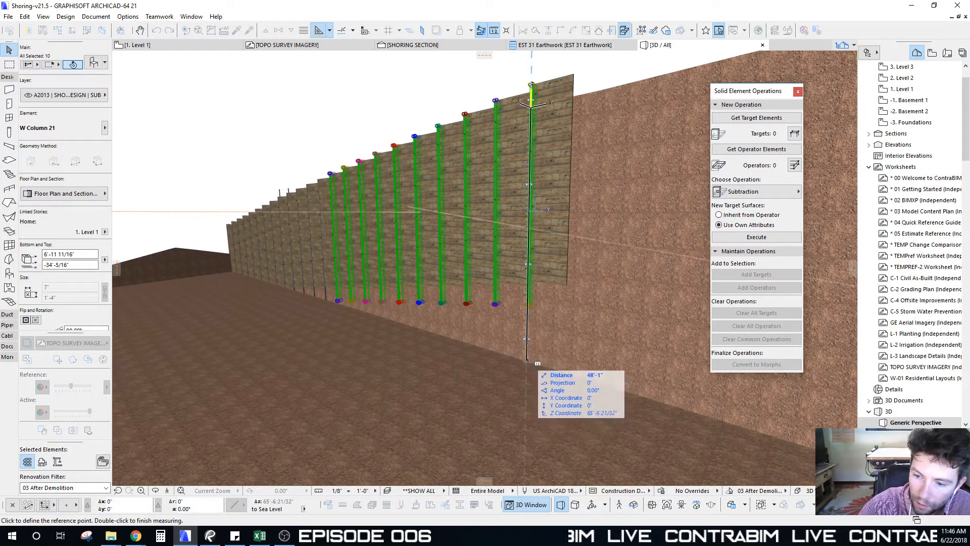
key(Escape)
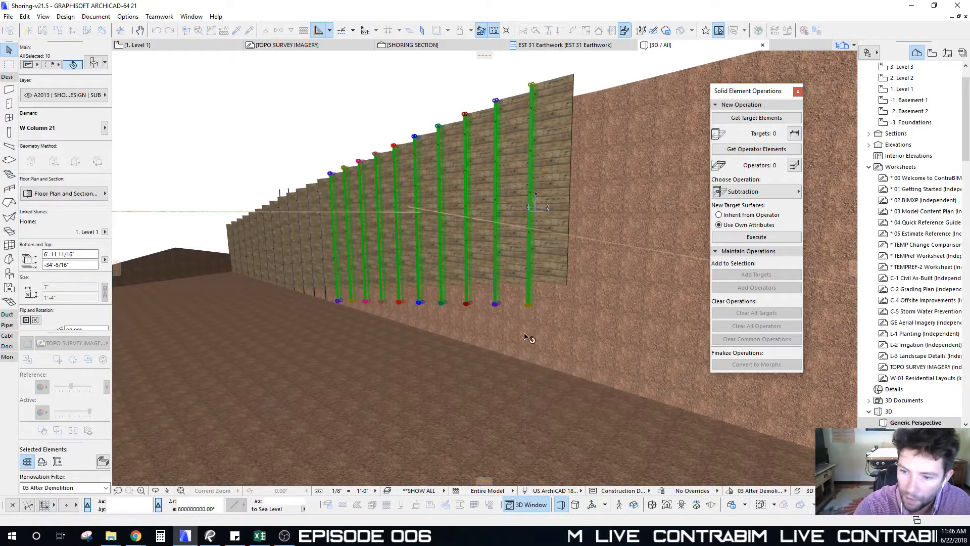
shift+middle_drag(440, 298, 584, 328)
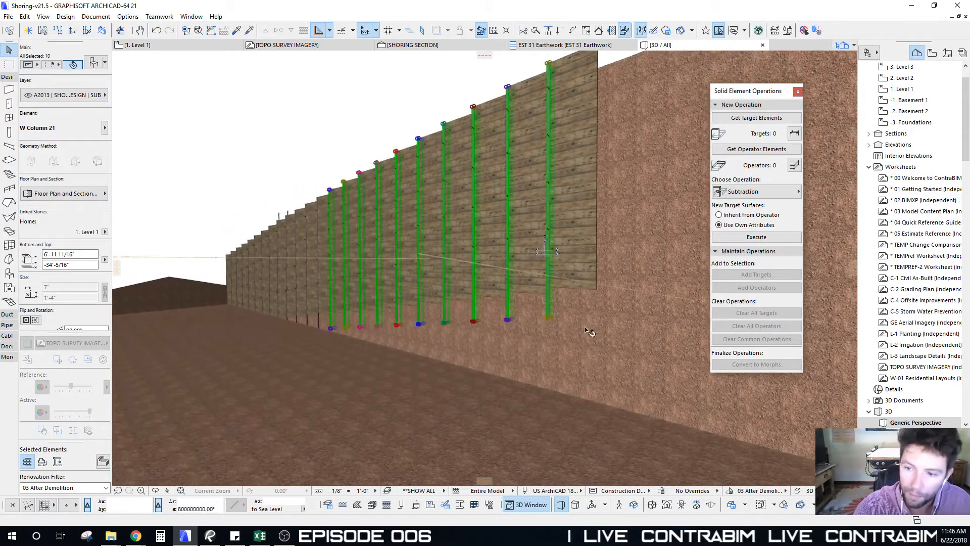
Stretch the end soldier pile's bottom down below grade, then select two more piles
click(551, 319)
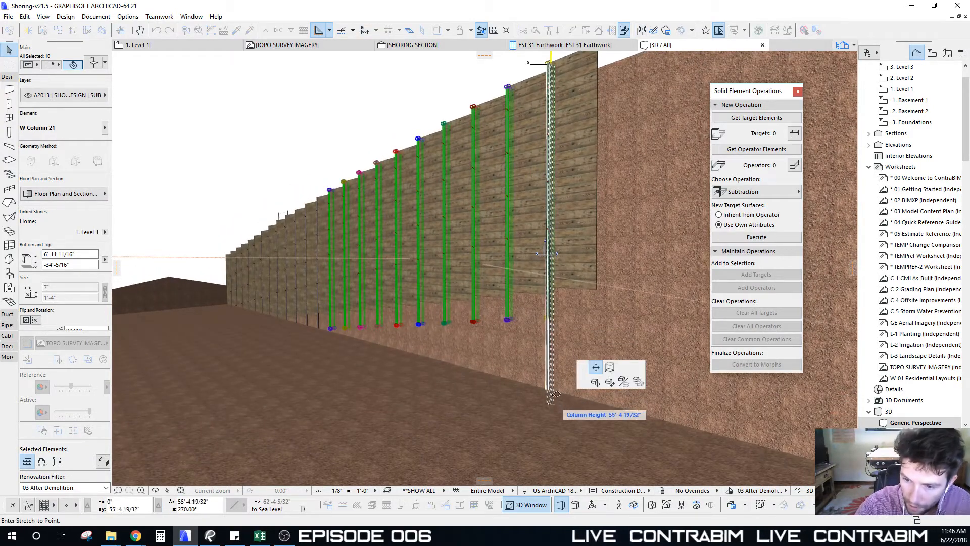
shift+middle_drag(556, 399, 511, 353)
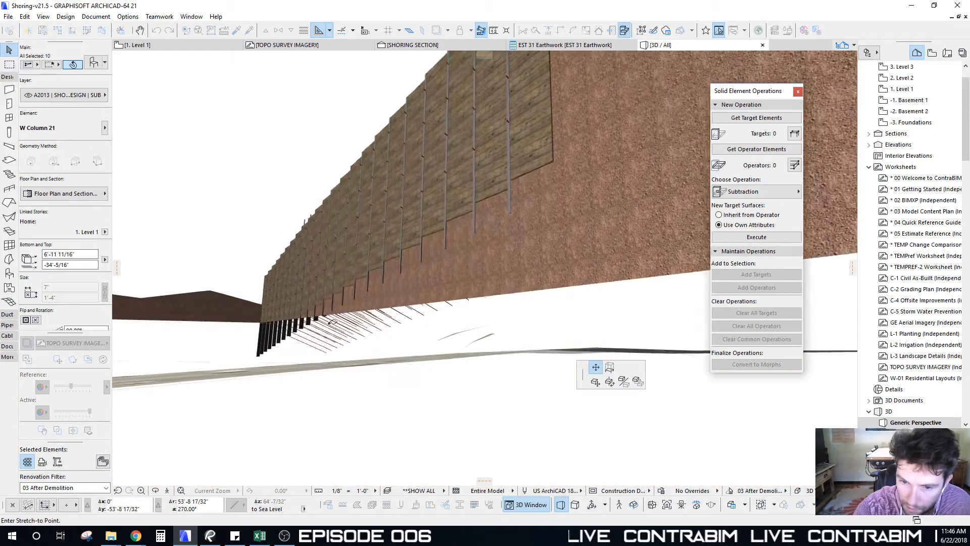
click(295, 333)
shift+middle_drag(405, 217, 423, 265)
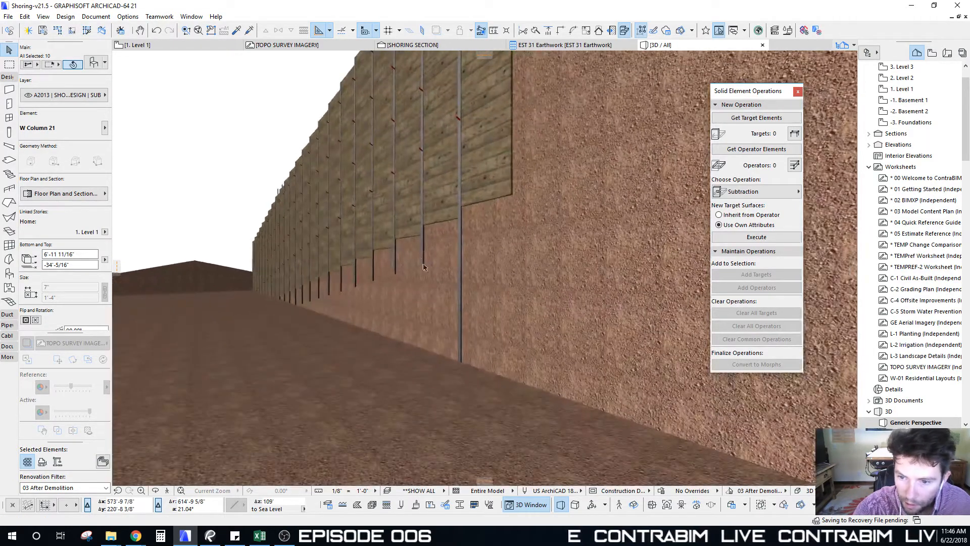
click(424, 266)
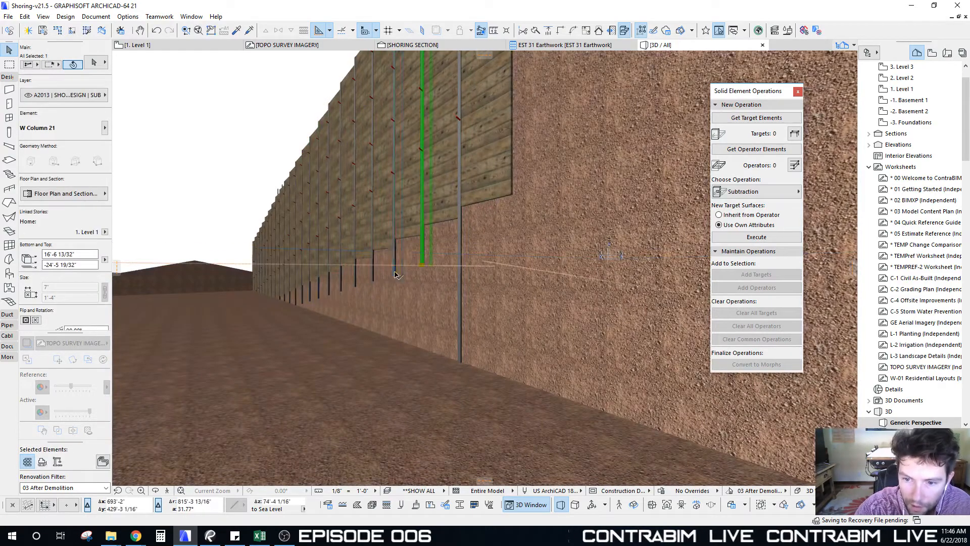
shift+click(356, 288)
shift+middle_drag(451, 285, 480, 303)
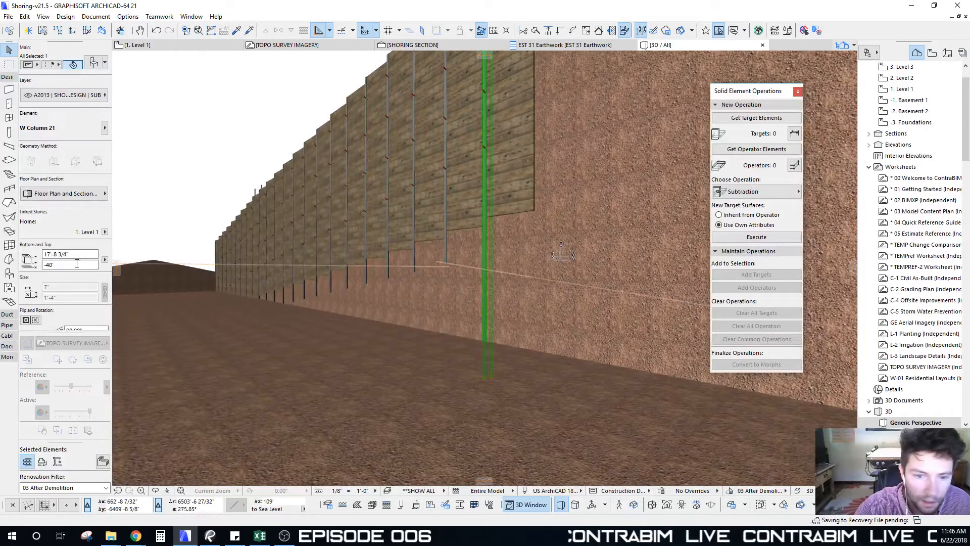
Check the columns' height reference level, select three piles, then undo the last change and deselect
click(104, 260)
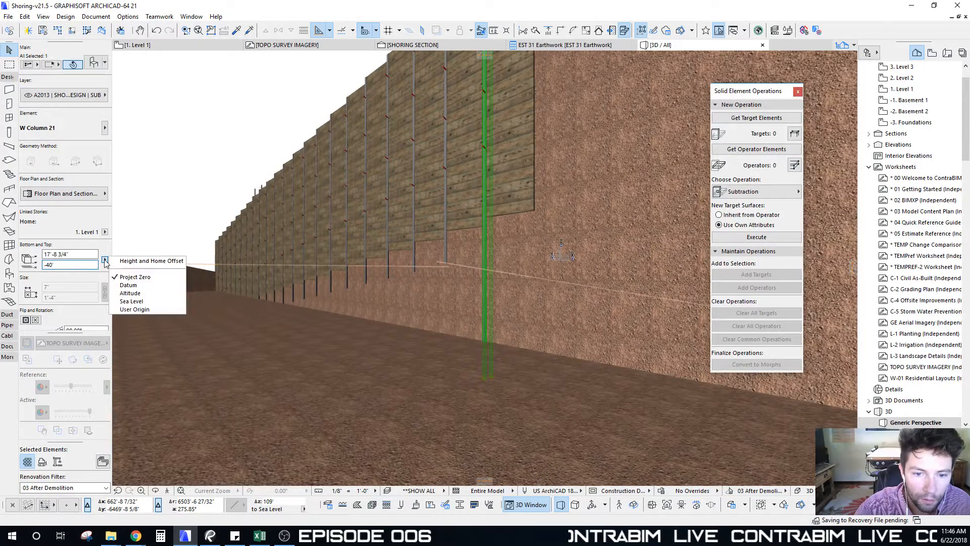
click(450, 258)
click(443, 265)
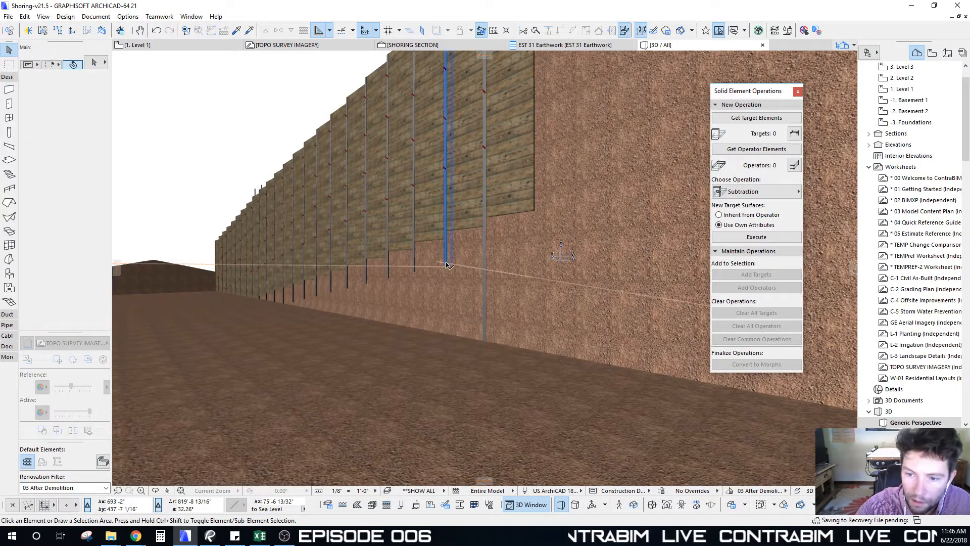
click(446, 264)
shift+click(415, 272)
shift+click(389, 271)
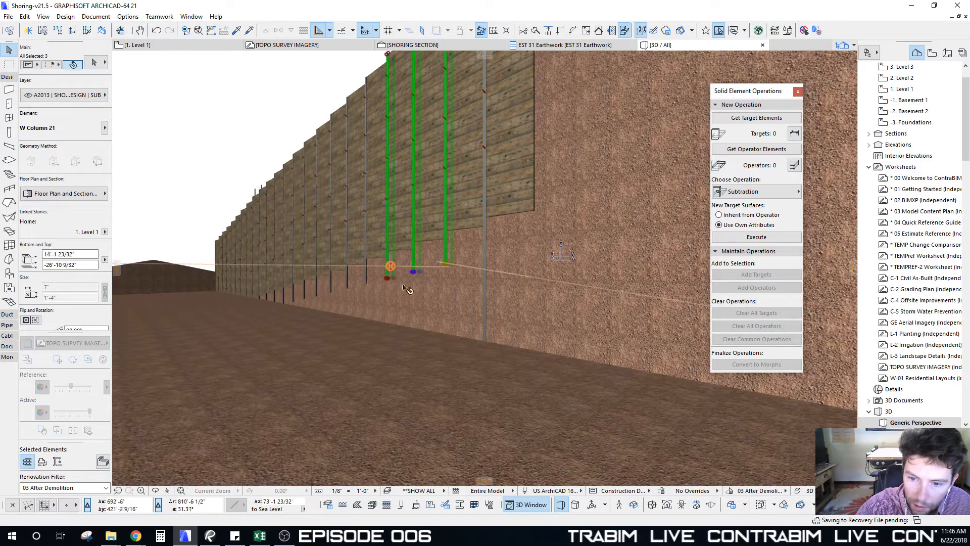
scroll(420, 286, up, 3)
shift+middle_drag(425, 280, 192, 271)
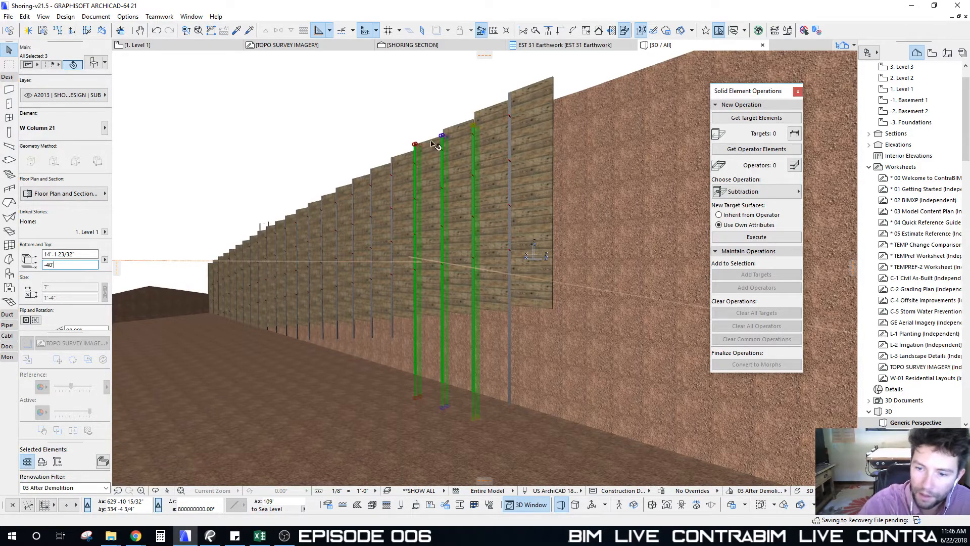
shift+middle_drag(431, 144, 423, 179)
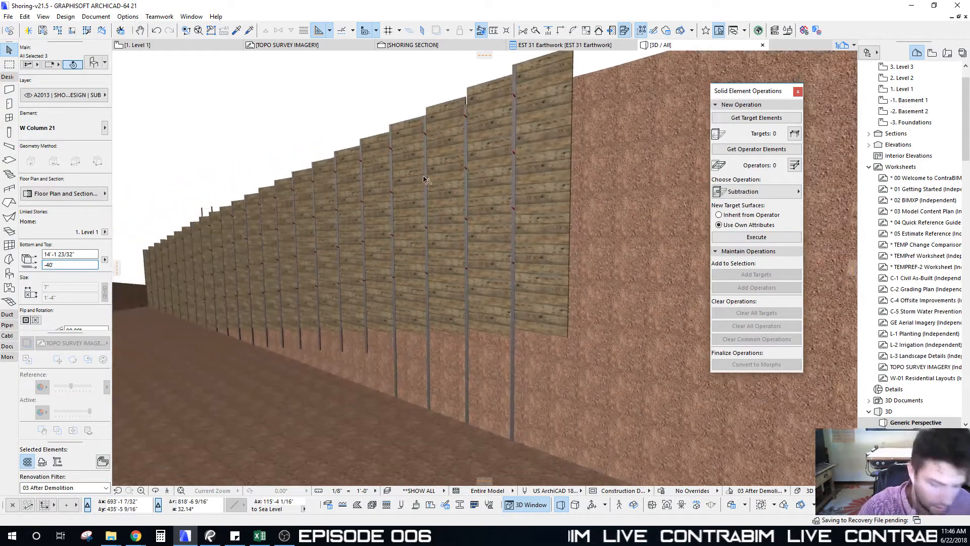
key(ctrl+z)
key(Escape)
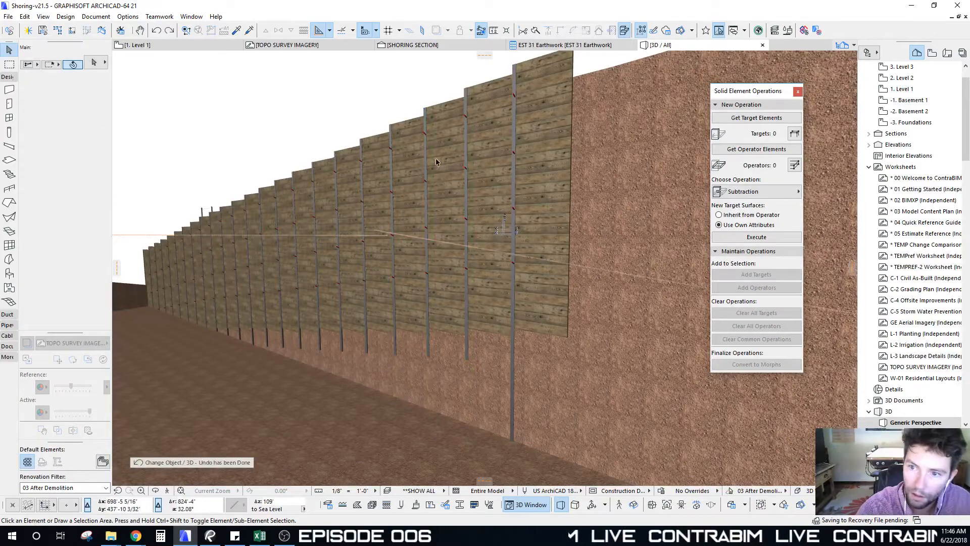
Stretch two soldier piles in the second gap down to about -40'
click(467, 350)
click(467, 393)
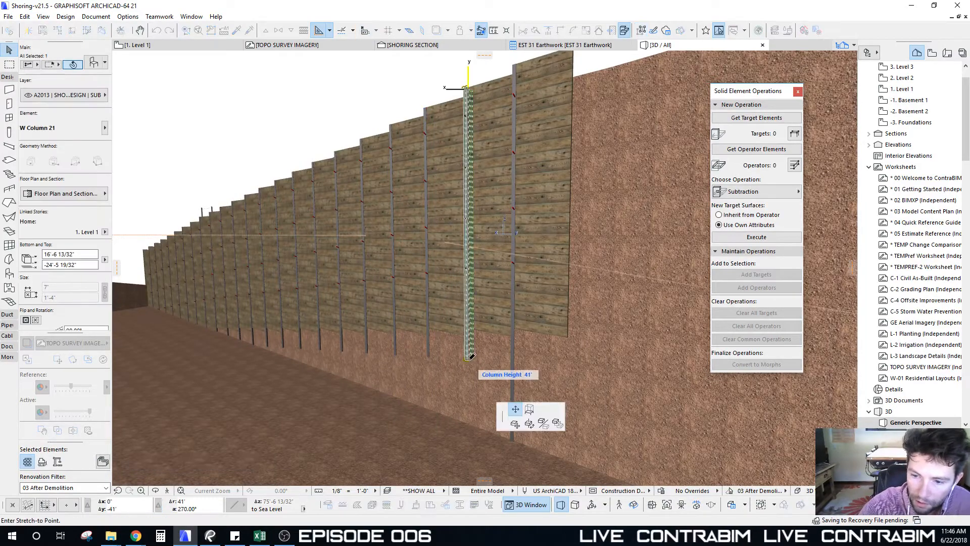
click(529, 414)
shift+middle_drag(431, 367, 448, 335)
click(448, 362)
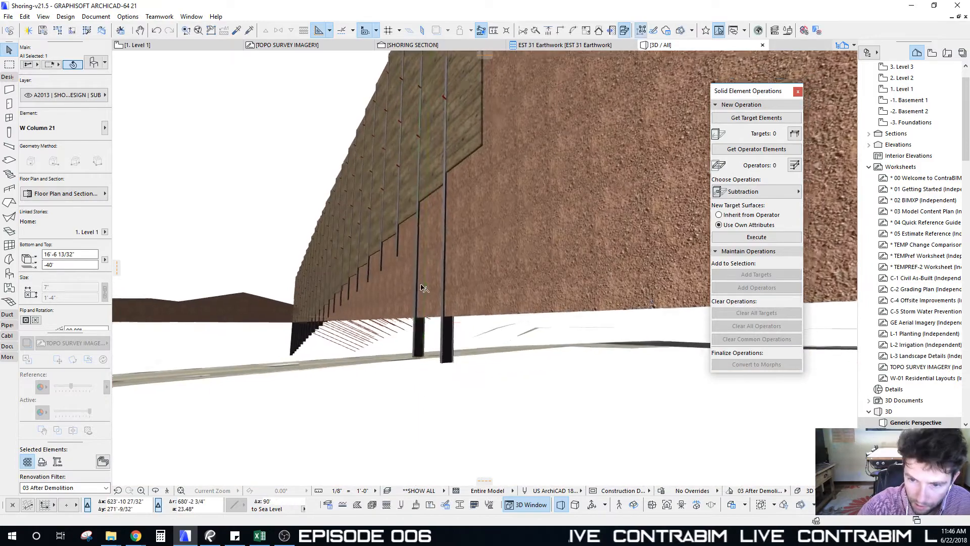
shift+middle_drag(425, 289, 394, 245)
click(389, 261)
click(389, 261)
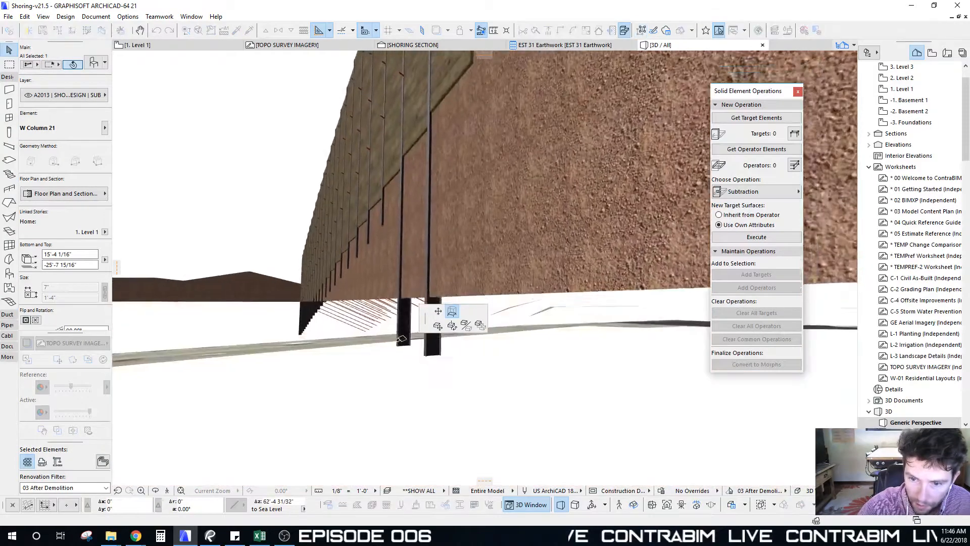
click(401, 342)
Stretch the next two columns' bottoms down below grade to about -40'
mouse_move(400, 343)
shift+middle_down()
mouse_move(391, 251)
mouse_move(396, 349)
shift+middle_up()
click(385, 249)
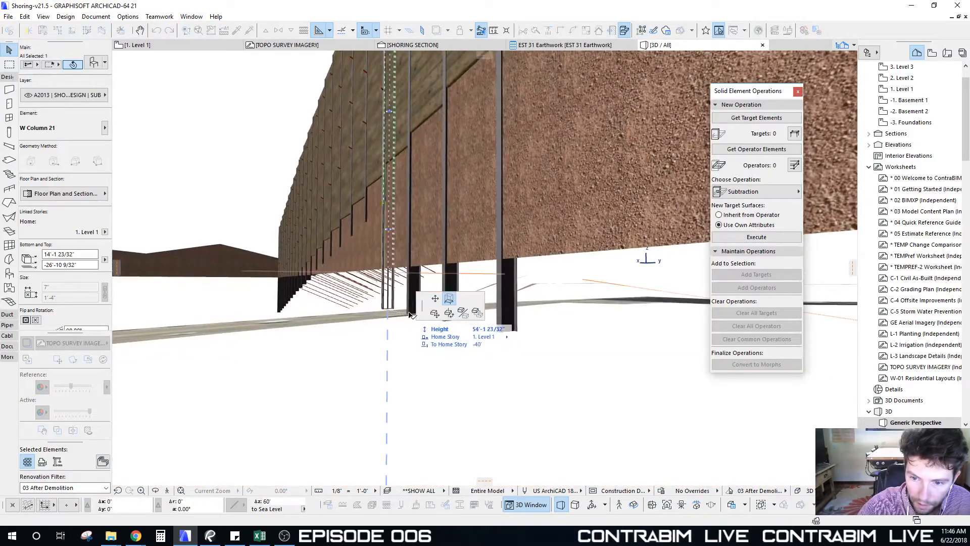
click(408, 314)
shift+middle_drag(350, 253, 578, 252)
click(396, 244)
click(366, 299)
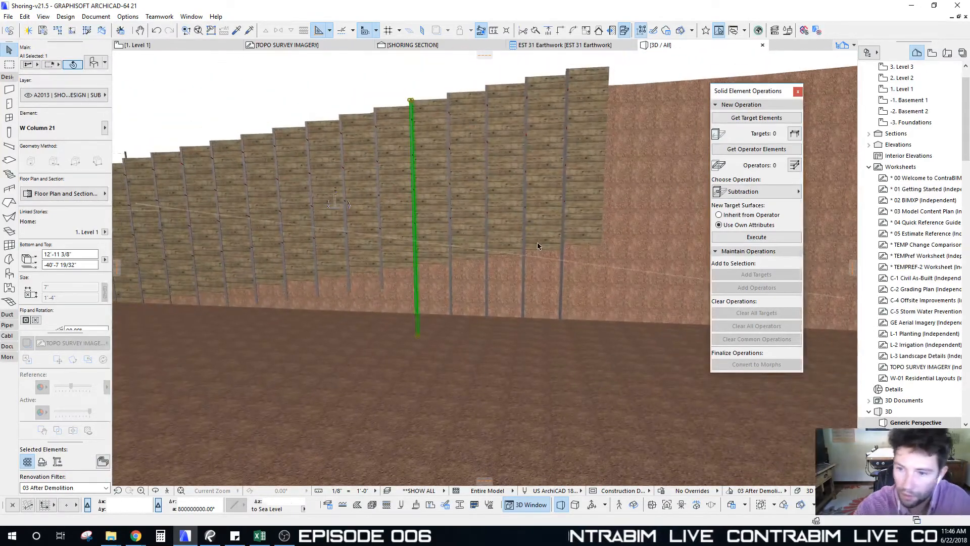
Select five neighbouring columns and stretch their bottoms to -44'-5 1/2"
click(382, 292)
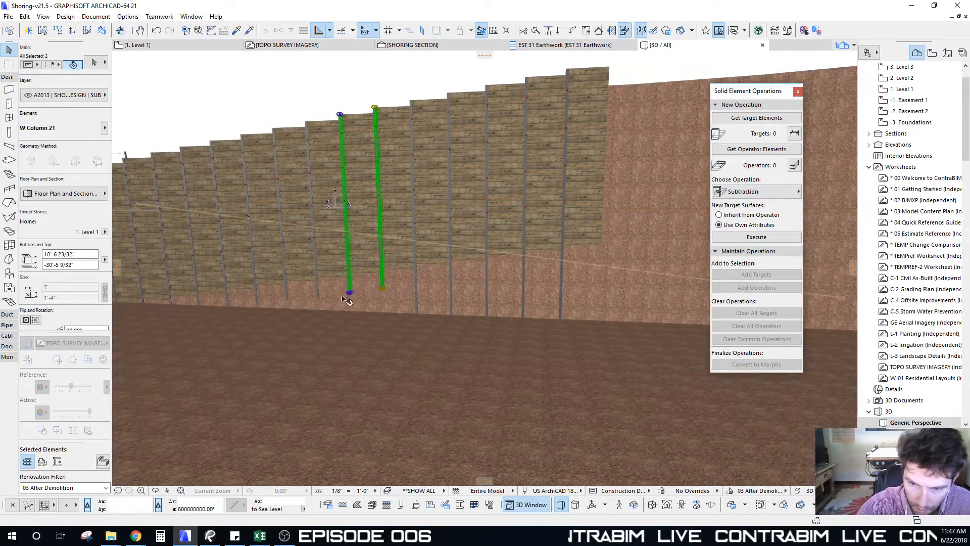
shift+click(317, 295)
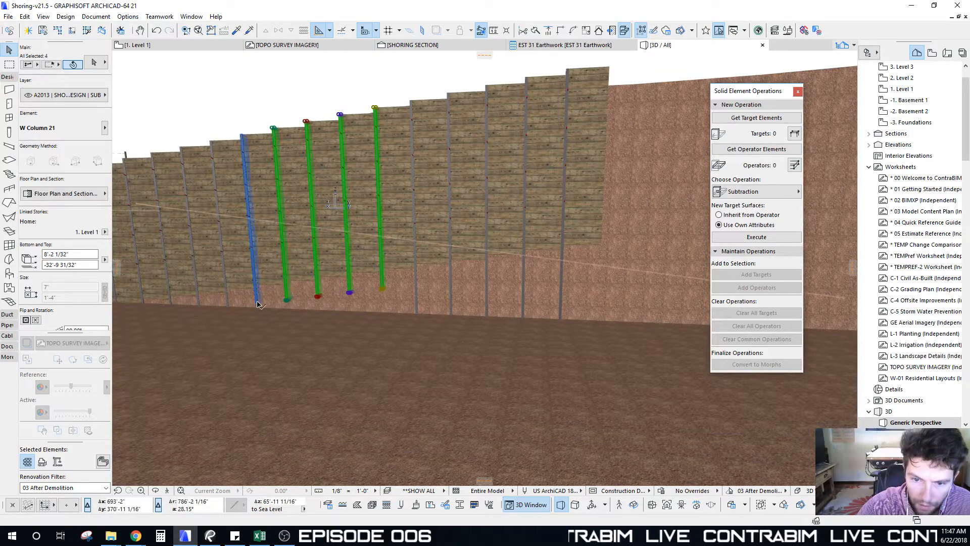
shift+click(257, 302)
click(383, 291)
shift+middle_drag(390, 319, 395, 297)
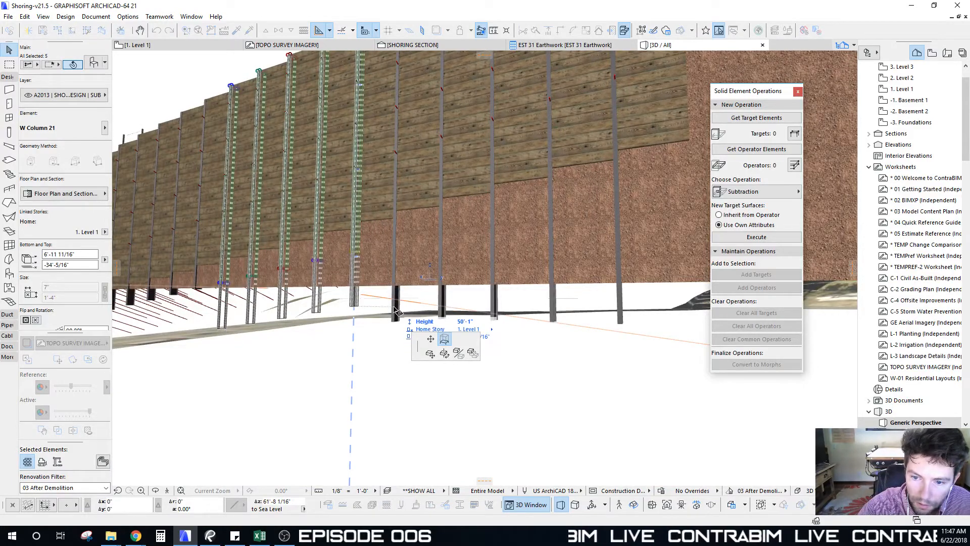
click(396, 318)
shift+middle_drag(395, 318, 383, 314)
key(Escape)
Select the next four soldier pile columns along the wall
click(276, 328)
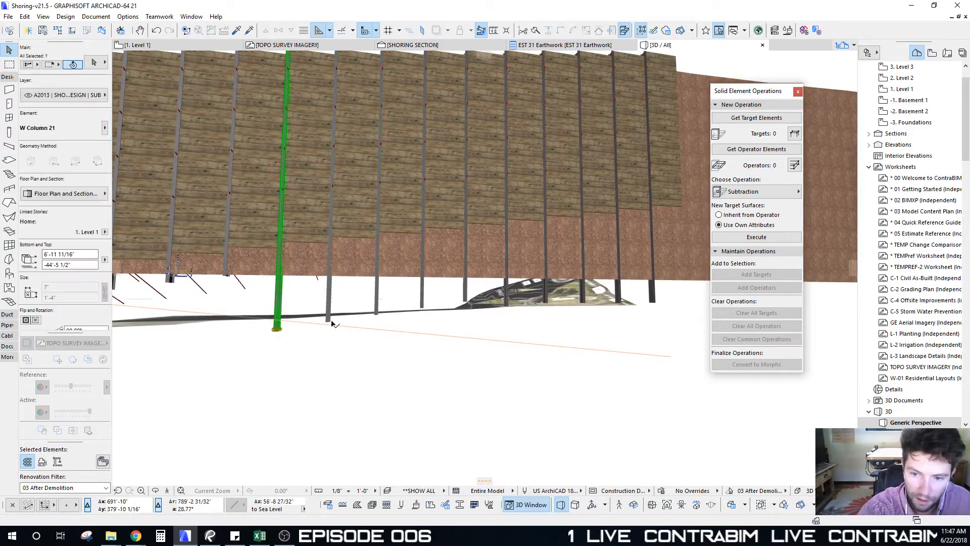
shift+click(329, 322)
shift+click(377, 314)
shift+click(421, 310)
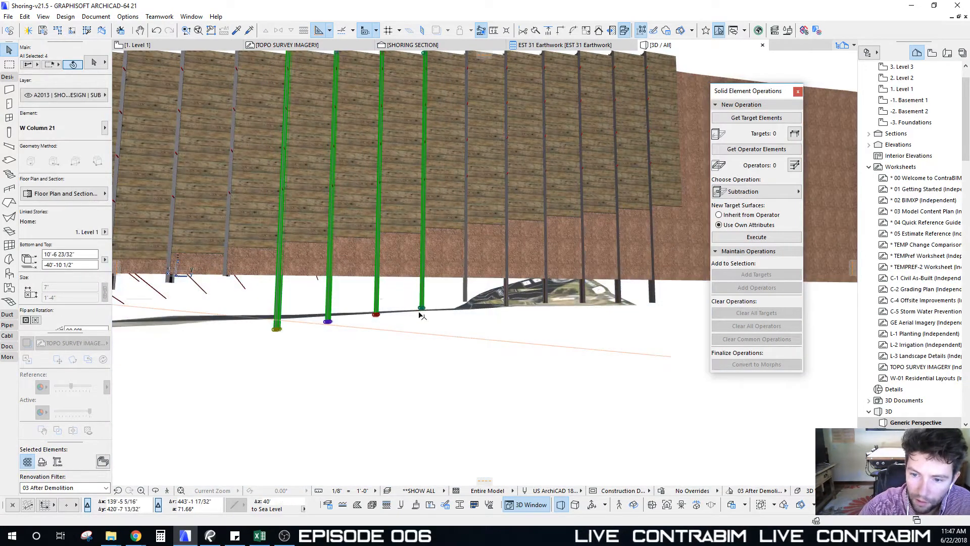
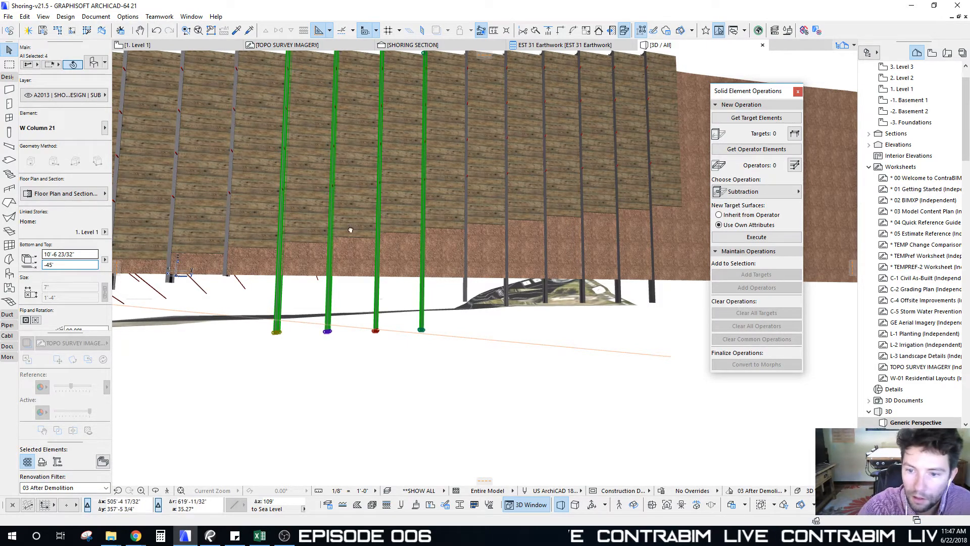
Undo the last soldier-column stretch and select a wood lagging wall panel
shift+middle_drag(350, 230, 343, 296)
key(ctrl+z)
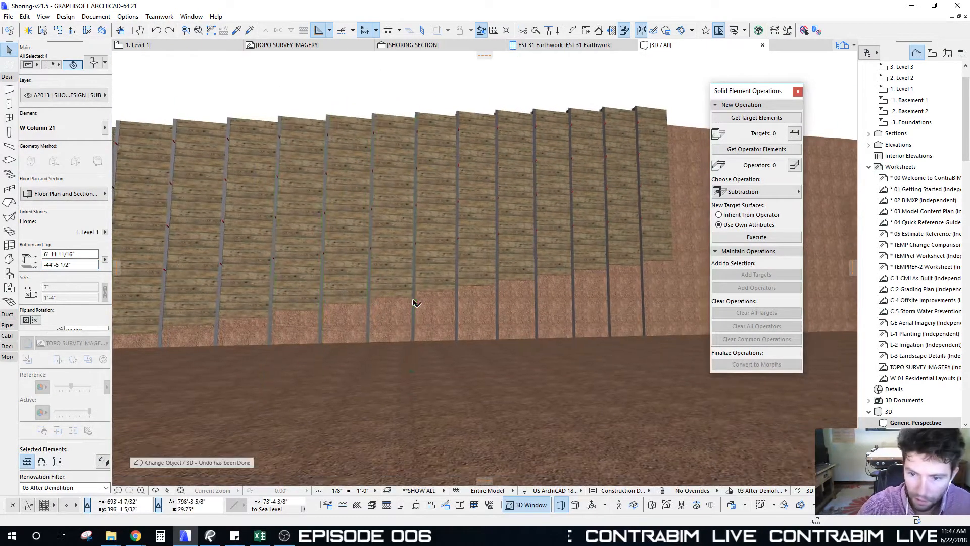
shift+middle_drag(414, 302, 463, 290)
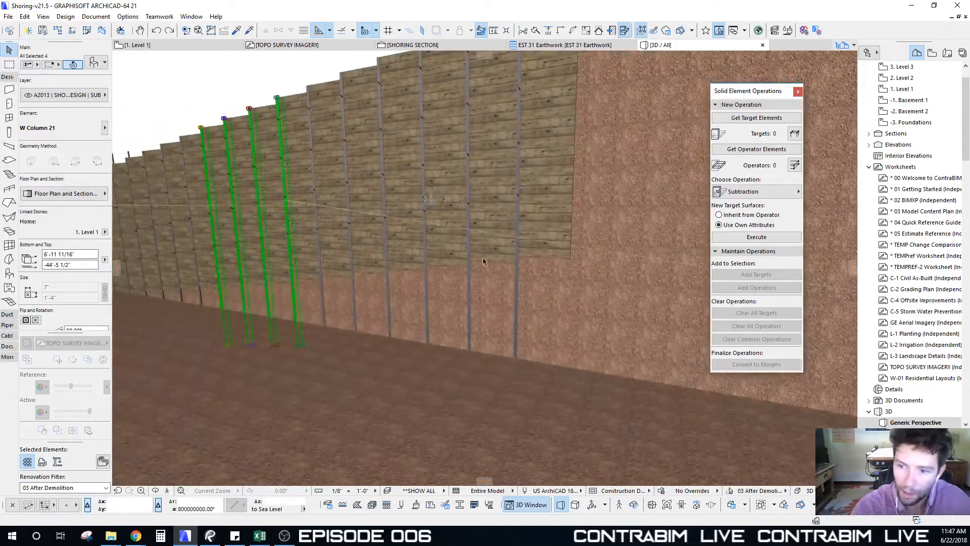
key(Escape)
click(498, 254)
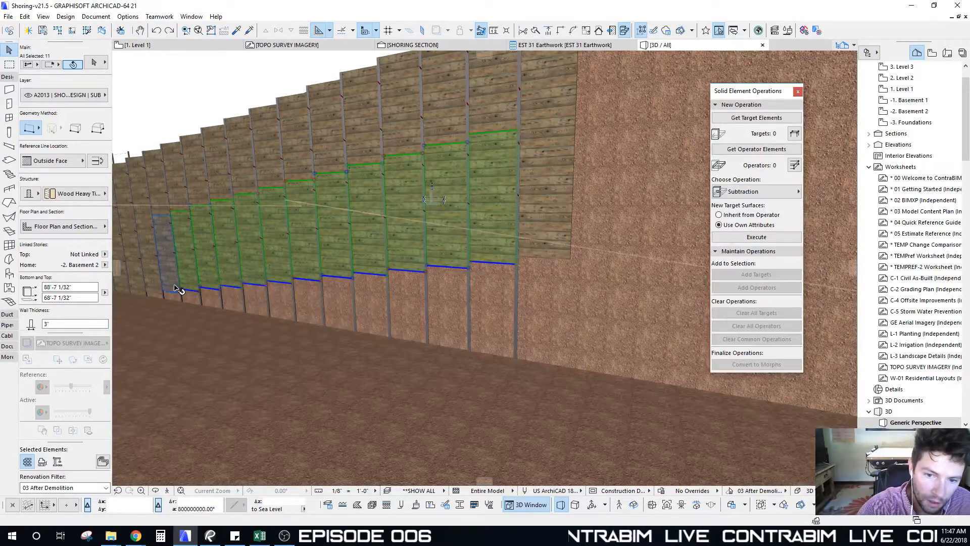
Measure the selected lagging panels' elevations from Project Zero in the Info Box
shift+middle_drag(469, 268, 538, 237)
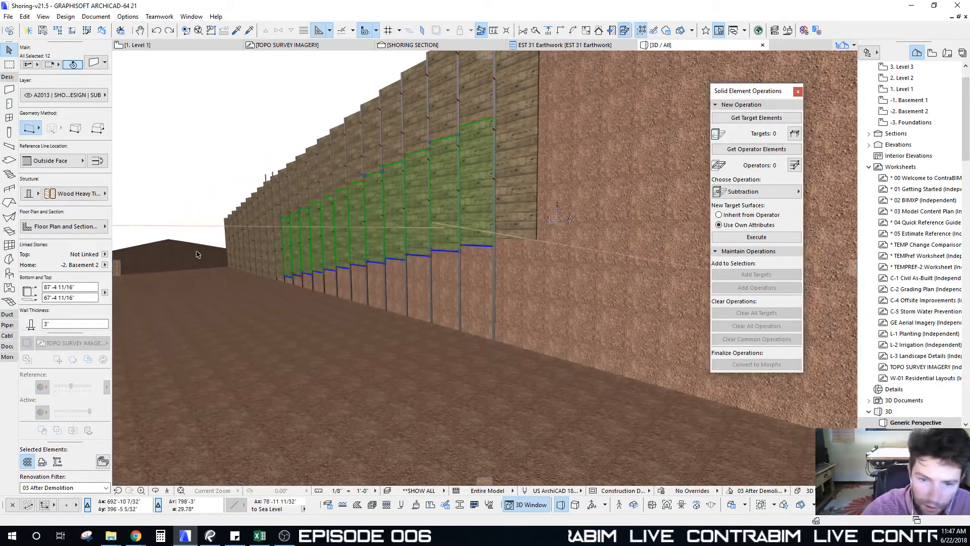
click(105, 293)
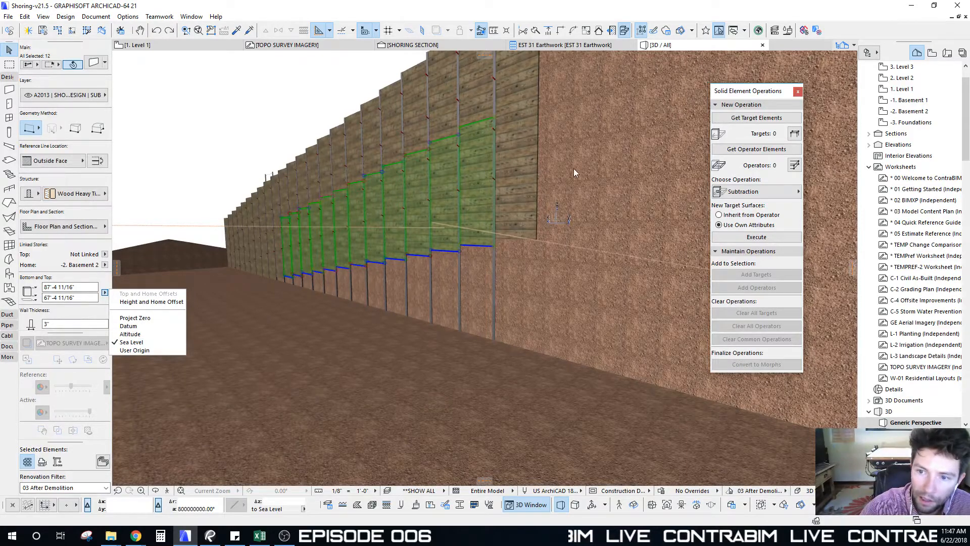
shift+middle_drag(299, 155, 329, 193)
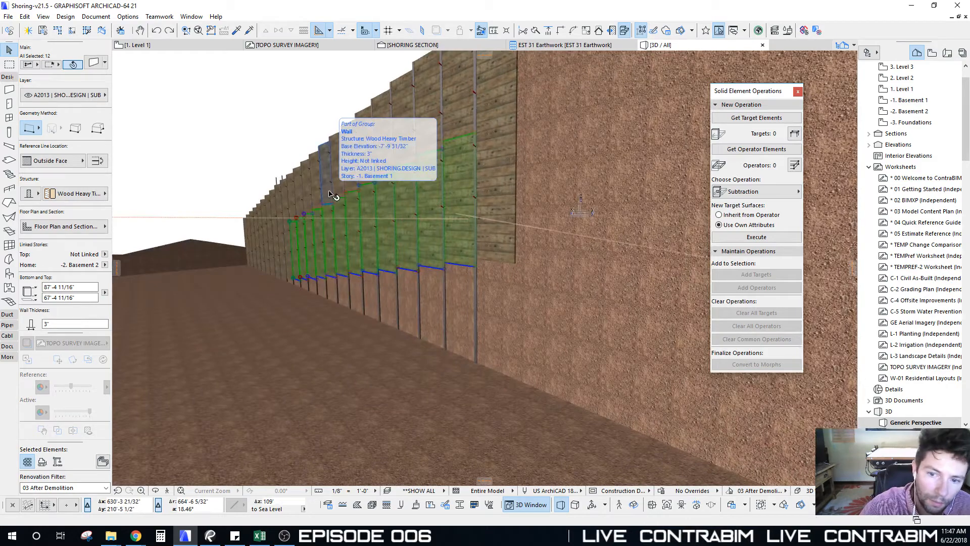
shift+middle_drag(298, 240, 298, 263)
click(104, 293)
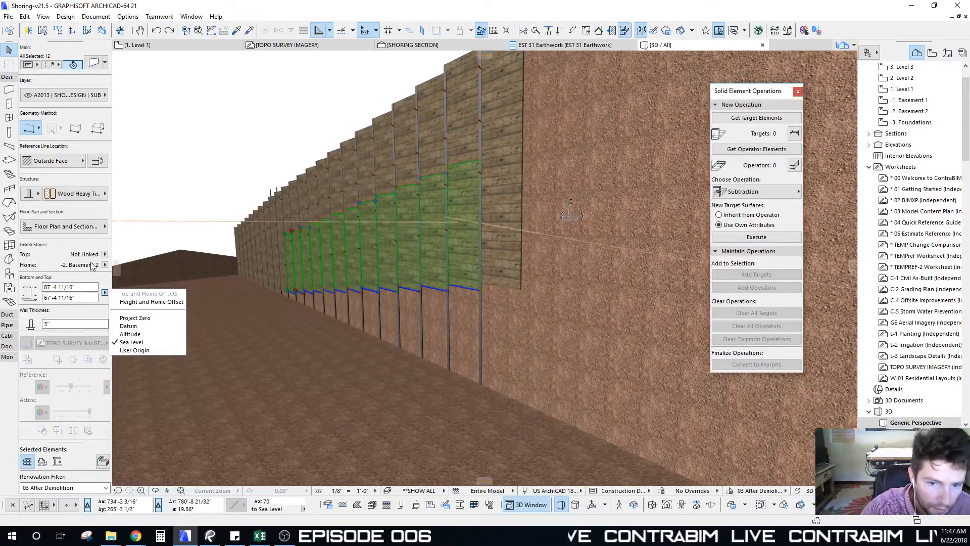
click(131, 319)
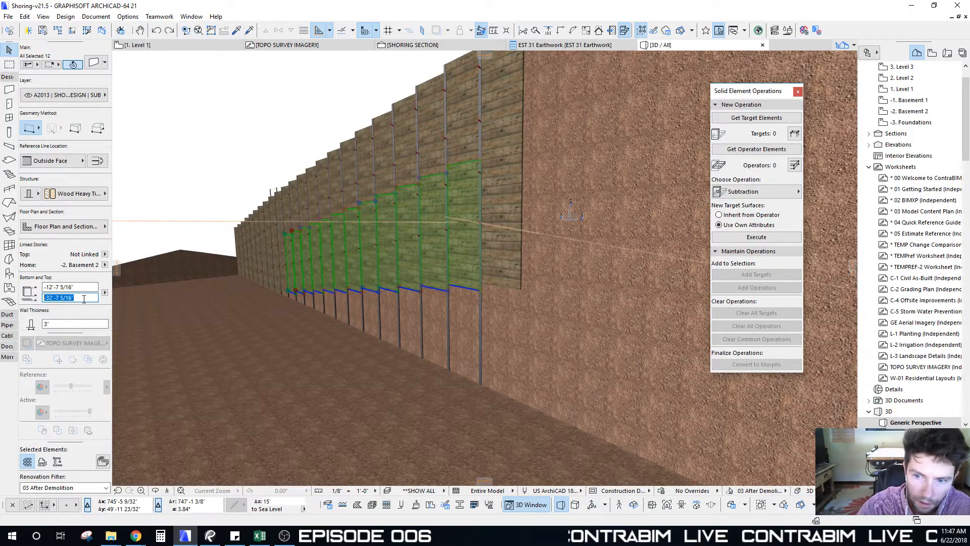
click(105, 265)
click(103, 281)
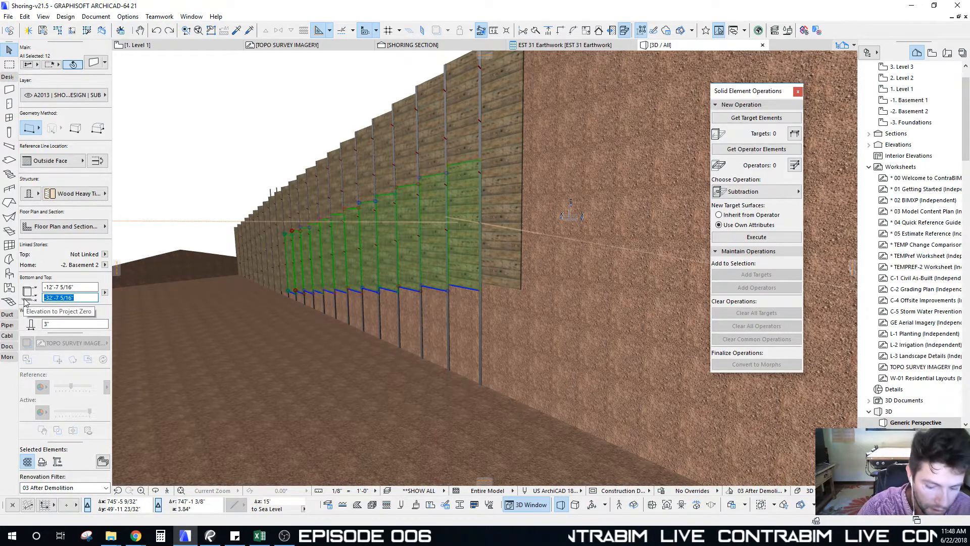
Set the panel tops to 15' and shorten them to the 0' bottom elevation
key(Return)
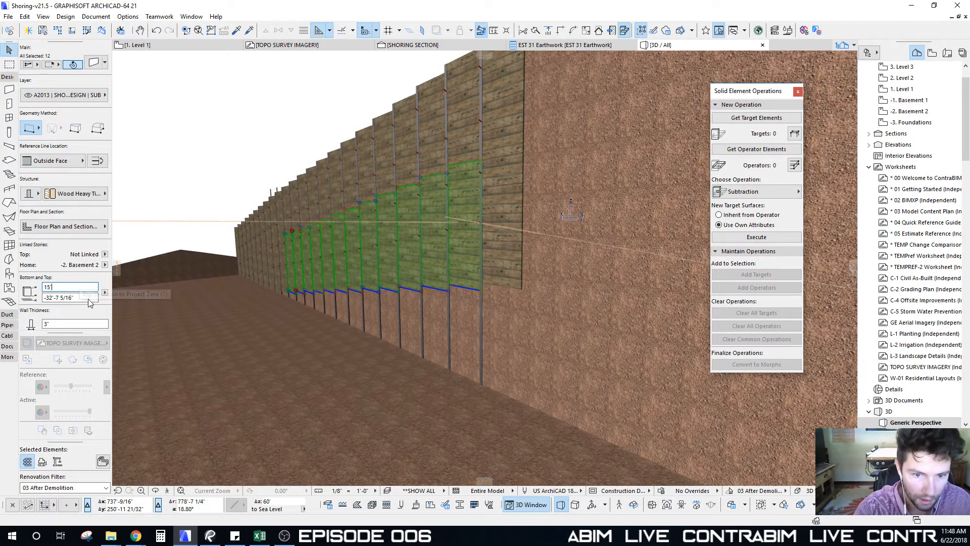
click(88, 298)
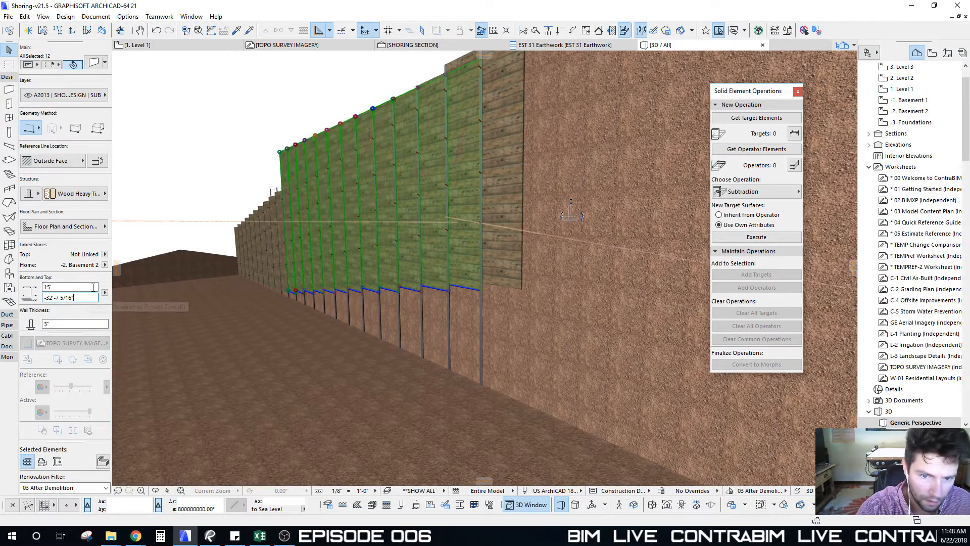
click(105, 265)
click(92, 288)
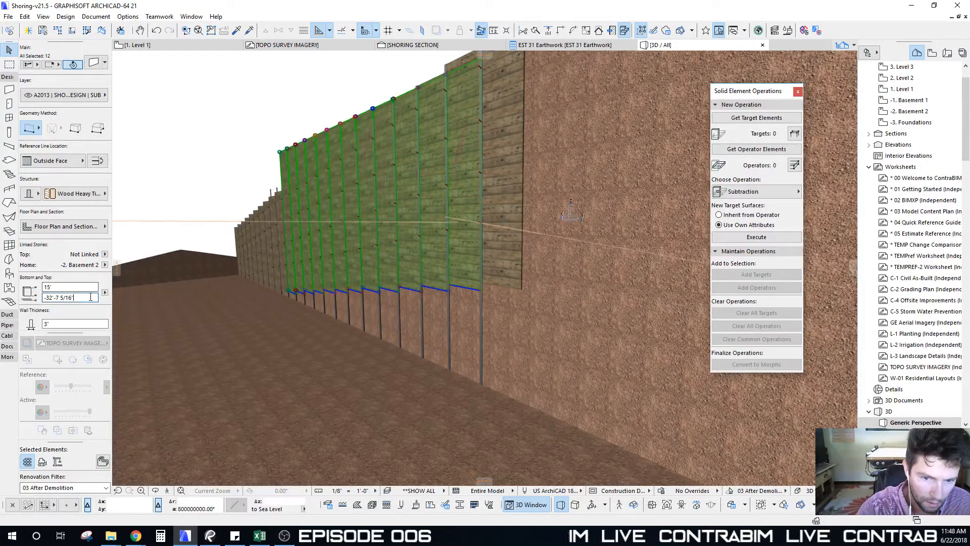
middle_drag(456, 317, 455, 330)
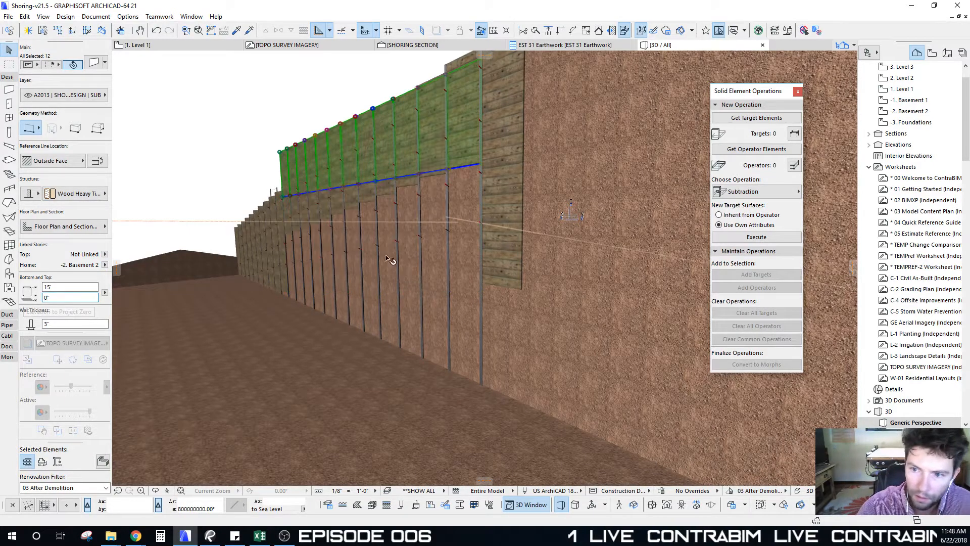
Move the panels down into a lower tier spanning about -15' to -30'
key(ctrl+d)
click(480, 179)
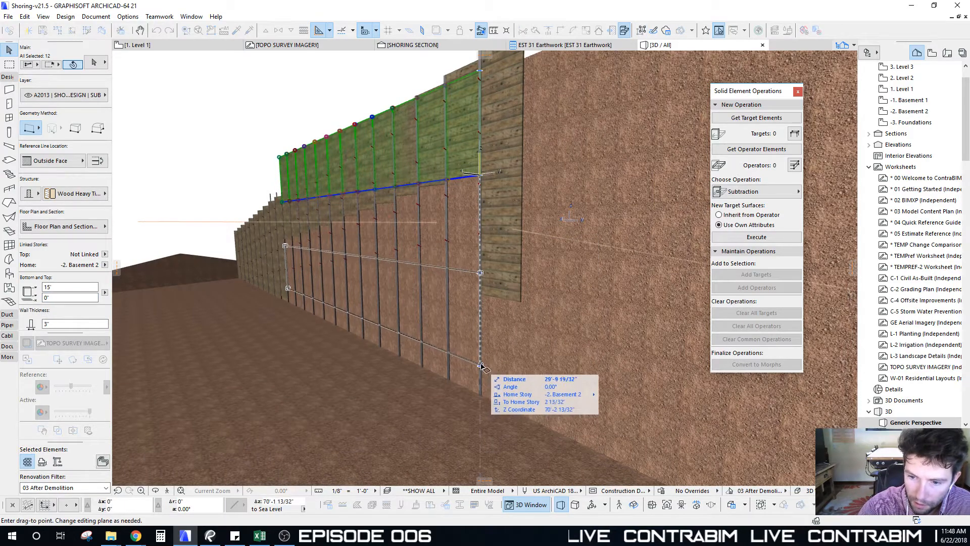
click(480, 365)
shift+middle_drag(464, 342, 408, 285)
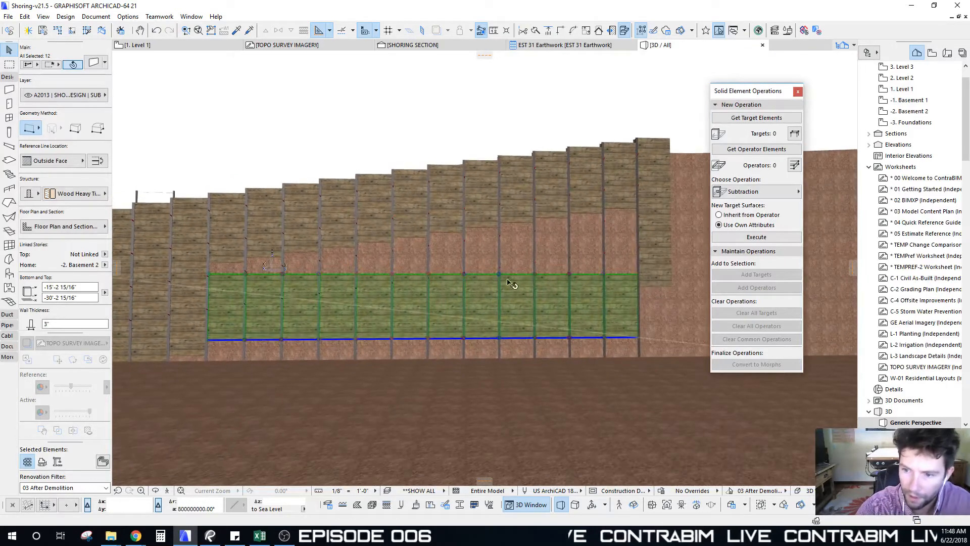
shift+middle_drag(578, 299, 512, 283)
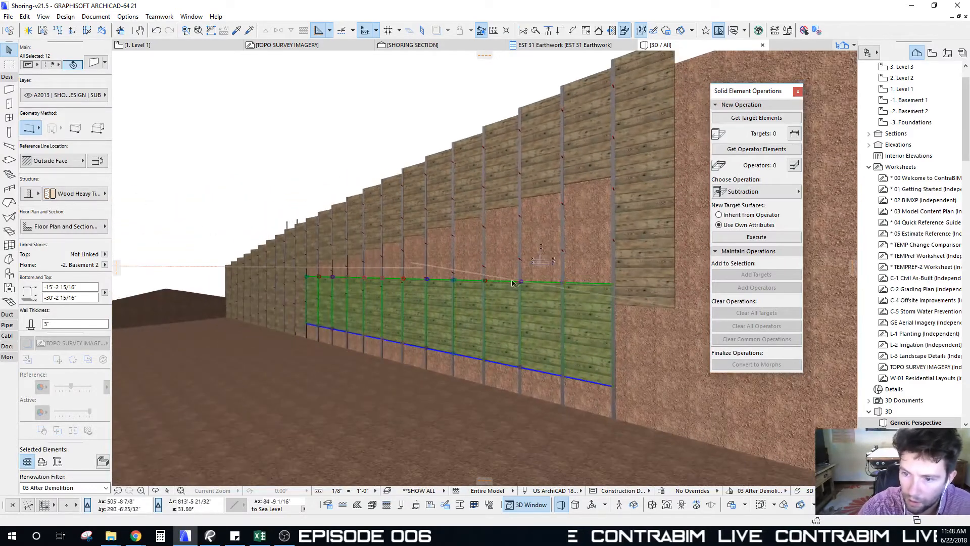
click(105, 265)
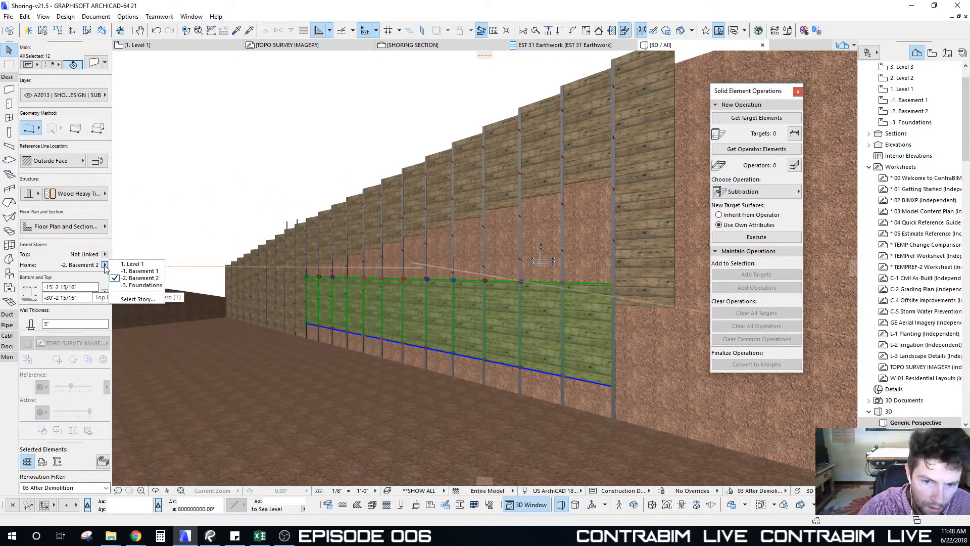
click(105, 266)
Link the selected walls' tops to Level 1 with a -5' offset in Wall Selection Settings
key(ctrl+t)
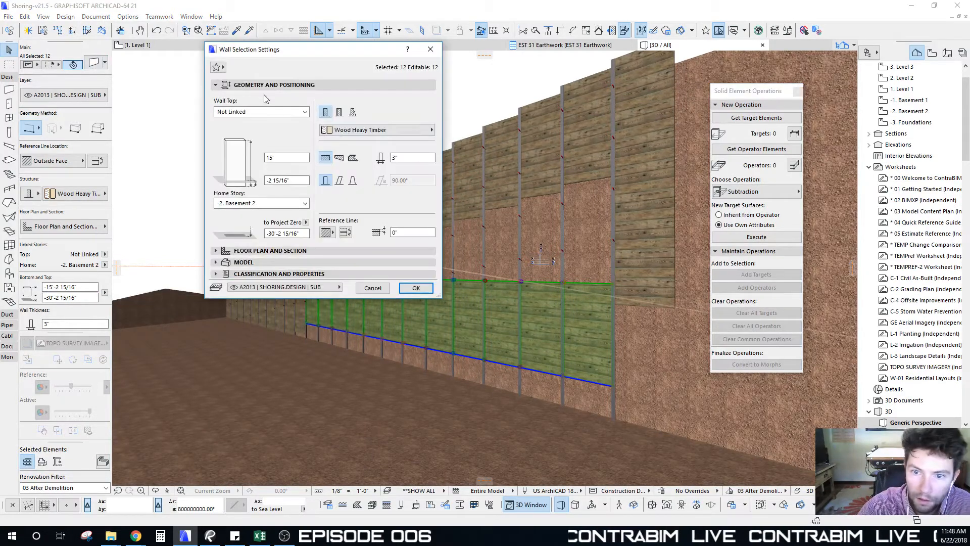
click(303, 136)
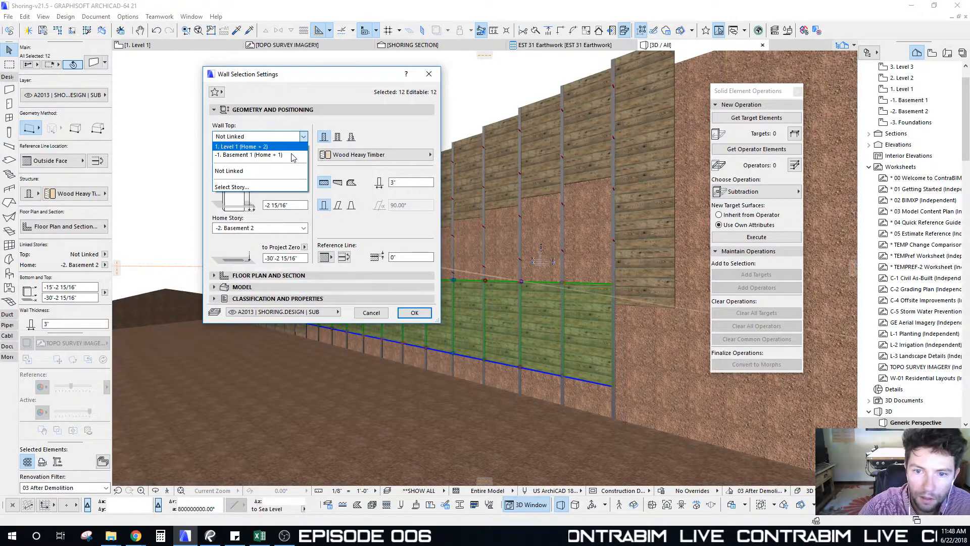
click(264, 147)
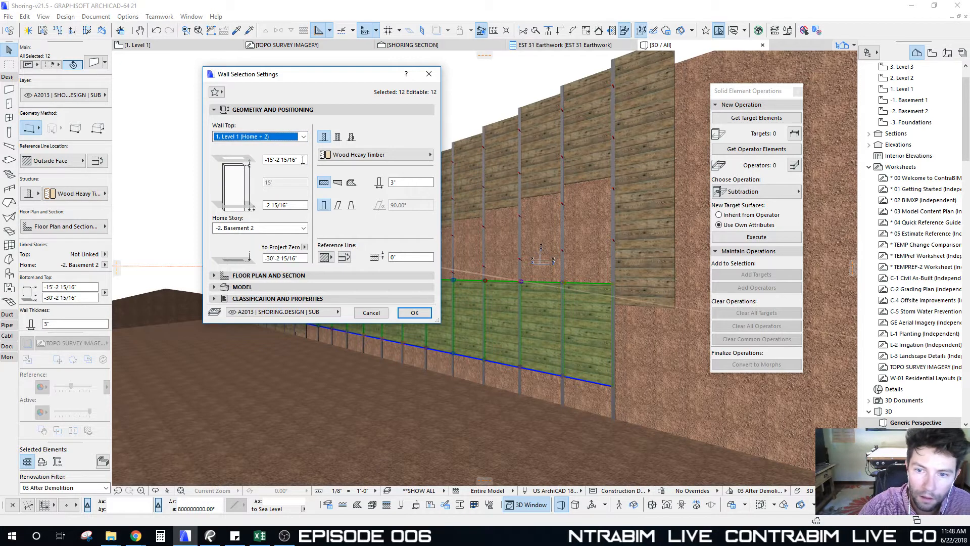
click(302, 160)
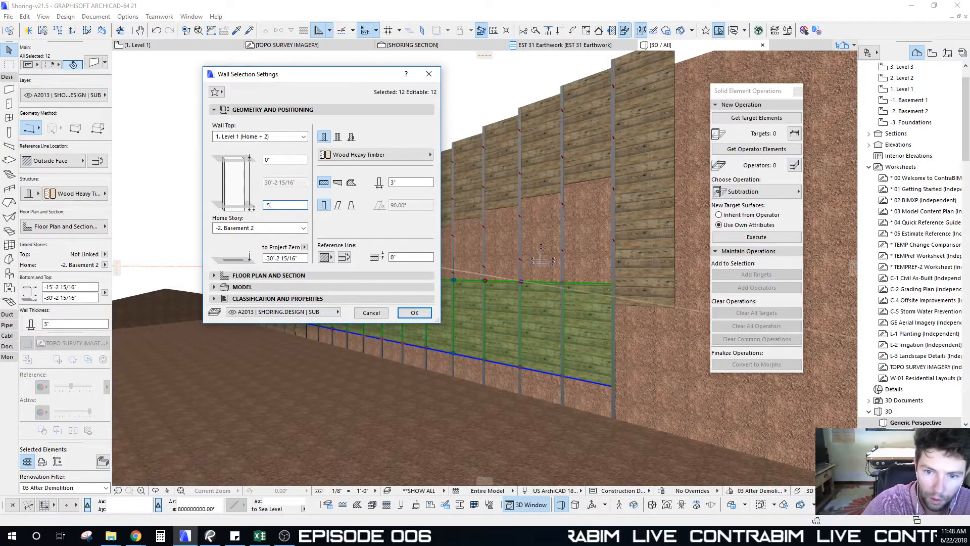
key(Tab)
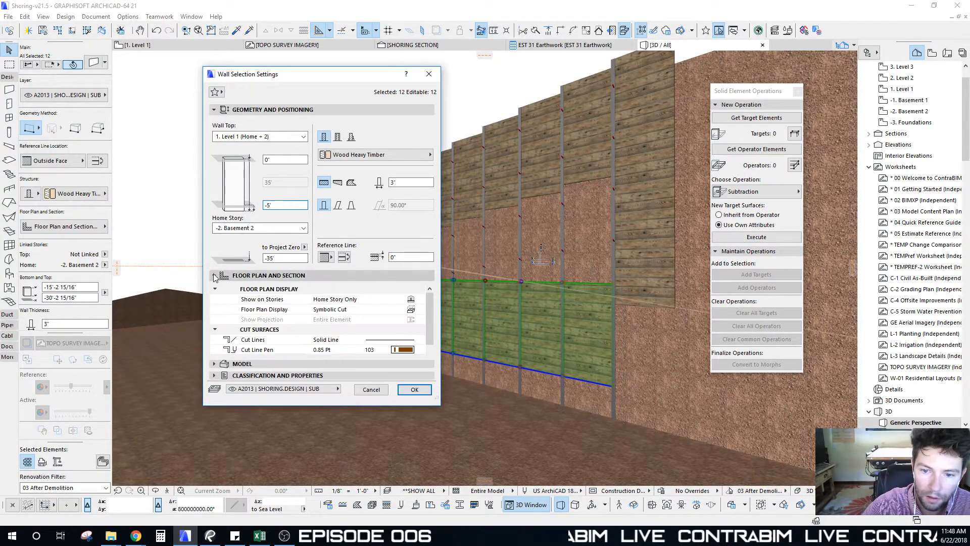
click(300, 275)
click(413, 416)
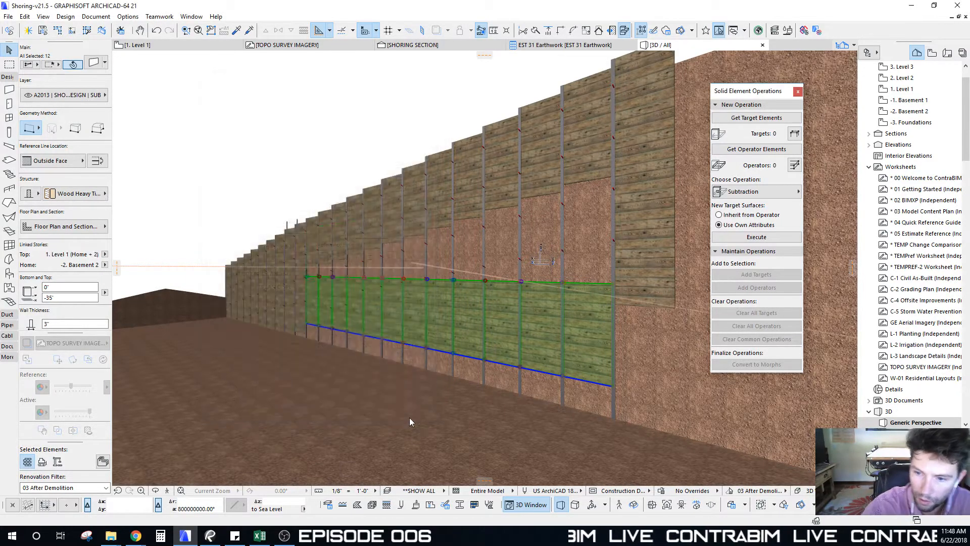
Relink the wall tops to Basement 1 in the Info Box
shift+middle_drag(489, 303, 455, 311)
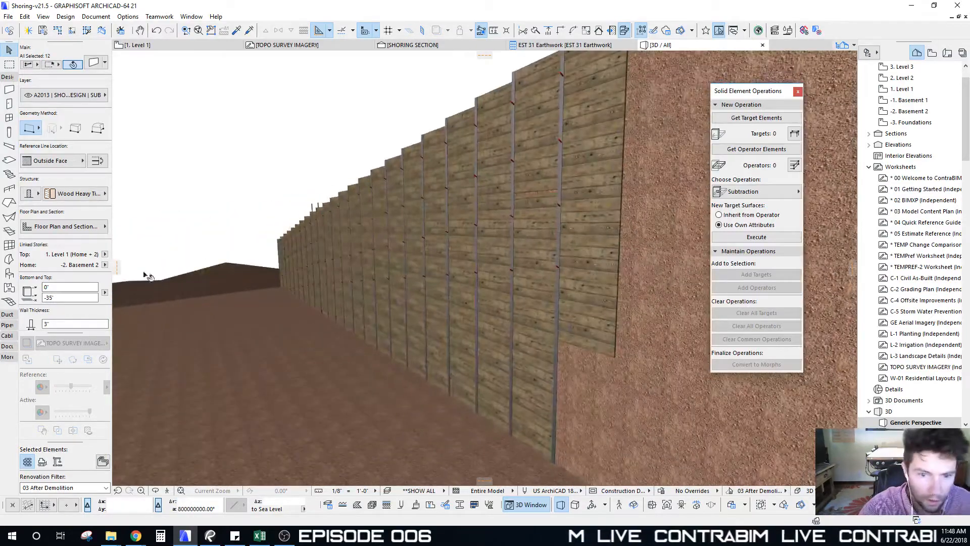
click(105, 254)
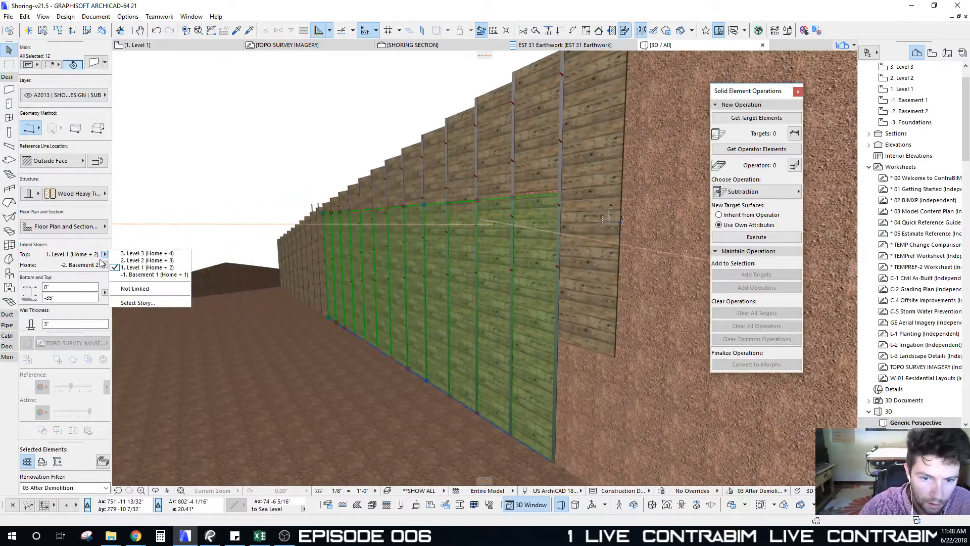
click(135, 274)
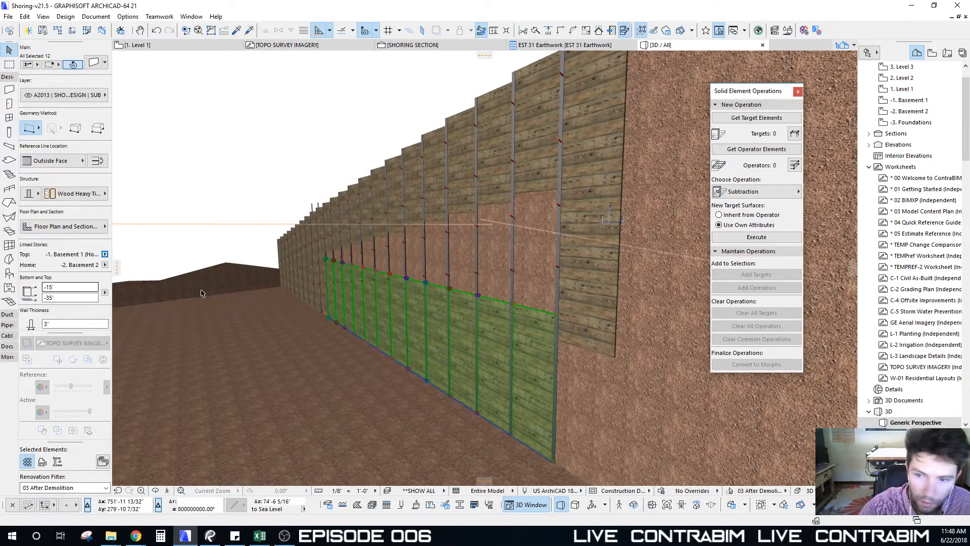
shift+middle_drag(201, 293, 487, 268)
key(Escape)
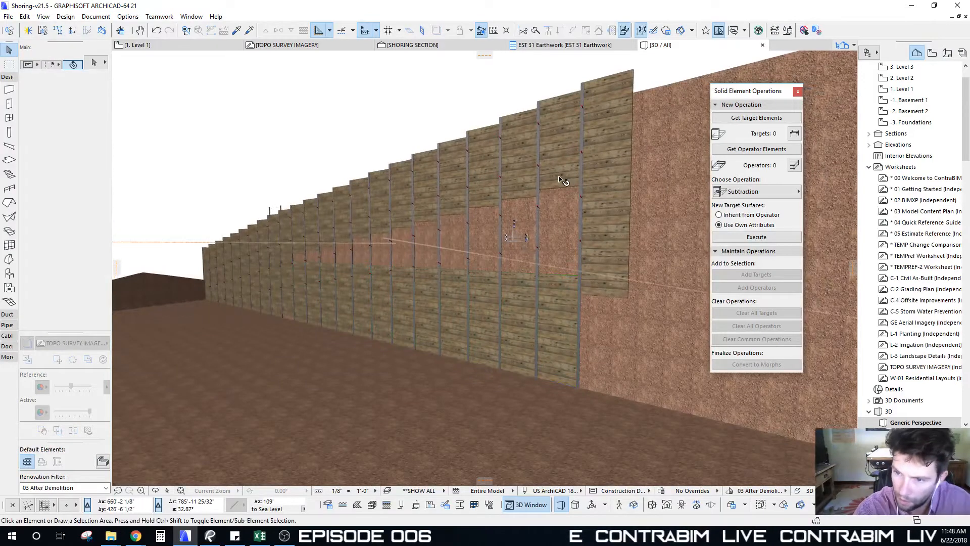
Select three upper timber panels and link their wall tops to Level 1
click(560, 178)
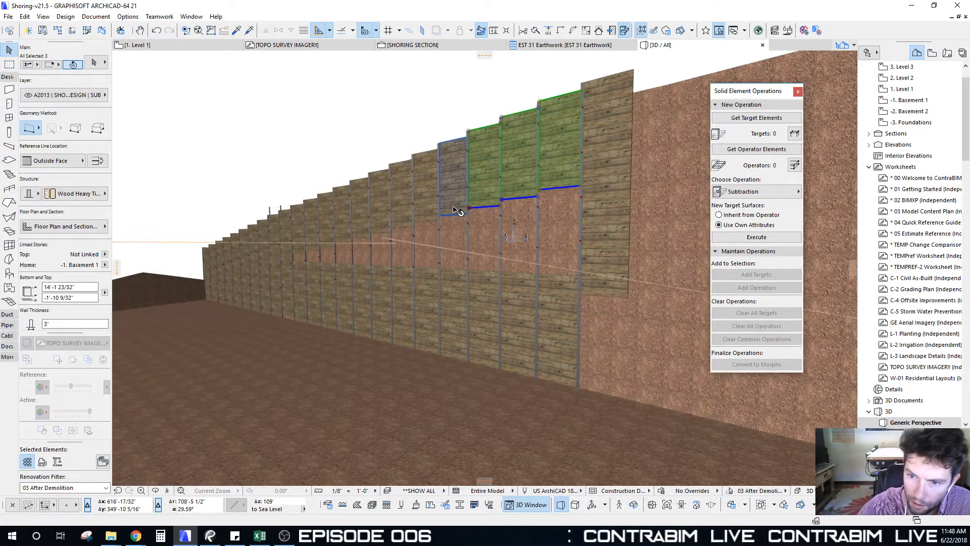
shift+click(397, 225)
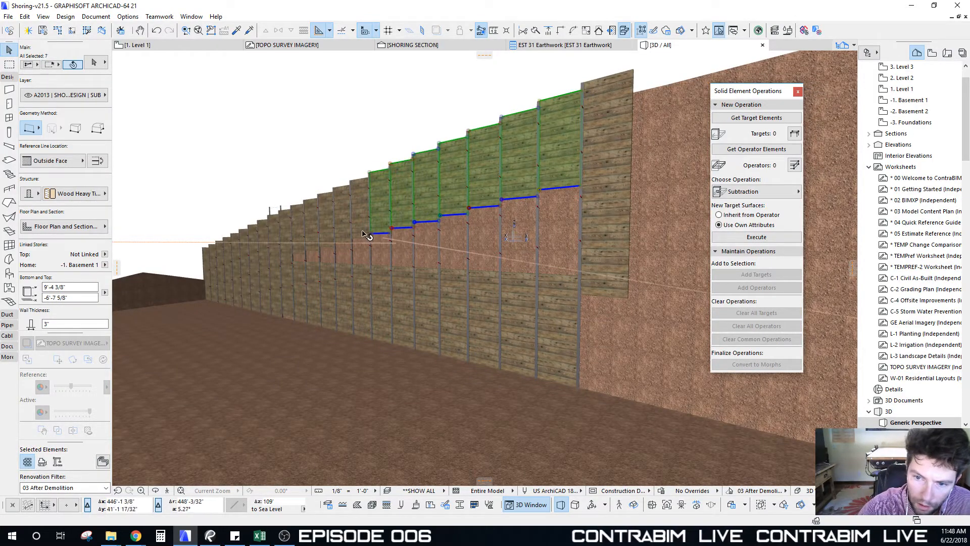
shift+click(361, 235)
shift+click(335, 244)
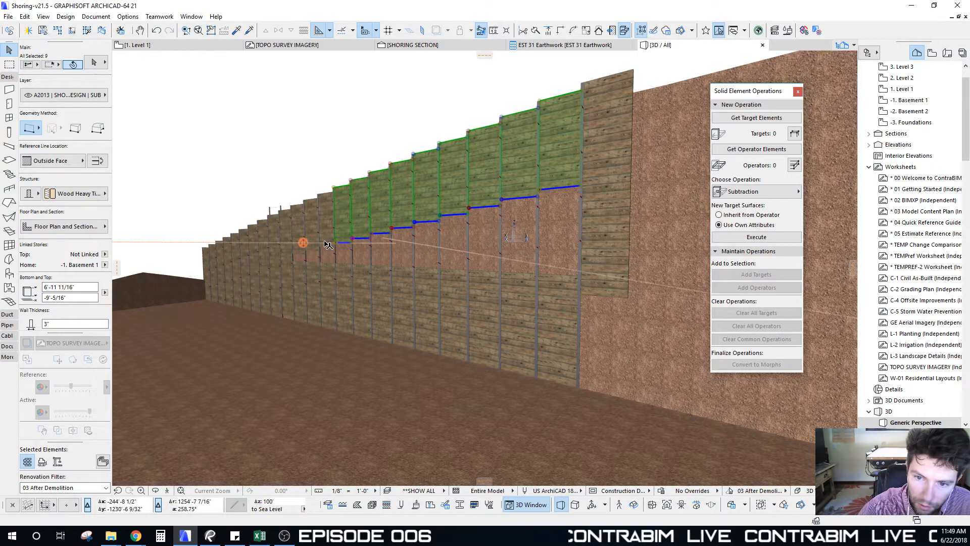
key(Escape)
shift+middle_drag(335, 249, 475, 307)
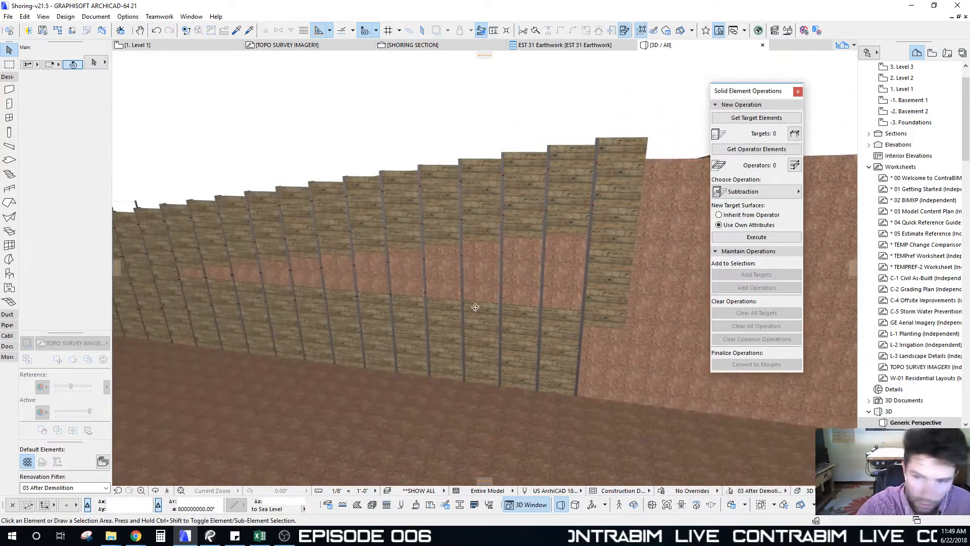
shift+click(563, 222)
shift+click(519, 232)
shift+click(481, 236)
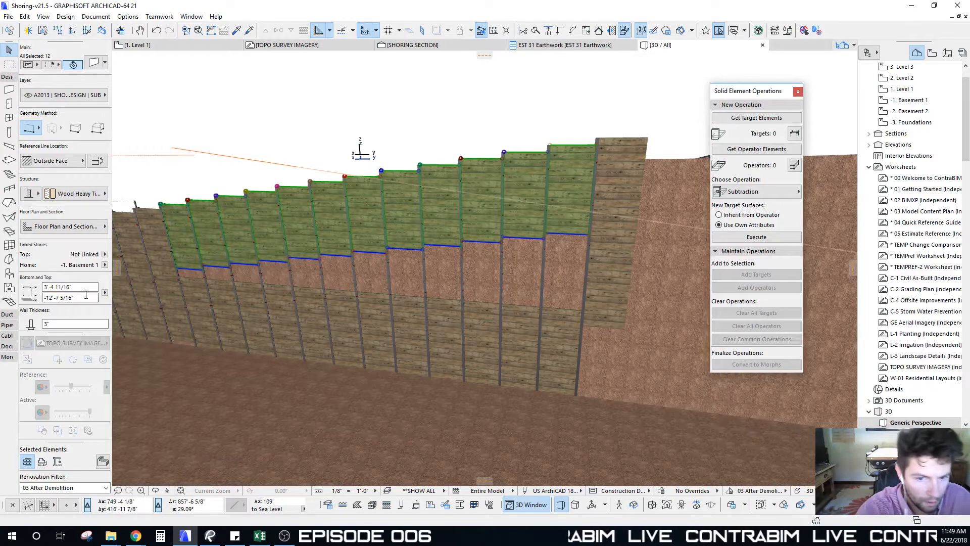
key(ctrl+t)
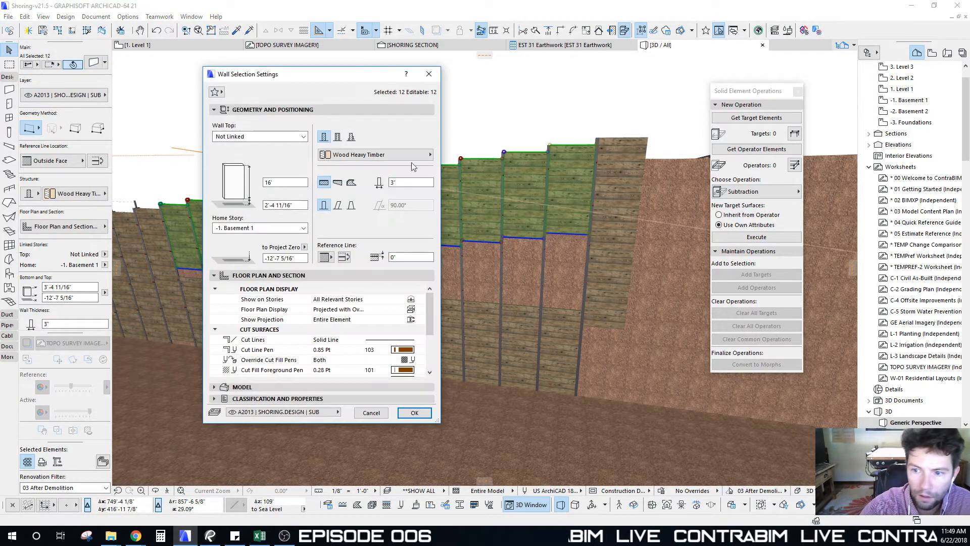
click(260, 136)
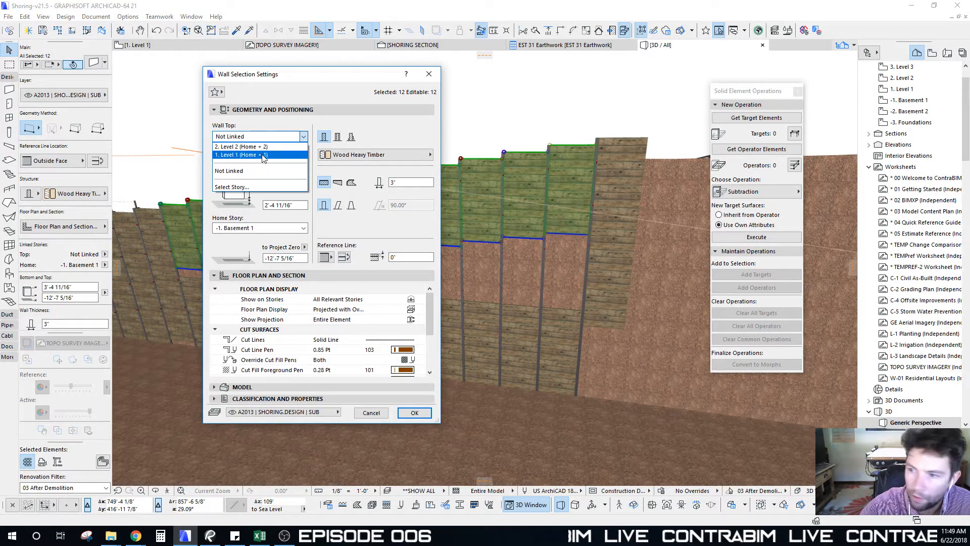
click(263, 155)
click(299, 159)
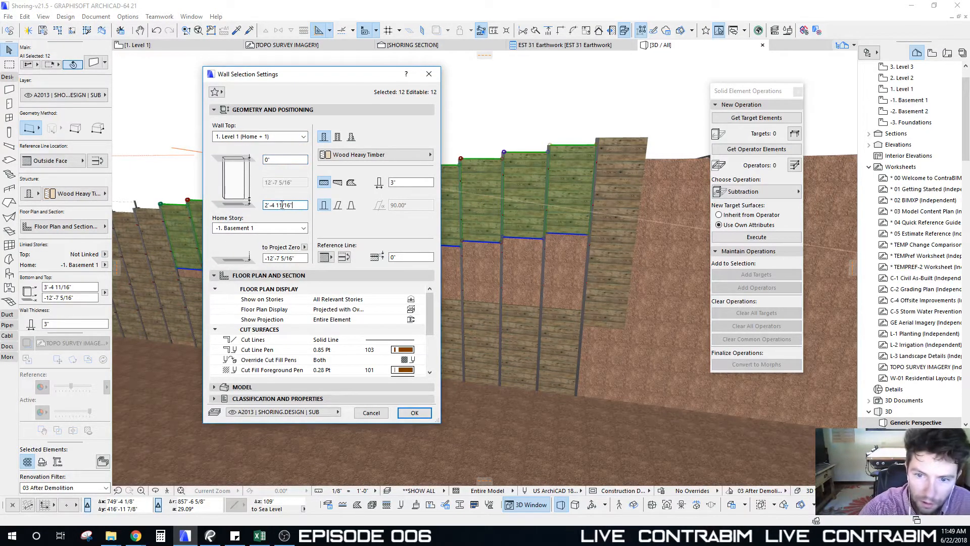
click(427, 418)
Copy the walls one panel higher and set their home story to Level 1
shift+middle_drag(314, 303, 660, 283)
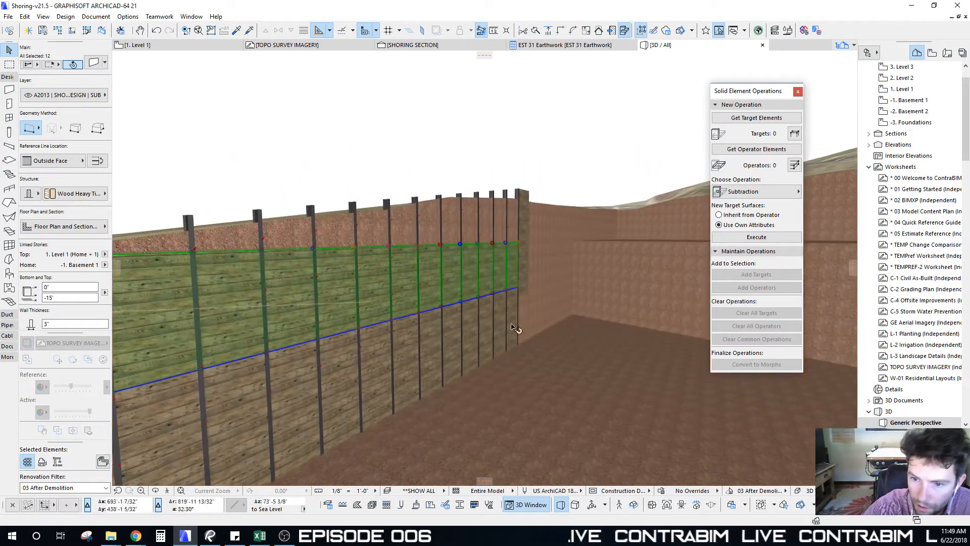
shift+middle_drag(512, 326, 607, 372)
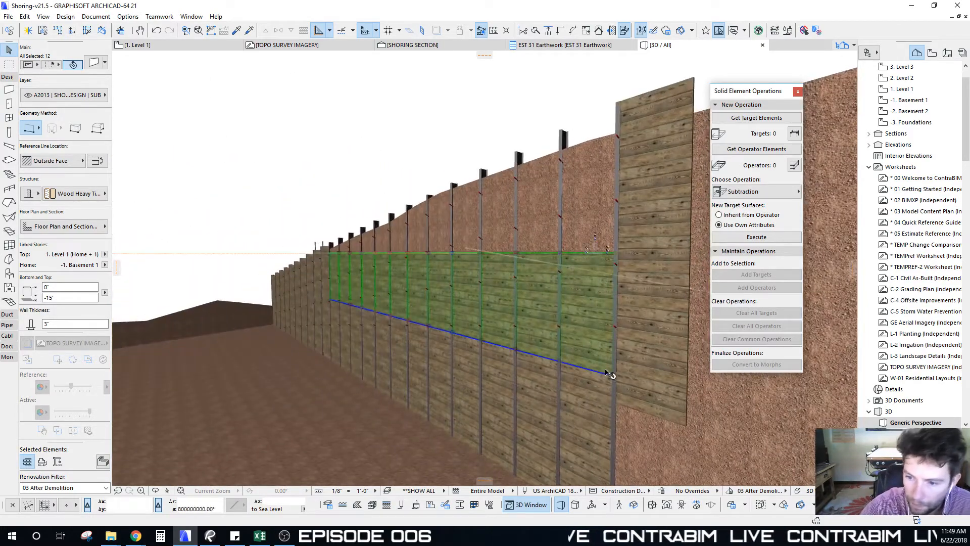
key(ctrl+shift+d)
click(613, 376)
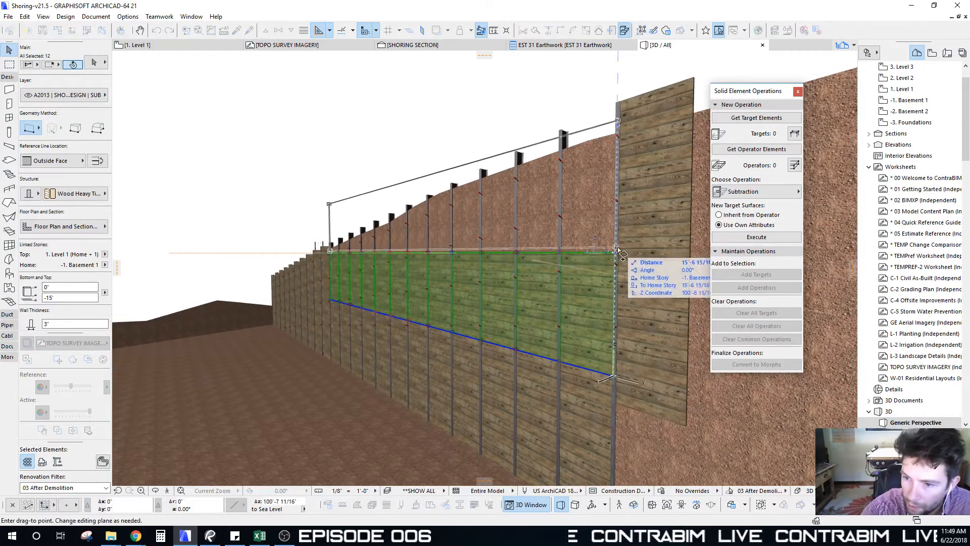
click(616, 252)
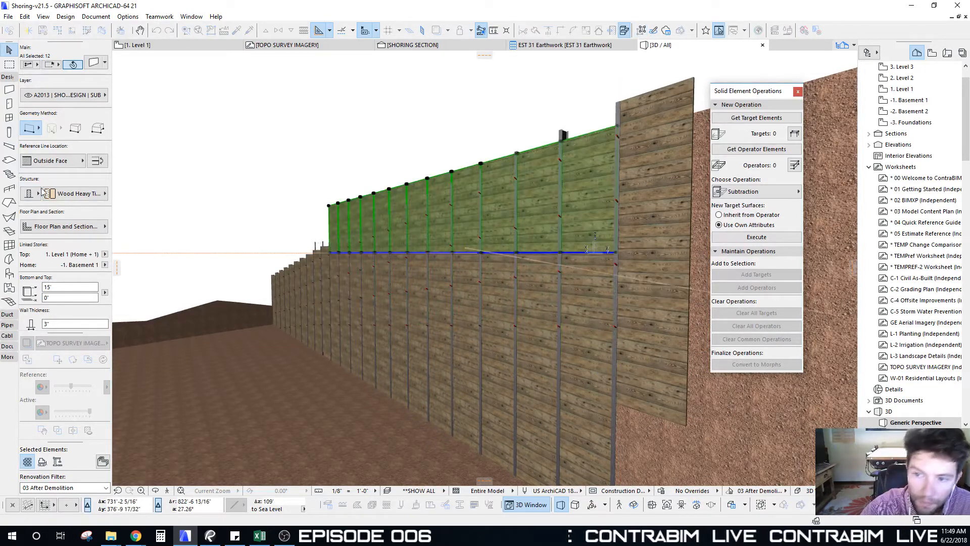
click(104, 266)
click(141, 274)
Move the new panels down to sit on the lower wall's top
middle_drag(445, 209, 380, 237)
key(ctrl+d)
click(548, 149)
click(548, 276)
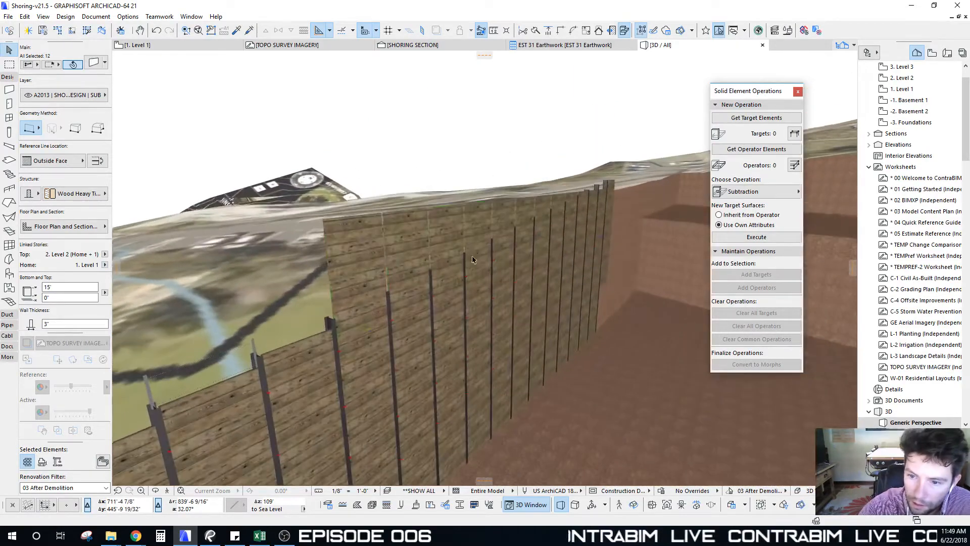
Lower the leftmost upper panel's top to the ground line
key(Escape)
click(363, 250)
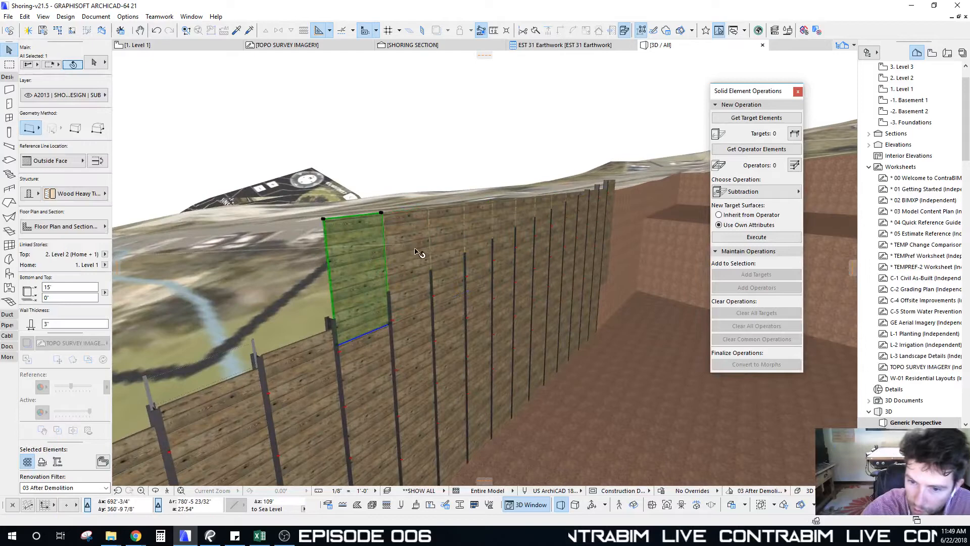
click(382, 214)
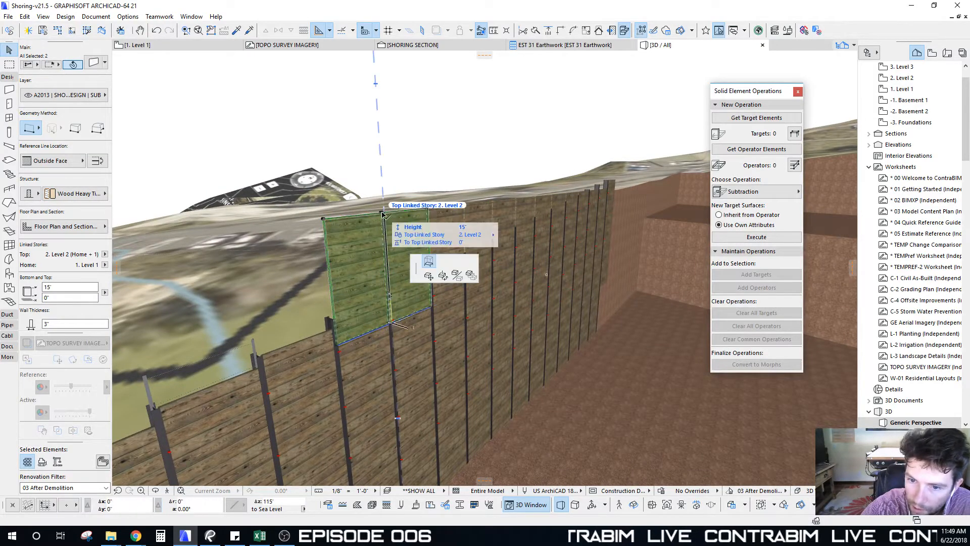
click(389, 296)
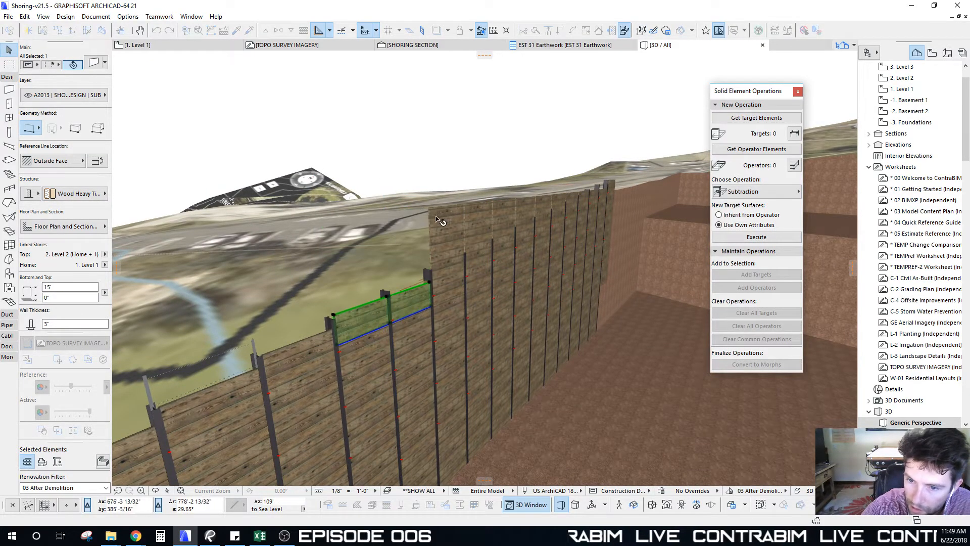
Stretch the tops of the next four upper panels down to the ground line
click(436, 218)
click(430, 208)
click(430, 269)
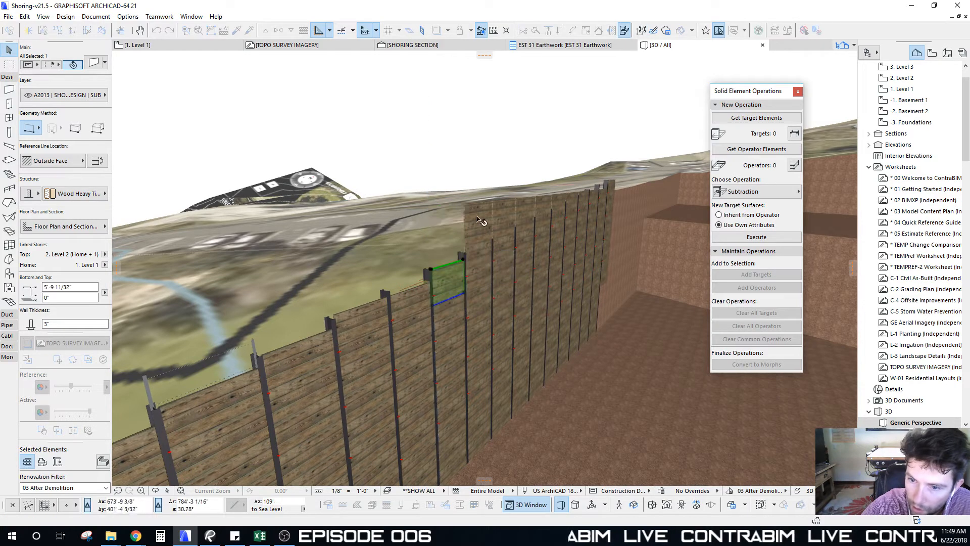
click(476, 220)
click(465, 205)
click(464, 253)
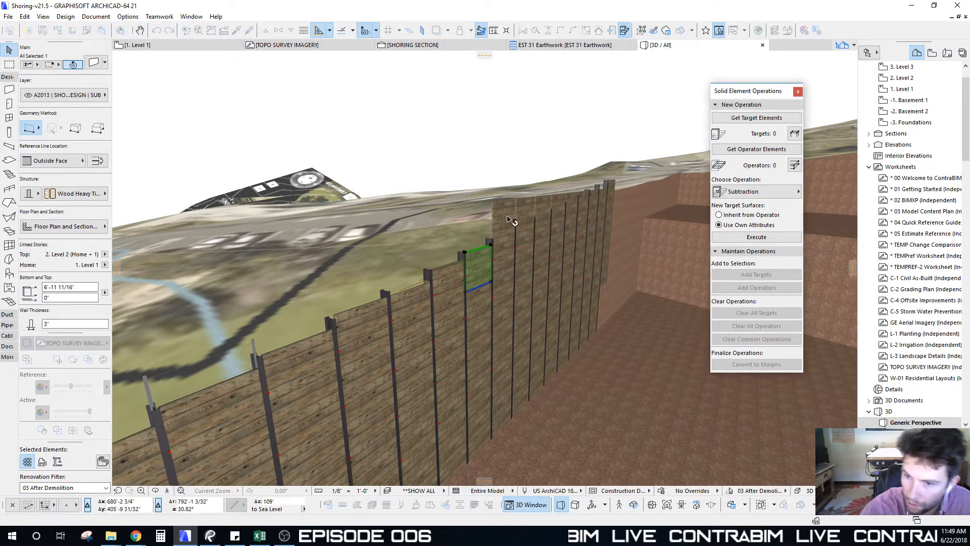
scroll(508, 219, up, 4)
click(308, 139)
click(295, 126)
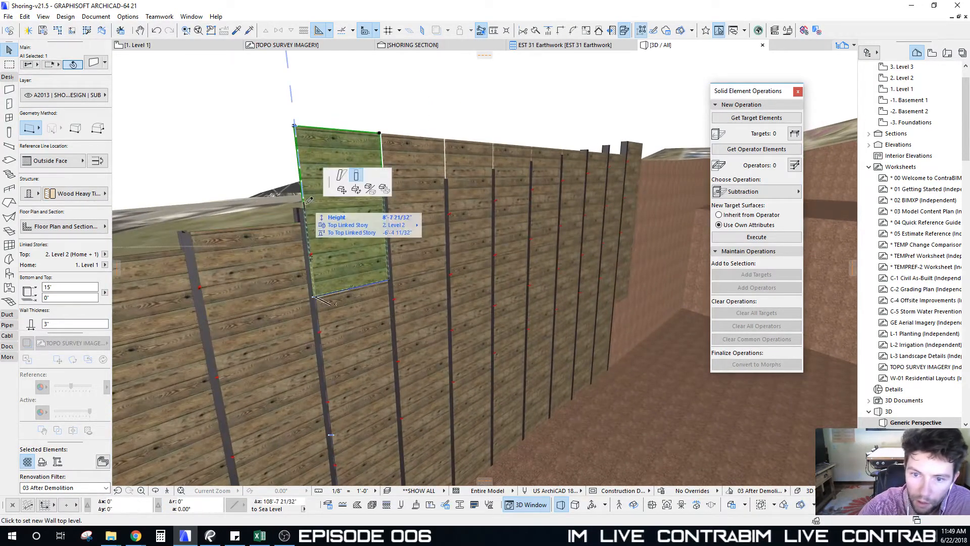
click(310, 205)
click(419, 154)
click(382, 134)
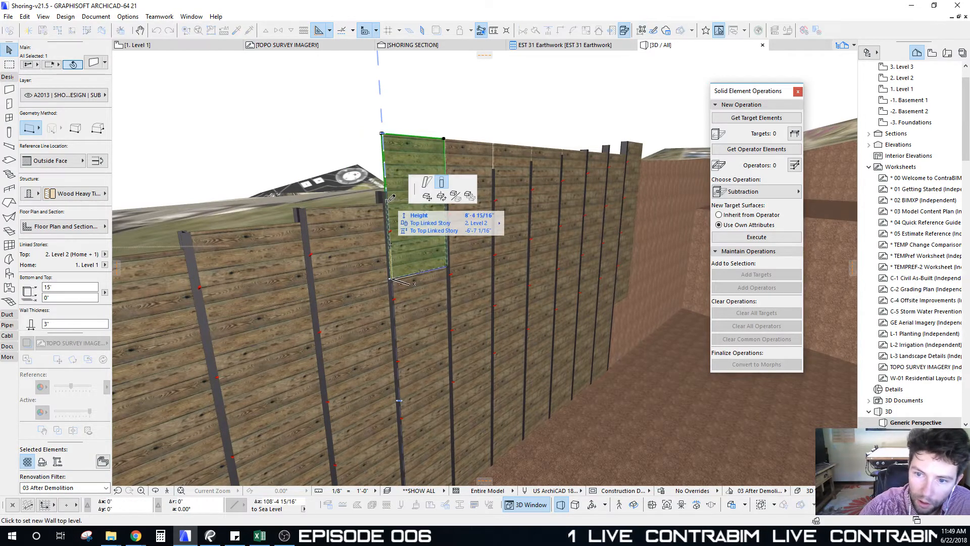
click(392, 197)
Lower four more panel tops to grade, the last to 13'-10", and select the rightmost panel
click(471, 167)
click(445, 139)
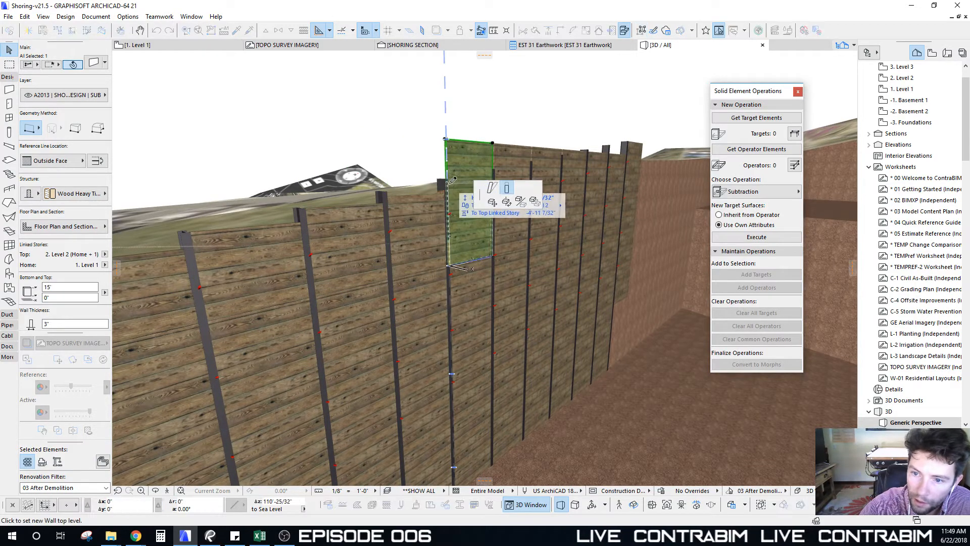
click(453, 180)
click(510, 167)
click(494, 144)
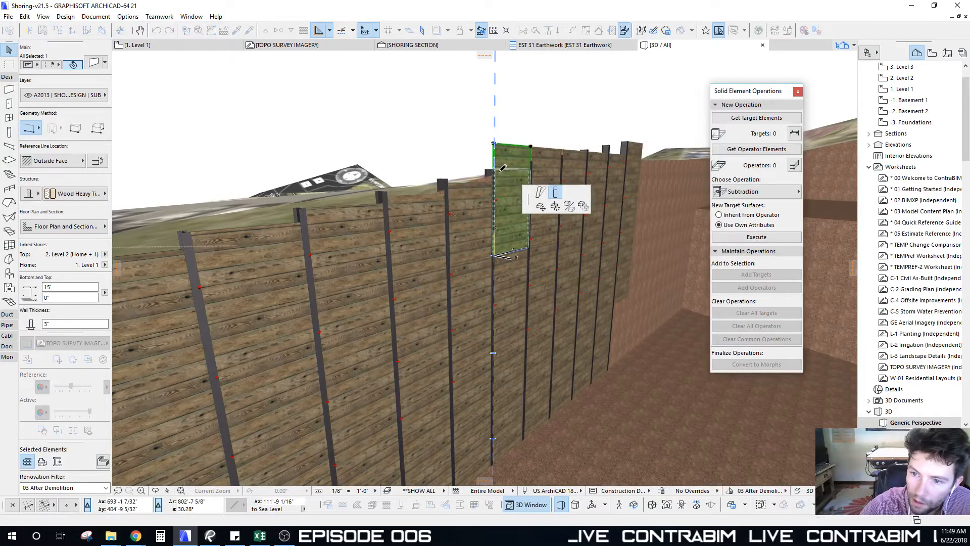
click(499, 171)
shift+middle_drag(543, 163, 416, 152)
click(416, 153)
click(388, 142)
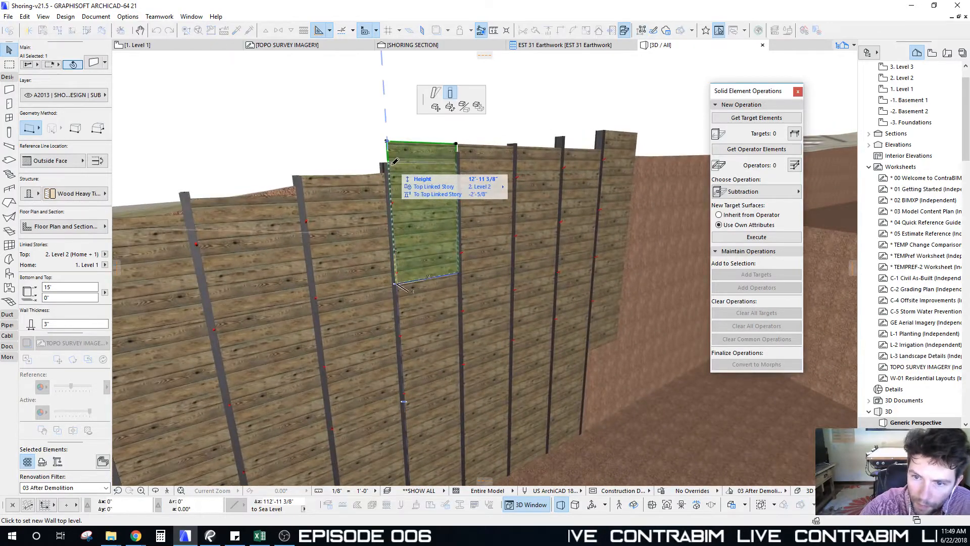
click(395, 161)
click(475, 152)
click(459, 145)
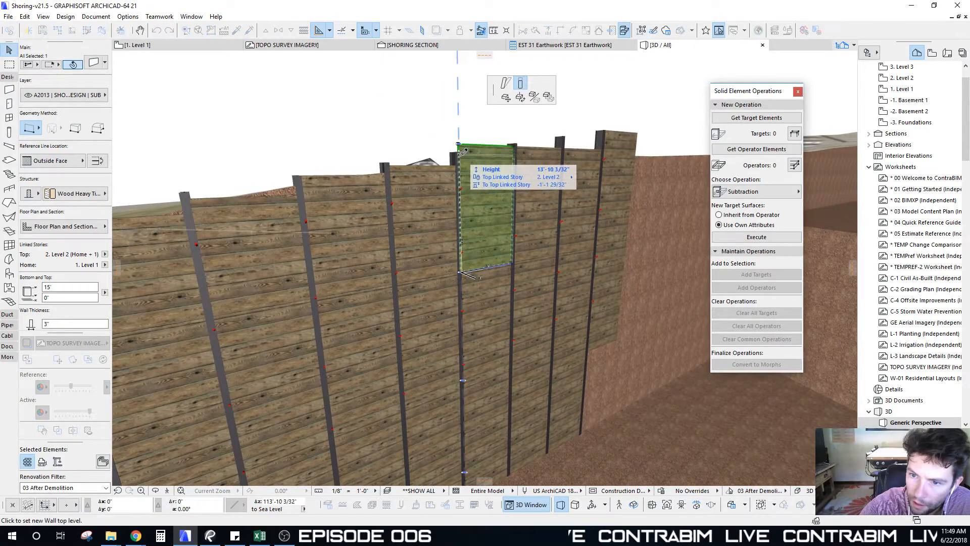
click(460, 155)
shift+middle_drag(657, 162, 420, 142)
click(470, 138)
click(540, 117)
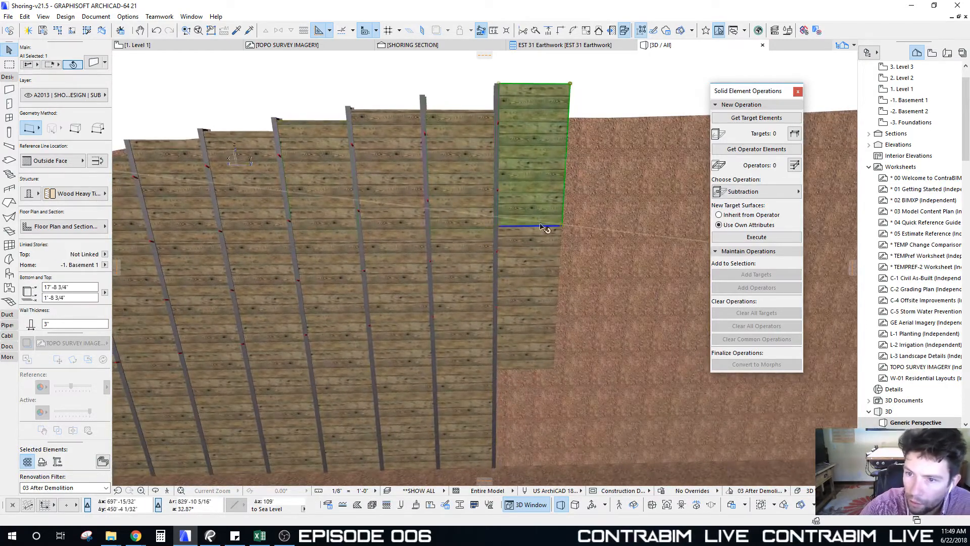
Delete the two end lagging panels at the right end of the wall
shift+click(540, 264)
key(Delete)
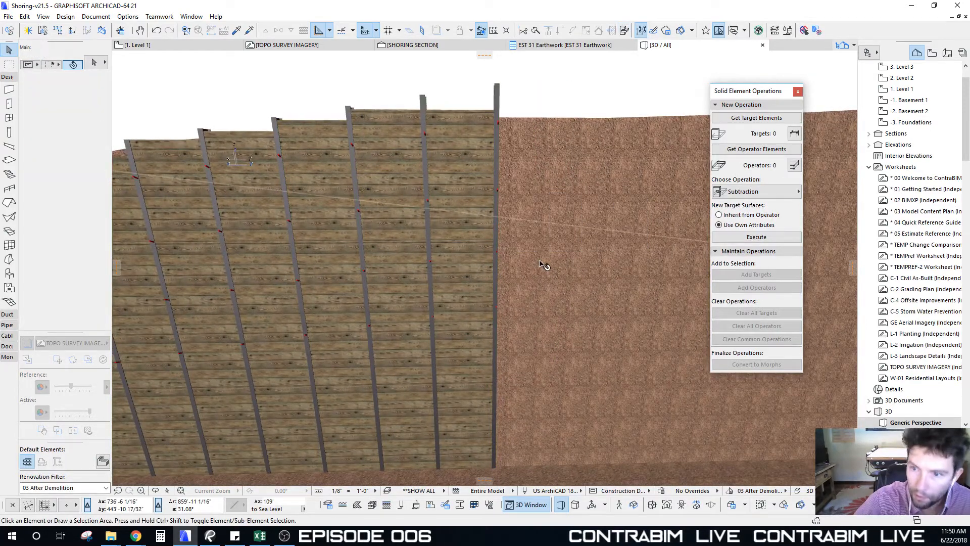
click(497, 99)
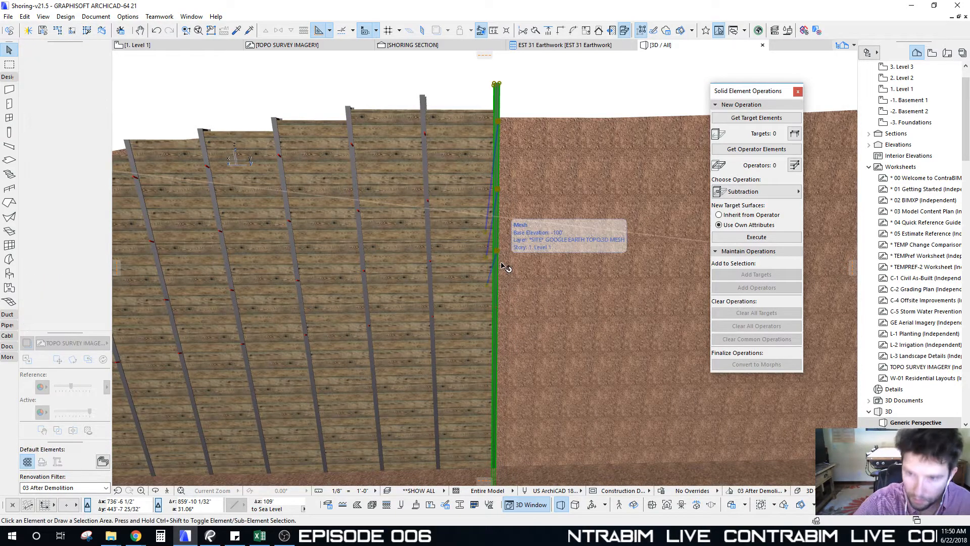
key(Escape)
shift+middle_drag(507, 260, 457, 231)
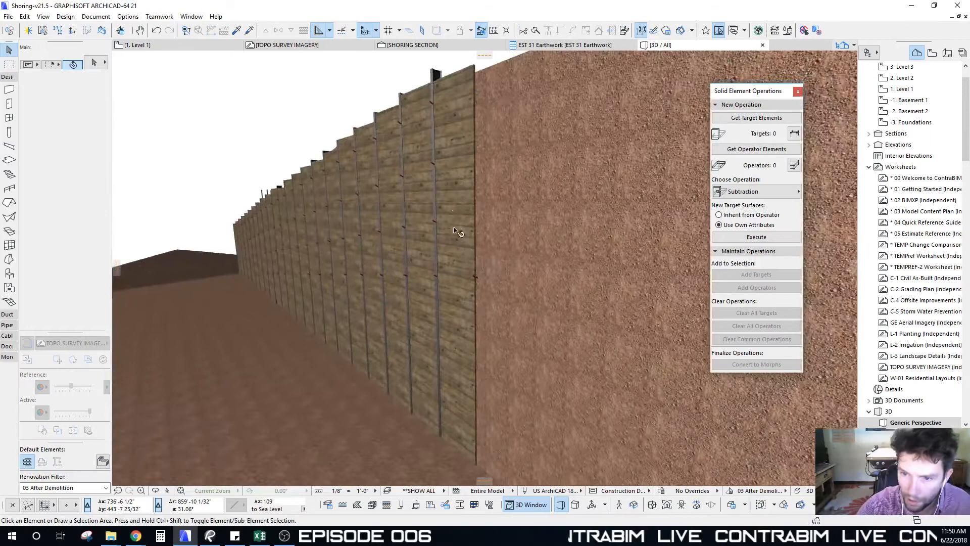
Delete three tieback beams, then undo to restore them
click(433, 106)
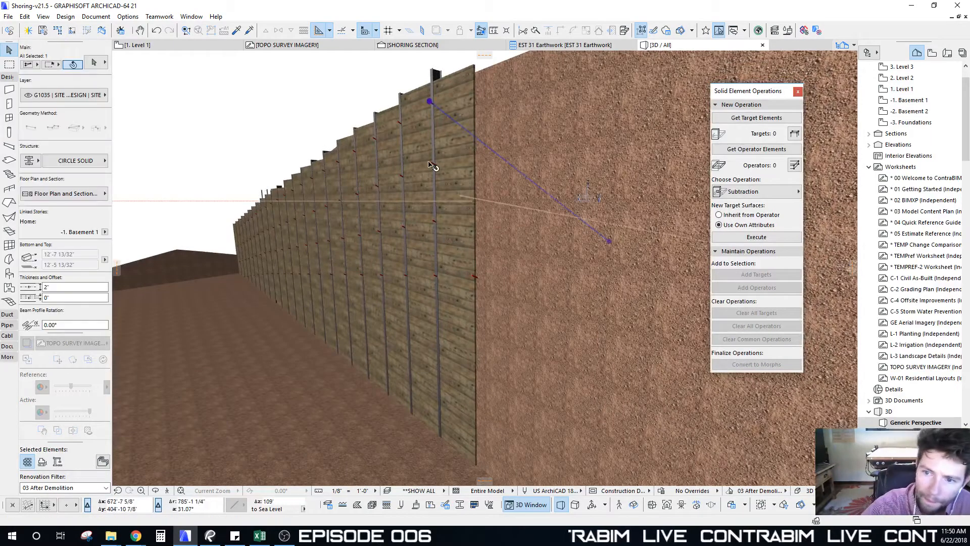
shift+click(432, 164)
shift+click(435, 222)
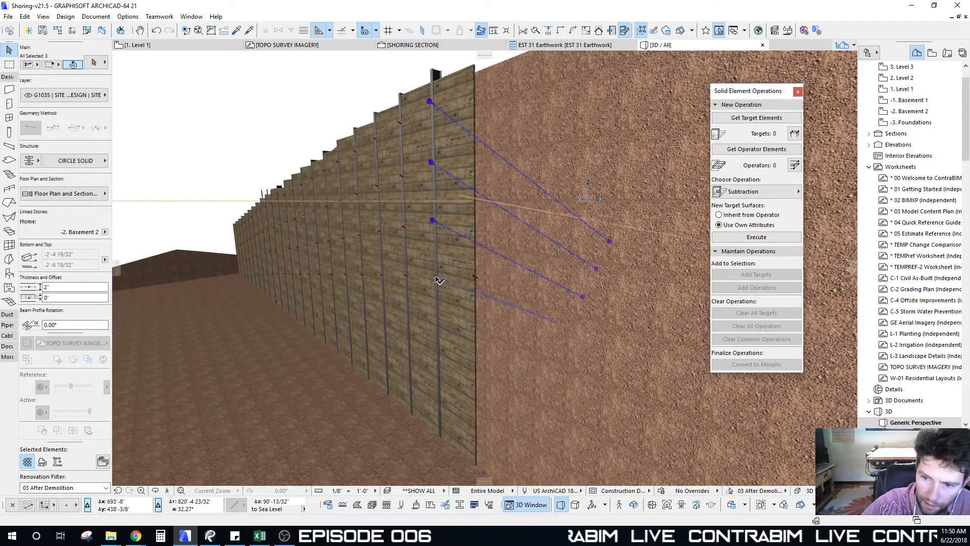
key(Delete)
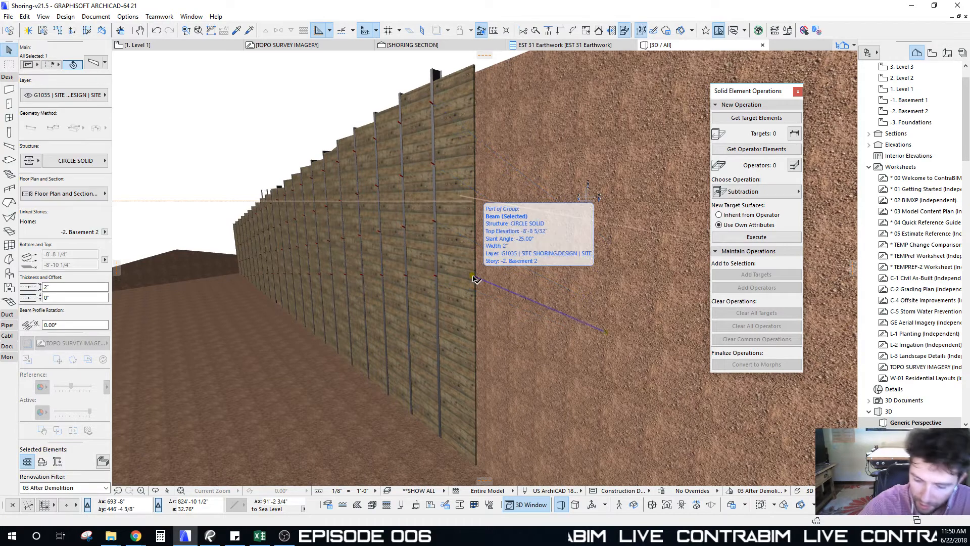
key(ctrl+z)
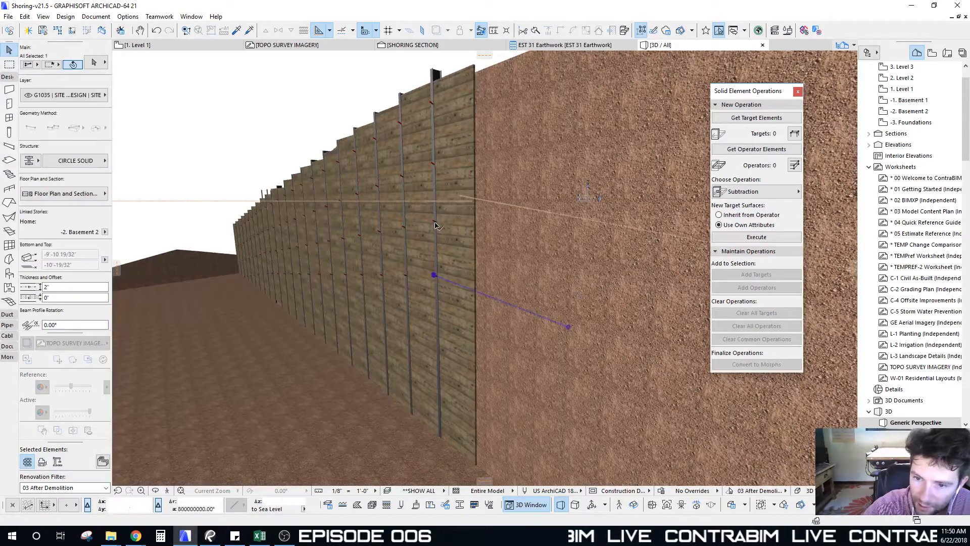
key(ctrl+z)
key(ctrl+z)
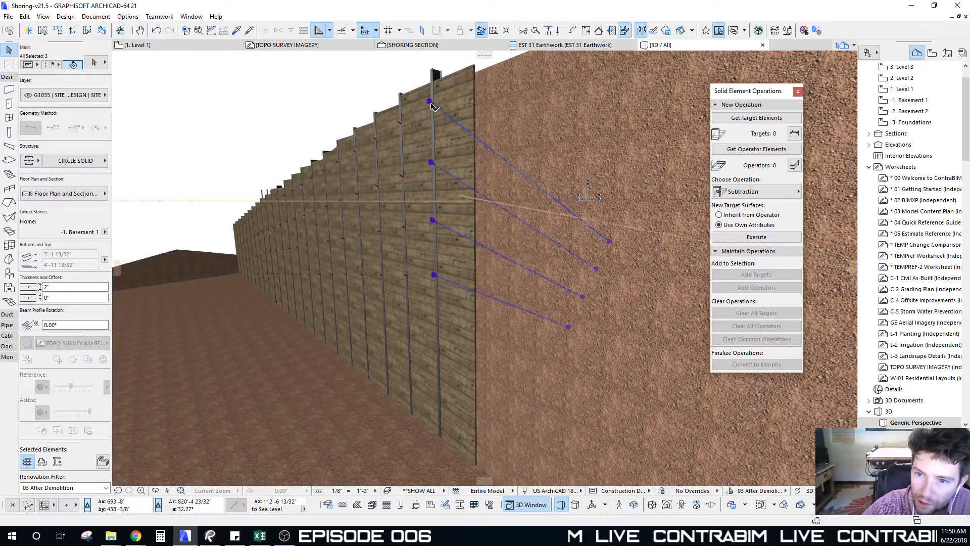
Move the tieback beams down, then shift two of them back up
click(432, 277)
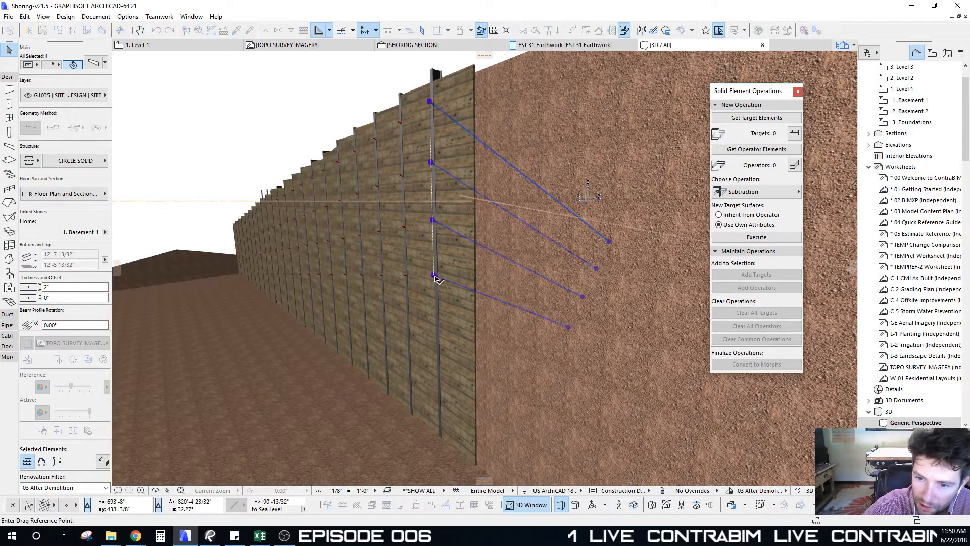
click(437, 410)
key(Escape)
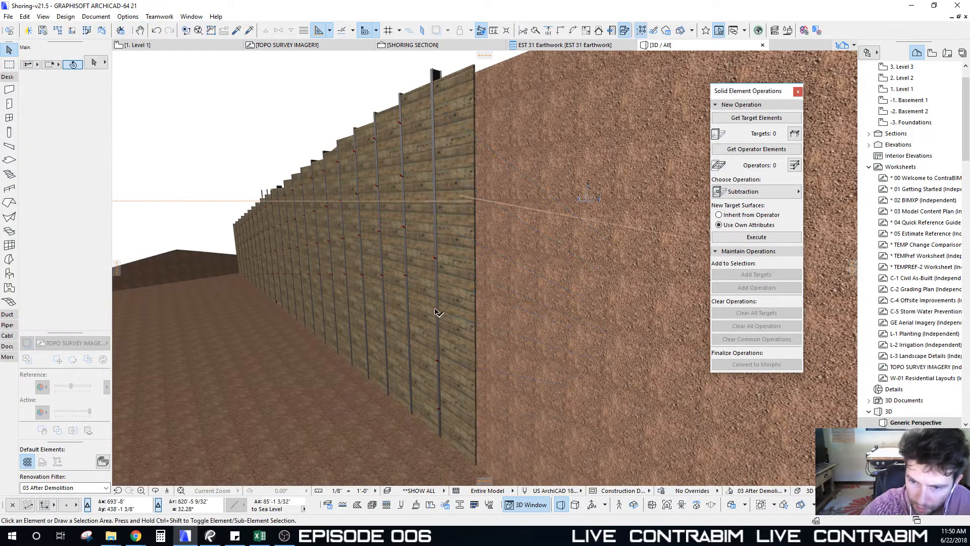
click(438, 313)
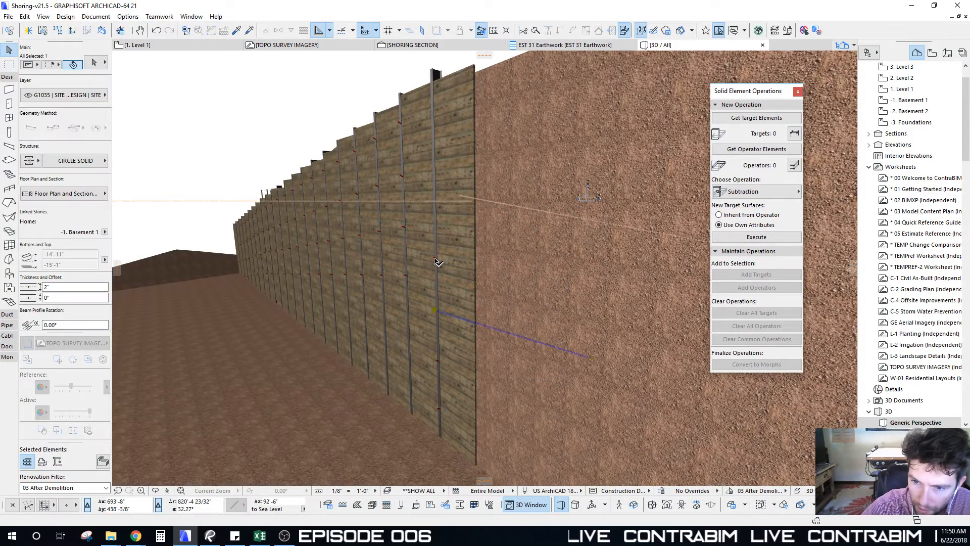
click(435, 312)
click(432, 196)
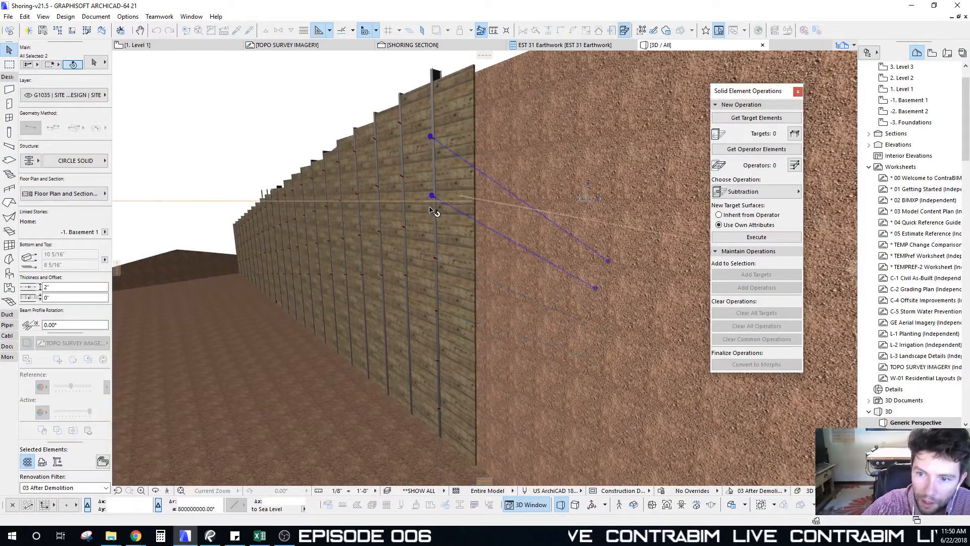
Set the two tieback beams' home story to 1. Level 1 and drop them onto the shoring wall
click(104, 233)
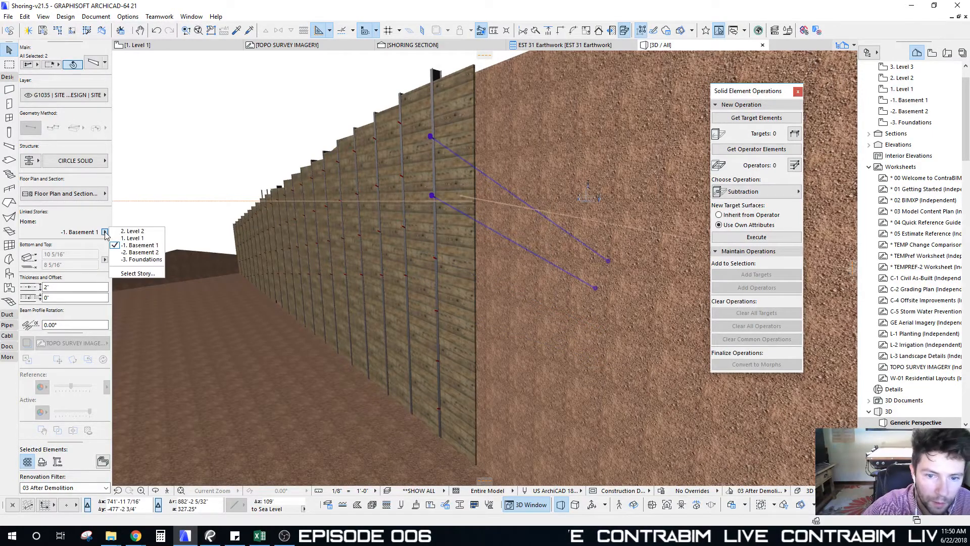
click(136, 239)
key(ctrl+d)
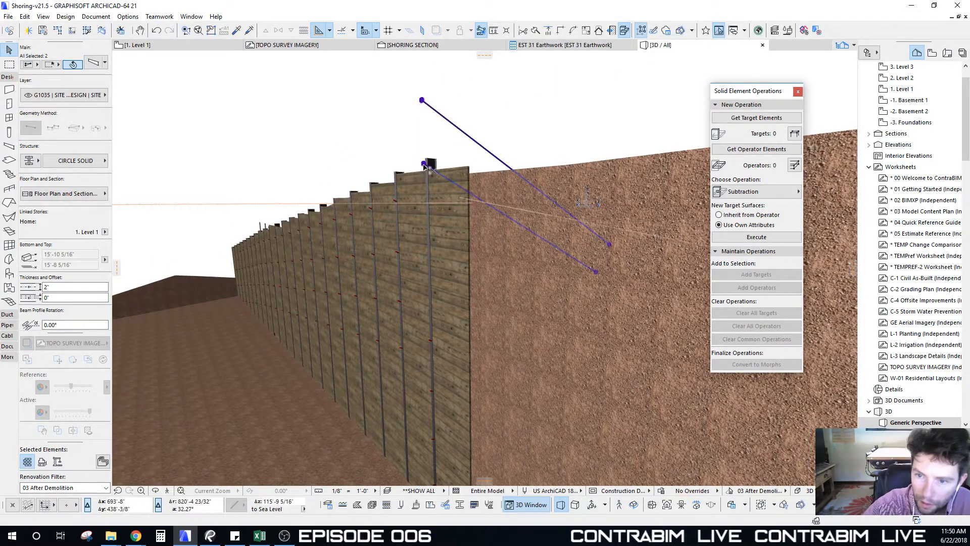
click(423, 164)
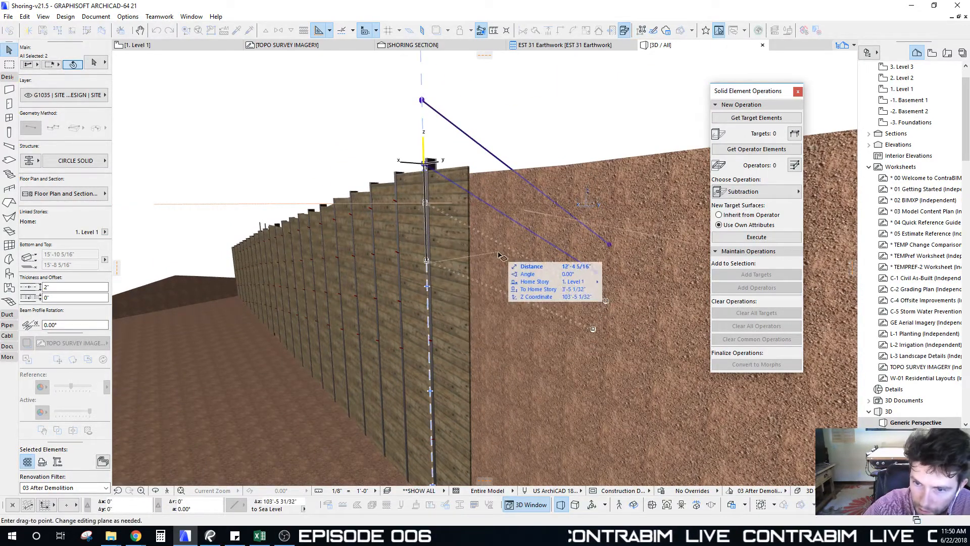
click(482, 275)
key(Escape)
shift+middle_drag(462, 278, 418, 255)
click(418, 259)
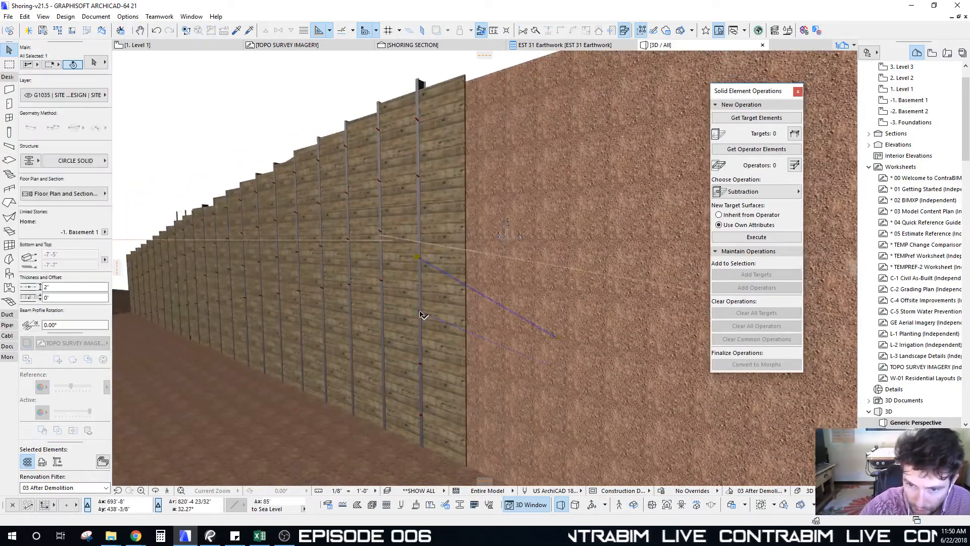
click(417, 257)
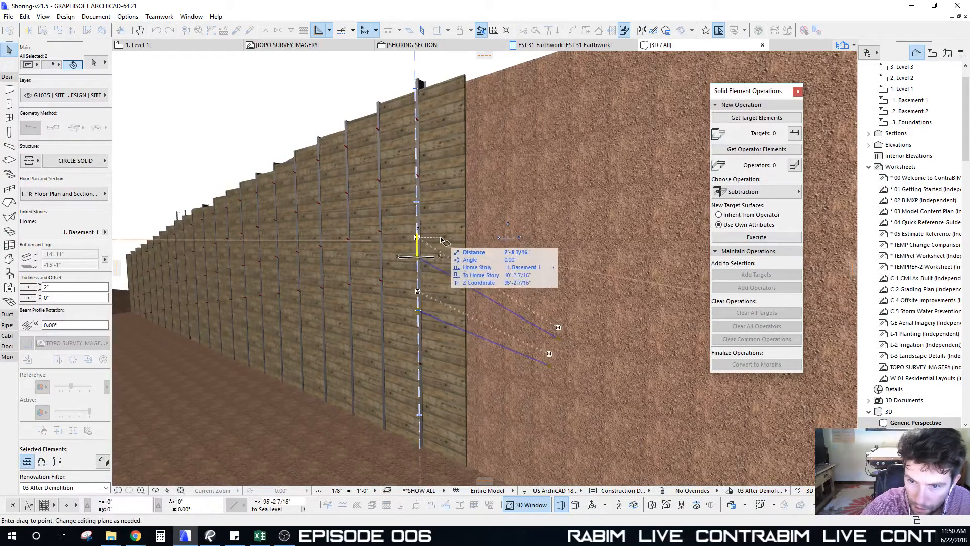
key(Escape)
key(Escape)
shift+middle_drag(443, 265, 344, 55)
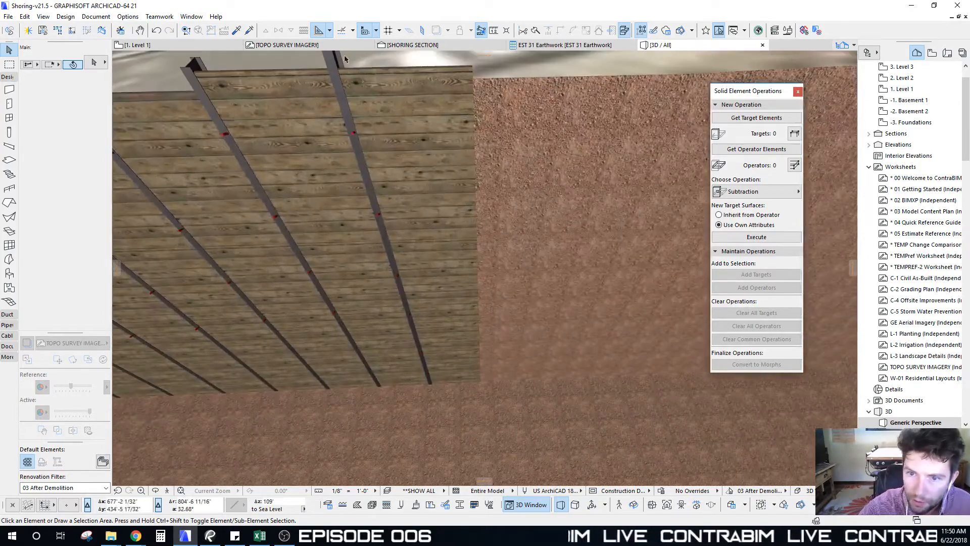
Select the soldier beam column, three tieback beams and three lagging wall panels of the bay
click(337, 65)
shift+click(353, 136)
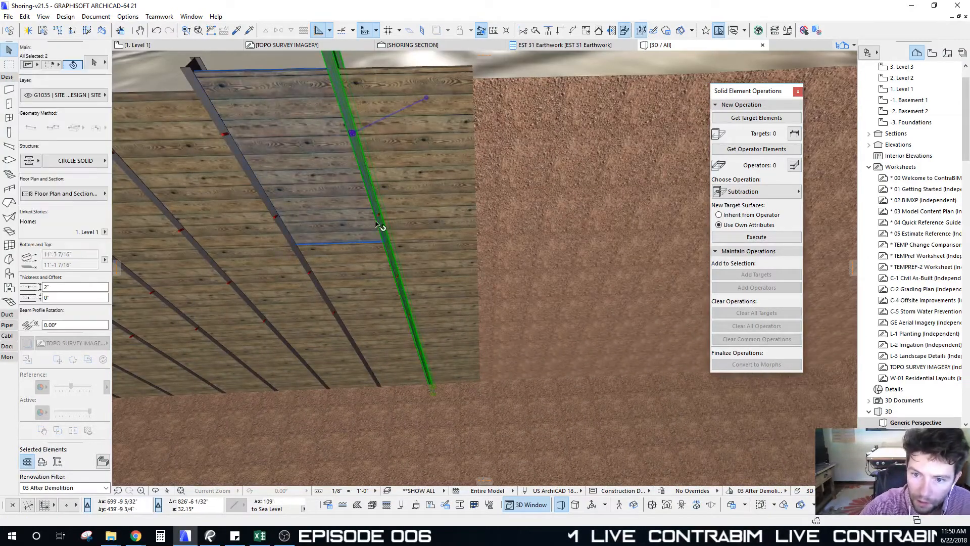
shift+click(379, 217)
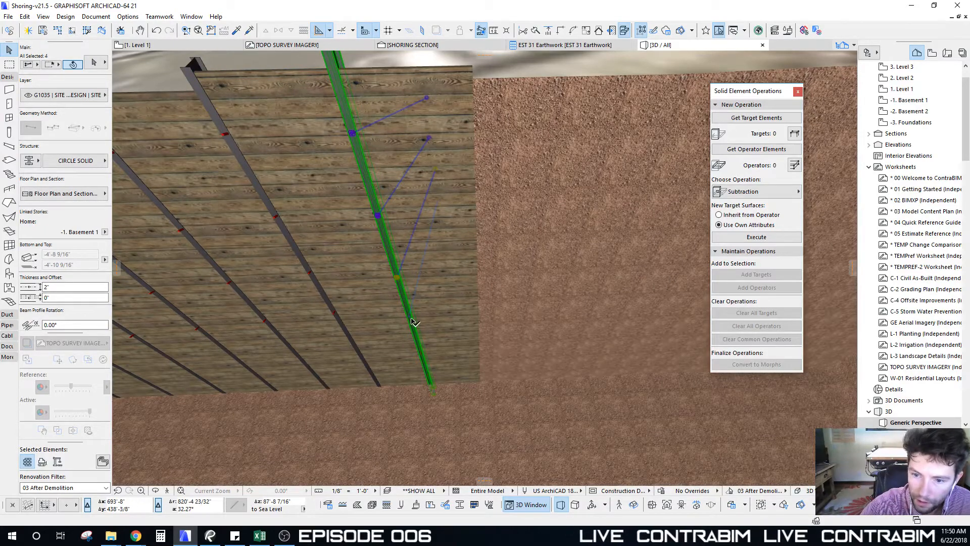
shift+click(423, 357)
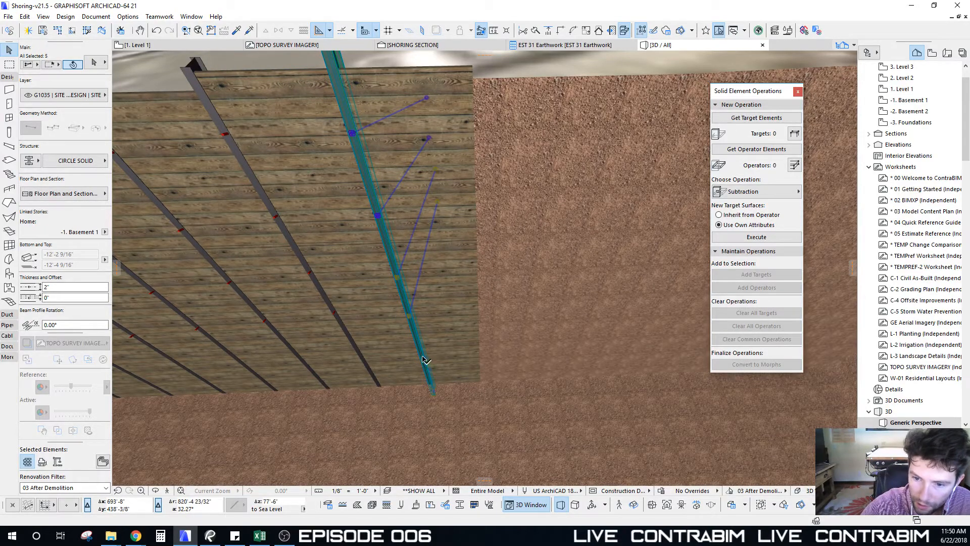
shift+click(471, 313)
shift+click(470, 350)
shift+click(461, 211)
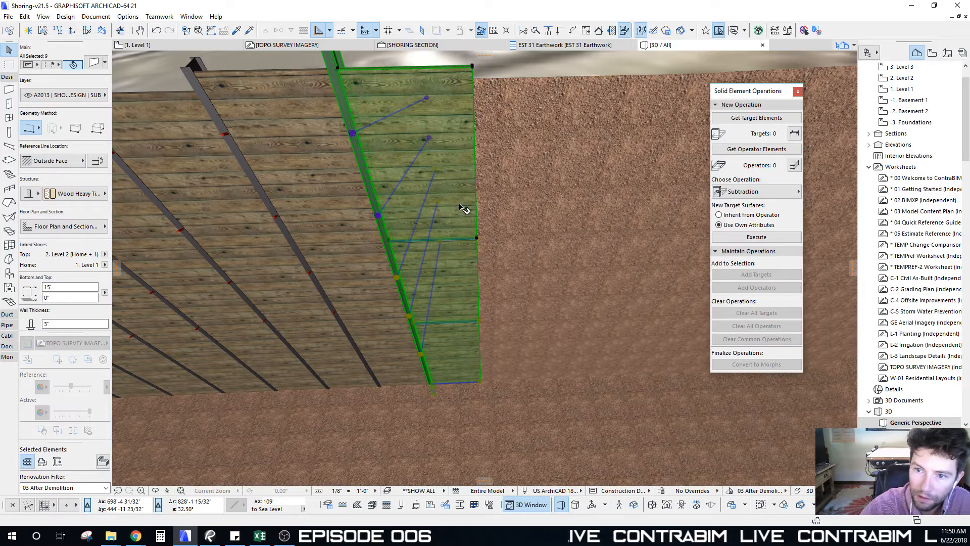
Multiply the bay from the wall's top corner at 8'-4" spacing, ending at the wall corner
scroll(461, 208, down, 3)
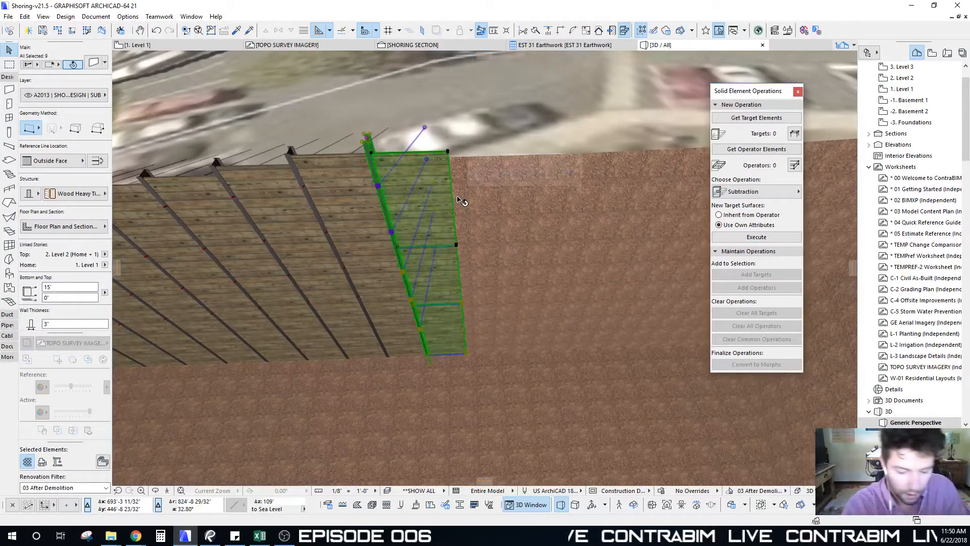
key(ctrl+u)
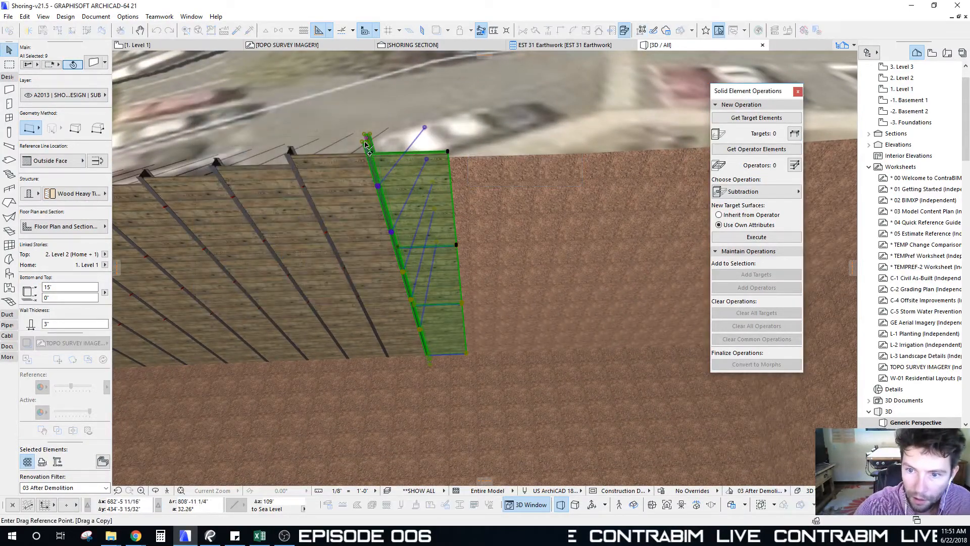
click(366, 140)
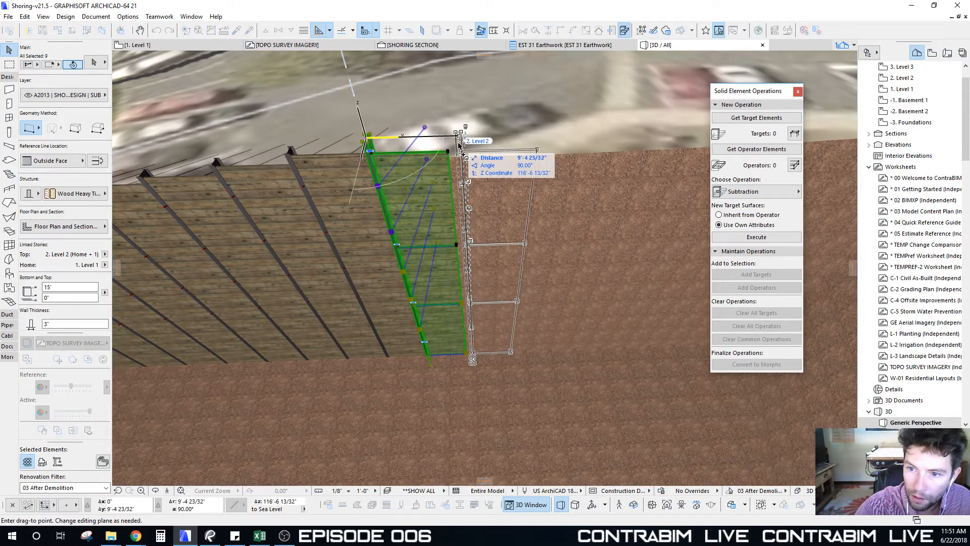
key(Tab)
text(4)
key(Return)
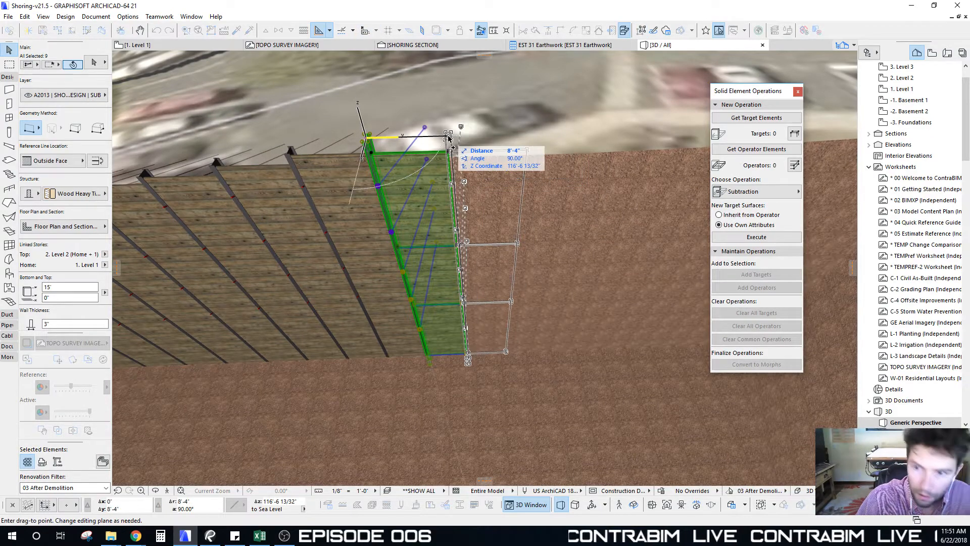
scroll(451, 141, down, 5)
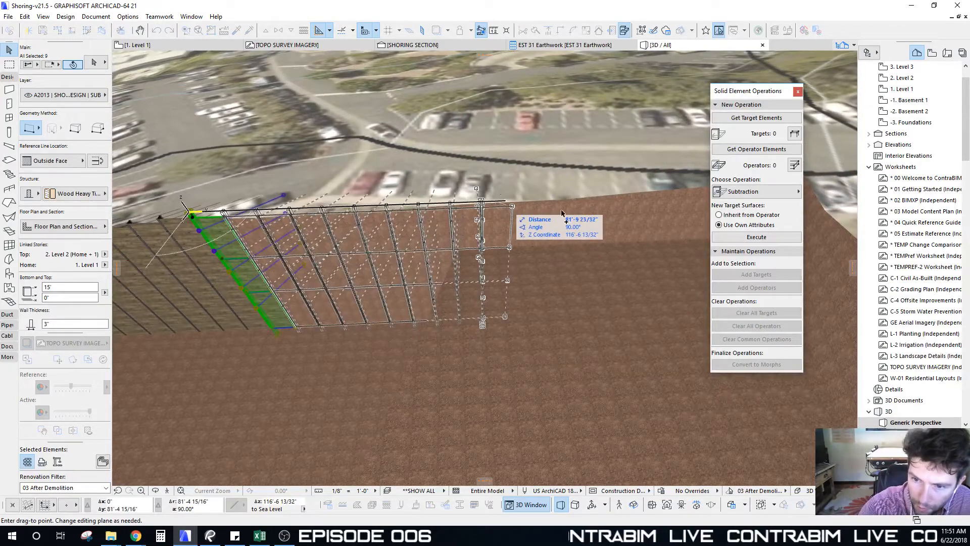
click(474, 204)
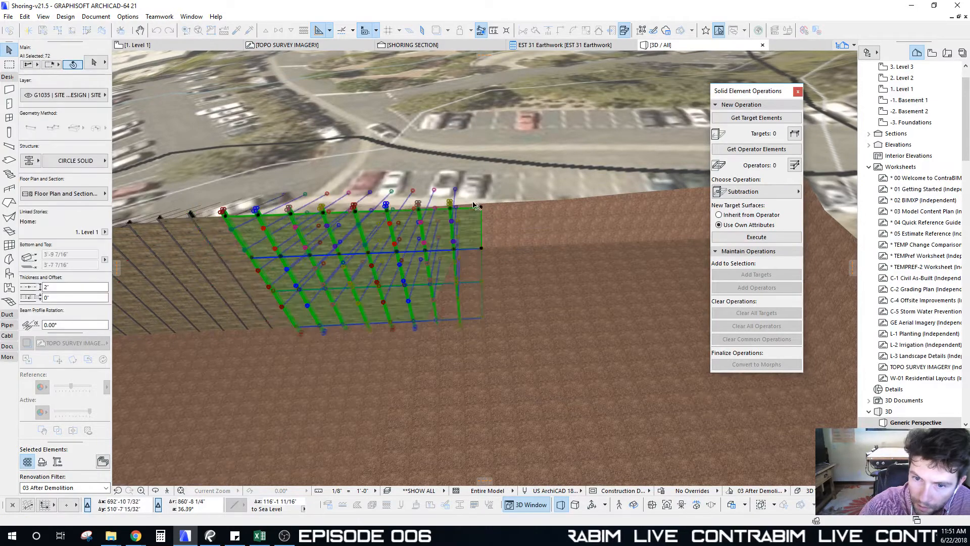
Inspect a wall segment, then select the edge tieback beam and the upper diagonal tieback
key(Escape)
scroll(501, 245, up, 10)
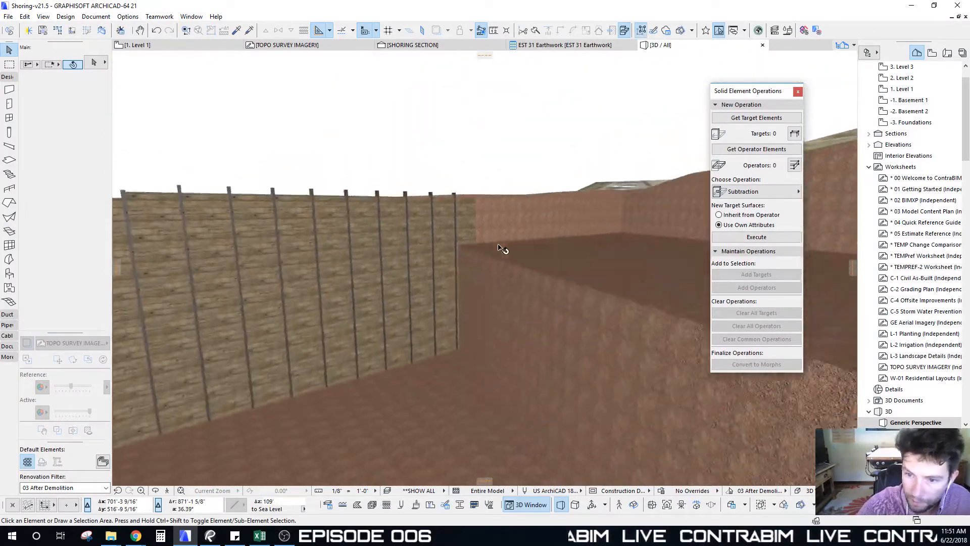
shift+middle_drag(475, 234, 434, 273)
click(433, 270)
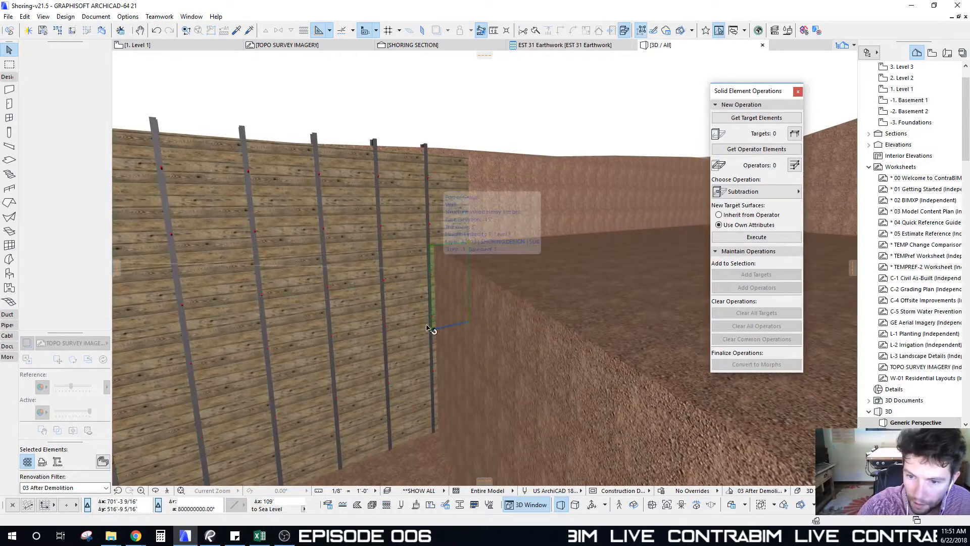
key(Escape)
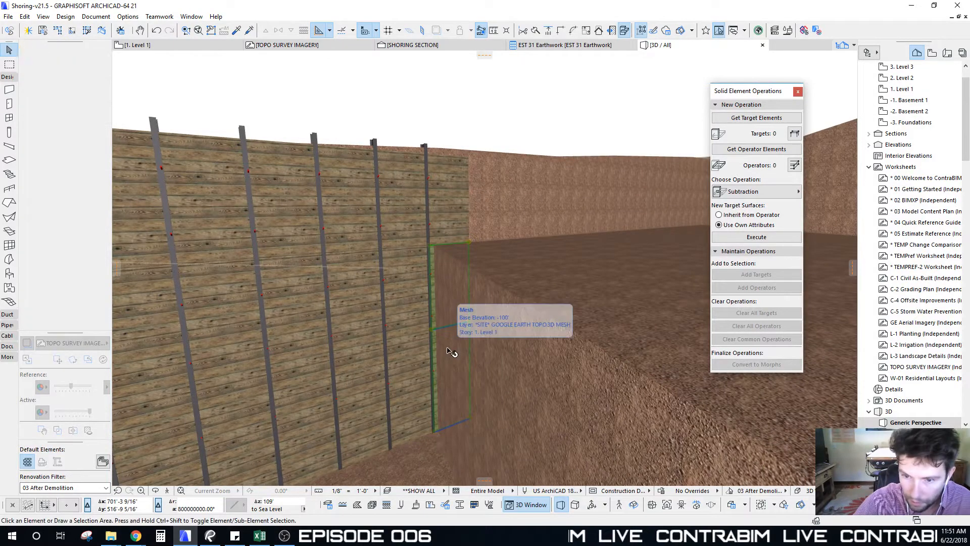
click(434, 374)
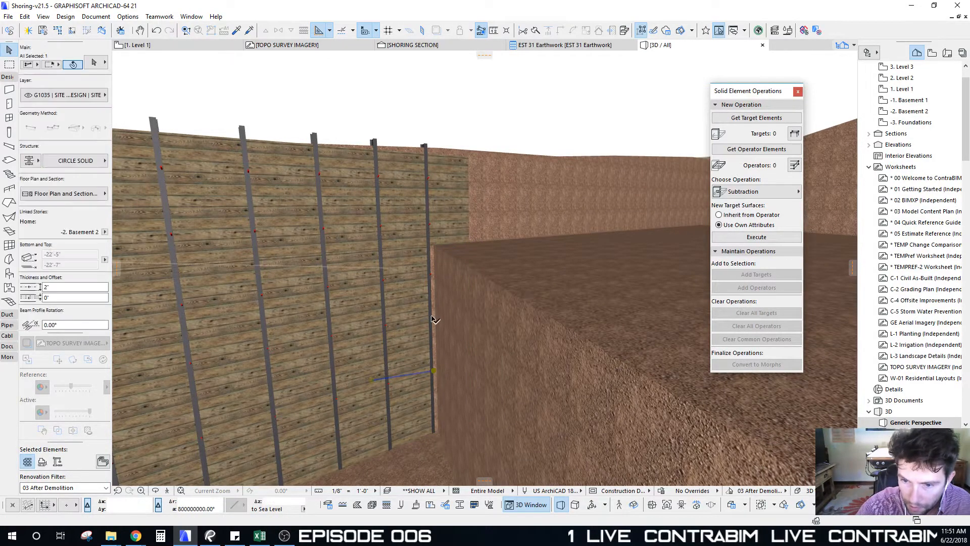
shift+click(433, 278)
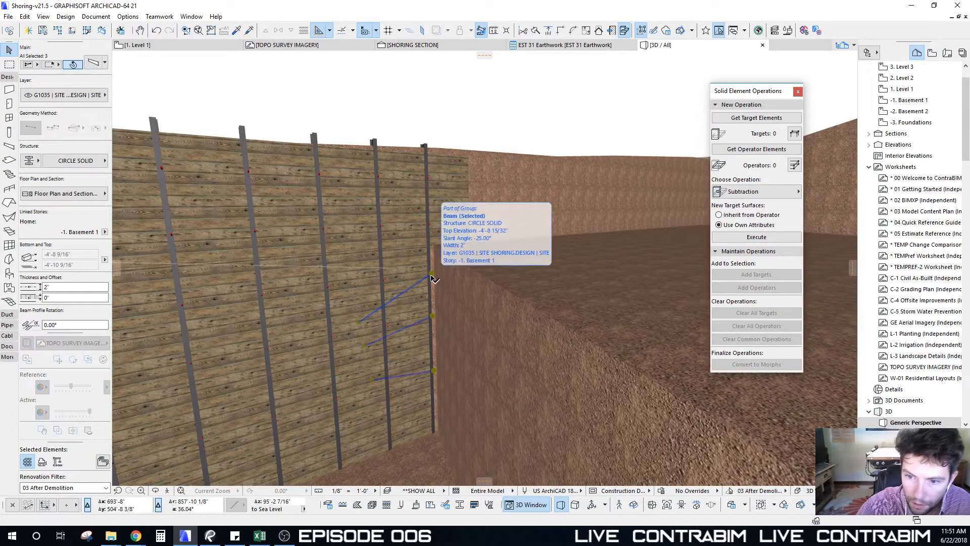
Undo the accidental deletion and add the soldier beam column to the selection
key(ctrl+z)
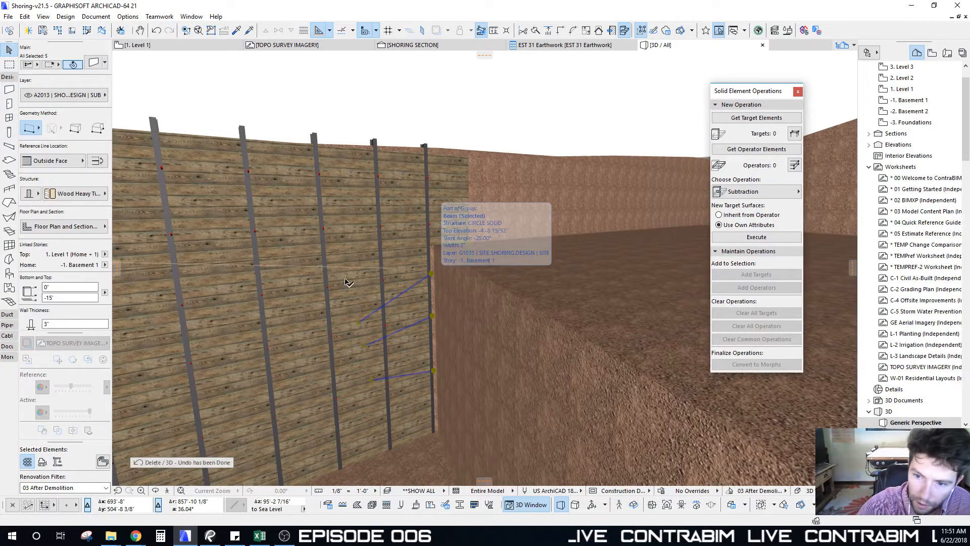
scroll(432, 324, up, 3)
shift+middle_drag(432, 325, 427, 345)
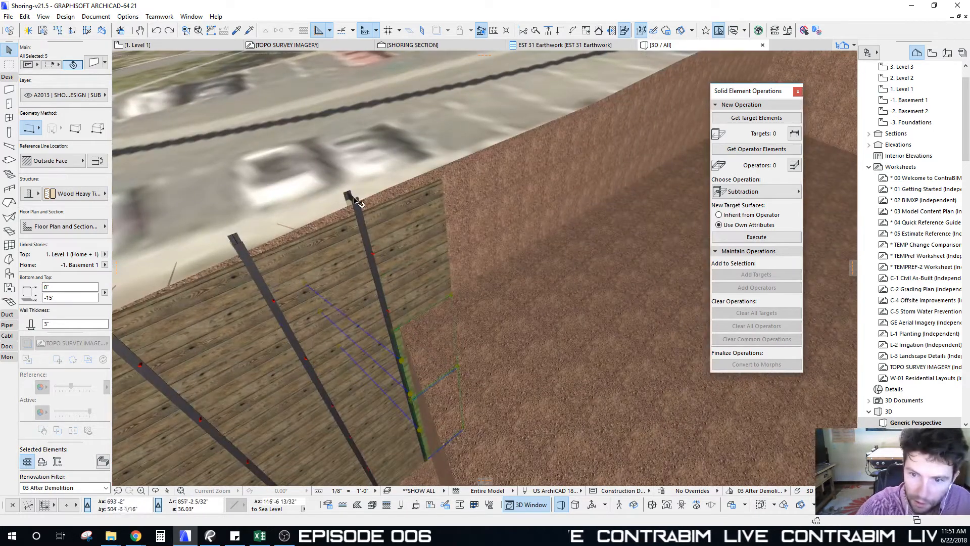
shift+click(355, 201)
shift+middle_drag(389, 275, 423, 285)
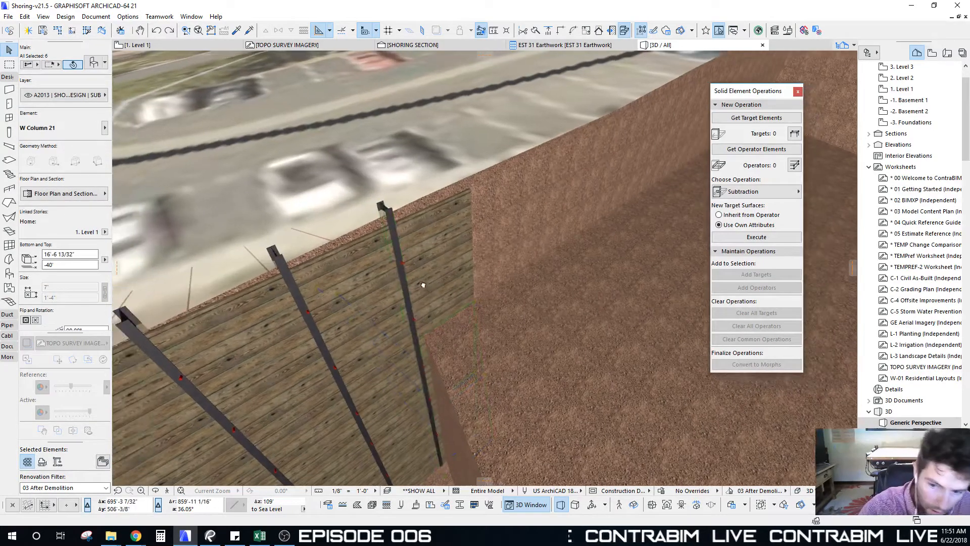
Rotate a copy of the bay about the column top toward the adjoining pit wall
key(ctrl+shift+e)
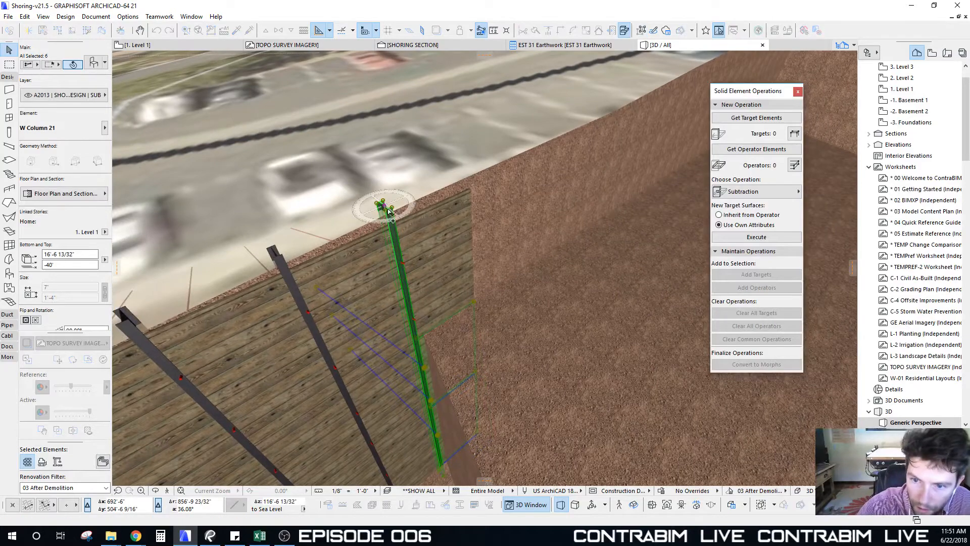
click(388, 208)
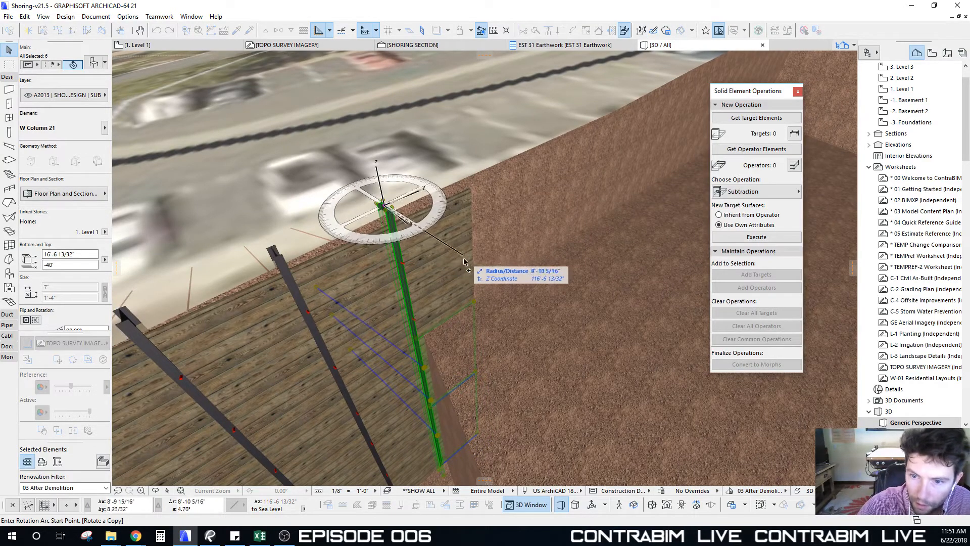
click(328, 151)
scroll(618, 194, down, 5)
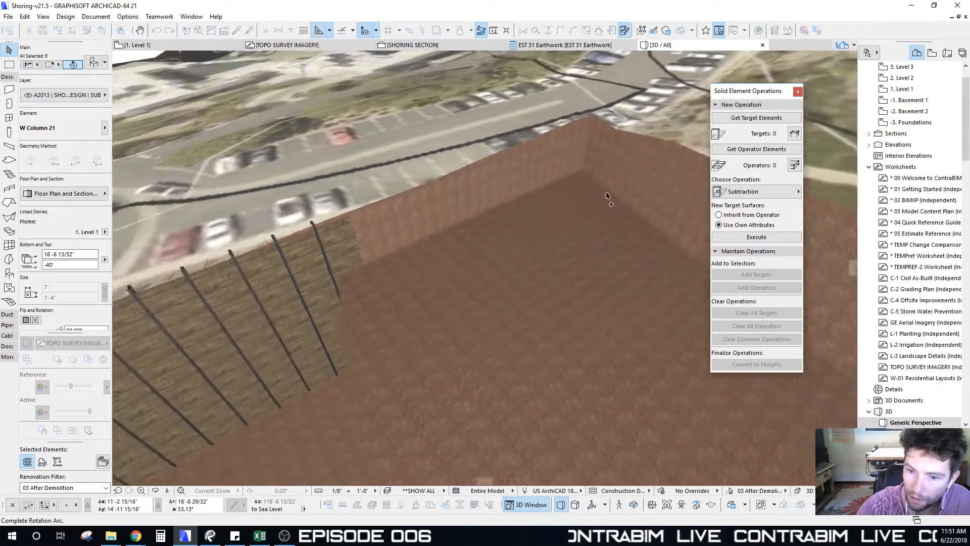
scroll(607, 196, down, 3)
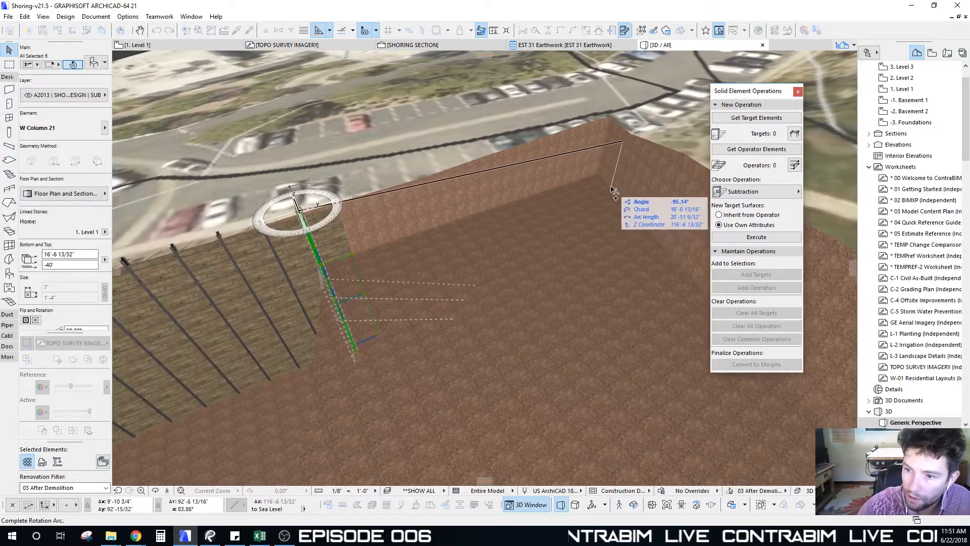
scroll(614, 220, up, 4)
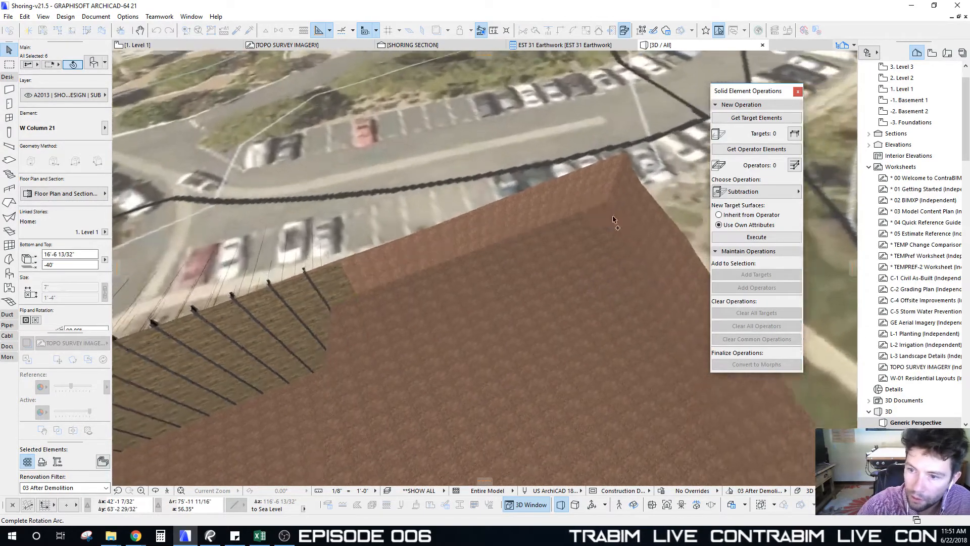
scroll(615, 220, down, 3)
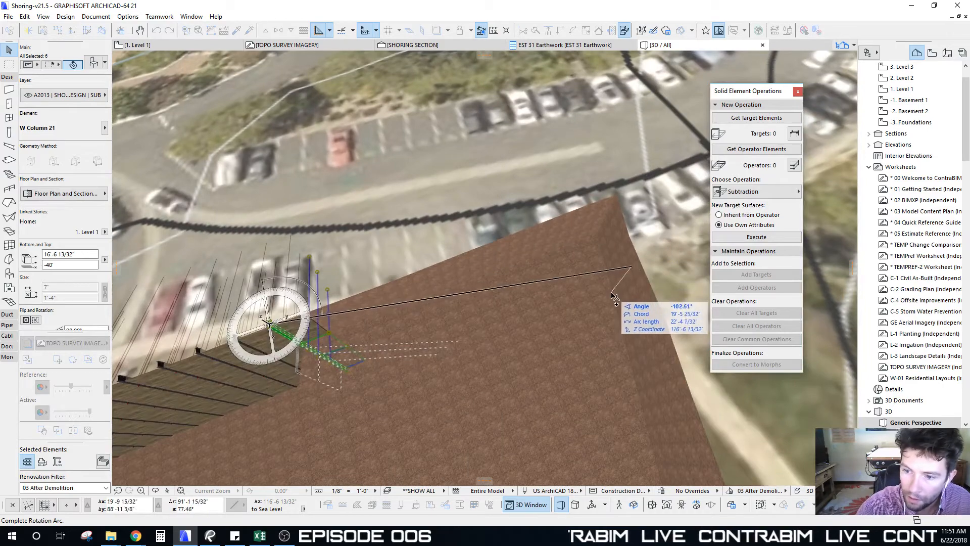
click(622, 318)
scroll(622, 318, up, 5)
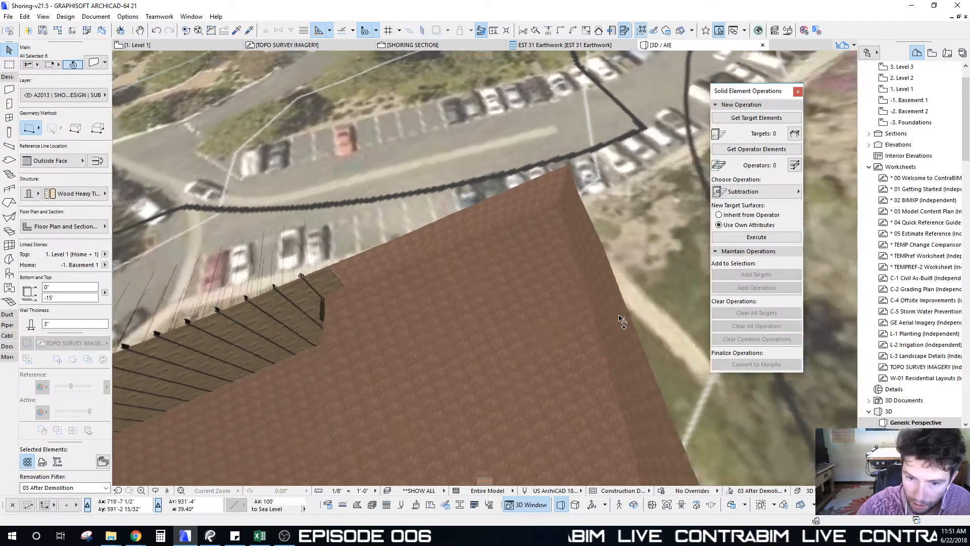
Move the selected wall and post group to its new position along the pit wall
shift+middle_drag(621, 319, 511, 242)
scroll(407, 222, up, 5)
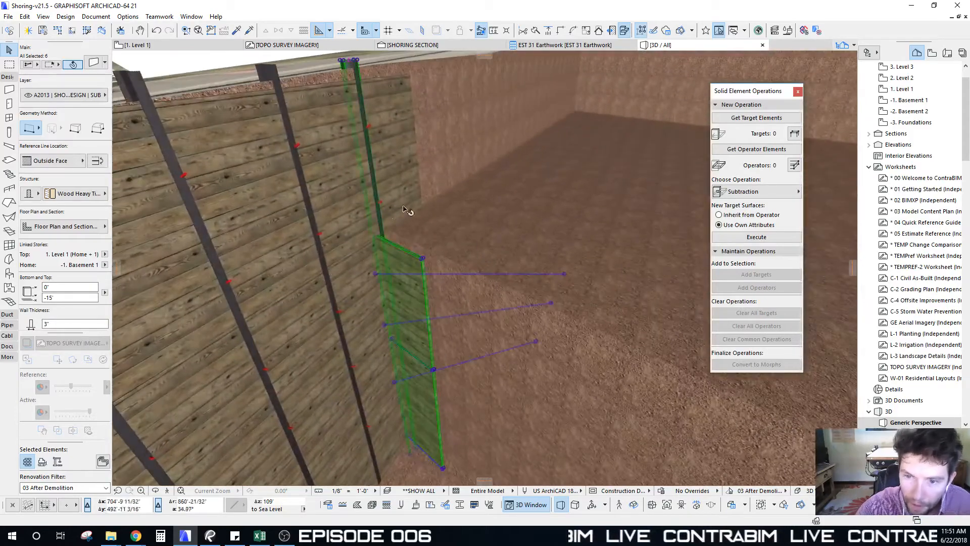
shift+middle_drag(408, 210, 382, 299)
scroll(320, 206, up, 3)
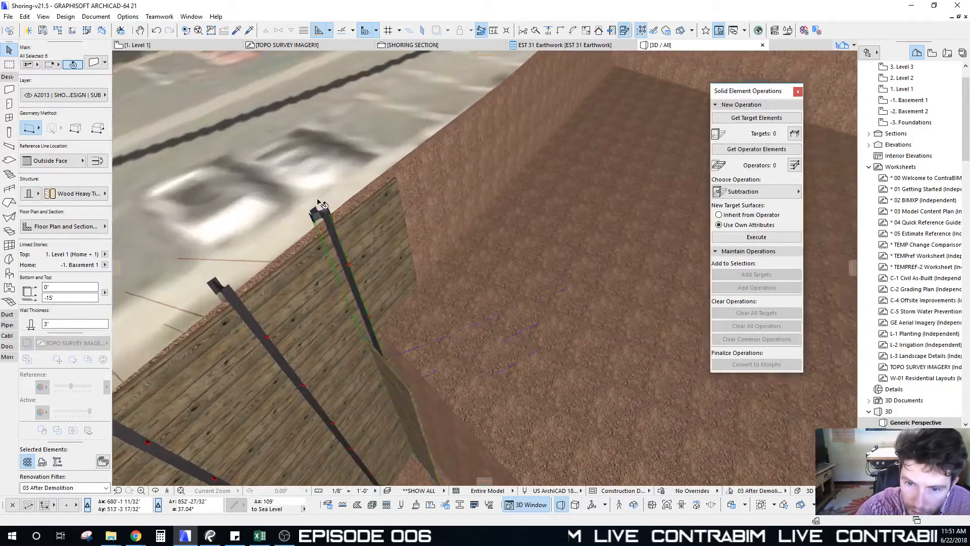
scroll(410, 384, up, 4)
key(ctrl+d)
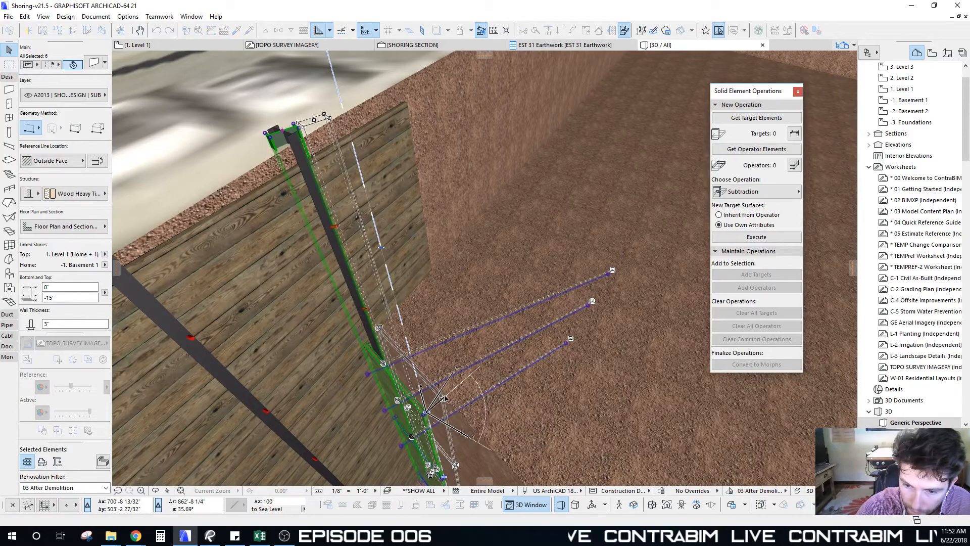
shift+middle_drag(444, 398, 392, 363)
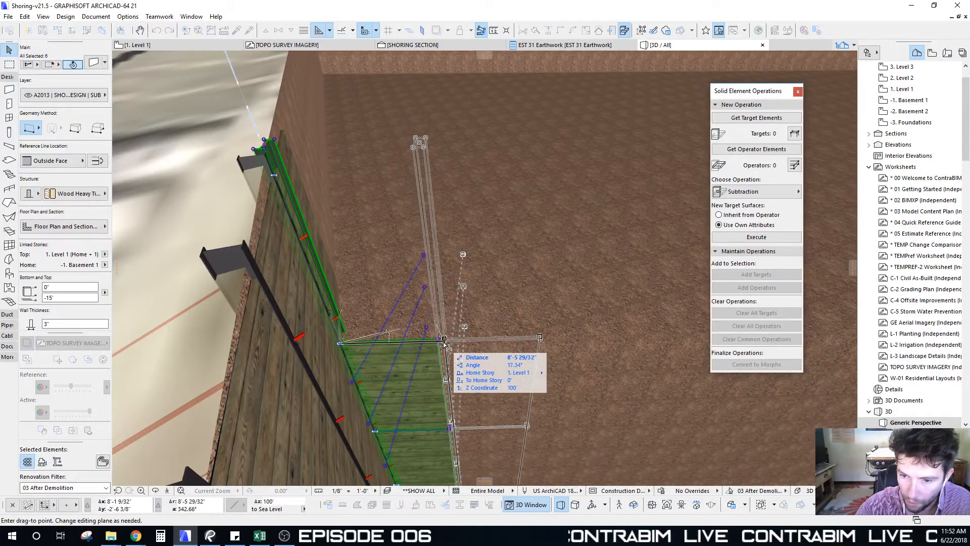
click(445, 343)
shift+middle_drag(445, 343, 364, 178)
Lower the top of soldier post W Column 21
click(360, 91)
shift+middle_drag(360, 90, 338, 137)
click(340, 133)
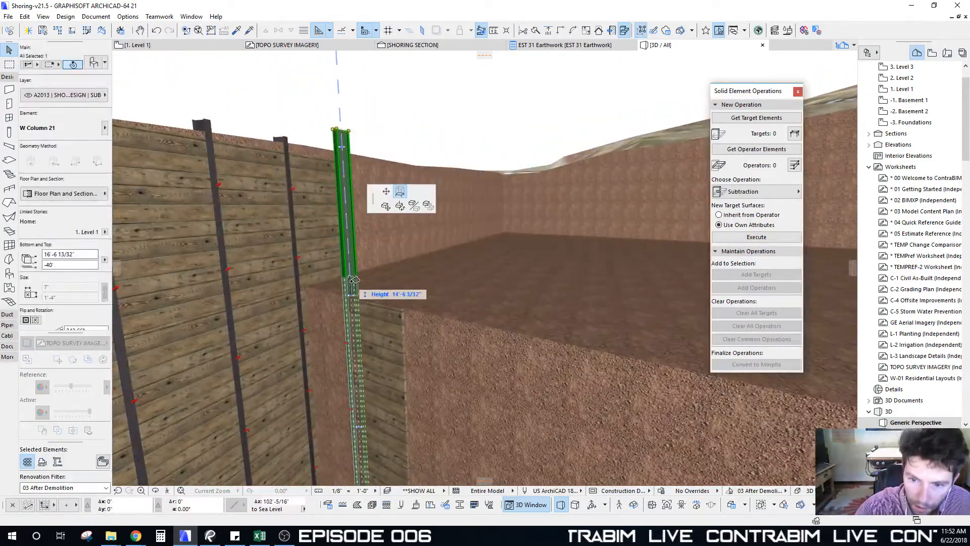
click(368, 299)
shift+middle_drag(369, 298, 360, 243)
scroll(362, 250, up, 3)
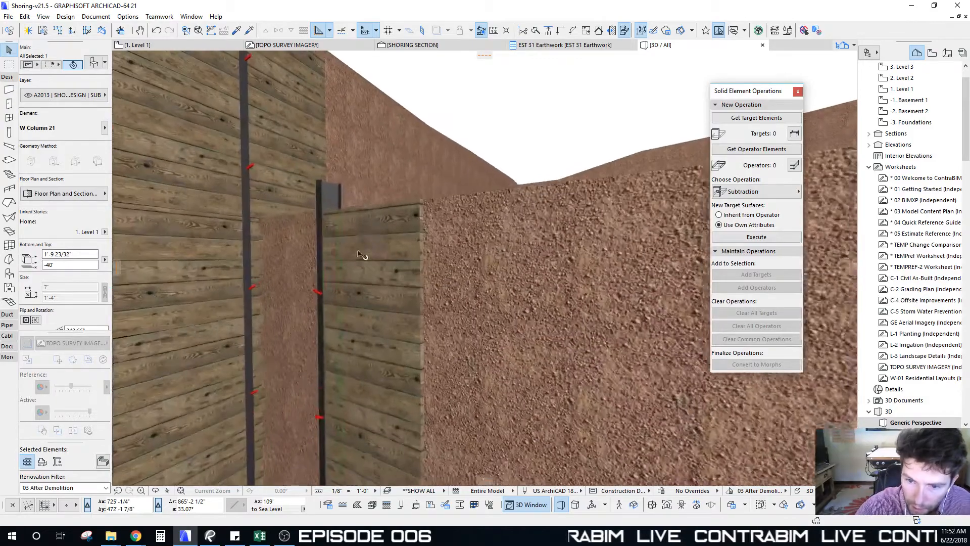
Raise the wood lagging wall's top to 5 1/16"
click(377, 250)
click(324, 209)
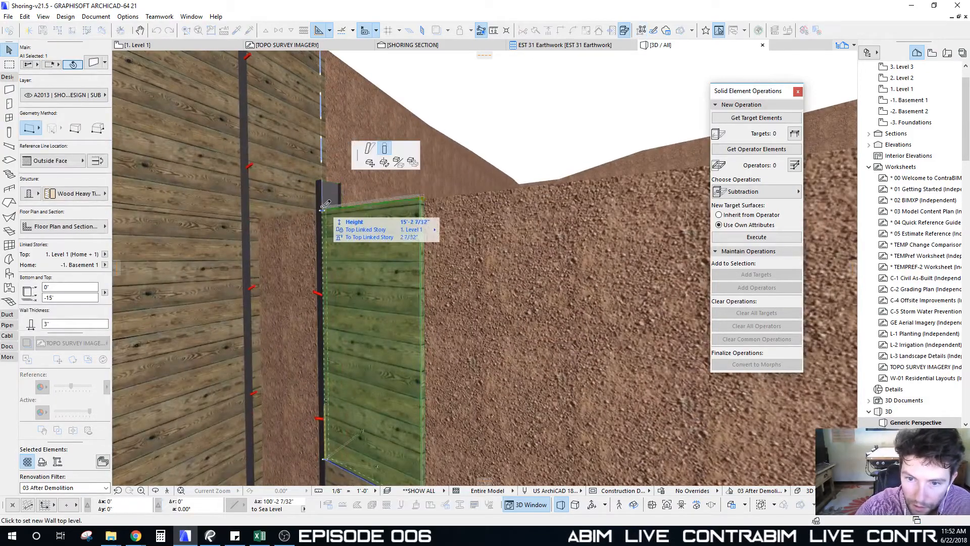
click(329, 199)
scroll(362, 246, down, 1)
scroll(362, 246, down, 2)
shift+middle_drag(362, 246, 356, 324)
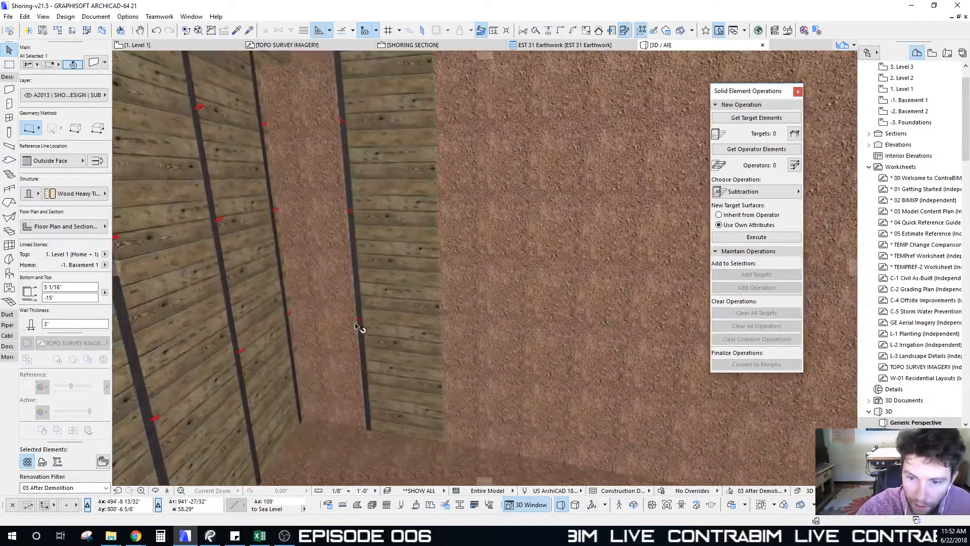
Select the lower lagging wall and diagonal tie-back, then cancel Multiply without copying
shift+click(367, 349)
shift+click(352, 214)
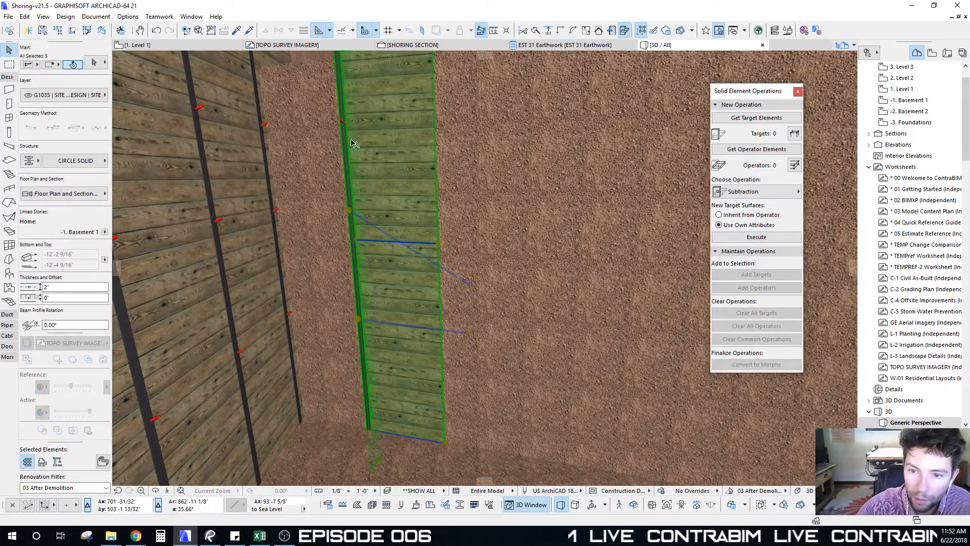
middle_drag(374, 124, 398, 334)
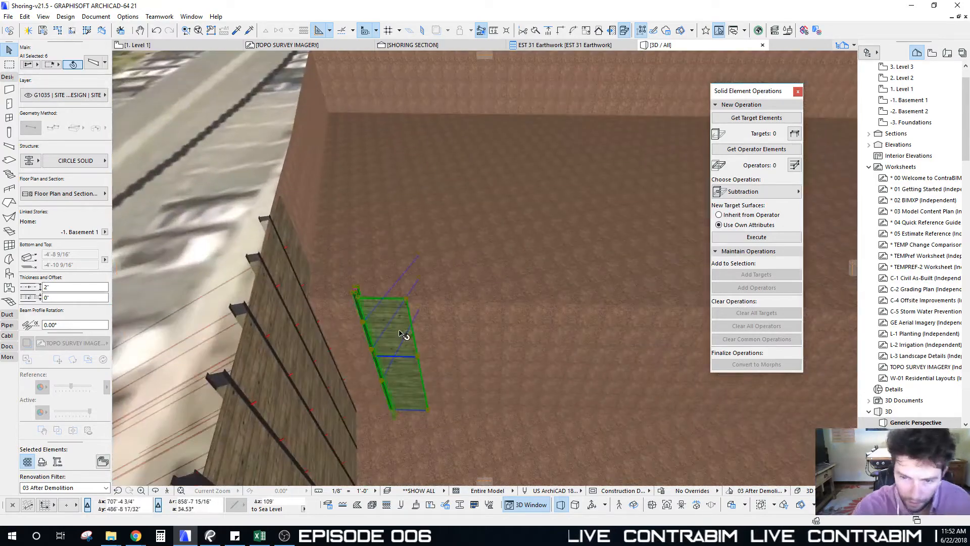
key(ctrl+u)
drag(318, 98, 313, 109)
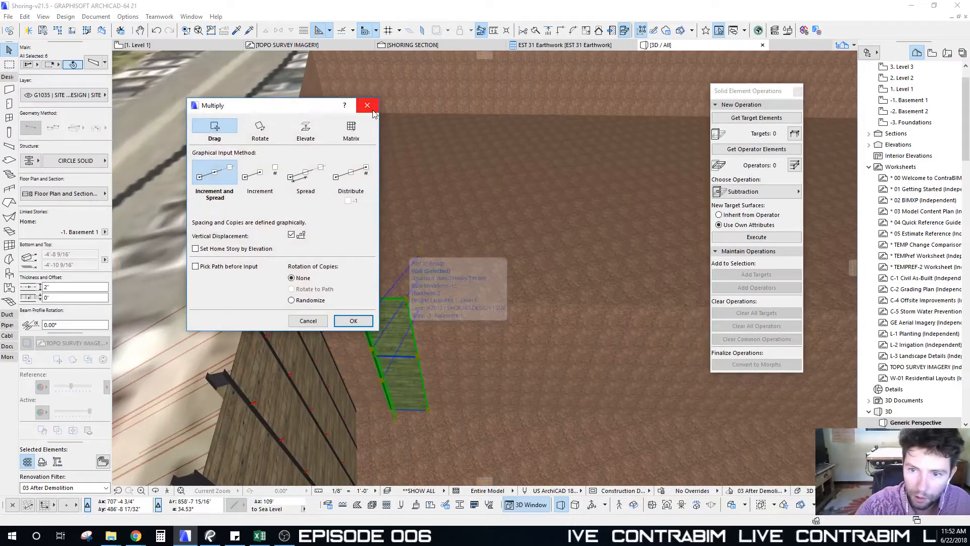
click(369, 105)
key(Escape)
Reselect the green lagging wall panel together with its tie-back beam
scroll(418, 296, down, 3)
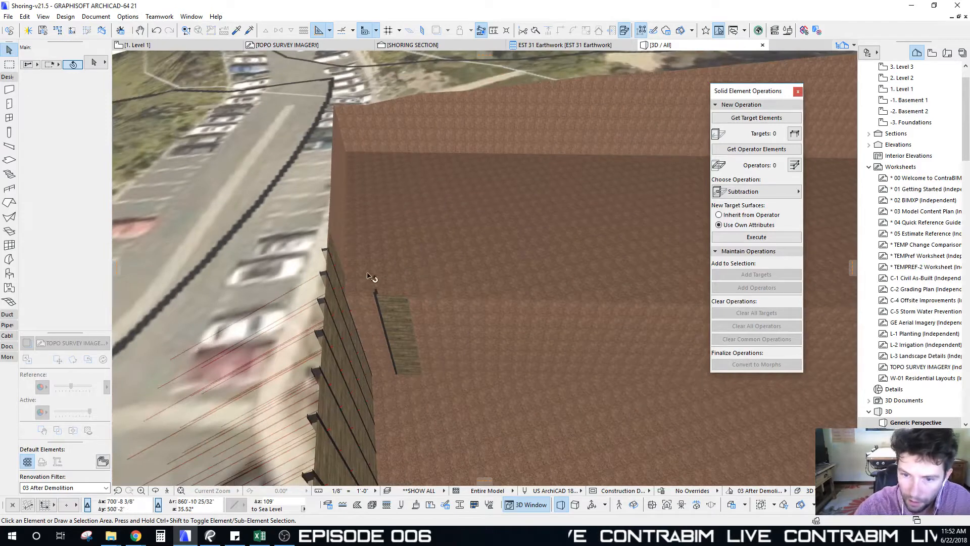
drag(359, 221, 492, 425)
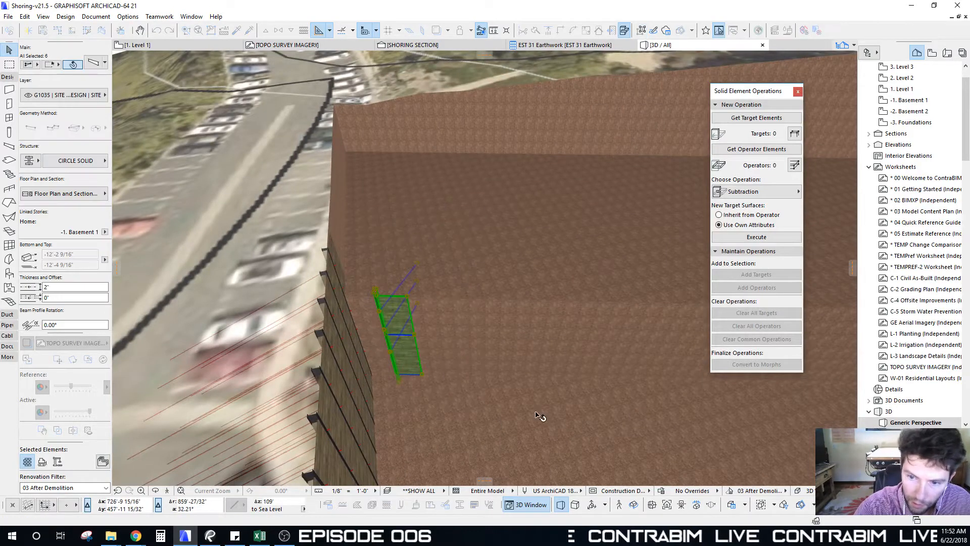
shift+middle_drag(512, 364, 416, 298)
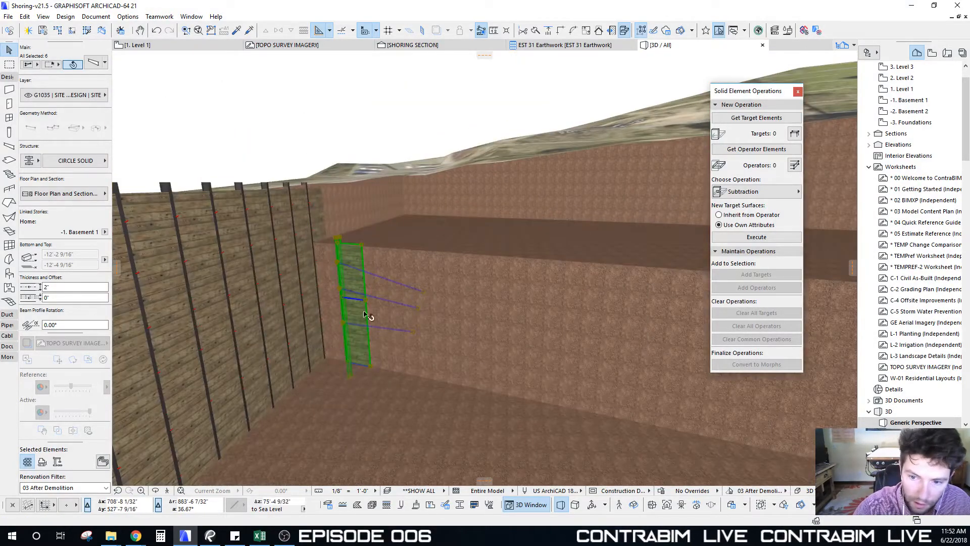
scroll(364, 315, up, 3)
key(Escape)
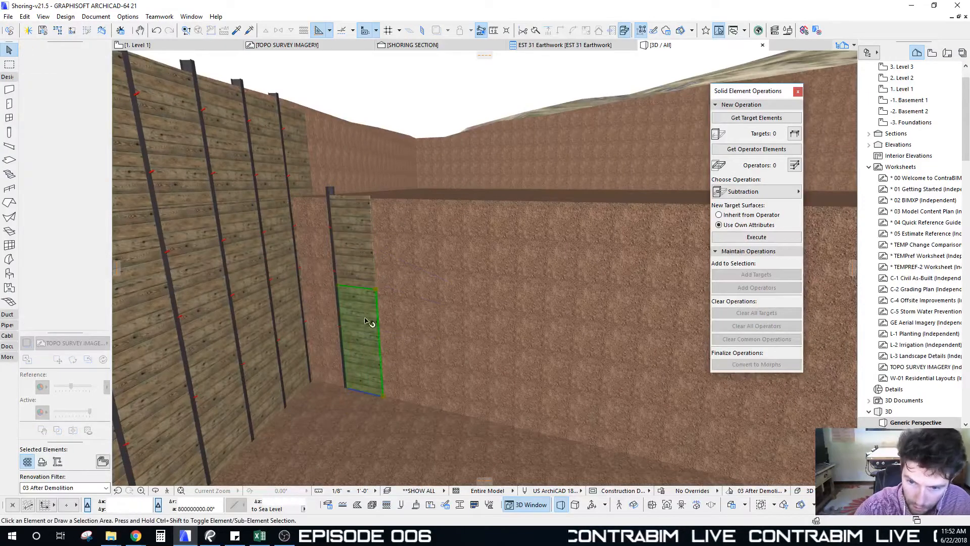
click(367, 322)
shift+click(331, 227)
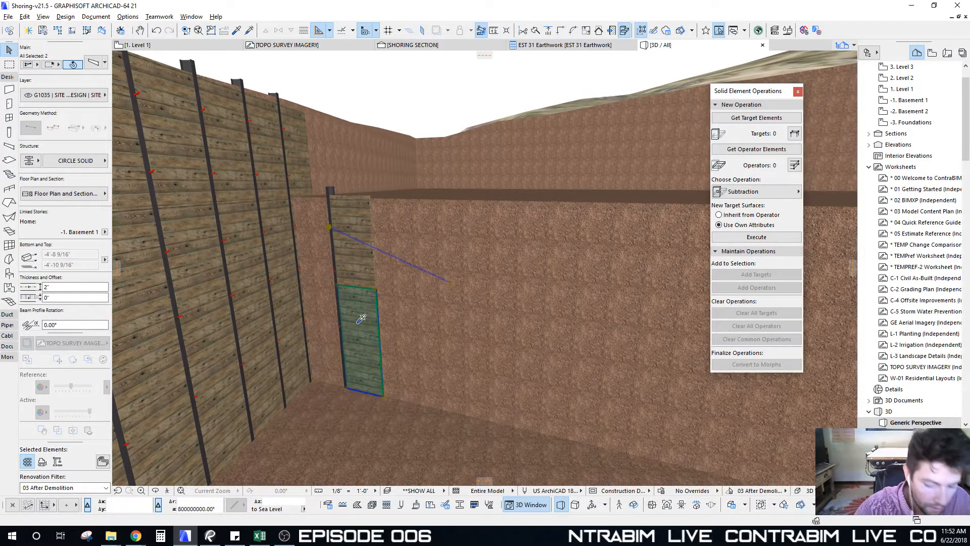
Undo the ungroup to restore the panel group, then switch to the Level 1 floor plan
key(alt+g)
shift+middle_drag(375, 329, 303, 289)
shift+middle_drag(344, 338, 364, 331)
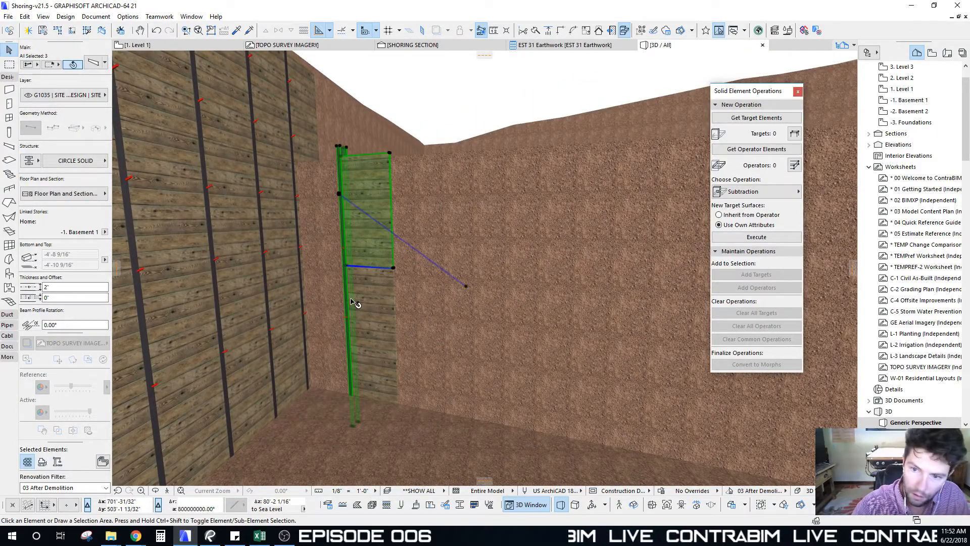
shift+click(378, 332)
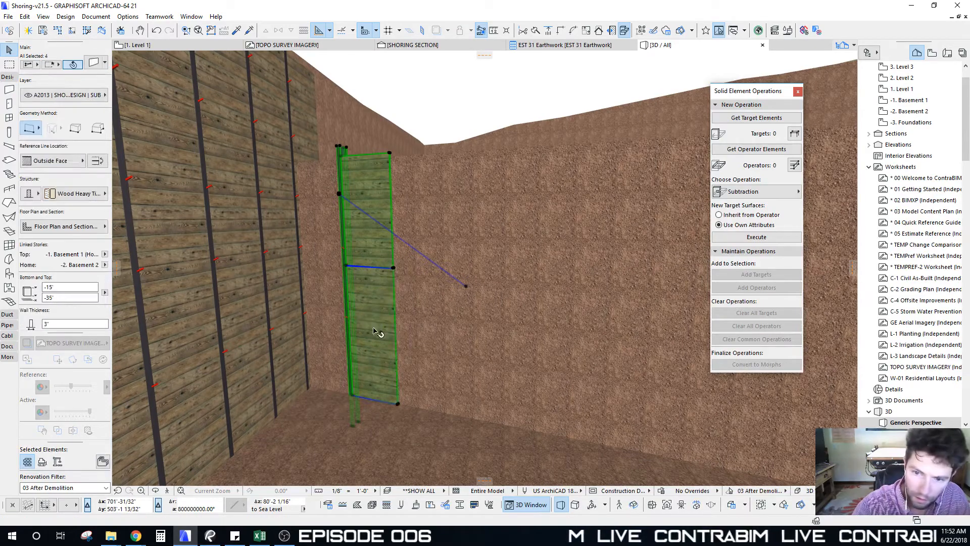
key(ctrl+z)
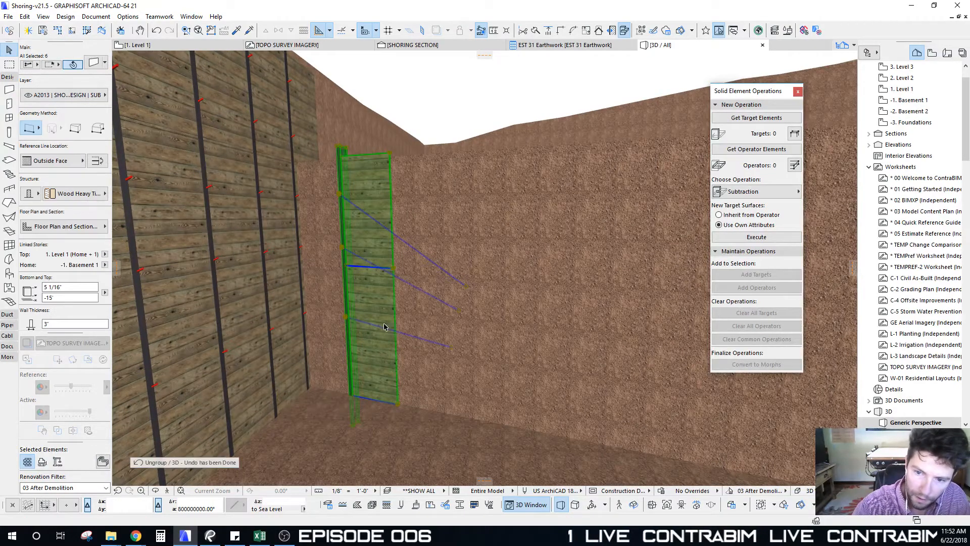
shift+middle_drag(368, 314, 421, 388)
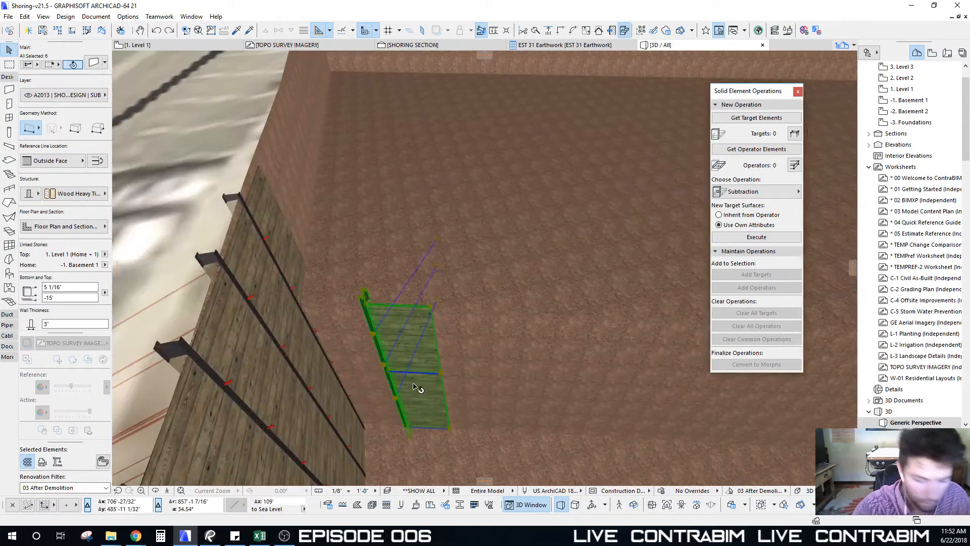
key(F2)
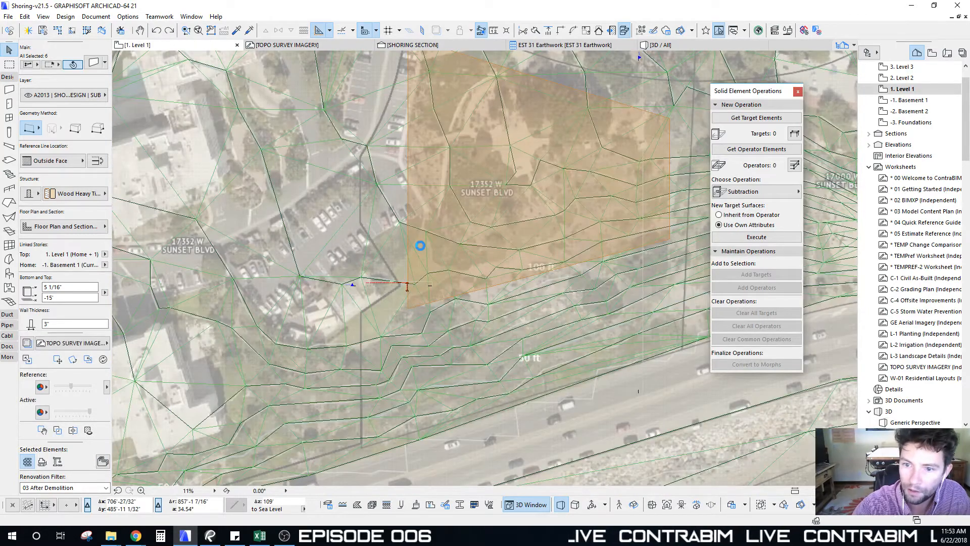
Pan to the tie-back end of the plan and show Basement 1 as a trace reference
key(Escape)
middle_drag(496, 213, 464, 269)
scroll(387, 147, up, 4)
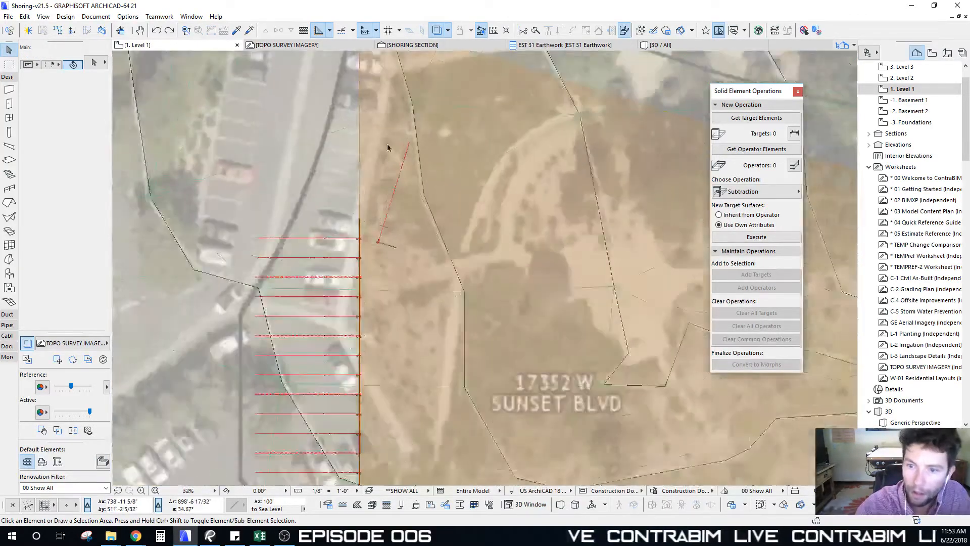
scroll(387, 147, up, 2)
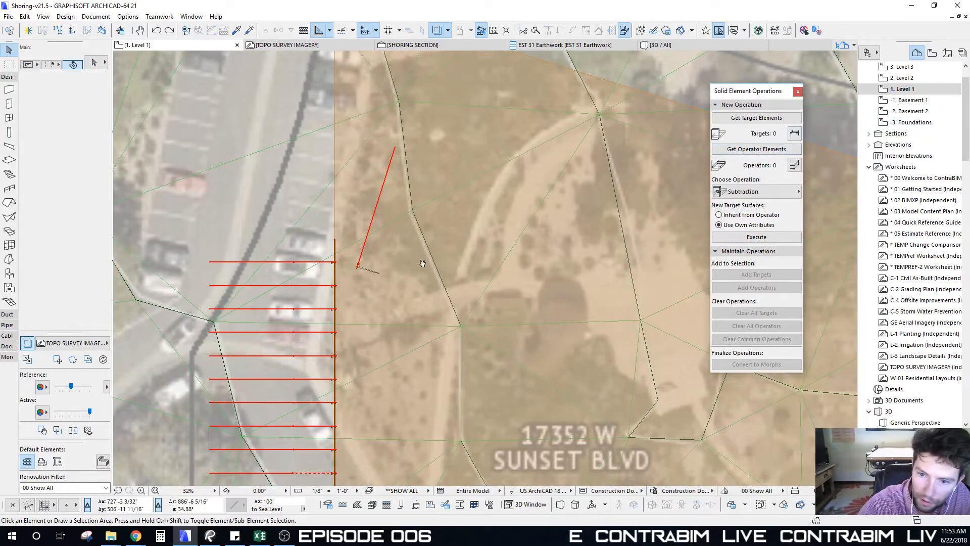
middle_drag(422, 264, 340, 320)
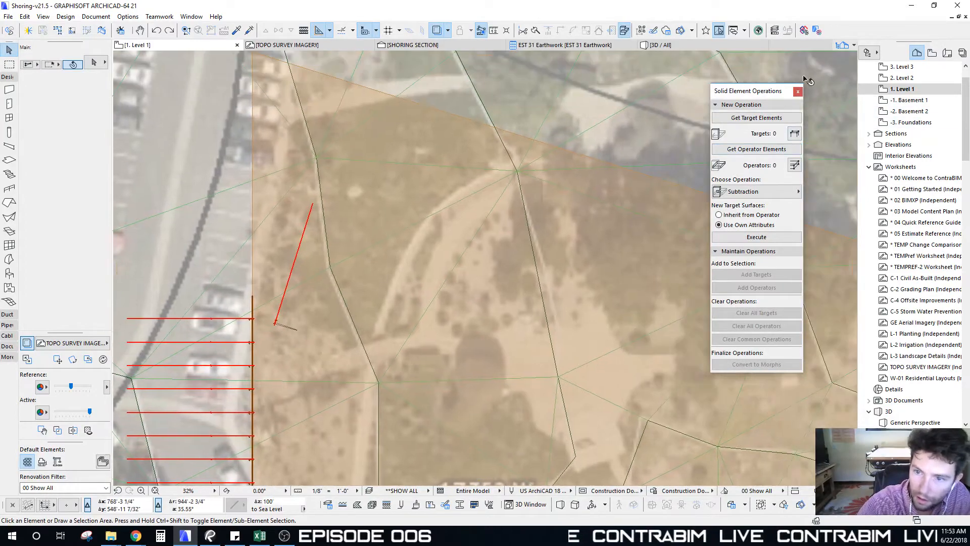
right_click(906, 104)
click(890, 162)
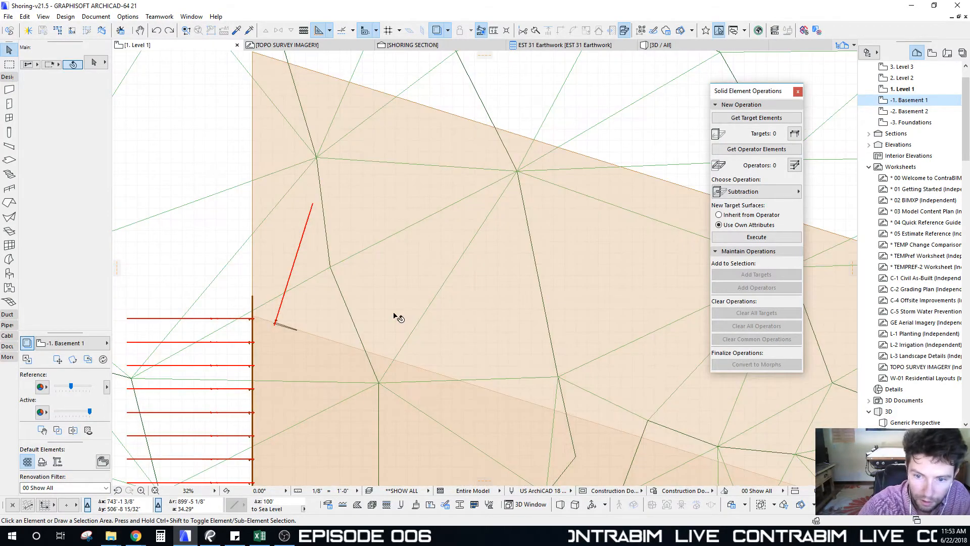
scroll(283, 318, up, 10)
scroll(370, 314, up, 3)
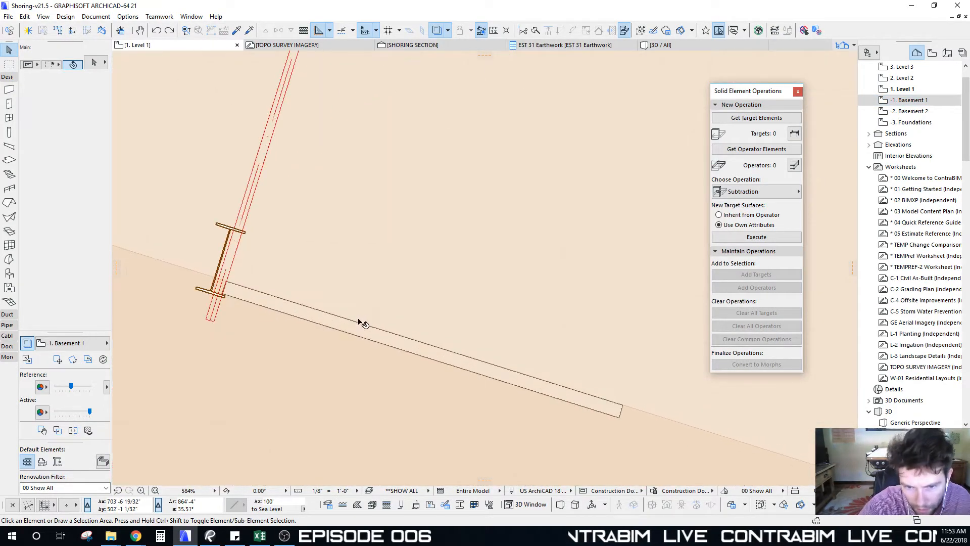
scroll(428, 346, down, 8)
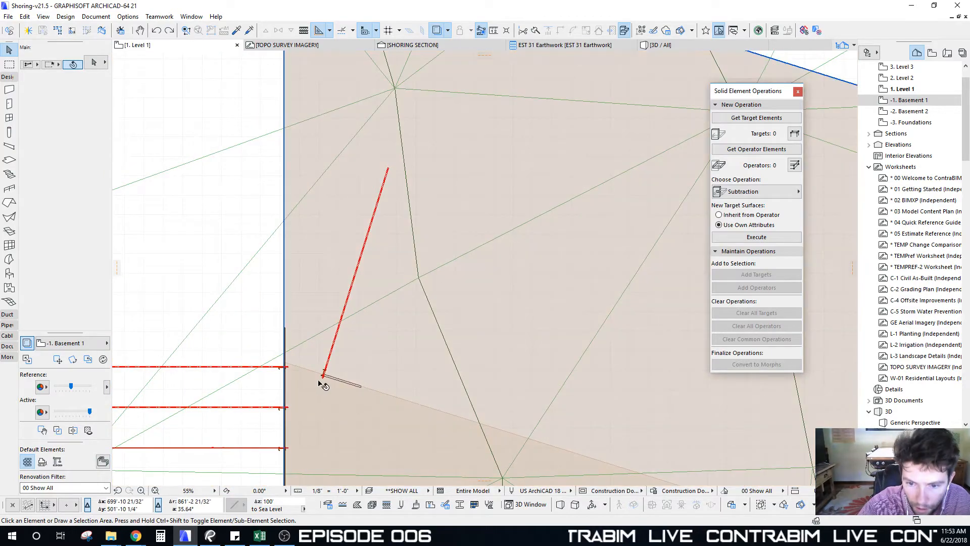
Set Multiply for the selected tie-back beam to Spread at 8'-4" spacing
click(325, 374)
scroll(326, 376, up, 3)
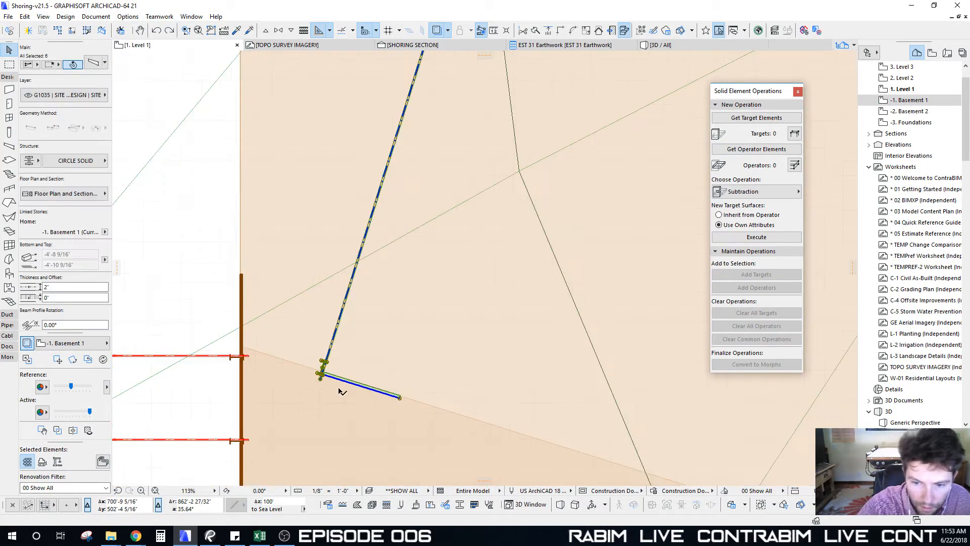
key(ctrl+u)
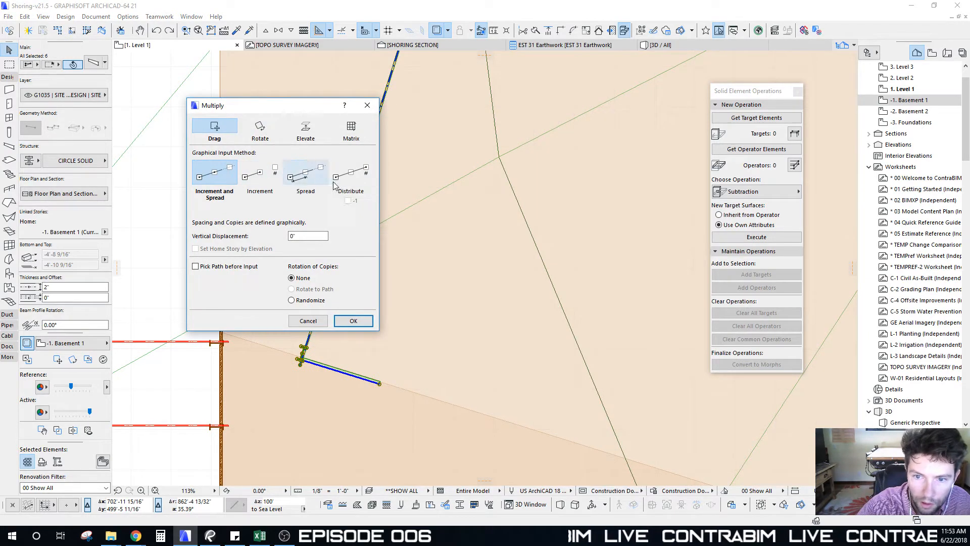
click(306, 173)
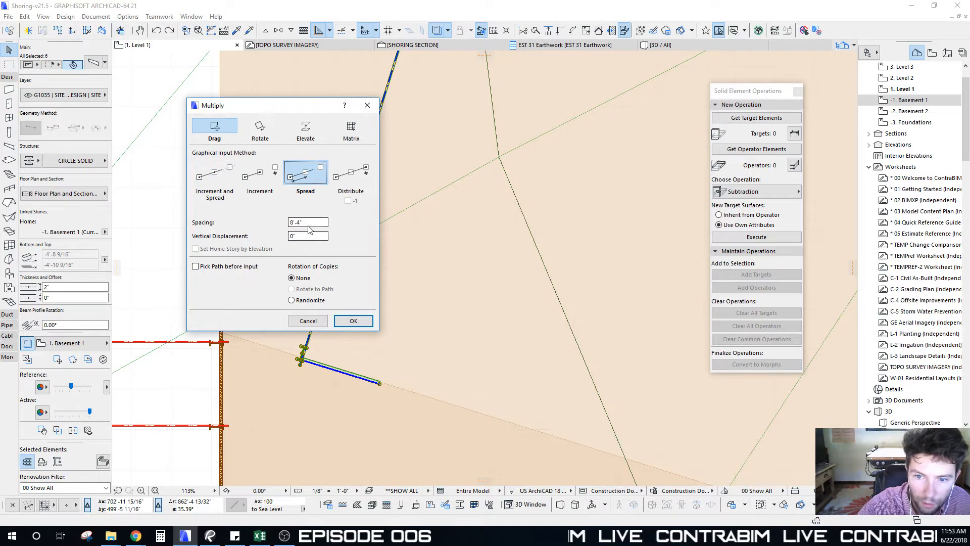
click(353, 321)
Set the copy reference point and pan the plan toward the destination
scroll(306, 356, up, 5)
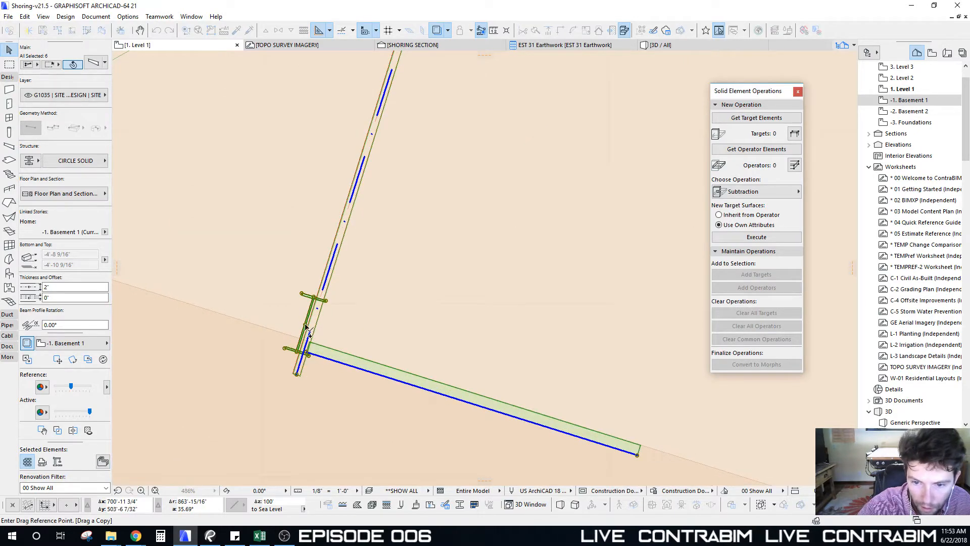
scroll(331, 354, up, 6)
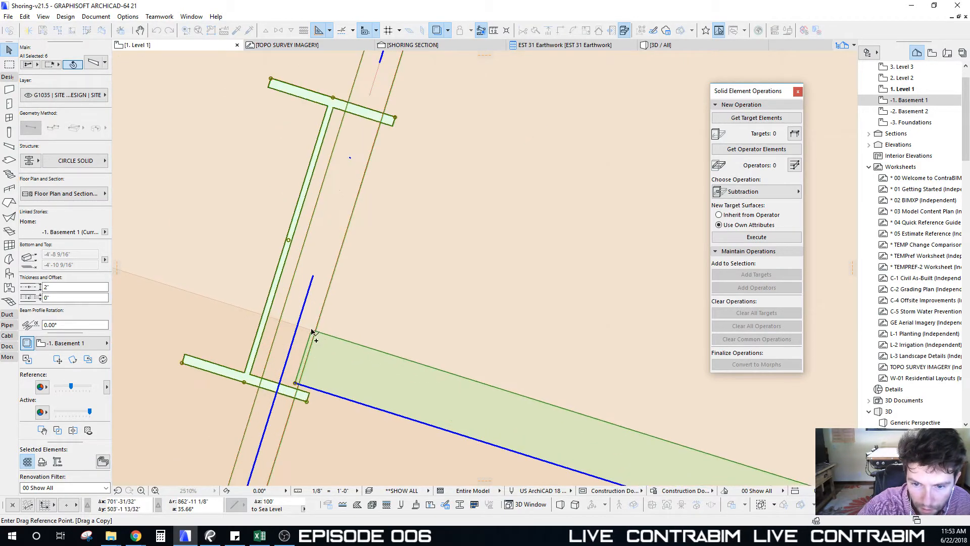
click(312, 332)
scroll(329, 344, down, 15)
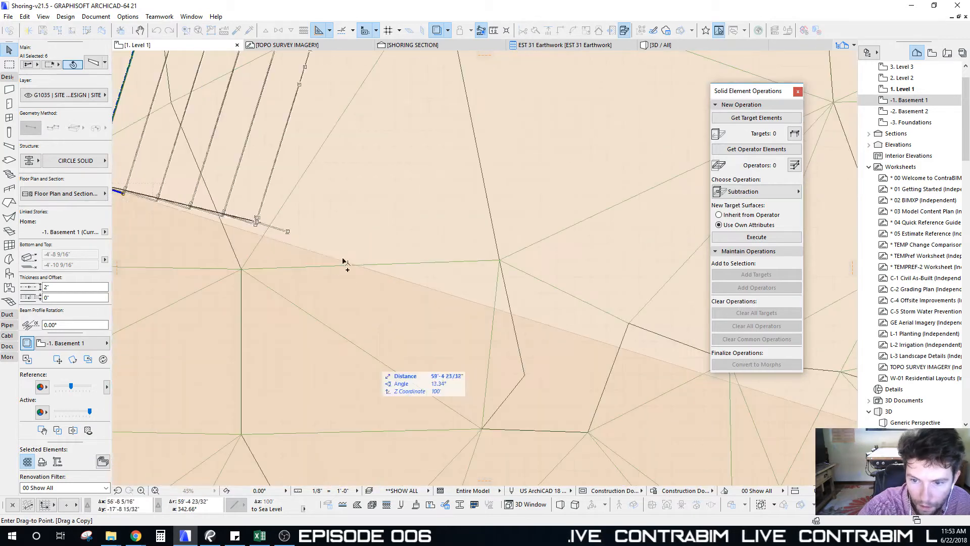
middle_drag(626, 387, 298, 228)
Place the shoring copy along the upper excavation edge and frame both rows
middle_drag(506, 297, 305, 226)
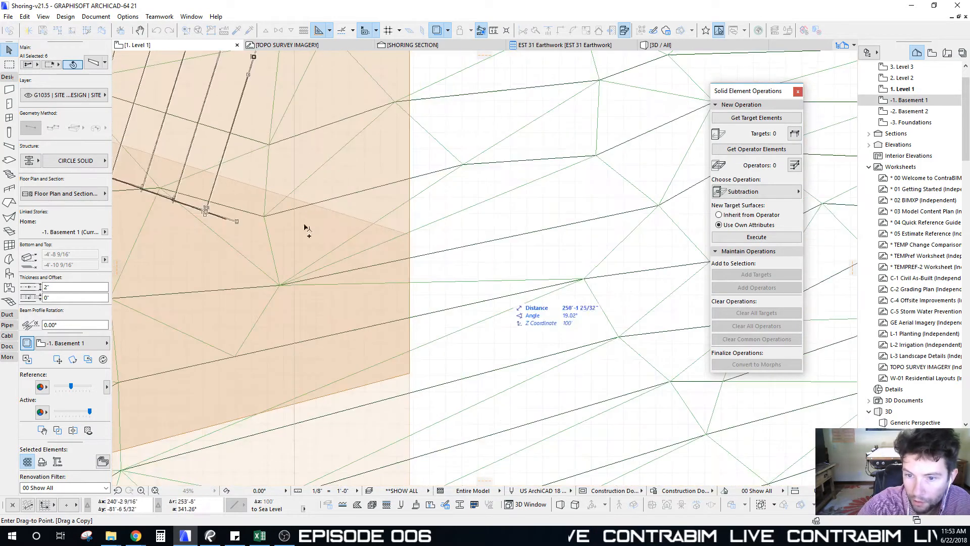
scroll(400, 235, up, 5)
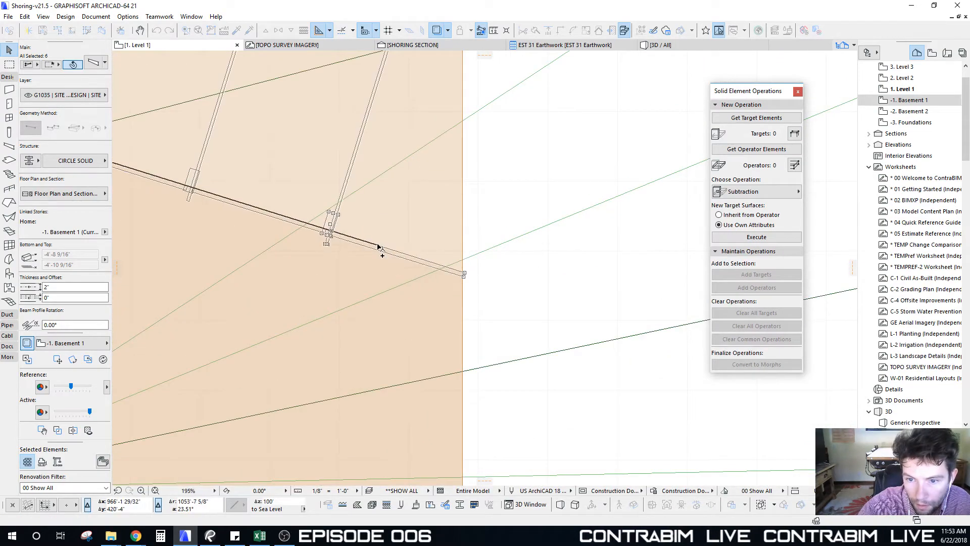
click(378, 247)
scroll(303, 278, down, 9)
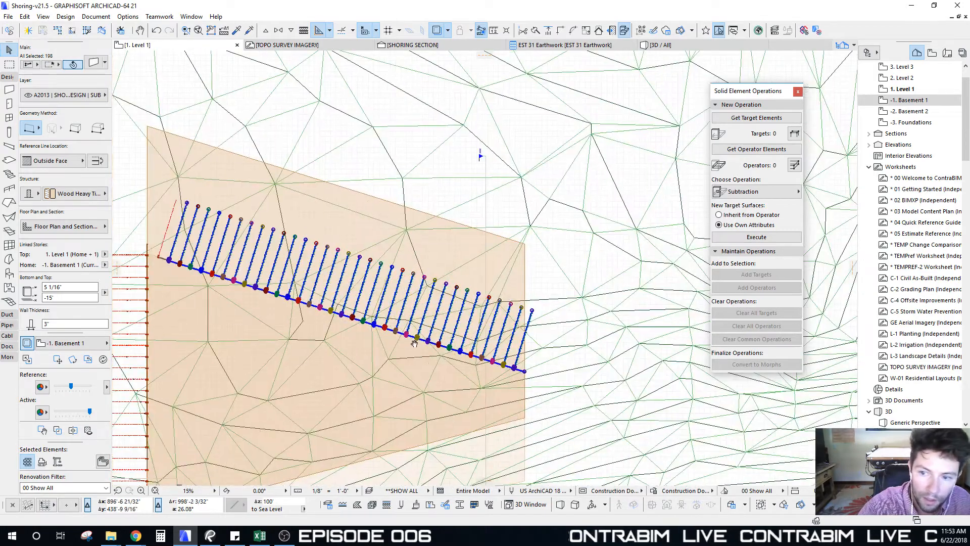
middle_drag(415, 343, 402, 341)
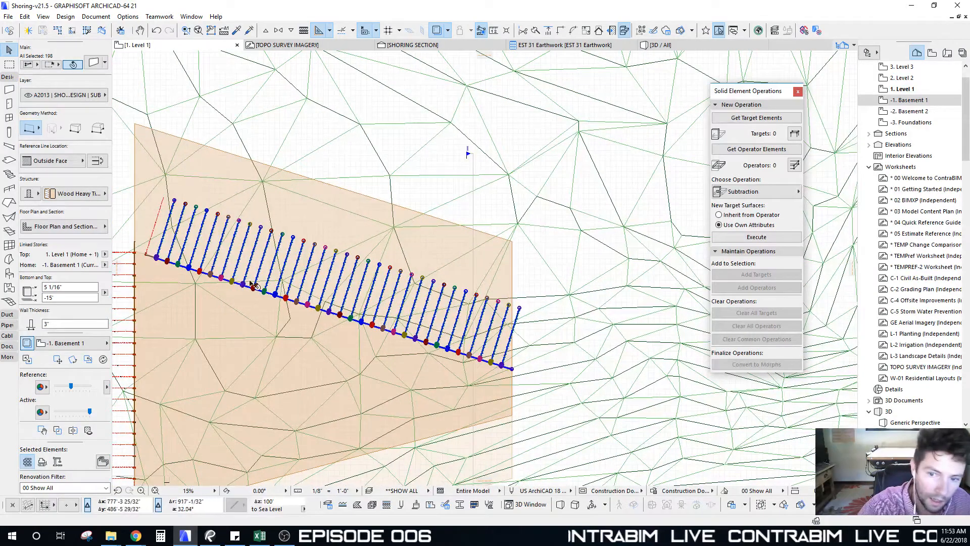
middle_drag(331, 295, 302, 288)
scroll(497, 365, up, 10)
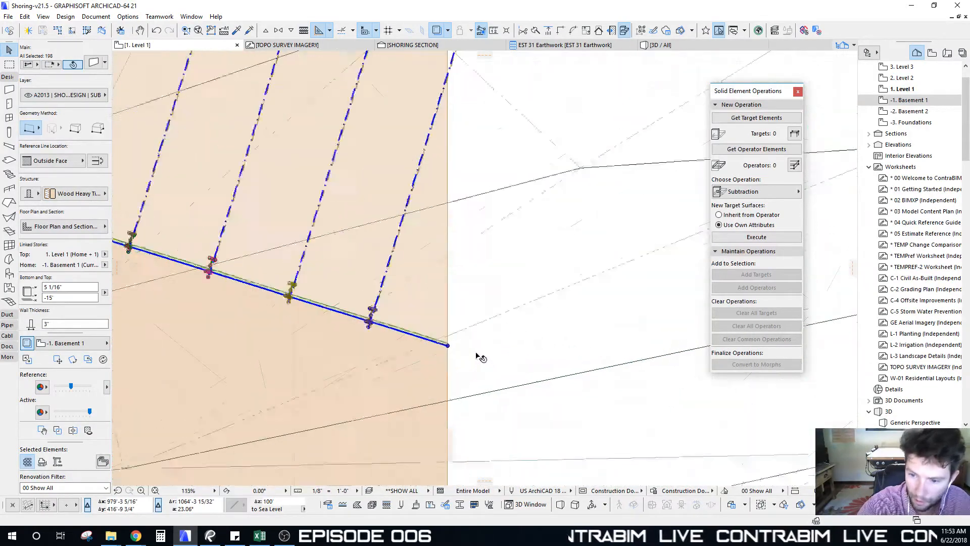
Start another copy from the beam end, check the upper corner, and switch to 3D
key(ctrl+shift+d)
click(443, 343)
scroll(370, 378, down, 4)
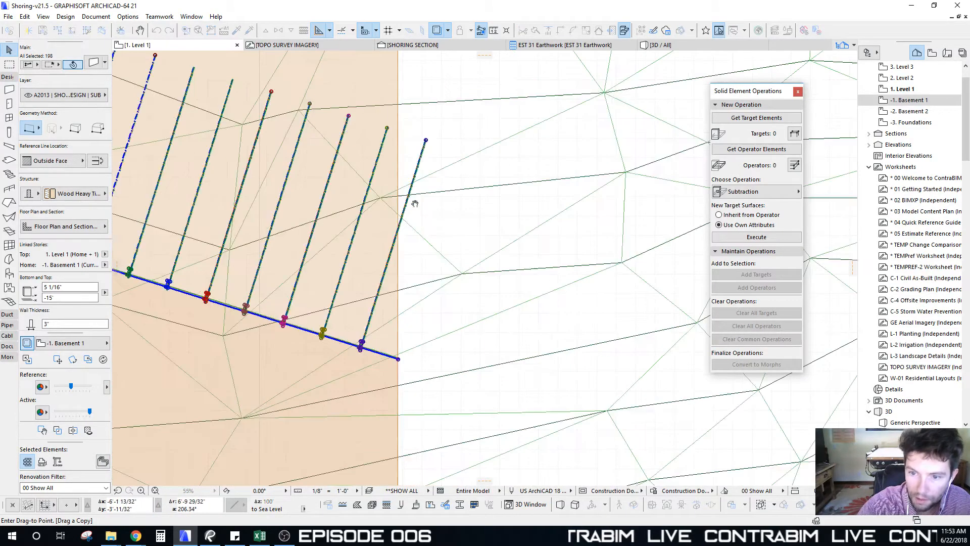
middle_drag(414, 202, 422, 344)
middle_drag(405, 135, 356, 479)
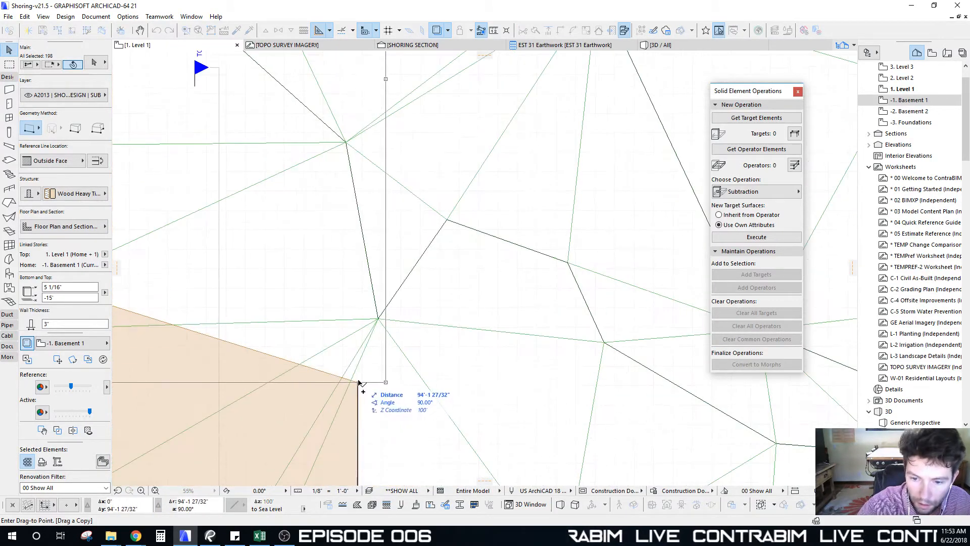
scroll(361, 386, up, 11)
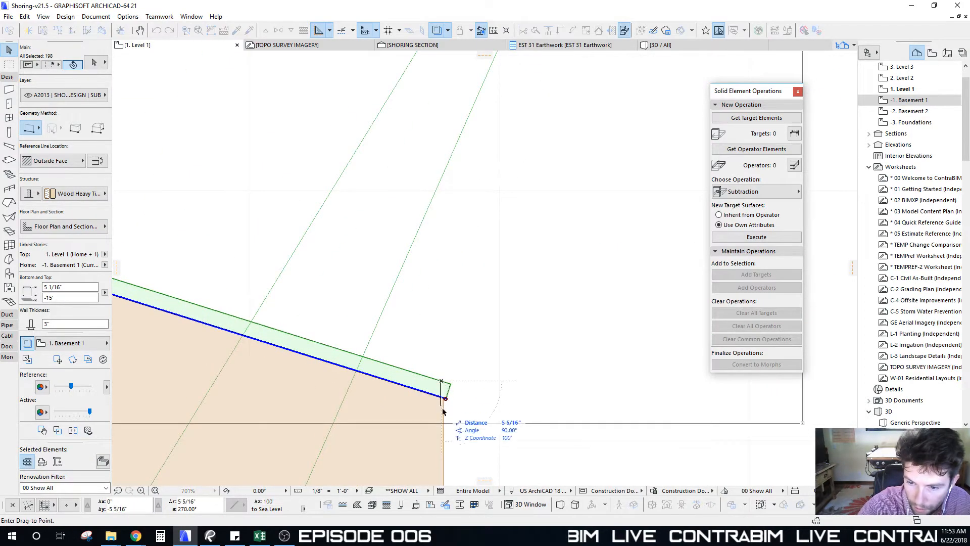
scroll(441, 403, up, 10)
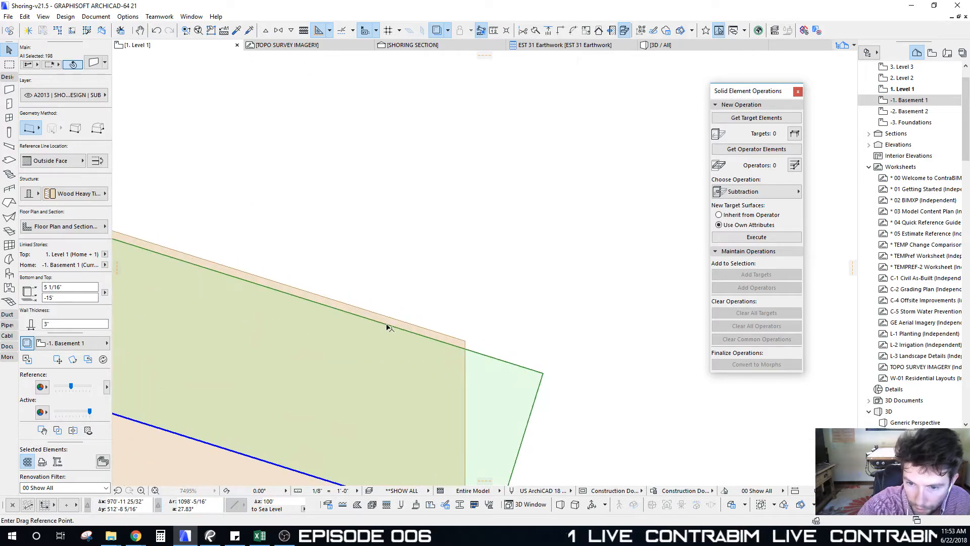
scroll(397, 340, down, 14)
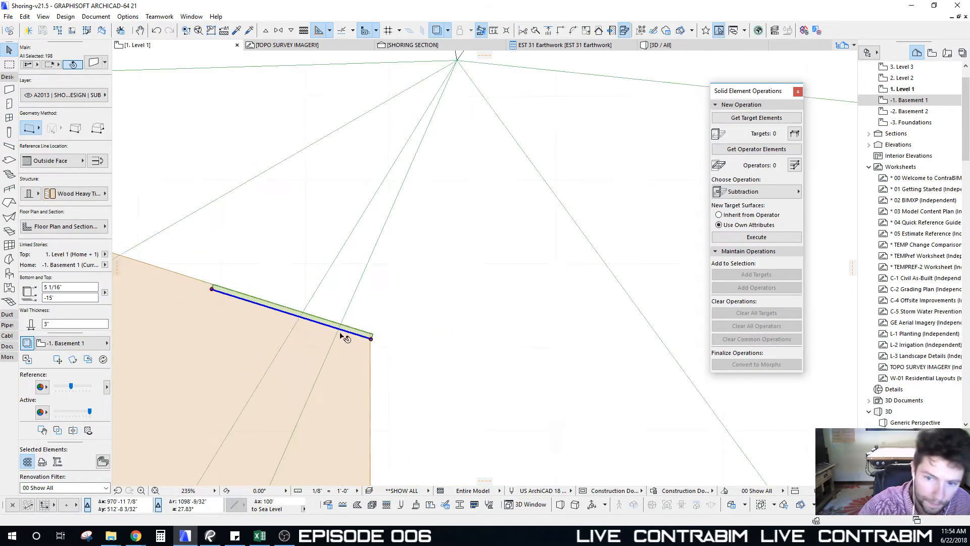
scroll(346, 338, down, 13)
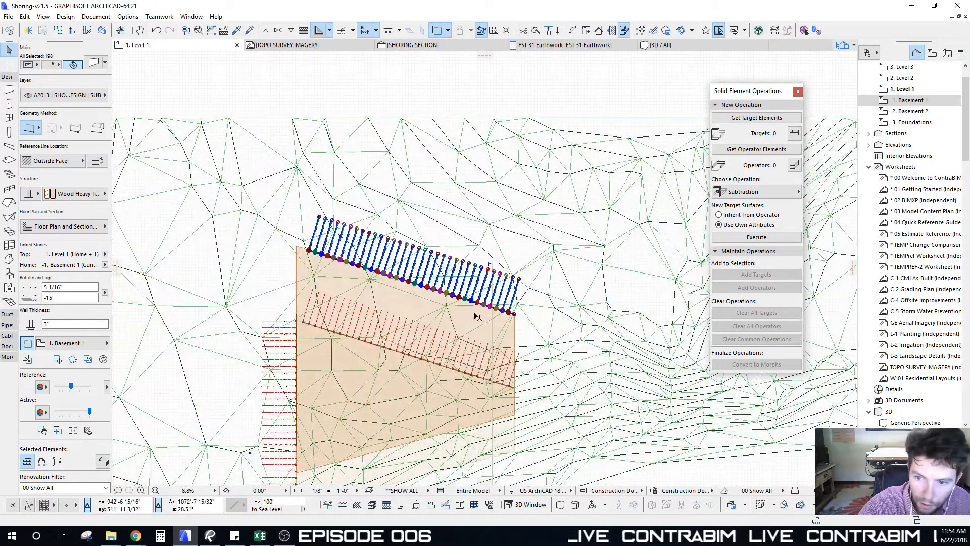
middle_drag(438, 304, 420, 301)
scroll(428, 314, up, 2)
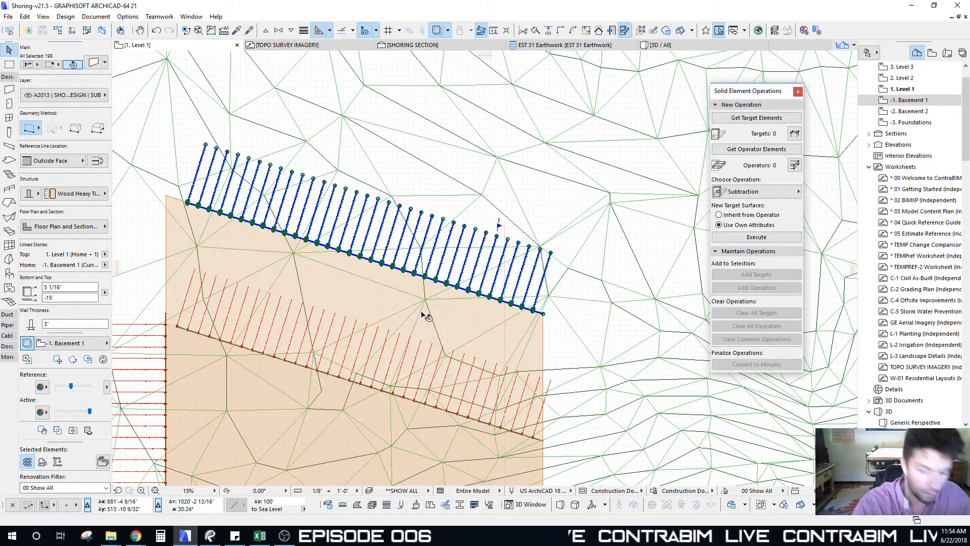
key(F3)
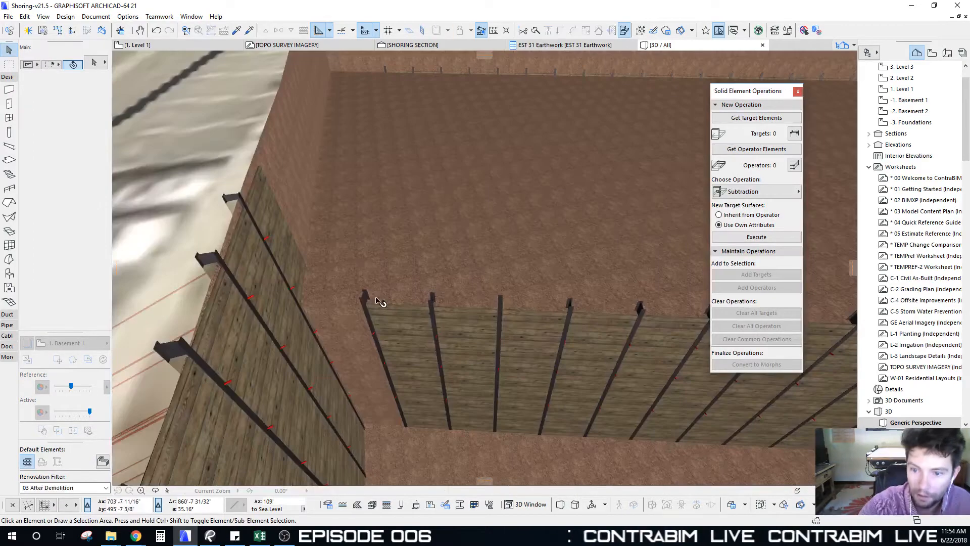
Move the copied shoring group from a post top up to the far pit wall's top
scroll(381, 302, down, 4)
shift+middle_drag(381, 301, 391, 293)
scroll(388, 283, up, 4)
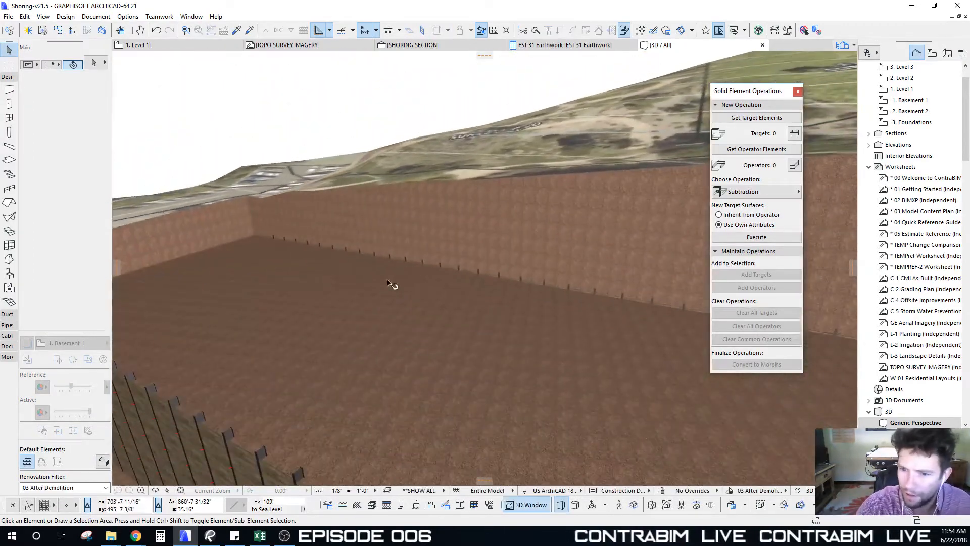
click(426, 266)
shift+middle_drag(426, 265, 549, 295)
scroll(551, 299, up, 7)
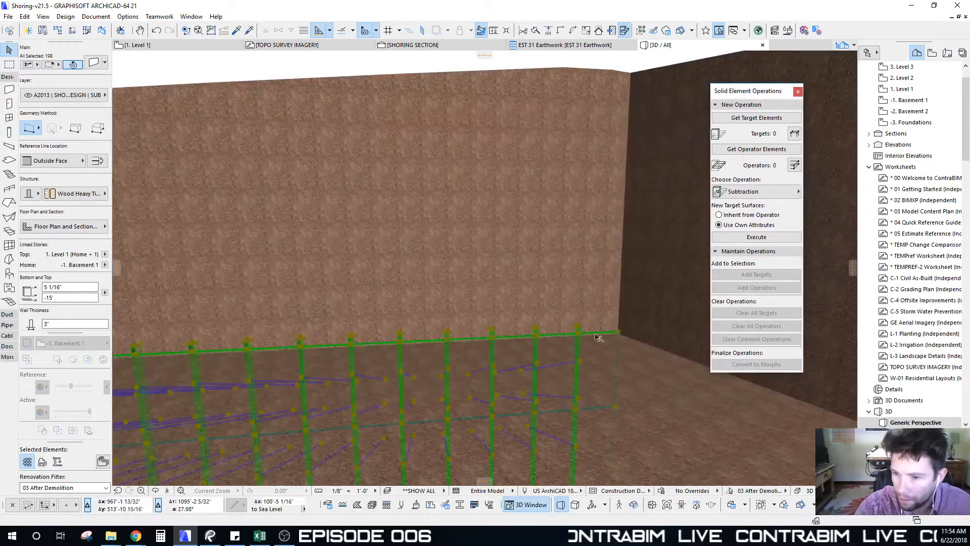
key(ctrl+d)
click(579, 328)
scroll(578, 257, down, 4)
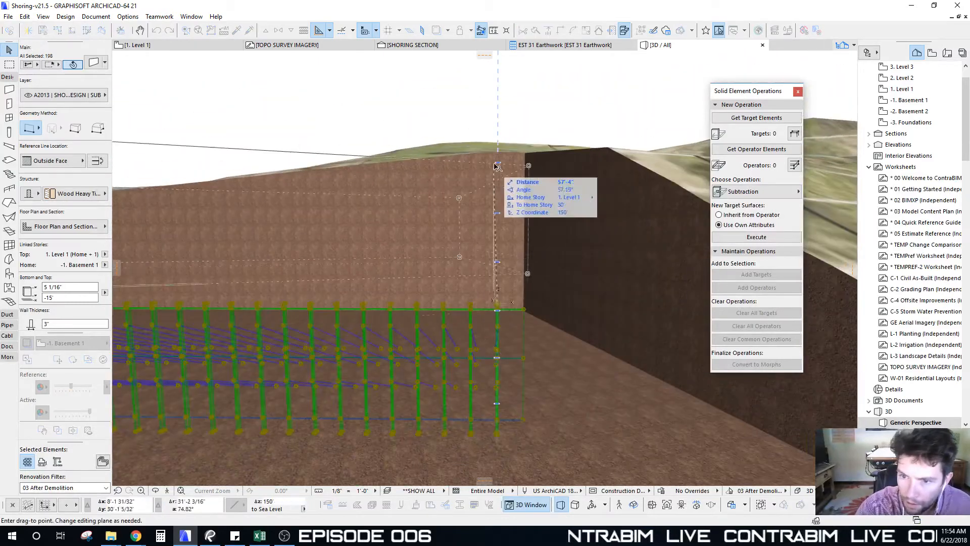
click(497, 143)
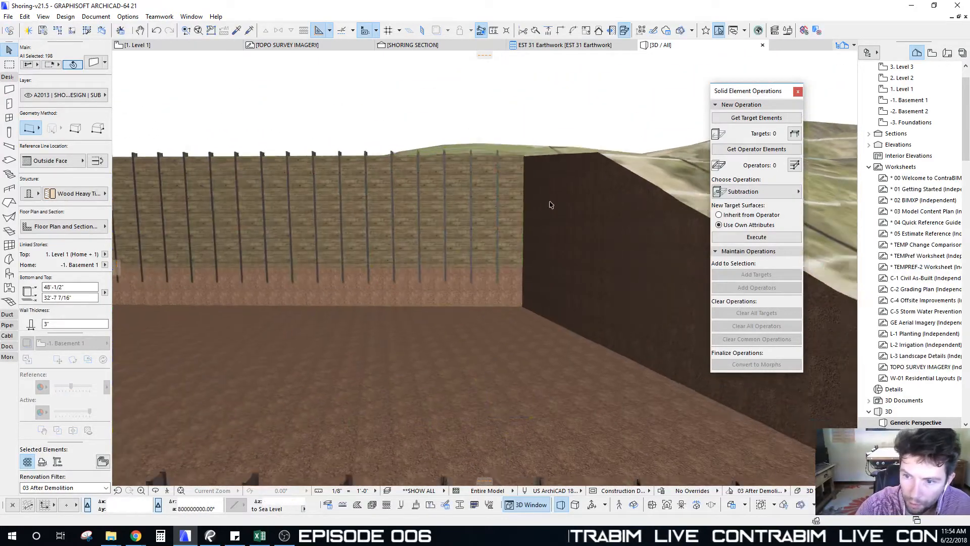
Check the raised shoring, pick a lagging wall panel, and open Find & Select for walls
shift+middle_drag(474, 192, 425, 256)
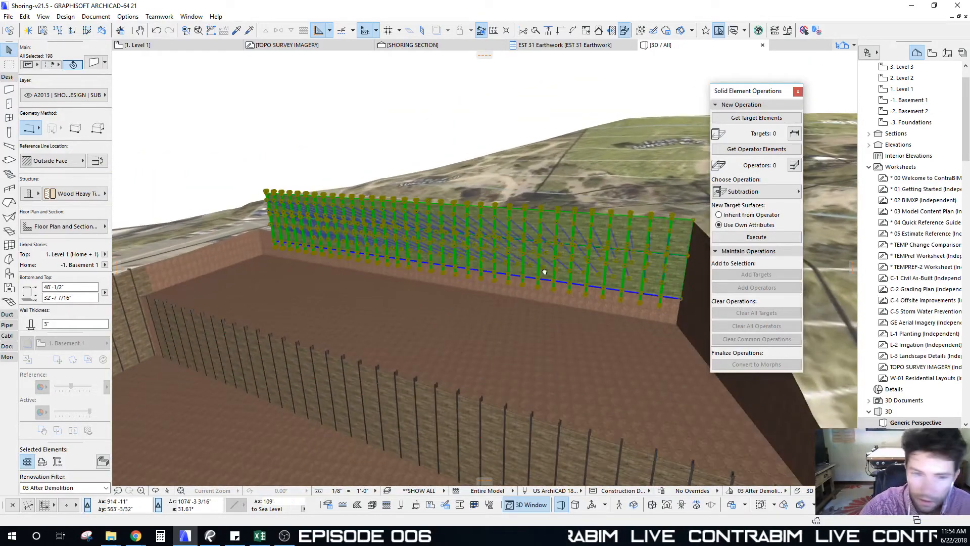
shift+middle_drag(544, 271, 141, 276)
mouse_move(512, 280)
shift+middle_down()
mouse_move(504, 252)
mouse_move(501, 279)
shift+middle_up()
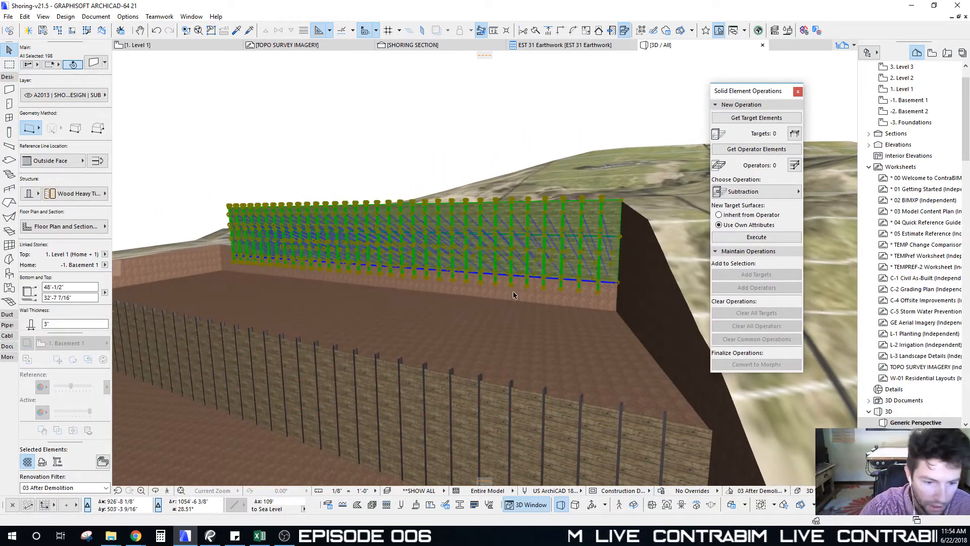
scroll(580, 246, up, 4)
shift+middle_drag(574, 258, 504, 212)
key(Escape)
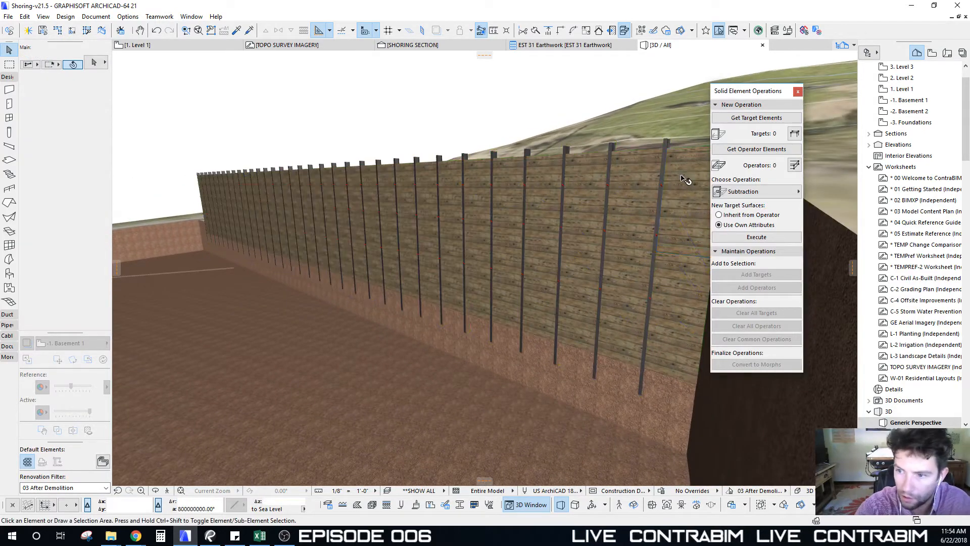
key(ctrl+a)
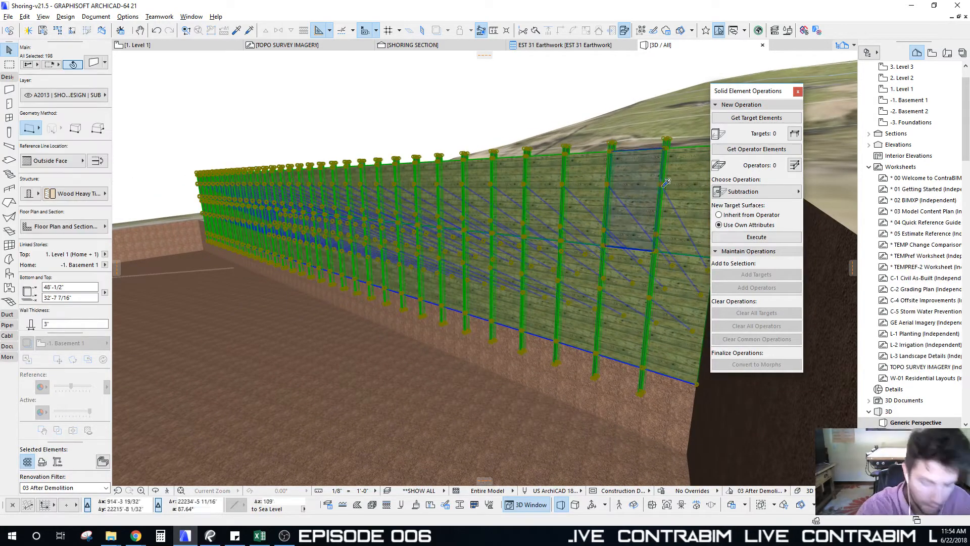
click(689, 186)
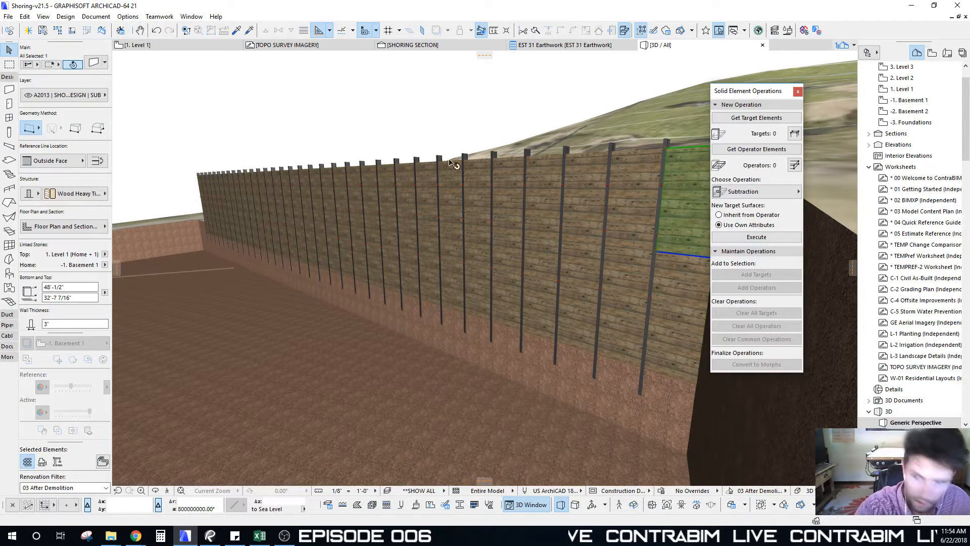
key(ctrl+f)
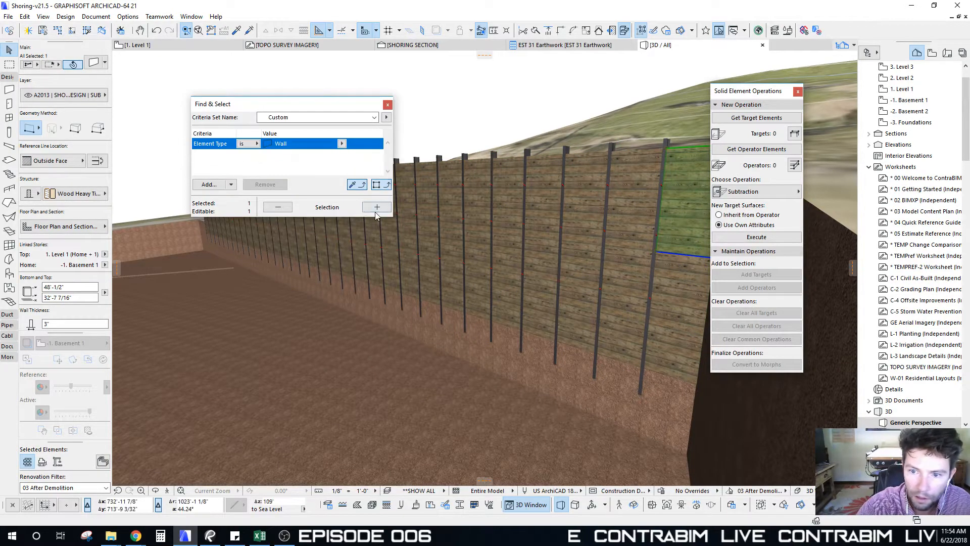
Add Elevation to Project Zero as a second wall search criterion in Find & Select
click(377, 207)
drag(322, 111, 295, 96)
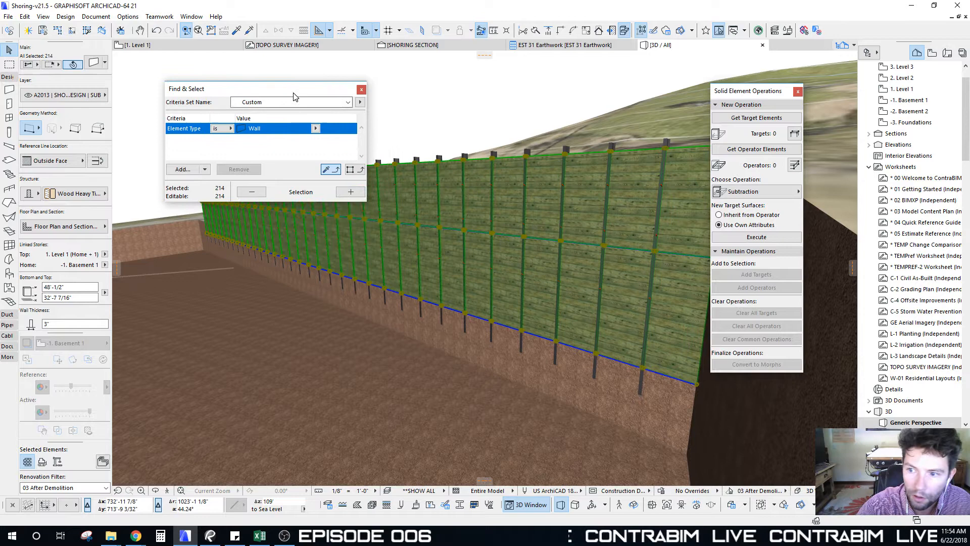
click(183, 169)
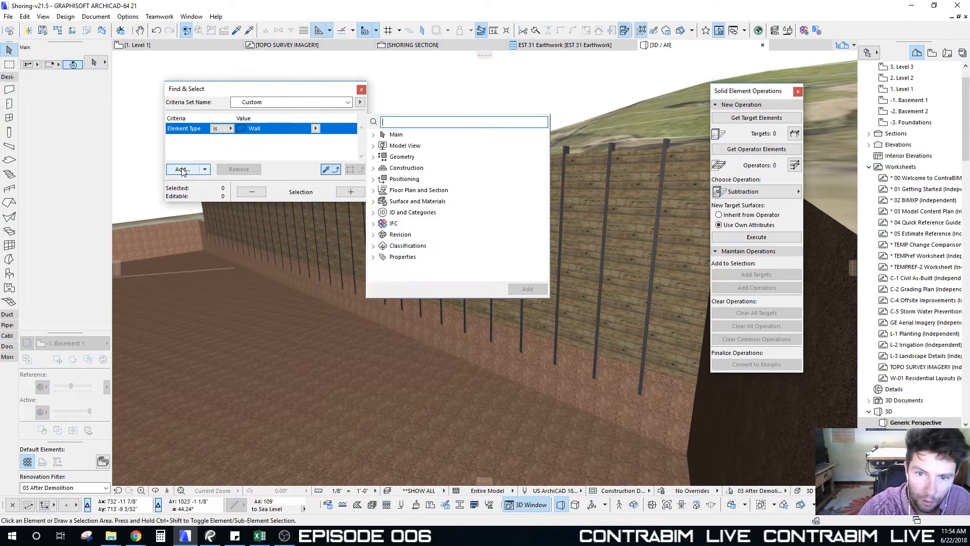
click(374, 157)
click(374, 157)
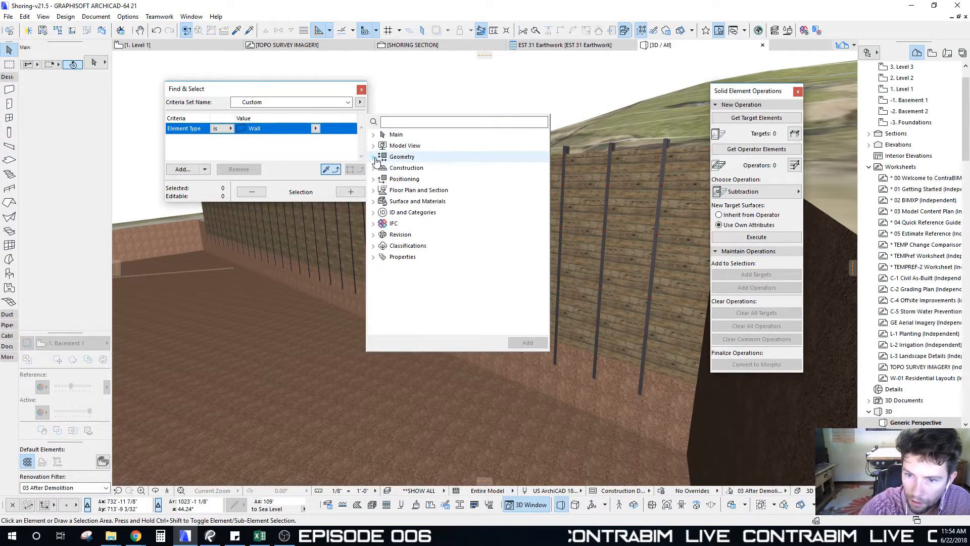
click(374, 178)
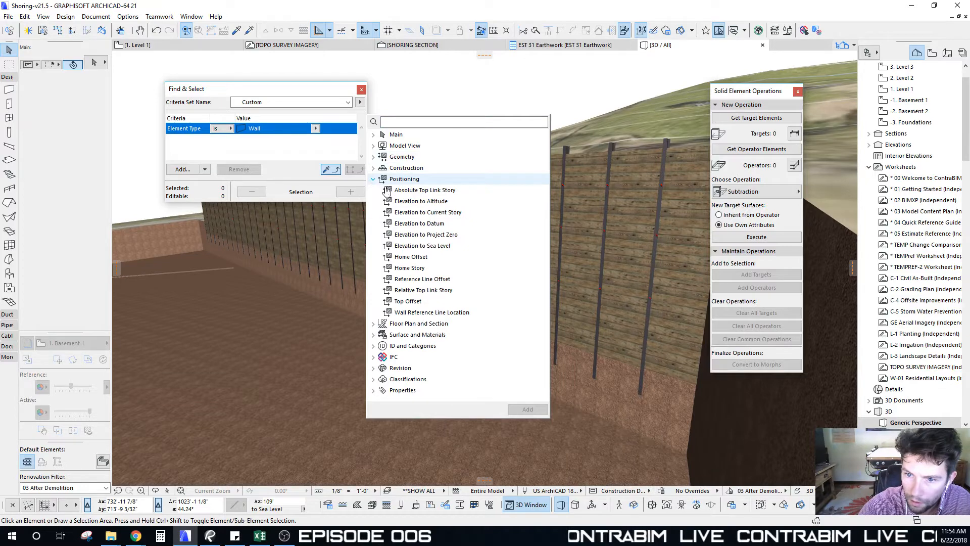
double_click(407, 235)
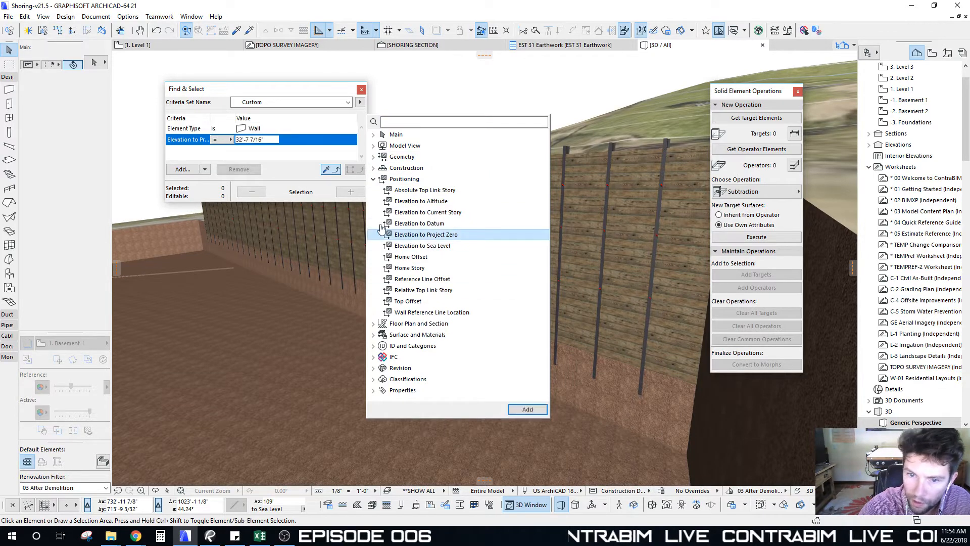
click(281, 92)
Select the 33 top-course walls matching both criteria and set their home story to Level 2
click(353, 194)
scroll(448, 256, down, 4)
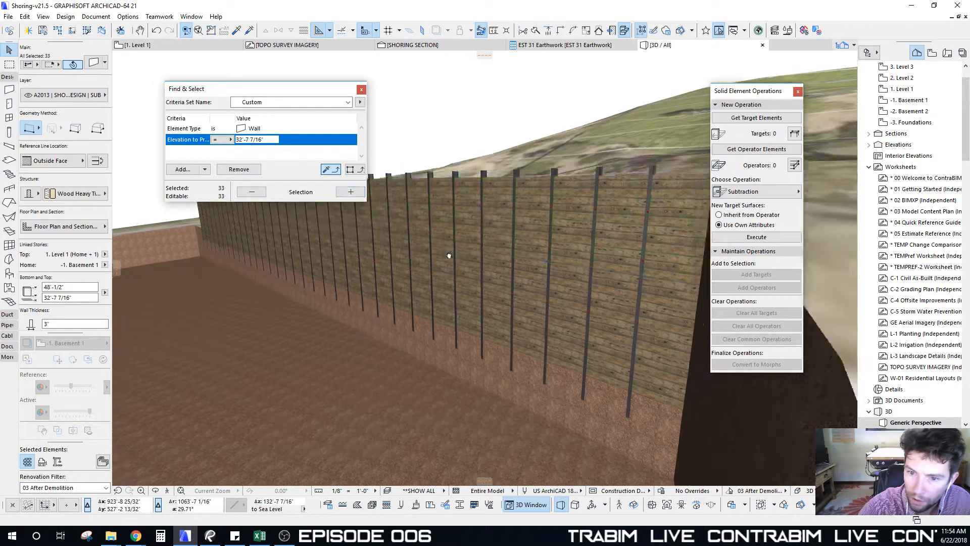
shift+middle_drag(448, 255, 629, 225)
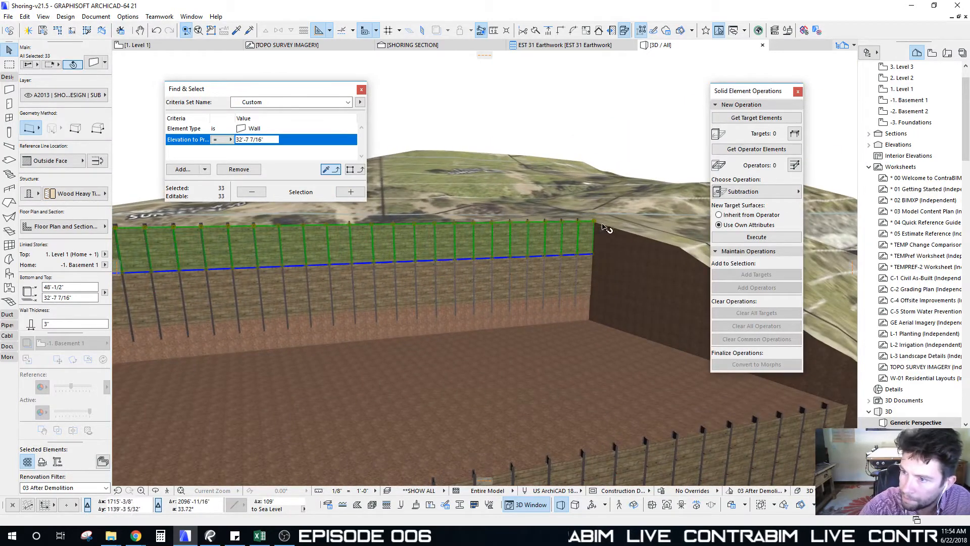
scroll(905, 109, up, 1)
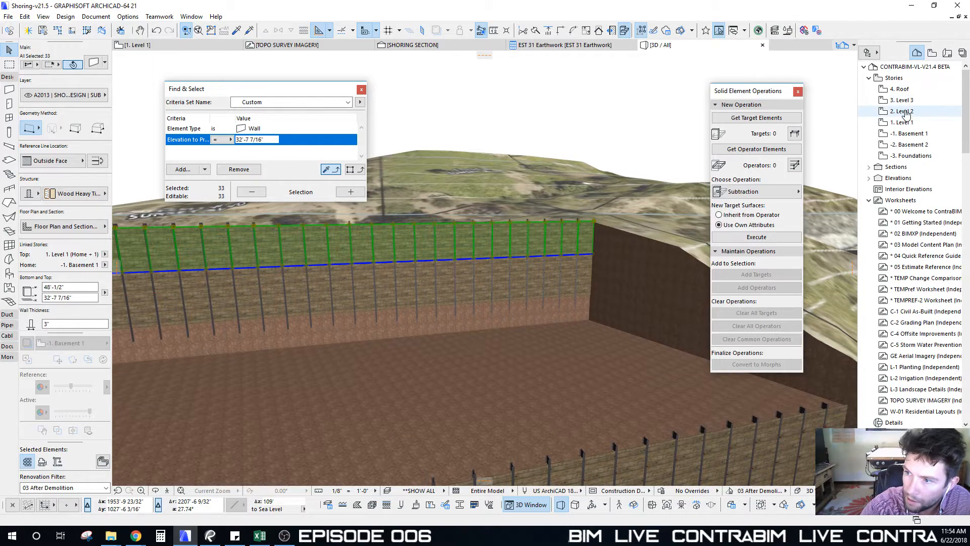
shift+middle_drag(624, 285, 555, 238)
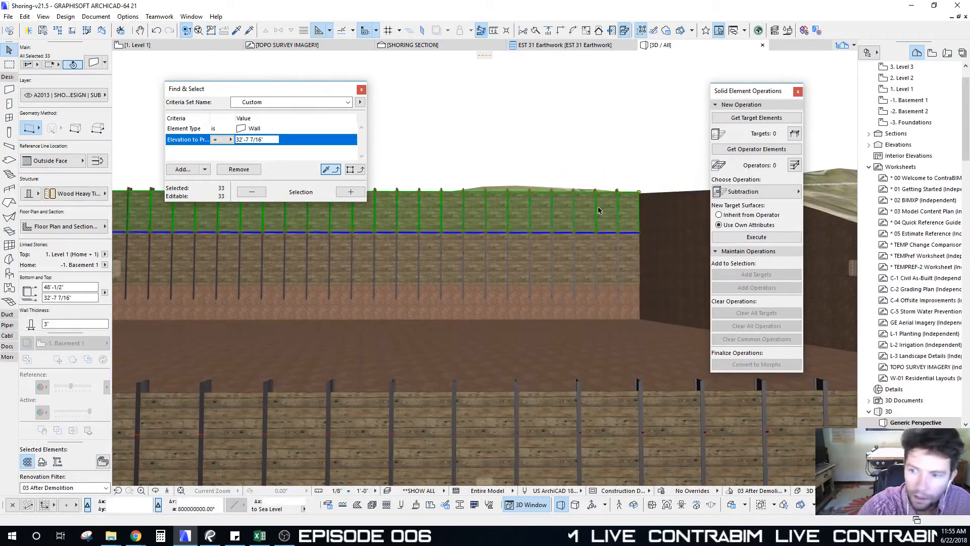
click(105, 270)
click(137, 266)
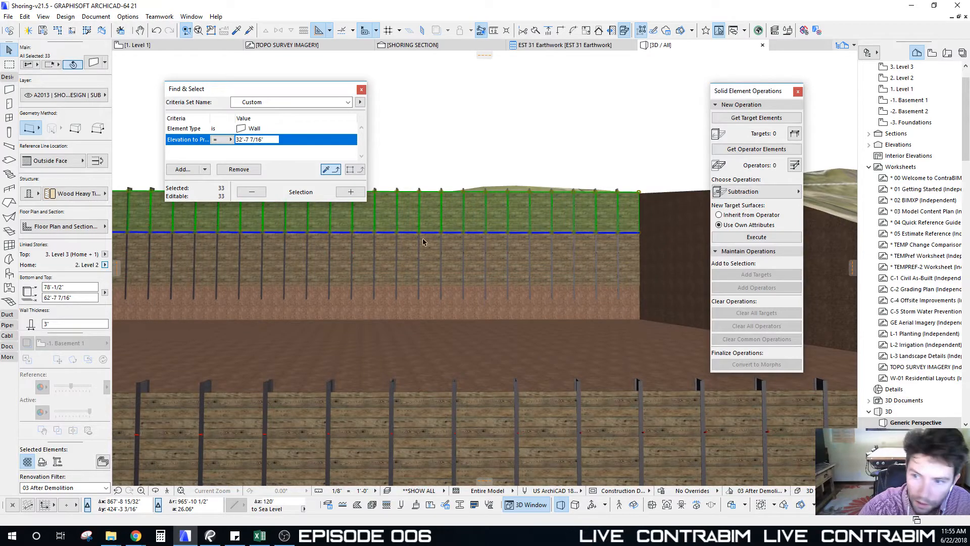
Select the next lower course of 33 lagging walls and rehome them to Level 1
shift+middle_drag(592, 242, 578, 256)
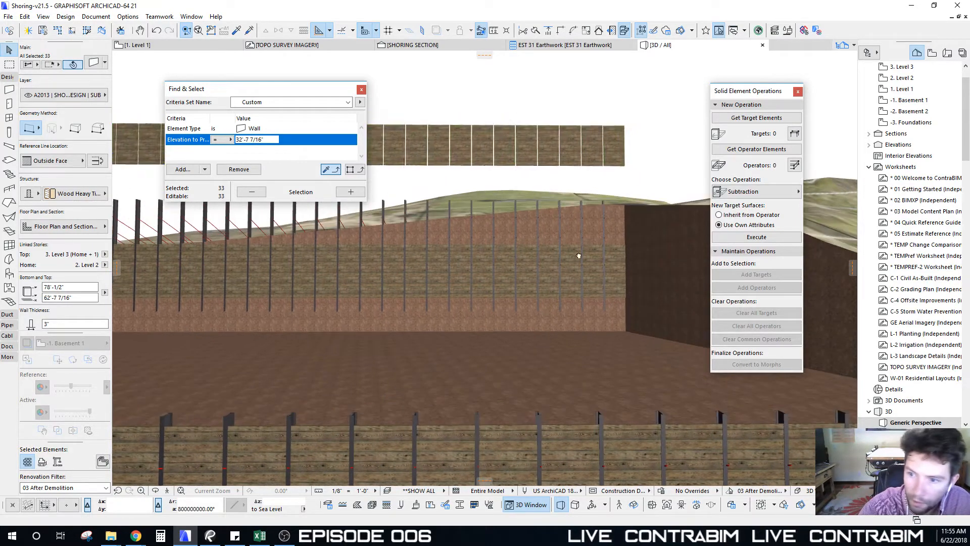
key(Escape)
click(614, 273)
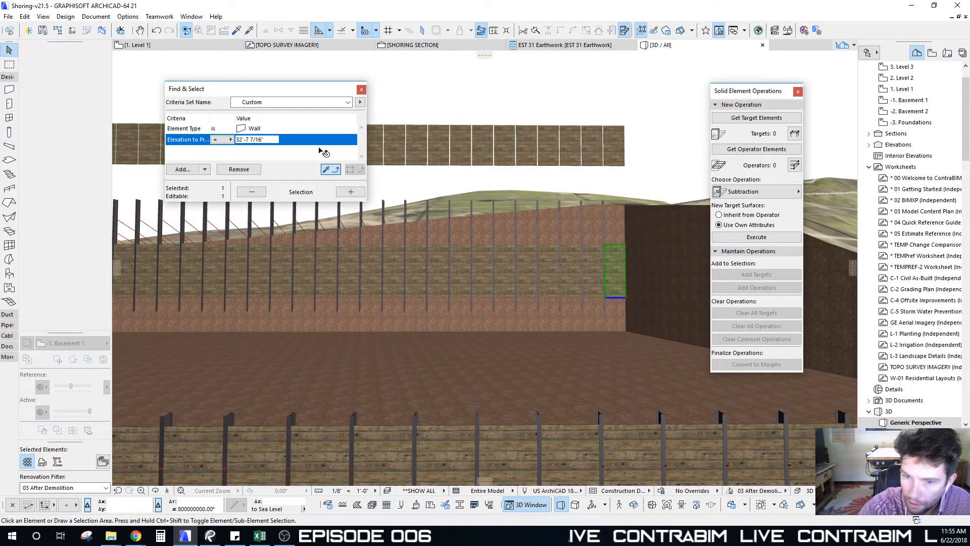
click(350, 192)
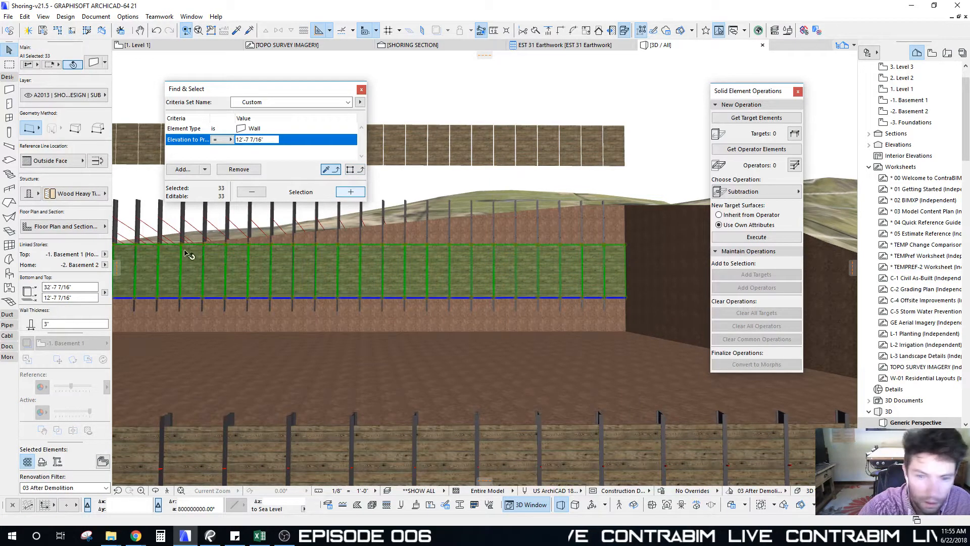
click(104, 265)
click(143, 271)
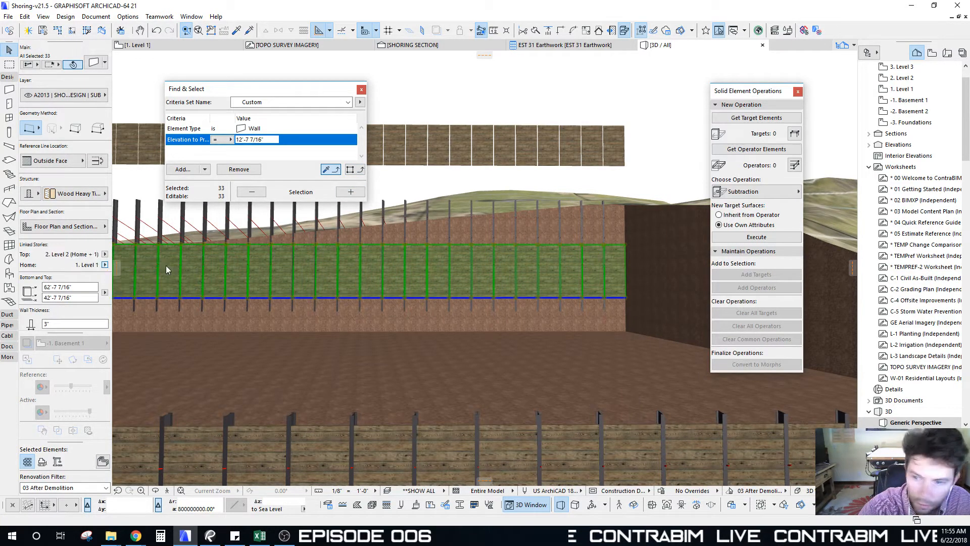
Set the selected walls' bottom offset to 0", keeping tops linked to Level 2
click(93, 63)
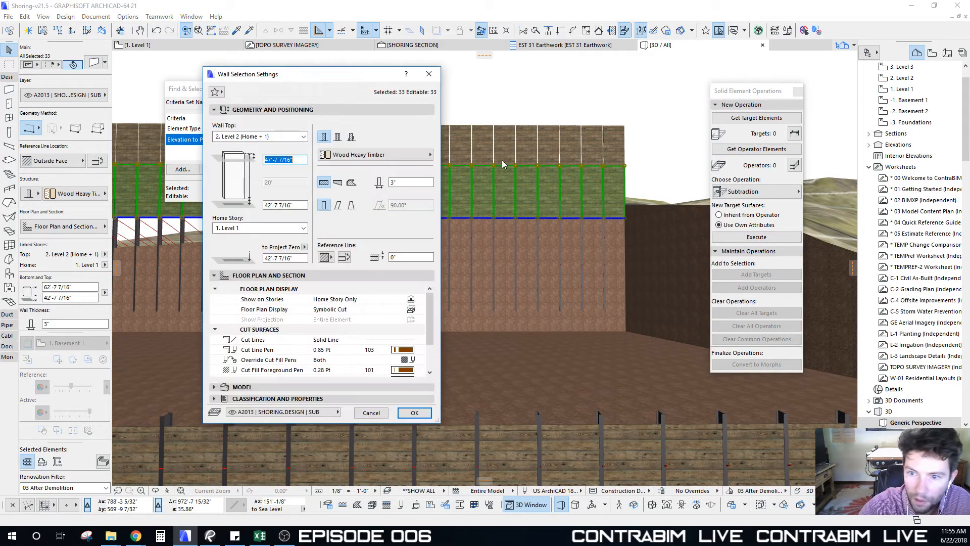
click(298, 205)
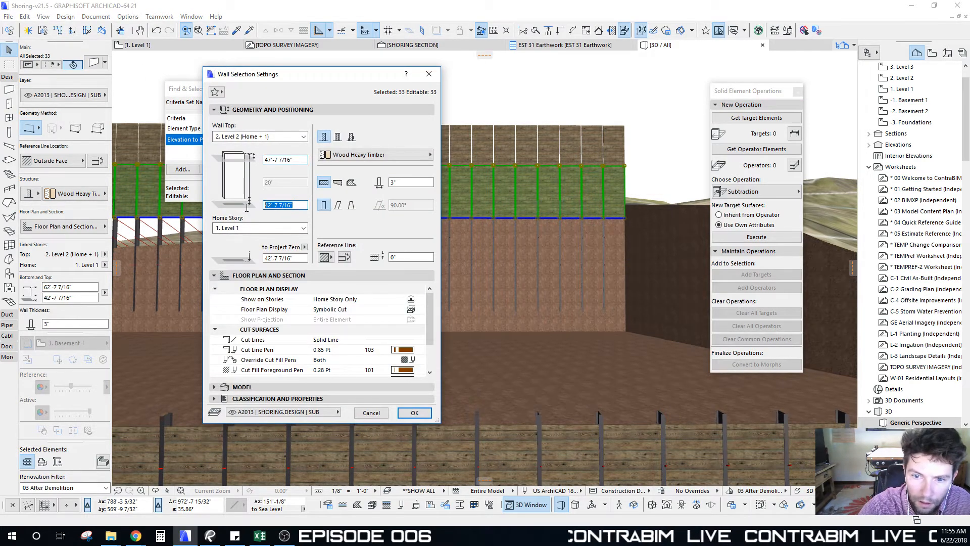
click(299, 161)
click(286, 137)
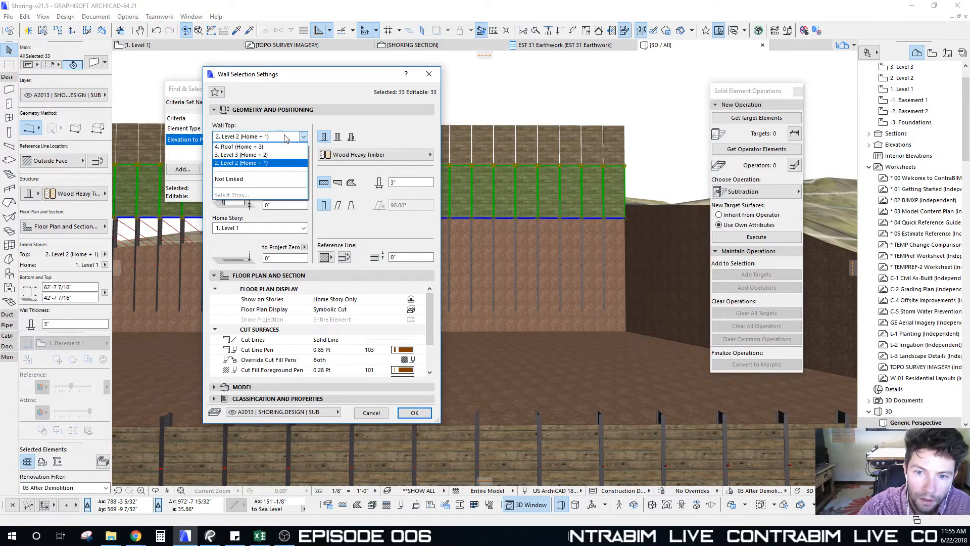
click(224, 162)
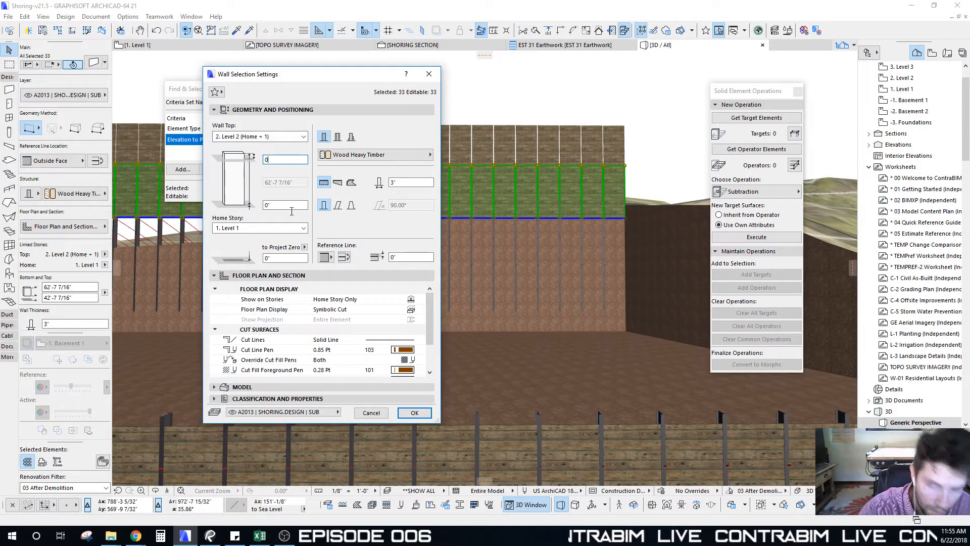
click(414, 412)
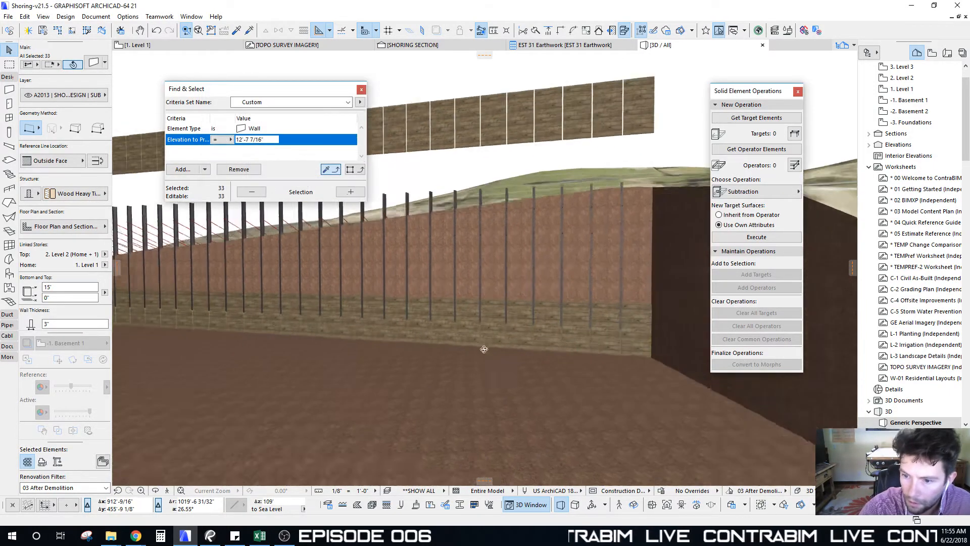
Select the upper course of matching walls and set their bottom and top offsets to 0"
click(650, 112)
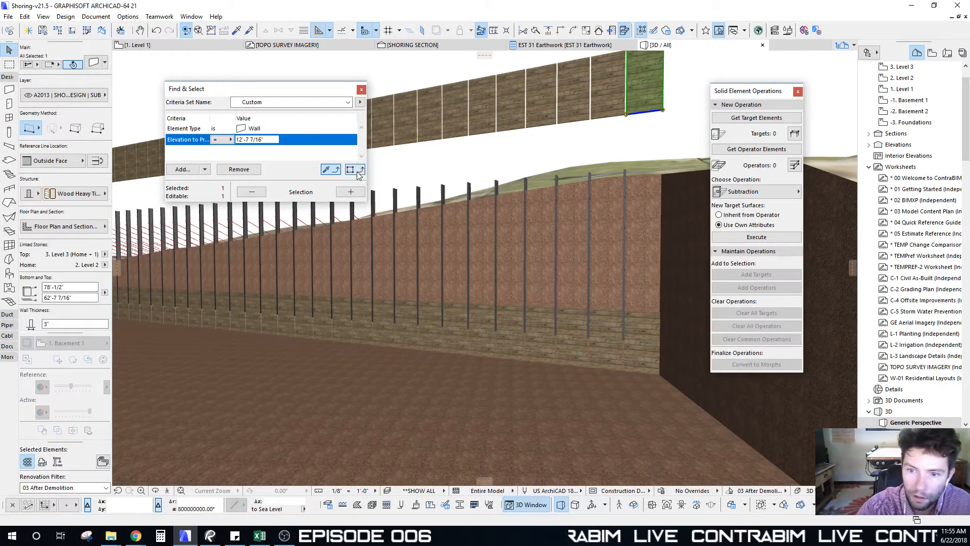
click(353, 193)
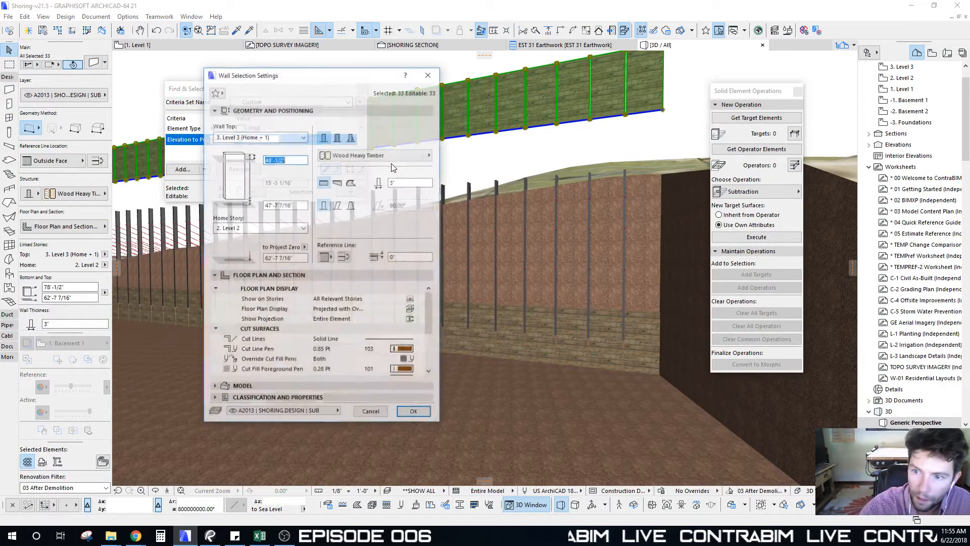
key(ctrl+t)
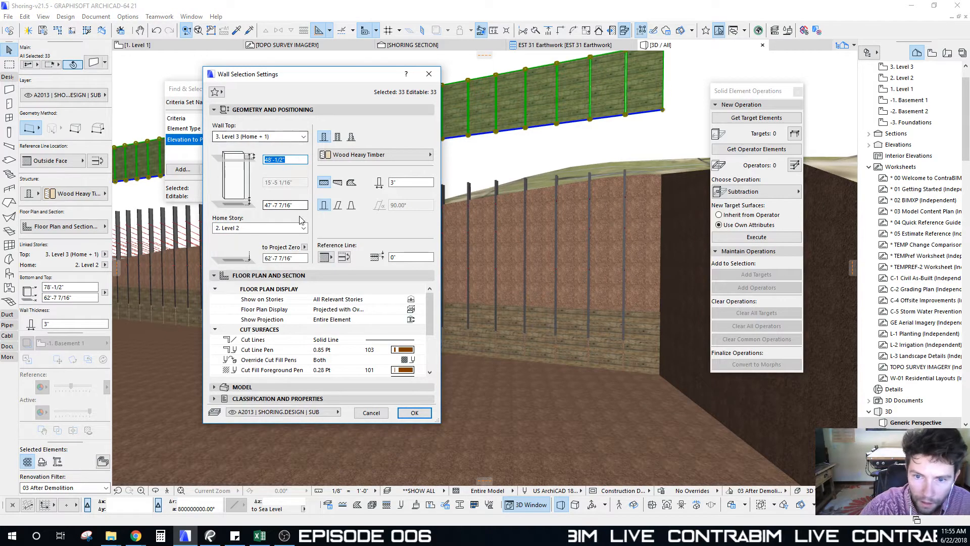
click(300, 205)
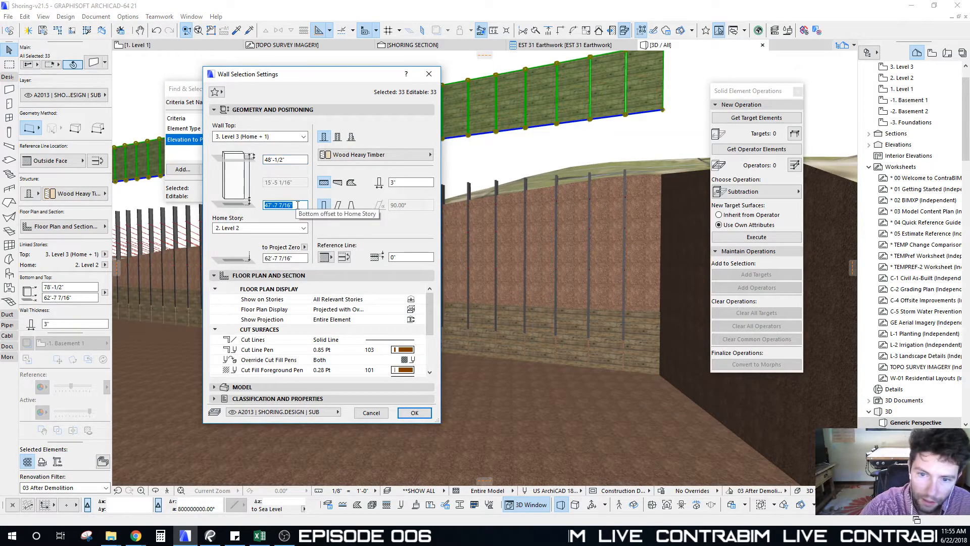
text(0)
click(300, 159)
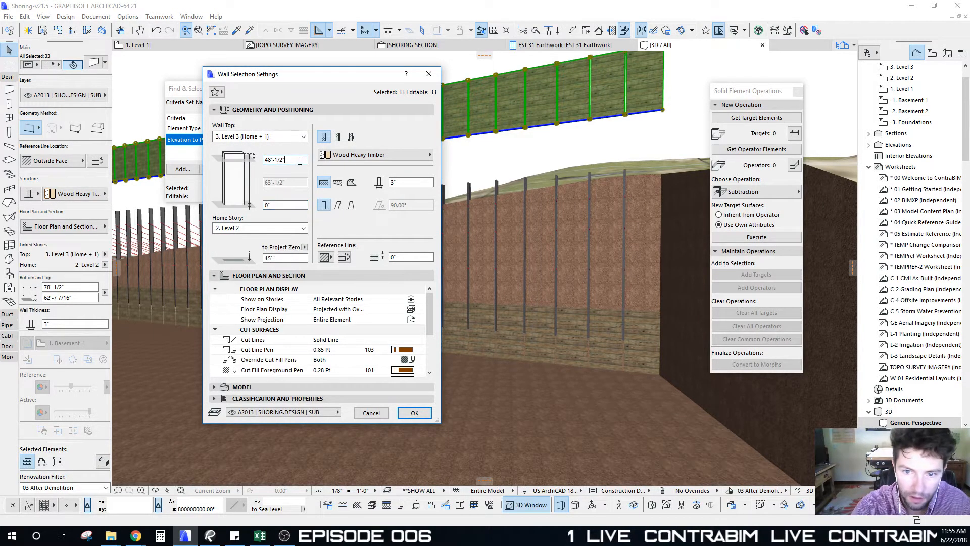
text(0)
click(414, 412)
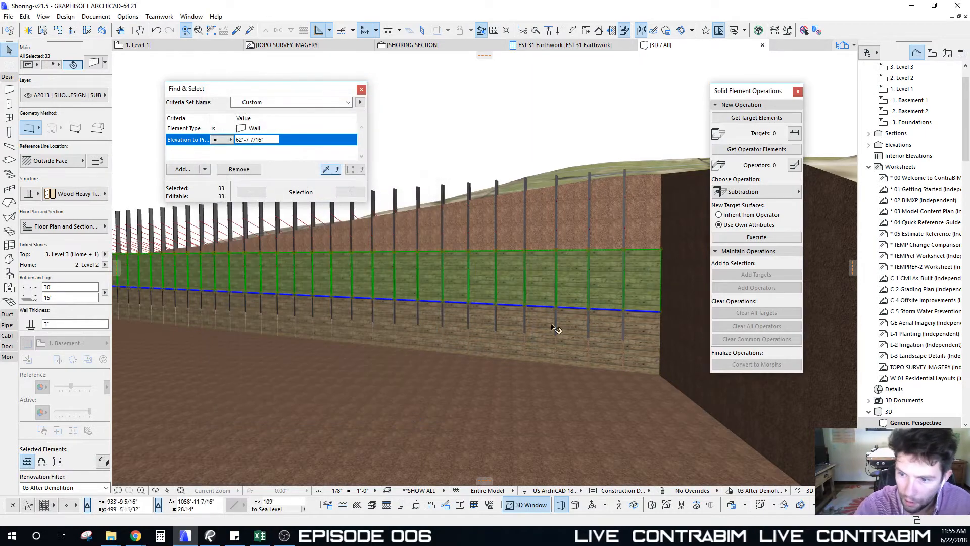
Move the lagging walls vertically up to Level 3 and raise their home story one level
shift+middle_drag(537, 323, 537, 319)
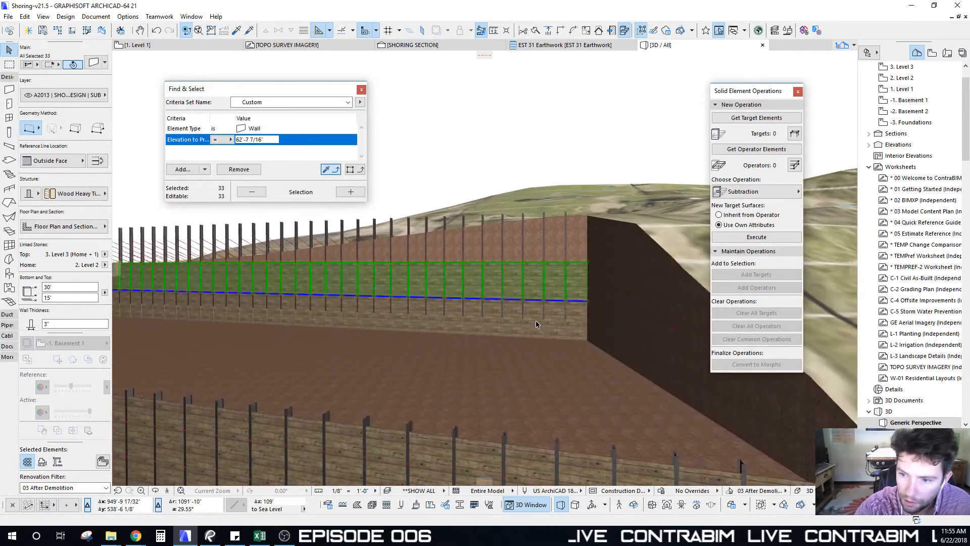
scroll(538, 319, up, 1)
scroll(543, 324, up, 2)
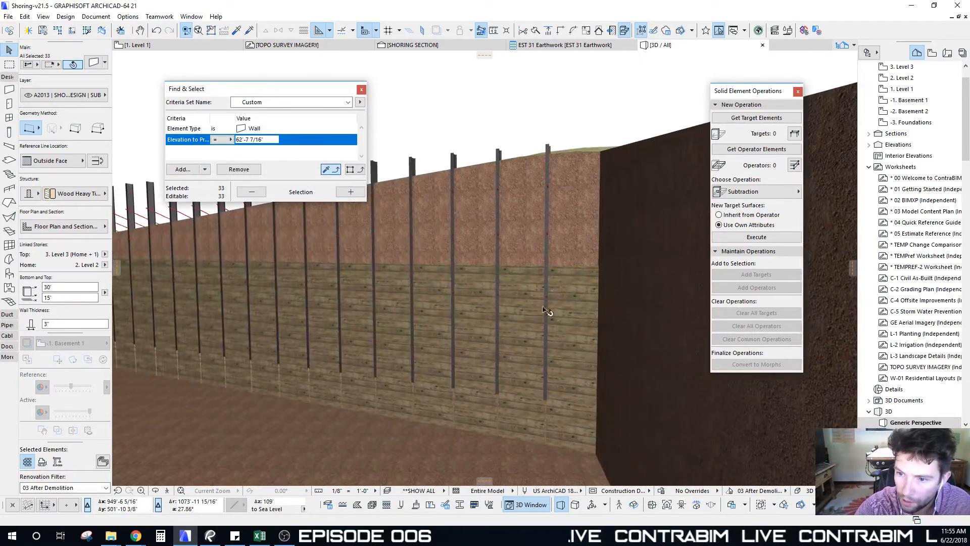
click(598, 360)
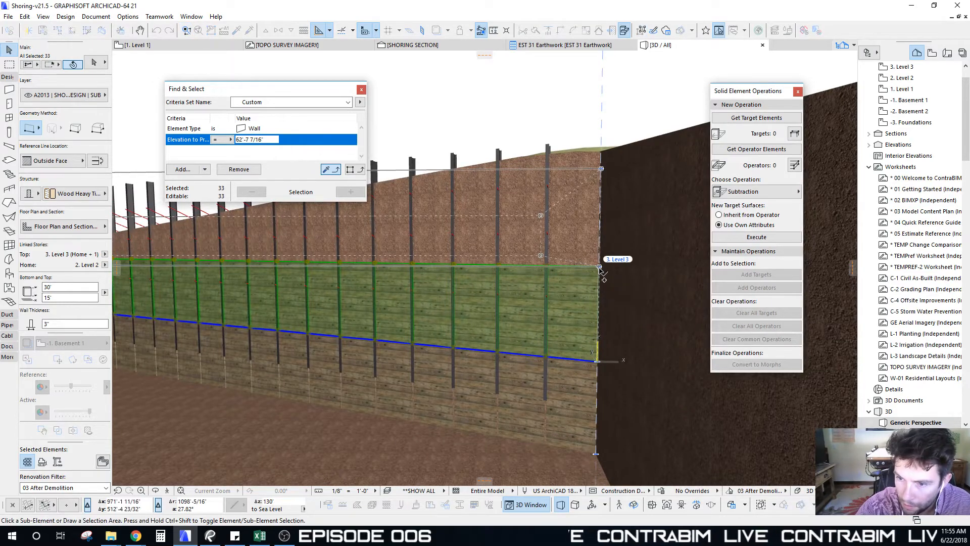
click(601, 268)
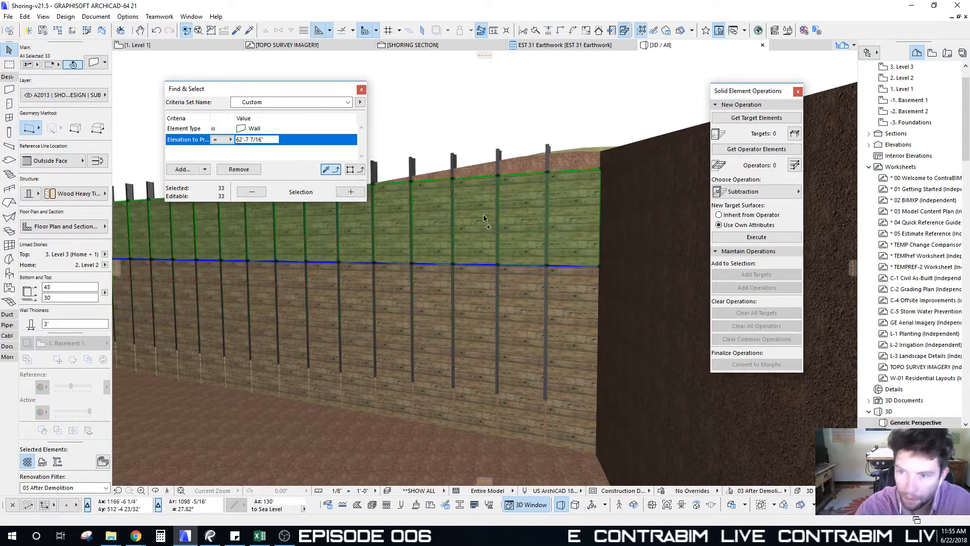
click(104, 265)
click(131, 267)
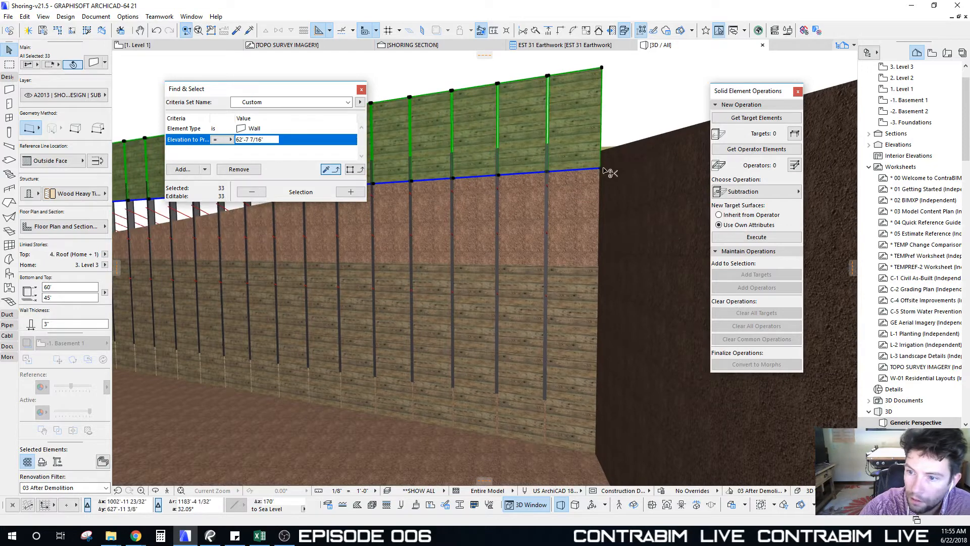
Drop the walls back one story and stretch their top edge up to the shoring top
click(604, 170)
click(602, 270)
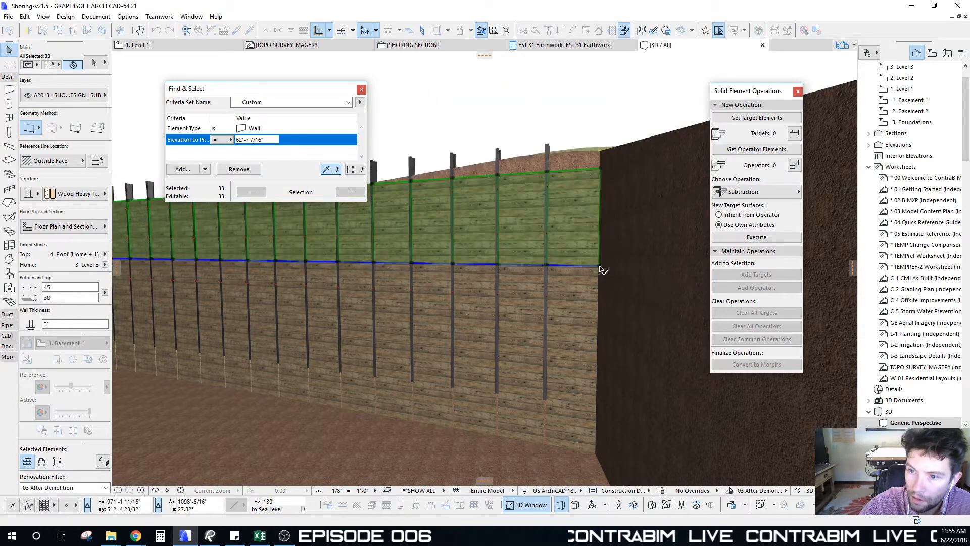
click(551, 173)
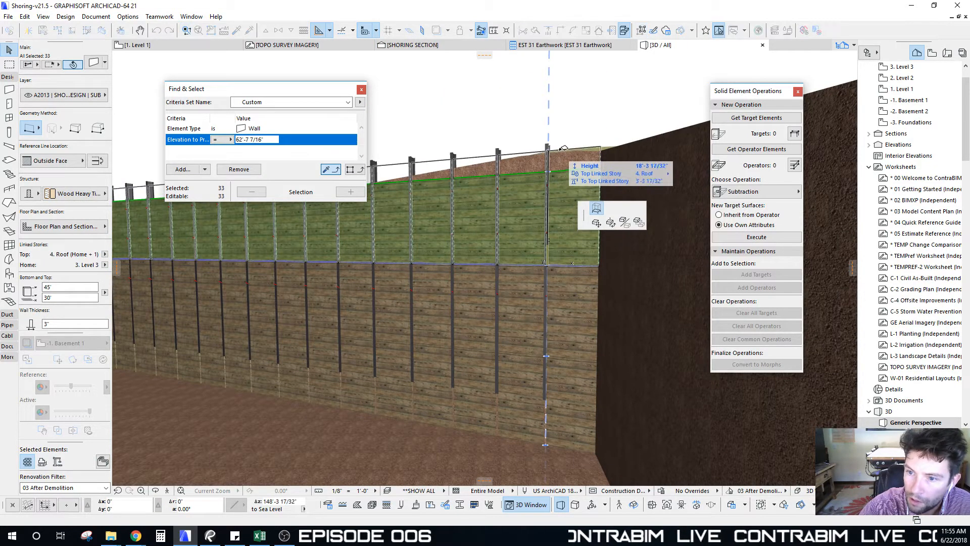
click(564, 153)
key(Escape)
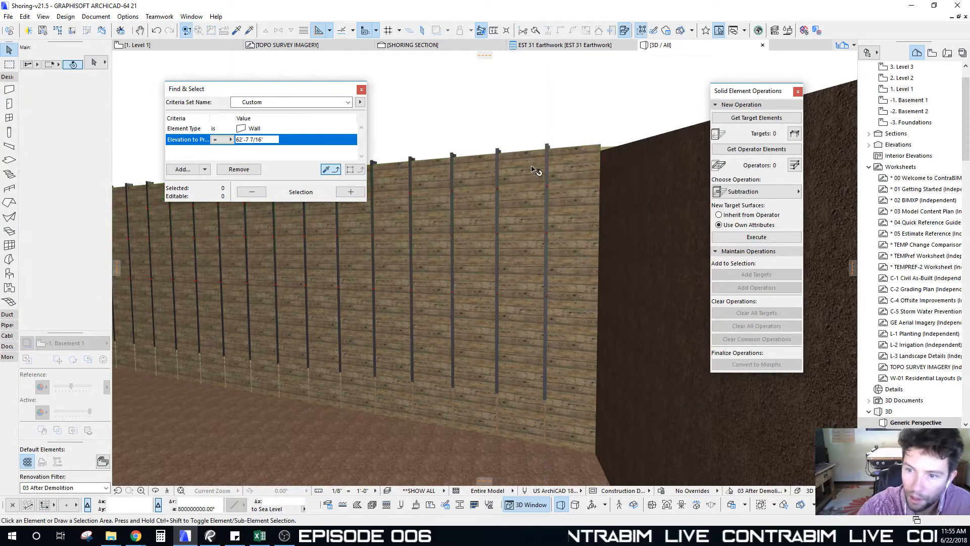
scroll(533, 180, down, 5)
Close the element search palette and switch to the EST 31 Earthwork schedule
shift+middle_drag(531, 184, 627, 247)
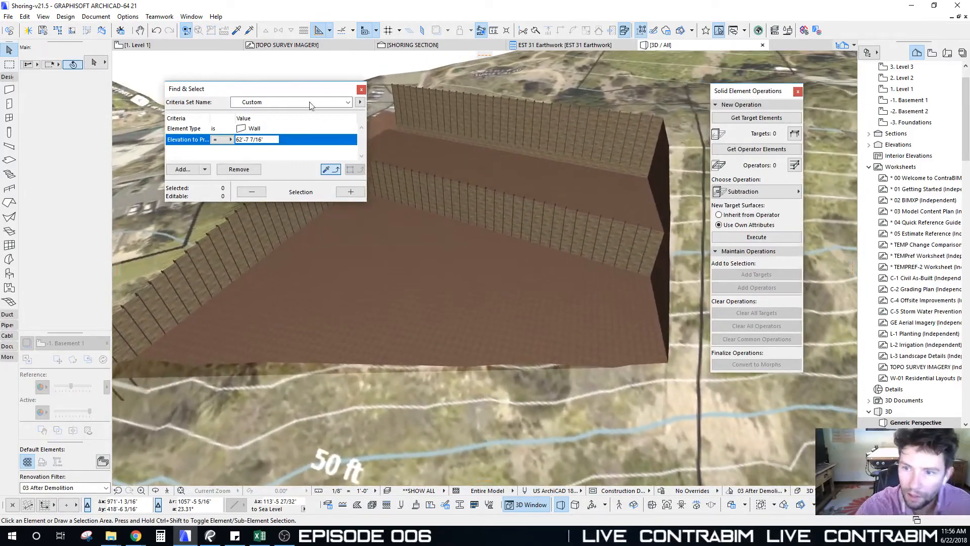
drag(309, 91, 332, 101)
click(383, 103)
shift+middle_drag(487, 197, 489, 145)
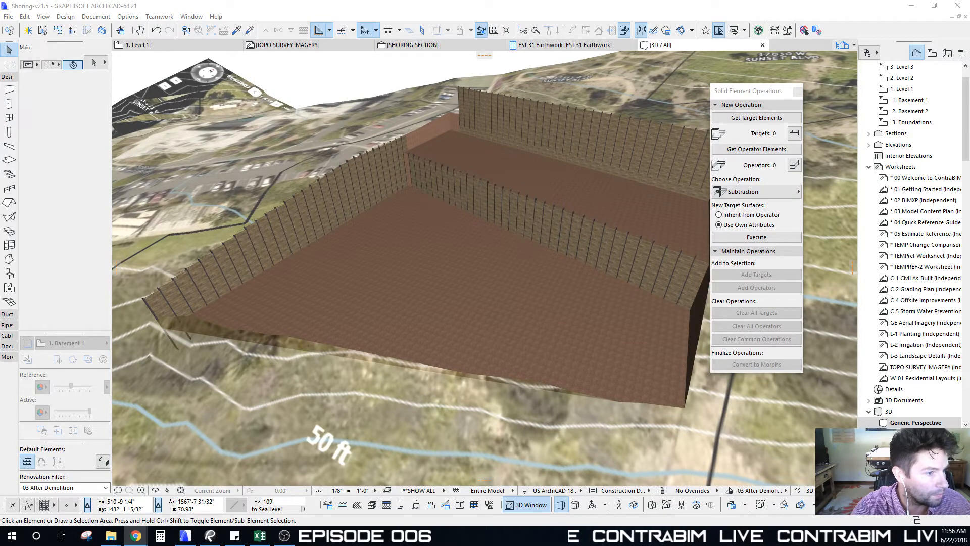
middle_drag(572, 161, 513, 235)
click(556, 48)
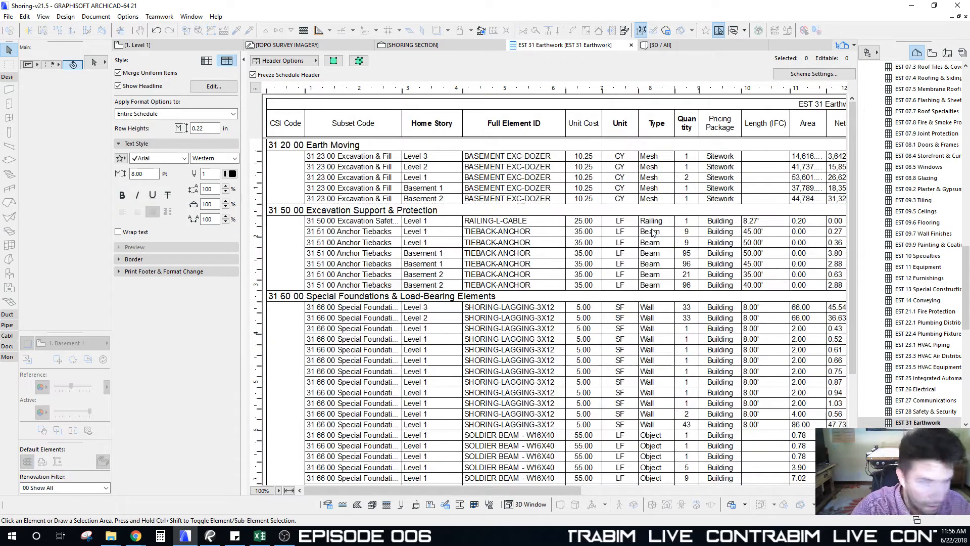
scroll(494, 185, down, 3)
scroll(455, 172, up, 3)
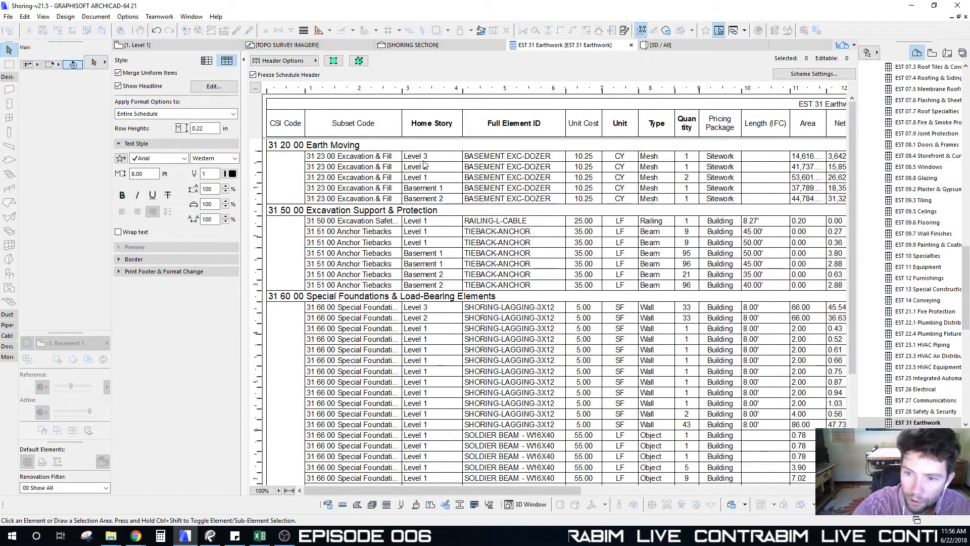
click(428, 156)
click(515, 167)
key(Down)
key(Down)
key(Down)
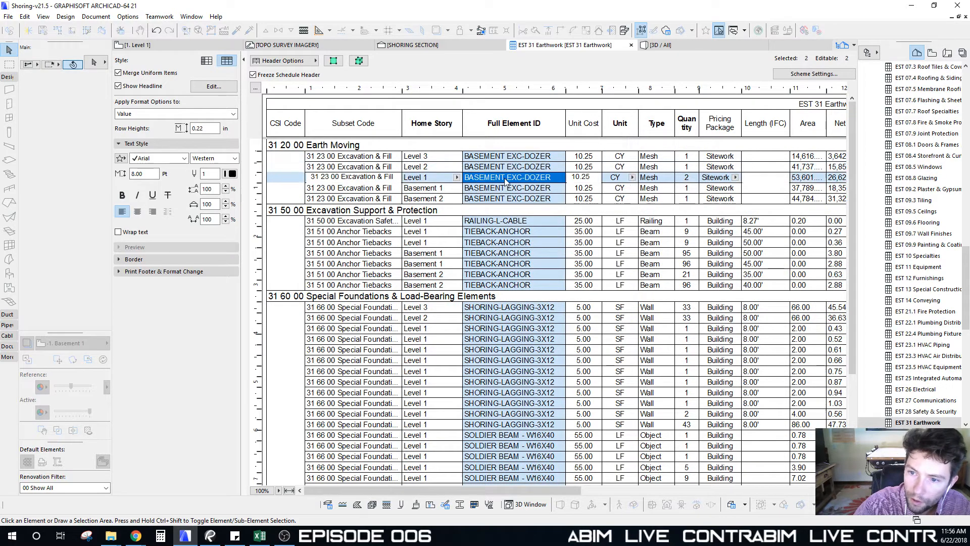
click(383, 157)
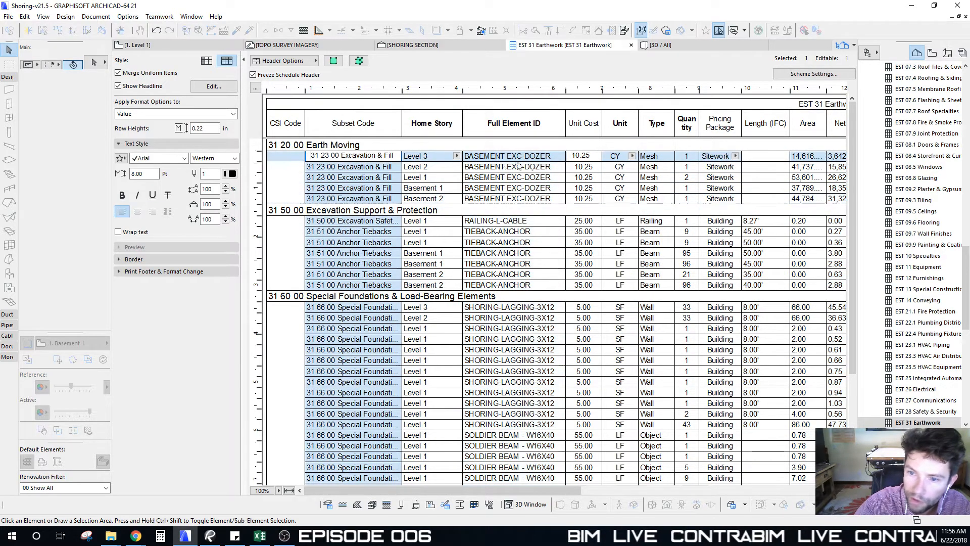
click(633, 157)
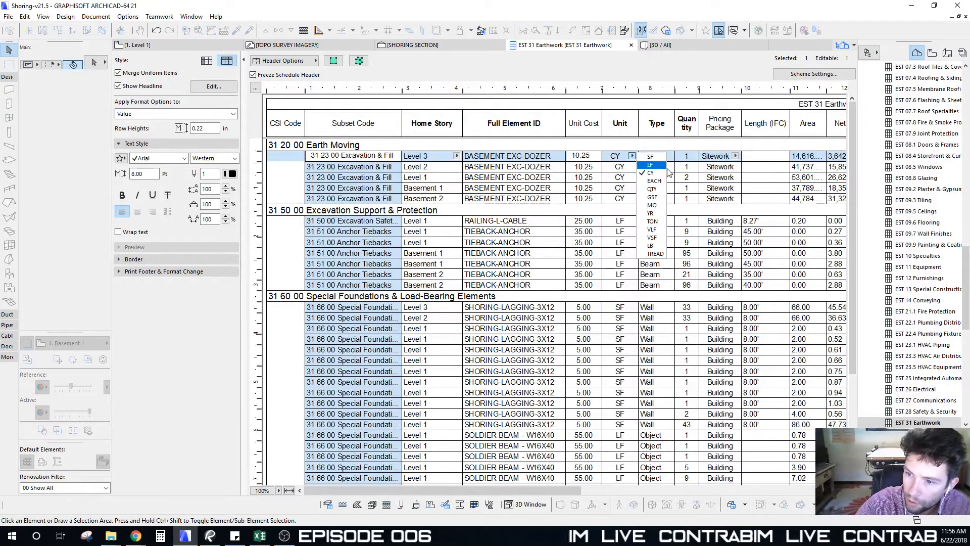
click(632, 157)
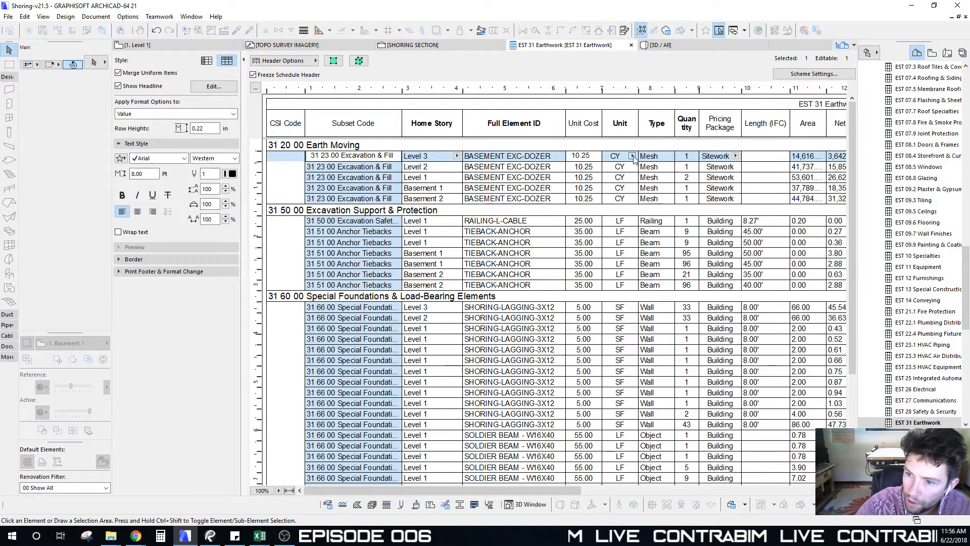
click(761, 156)
click(736, 157)
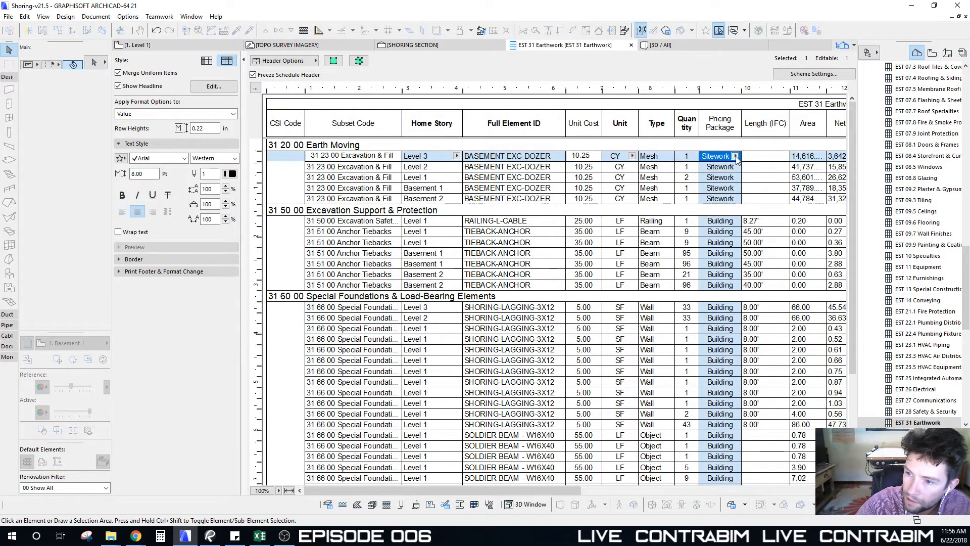
click(736, 157)
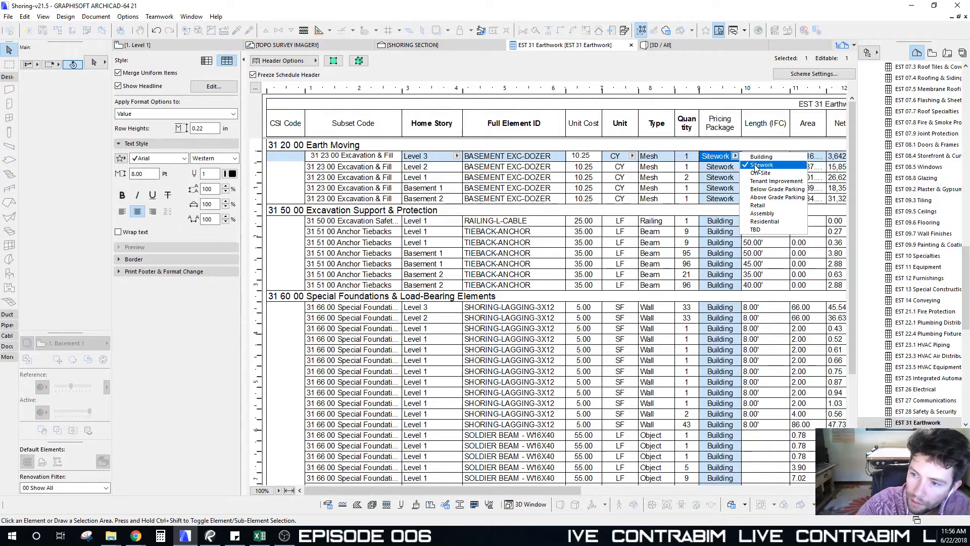
click(757, 166)
click(357, 221)
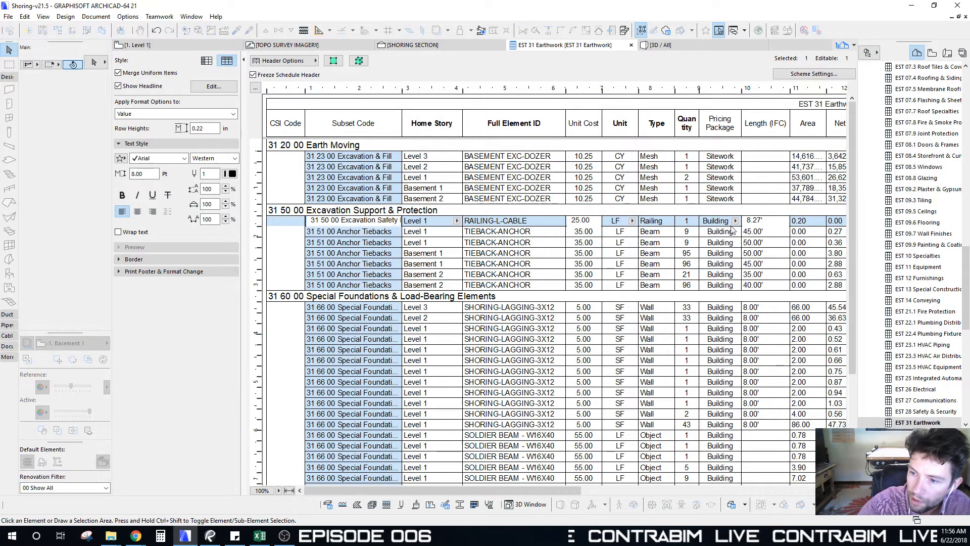
click(735, 221)
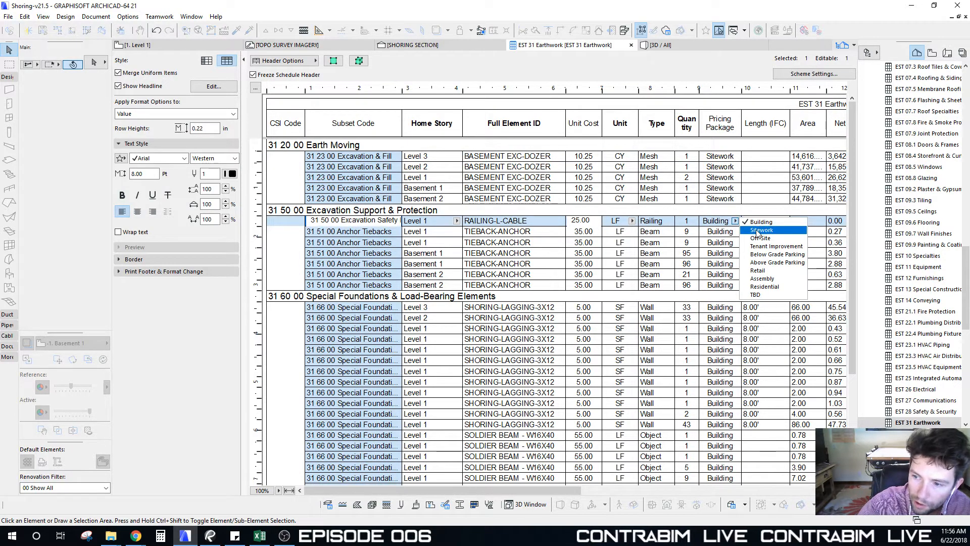
click(735, 222)
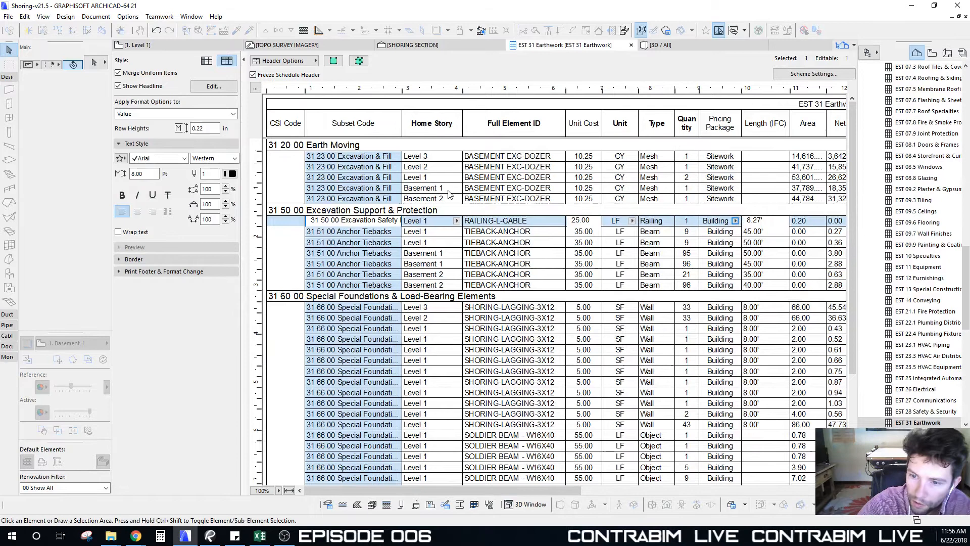
click(525, 254)
scroll(528, 271, down, 5)
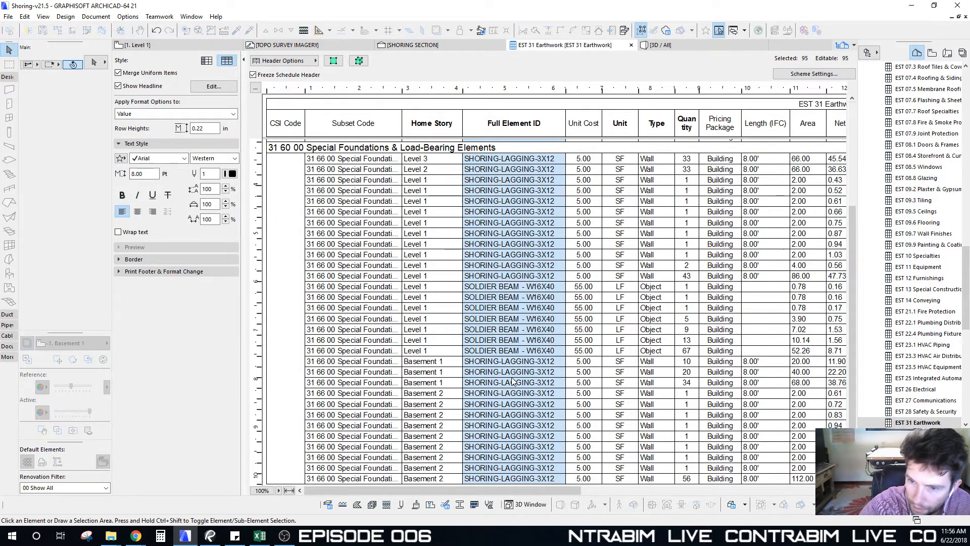
scroll(512, 382, up, 4)
click(379, 287)
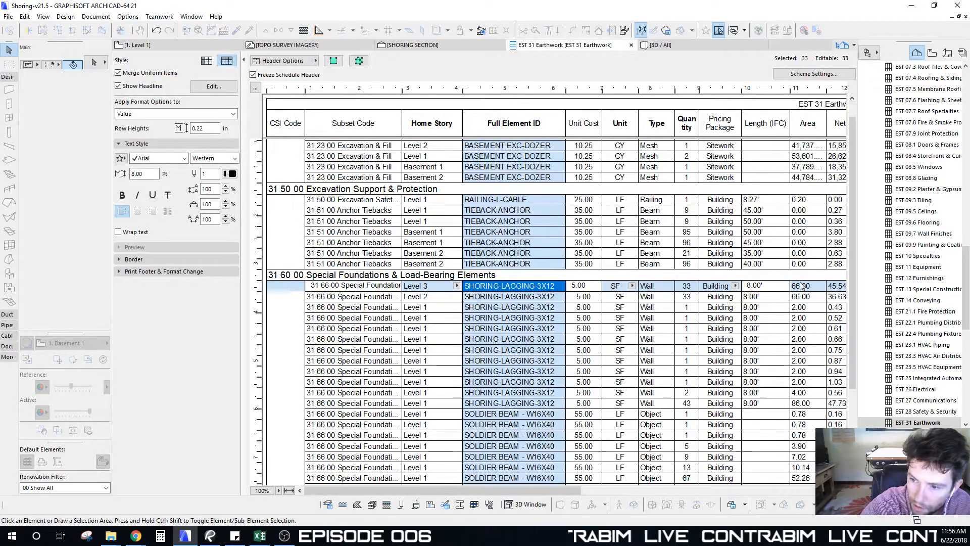
click(686, 287)
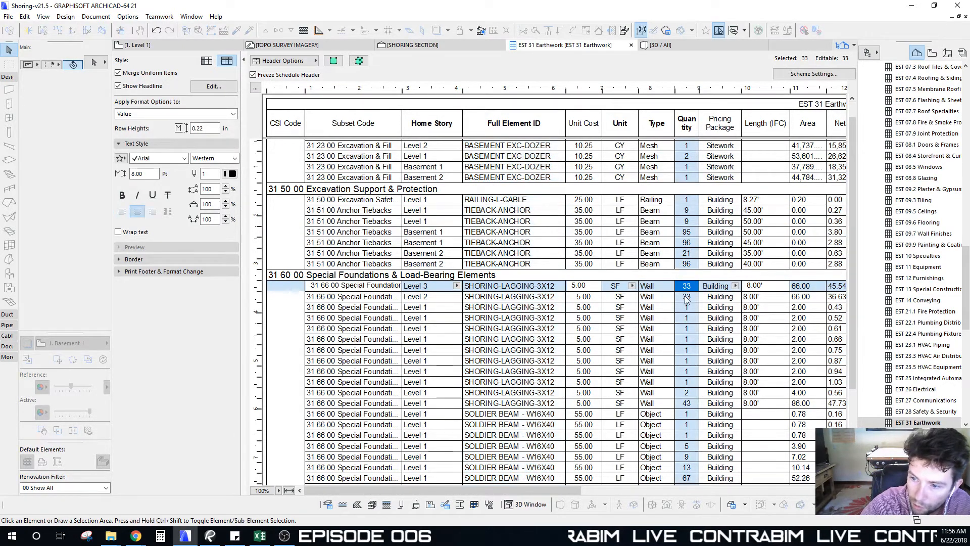
click(691, 299)
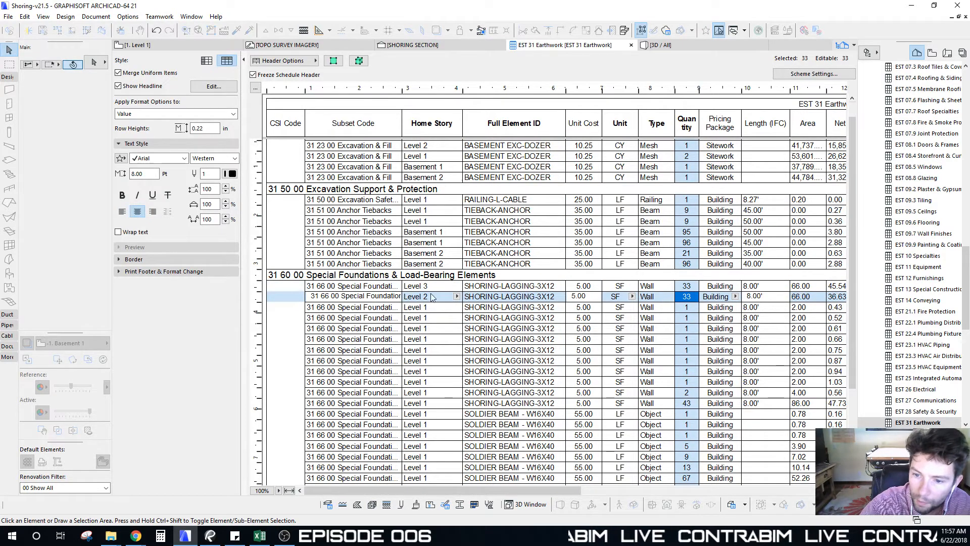
click(686, 306)
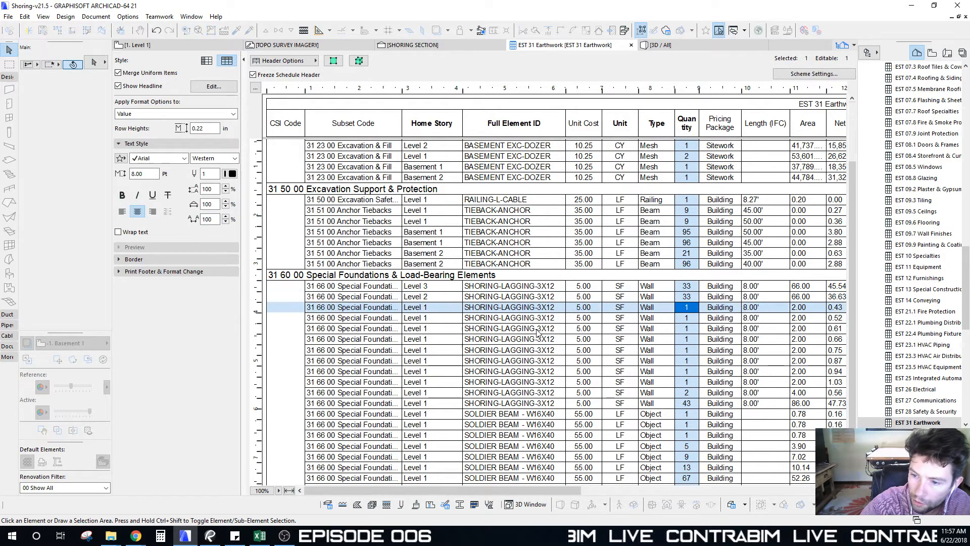
scroll(706, 268, down, 2)
scroll(491, 321, down, 2)
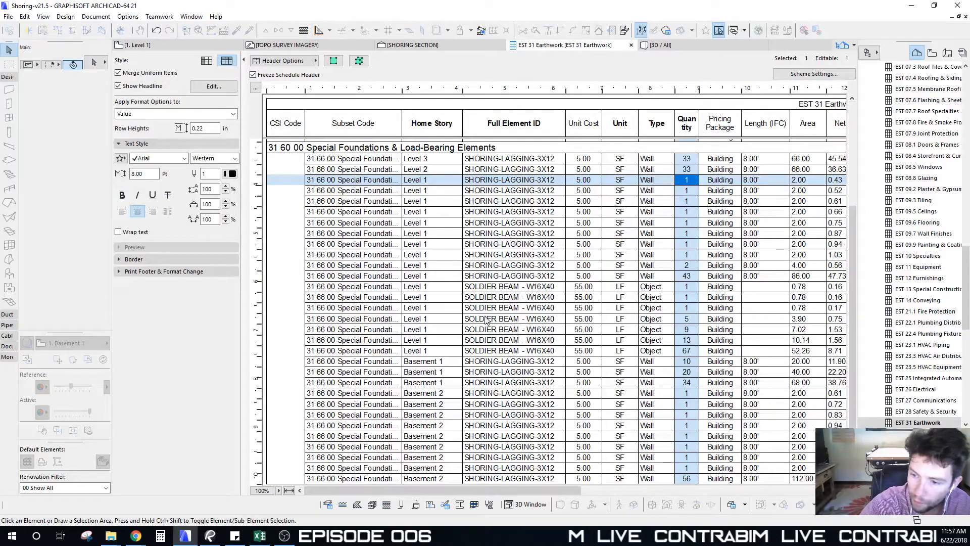
scroll(489, 331, up, 5)
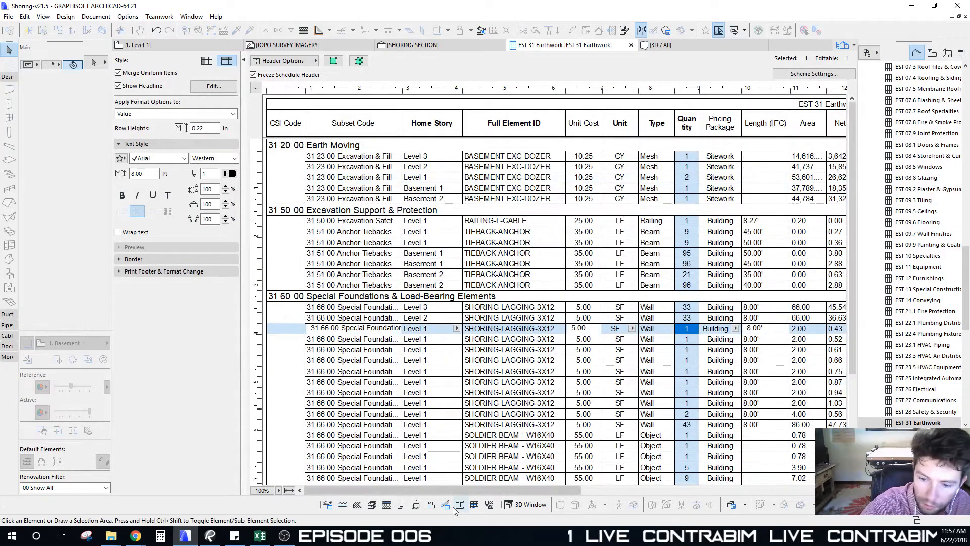
drag(512, 490, 386, 476)
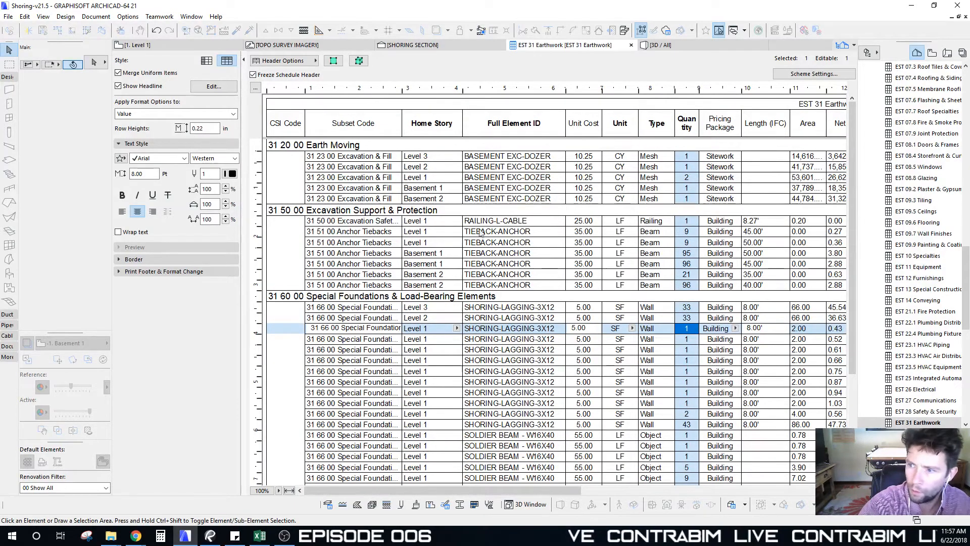
drag(967, 274, 966, 93)
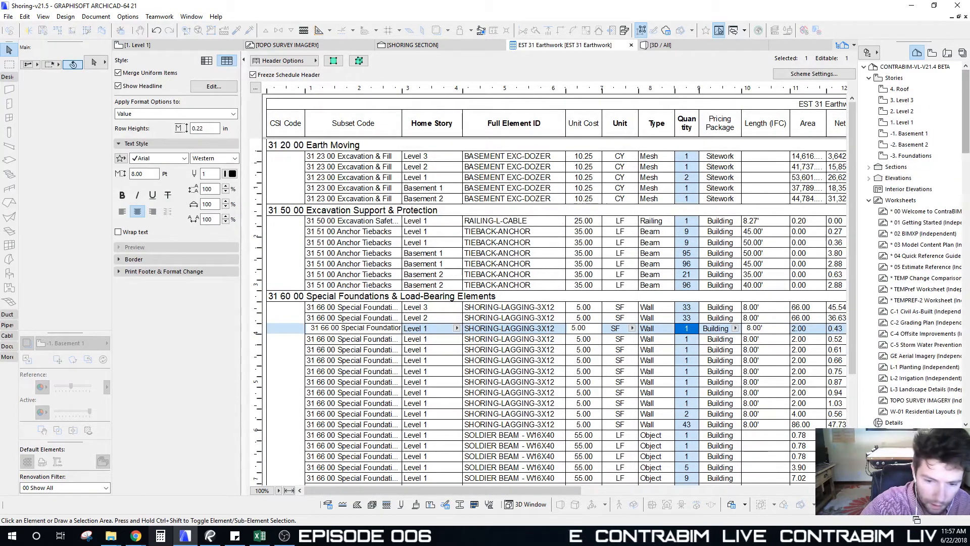
click(263, 540)
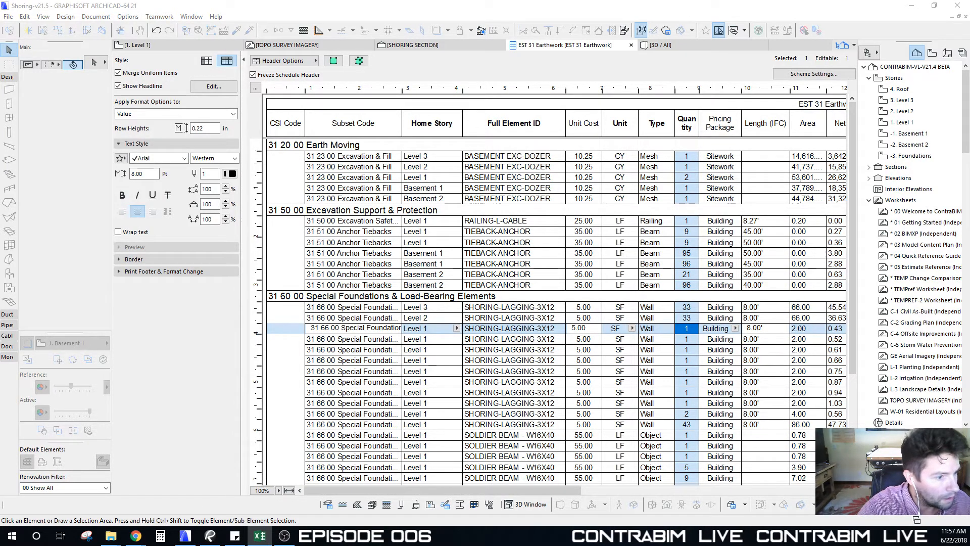
Open ContraBIM-Estimate Template.xlsm from the Episode 006 03_Reports folder, then minimize Explorer
mouse_move(112, 538)
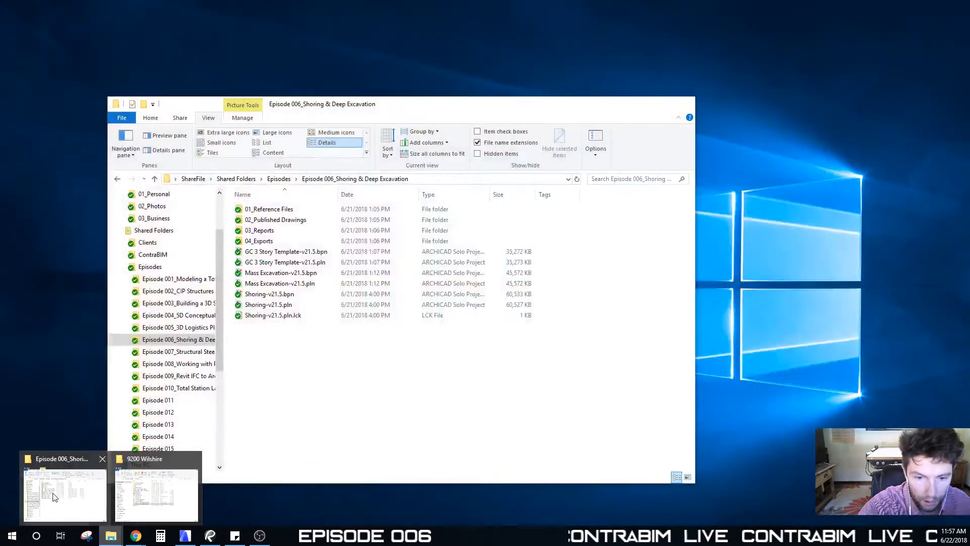
click(60, 486)
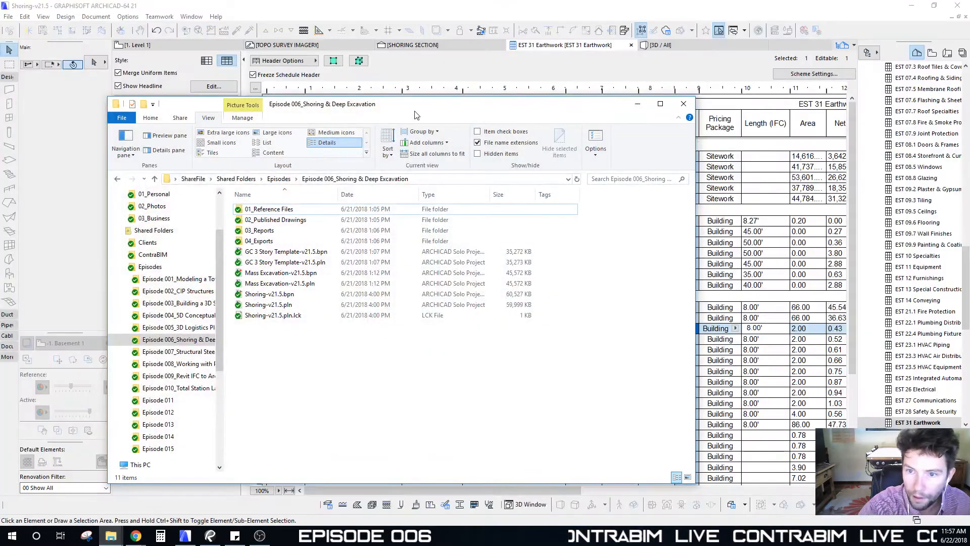
drag(414, 115, 480, 74)
double_click(331, 190)
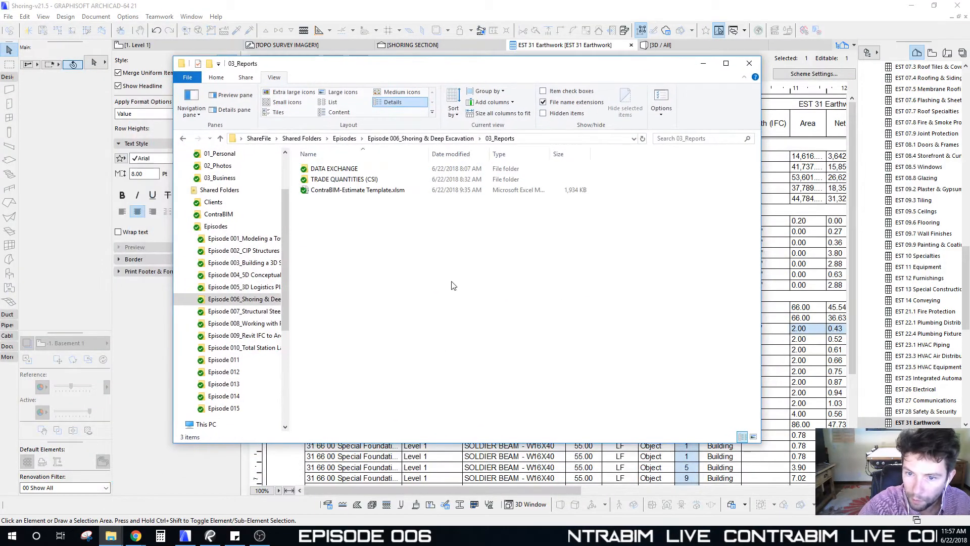
double_click(338, 191)
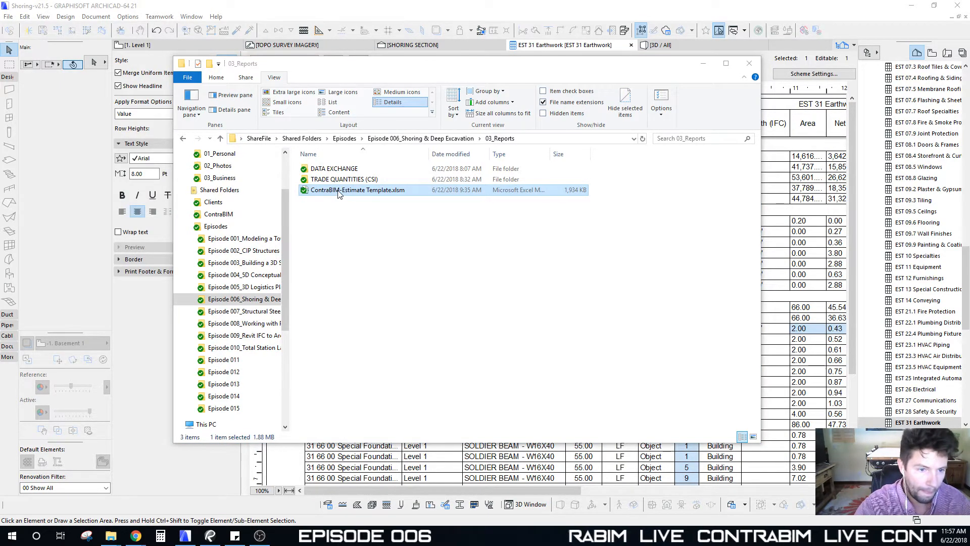
click(705, 64)
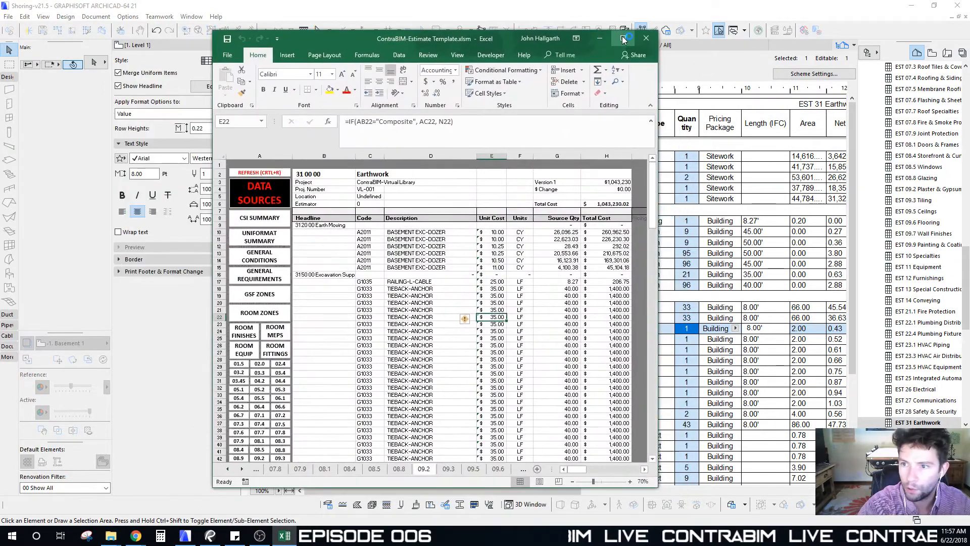
Maximize Excel, refresh the template, and inspect the H20 Total Cost and E21 Unit Cost formulas
click(622, 38)
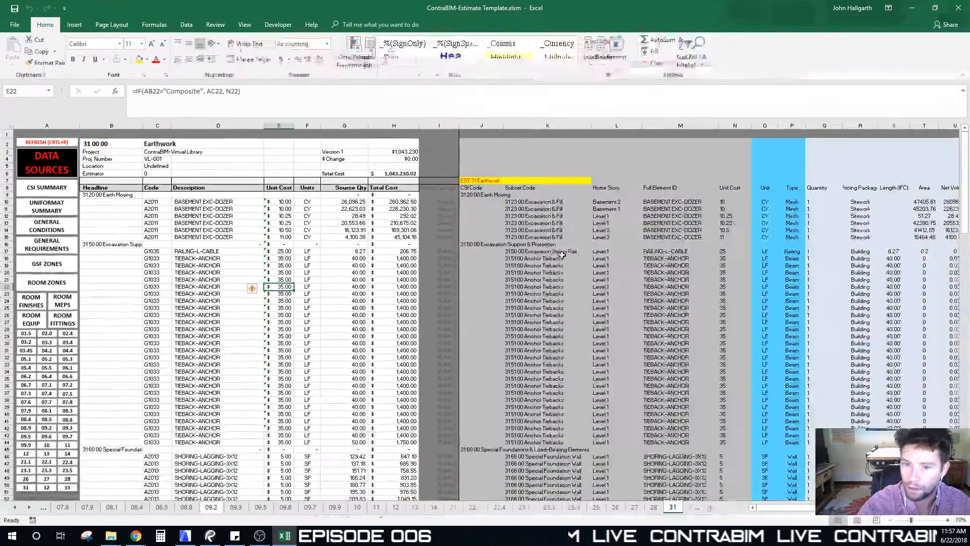
click(654, 246)
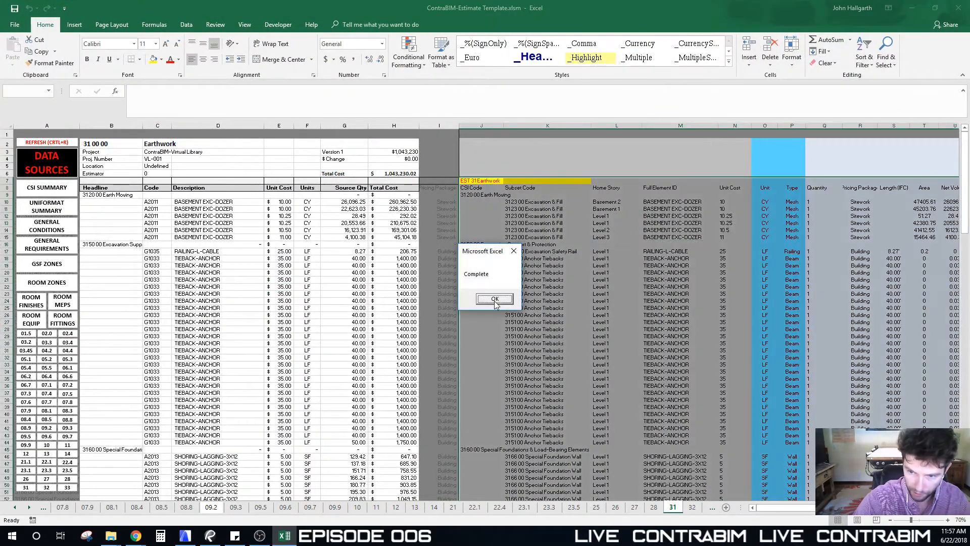
click(493, 299)
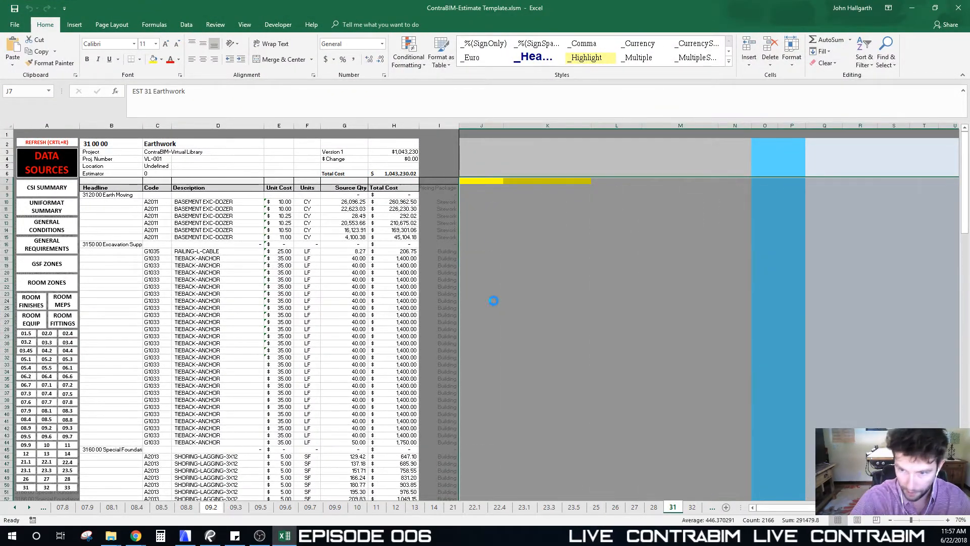
click(399, 273)
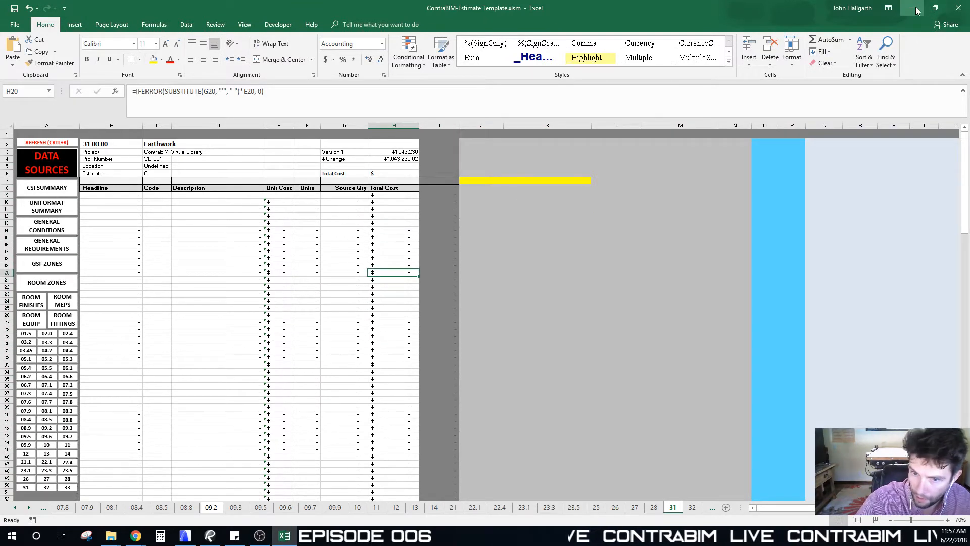
click(281, 279)
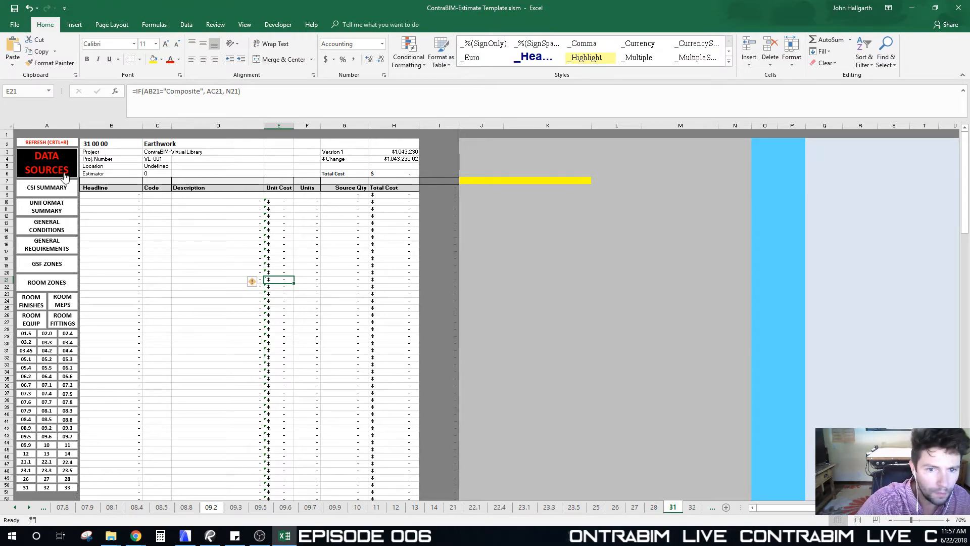
Check the 31 Earthwork source row on the Data Sources sheet, revisit cell J7, and return to ARCHICAD
click(47, 163)
scroll(271, 393, down, 12)
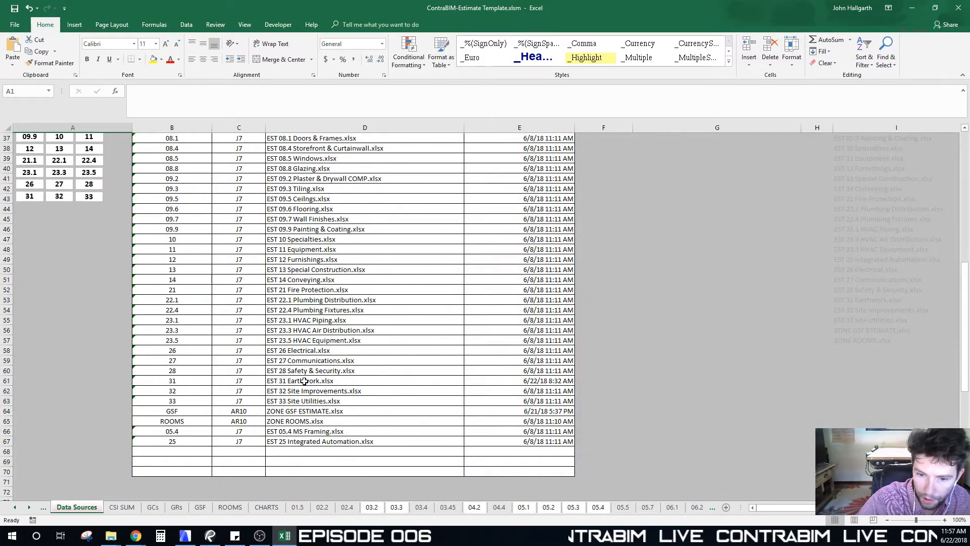
drag(175, 380, 546, 381)
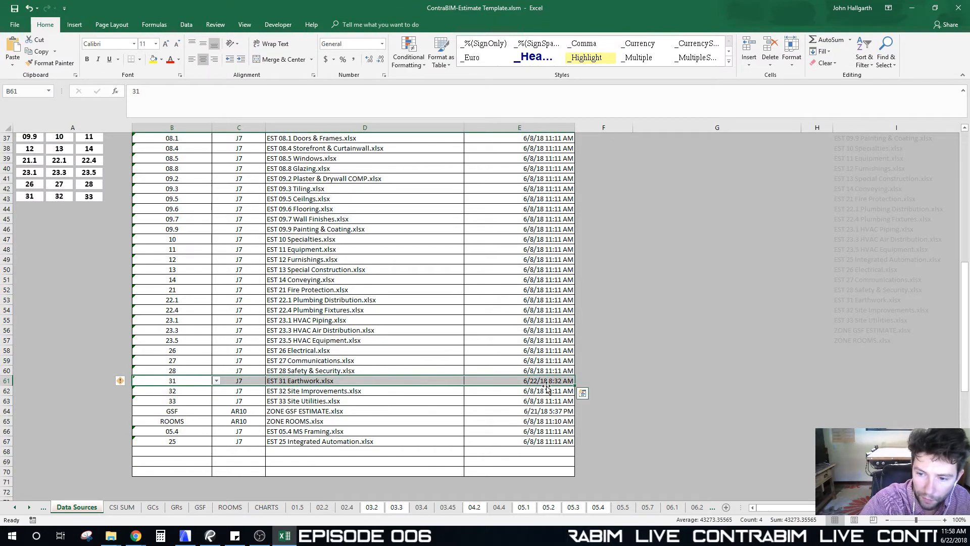
click(30, 197)
click(483, 179)
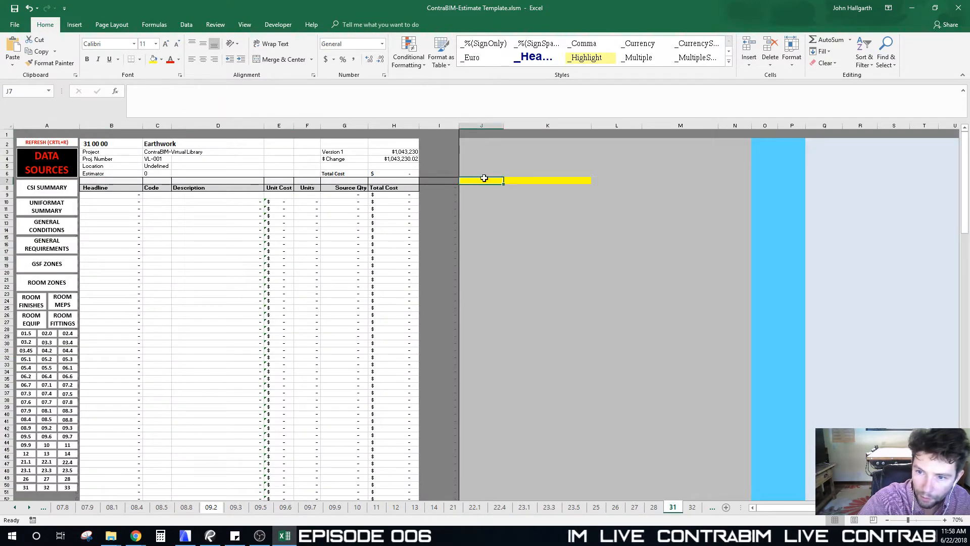
click(186, 537)
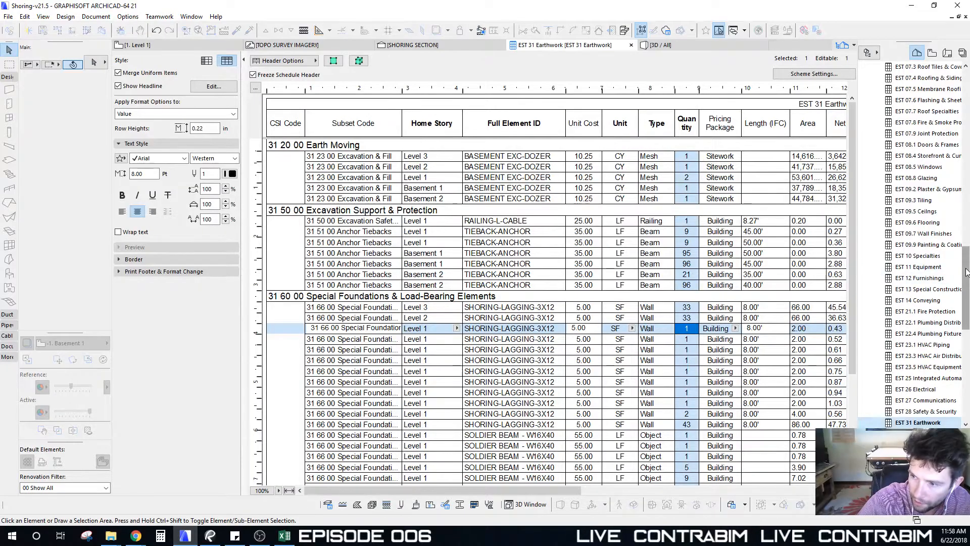
Select the EST 31 Earthwork publisher set, then bring the Excel estimate template back to the front
click(962, 52)
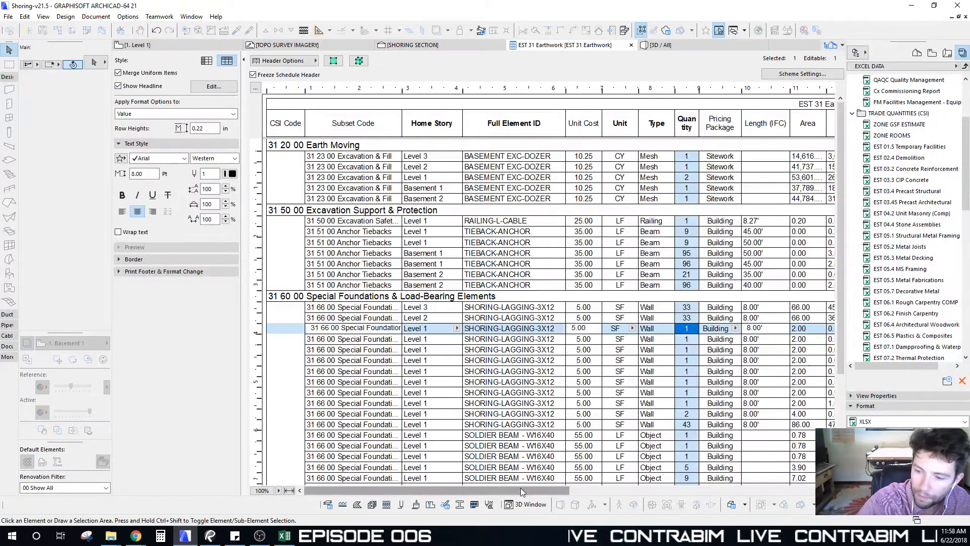
scroll(935, 202, down, 3)
scroll(940, 203, down, 9)
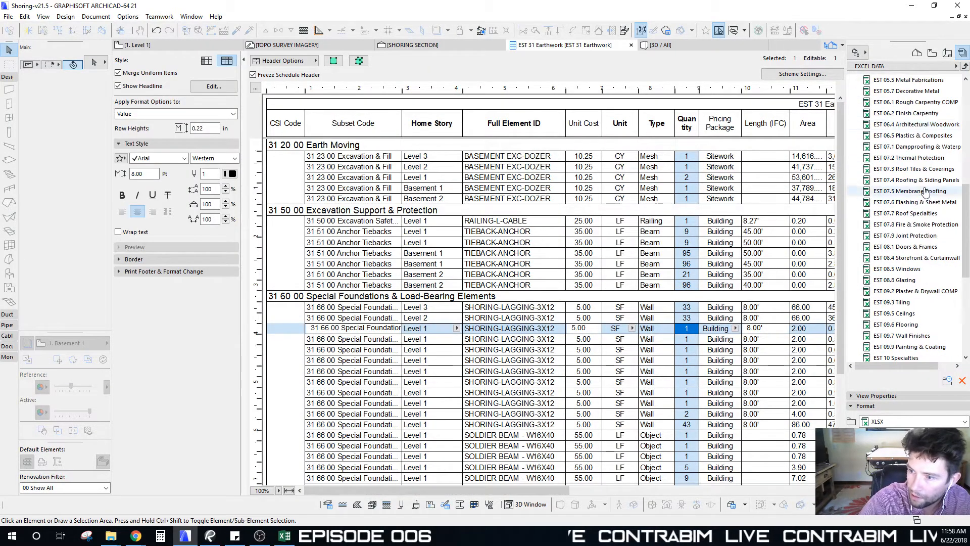
click(894, 327)
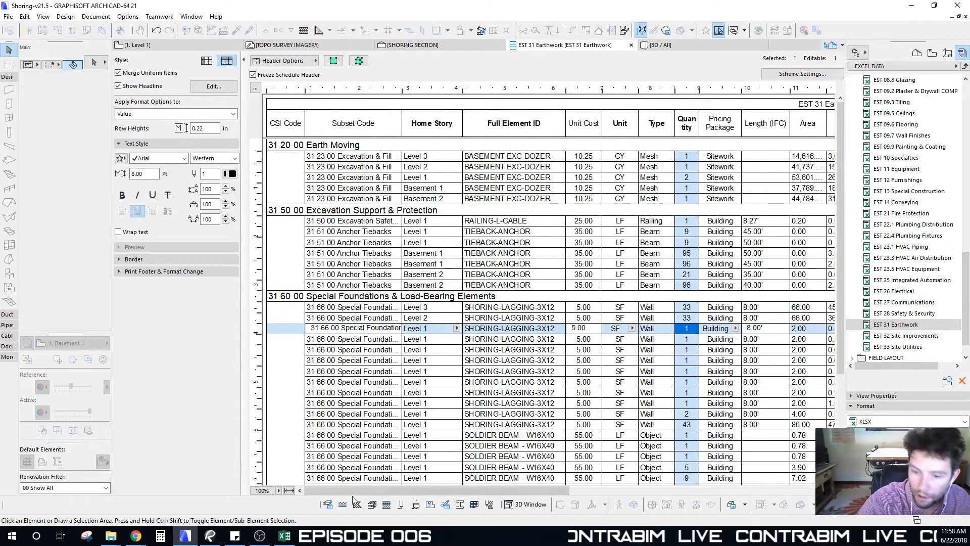
click(287, 538)
click(518, 303)
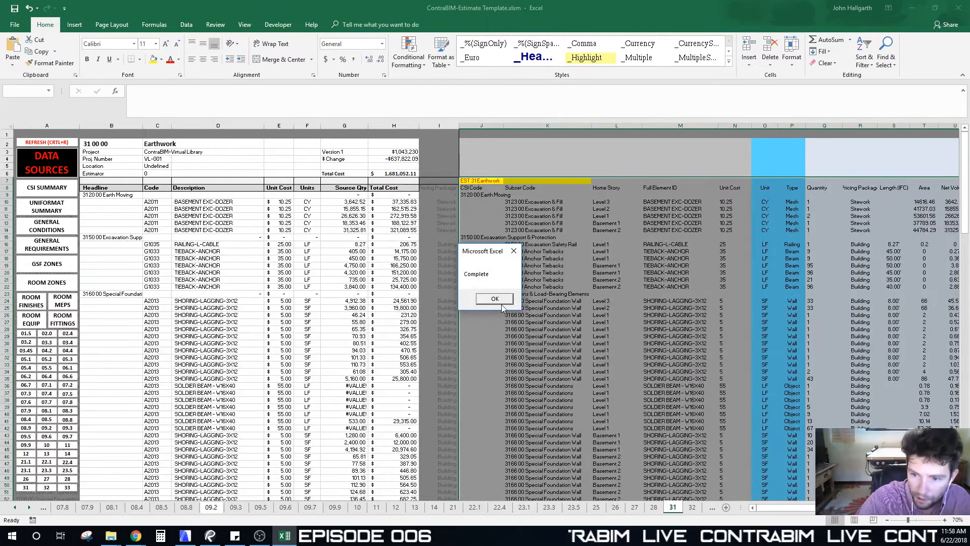
Dismiss the Complete notice and check an excavation row's unit cost and row 10 total cost formulas
click(498, 300)
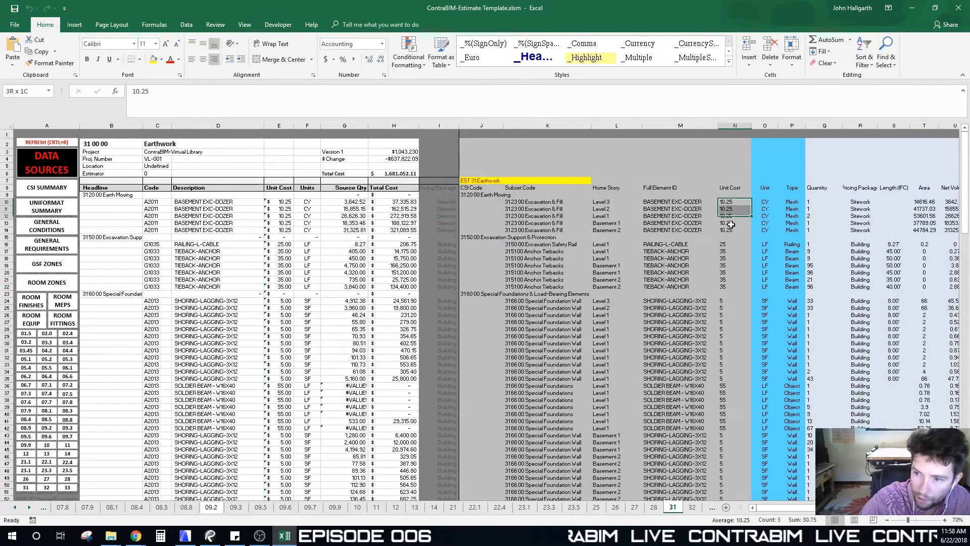
click(732, 230)
click(267, 210)
ctrl+scroll(266, 210, up, 1)
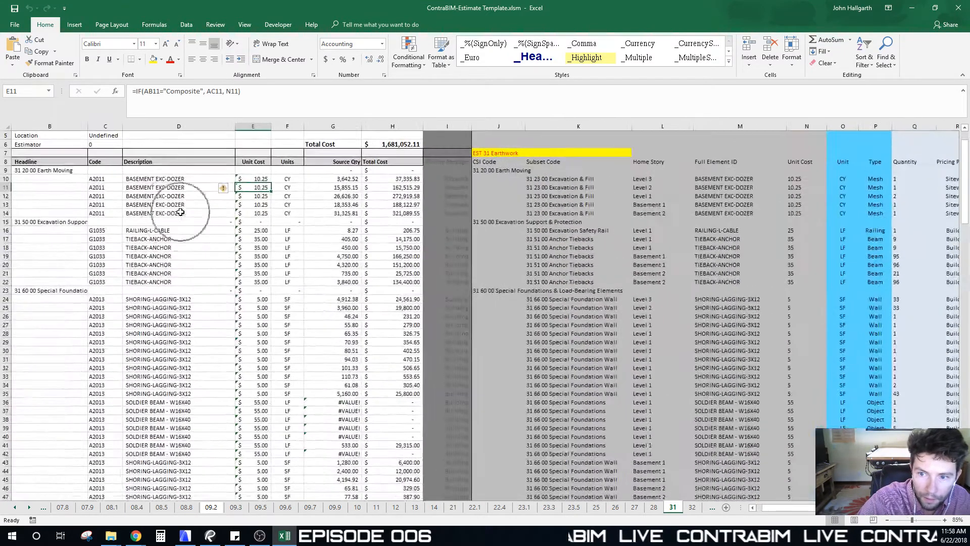
click(400, 184)
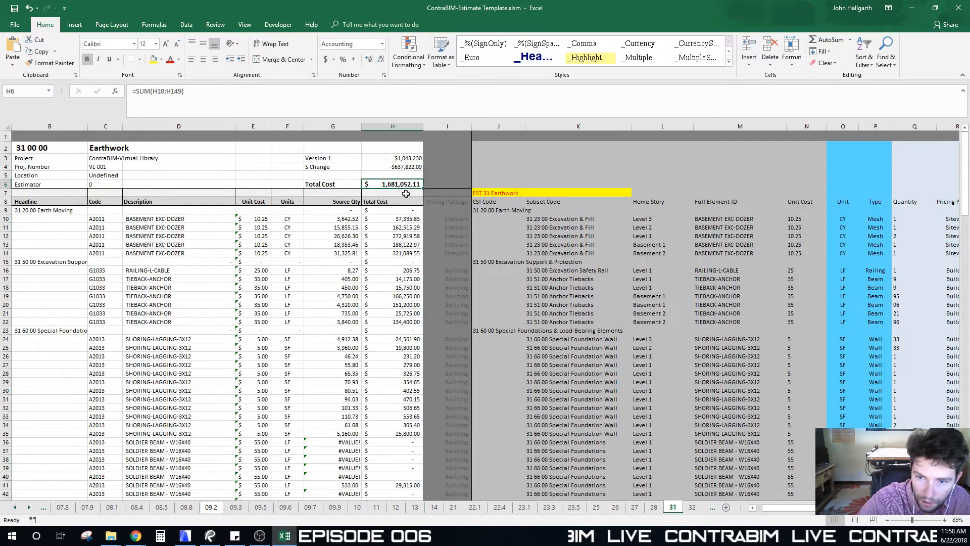
click(407, 220)
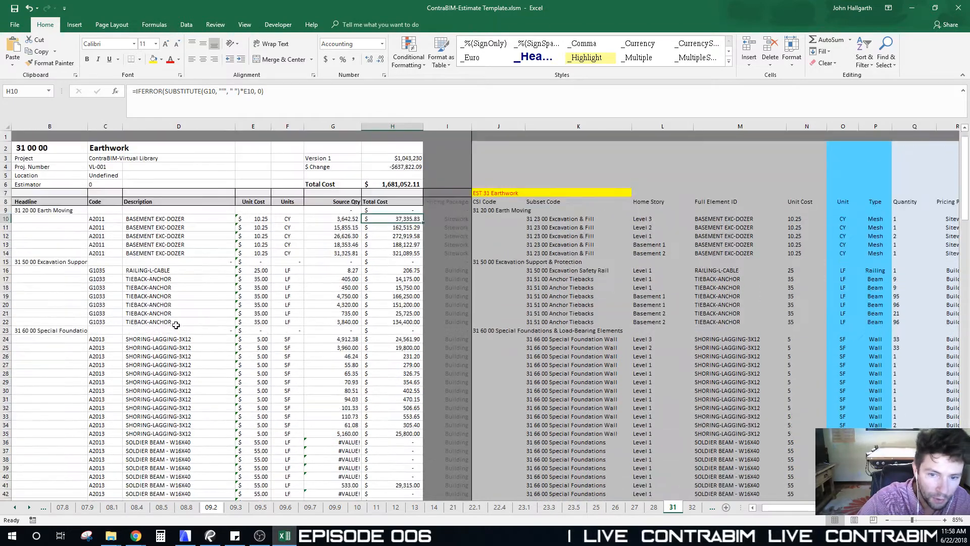
Select the tieback anchor cost figures to see their sum, then check a lagging row's total cost
drag(156, 280, 382, 318)
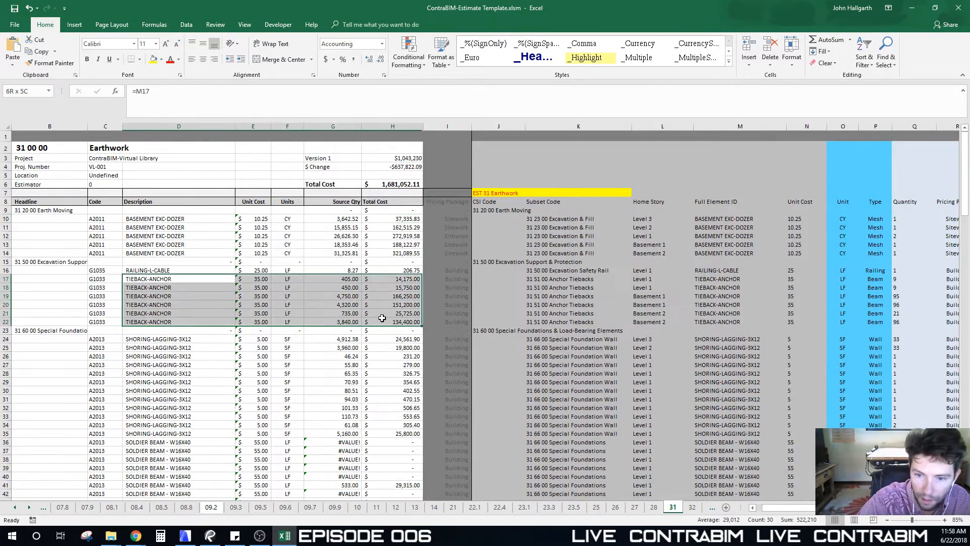
click(387, 319)
drag(406, 270, 401, 323)
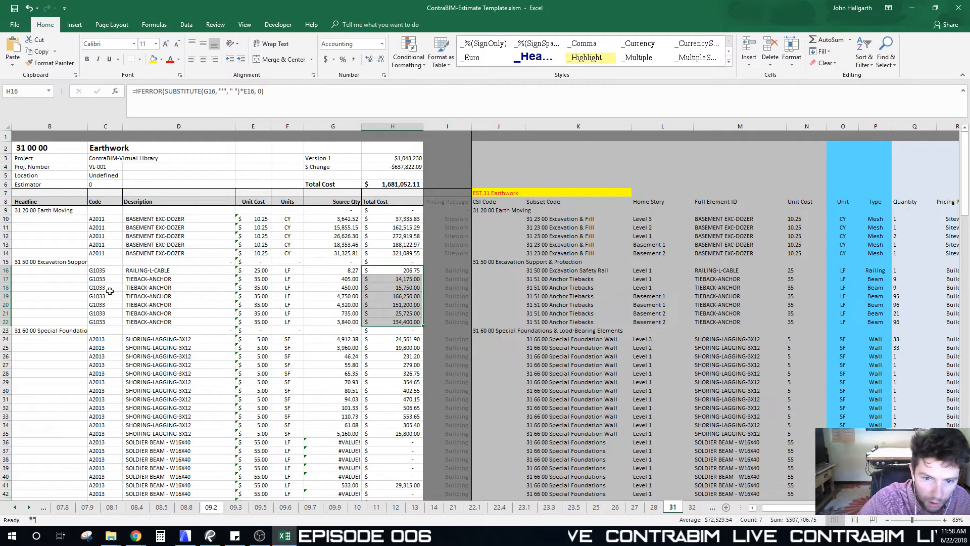
click(388, 373)
scroll(351, 352, down, 5)
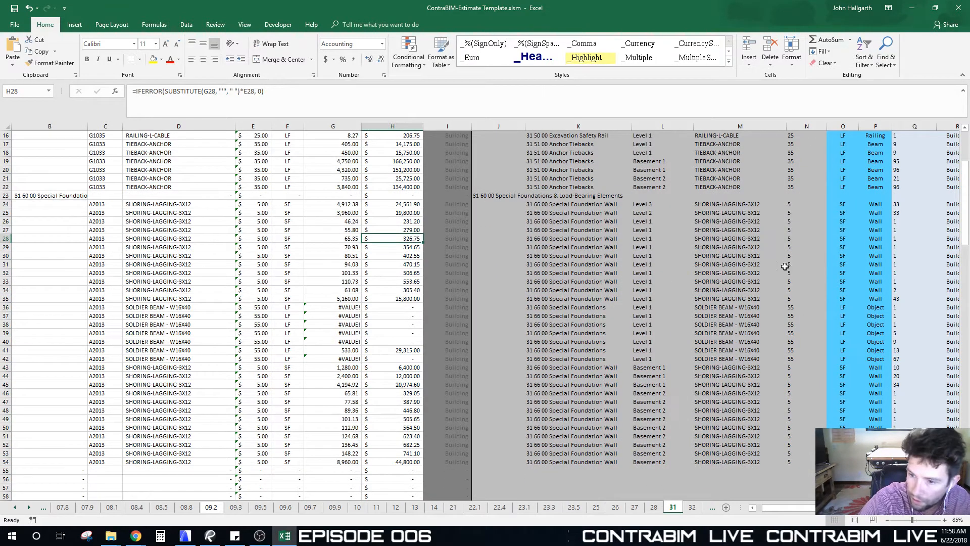
click(321, 307)
click(383, 309)
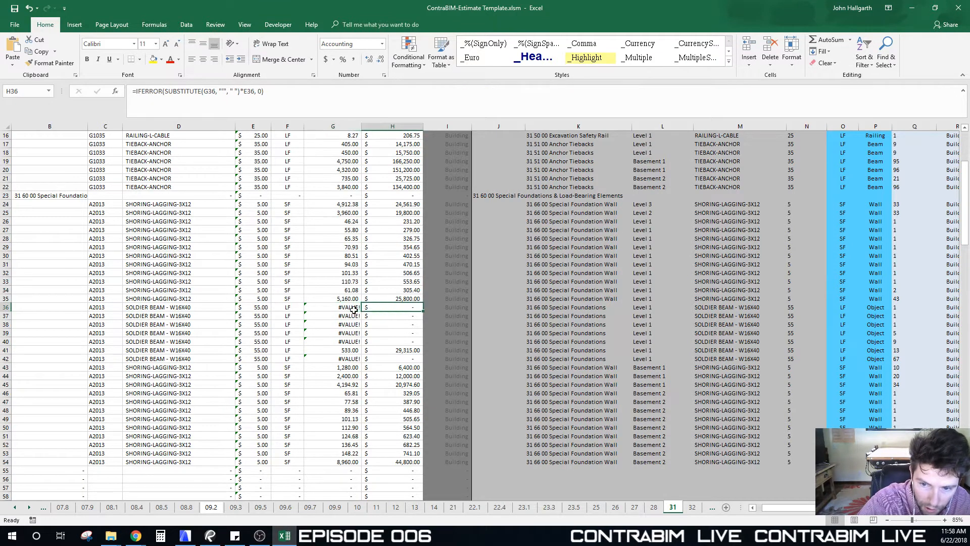
click(349, 308)
click(346, 299)
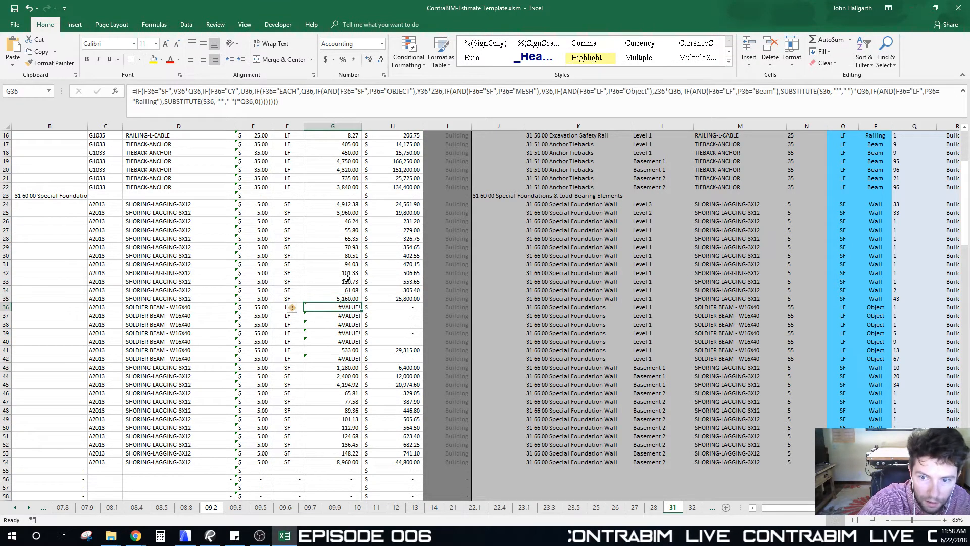
click(336, 307)
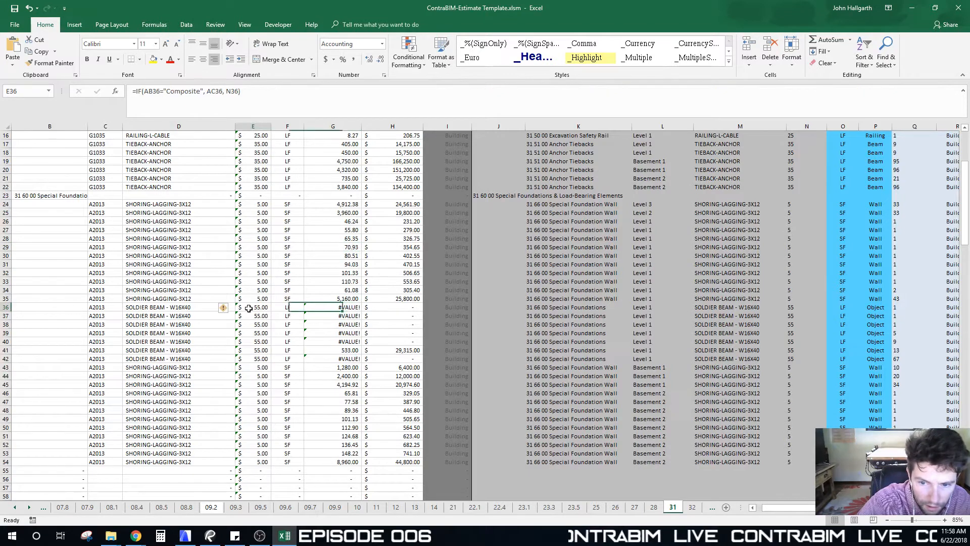
click(191, 310)
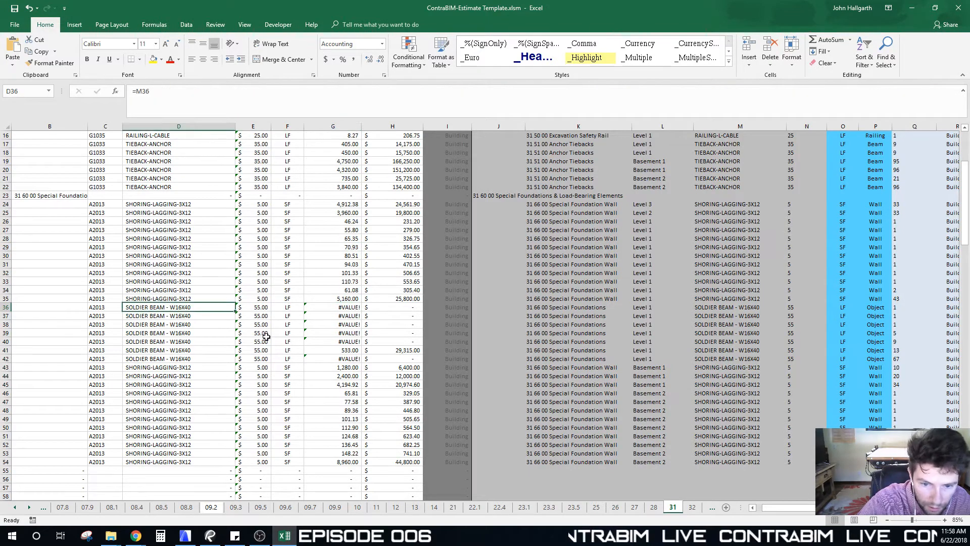
click(351, 309)
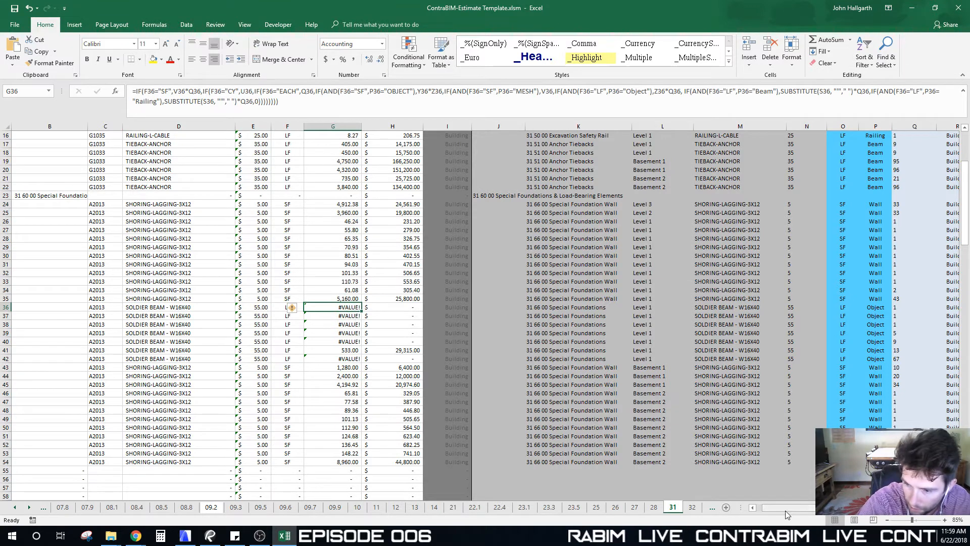
drag(786, 508, 814, 507)
scroll(706, 400, up, 5)
scroll(698, 427, down, 4)
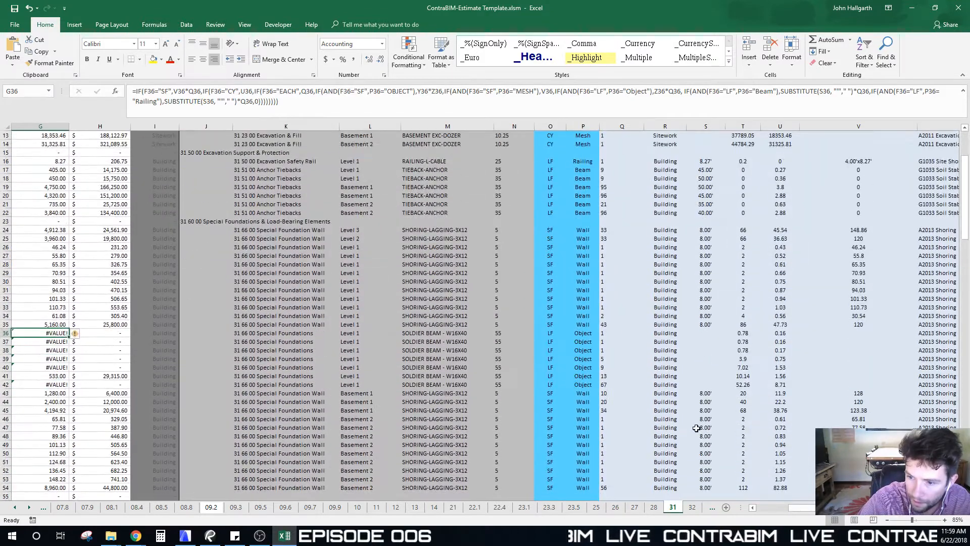
click(709, 341)
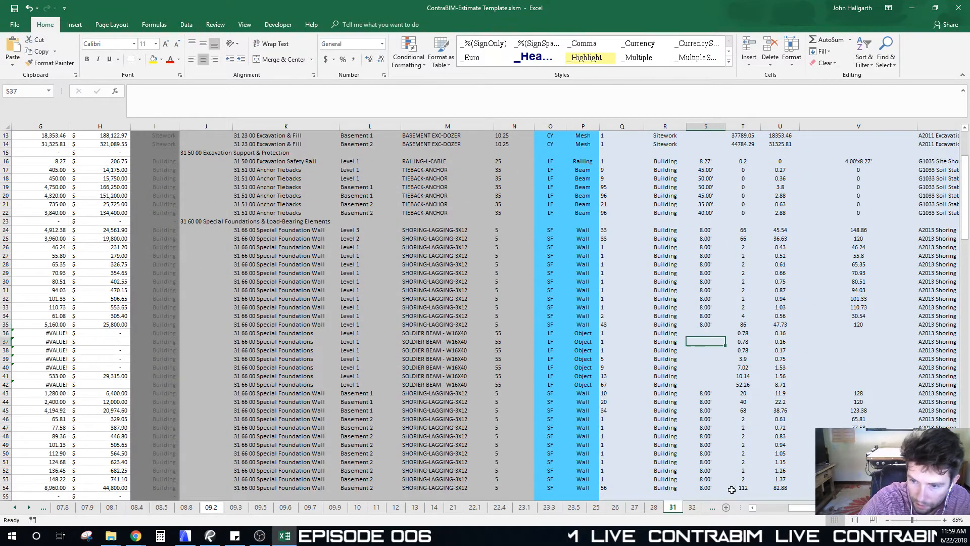
click(577, 334)
drag(580, 384, 580, 334)
click(580, 334)
drag(815, 508, 776, 509)
click(419, 332)
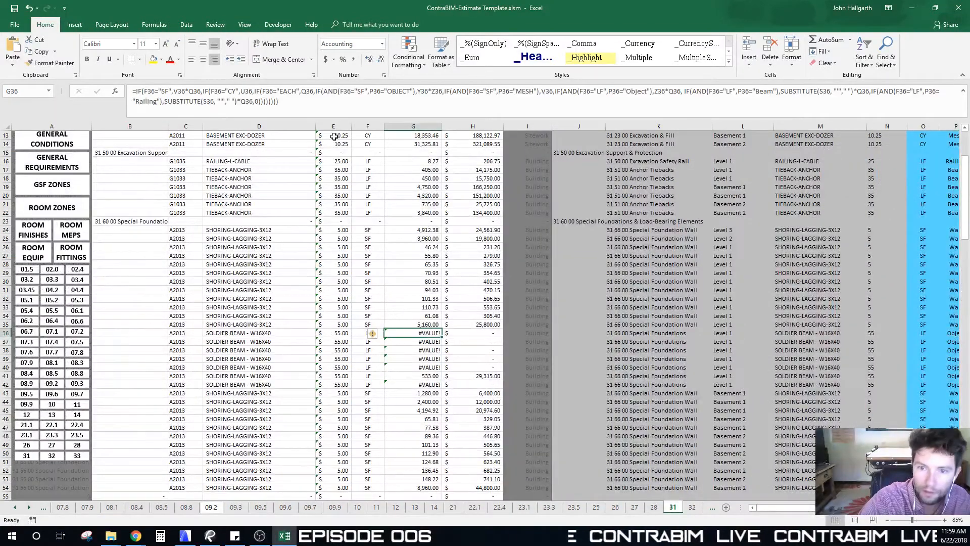
double_click(419, 333)
mouse_move(775, 507)
mouse_down()
mouse_move(791, 509)
mouse_move(780, 511)
mouse_up()
click(667, 114)
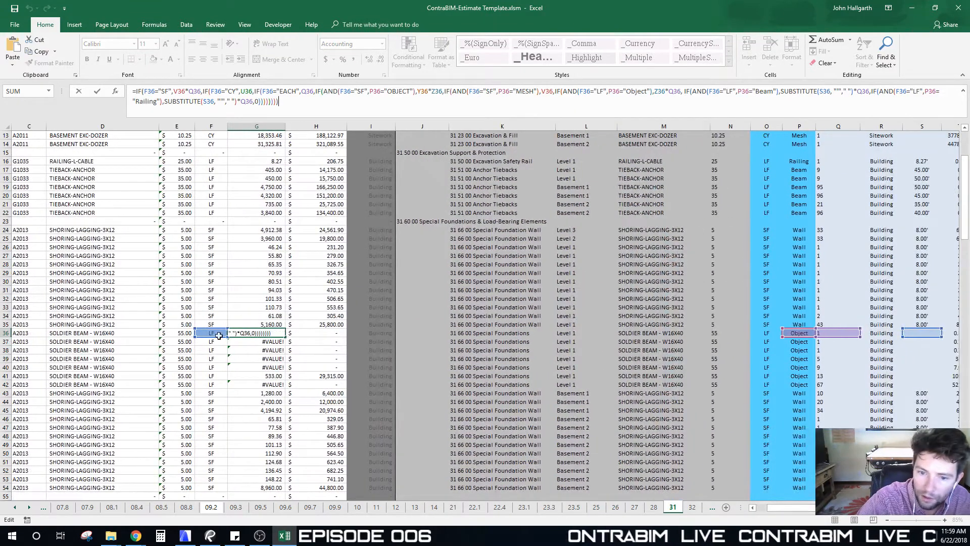
drag(791, 511, 773, 510)
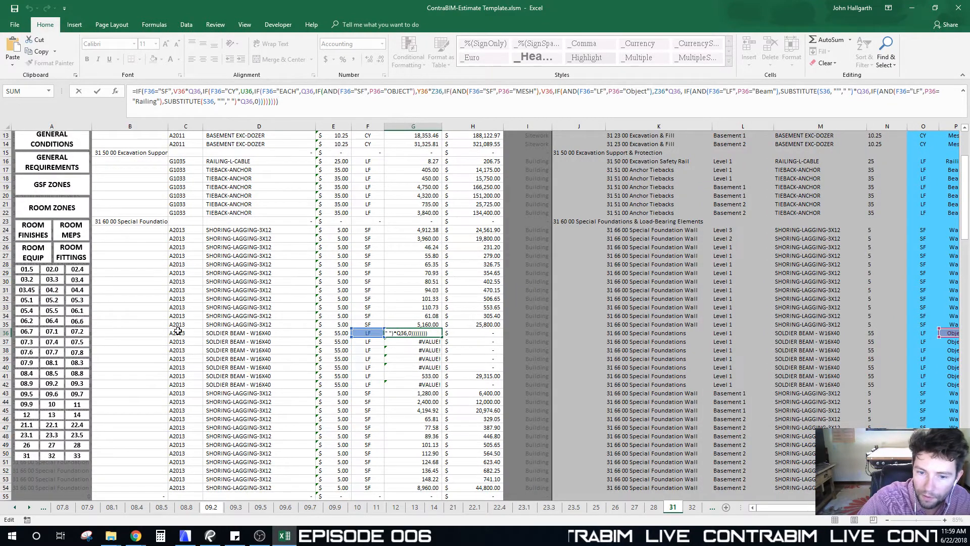
key(Escape)
click(412, 383)
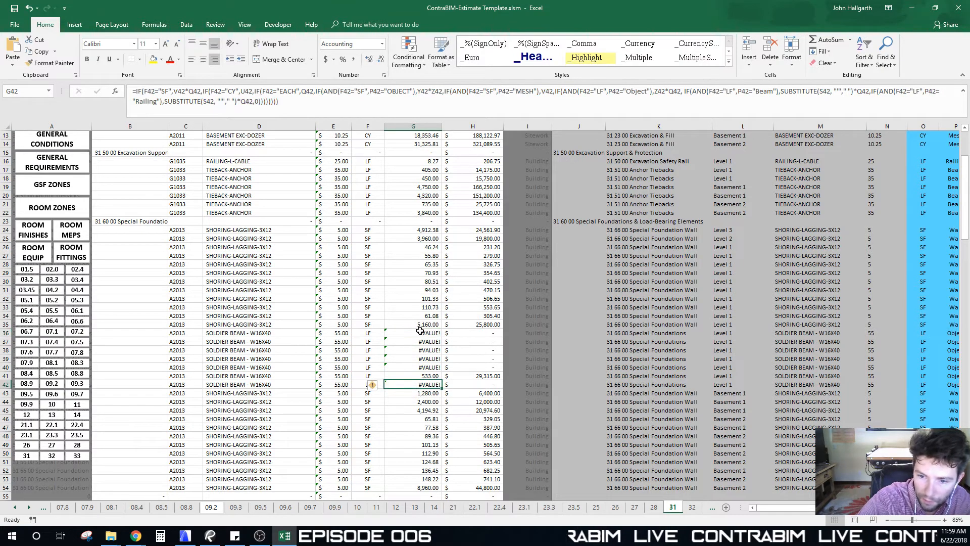
click(368, 333)
scroll(417, 243, up, 2)
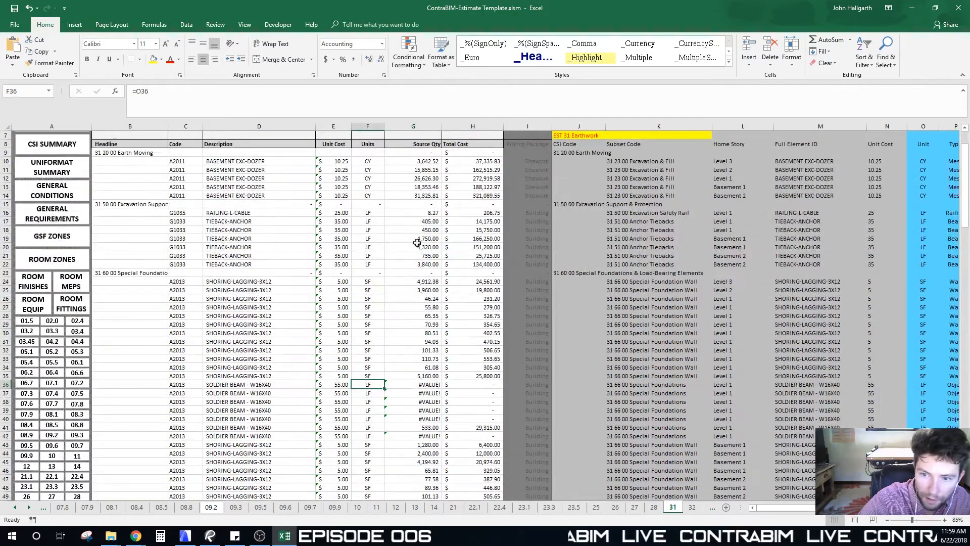
click(328, 385)
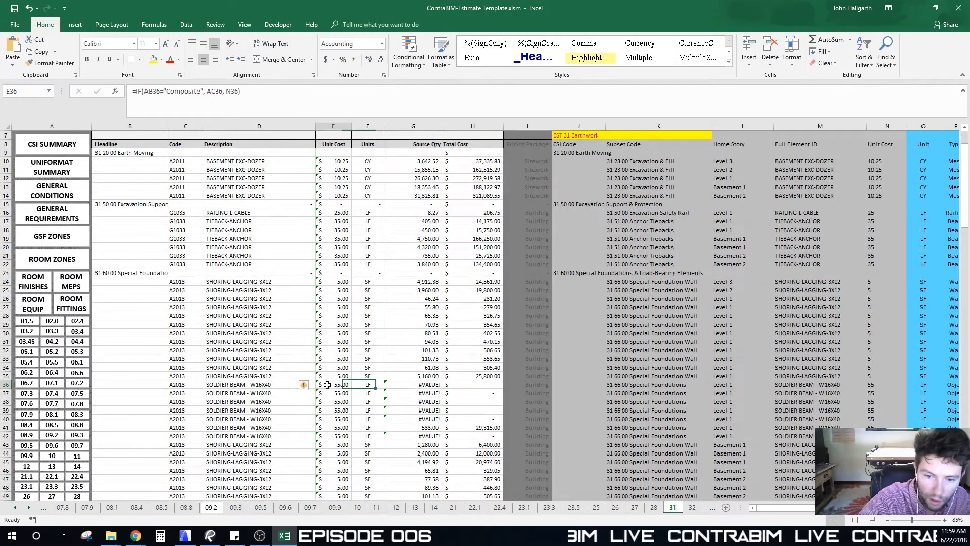
click(251, 384)
click(324, 384)
click(245, 383)
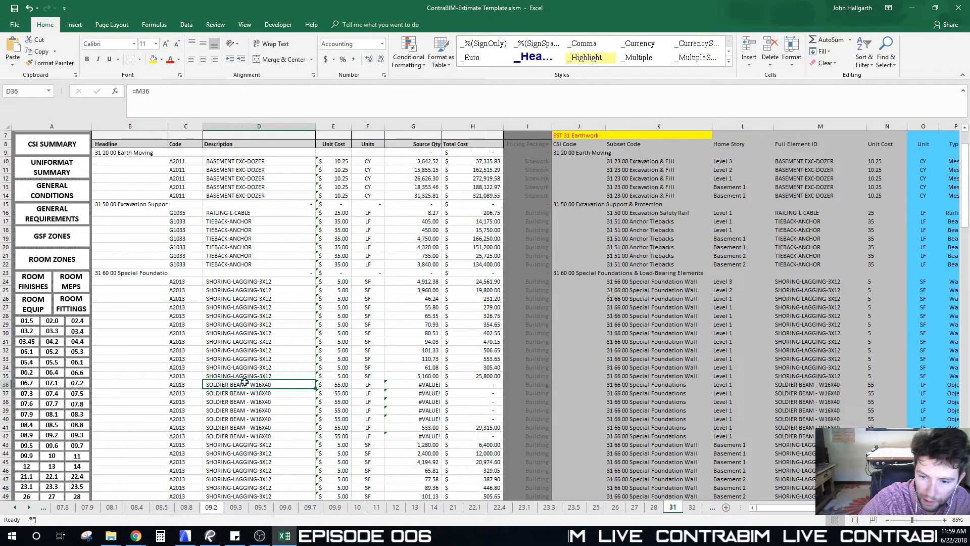
click(741, 386)
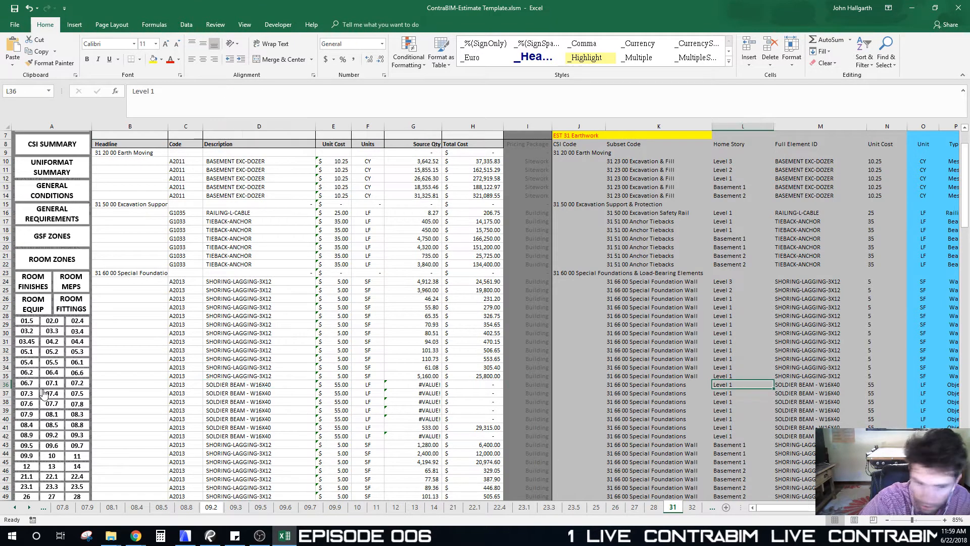
click(6, 384)
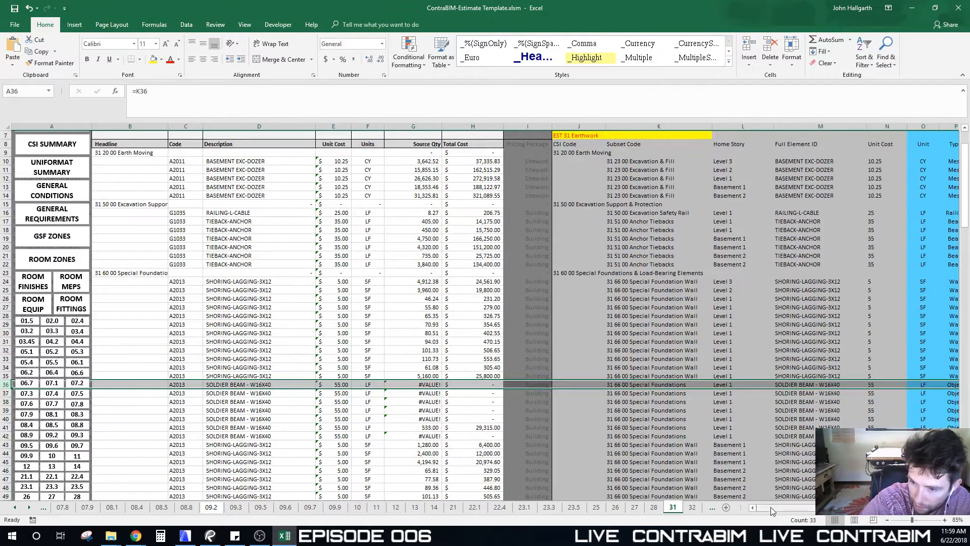
Review the soldier beam's exported height in Z36, then open G36's #VALUE! Source Qty formula for editing
drag(772, 512, 787, 511)
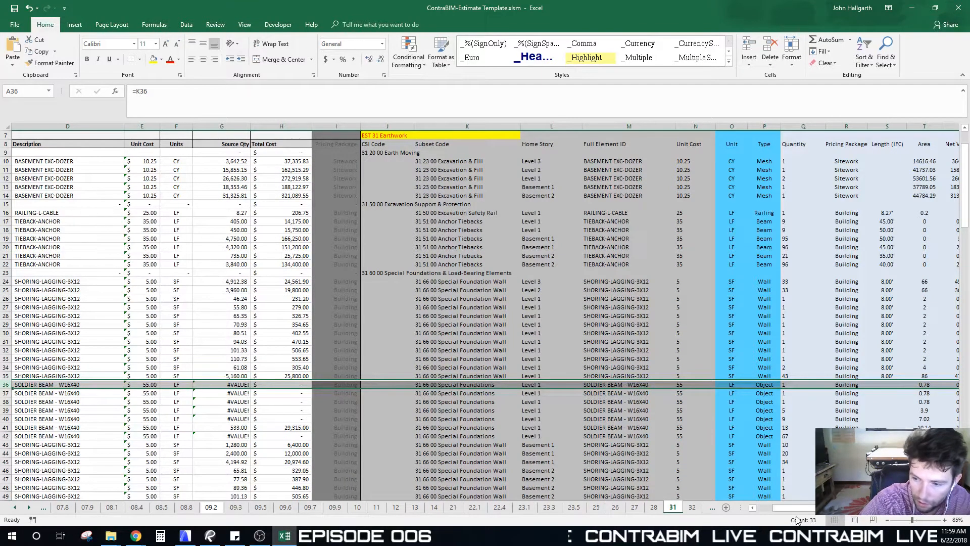
drag(796, 510, 804, 510)
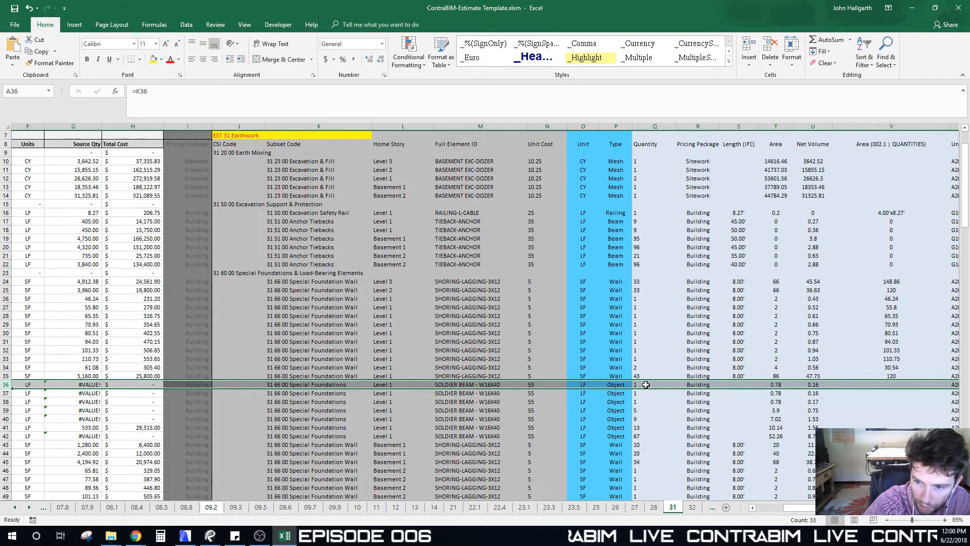
drag(820, 509, 861, 514)
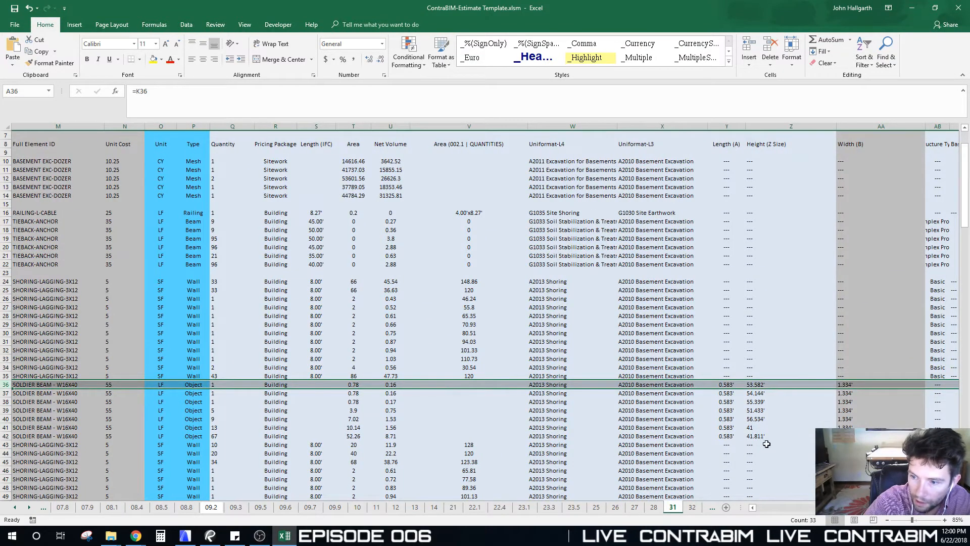
click(770, 384)
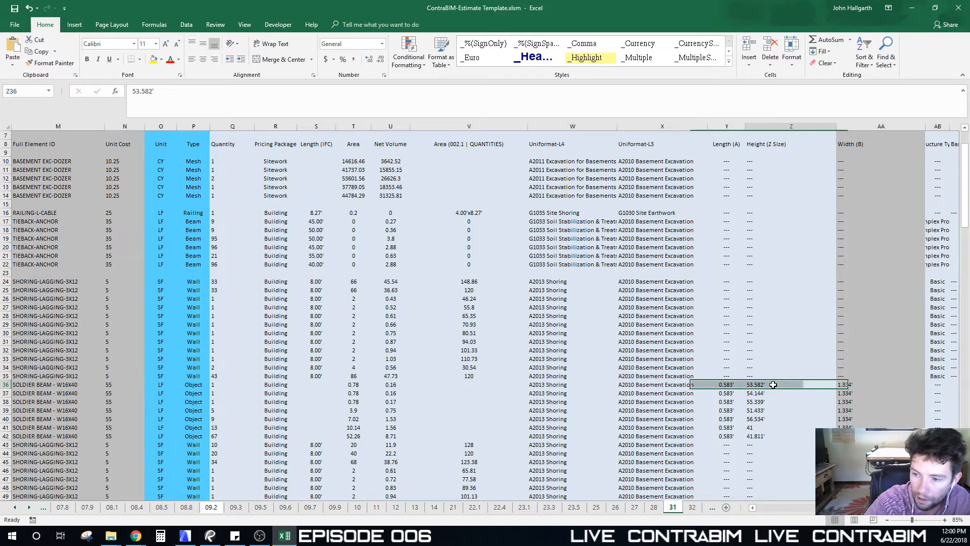
drag(859, 515, 784, 520)
click(424, 385)
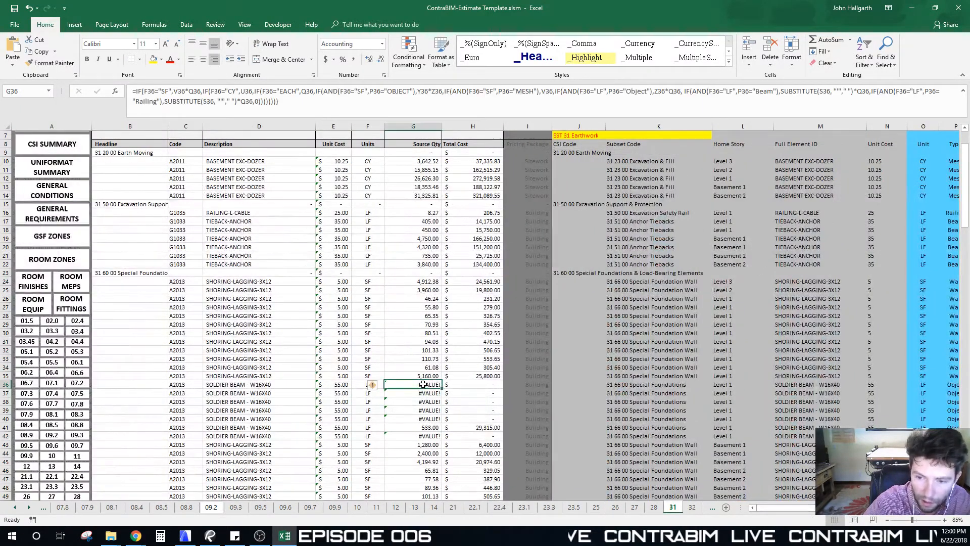
click(309, 103)
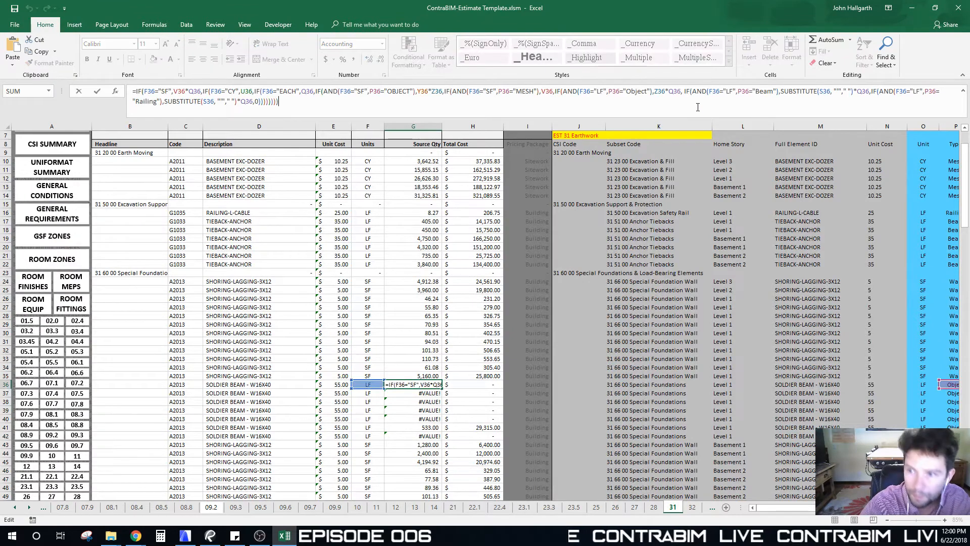
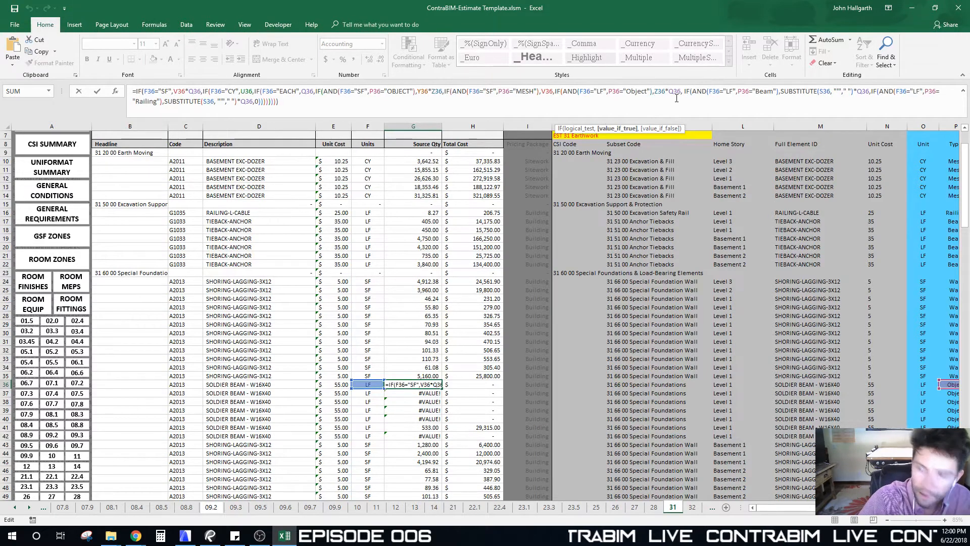
Wrap Z36 in SUBSTITUTE(Z36, "", " ") in G36's Source Qty formula so it returns 53.58
text(SUBSTITUT)
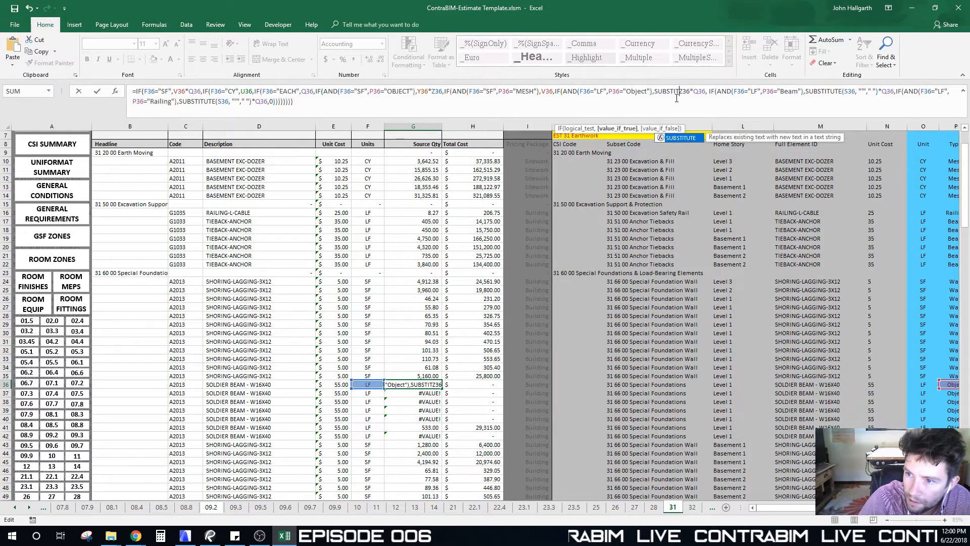
text(E(Z36)
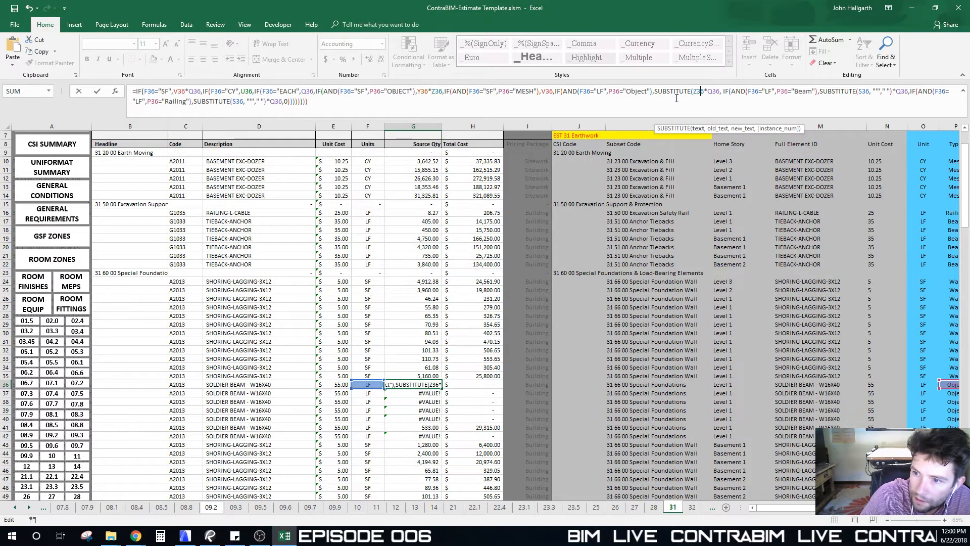
text(, "")
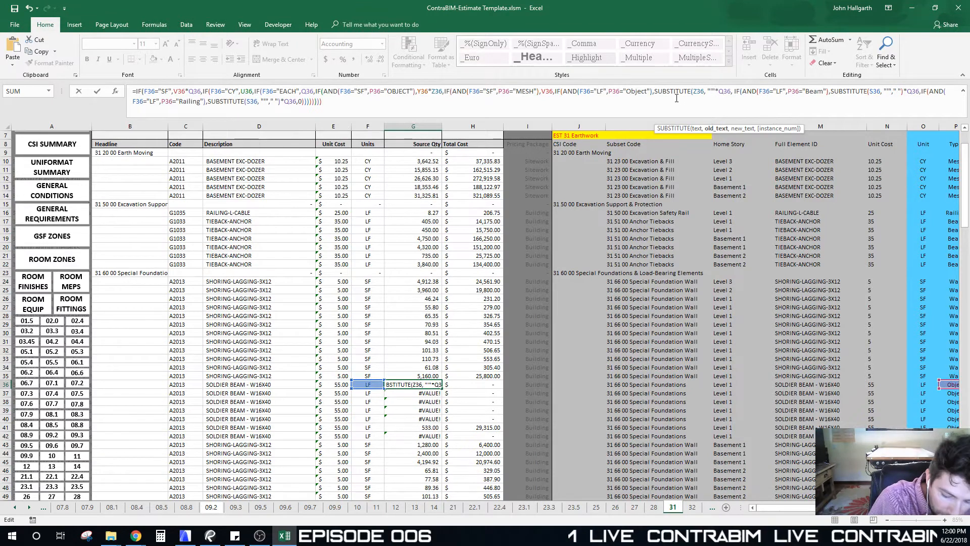
text(, " ")
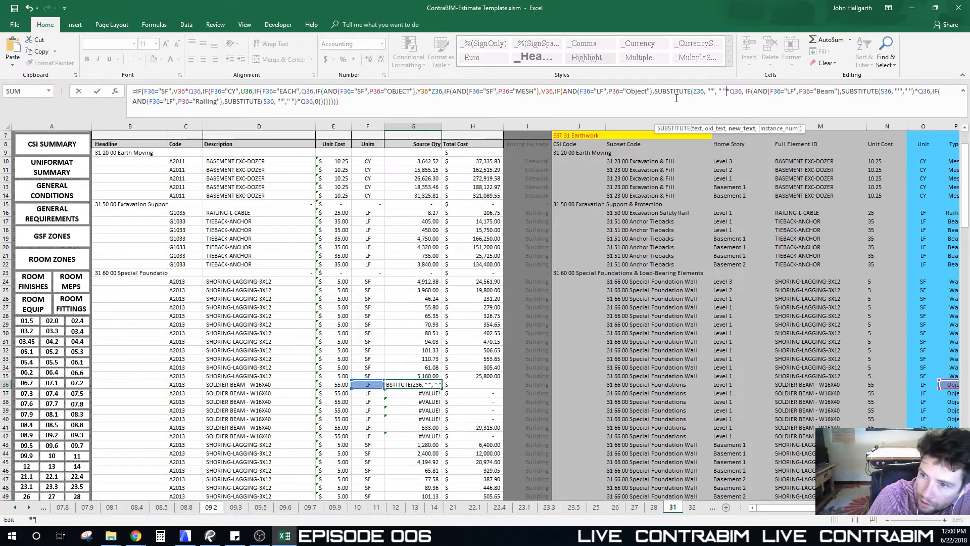
text(,)
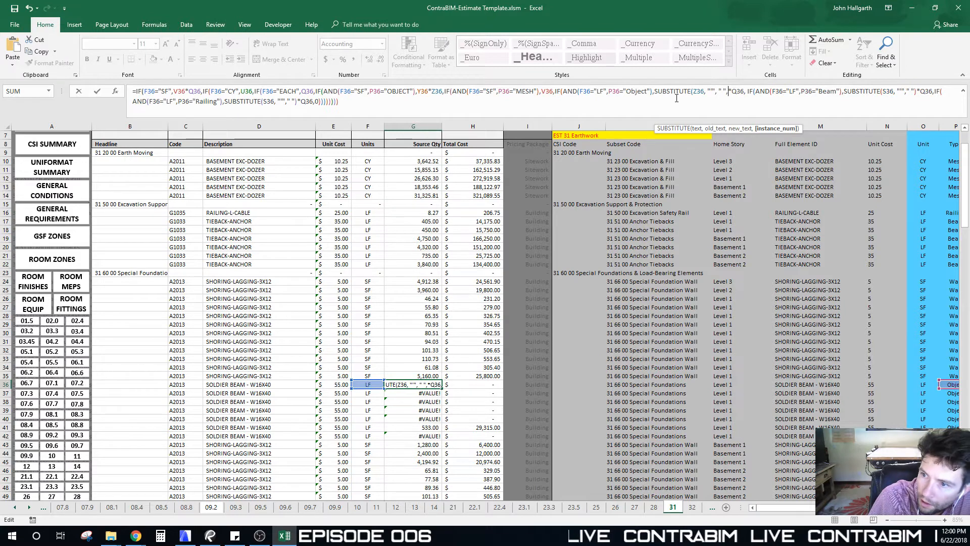
key(BackSpace)
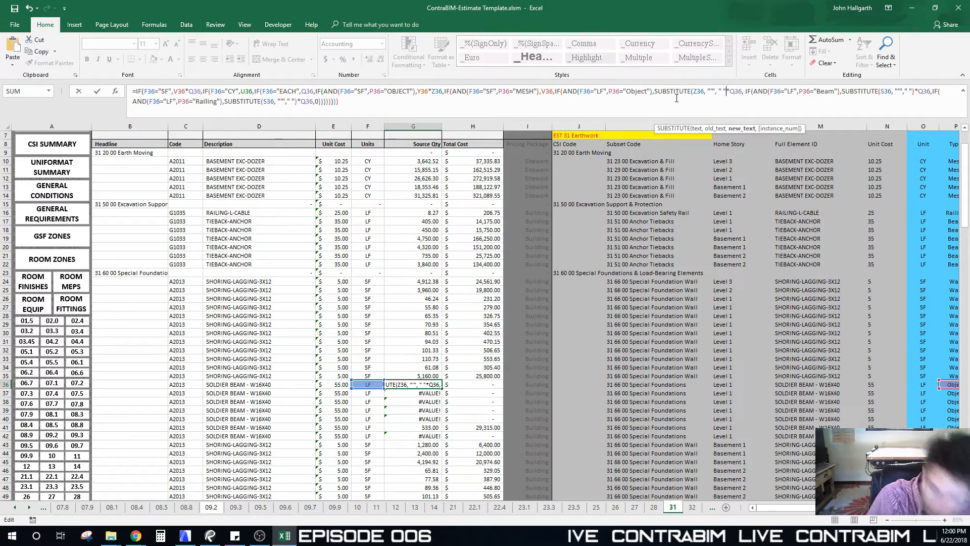
text())
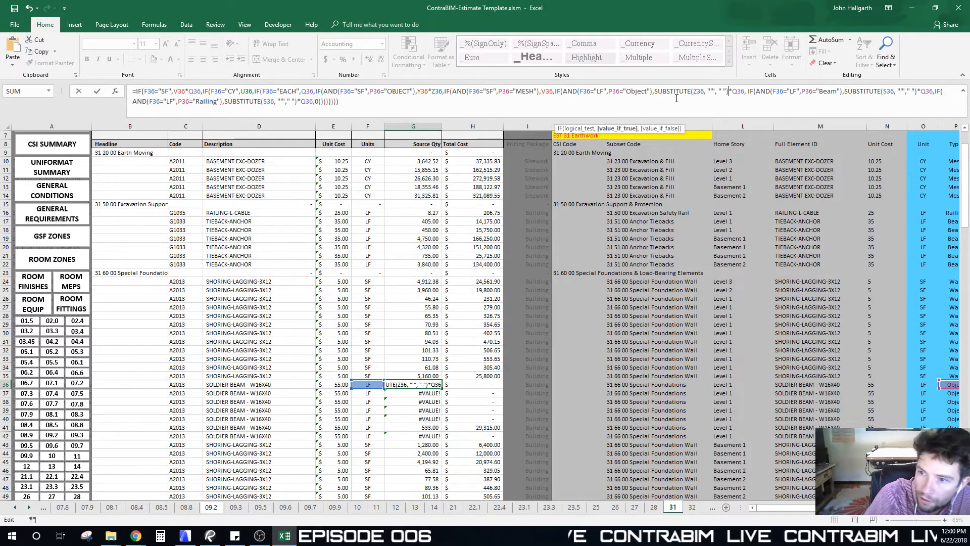
key(Return)
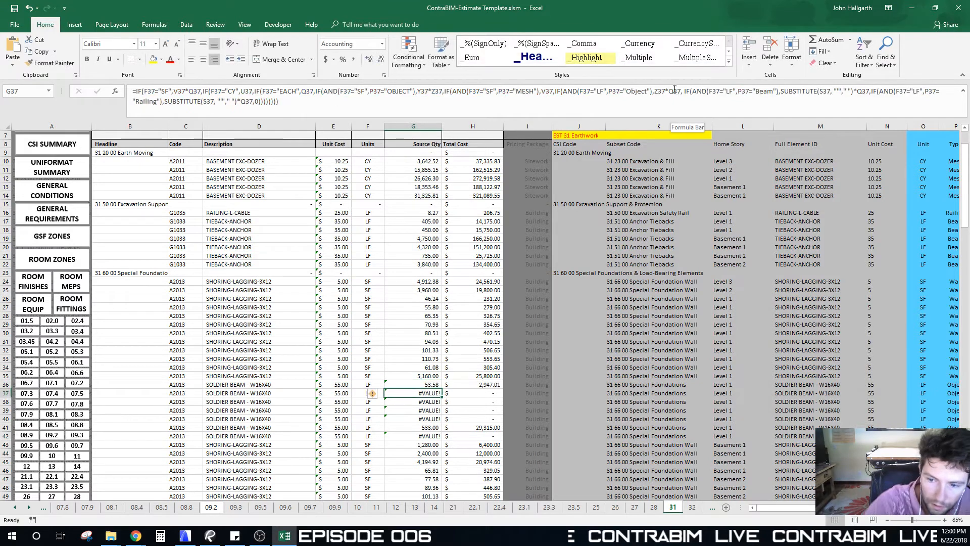
Reopen G36's formula in the formula bar to revise it further
click(409, 386)
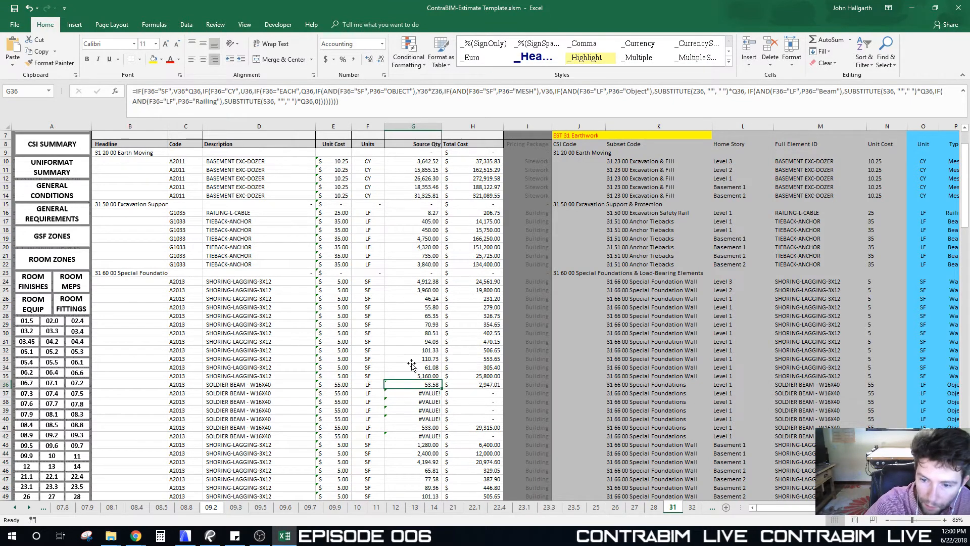
scroll(410, 374, down, 4)
click(713, 90)
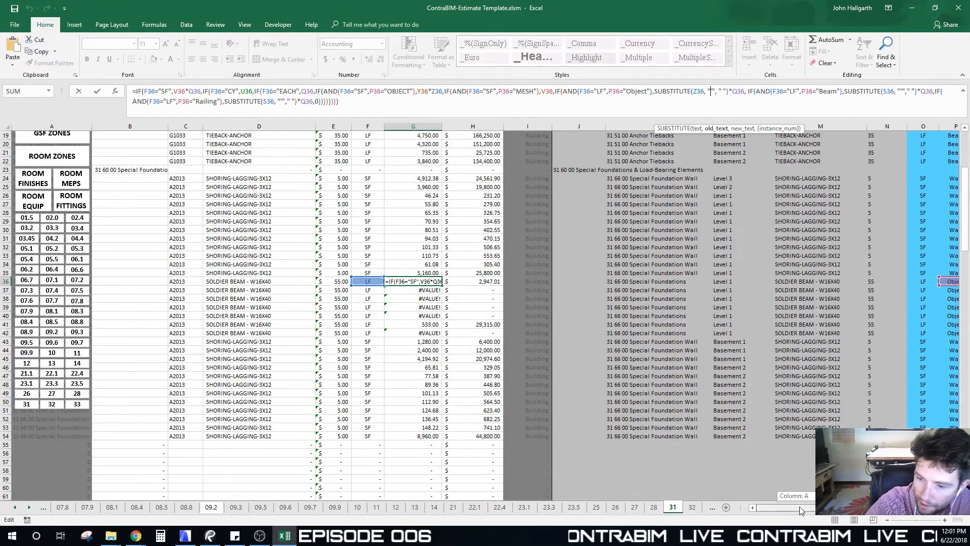
drag(799, 507, 903, 516)
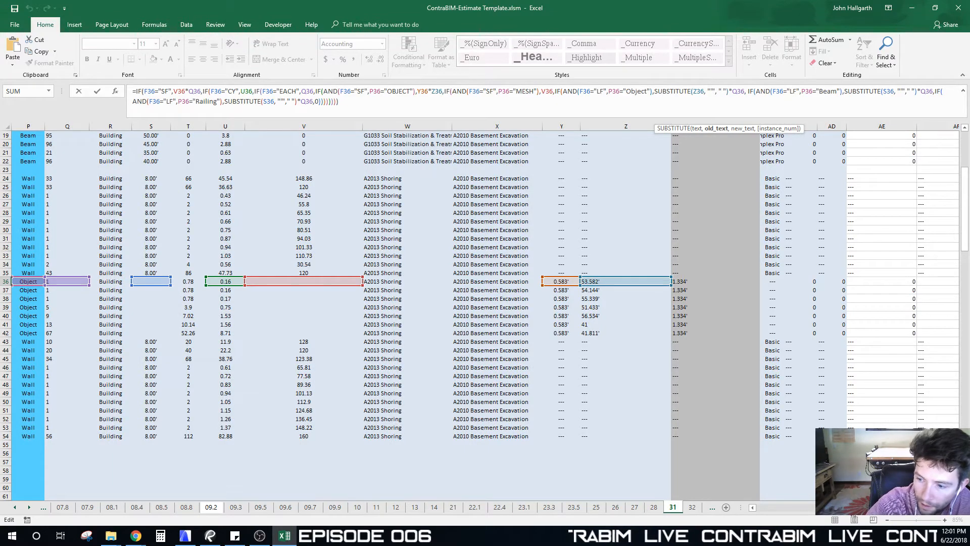
scroll(550, 429, left, 5)
Confirm the revised G36 formula and fill it down to row 59 and up to row 10 in column G
key(Return)
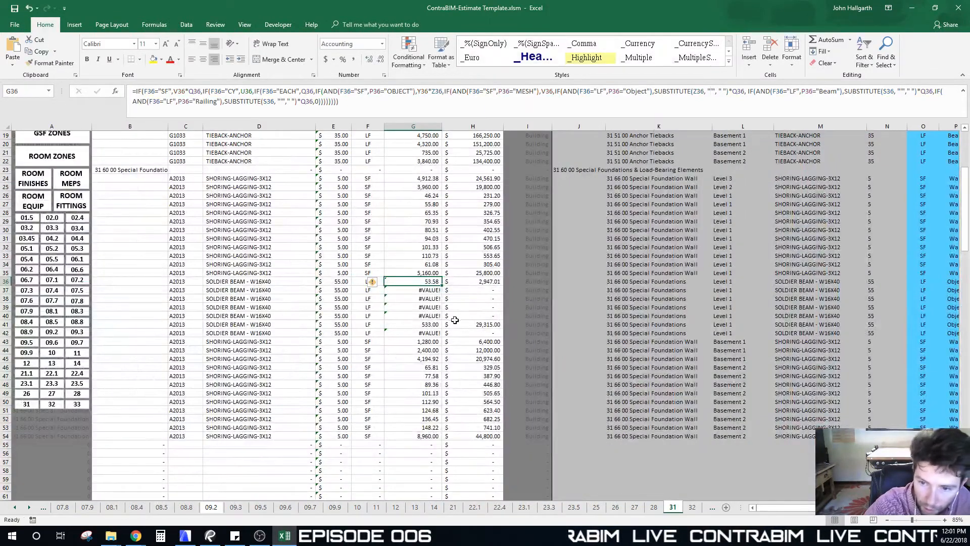
click(469, 307)
click(421, 283)
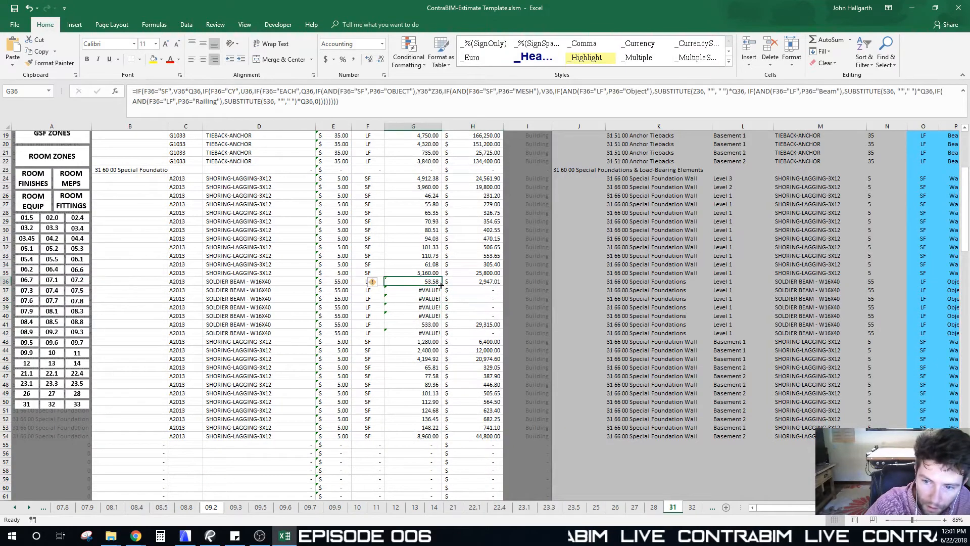
drag(441, 457, 439, 484)
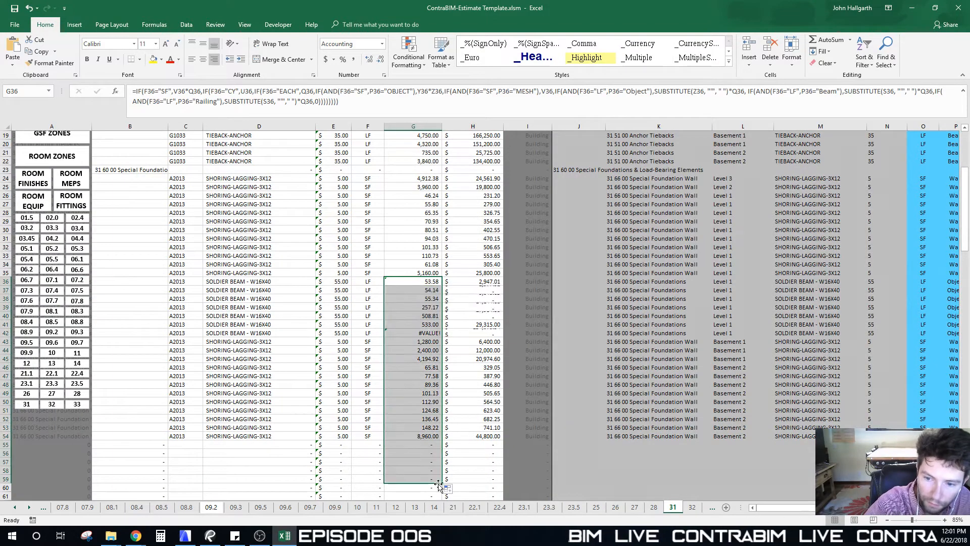
click(413, 281)
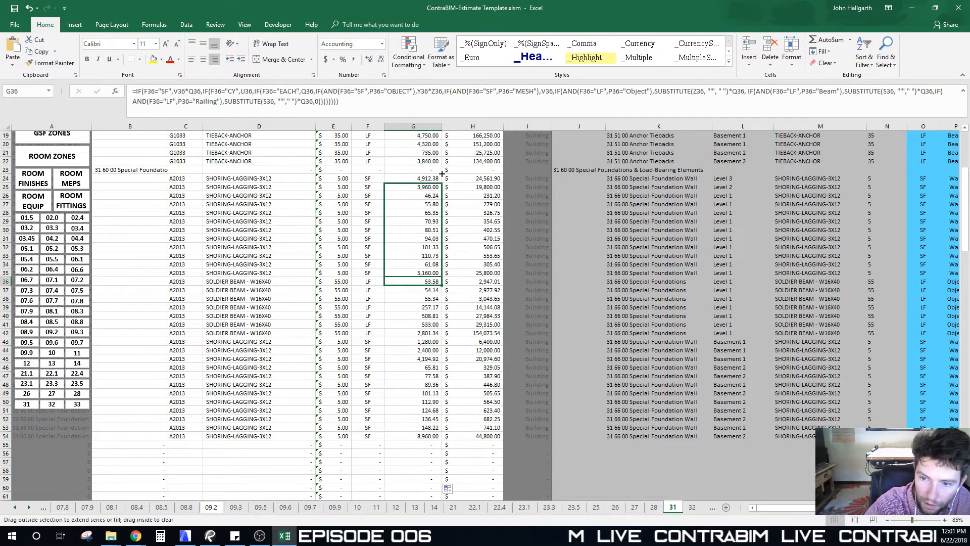
drag(442, 174, 463, 471)
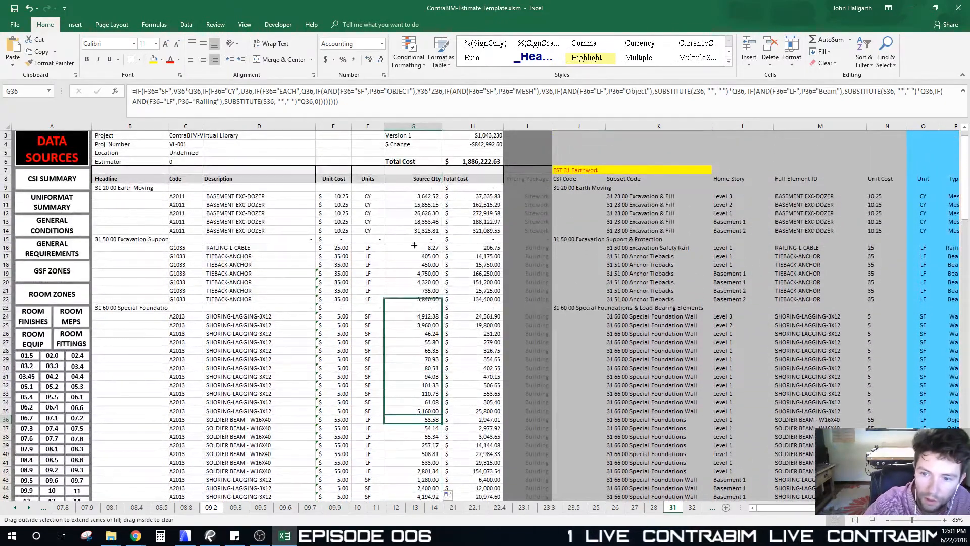
drag(421, 191, 421, 191)
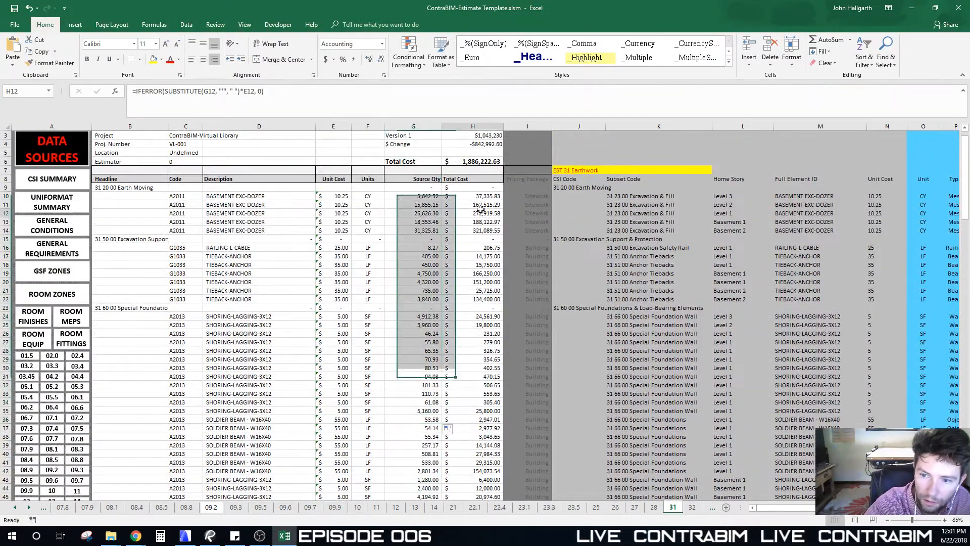
Check the filled formulas in G12 and G26, and extend the column G fill further down
click(410, 213)
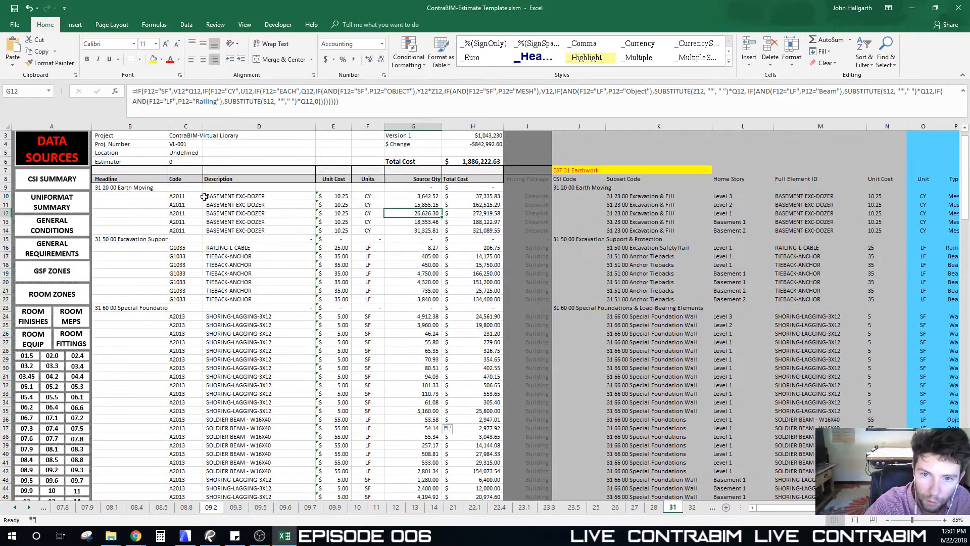
click(670, 91)
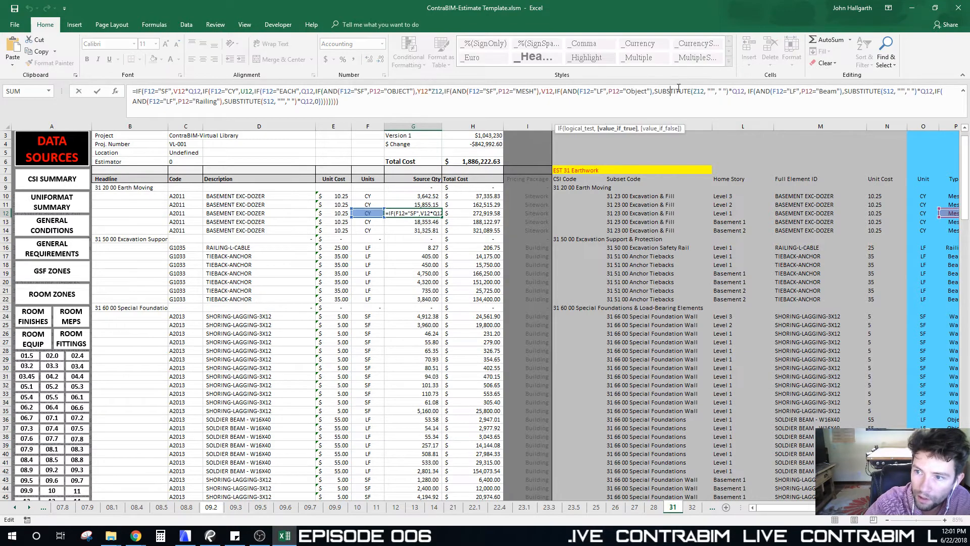
click(413, 333)
scroll(414, 331, down, 12)
click(416, 266)
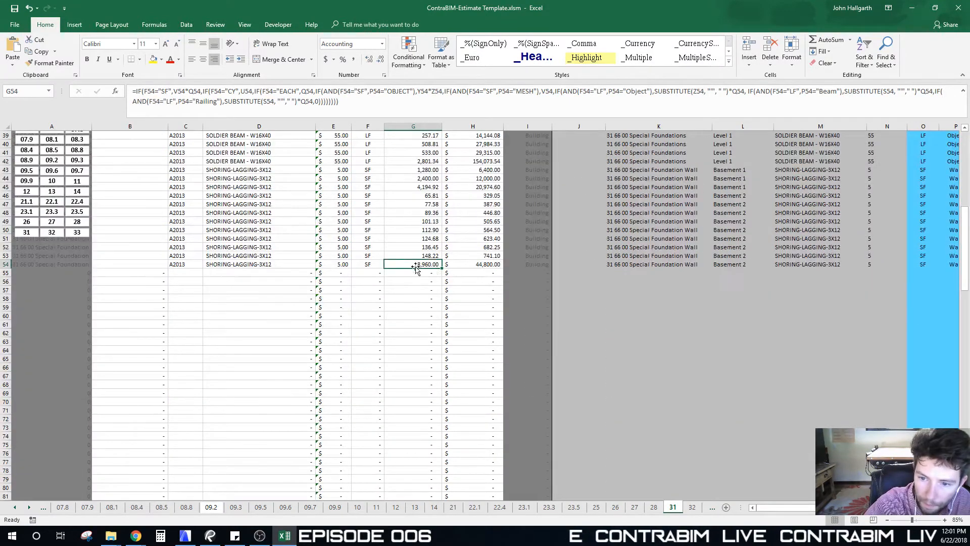
drag(441, 267, 438, 493)
click(413, 341)
scroll(278, 178, up, 10)
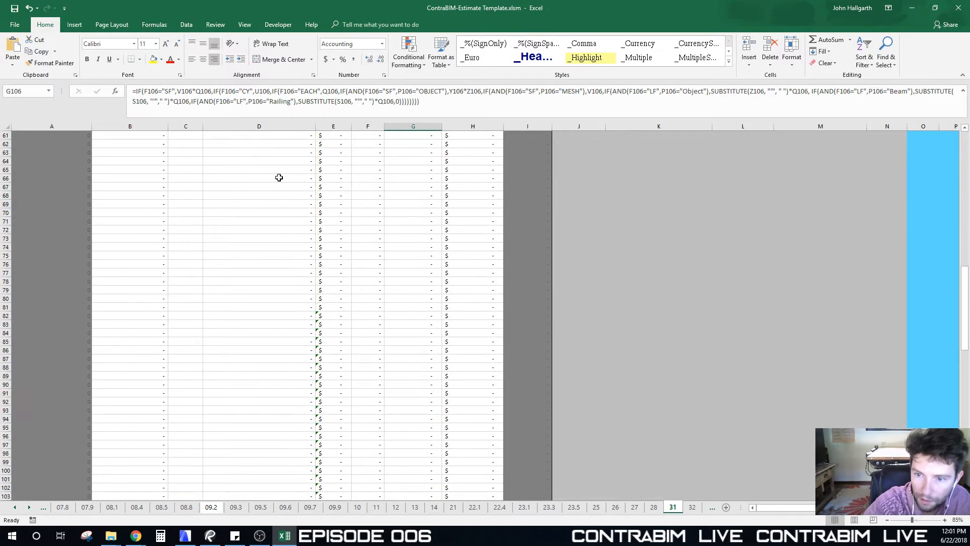
scroll(265, 217, up, 17)
click(438, 284)
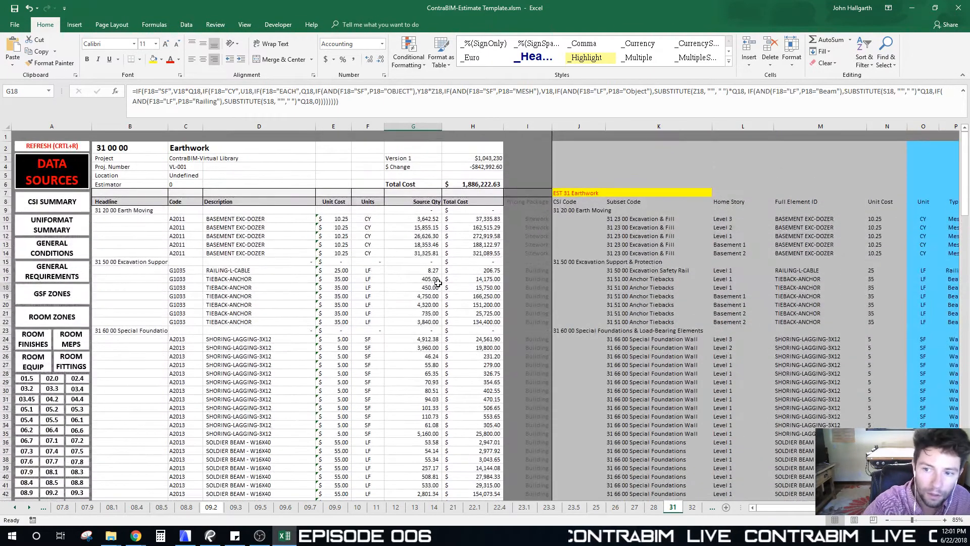
Save the estimate workbook and return to ARCHICAD's Earthwork schedule
click(26, 27)
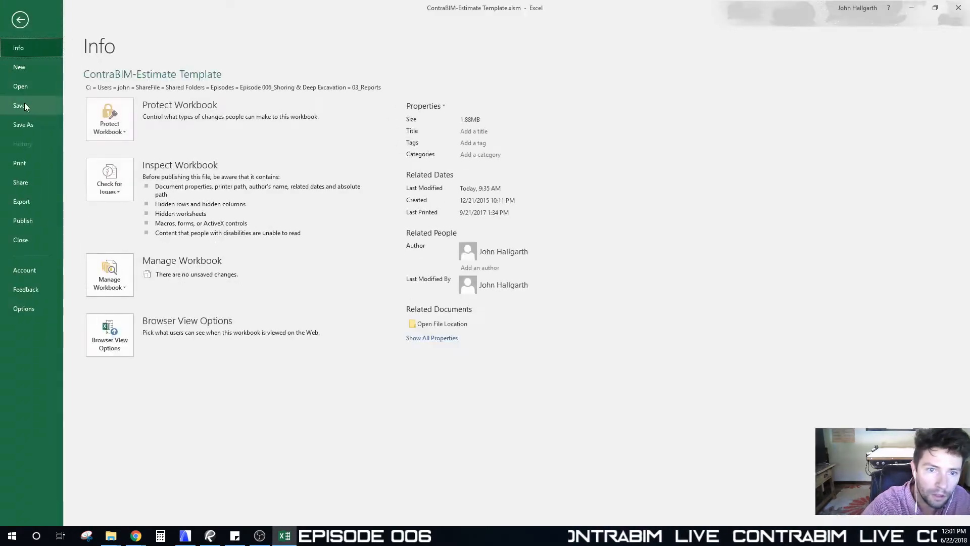
click(24, 106)
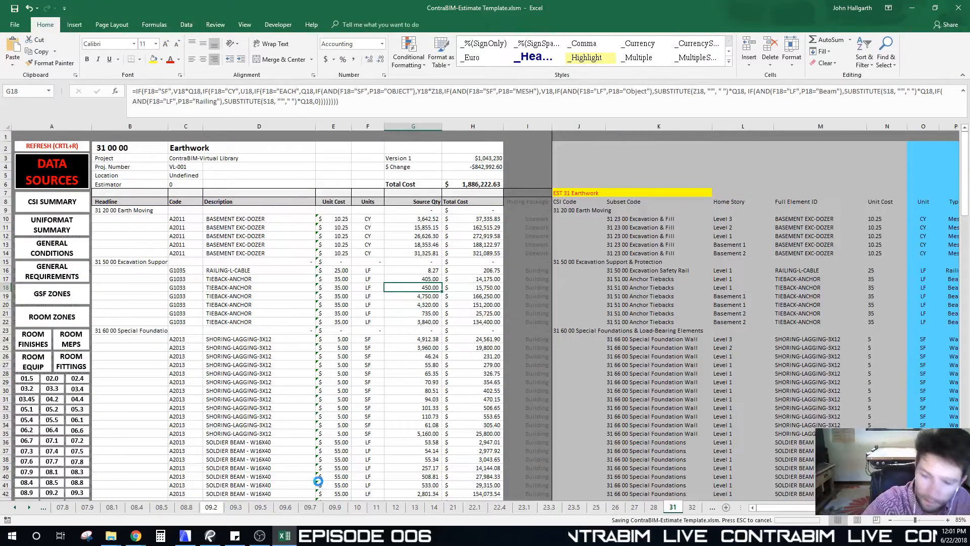
click(185, 538)
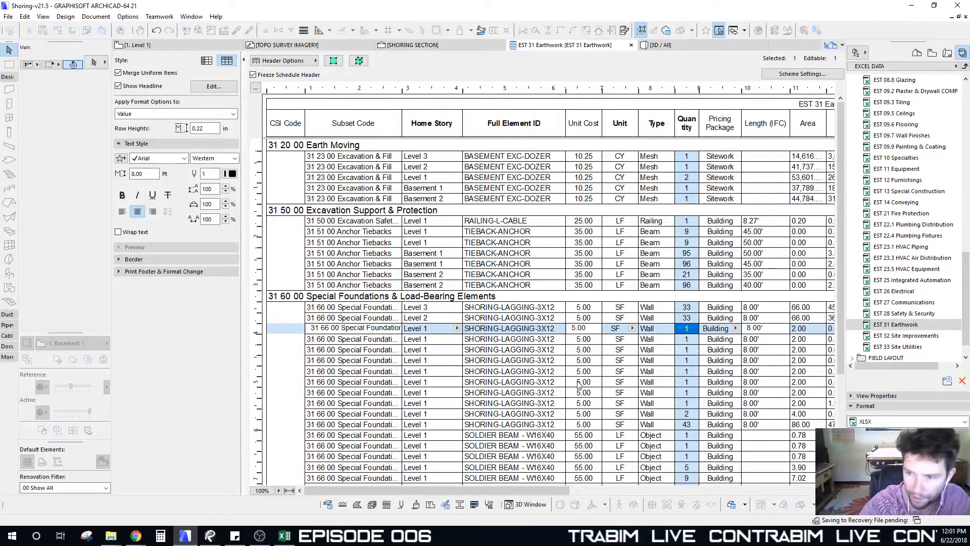
click(535, 182)
click(586, 155)
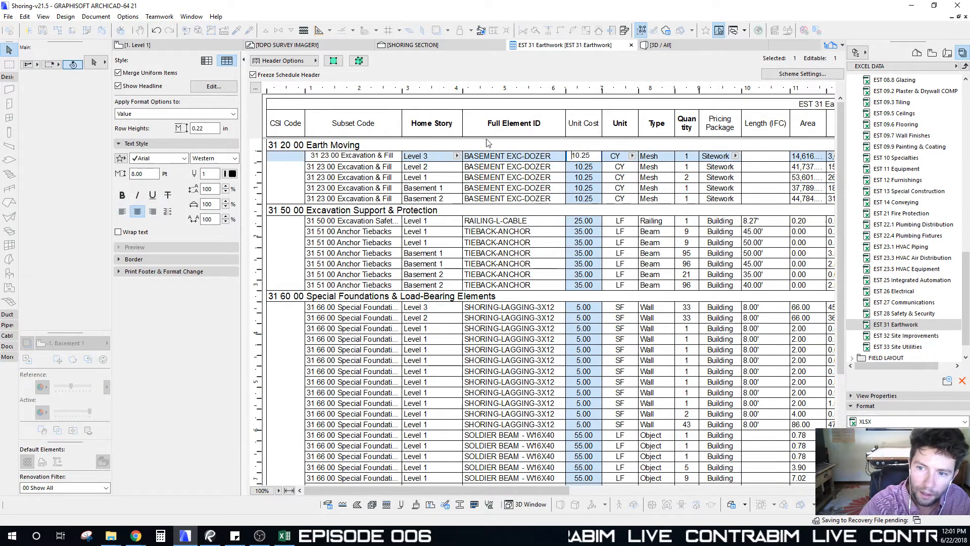
scroll(513, 342, down, 4)
scroll(493, 334, up, 4)
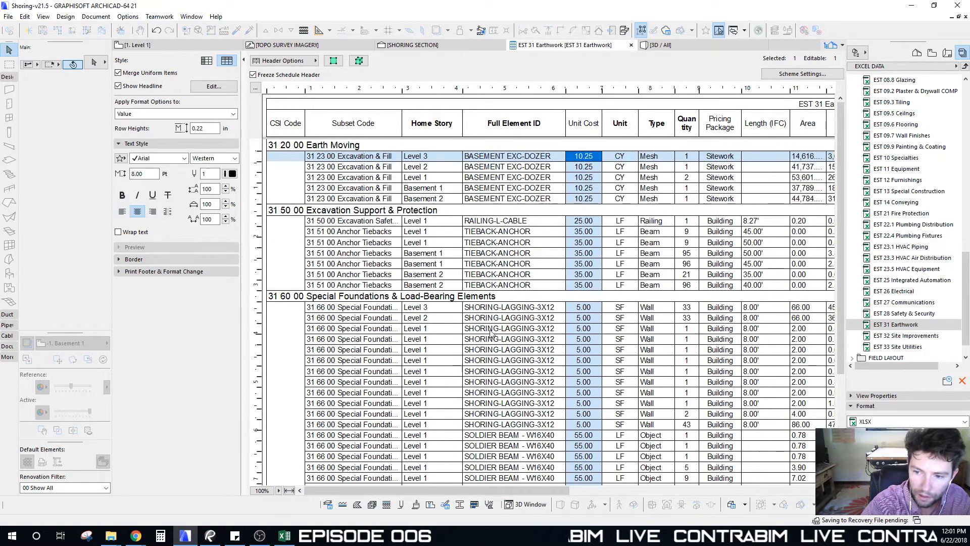
click(508, 177)
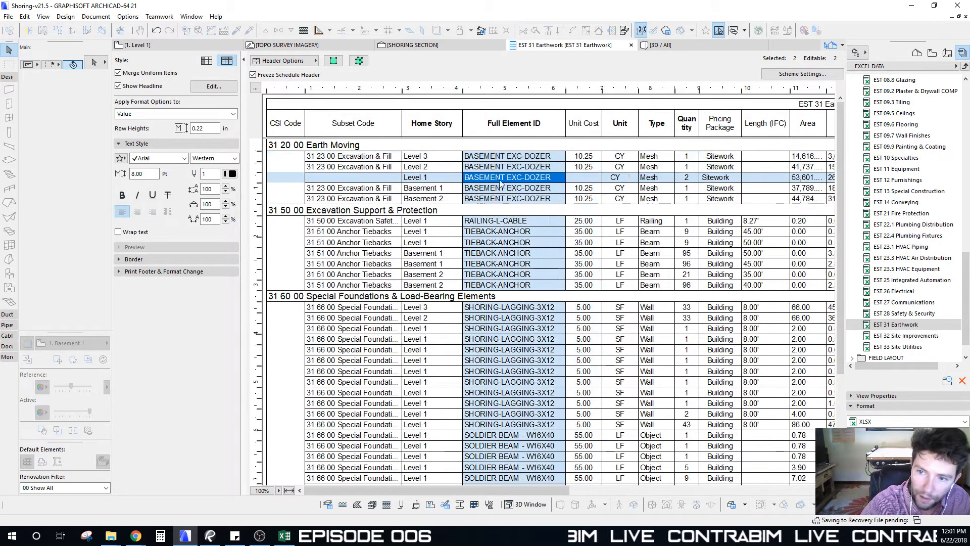
click(586, 158)
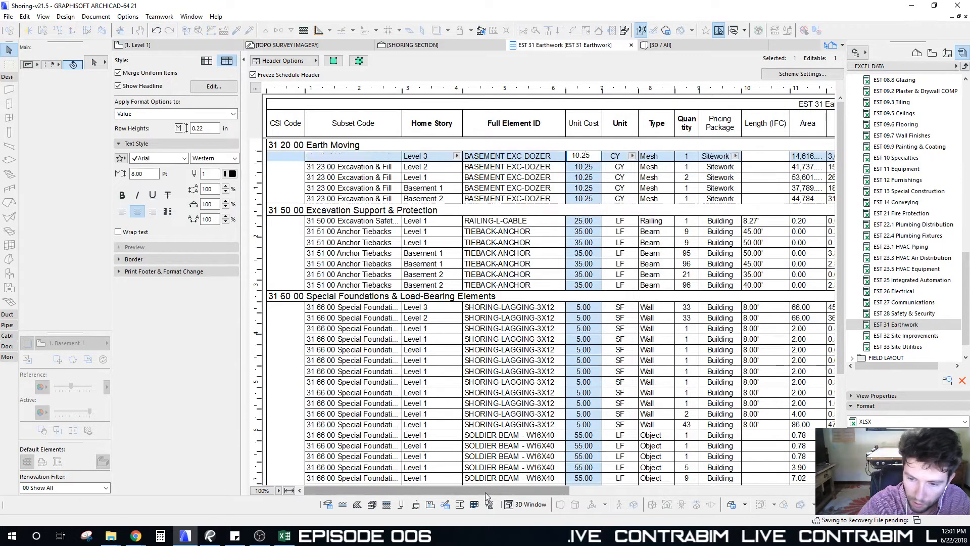
drag(485, 493, 784, 495)
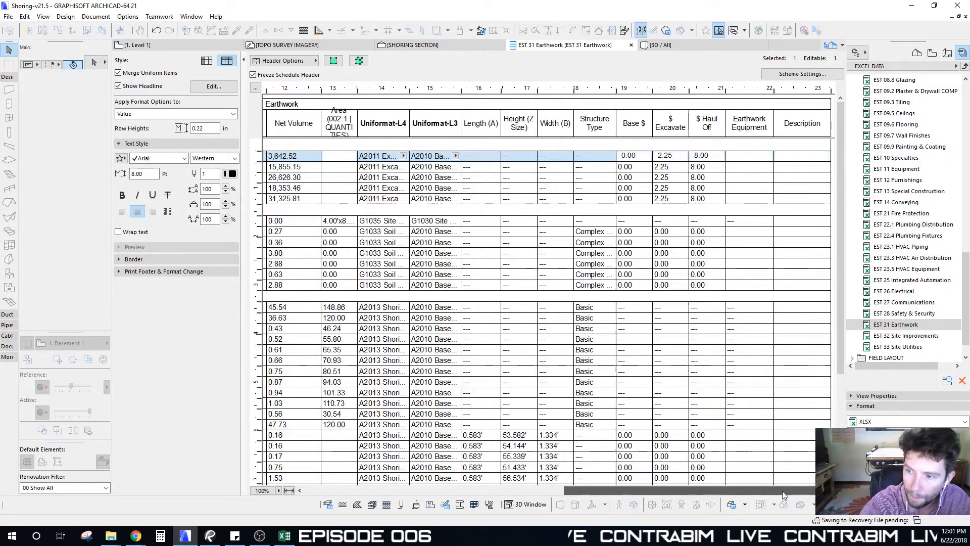
click(671, 157)
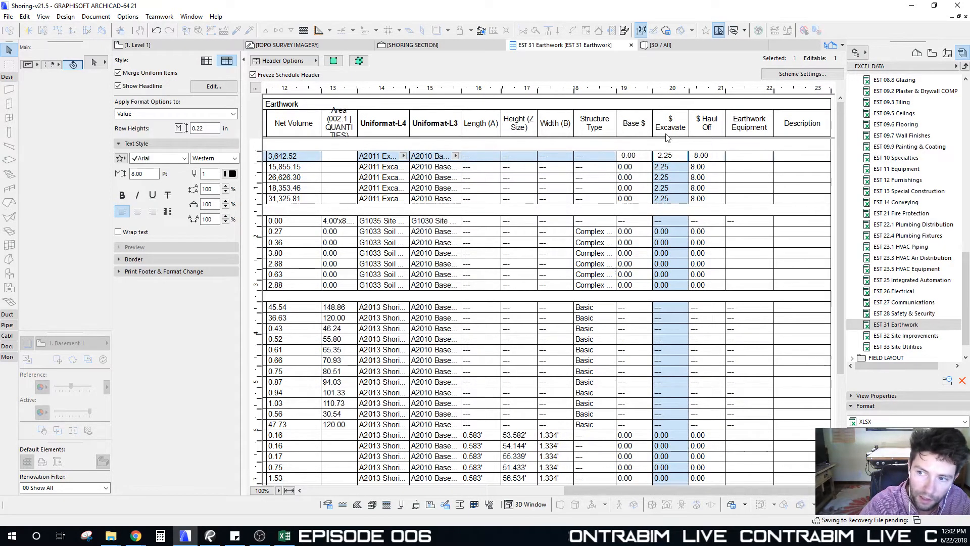
click(712, 154)
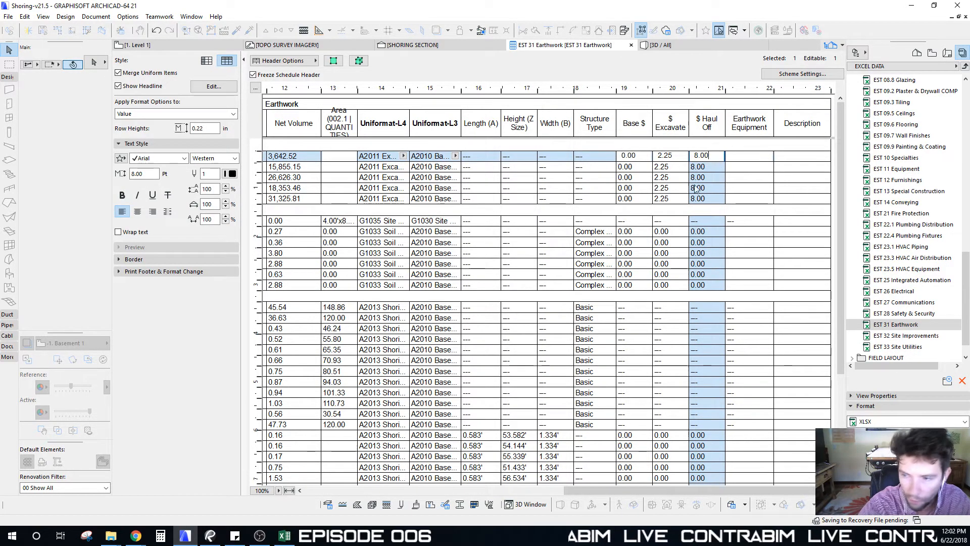
key(Return)
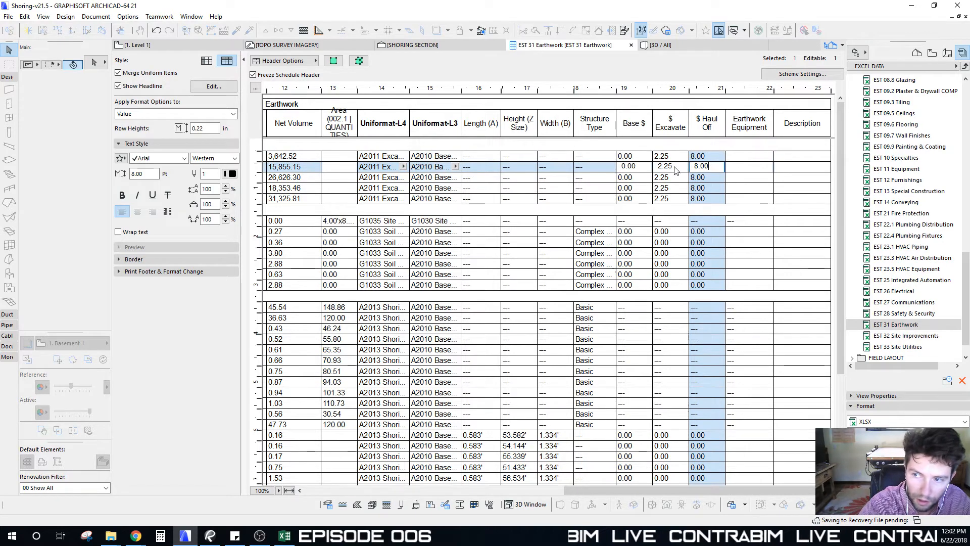
drag(741, 493, 682, 494)
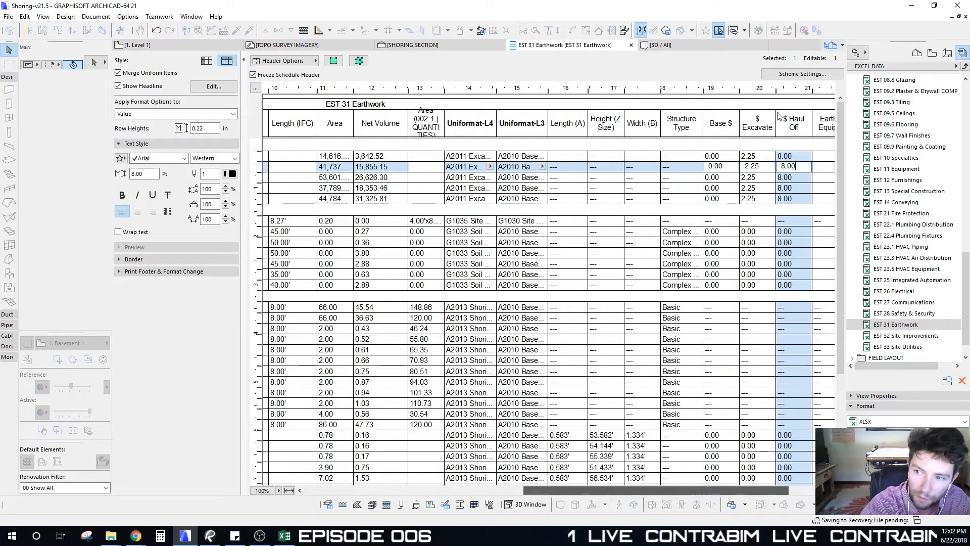
drag(596, 493, 372, 499)
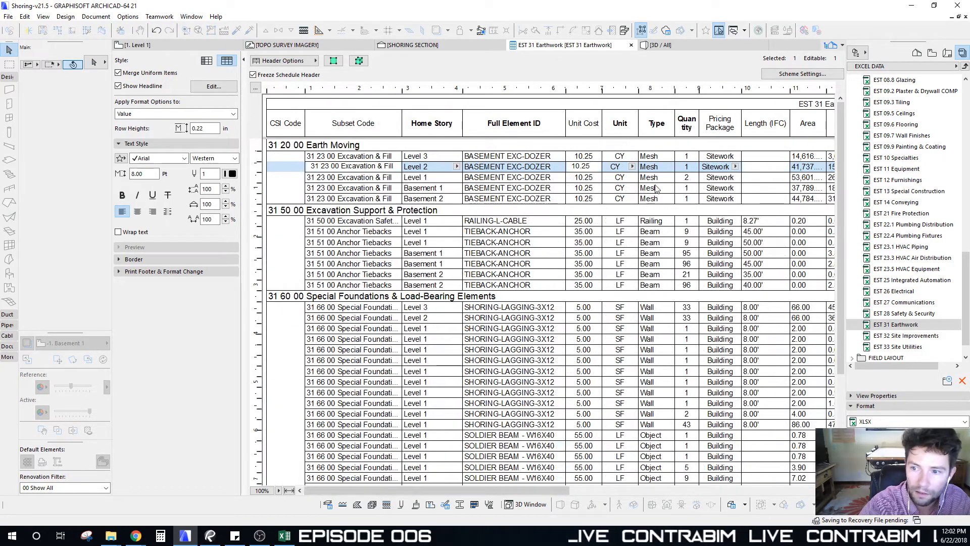
Start Export Property Values from Schedule under Classifications and Properties
click(10, 17)
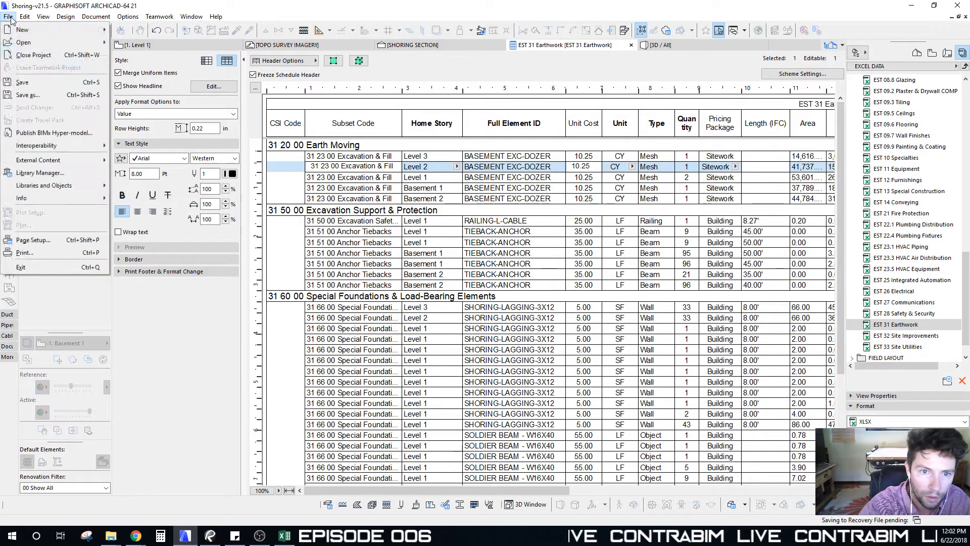
mouse_move(83, 146)
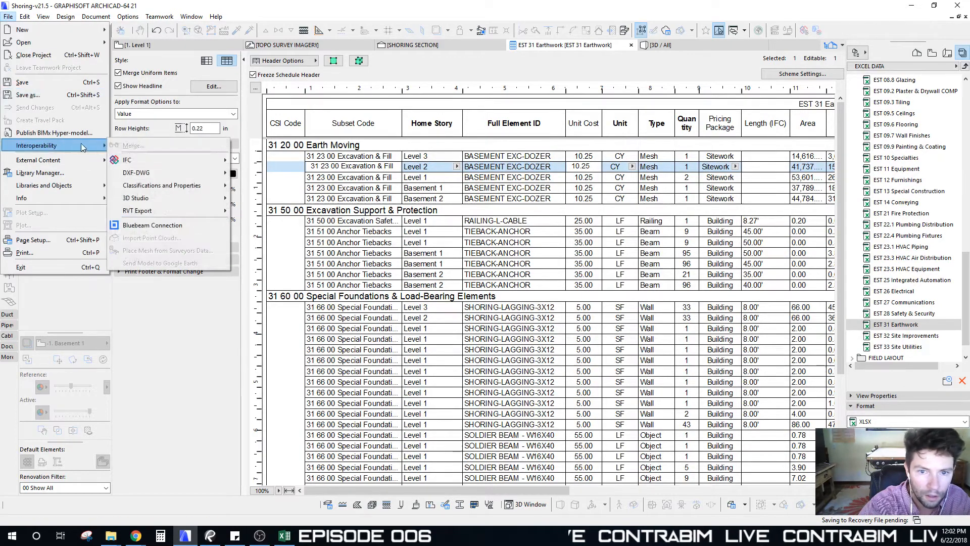
mouse_move(197, 185)
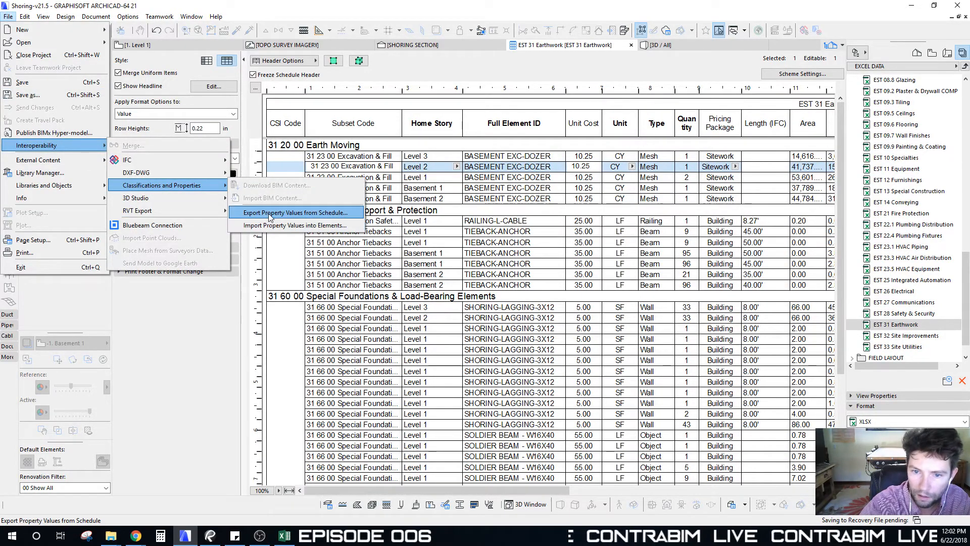
click(281, 214)
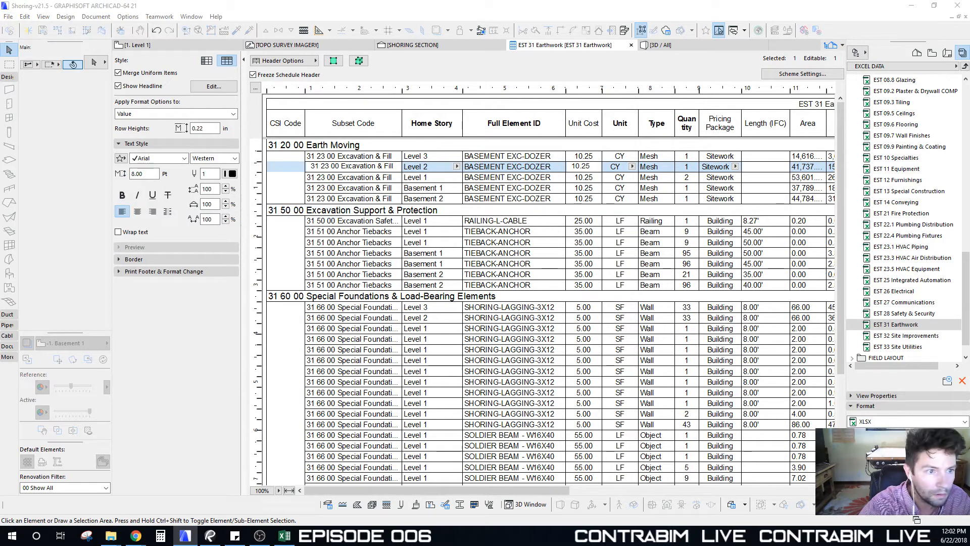
Browse through Shared Folders, Episodes and Episode_006_Shoring & Deep Excavation to 03_Reports/DATA EXCHANGE
click(481, 85)
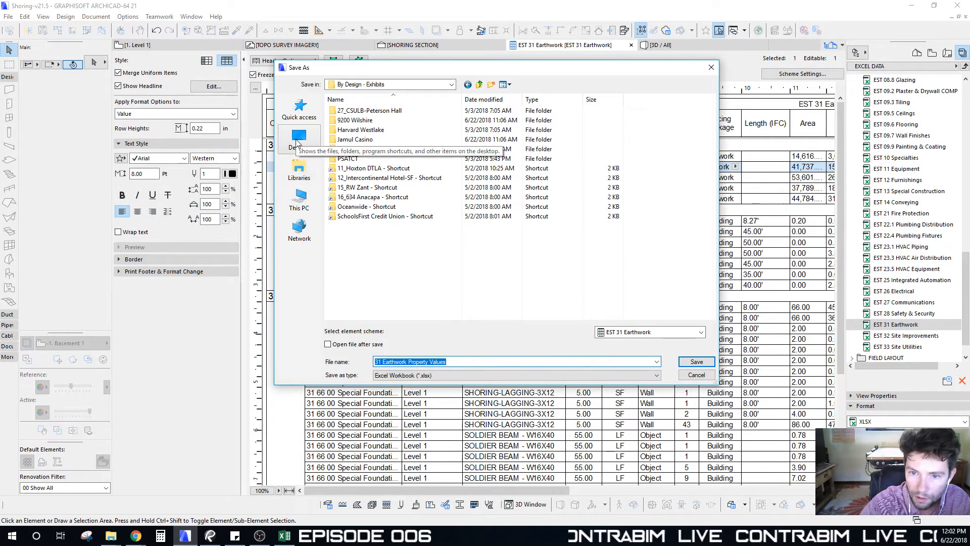
click(298, 168)
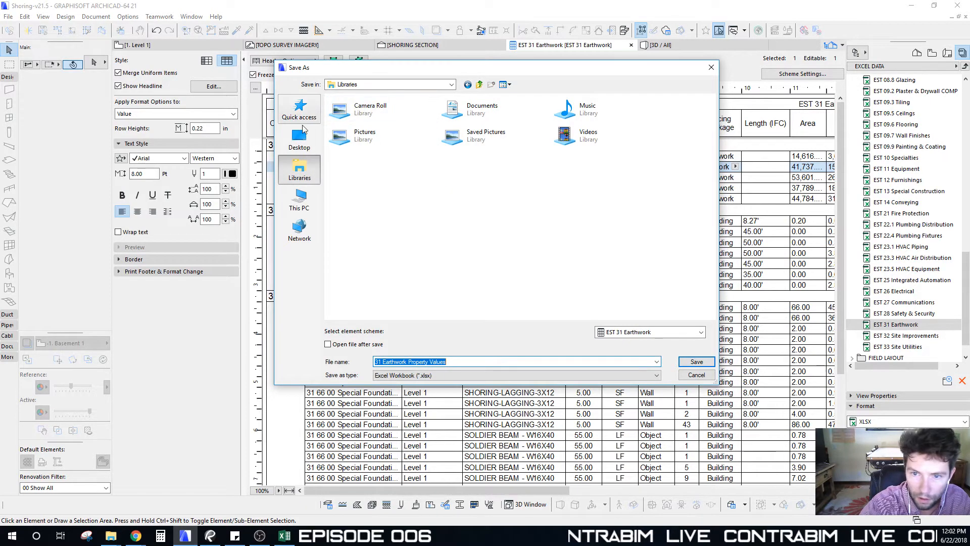
click(386, 85)
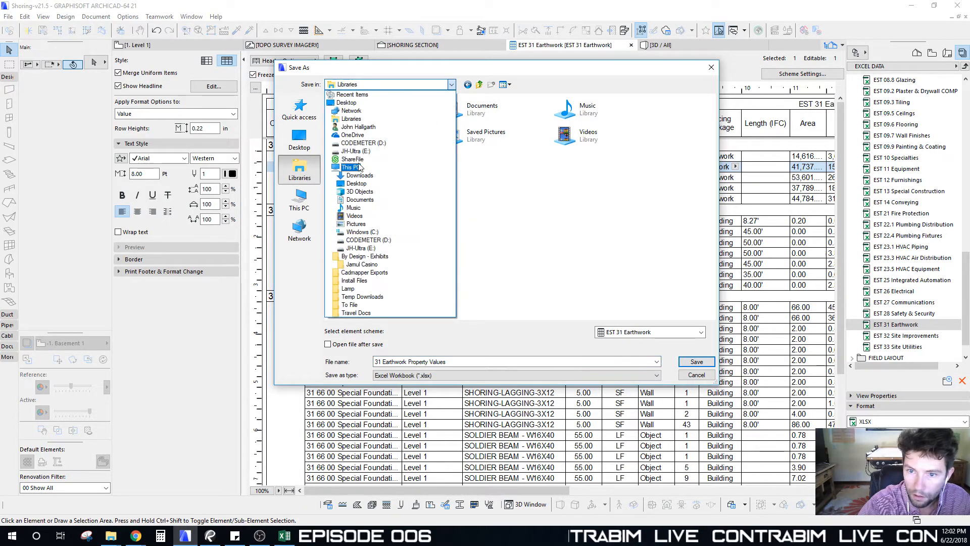
click(353, 160)
double_click(349, 130)
click(343, 131)
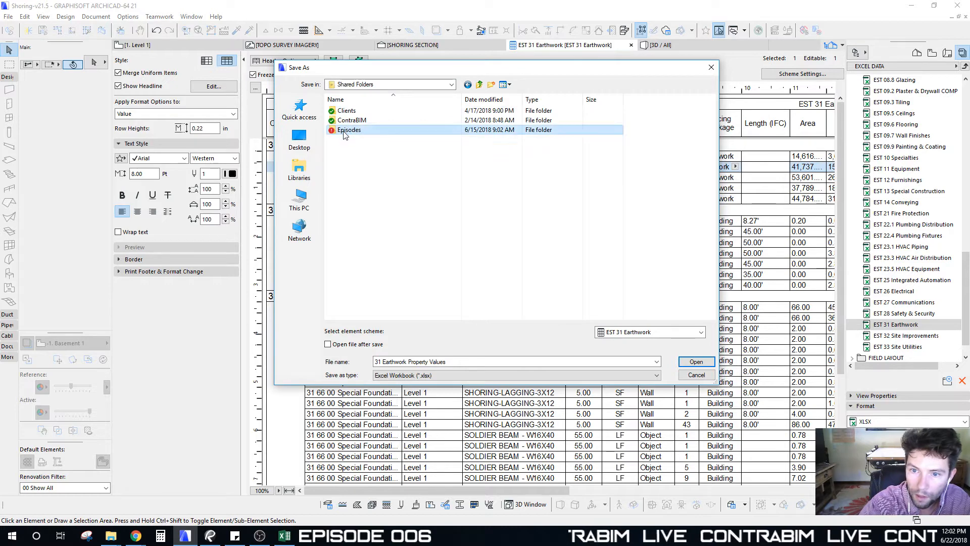
double_click(344, 130)
double_click(377, 158)
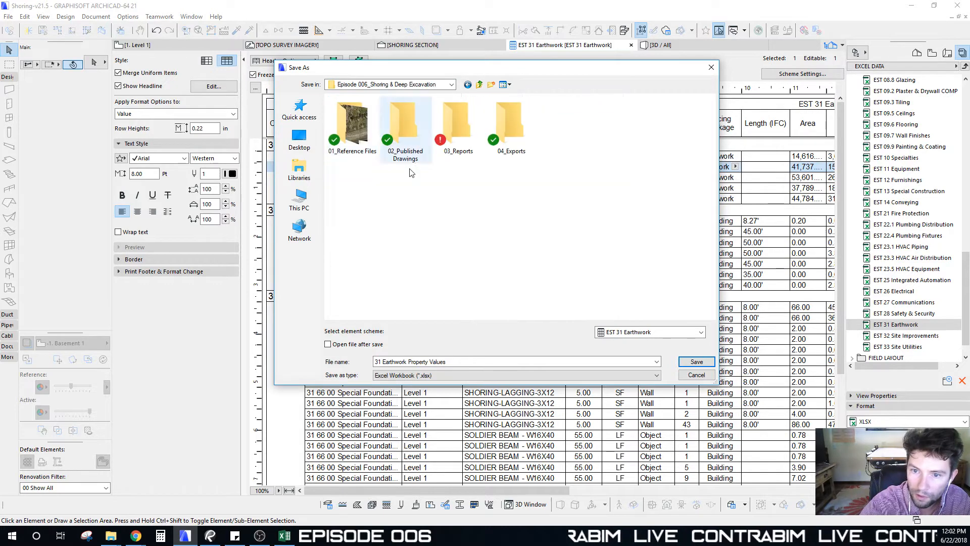
double_click(457, 132)
click(358, 110)
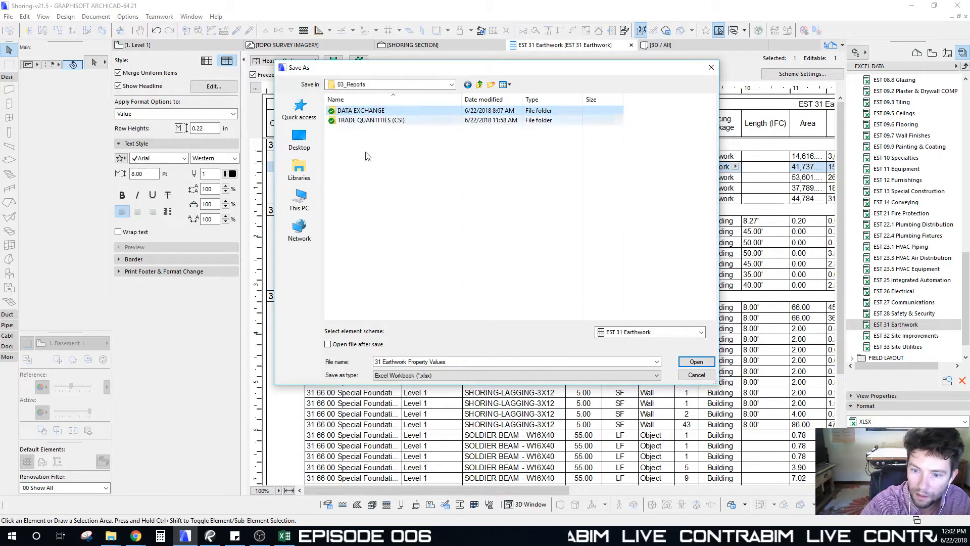
double_click(360, 112)
Save 31 Earthwork Property Values.xlsx with Open file after save, replacing the existing copy
click(349, 344)
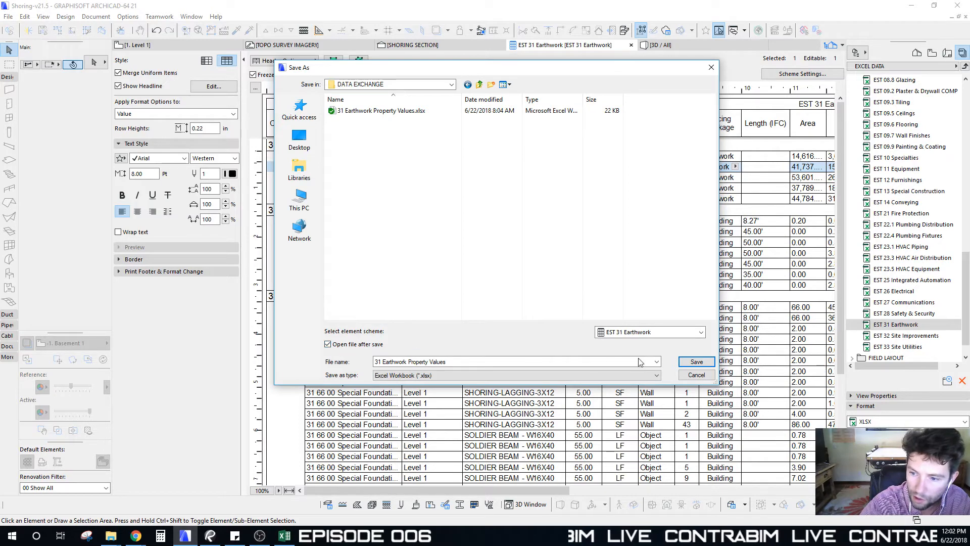
click(696, 362)
click(512, 271)
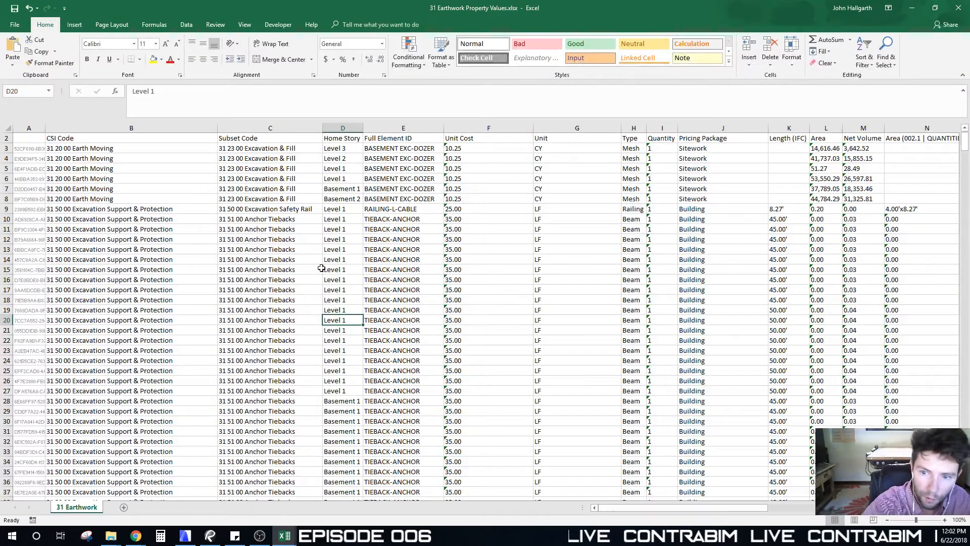
Inspect the exported Anchor Tiebacks and Excavation & Fill subset codes and the 10.25 Unit Cost
click(268, 269)
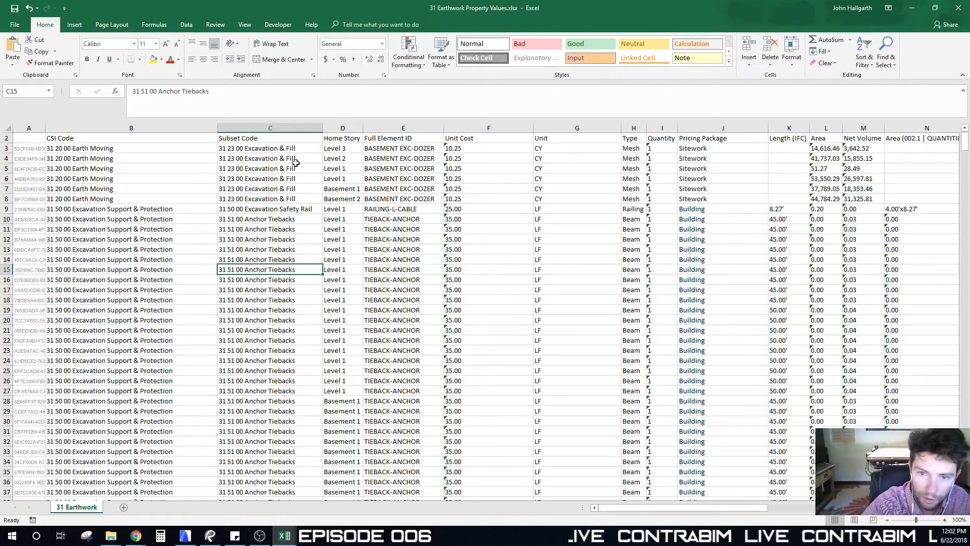
click(256, 150)
click(242, 199)
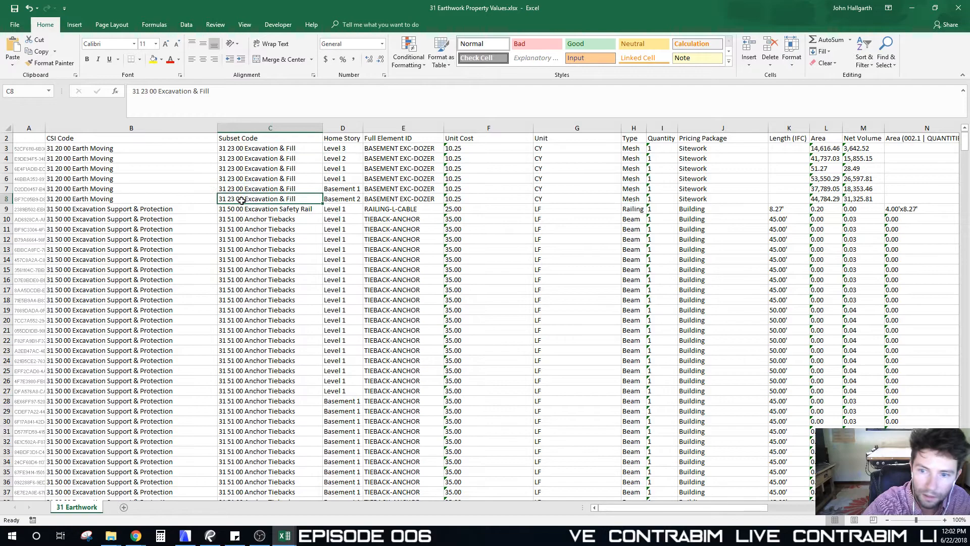
click(463, 149)
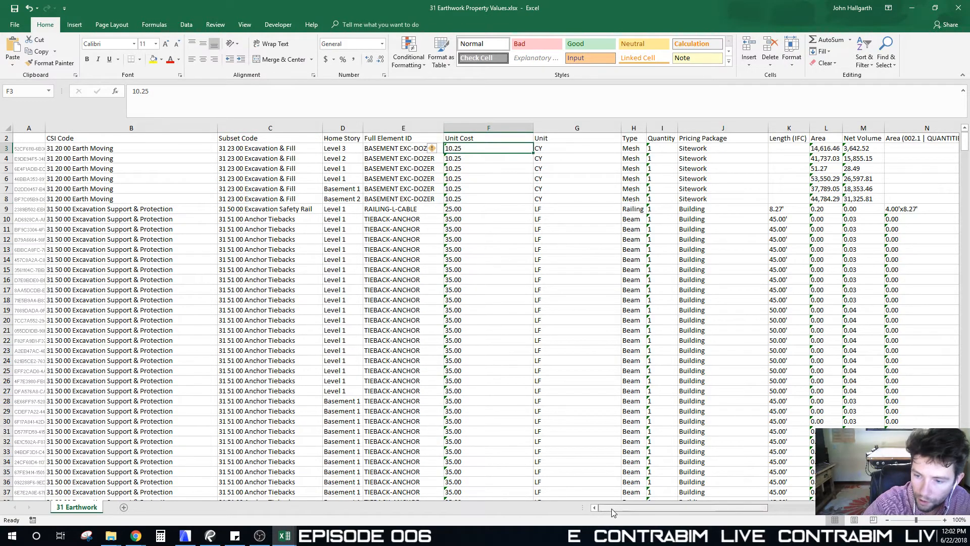
drag(611, 509, 827, 523)
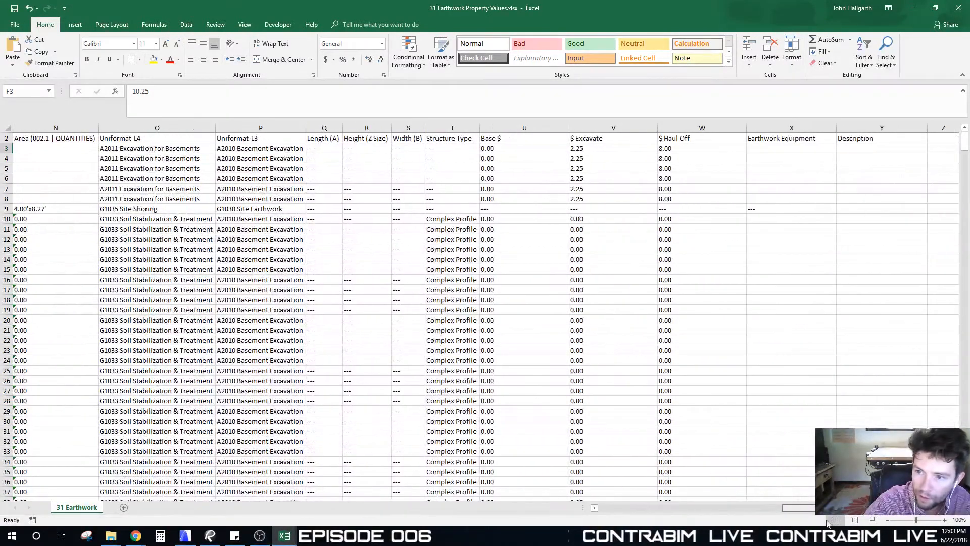
Enter 10 as the haul-off cost in W3 and fill it down to W8
click(689, 199)
click(672, 147)
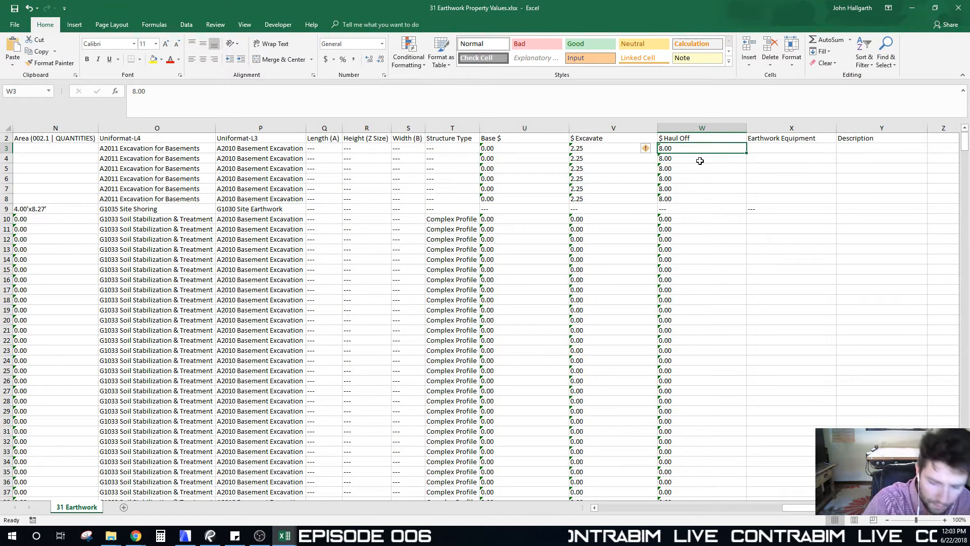
text(10)
key(Return)
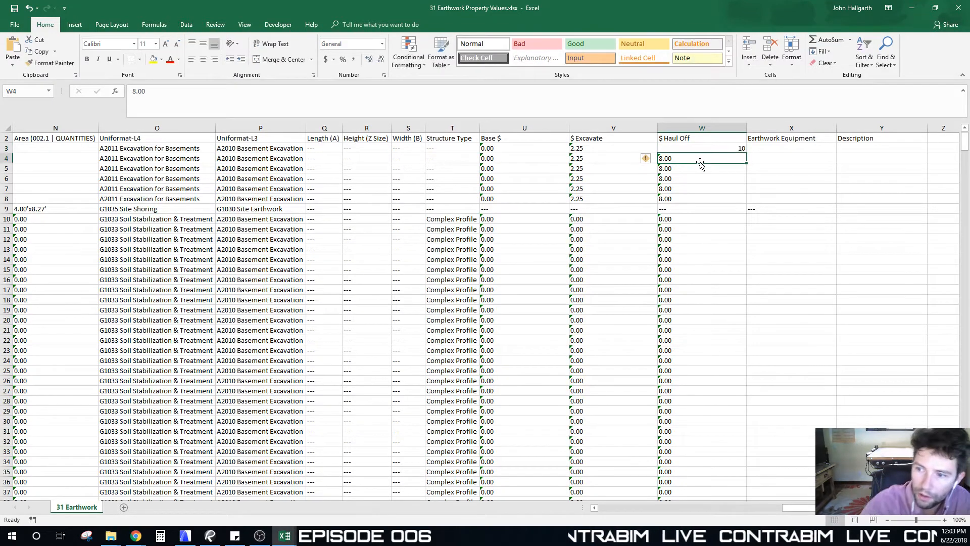
click(704, 148)
drag(746, 153, 741, 202)
click(698, 280)
click(596, 170)
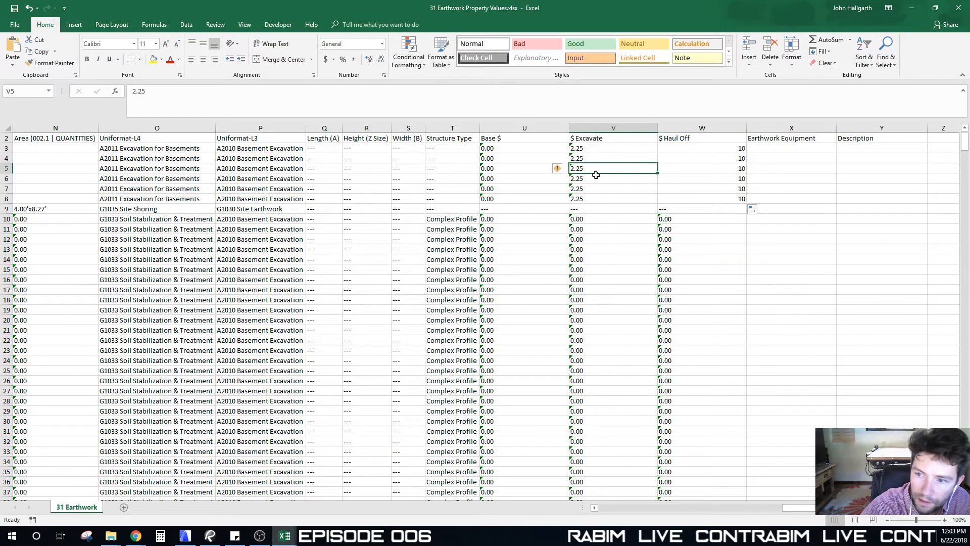
key(ctrl+s)
click(597, 180)
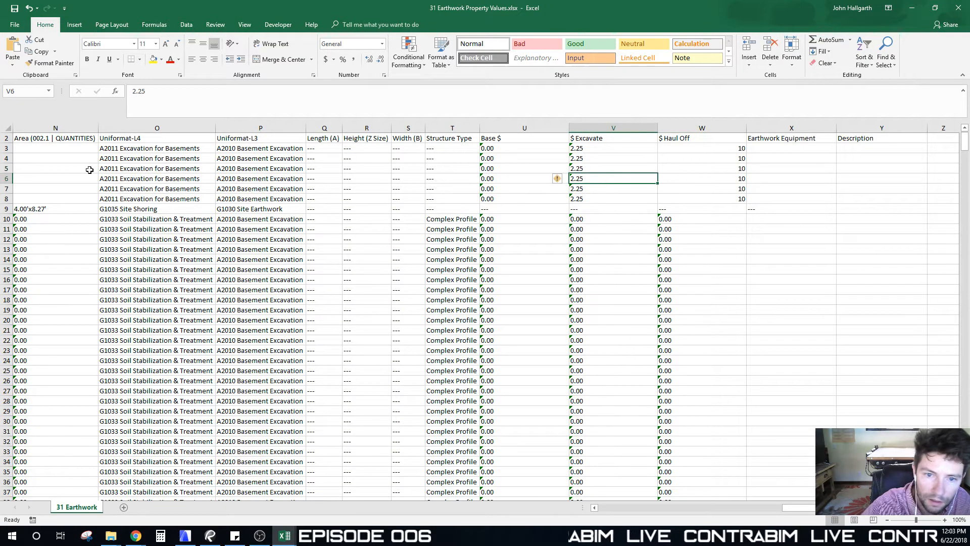
drag(804, 508, 592, 520)
Freeze panes at G3 so columns A–F stay fixed while scrolling sideways
click(536, 240)
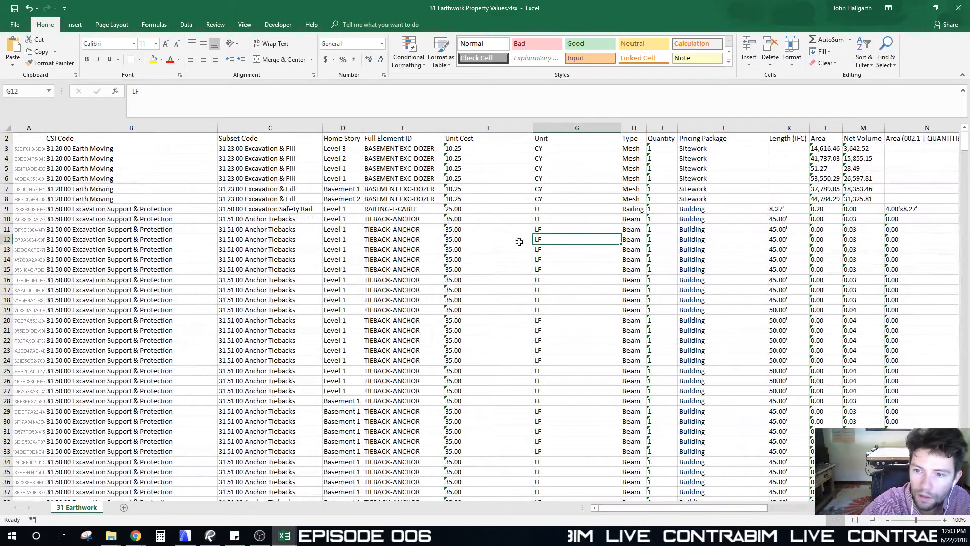
click(461, 146)
click(542, 148)
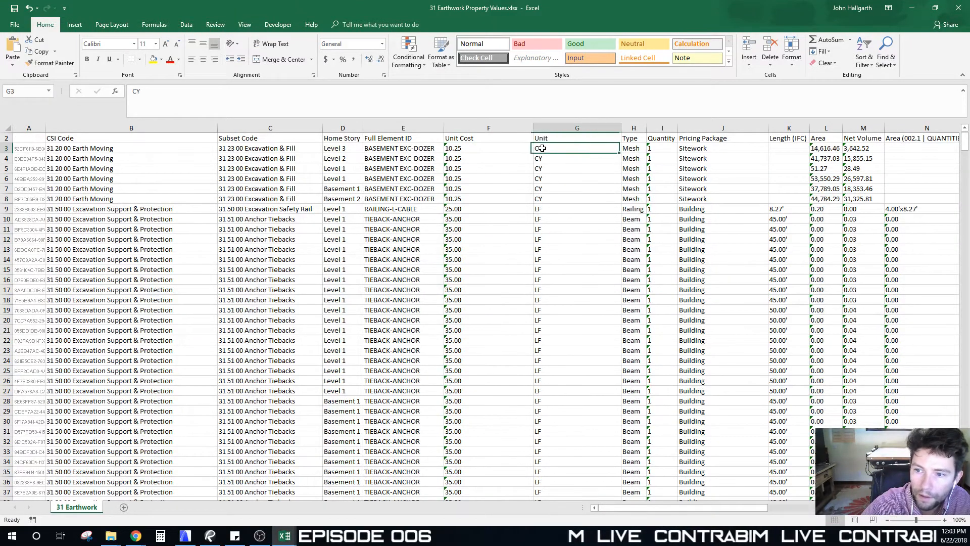
click(187, 26)
click(246, 26)
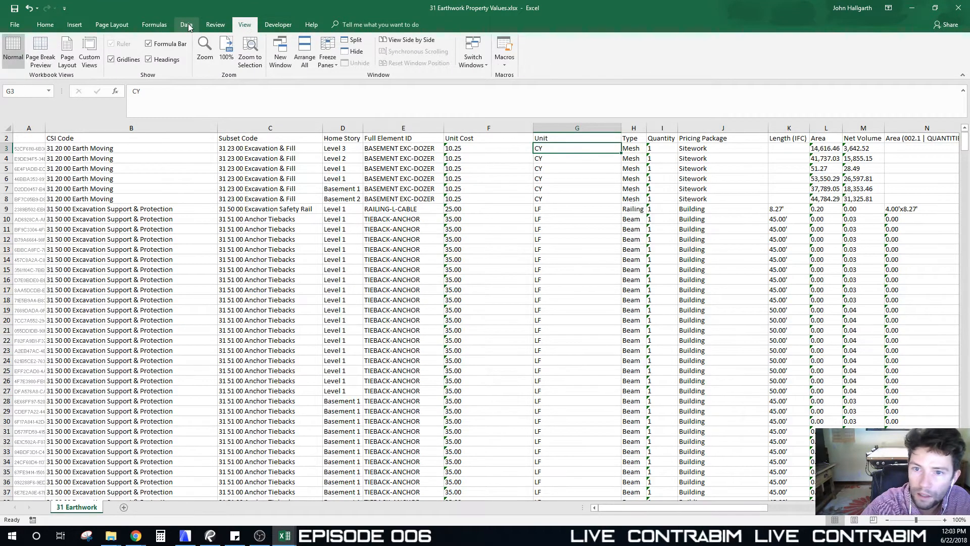
click(330, 59)
click(373, 84)
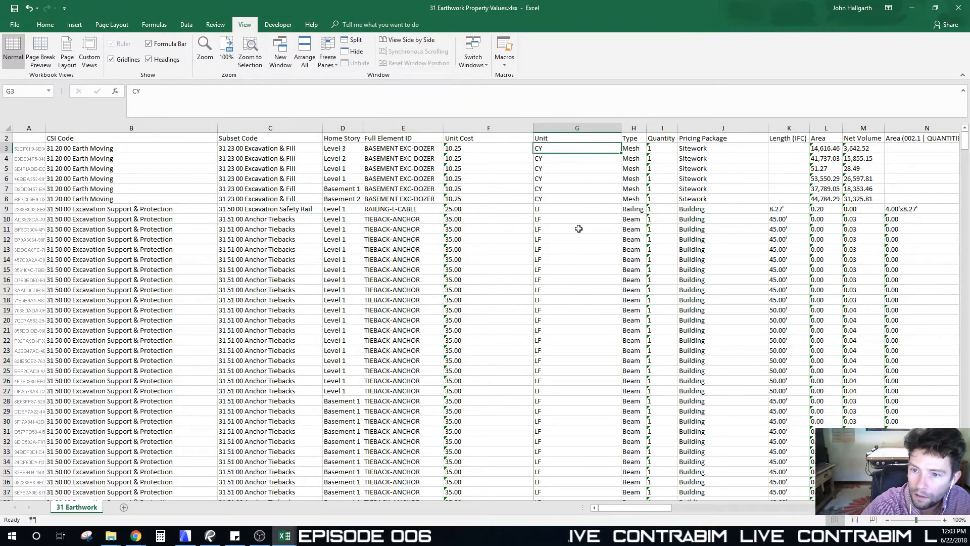
drag(645, 512, 895, 522)
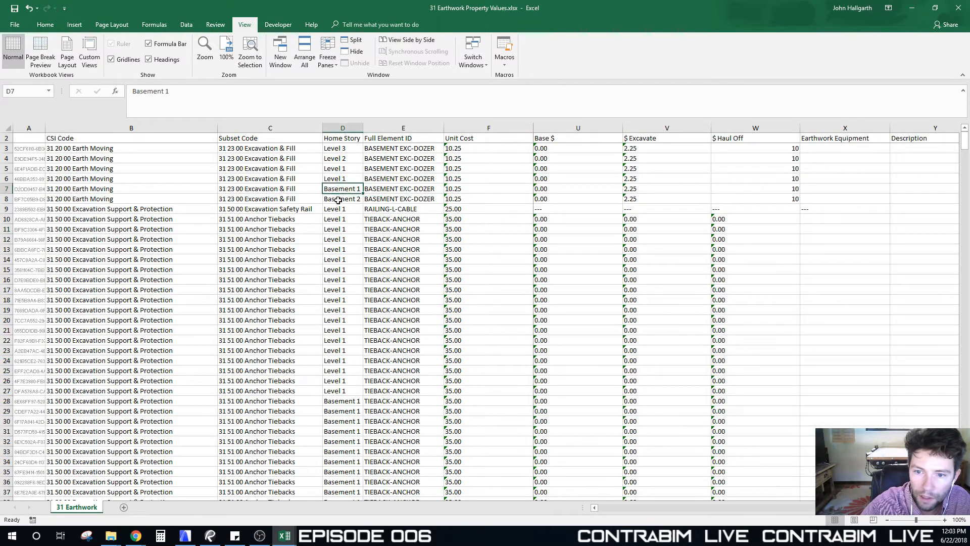
Set the $ Excavate value in V8 to 4 and paste it into the rows above
click(652, 198)
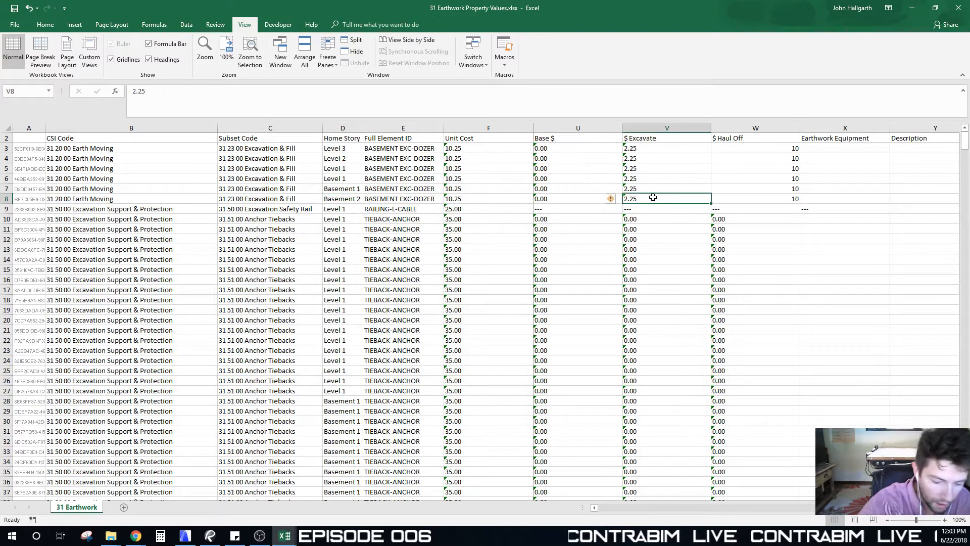
text(3)
key(Return)
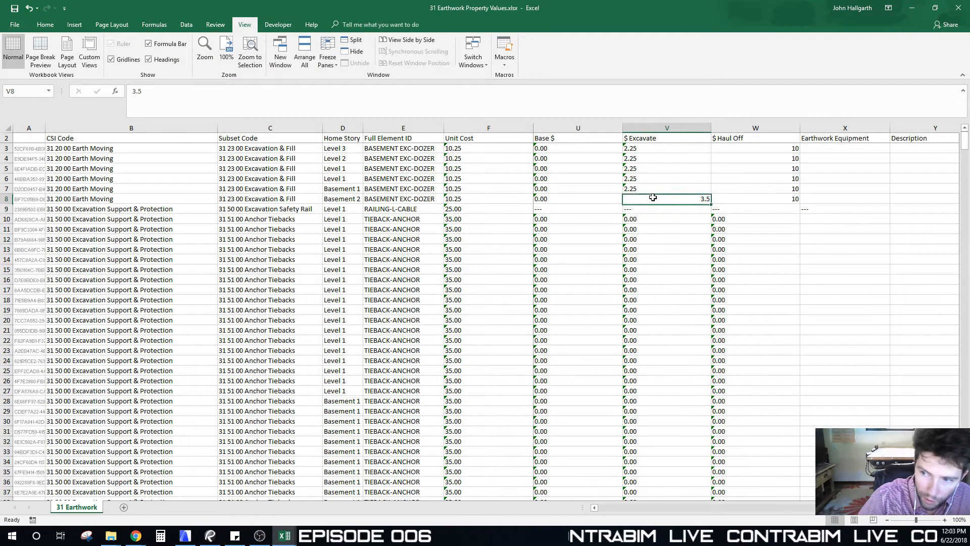
text(4)
key(Return)
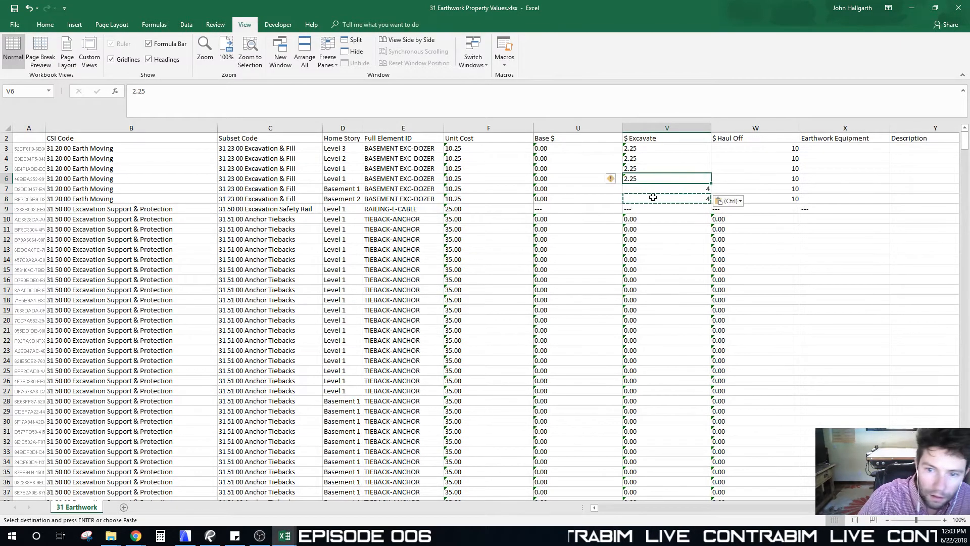
key(ctrl+v)
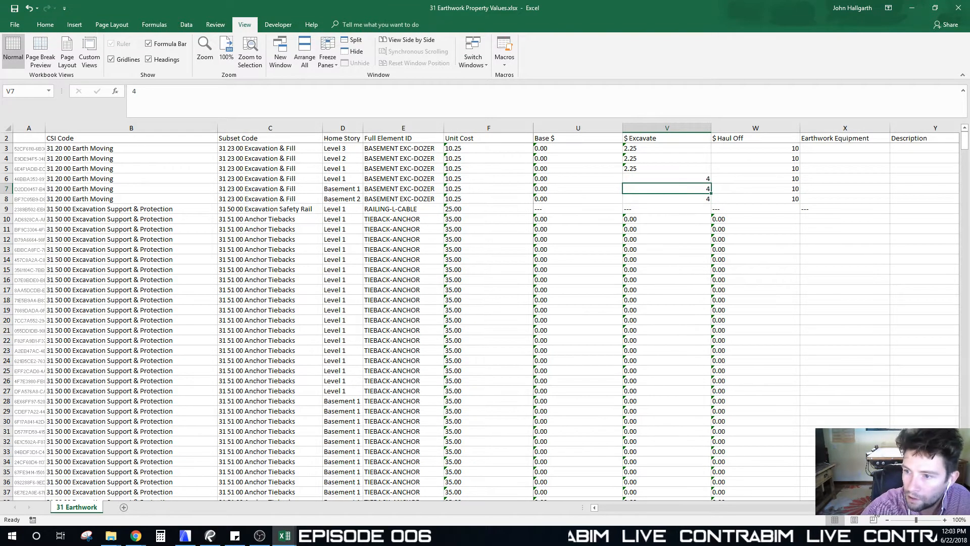
scroll(876, 515, left, 3)
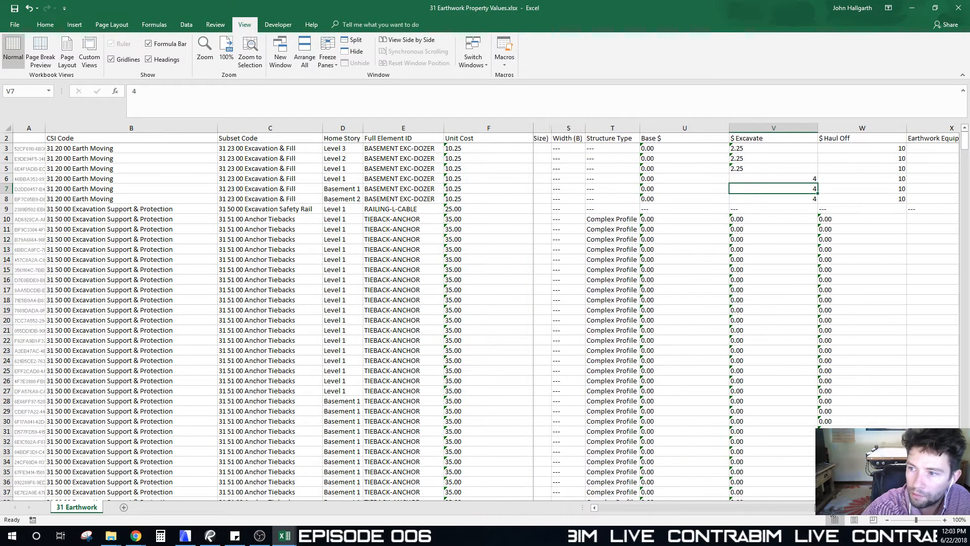
scroll(833, 514, left, 2)
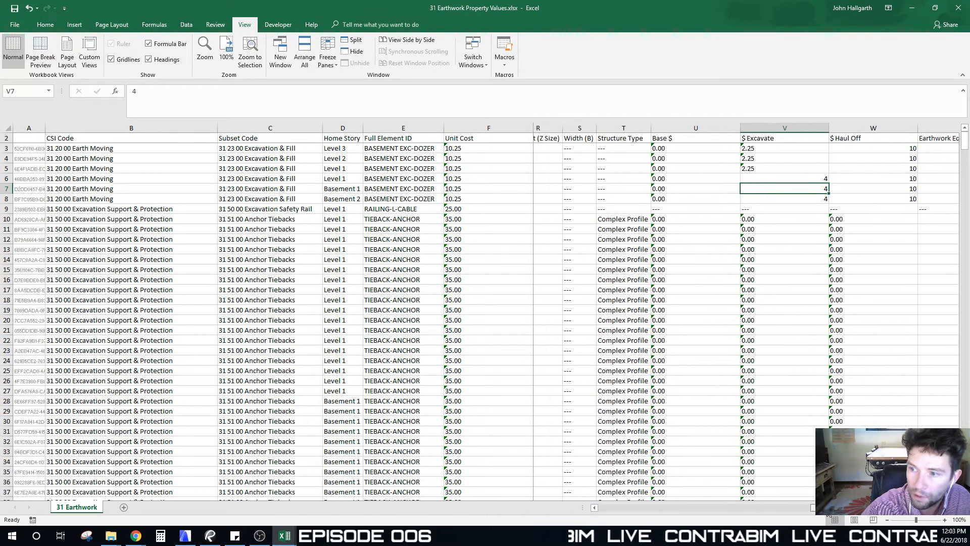
Enter 2.5 as the $ Excavate value in V5 and copy it into V4 and V3
click(793, 169)
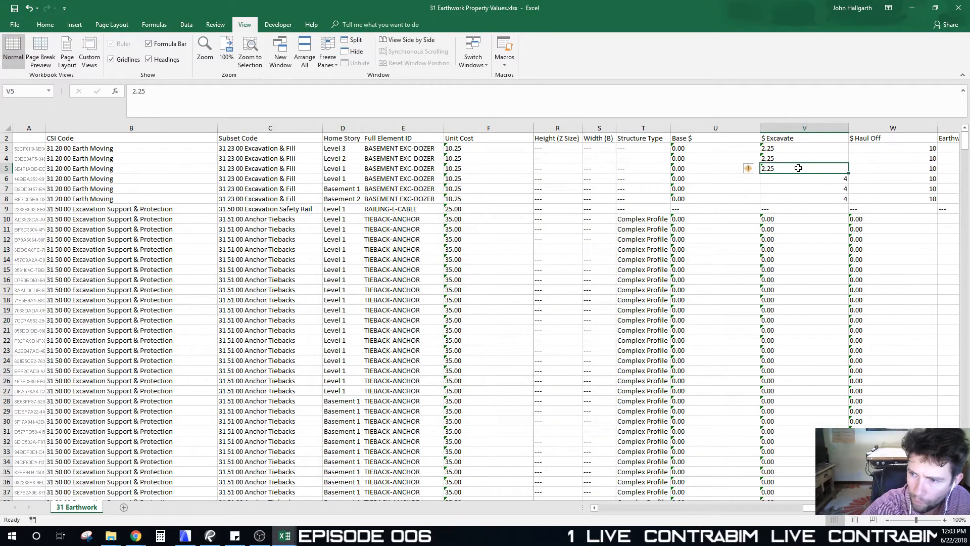
text(2.5)
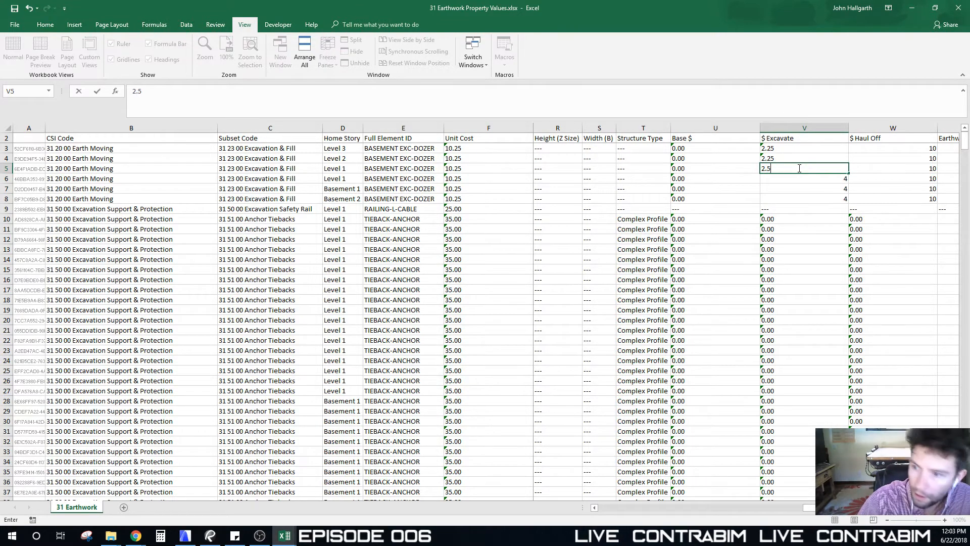
key(Return)
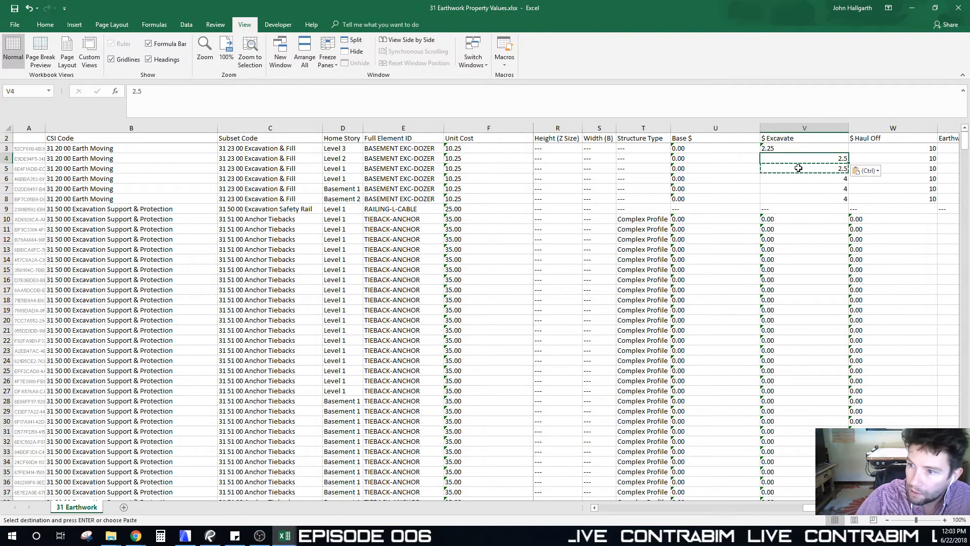
key(Up)
text(2.5)
key(Down)
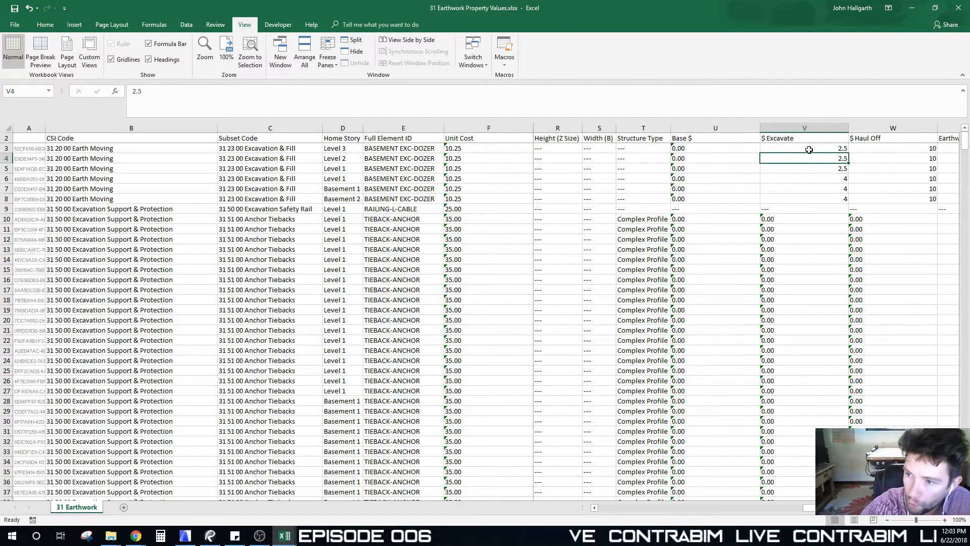
drag(809, 150, 811, 198)
click(811, 199)
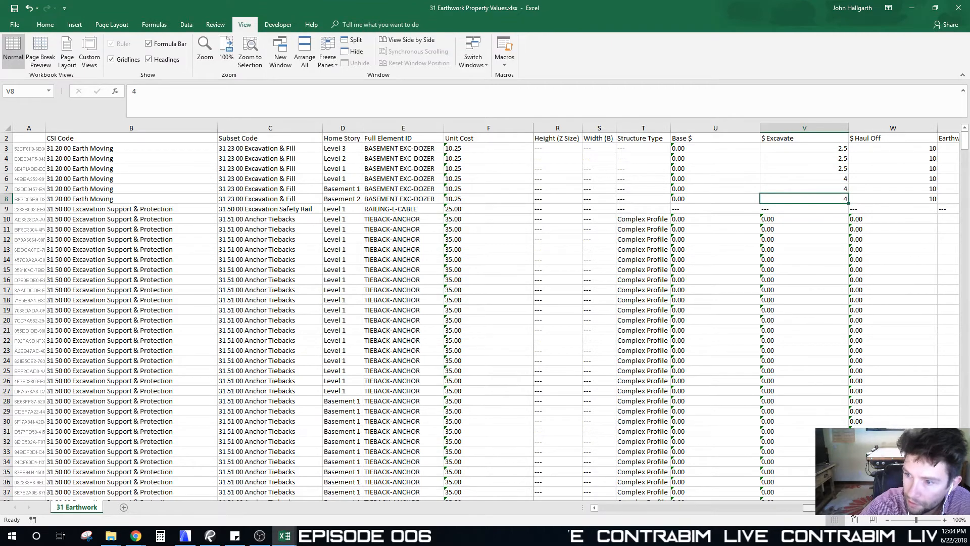
drag(850, 509, 626, 522)
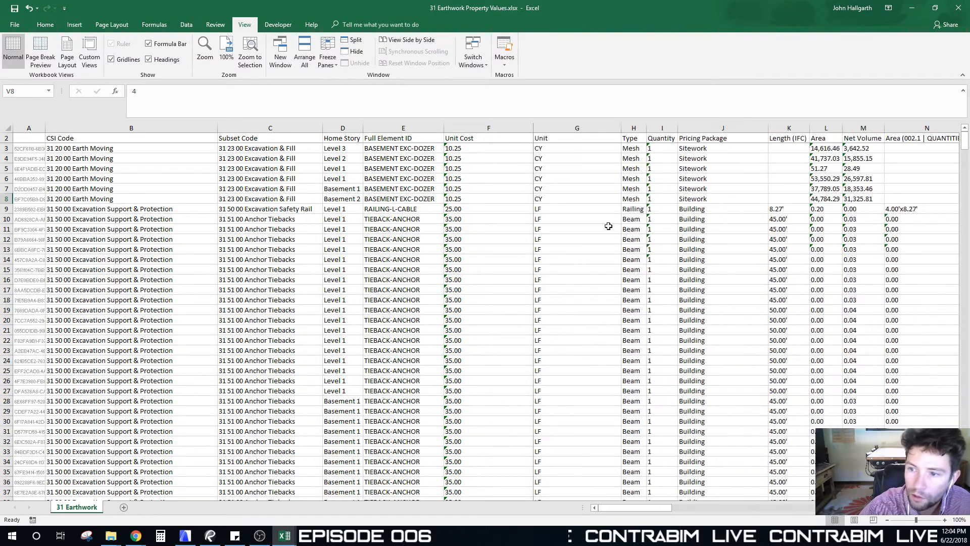
click(475, 148)
Enter =V3+W3 as the Unit Cost in F3 and fill it down to F8
text(-)
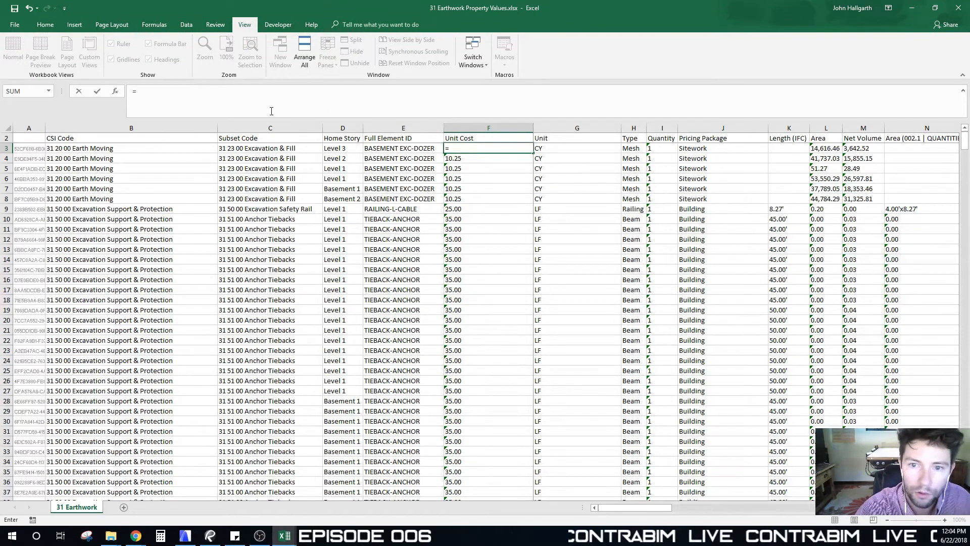
drag(657, 512, 910, 516)
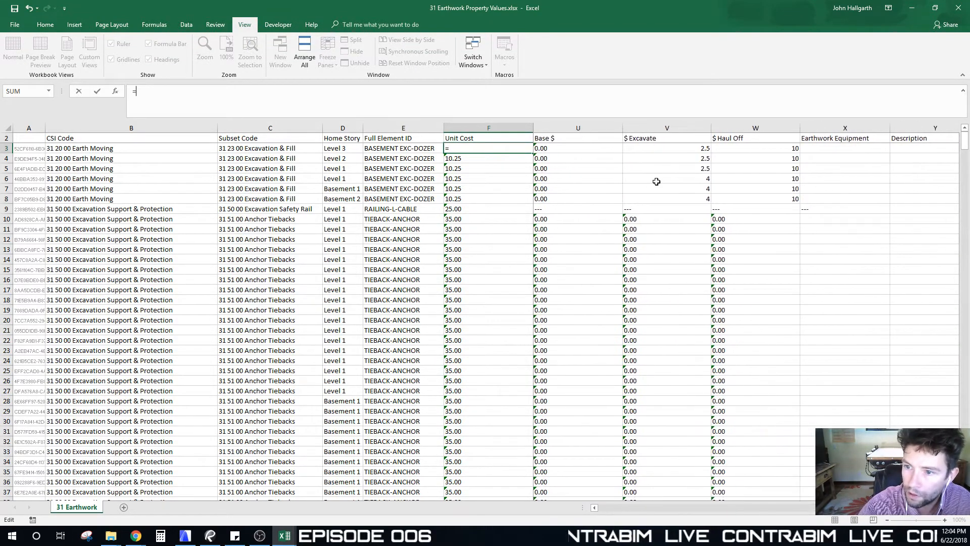
click(683, 150)
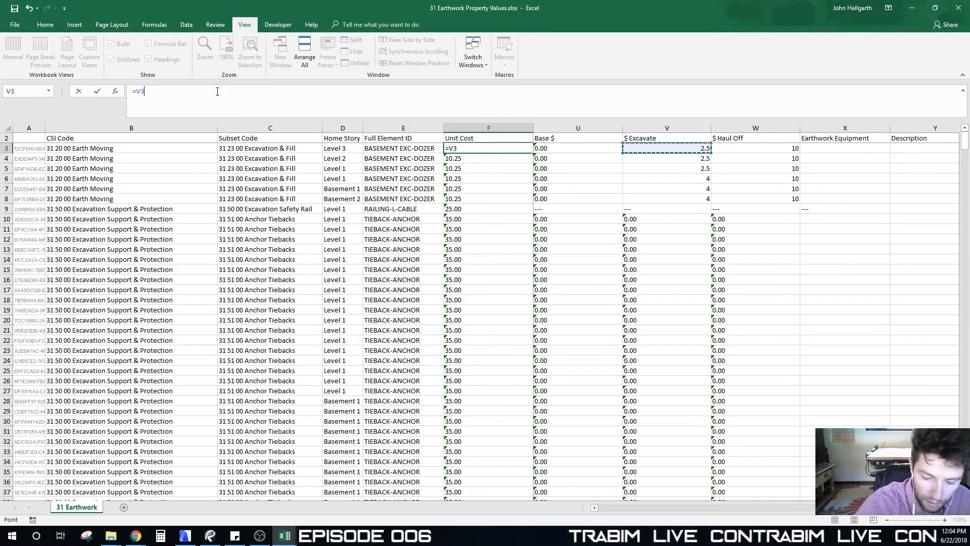
click(744, 149)
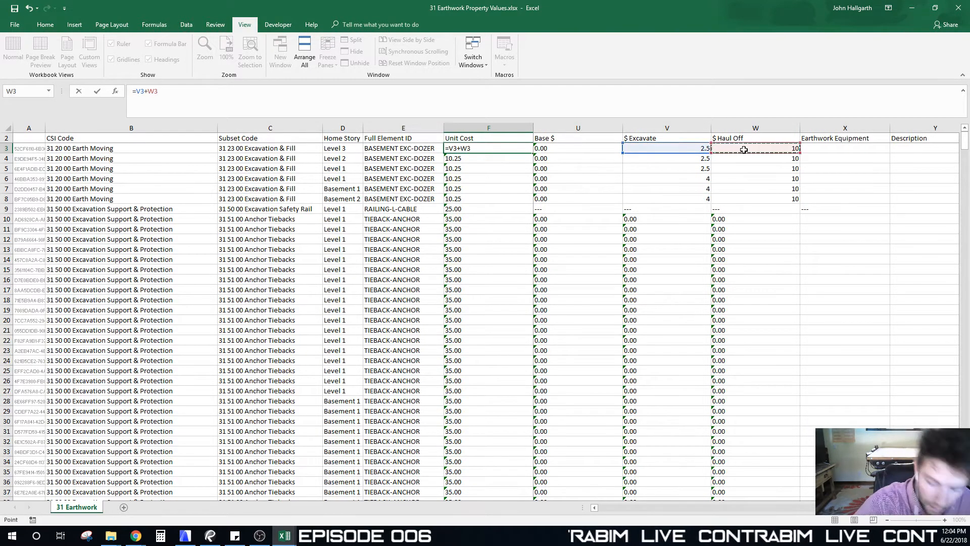
key(Return)
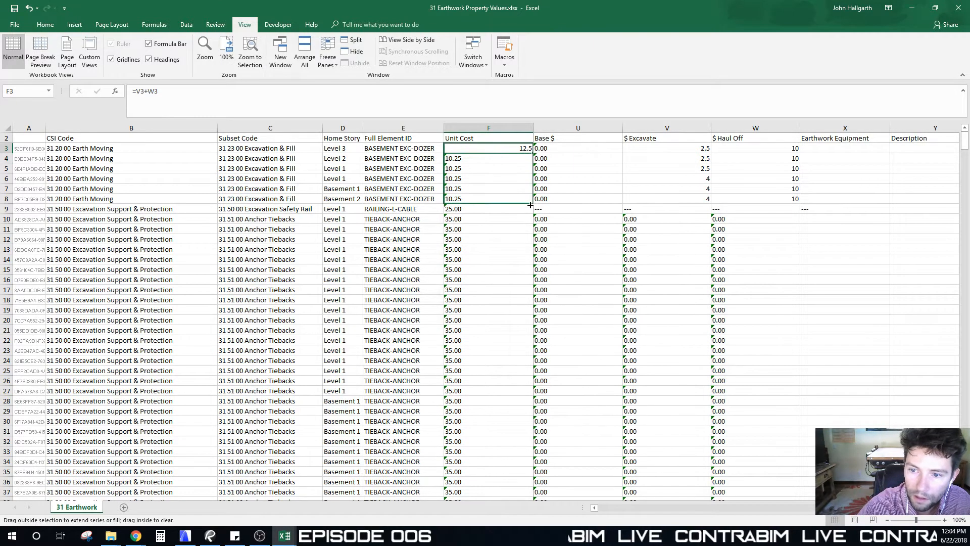
drag(530, 205, 530, 204)
click(619, 320)
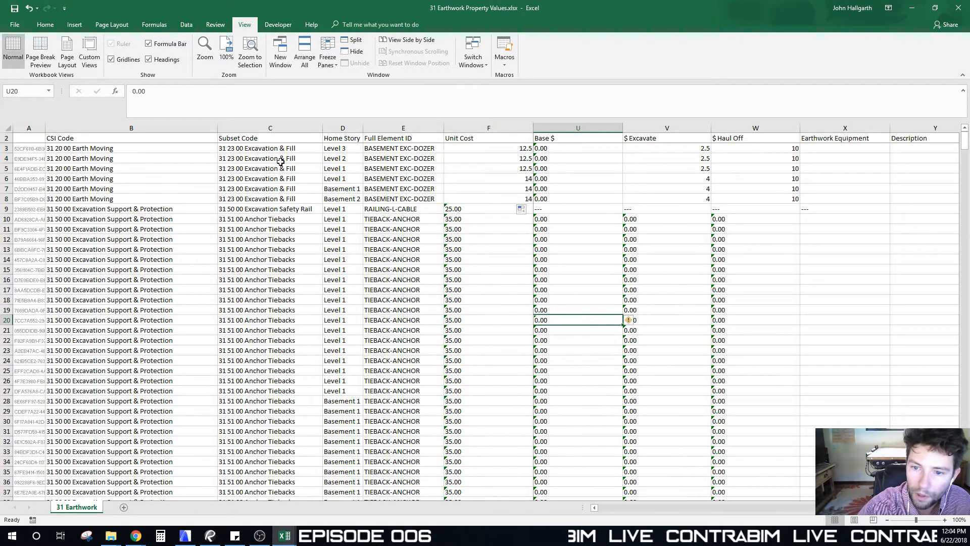
Save and close the 31 Earthwork Property Values workbook
click(20, 25)
click(28, 103)
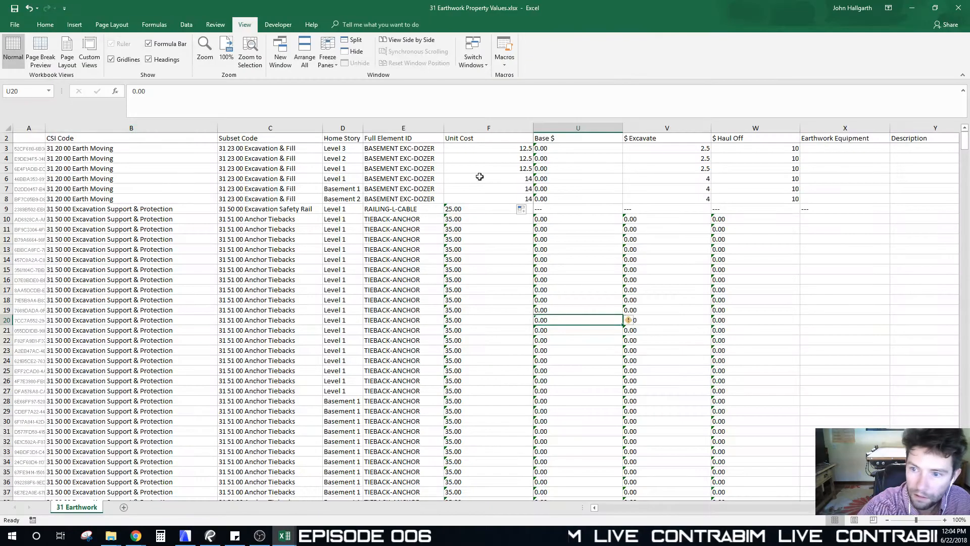
click(959, 8)
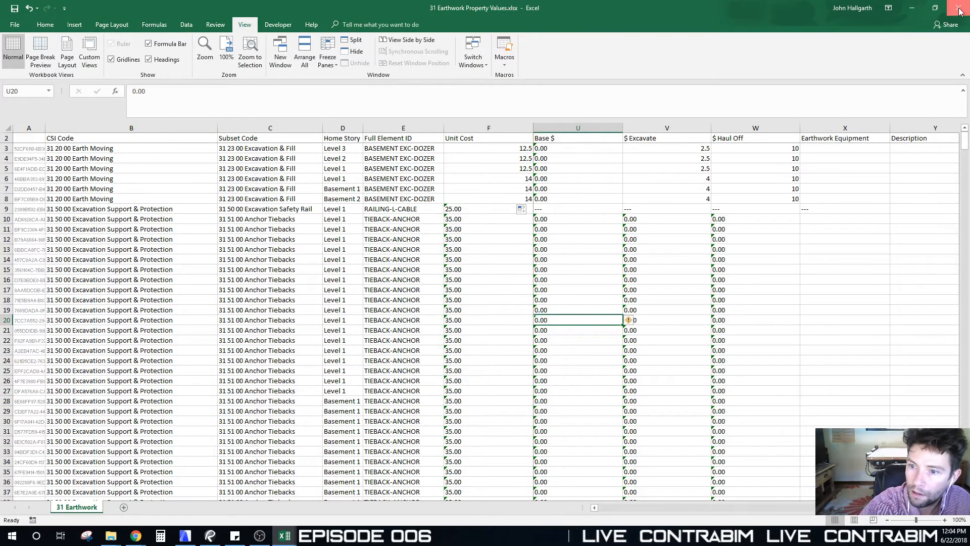
In ARCHICAD, run Import Property Values into Elements and open 31 Earthwork Property Values.xlsx
click(185, 535)
click(8, 17)
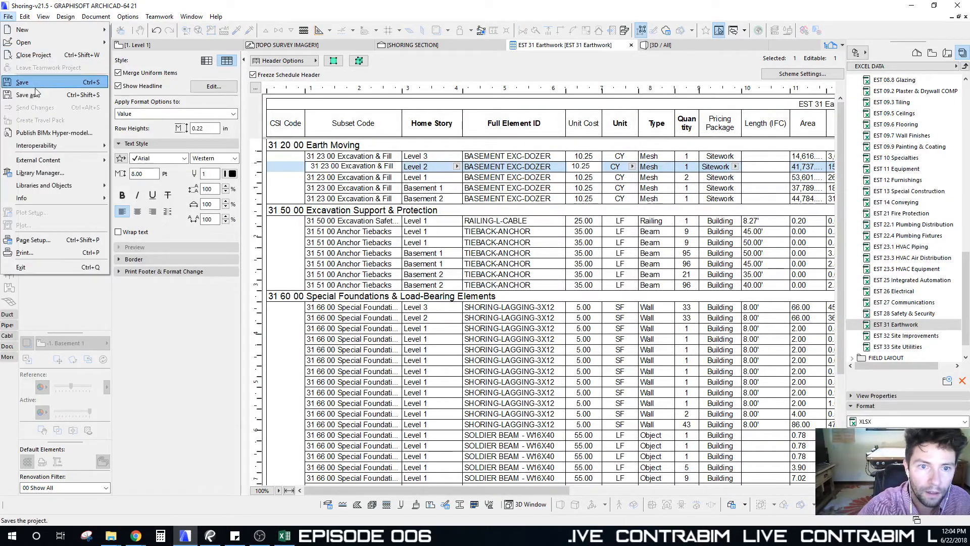
mouse_move(56, 146)
mouse_move(167, 185)
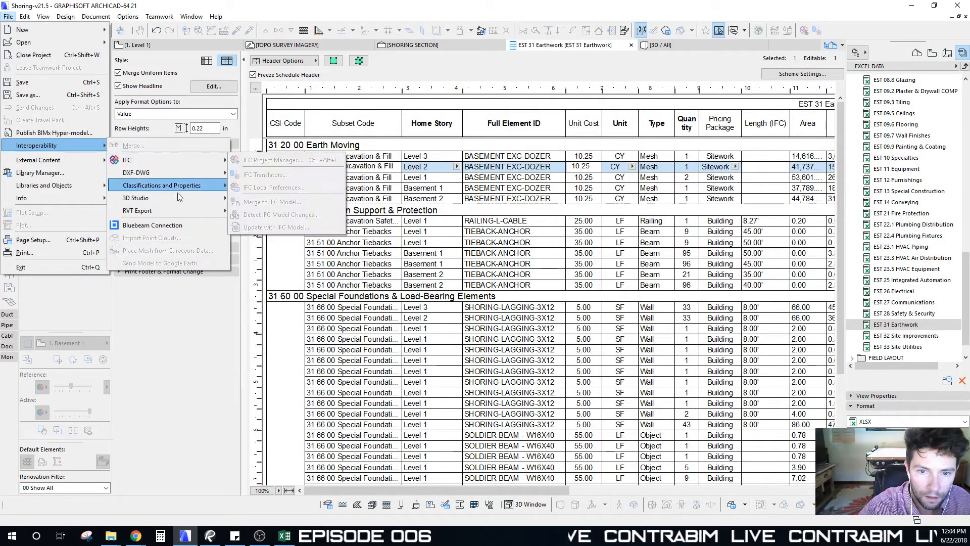
click(266, 226)
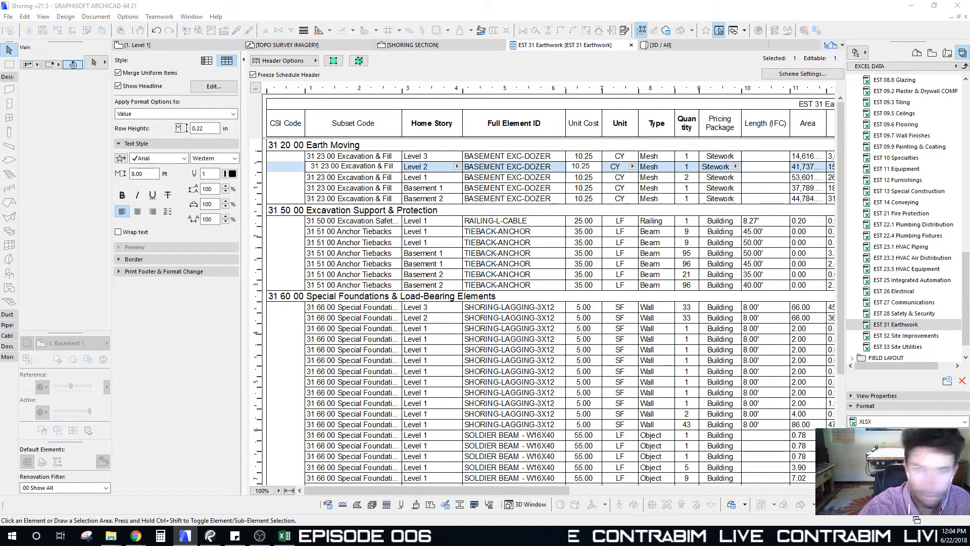
click(354, 138)
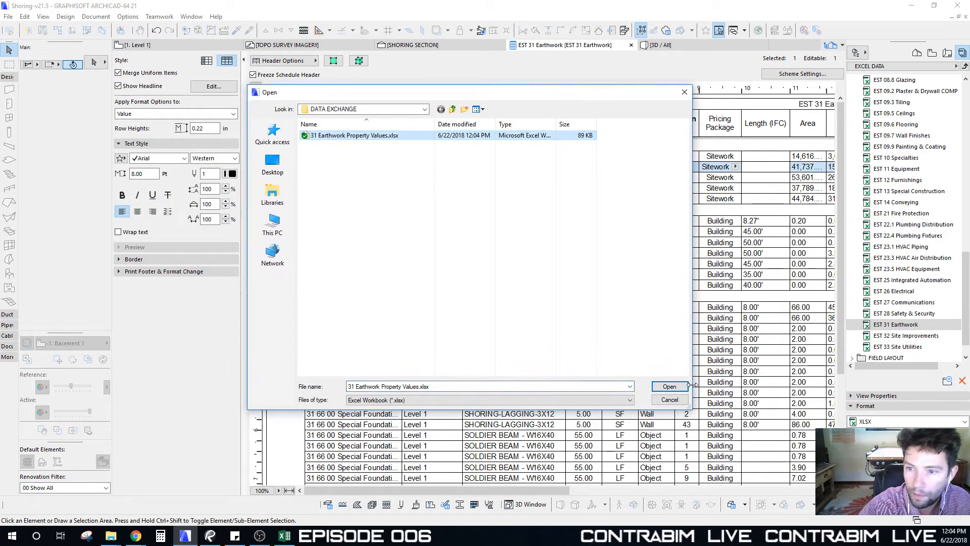
click(662, 384)
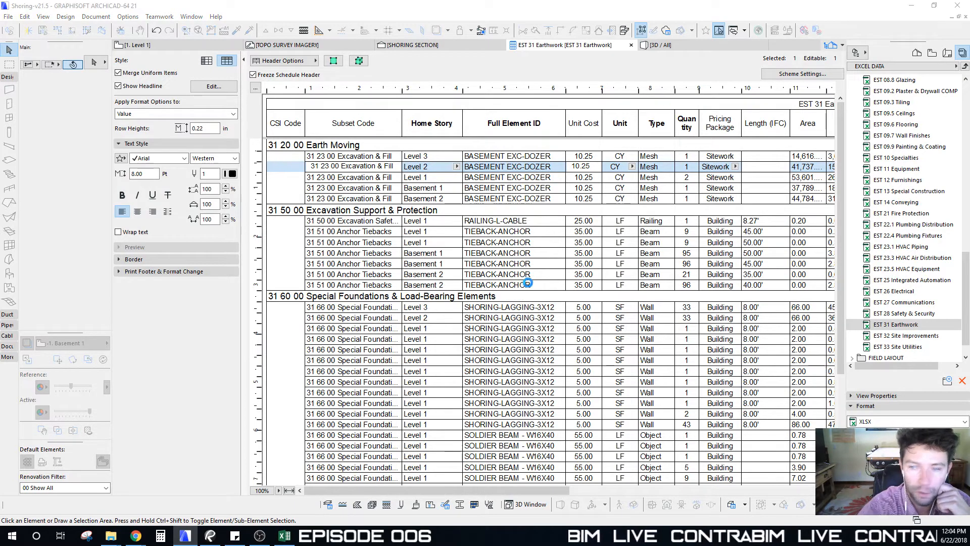
Review the import preview and import it, making Earth Moving unit costs 12.50 and 14.00
drag(457, 95, 522, 99)
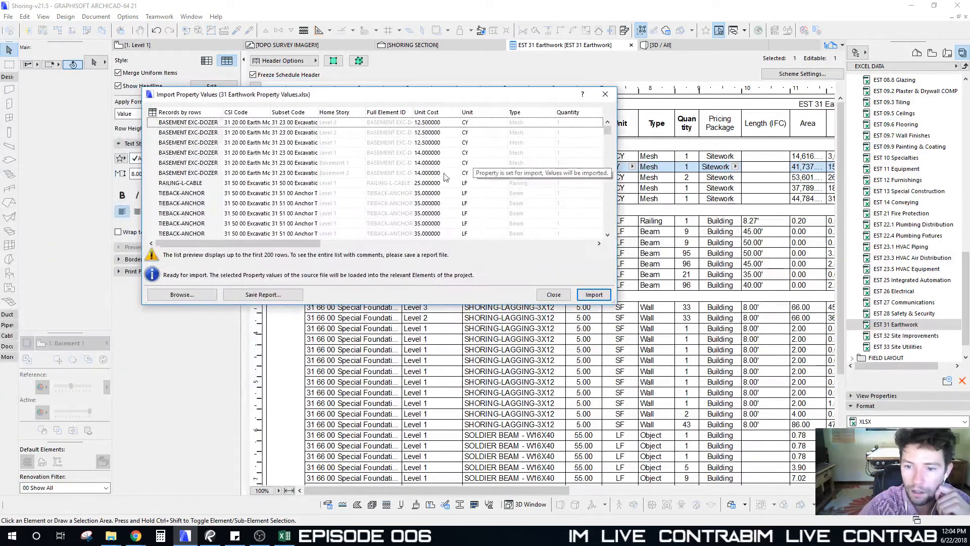
drag(287, 244, 236, 244)
scroll(475, 194, down, 4)
scroll(476, 197, down, 2)
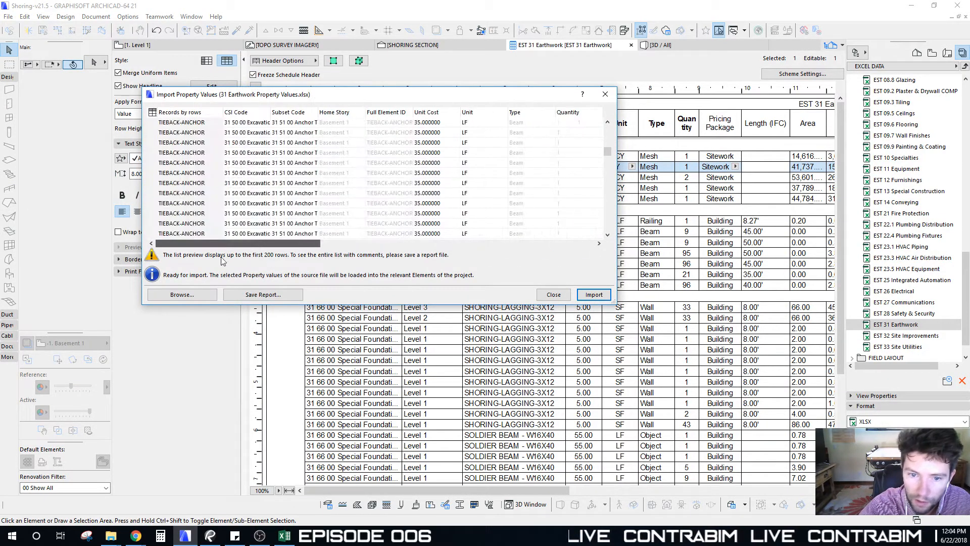
drag(608, 153, 609, 229)
drag(274, 244, 207, 242)
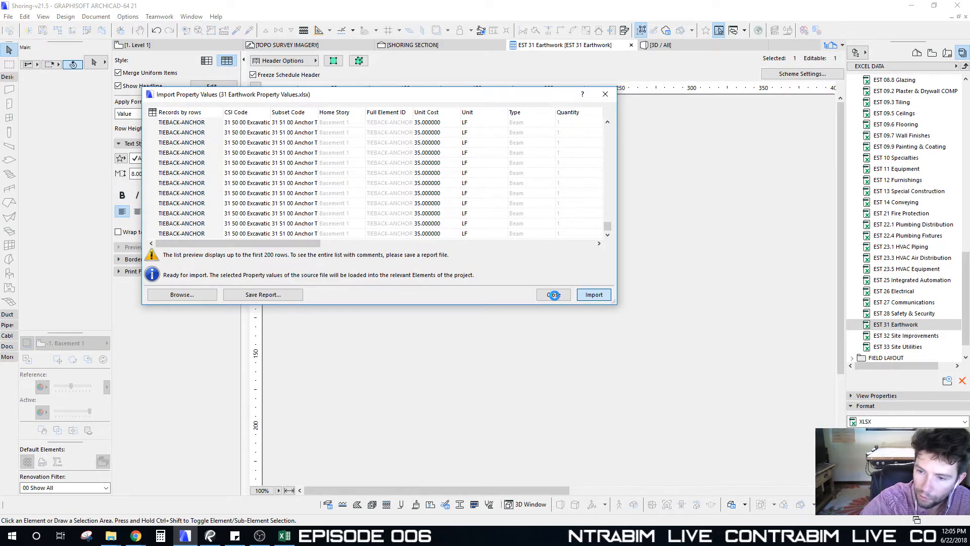
click(561, 296)
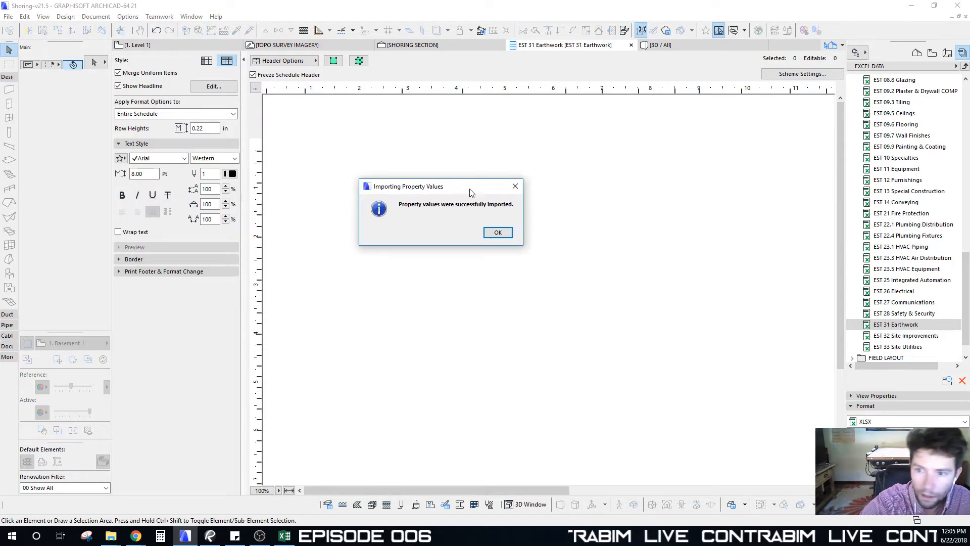
click(497, 236)
click(582, 156)
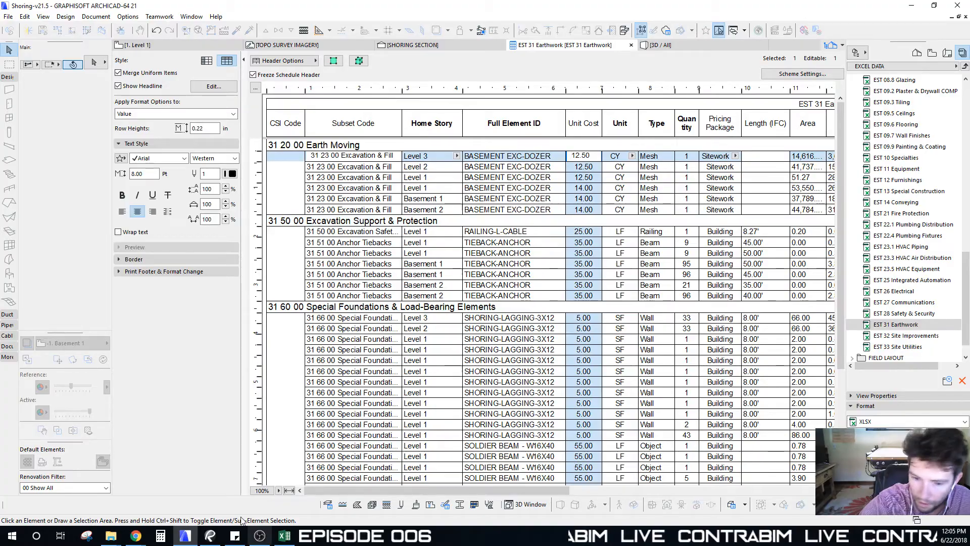
In Excel, check the Earth Moving and Earthwork total cost formulas and the Version 1 value
click(285, 537)
click(481, 212)
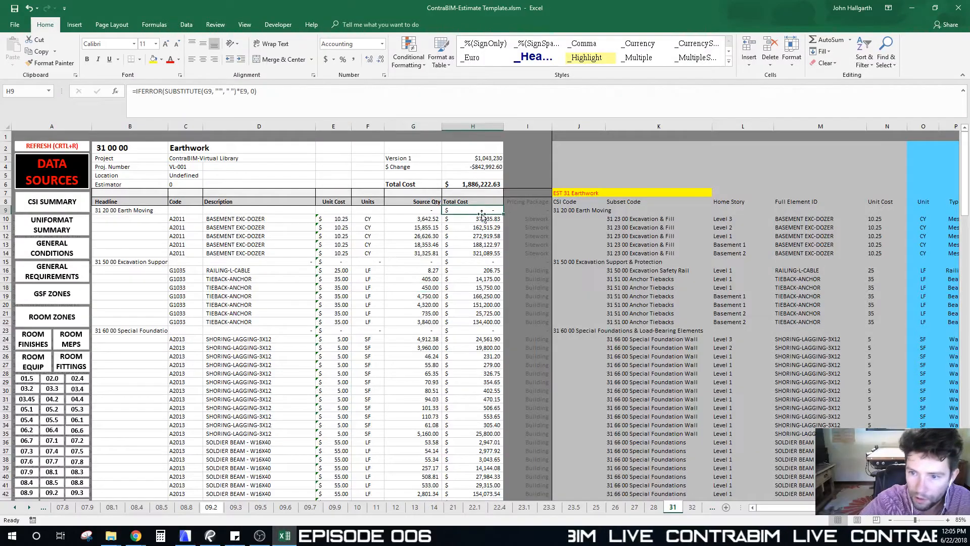
click(484, 184)
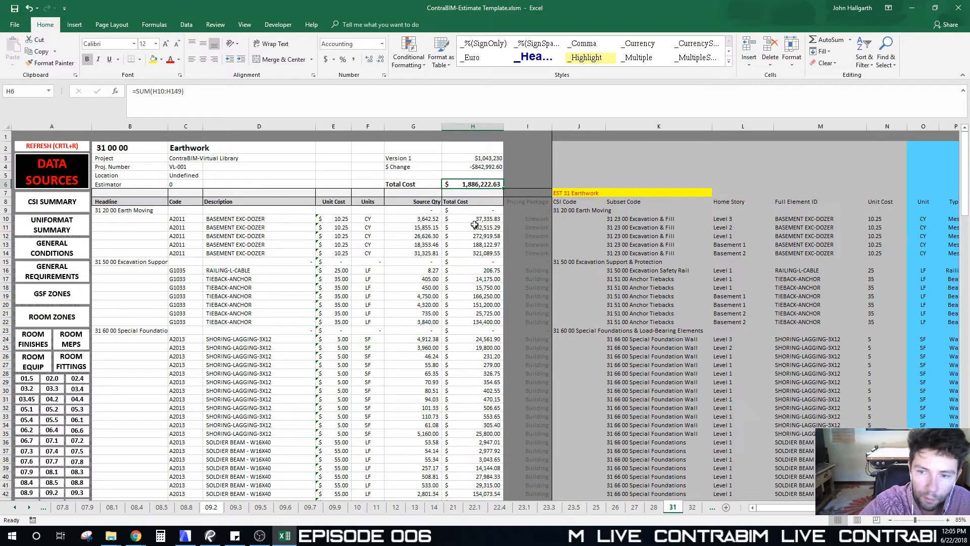
key(ctrl+c)
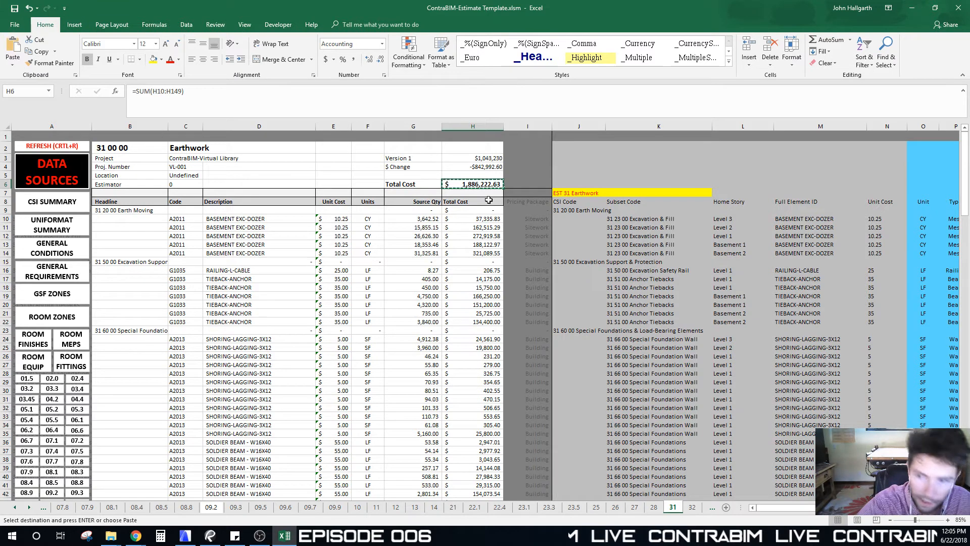
click(467, 158)
click(209, 100)
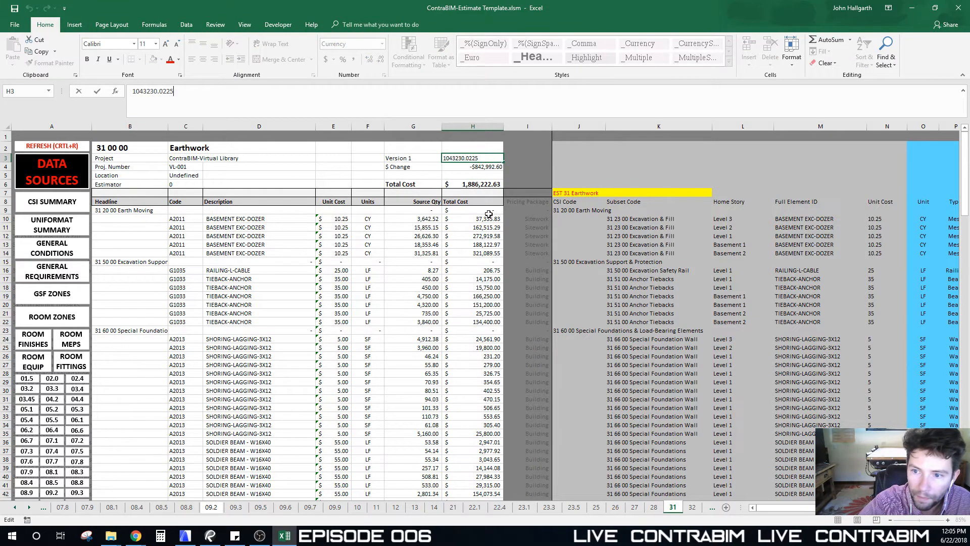
right_click(484, 160)
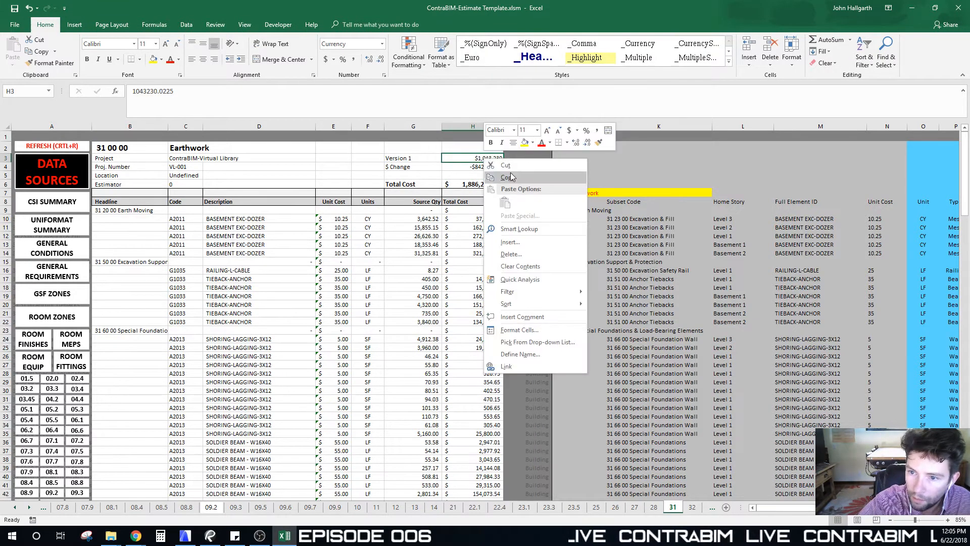
key(Escape)
Paste the $1,886,223 total cost as a value into Version 1 so $ Change reads $0.00
click(471, 184)
key(ctrl+c)
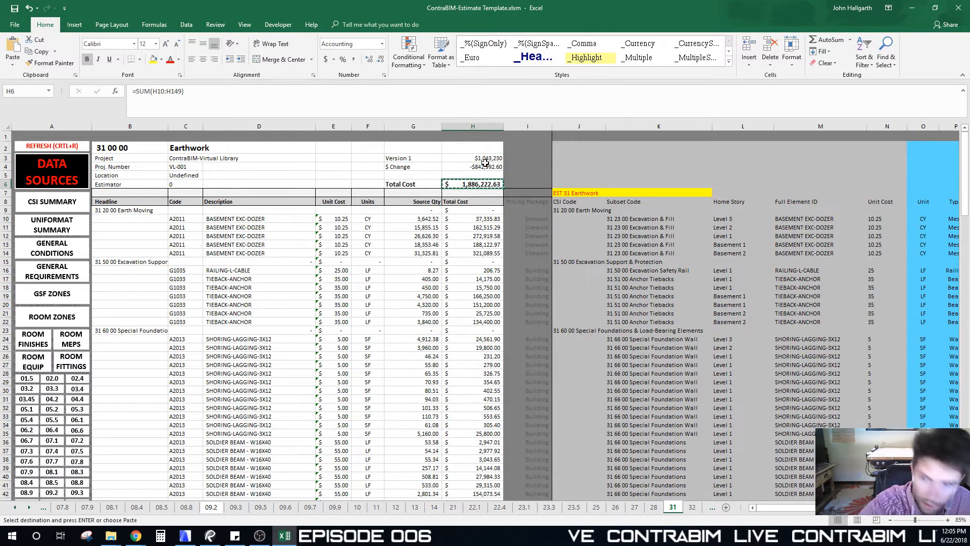
click(484, 159)
right_click(484, 160)
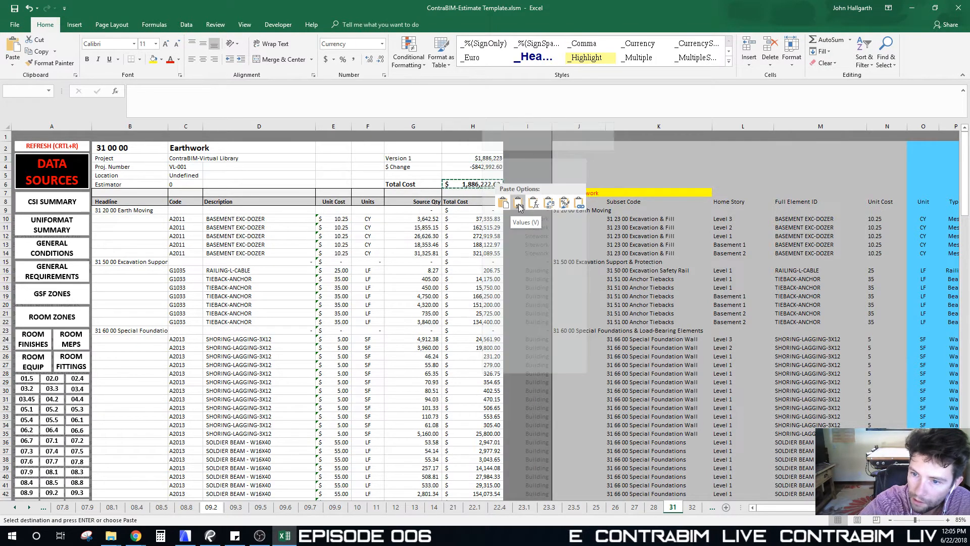
click(519, 204)
click(477, 244)
click(482, 158)
click(473, 211)
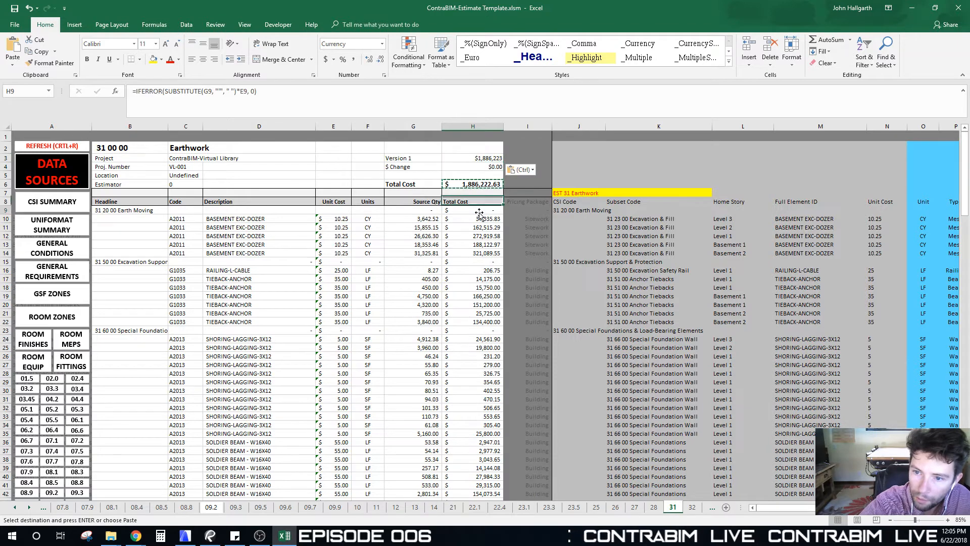
key(Escape)
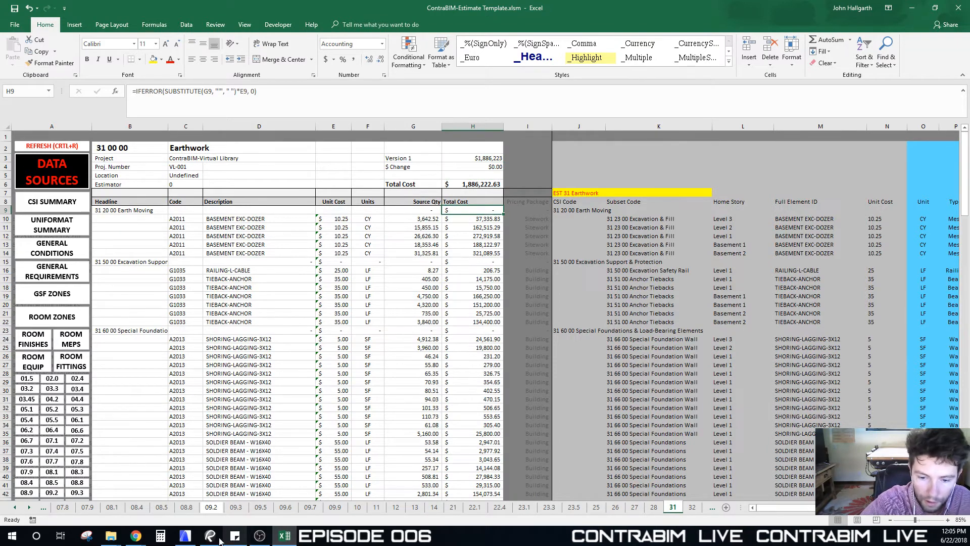
Republish the EST 31 Earthwork schedule from ARCHICAD and return to the Excel estimate
click(185, 536)
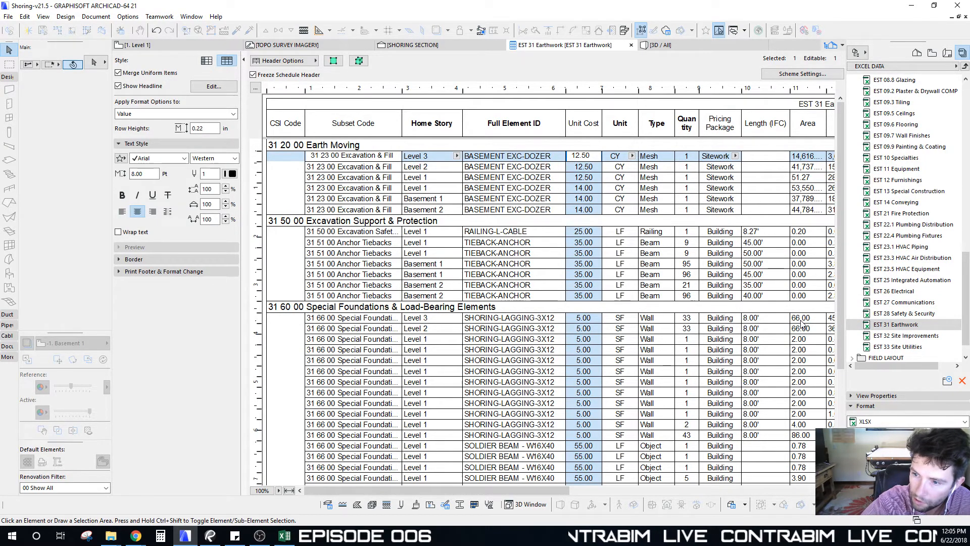
click(625, 271)
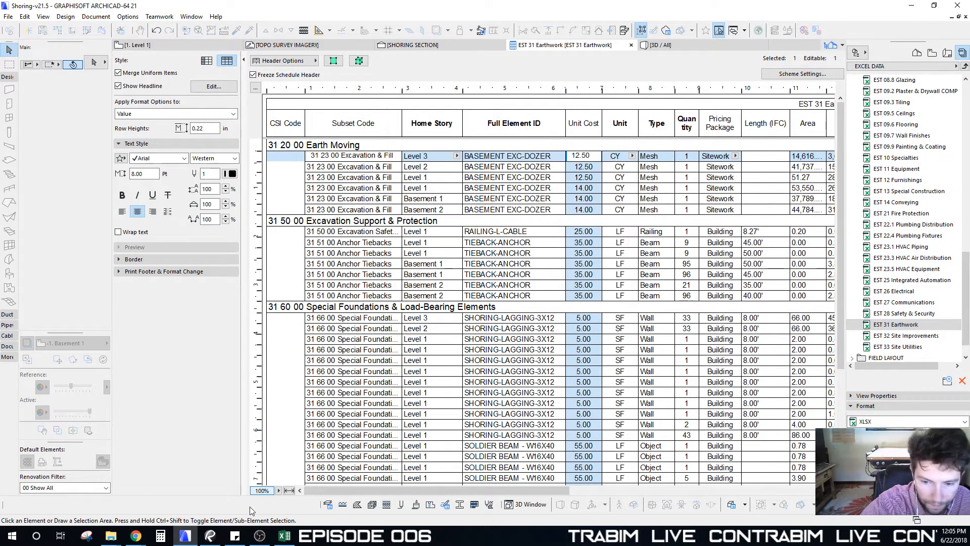
click(284, 536)
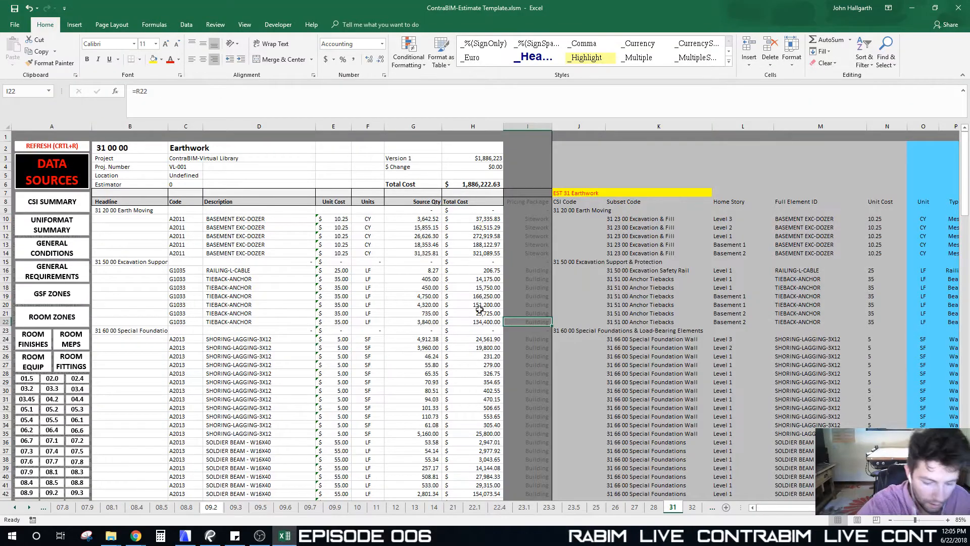
Refresh the estimate to $2,216,195.54 and change the $ Change formula to =H6-H3, giving $329,972.91
key(ctrl+r)
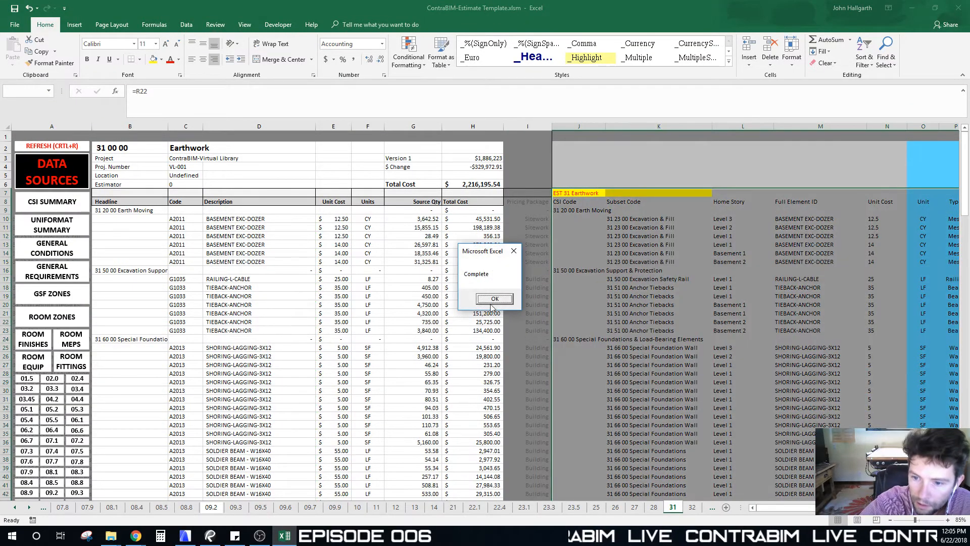
click(494, 299)
click(455, 167)
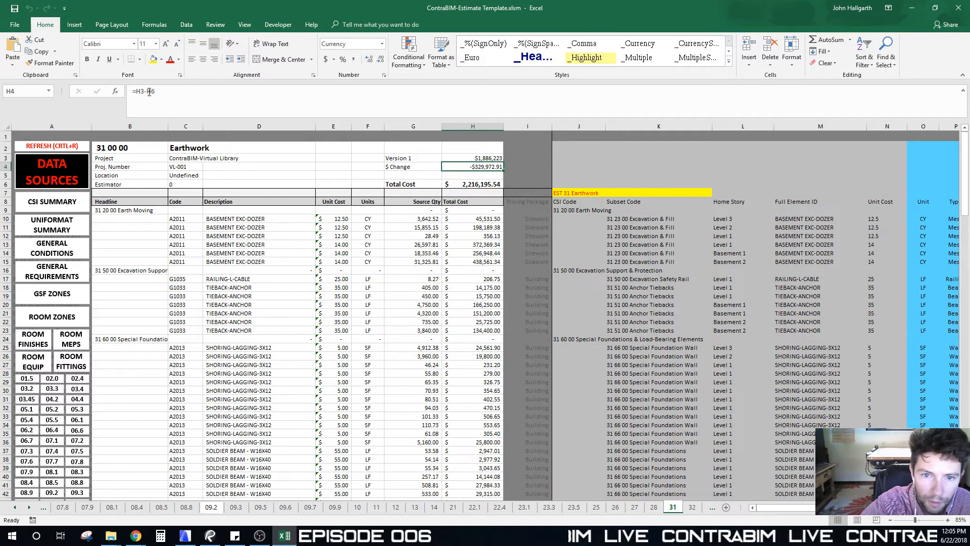
drag(157, 92, 139, 92)
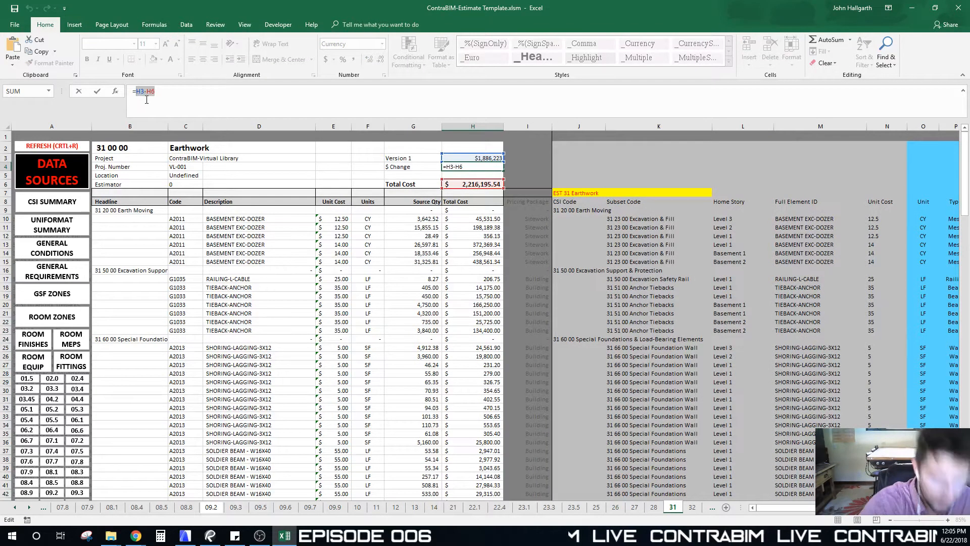
text(H6-)
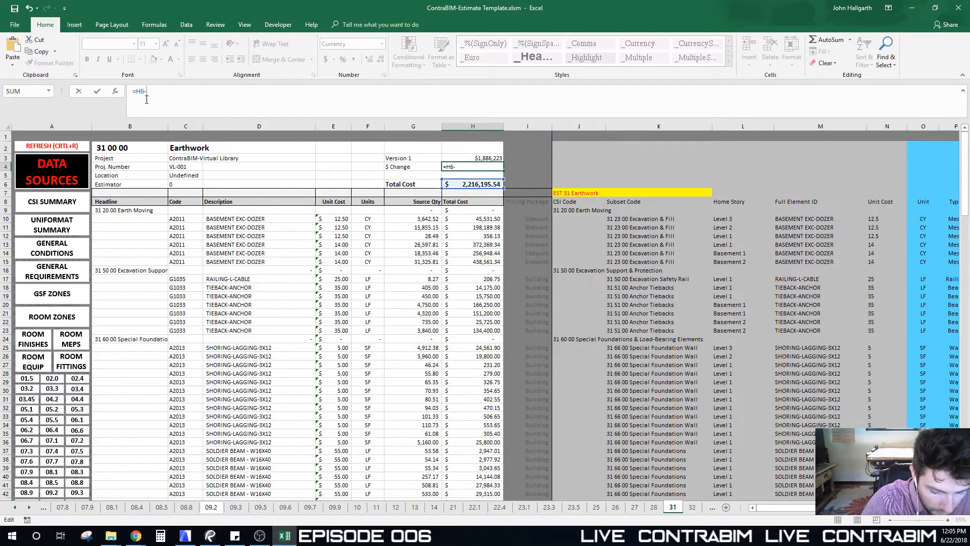
text(H3)
key(Return)
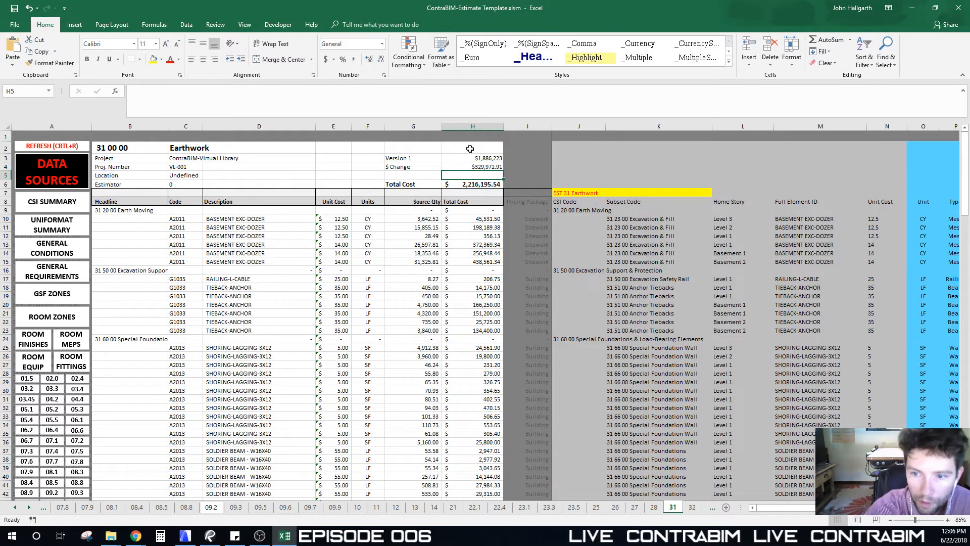
click(473, 168)
Review the Earth Moving unit costs, their source quantities and the tieback cost formulas
click(484, 236)
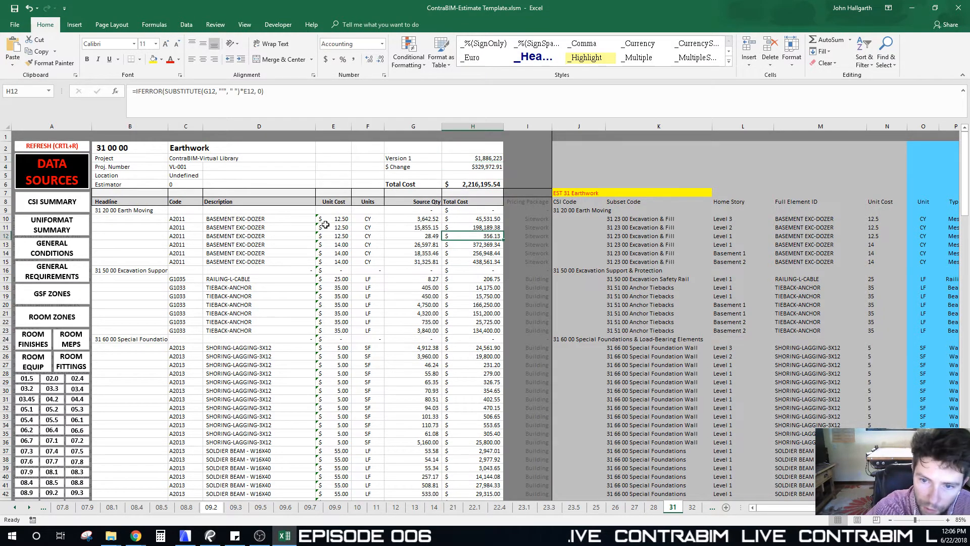
drag(334, 219, 332, 262)
scroll(405, 283, down, 4)
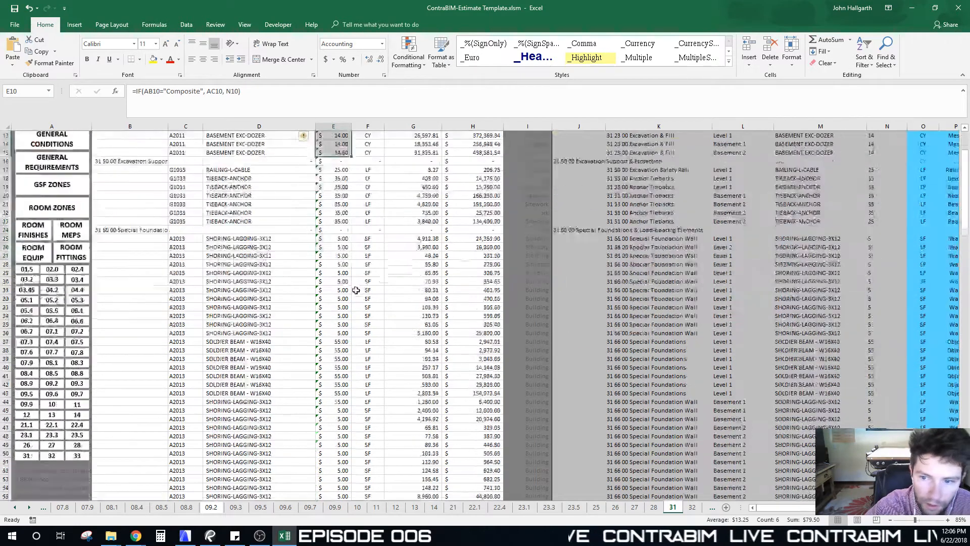
scroll(524, 299, up, 4)
click(462, 312)
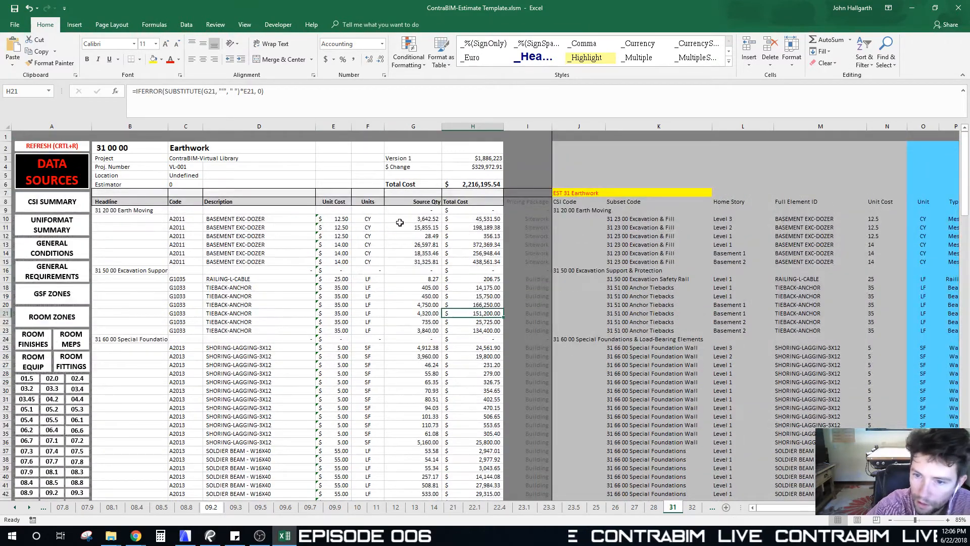
drag(399, 222, 399, 261)
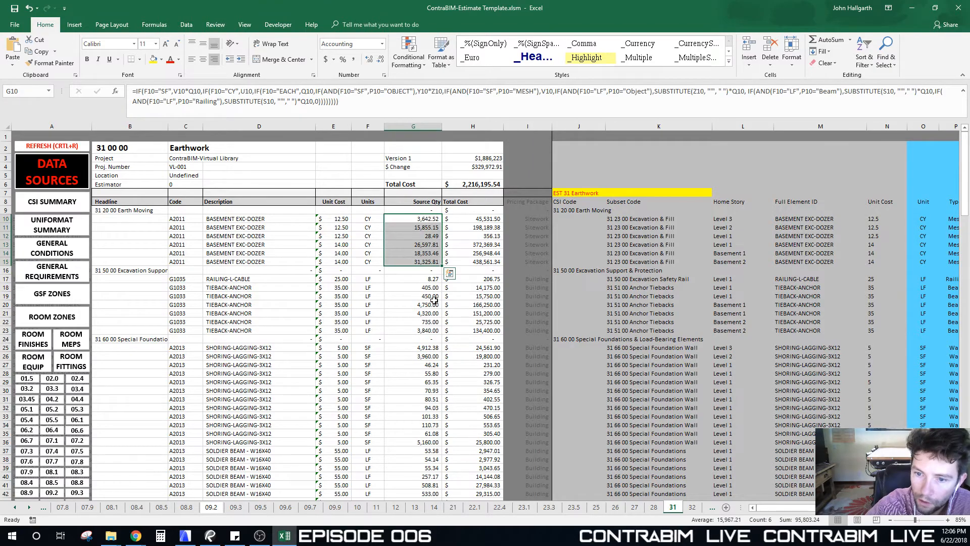
click(462, 314)
drag(414, 220, 419, 263)
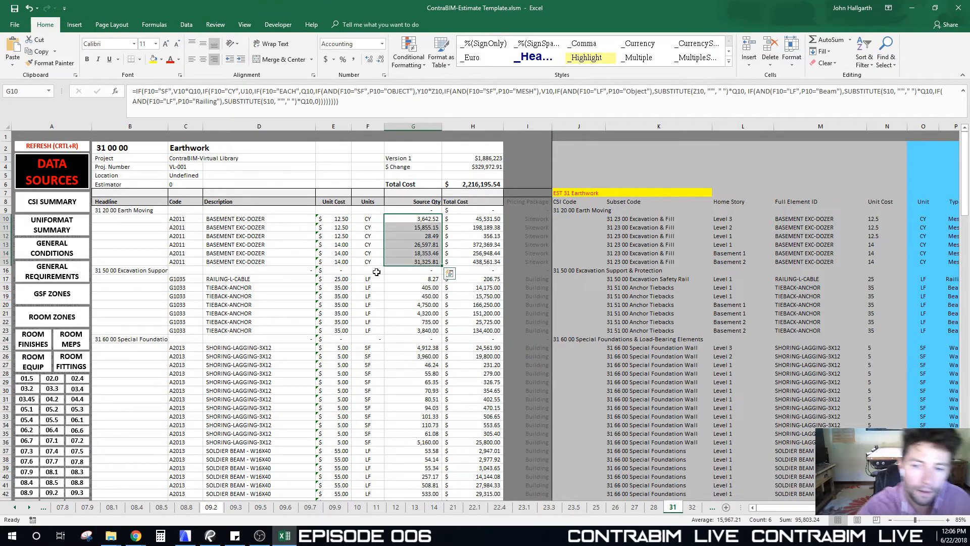
click(413, 296)
ctrl+scroll(285, 255, down, 1)
ctrl+scroll(284, 257, up, 2)
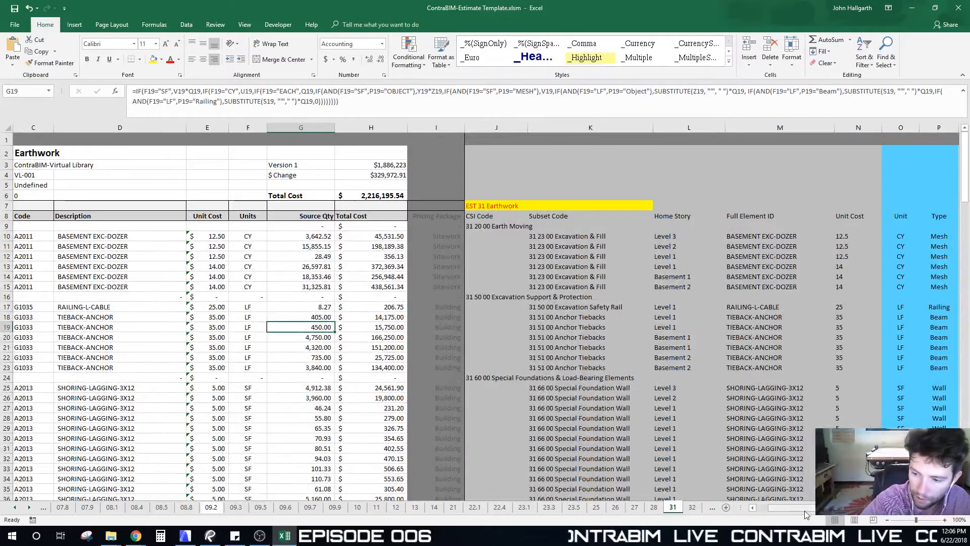
Restore the Excel window to a smaller size and move it aside to reveal ARCHICAD
drag(806, 515, 776, 515)
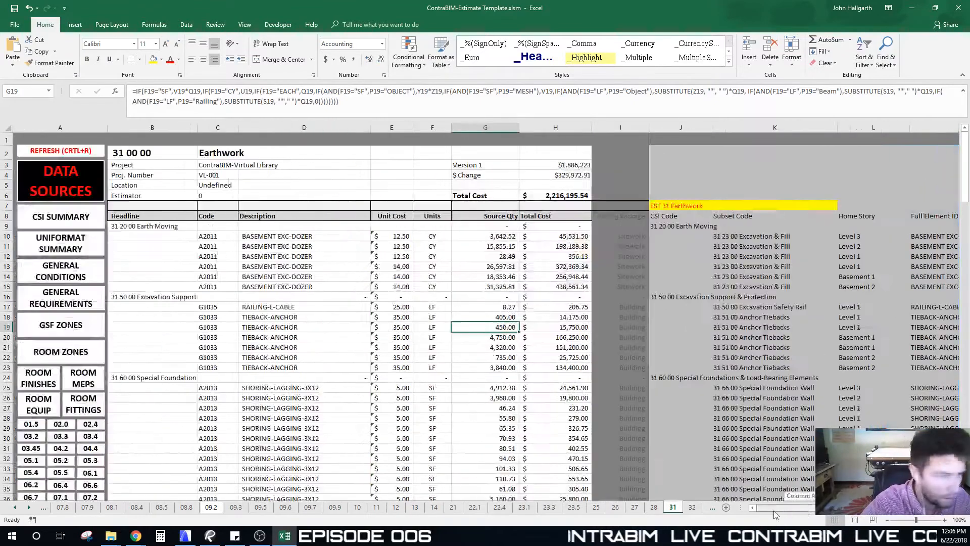
double_click(765, 7)
drag(562, 46, 511, 46)
click(612, 50)
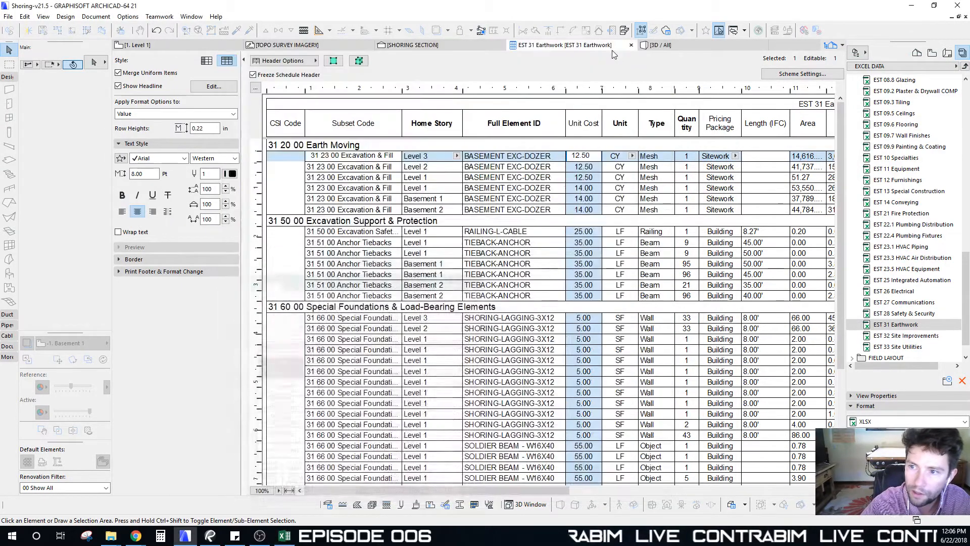
click(136, 44)
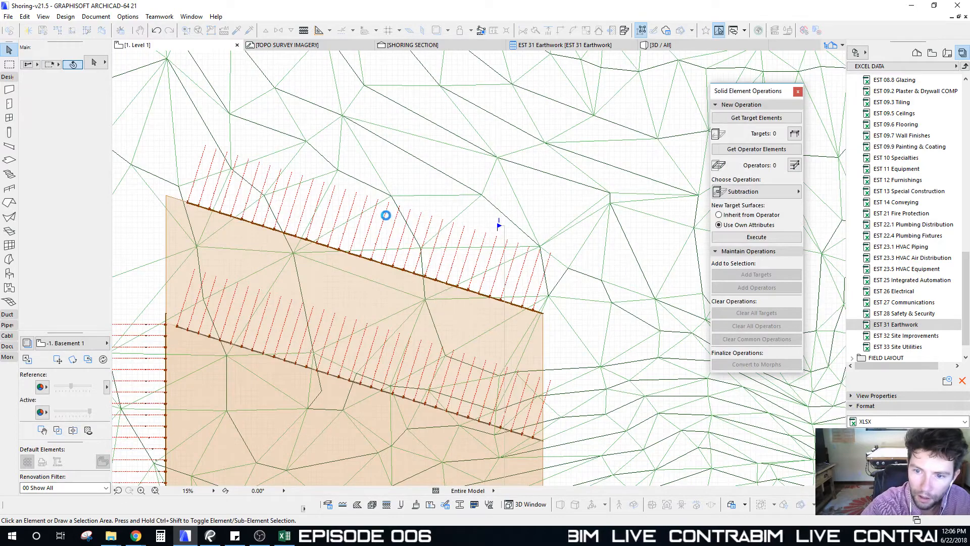
scroll(377, 223, down, 3)
middle_drag(391, 215, 470, 165)
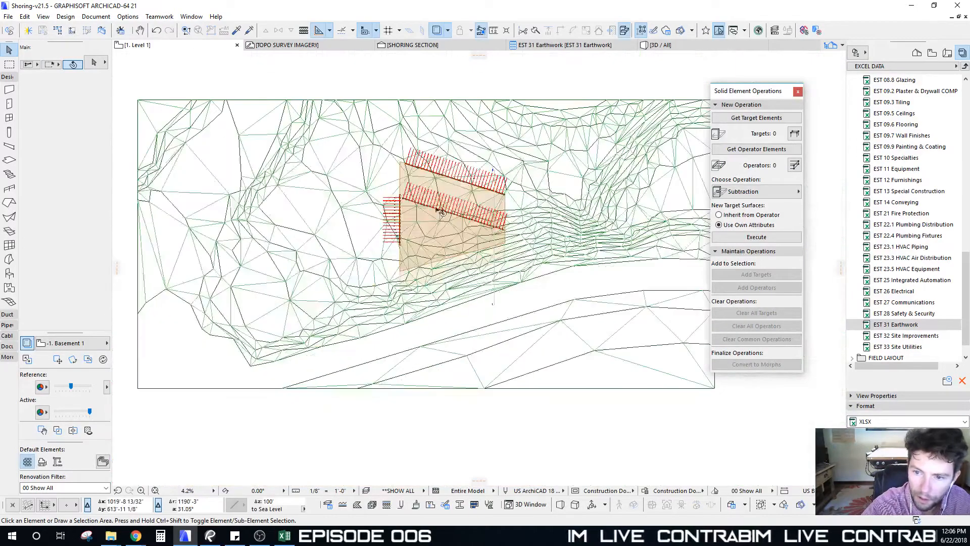
middle_drag(123, 470, 631, 382)
scroll(406, 284, up, 6)
middle_drag(388, 285, 460, 402)
scroll(460, 402, down, 3)
middle_drag(635, 399, 328, 250)
scroll(333, 251, up, 7)
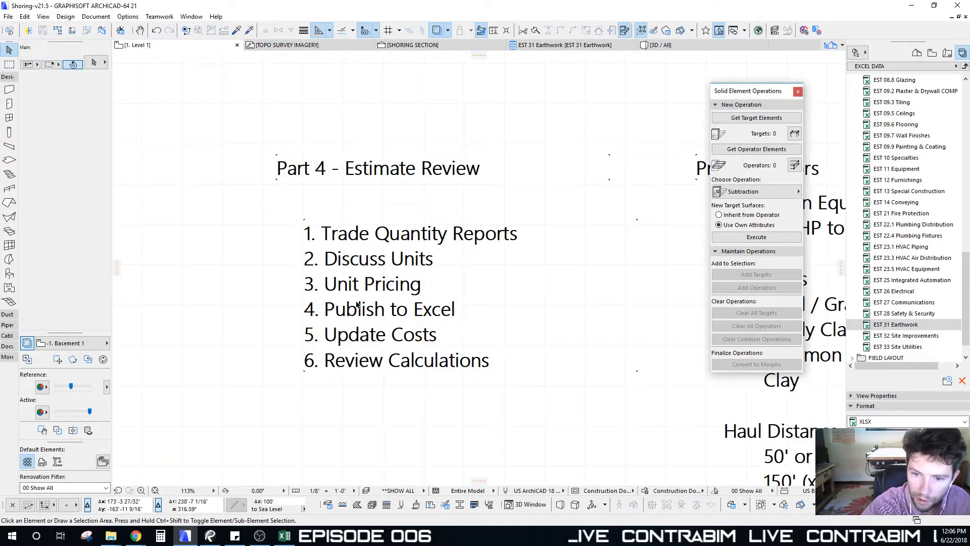
click(416, 237)
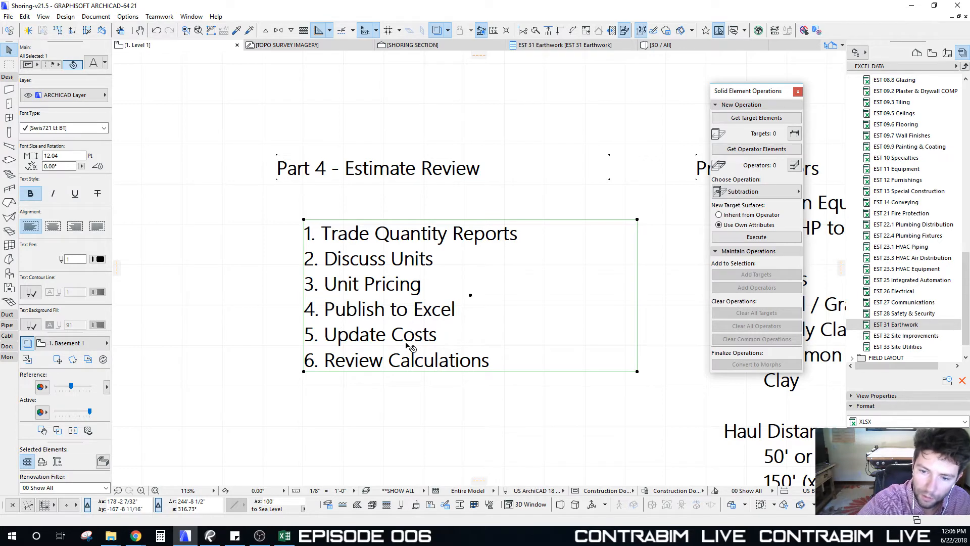
click(506, 430)
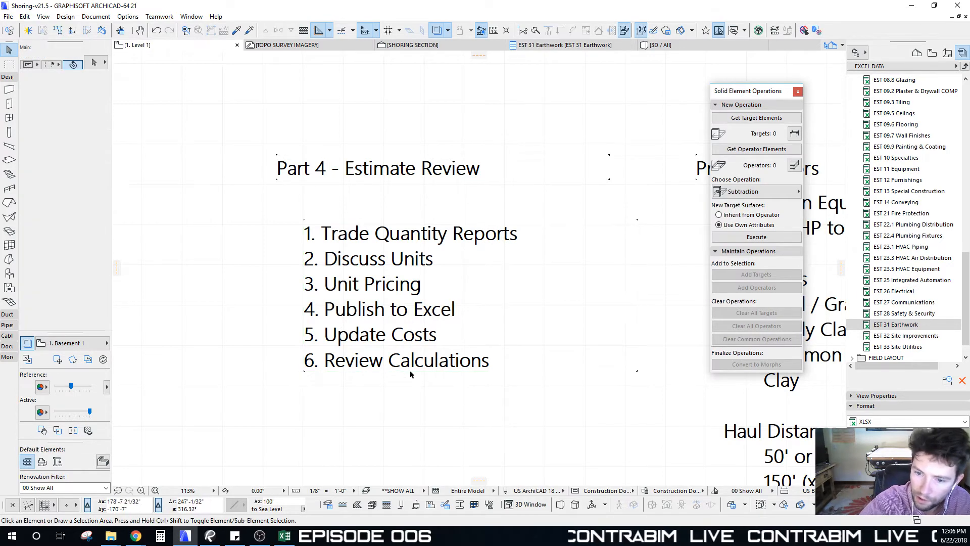
click(547, 45)
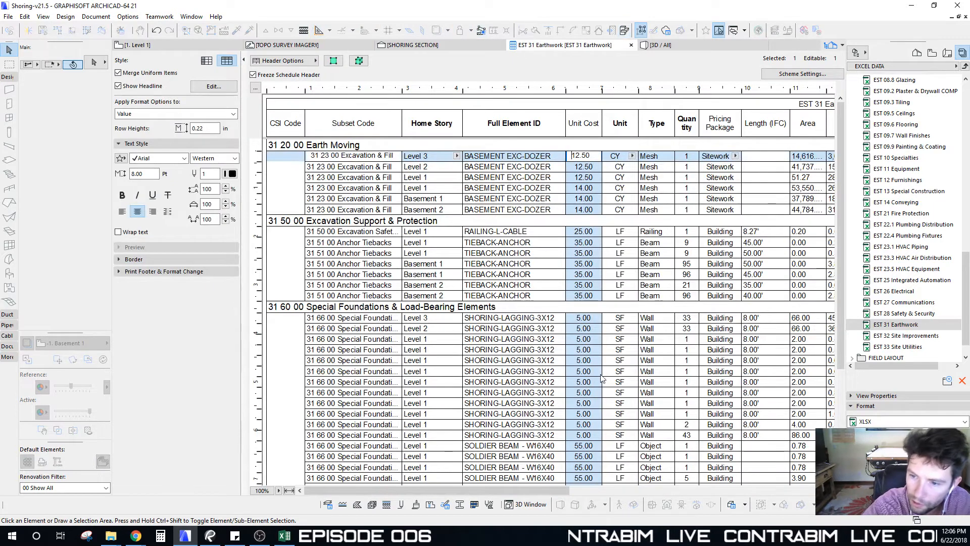
Inspect the tieback and railing rows and the unit options of the 45.00' tieback row
click(530, 255)
click(499, 231)
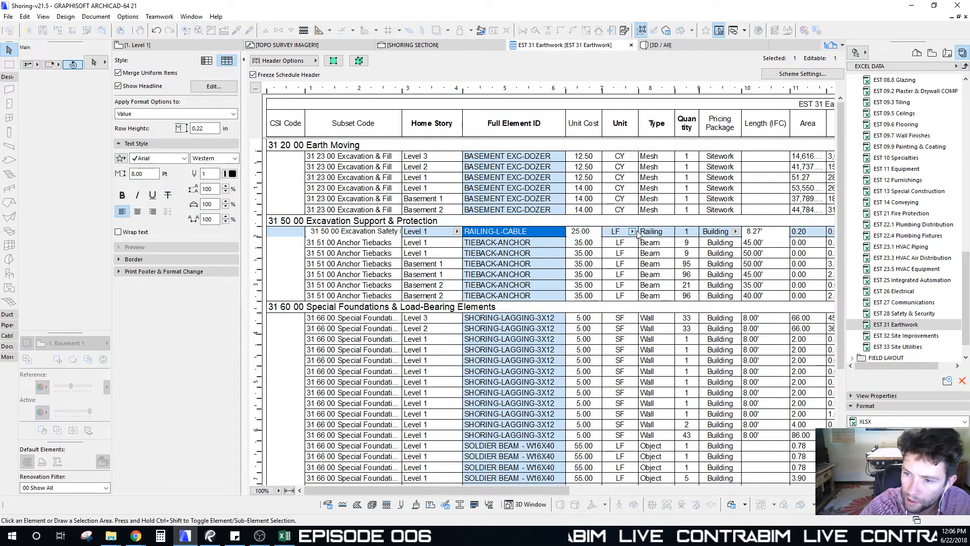
click(619, 255)
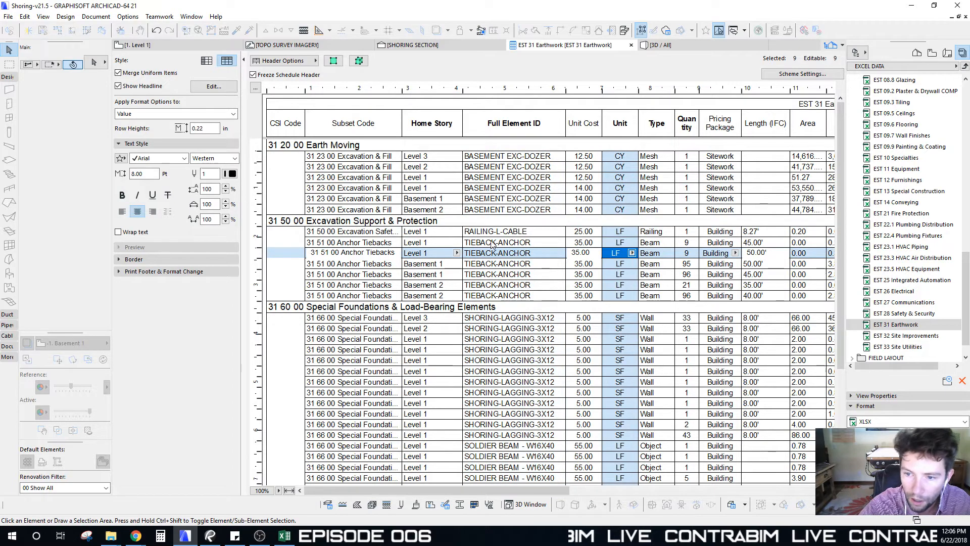
click(493, 244)
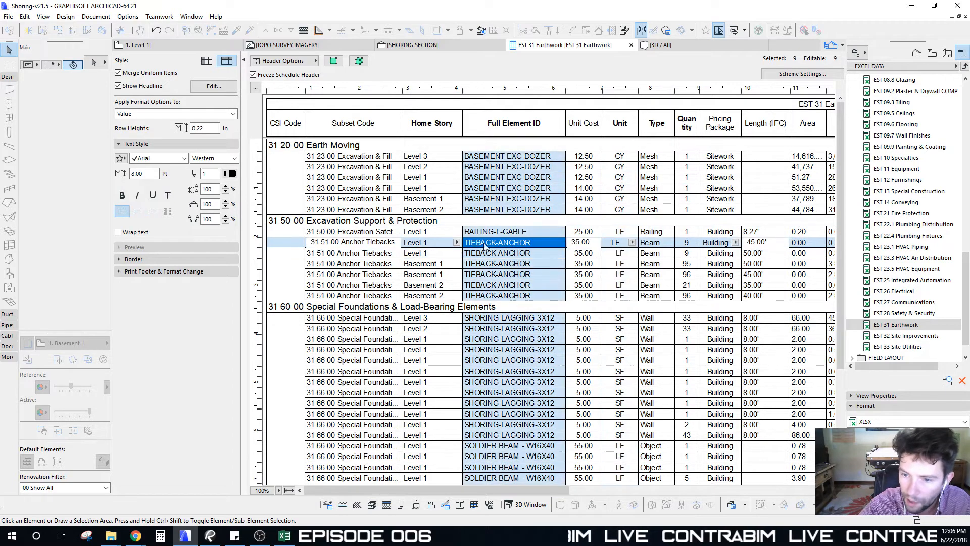
click(632, 243)
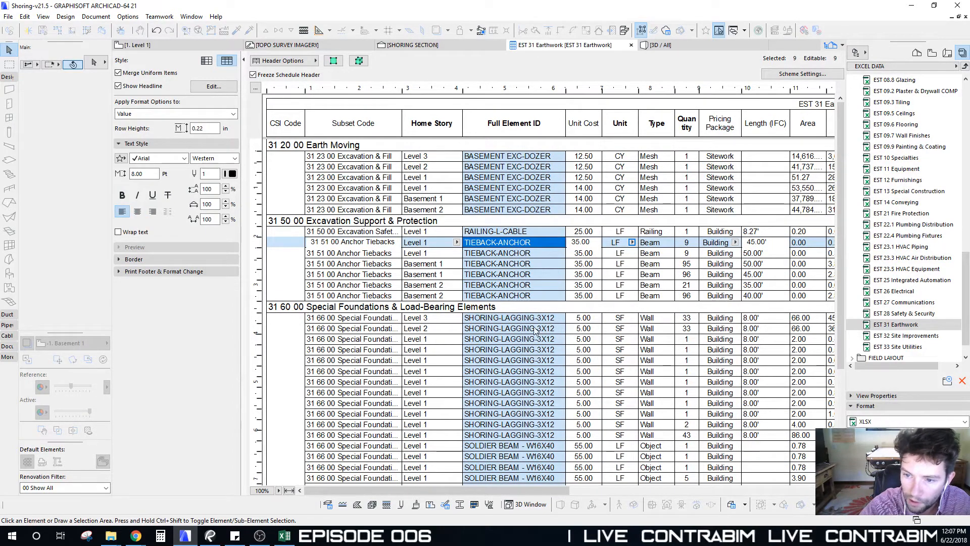
Confirm the shoring lagging rows stay in SF and the soldier beam rows in LF
click(537, 360)
scroll(498, 268, down, 4)
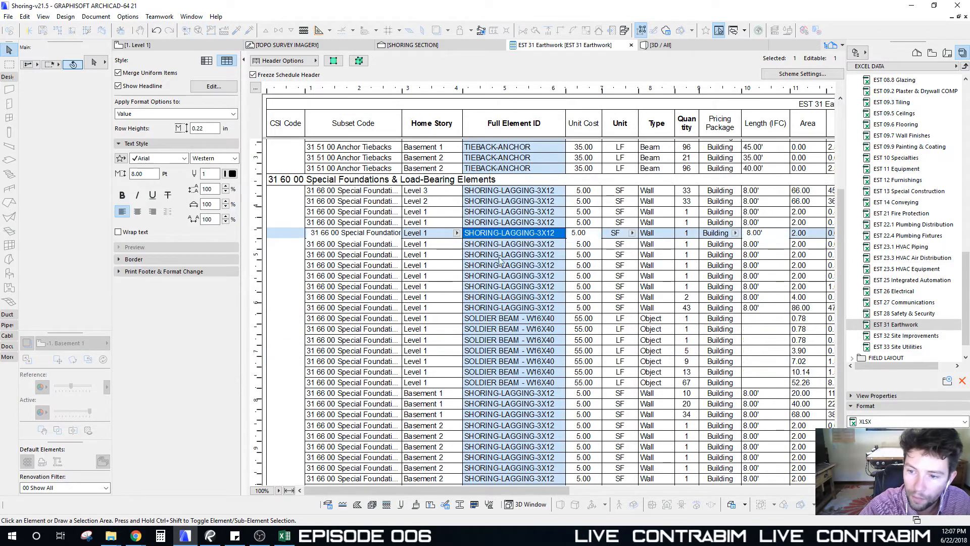
click(510, 194)
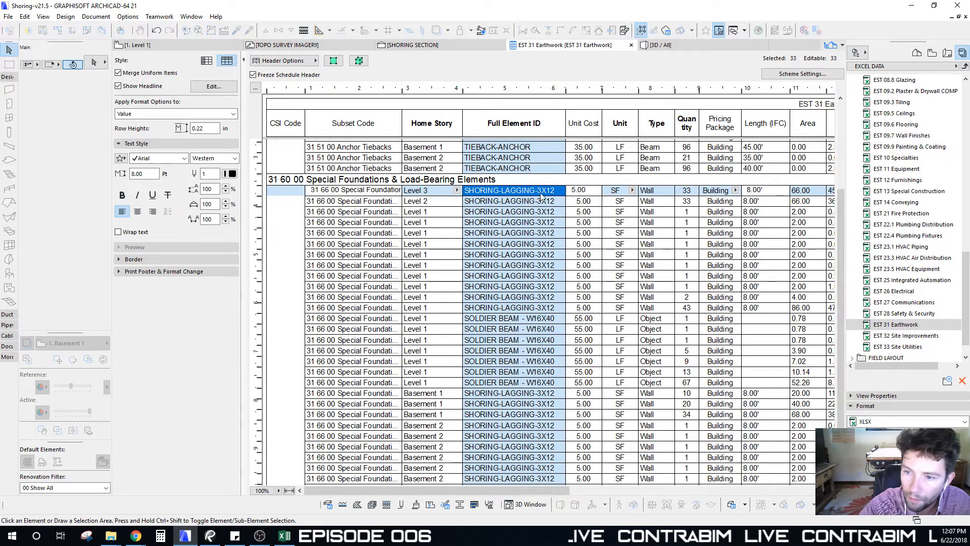
click(632, 191)
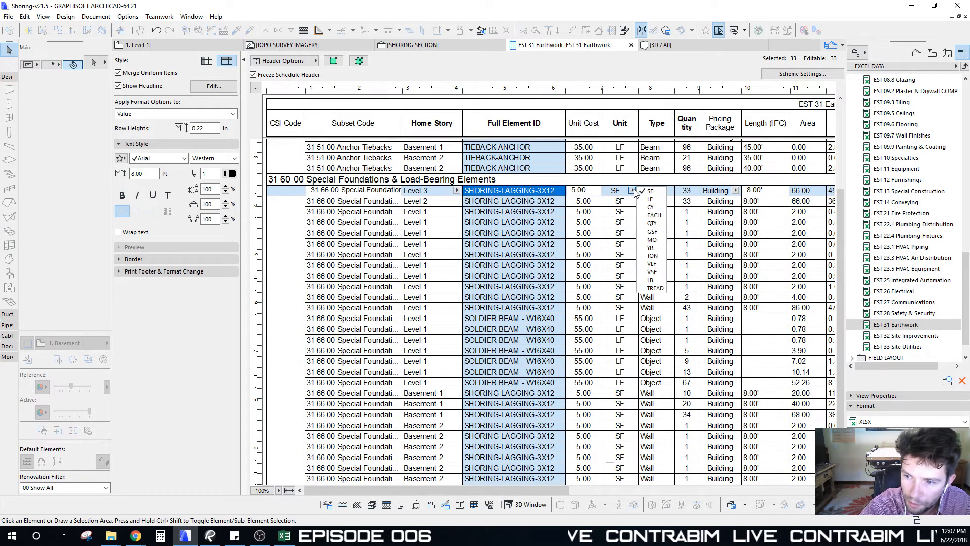
click(632, 213)
click(580, 323)
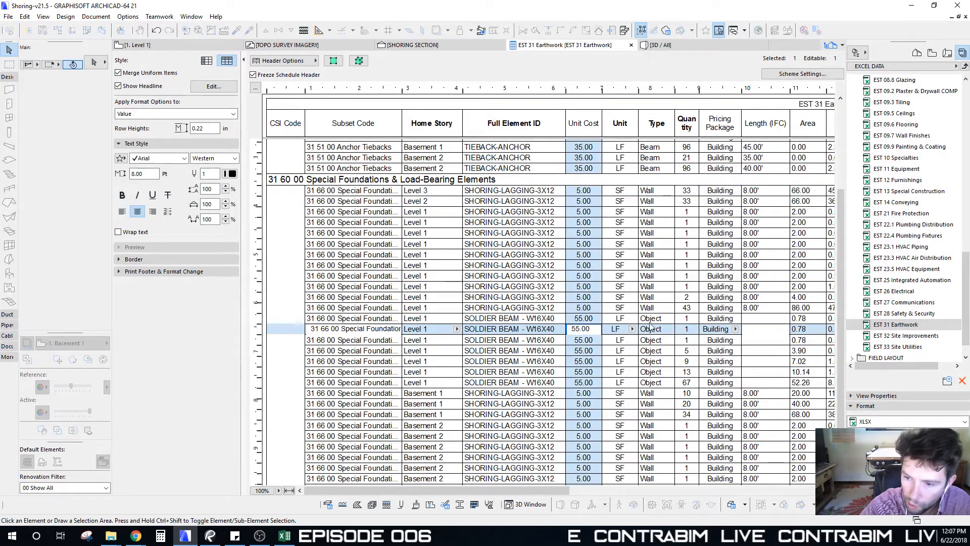
click(629, 322)
click(632, 318)
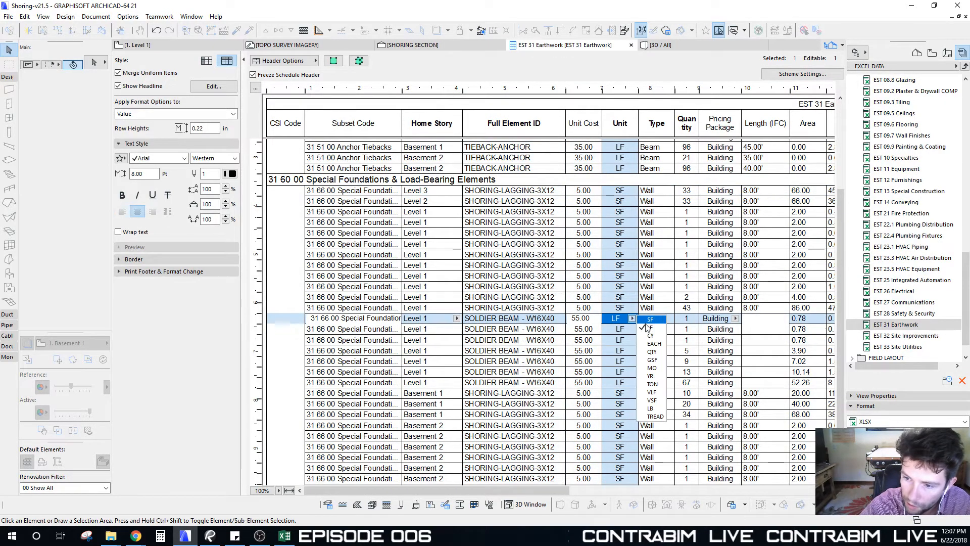
click(619, 326)
Review the soldier beam and Basement 1 lagging rows, then bring up the EST 31 Earthwork Scheme Settings
click(615, 362)
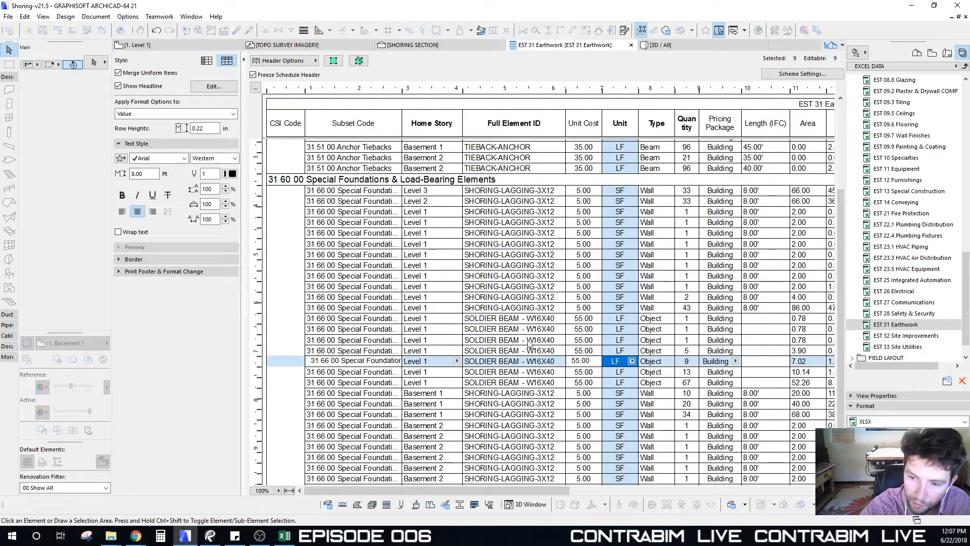
click(516, 404)
scroll(487, 349, down, 1)
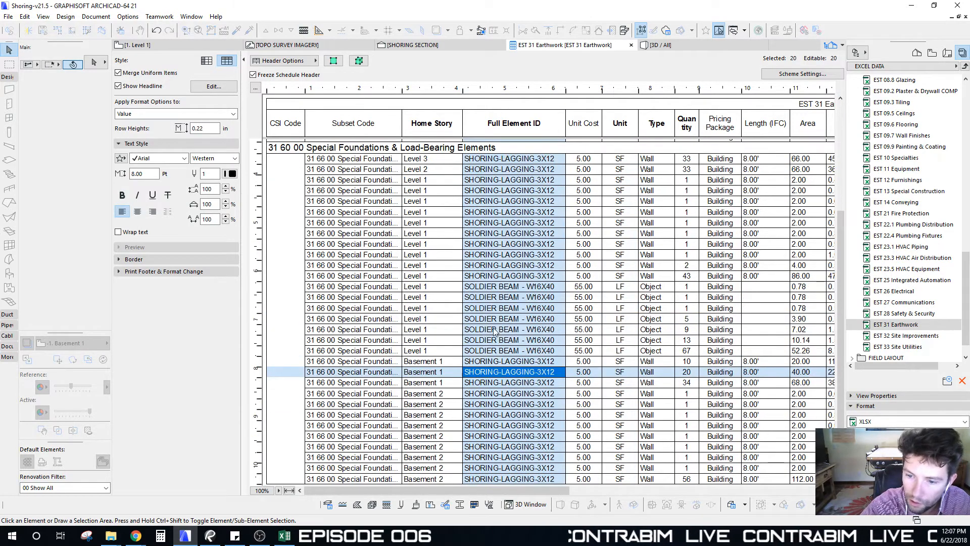
click(548, 371)
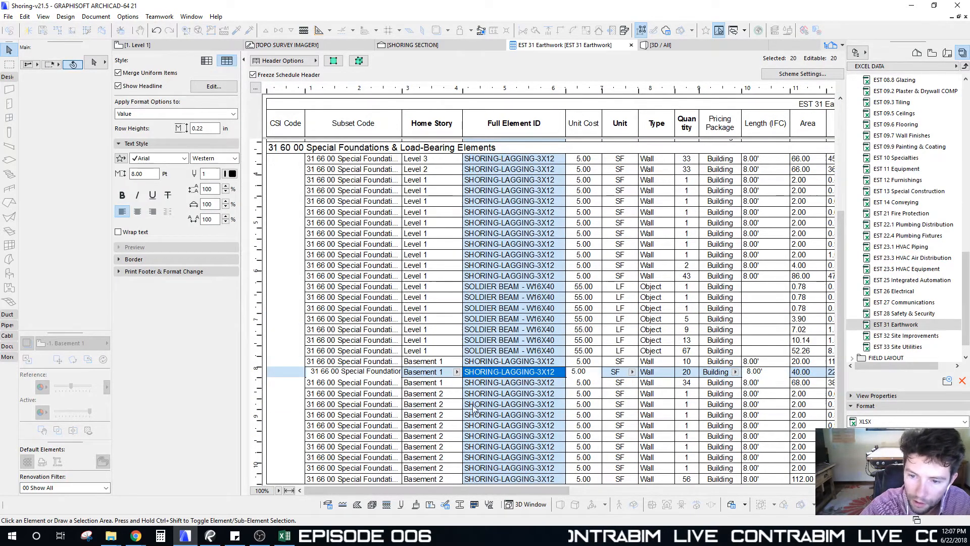
scroll(472, 377, up, 3)
scroll(505, 369, down, 3)
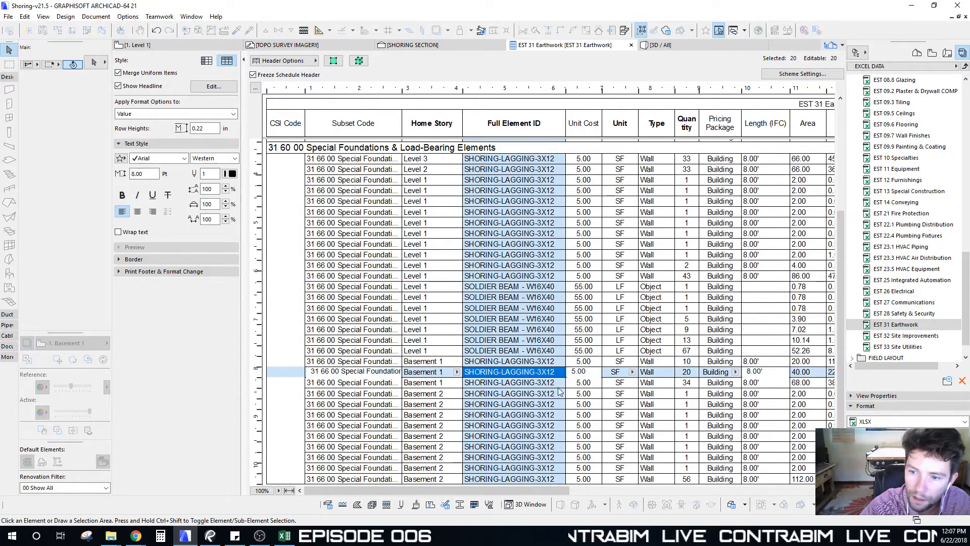
scroll(486, 385, up, 3)
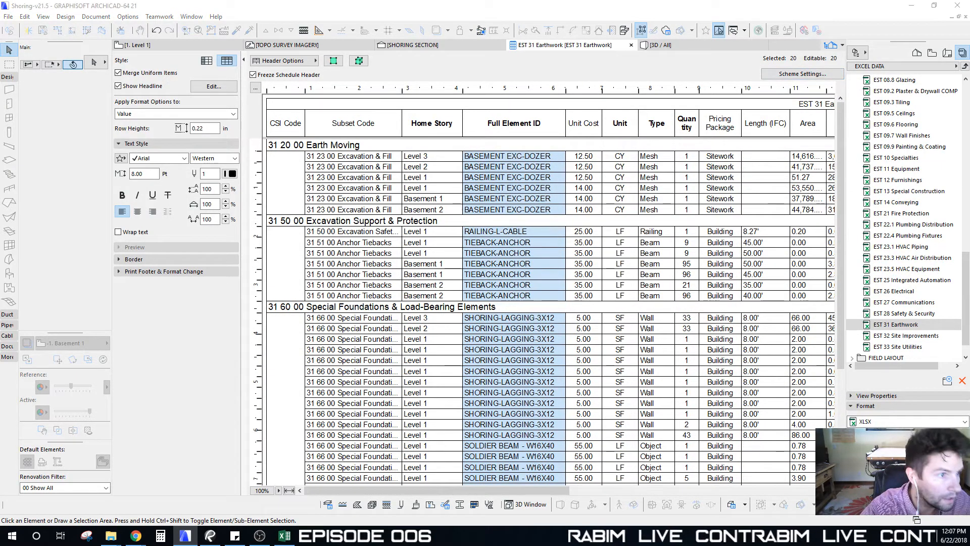
click(803, 73)
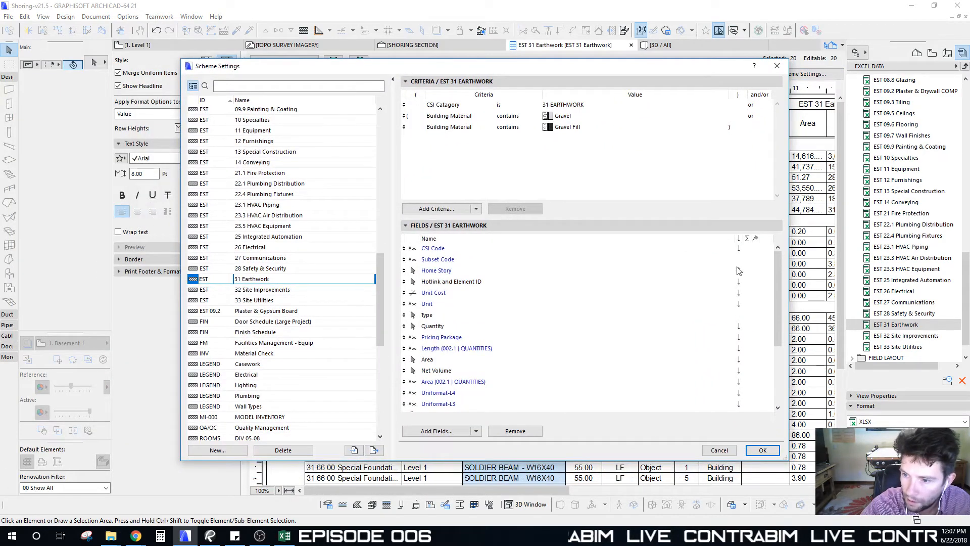
Clear the Home Story sort in the EST 31 Earthwork scheme and apply with OK
click(739, 271)
click(739, 271)
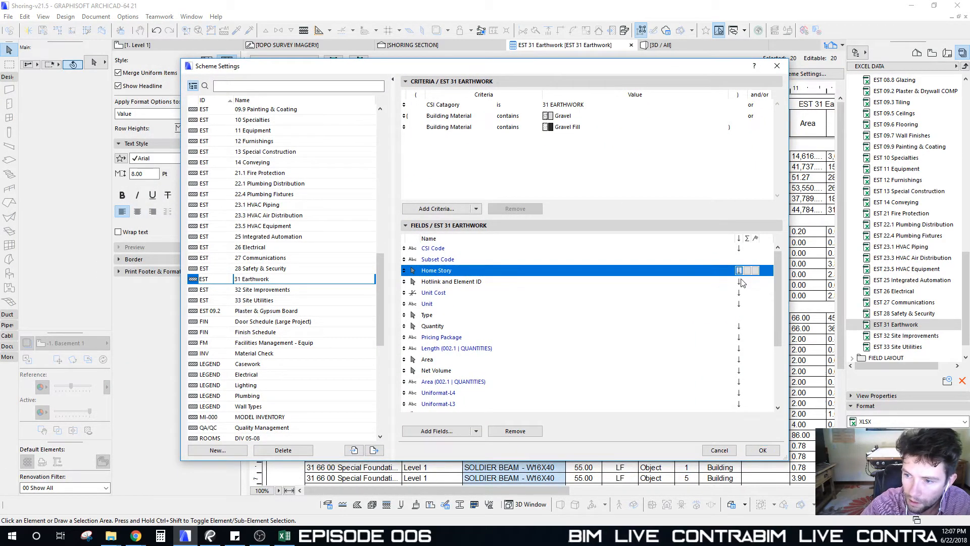
click(763, 451)
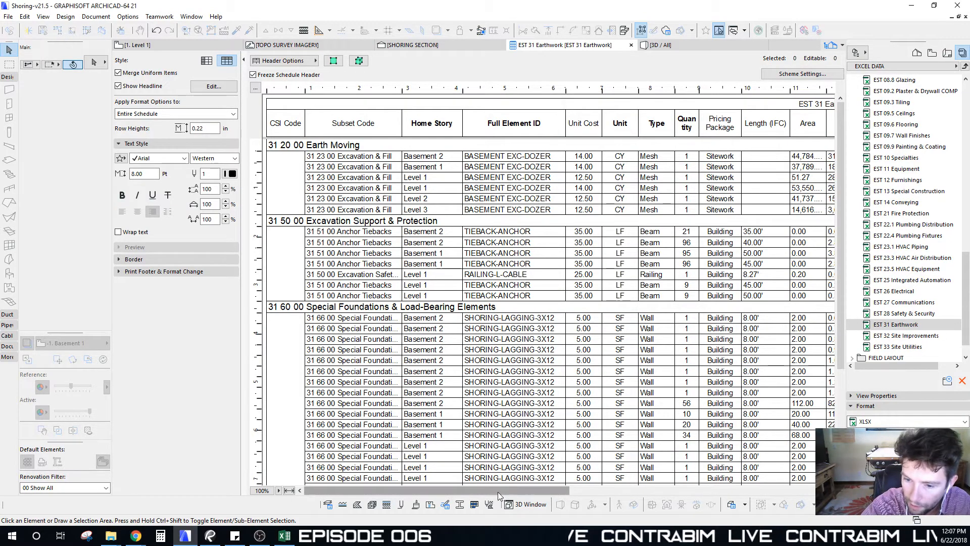
From Level 1, switch to 3D and orbit to look along the shoring wall tops and posts
click(158, 43)
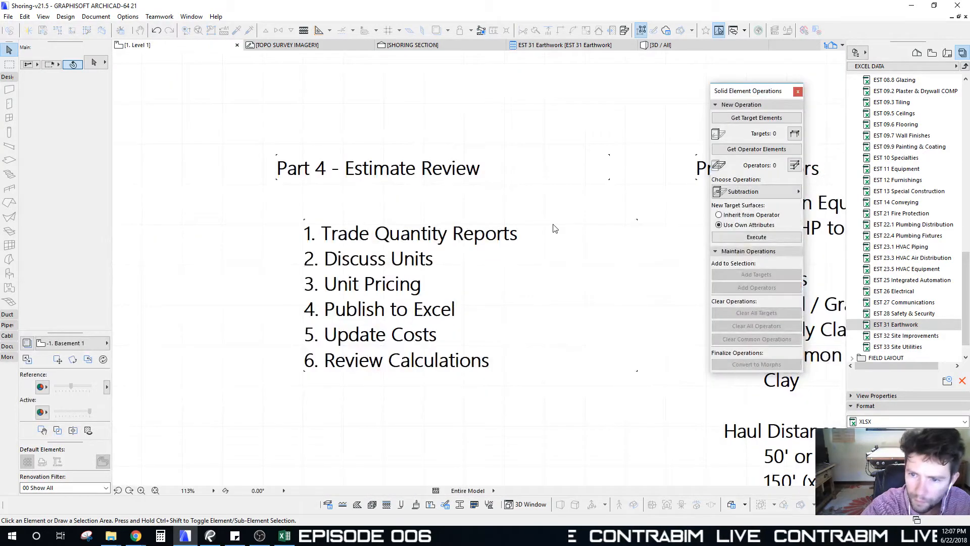
scroll(512, 207, down, 10)
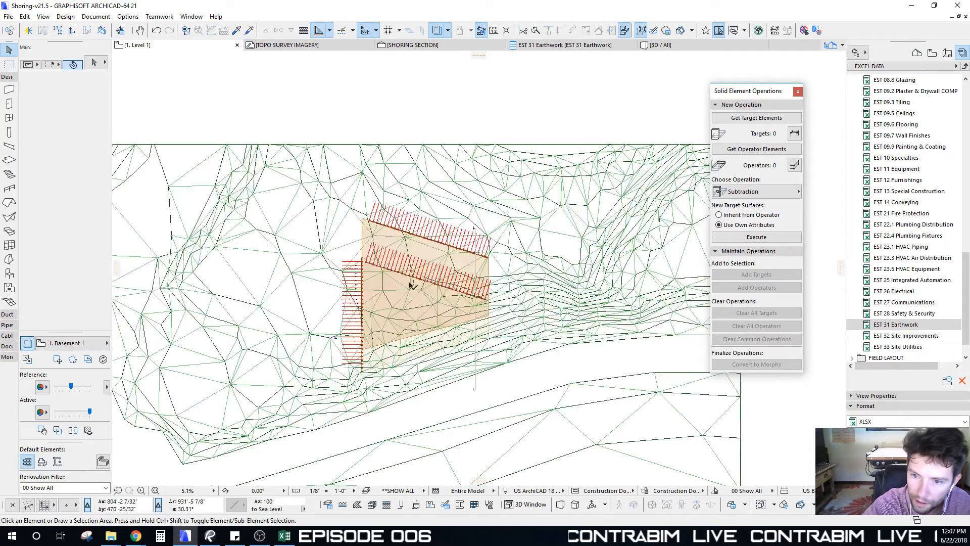
scroll(410, 286, up, 4)
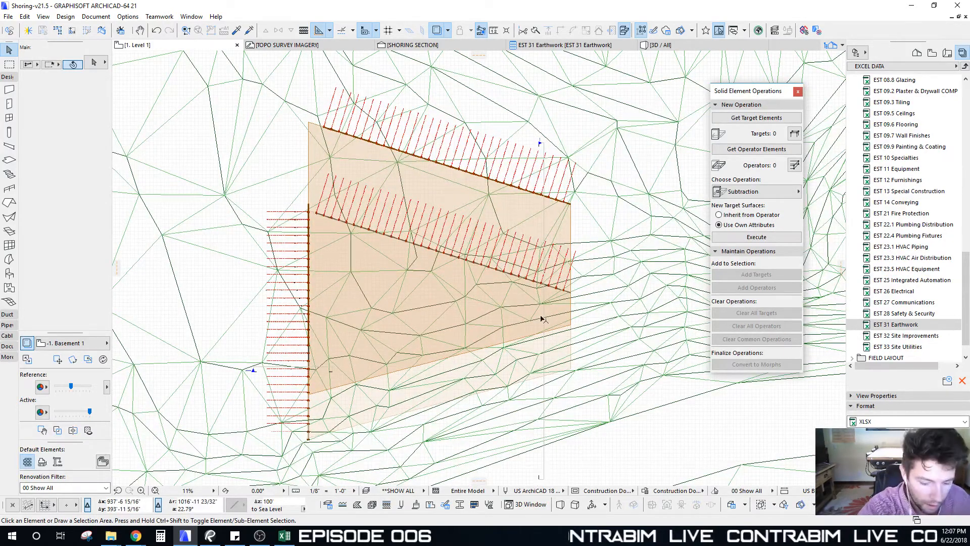
key(F3)
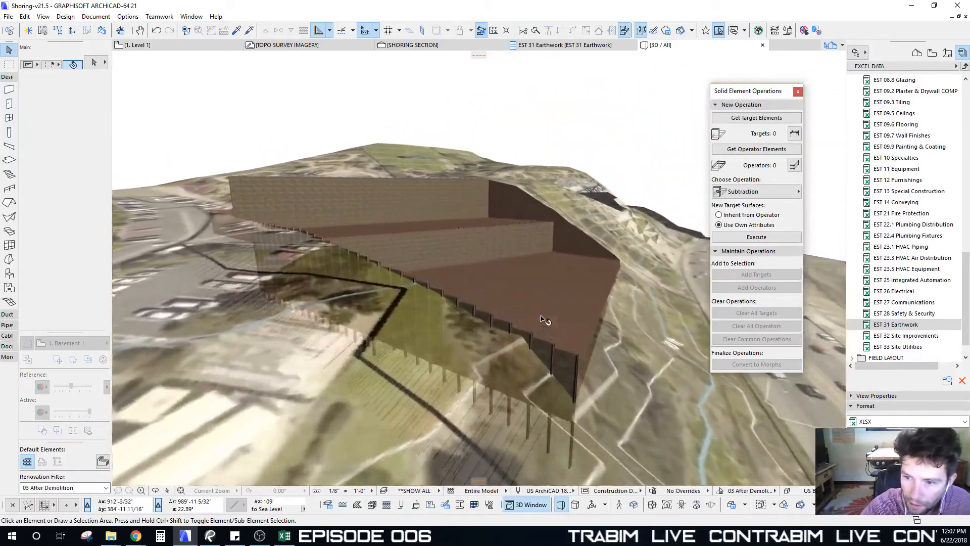
shift+middle_drag(541, 317, 567, 245)
scroll(567, 245, up, 4)
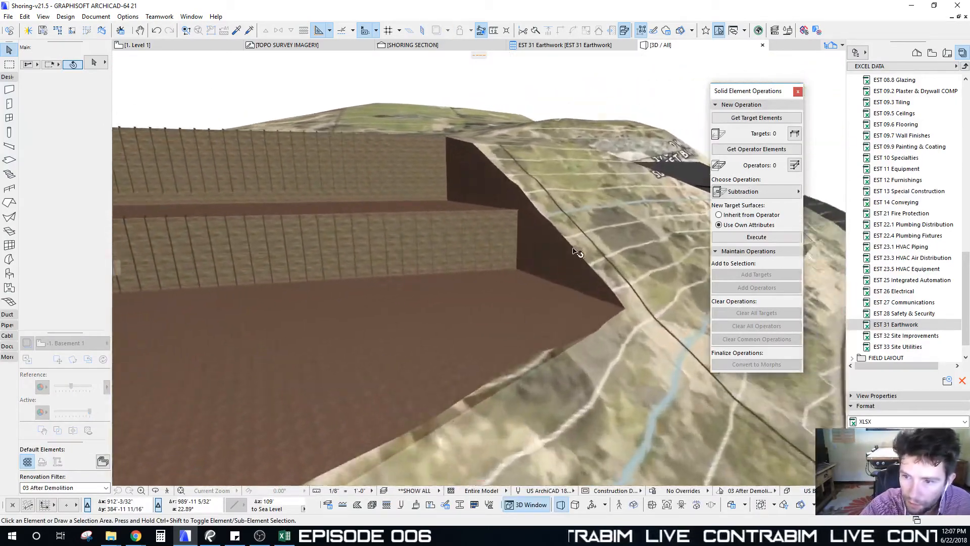
shift+middle_drag(452, 91, 202, 336)
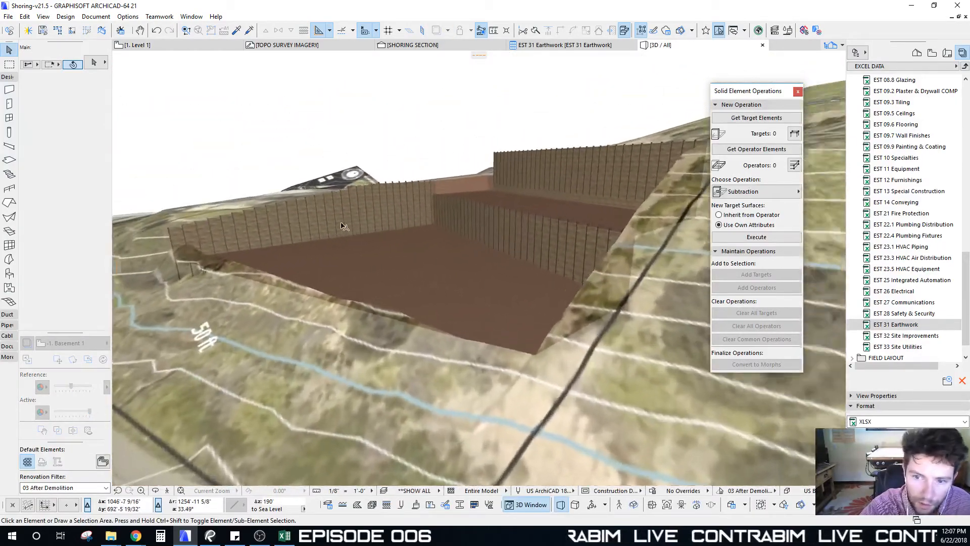
scroll(330, 216, up, 4)
scroll(330, 207, up, 3)
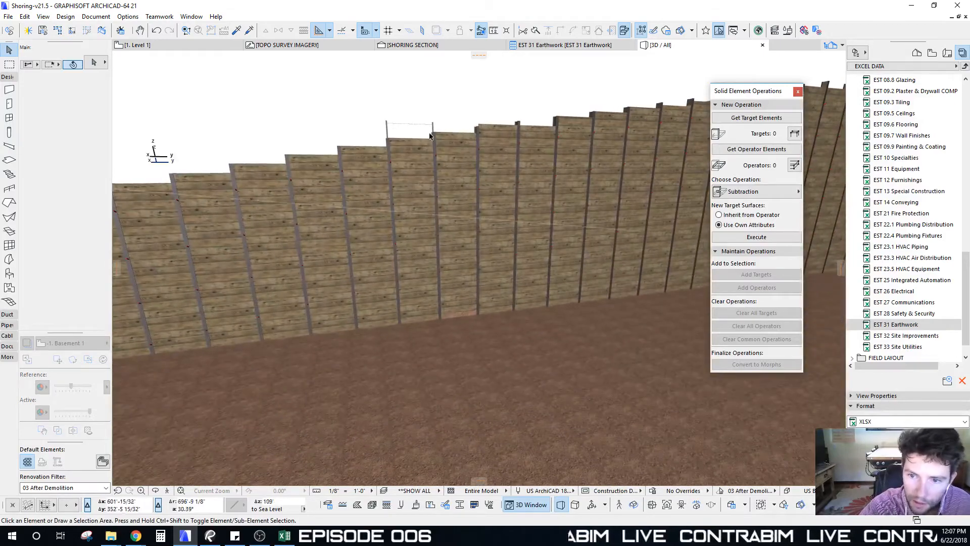
shift+middle_drag(430, 136, 589, 226)
shift+middle_drag(384, 252, 355, 190)
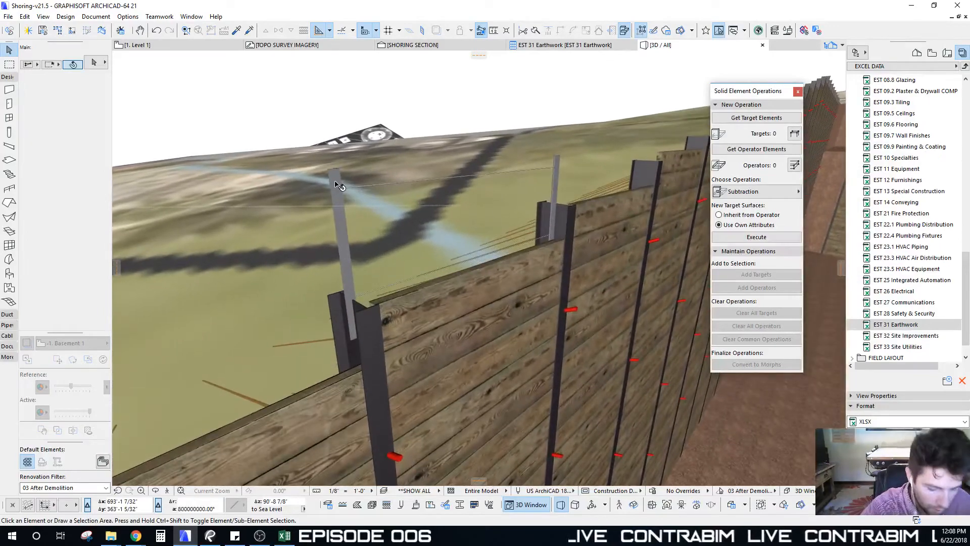
Draw a cable railing matching the existing one across four post tops along the wall
alt+click(338, 172)
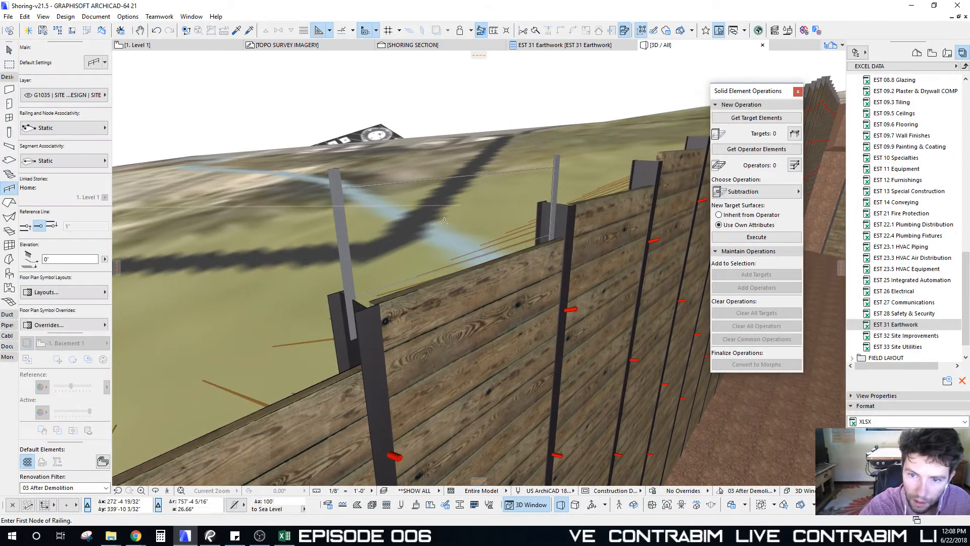
scroll(496, 225, down, 6)
shift+middle_drag(516, 228, 371, 282)
click(426, 277)
click(379, 276)
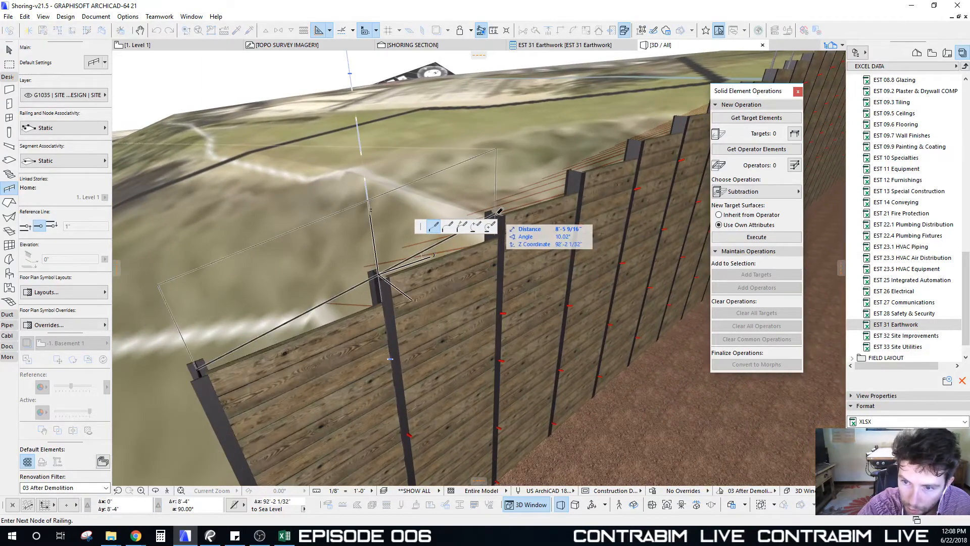
click(498, 212)
middle_drag(581, 168, 547, 174)
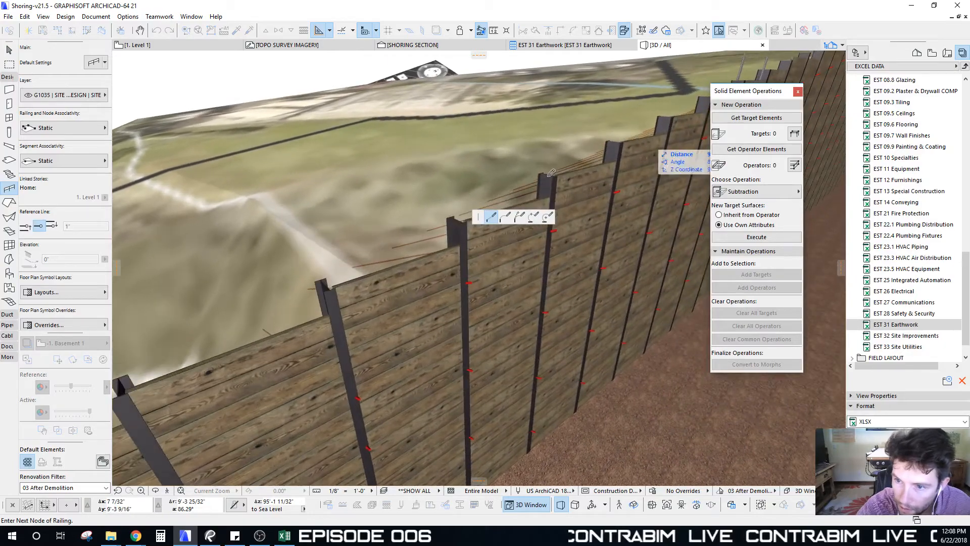
double_click(549, 175)
shift+middle_drag(614, 186, 481, 207)
Select the new railing, review its post settings in the Railing Selection Settings, and confirm with OK
shift+click(482, 208)
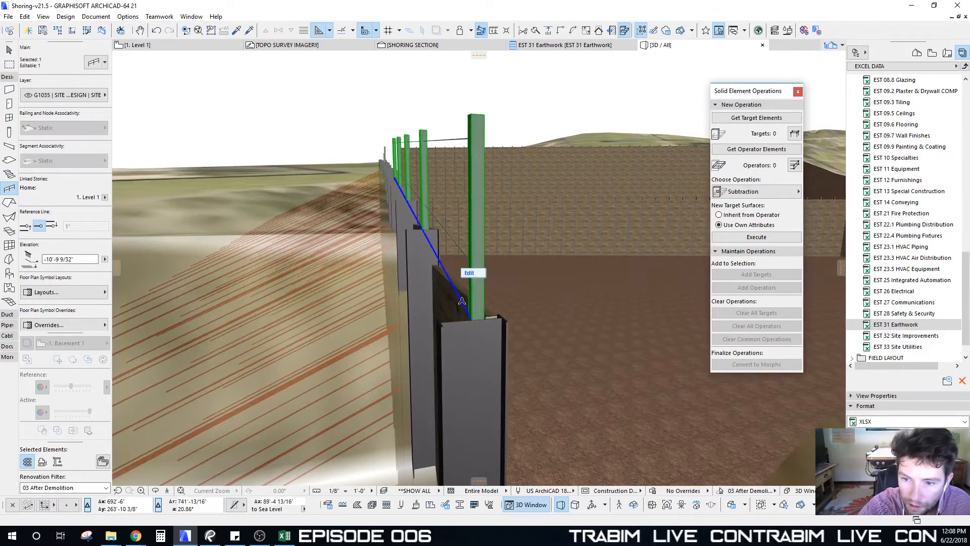
shift+middle_drag(473, 311, 506, 304)
click(587, 308)
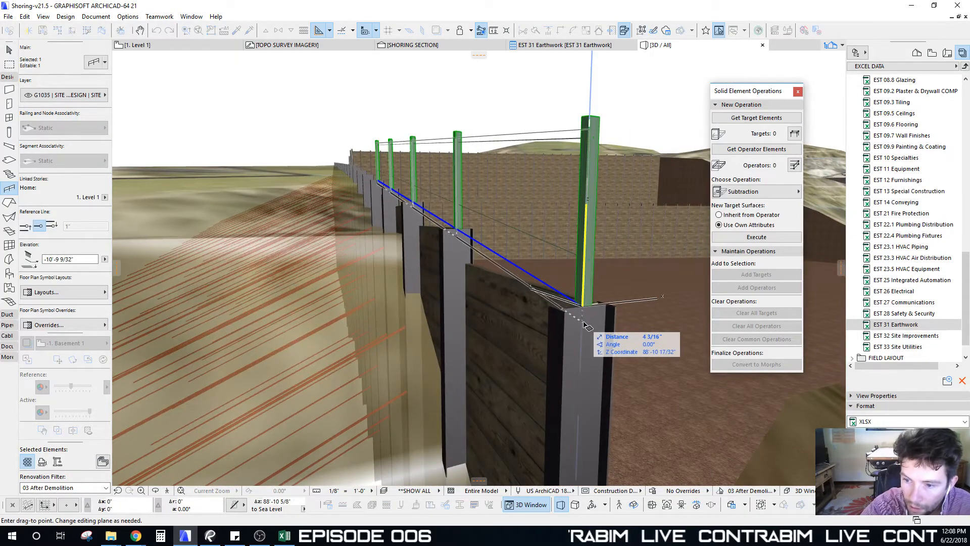
click(587, 326)
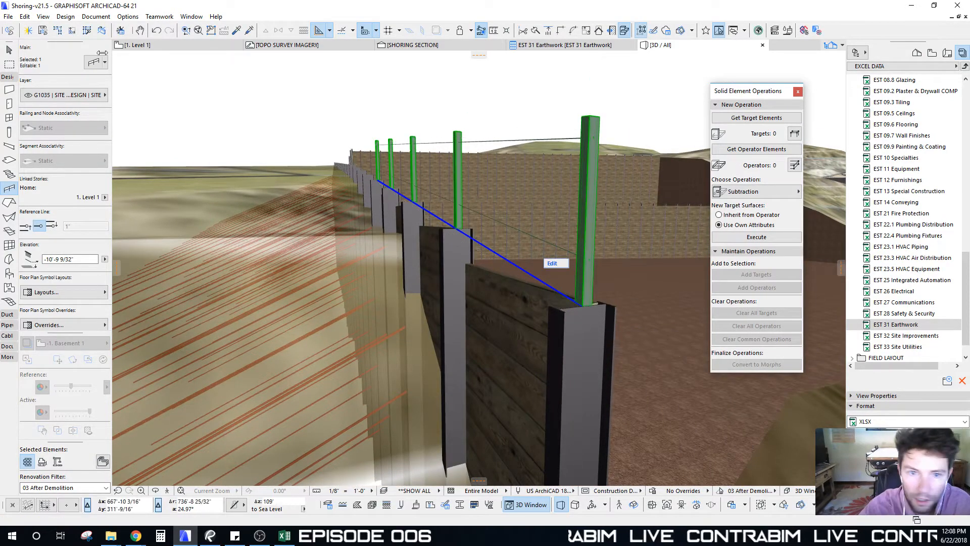
key(ctrl+t)
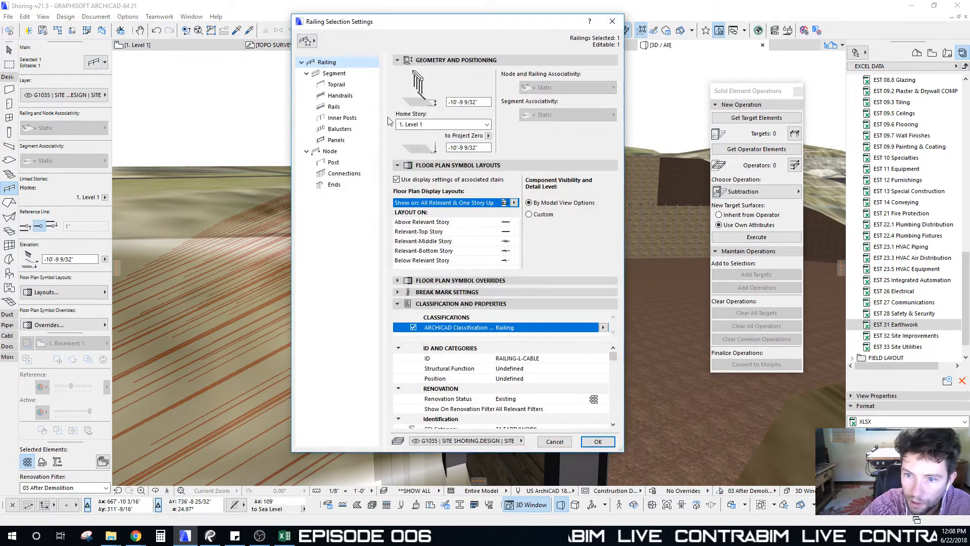
click(331, 164)
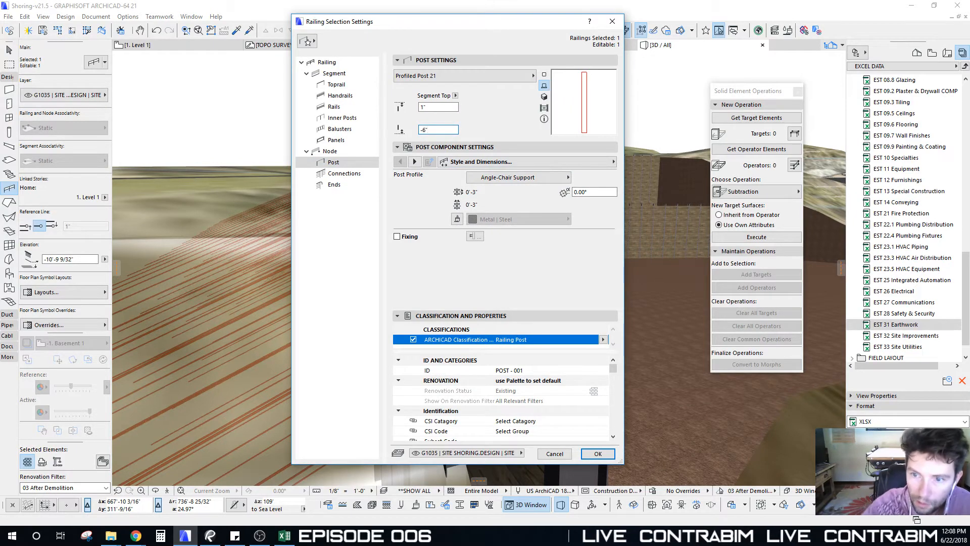
click(597, 454)
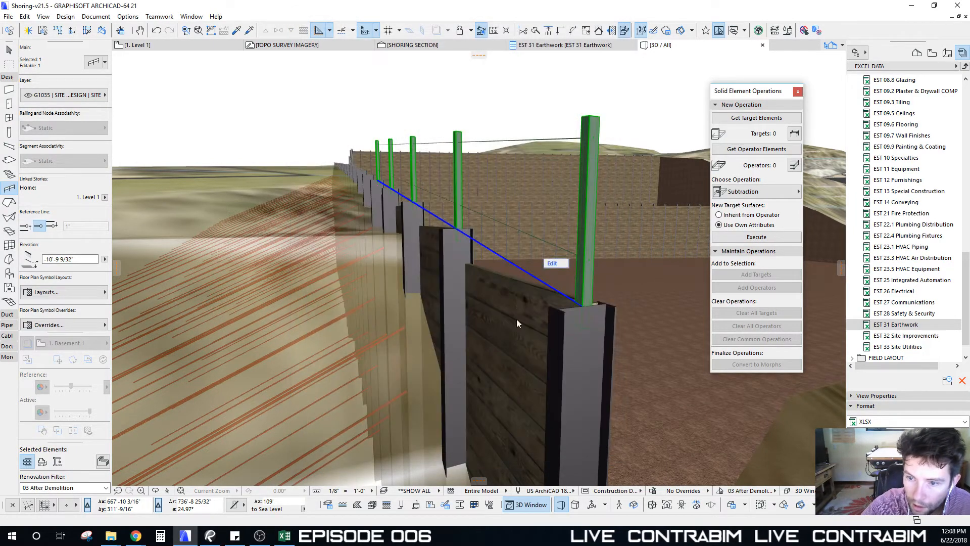
Orbit around the shoring wall, testing railing start points at a post base and post top
shift+middle_drag(598, 317, 264, 363)
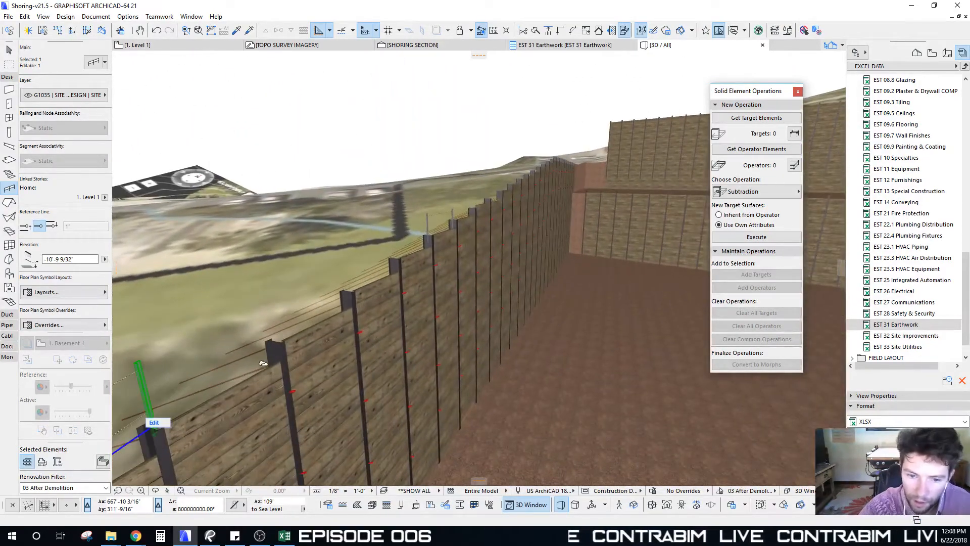
key(Escape)
shift+middle_drag(183, 430, 310, 366)
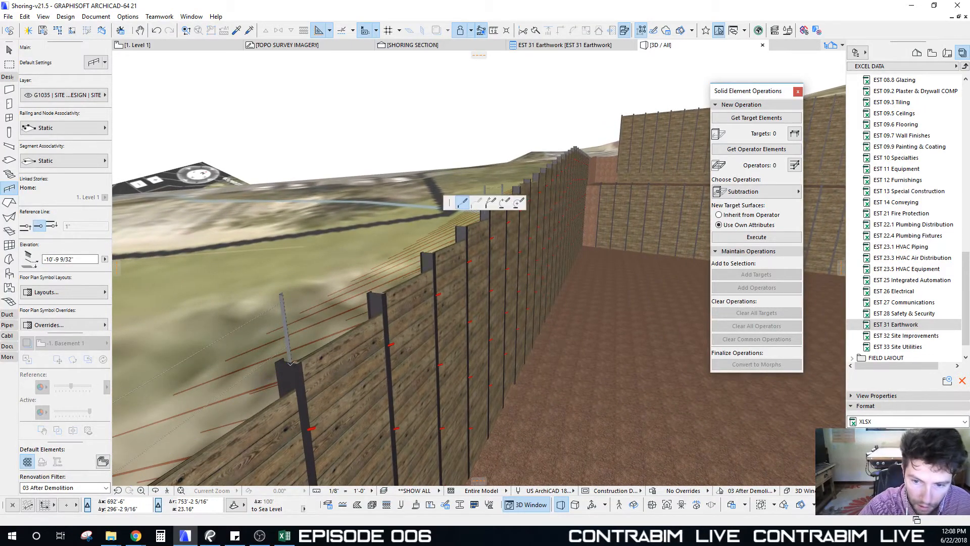
key(Escape)
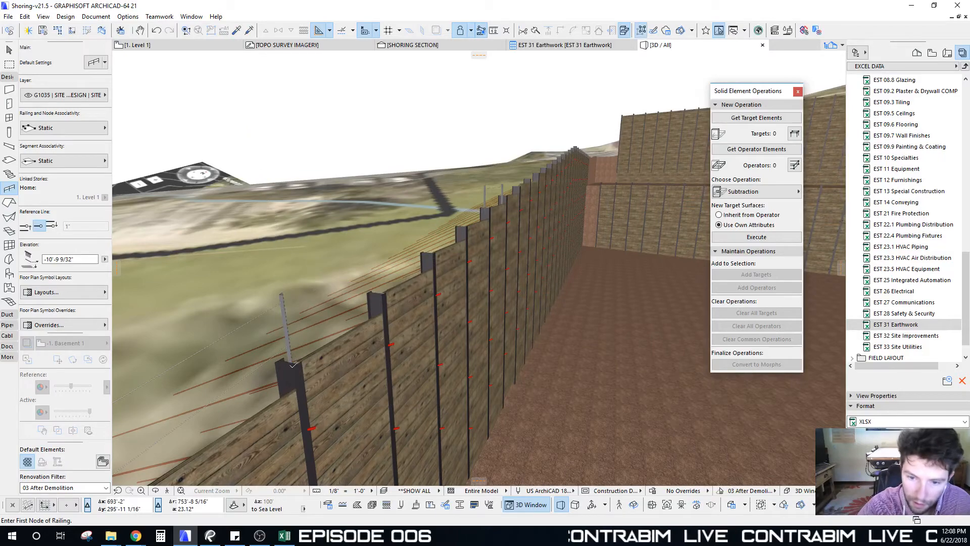
scroll(293, 364, up, 6)
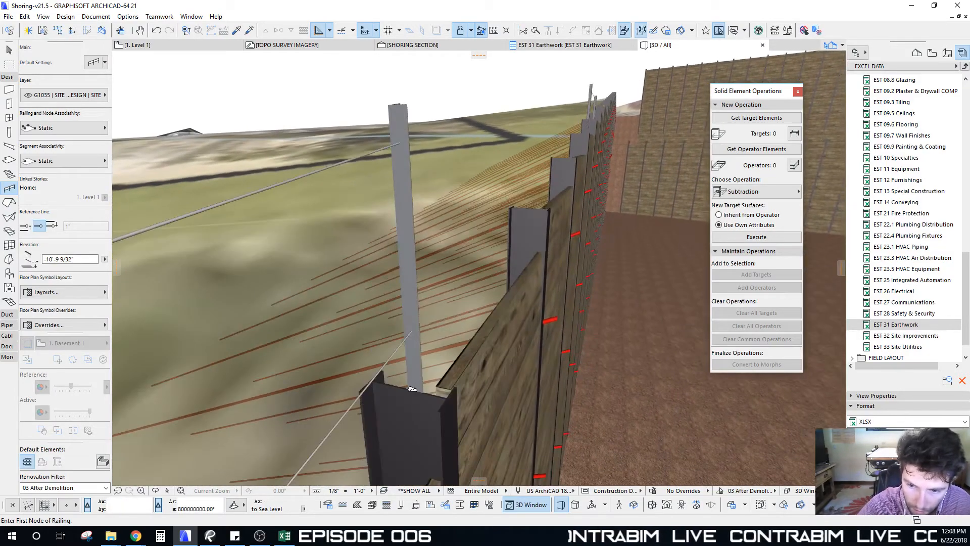
click(410, 388)
scroll(461, 325, down, 5)
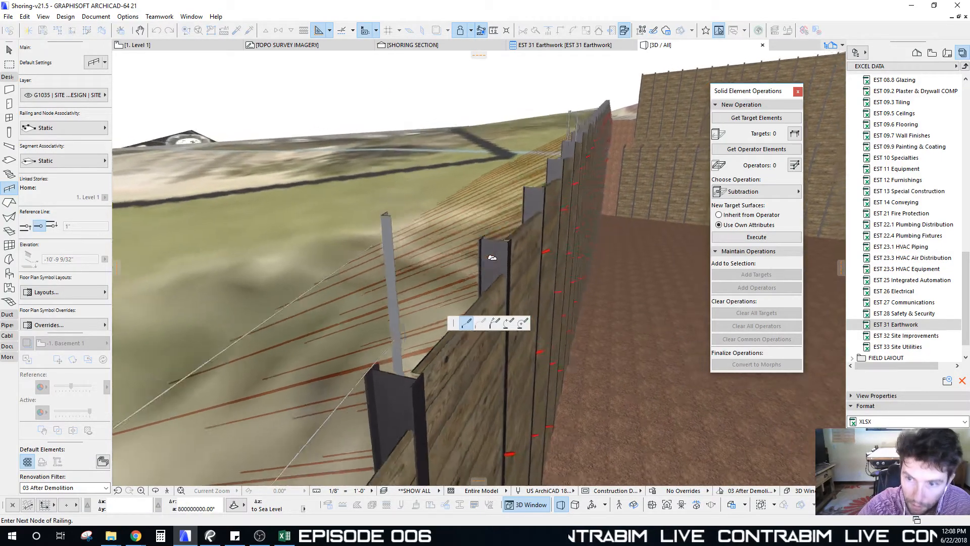
scroll(447, 209, down, 2)
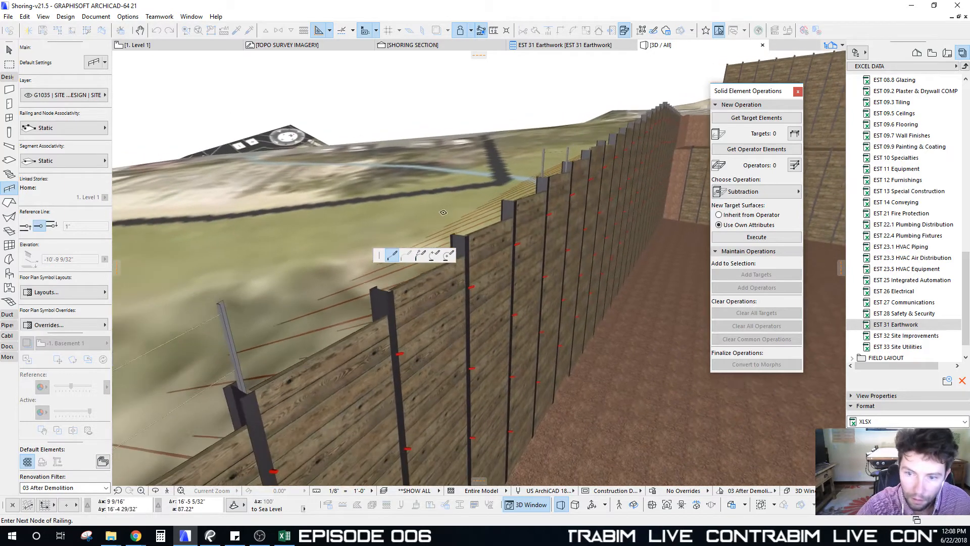
key(Escape)
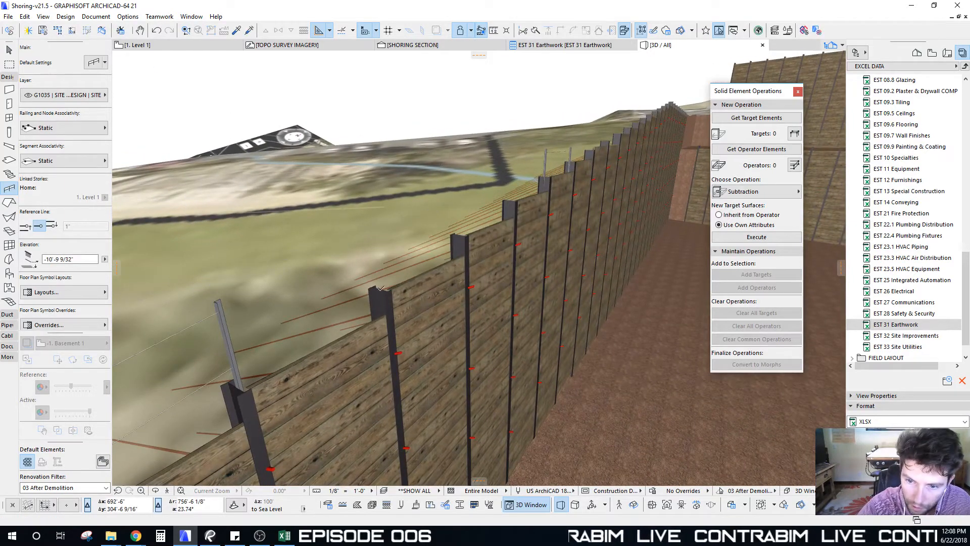
click(381, 288)
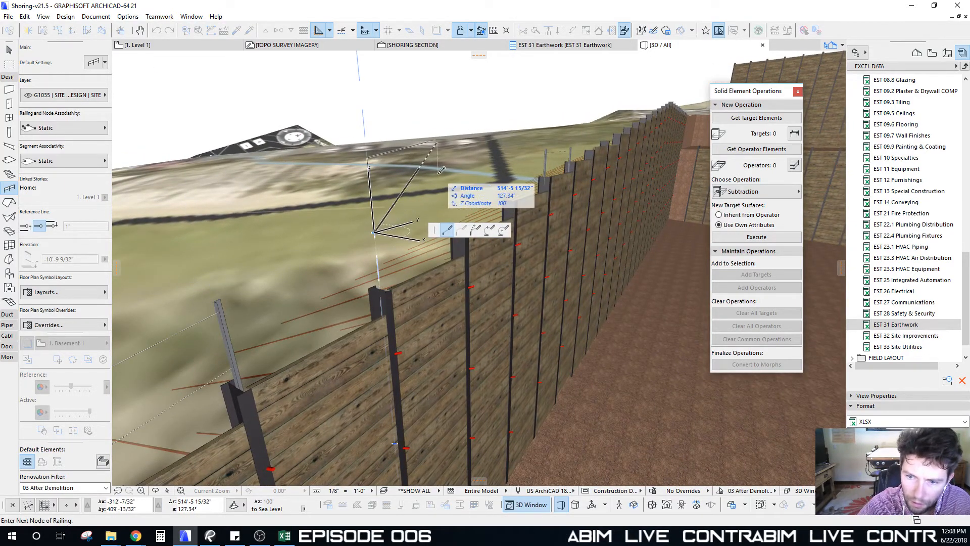
key(Escape)
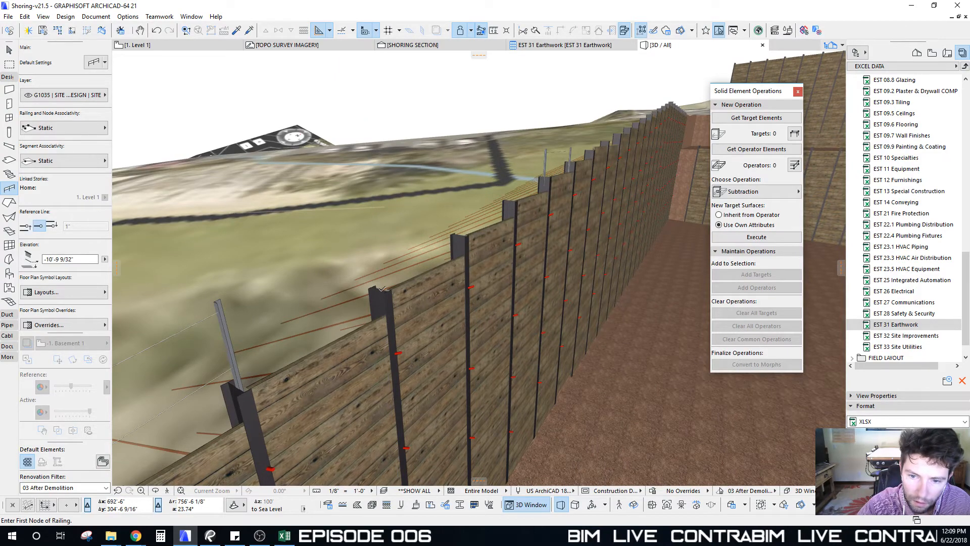
Retry railing start points at post tops and check the Railing tool's segment associativity options
shift+middle_drag(382, 289, 403, 306)
click(398, 256)
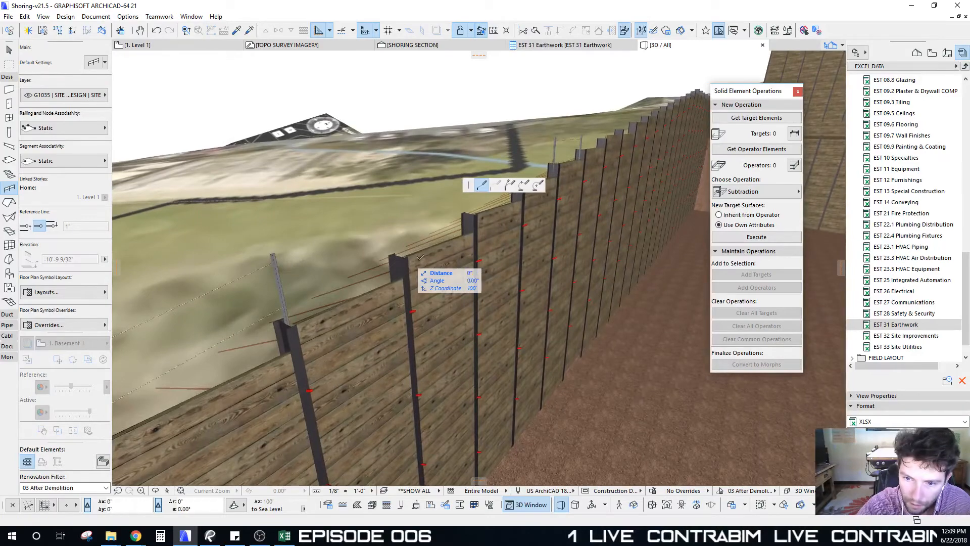
shift+middle_drag(510, 207, 520, 202)
scroll(521, 202, up, 2)
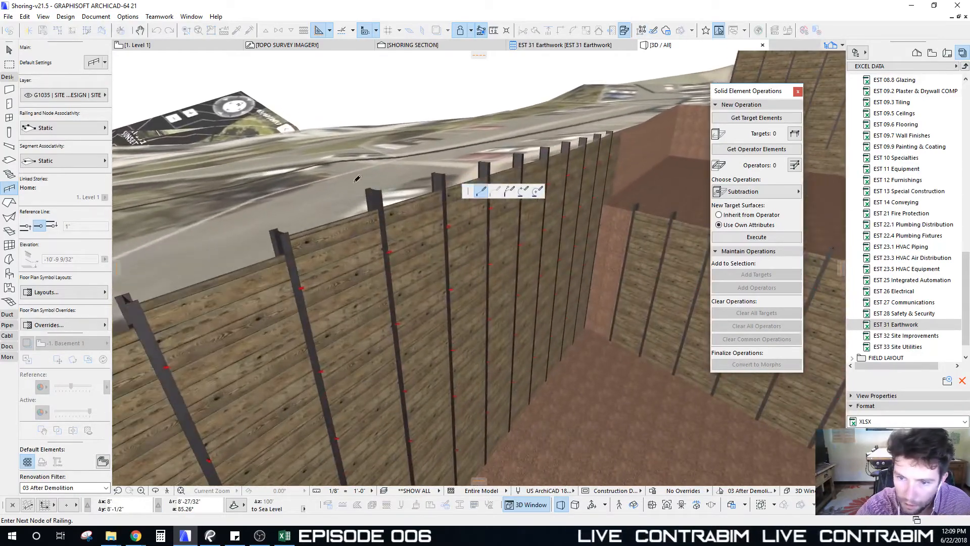
scroll(444, 213, up, 2)
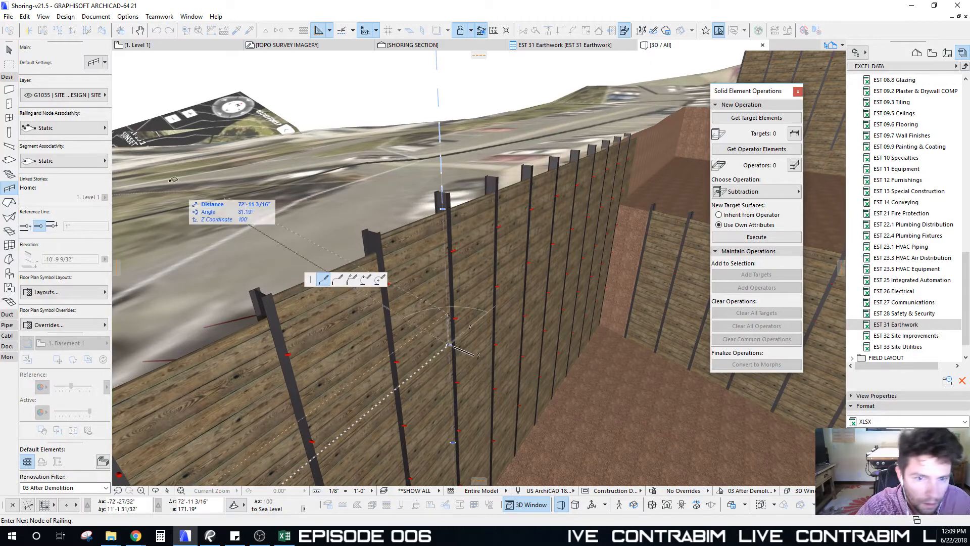
key(Escape)
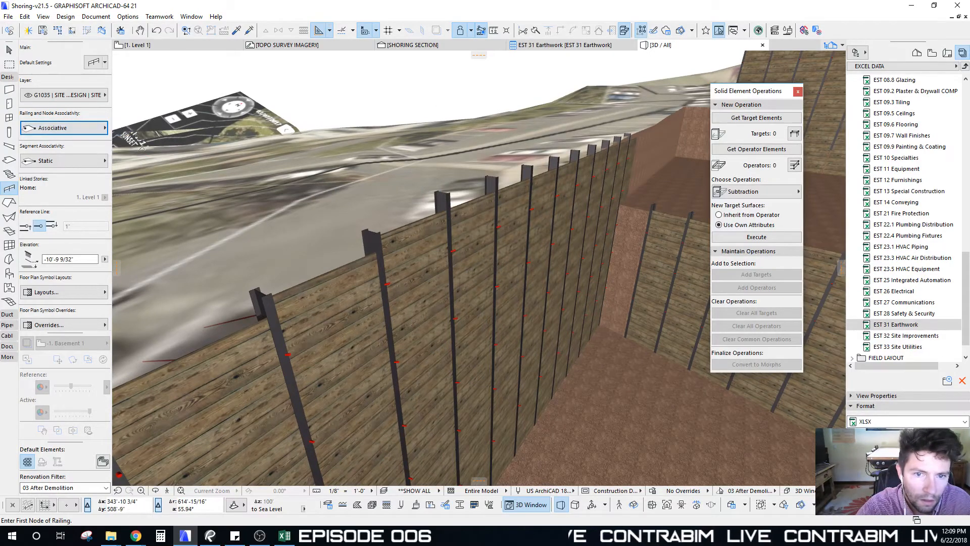
scroll(505, 242, down, 6)
scroll(438, 269, up, 3)
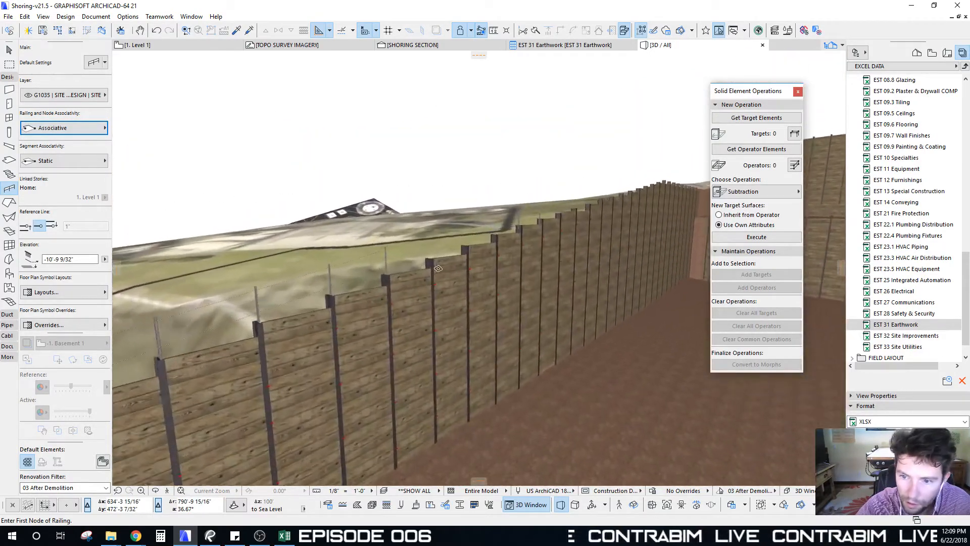
scroll(341, 317, up, 2)
click(342, 291)
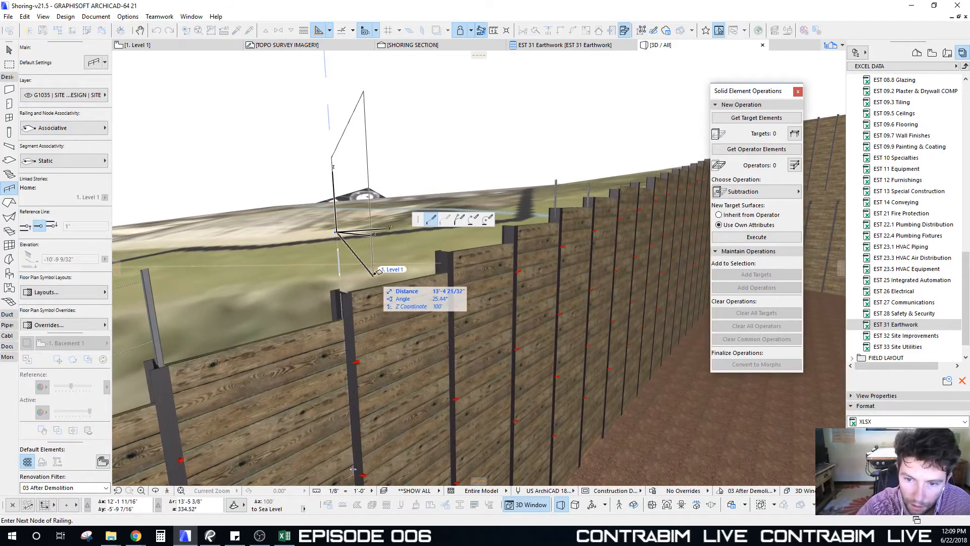
shift+middle_drag(368, 277, 371, 281)
key(Escape)
click(79, 163)
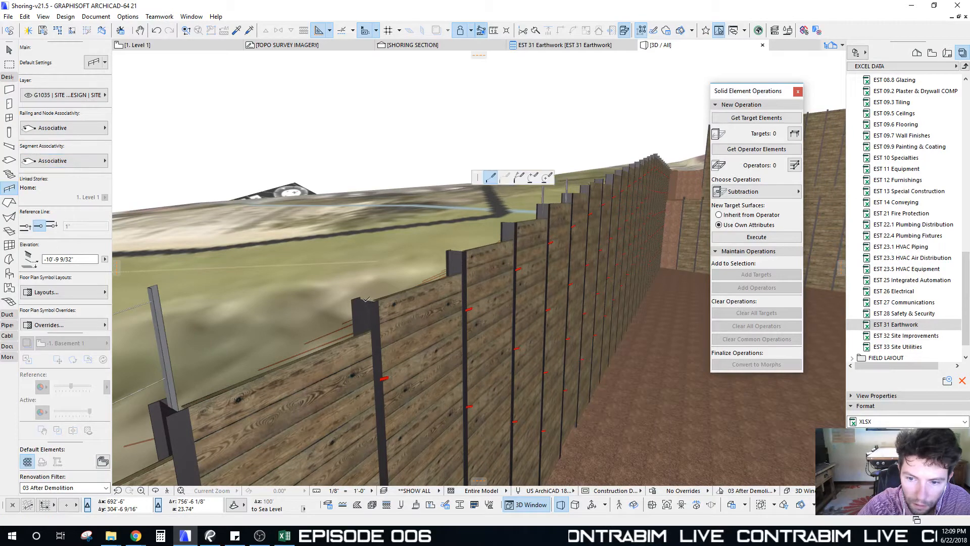
key(Escape)
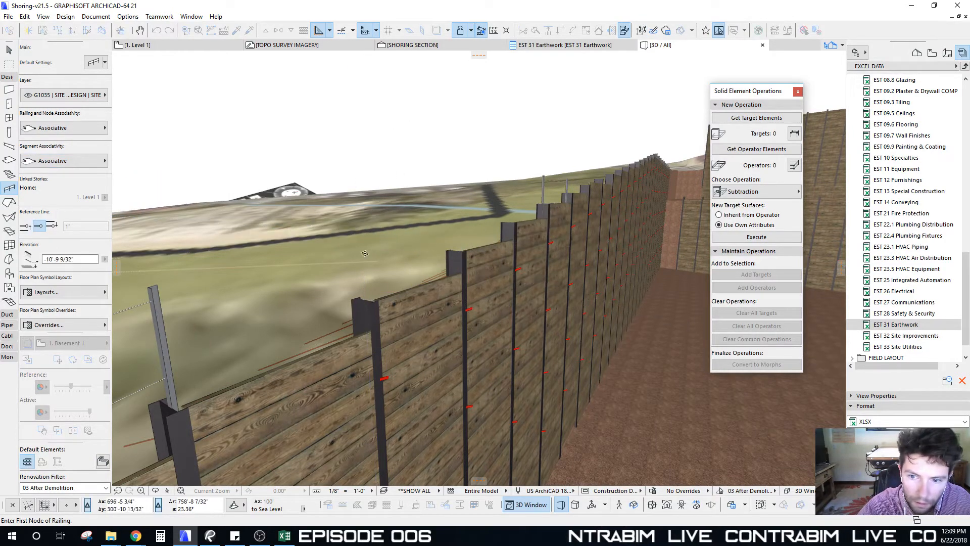
Draw a two-post railing between post tops and move it down onto the shoring wall top
click(367, 299)
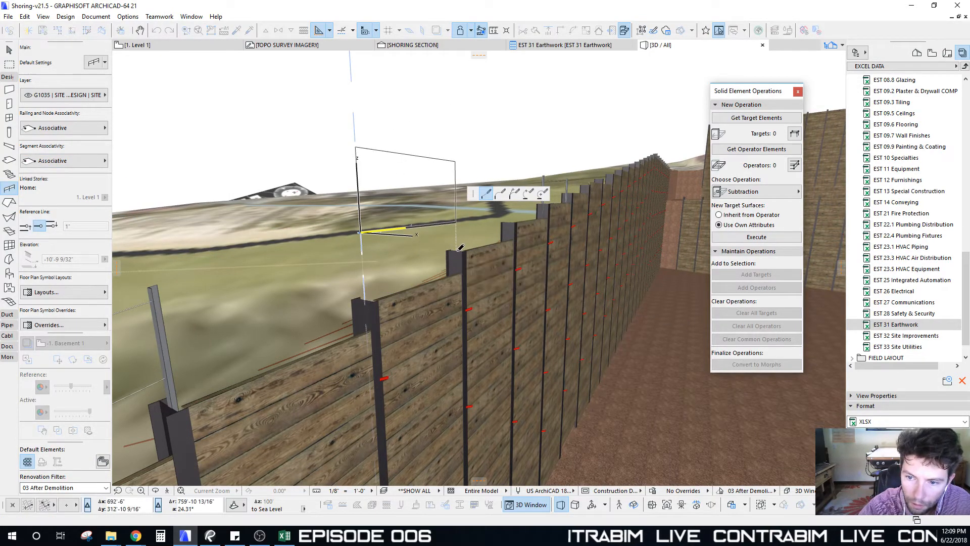
double_click(457, 248)
shift+click(362, 245)
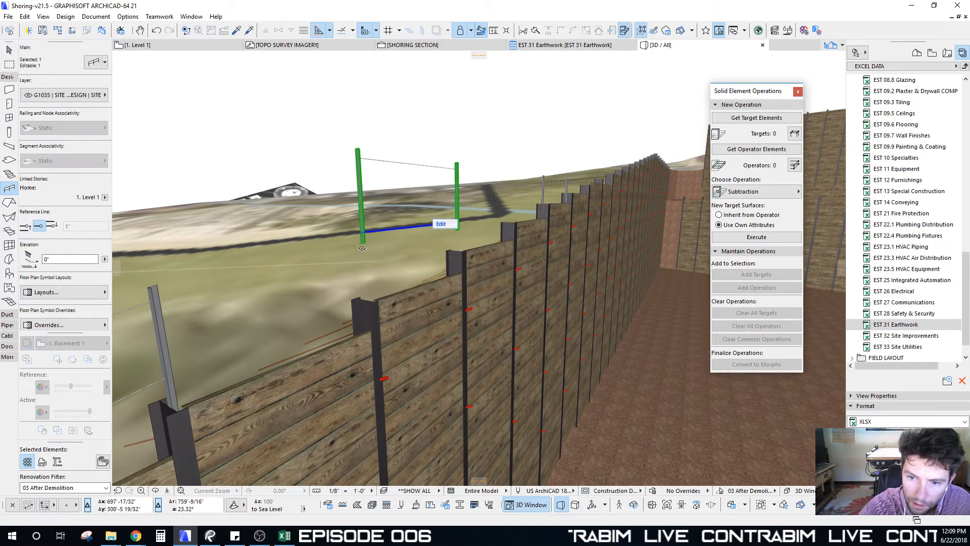
click(364, 237)
click(367, 299)
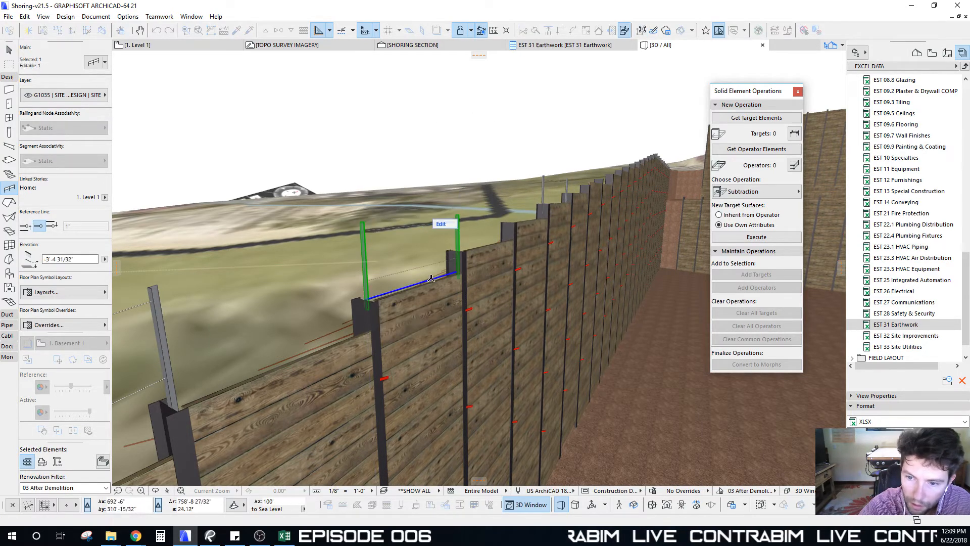
Stretch the railing's end node along the wall top, then deselect the railing
click(460, 270)
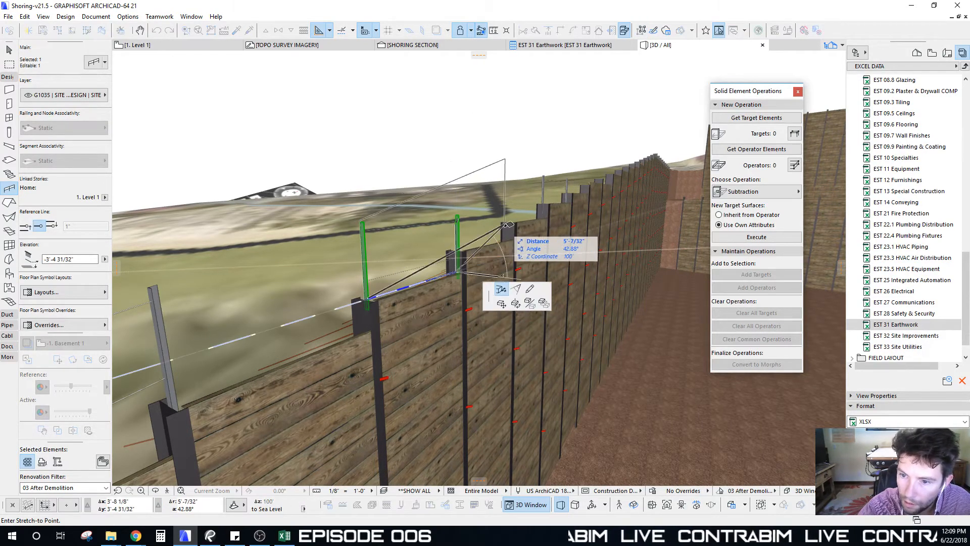
middle_drag(561, 189, 335, 272)
scroll(522, 223, up, 4)
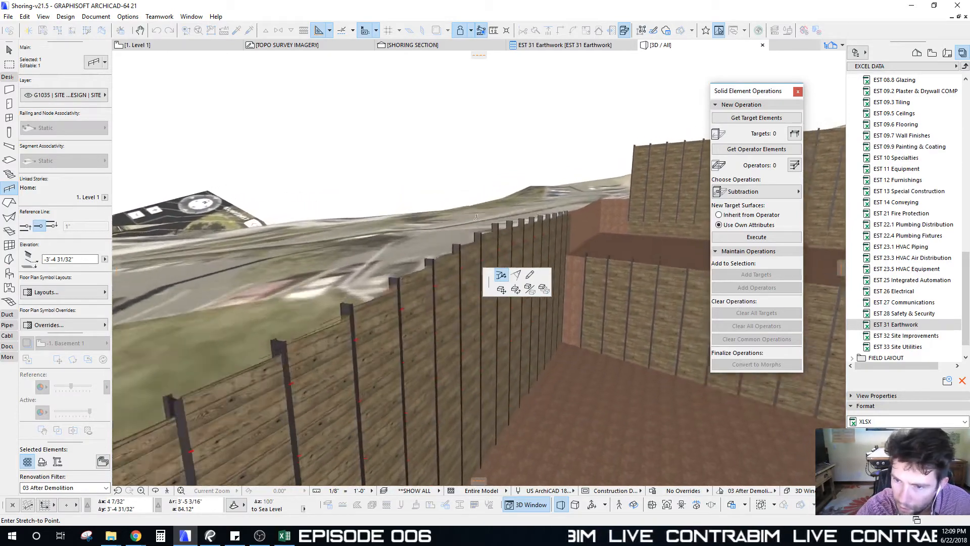
scroll(334, 272, up, 3)
click(385, 230)
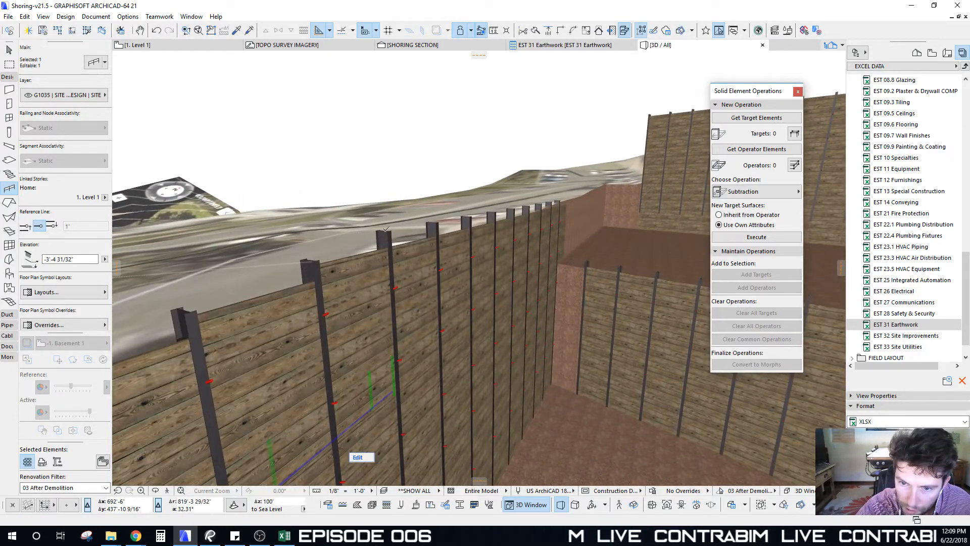
click(395, 389)
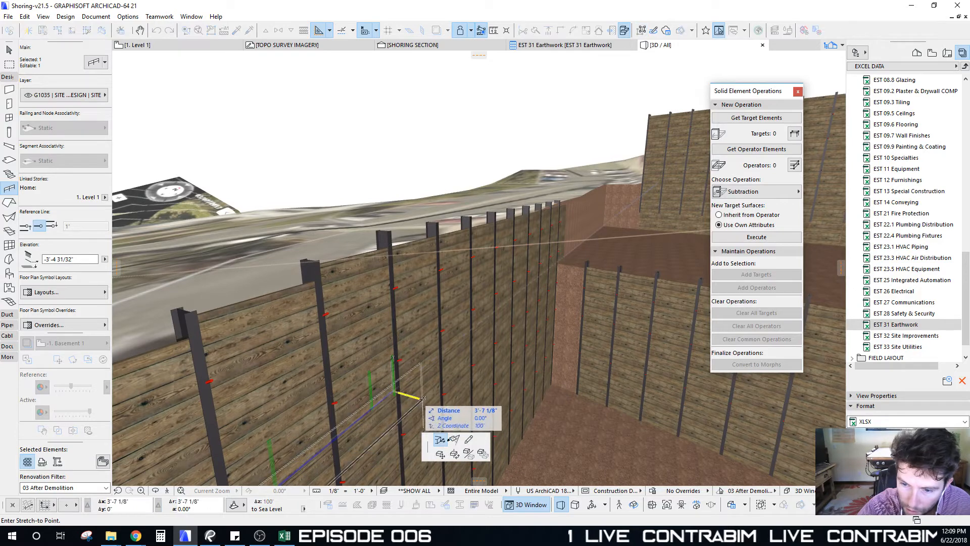
click(385, 230)
mouse_move(398, 399)
shift+middle_down()
mouse_move(454, 379)
mouse_move(398, 396)
shift+middle_up()
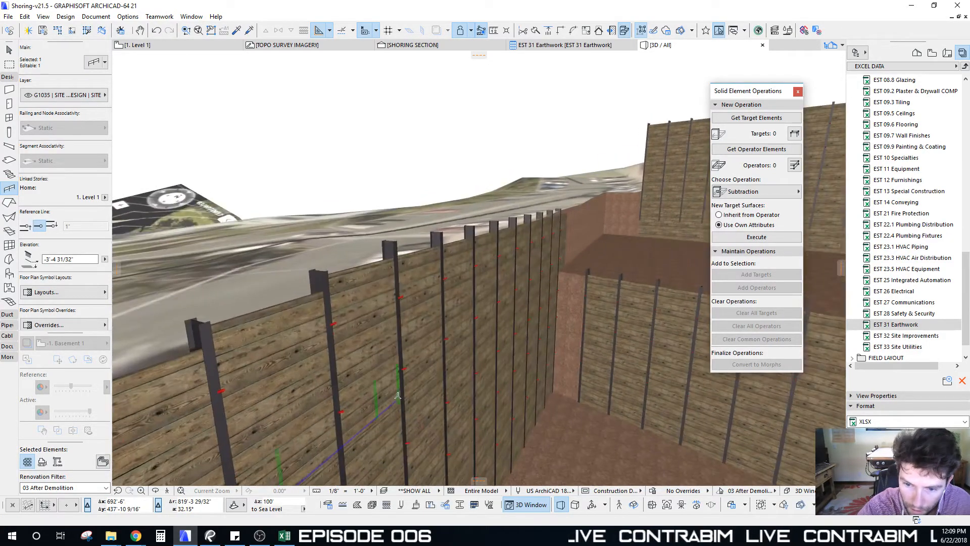
click(398, 399)
click(474, 342)
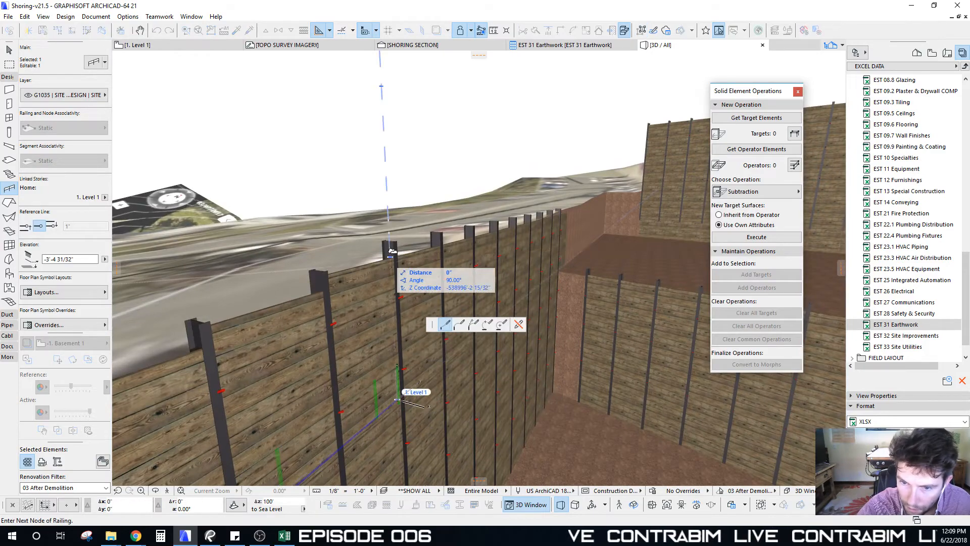
key(Escape)
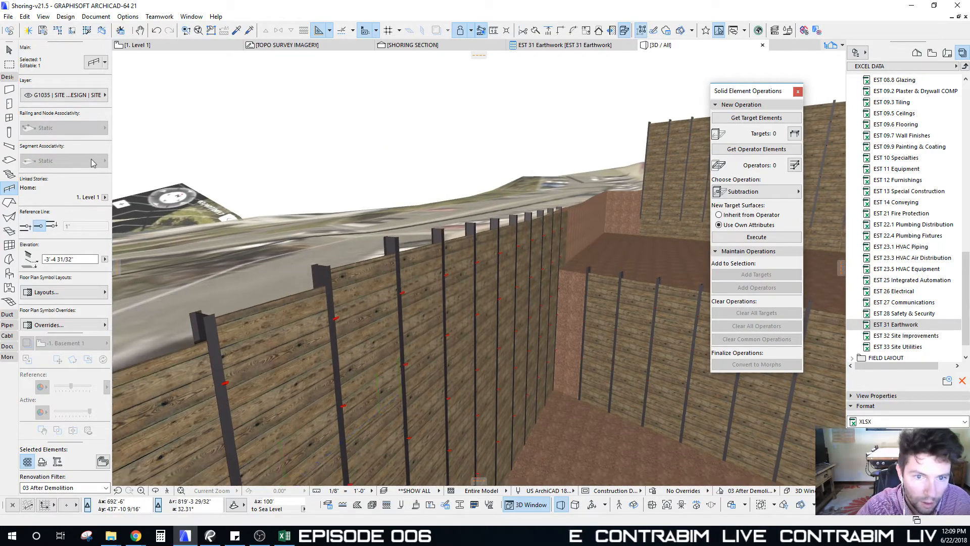
shift+middle_drag(299, 248, 341, 236)
key(Escape)
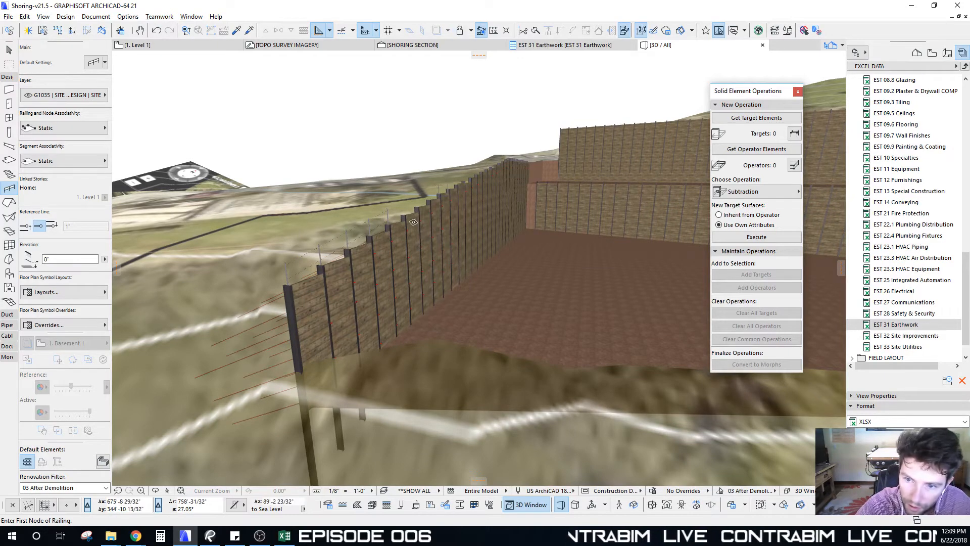
Draw a cable railing across several post tops along the shoring wall
scroll(413, 222, up, 4)
shift+middle_drag(303, 225, 312, 194)
click(251, 220)
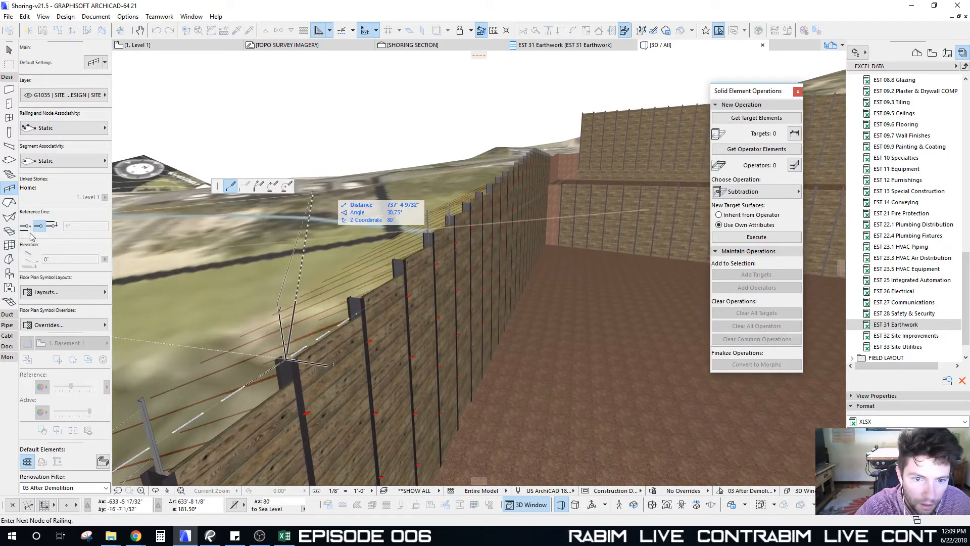
shift+middle_drag(136, 250, 213, 237)
scroll(419, 217, up, 8)
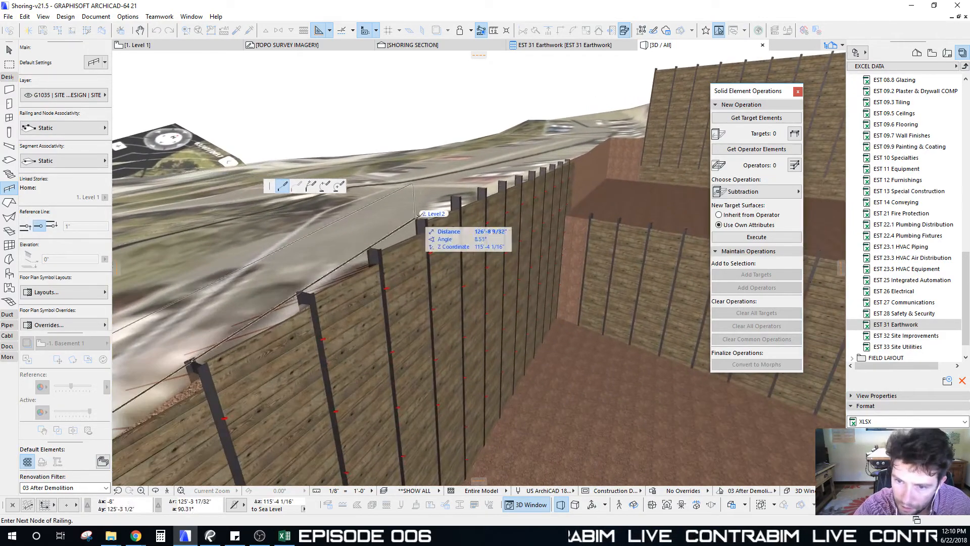
click(421, 219)
click(457, 196)
shift+middle_drag(457, 196, 475, 183)
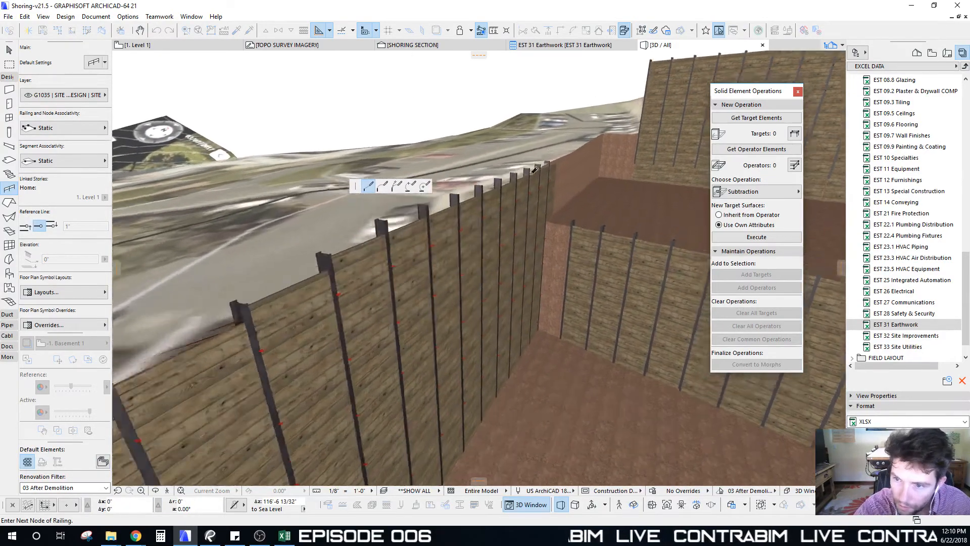
scroll(475, 183, up, 6)
click(461, 197)
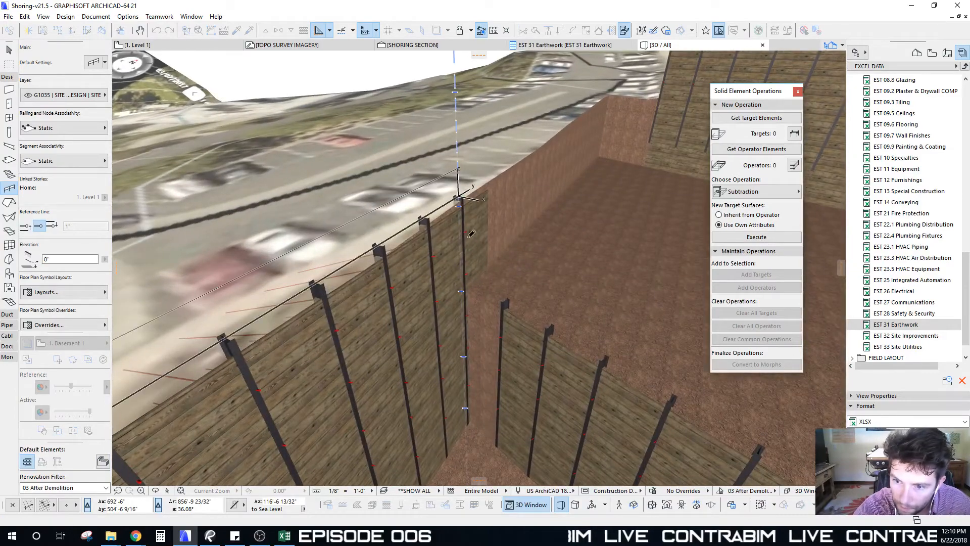
Add railings from the next post tops through to the wall's end corner
click(506, 300)
shift+middle_drag(524, 319, 601, 298)
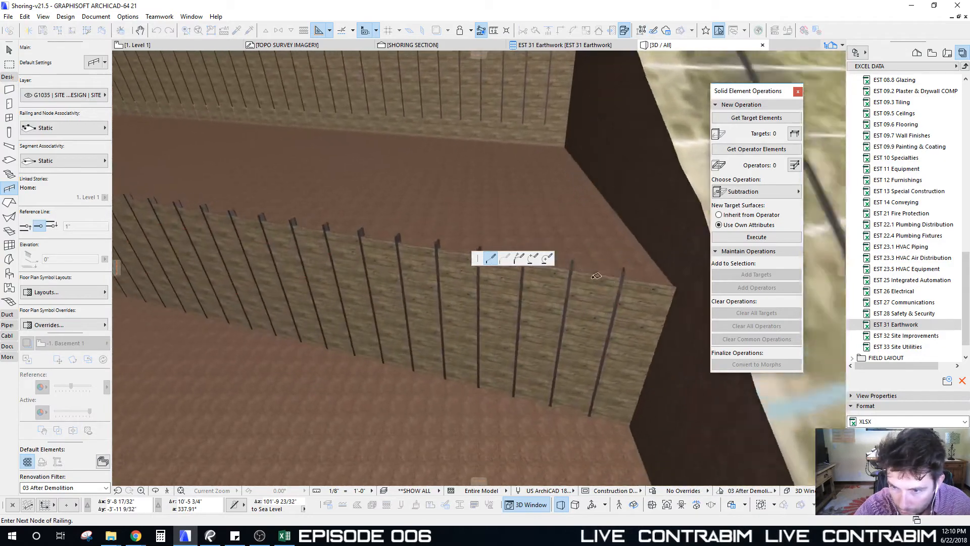
scroll(617, 293, up, 2)
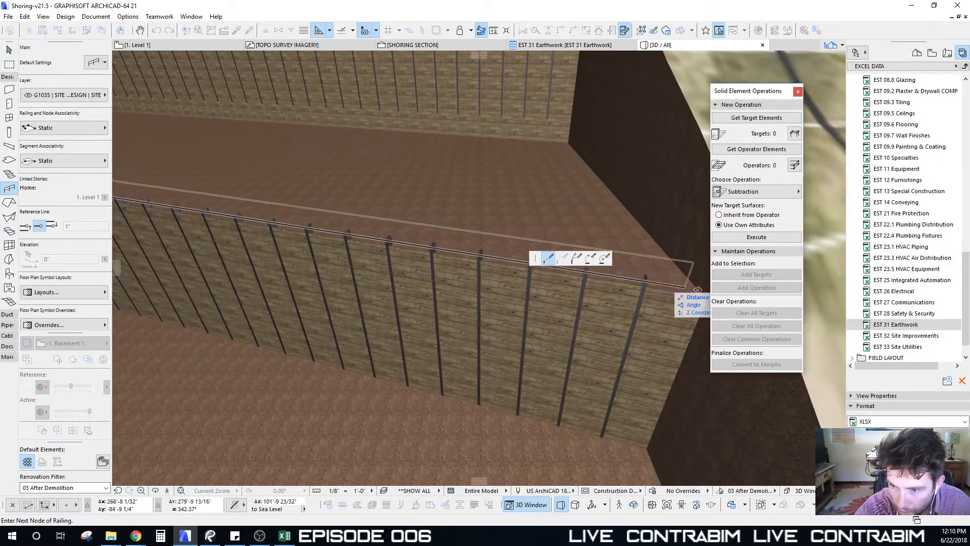
middle_drag(689, 283, 622, 284)
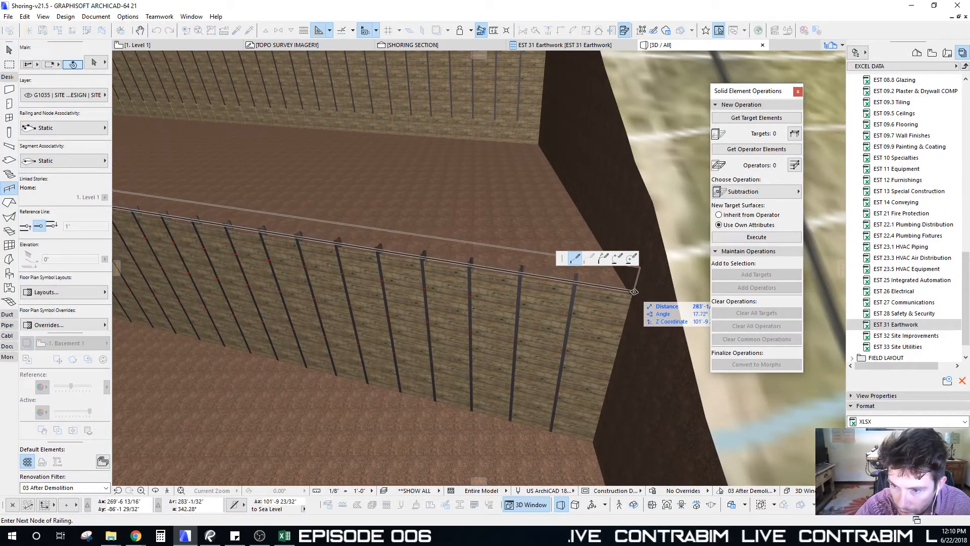
double_click(577, 276)
click(577, 275)
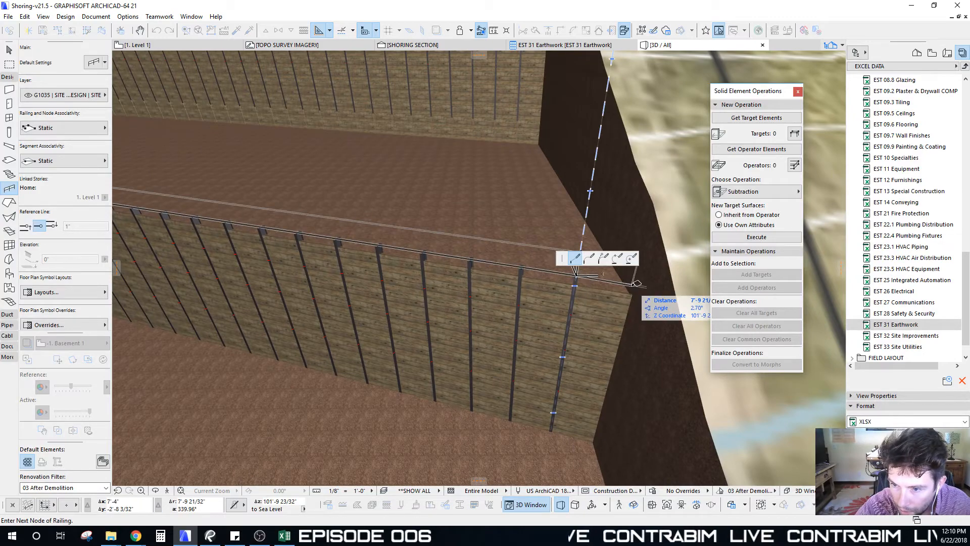
double_click(636, 285)
Orbit down to near-horizontal and select the new railing on the lower wall top
shift+middle_drag(617, 296, 618, 296)
scroll(618, 296, up, 5)
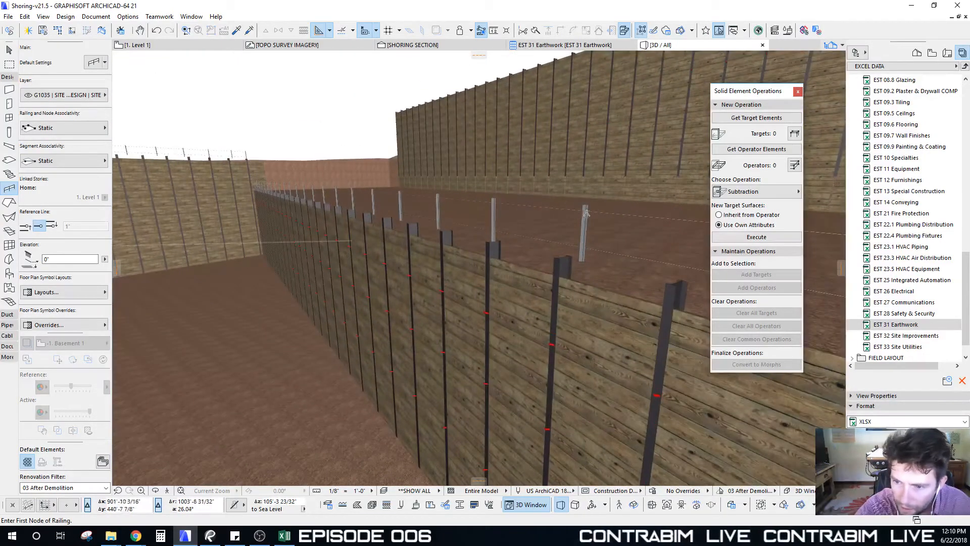
shift+click(587, 220)
click(592, 223)
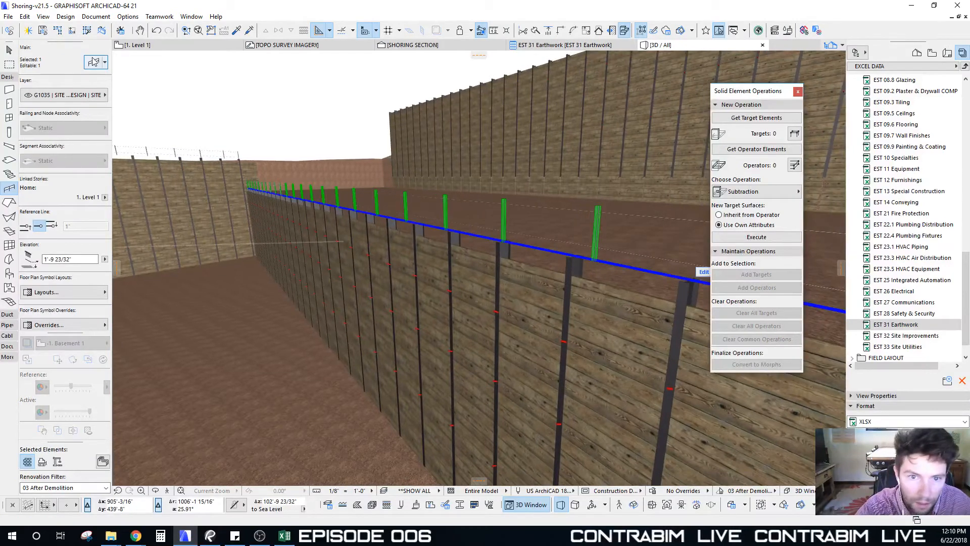
double_click(328, 236)
click(332, 74)
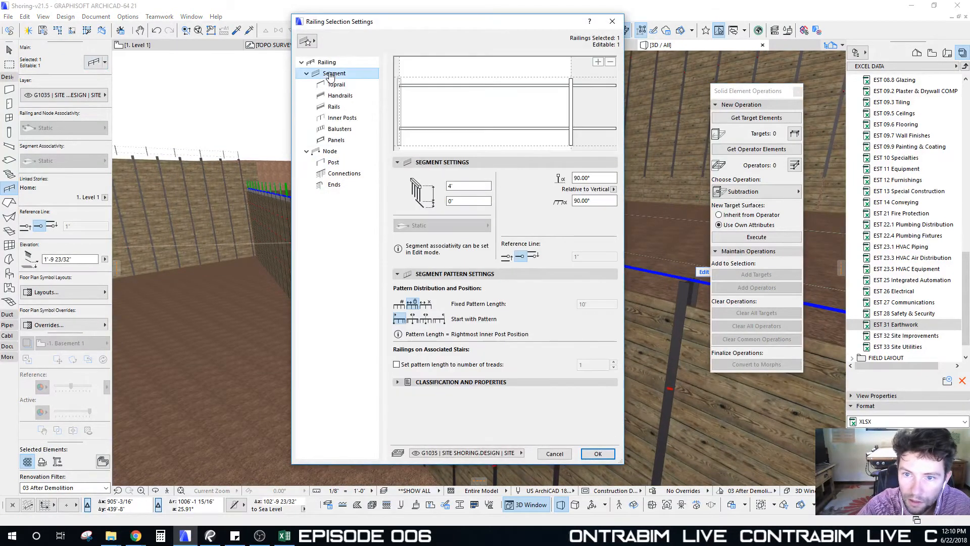
click(327, 84)
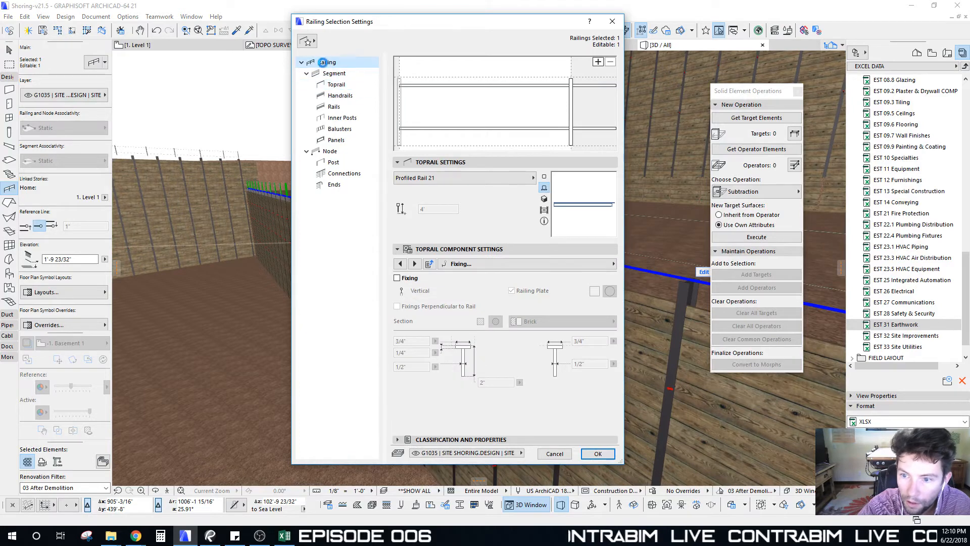
click(349, 97)
click(333, 74)
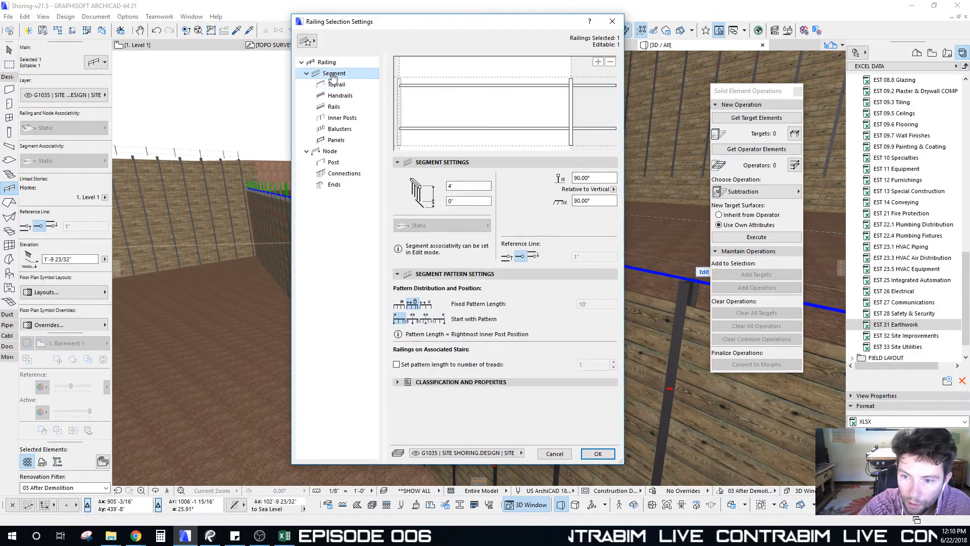
click(333, 162)
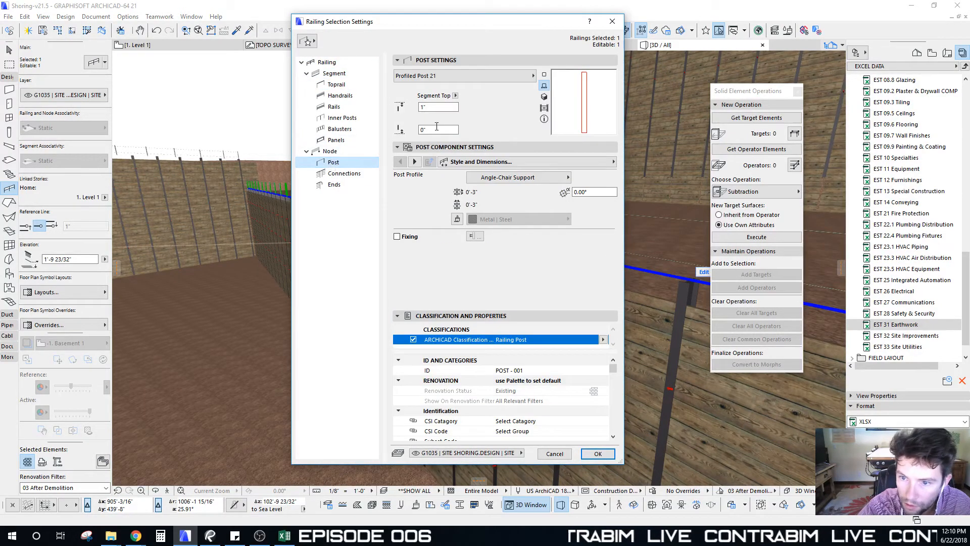
click(414, 162)
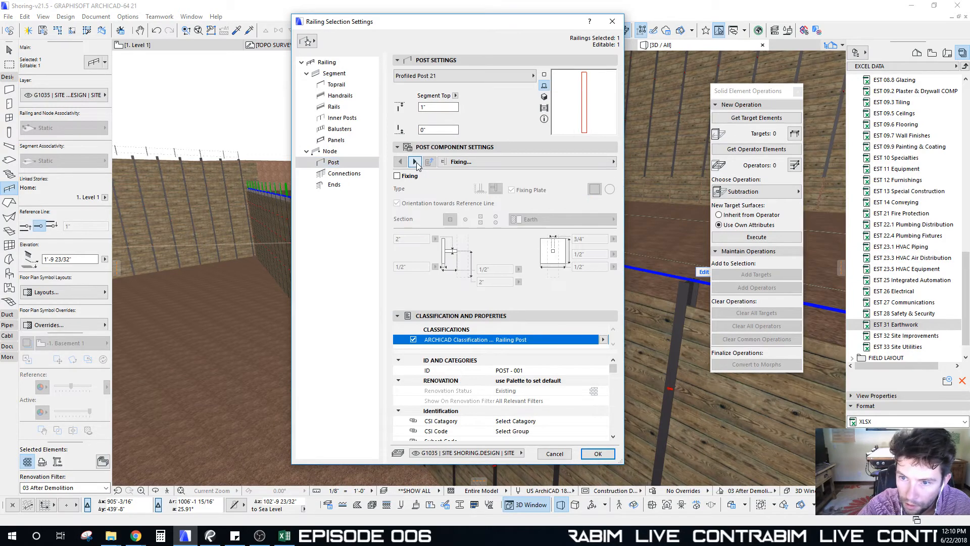
click(414, 162)
click(400, 163)
click(401, 162)
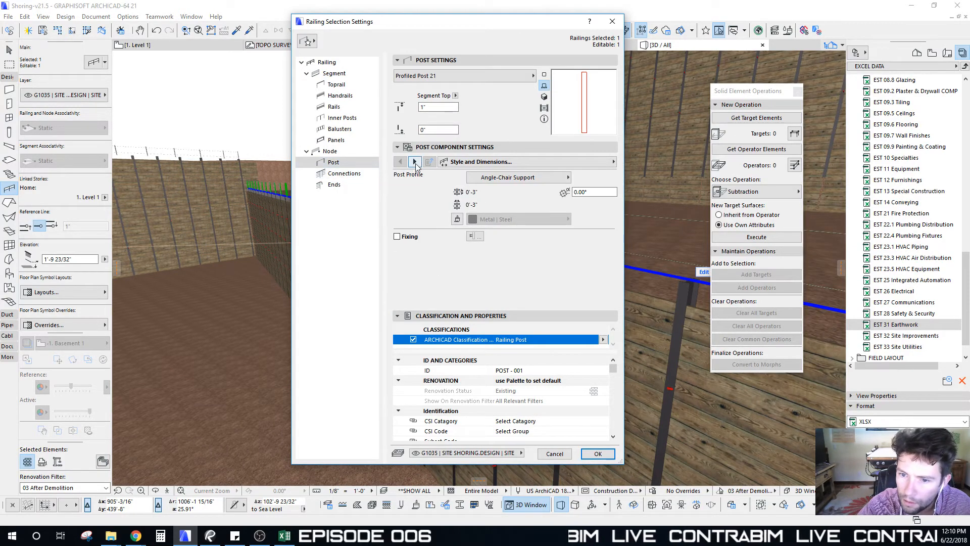
click(334, 117)
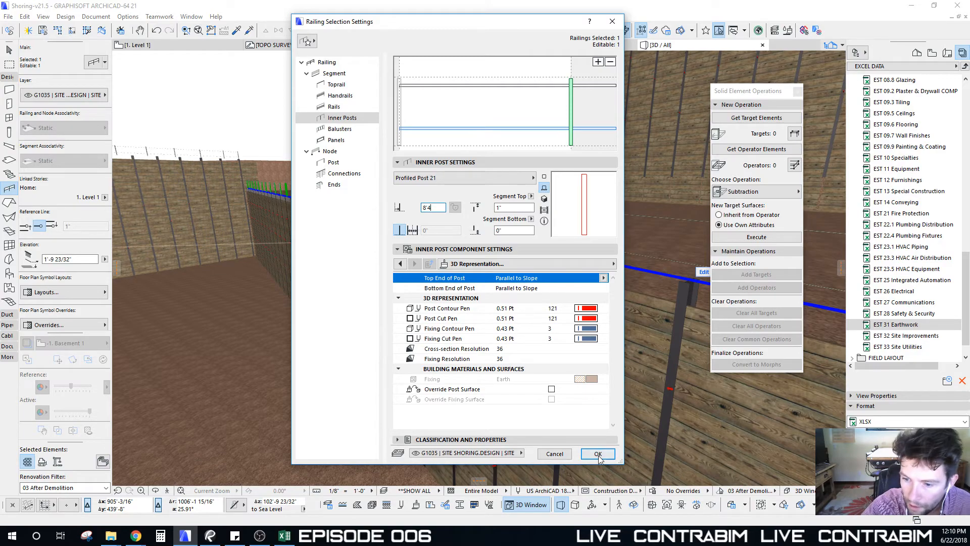
click(598, 454)
scroll(503, 312, up, 10)
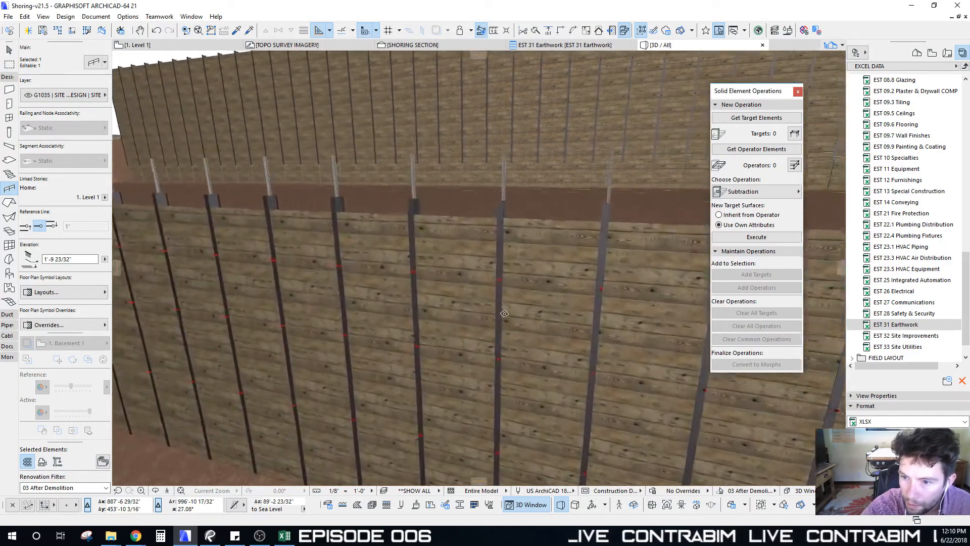
scroll(503, 312, down, 15)
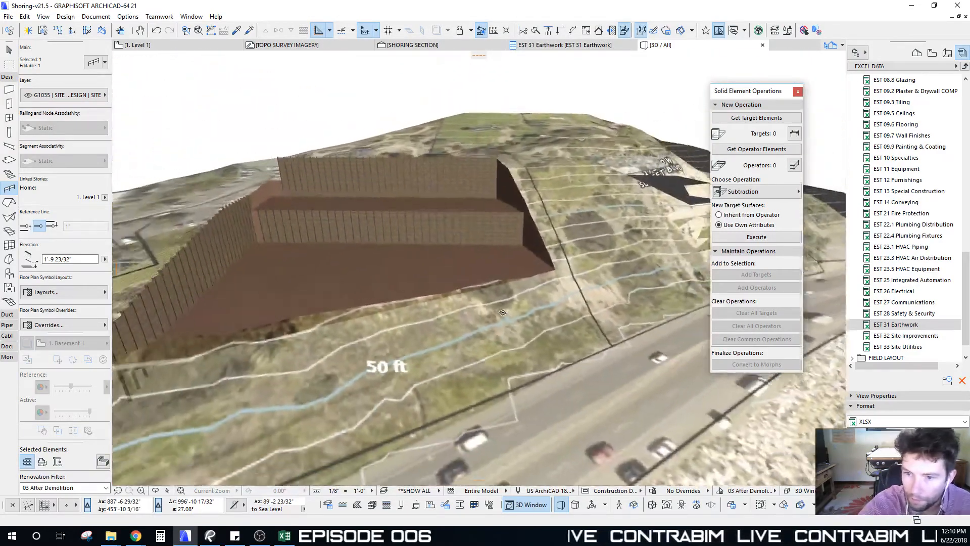
scroll(503, 313, up, 3)
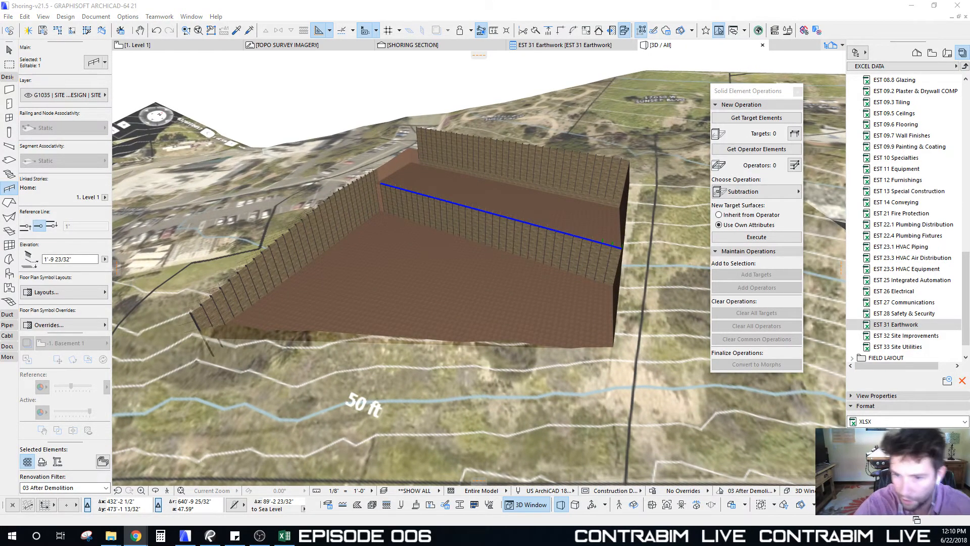
shift+middle_drag(314, 220, 441, 264)
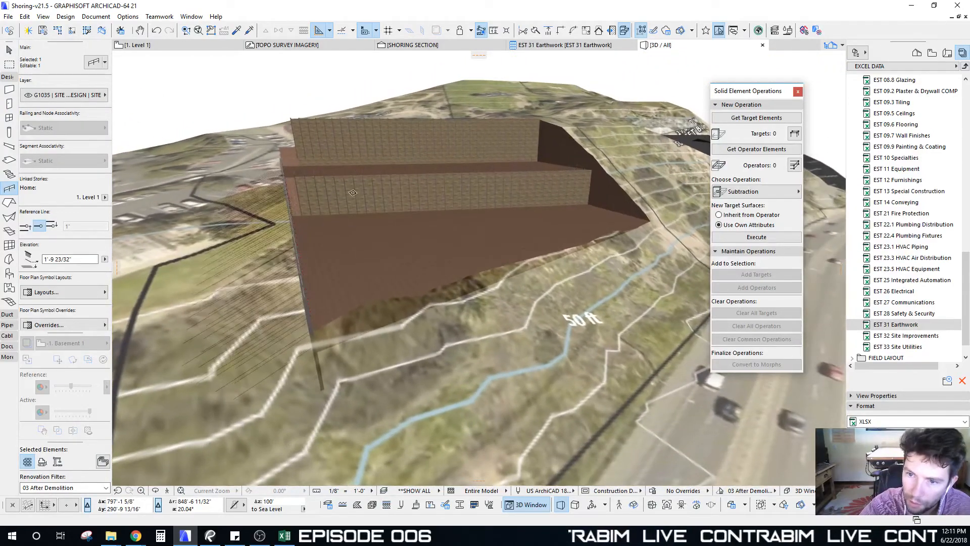
shift+middle_drag(353, 193, 353, 193)
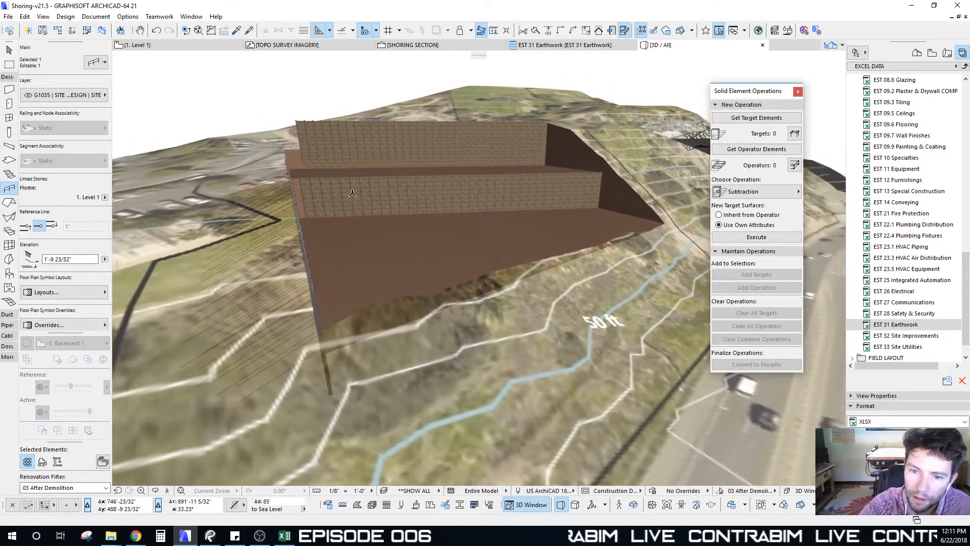
shift+middle_drag(365, 184, 628, 228)
Deselect the railing, move the Solid Element Operations palette aside, and collapse the Trade Quantities (CSI) folder
key(Escape)
key(Escape)
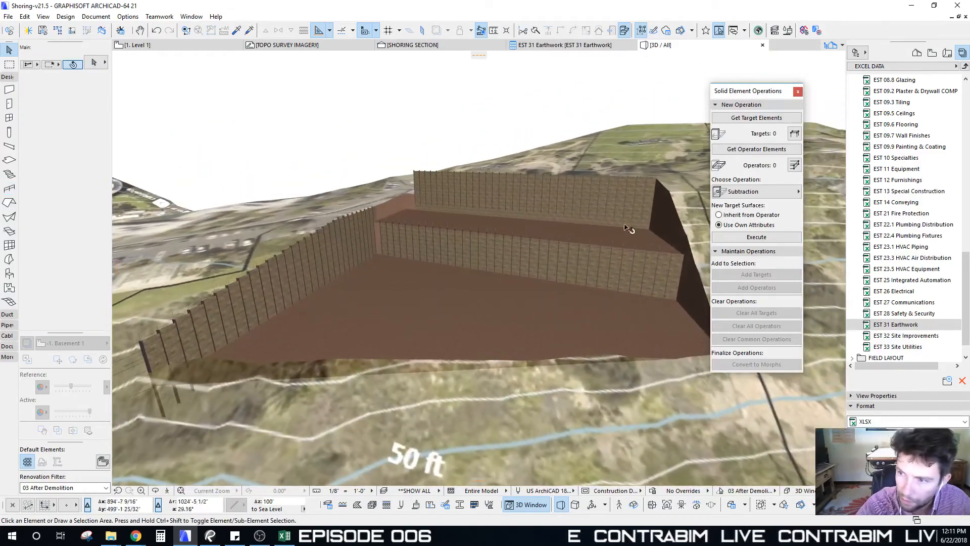
drag(762, 96, 788, 76)
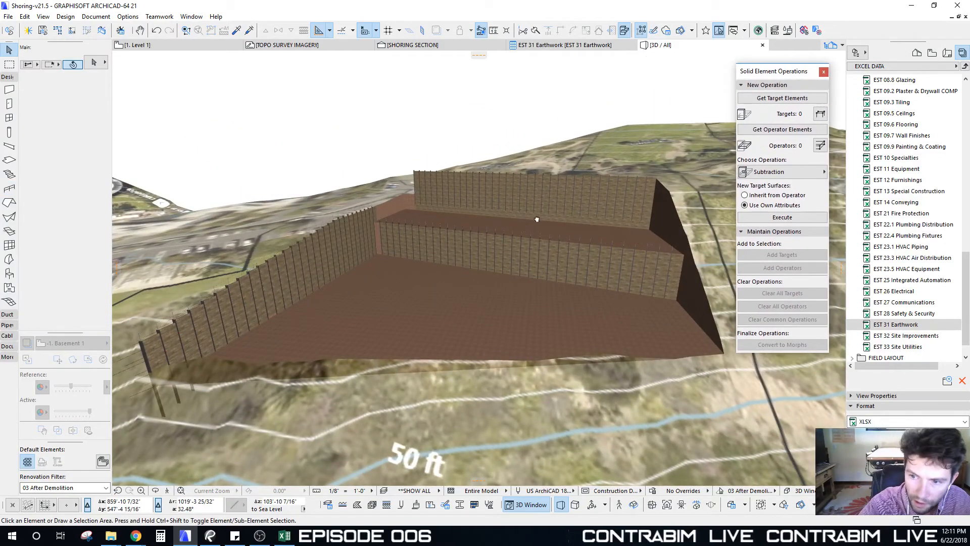
shift+middle_drag(537, 217, 594, 208)
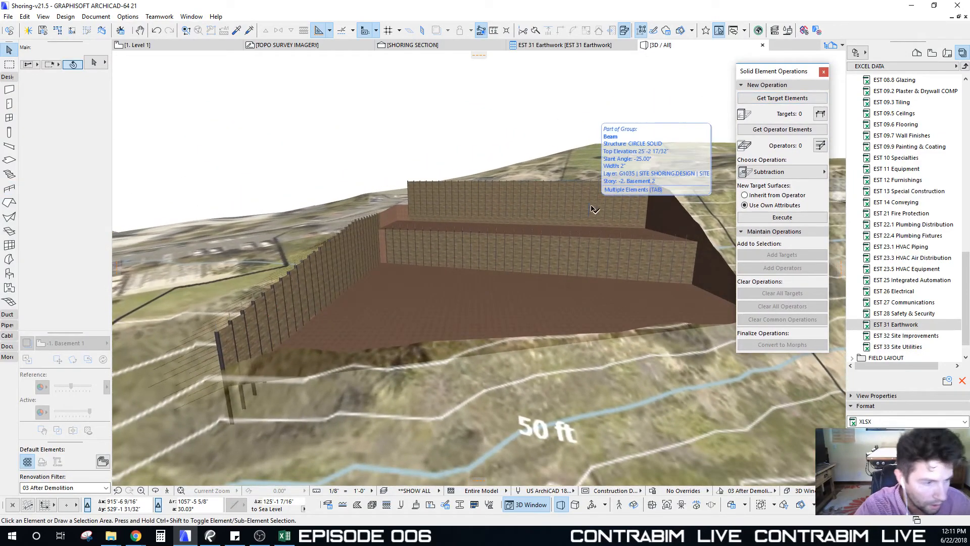
shift+middle_drag(510, 218, 429, 273)
drag(789, 76, 781, 79)
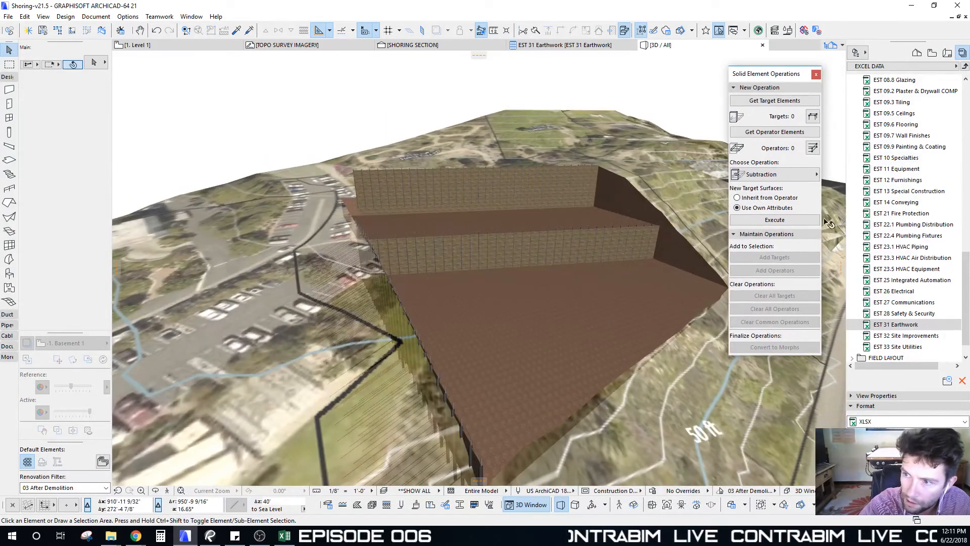
drag(966, 267, 968, 96)
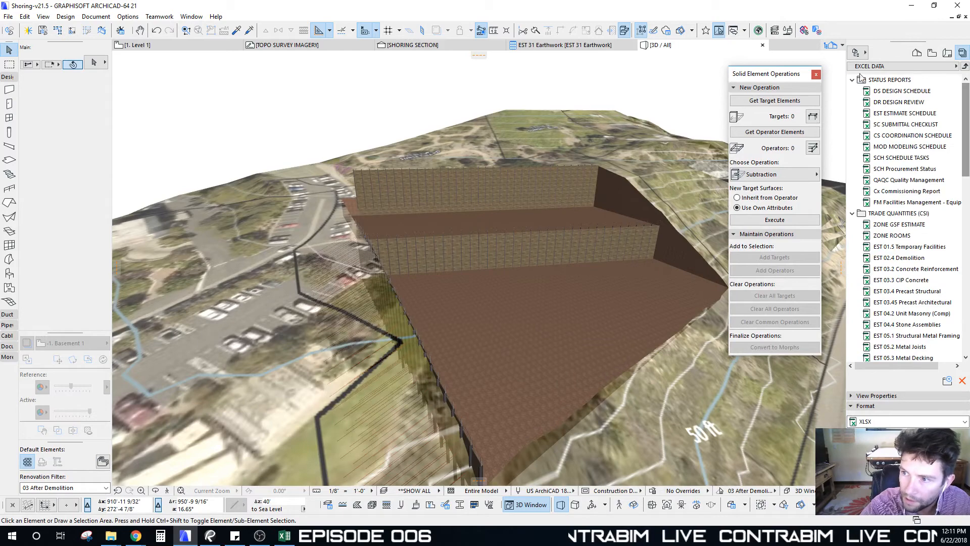
click(854, 92)
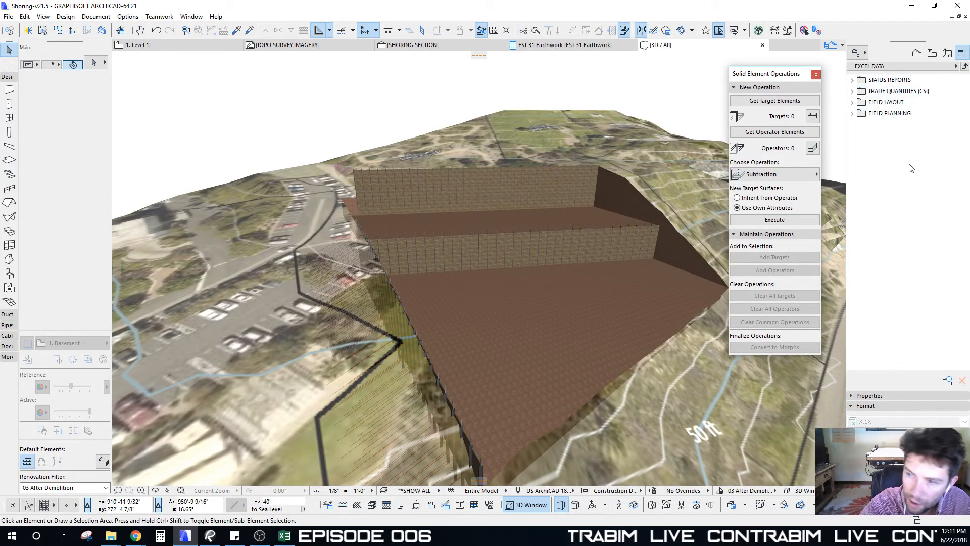
Orbit the 3D view around the excavation pit, ending on an overview from above
middle_drag(520, 233, 430, 332)
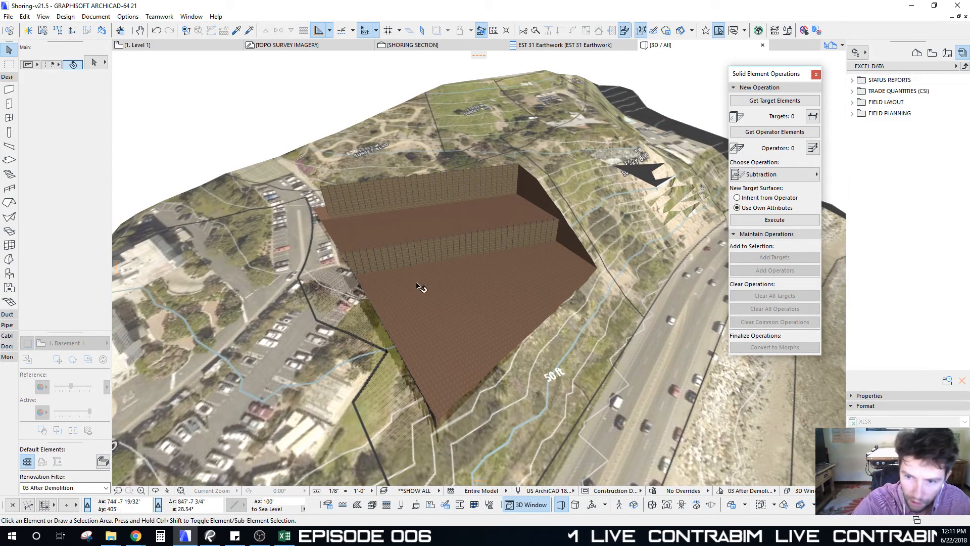
shift+middle_drag(422, 284, 454, 282)
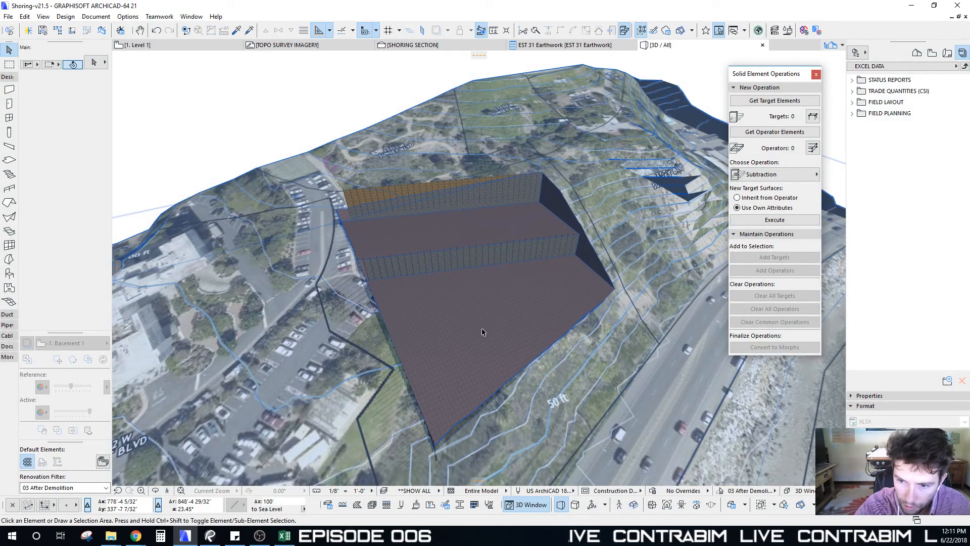
shift+middle_drag(485, 332, 373, 322)
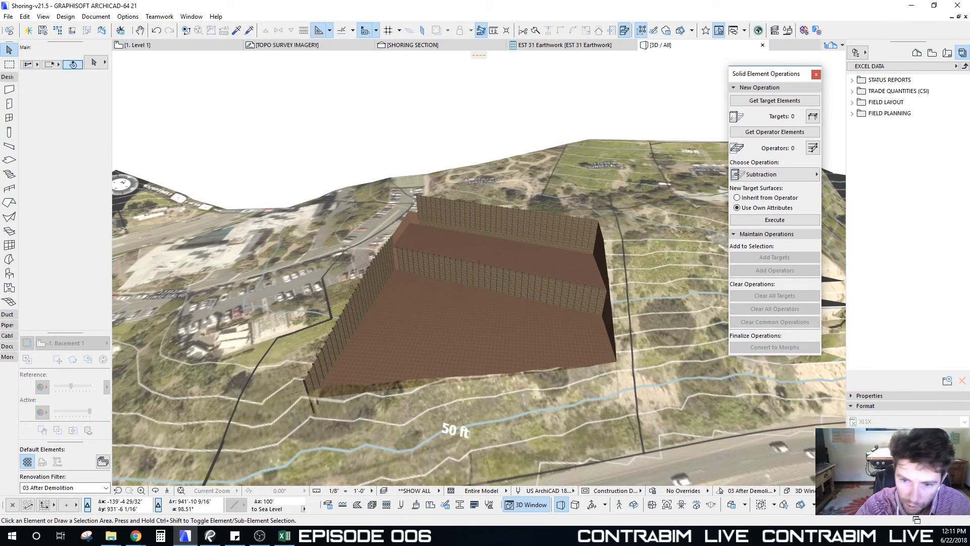
shift+middle_drag(426, 271, 496, 246)
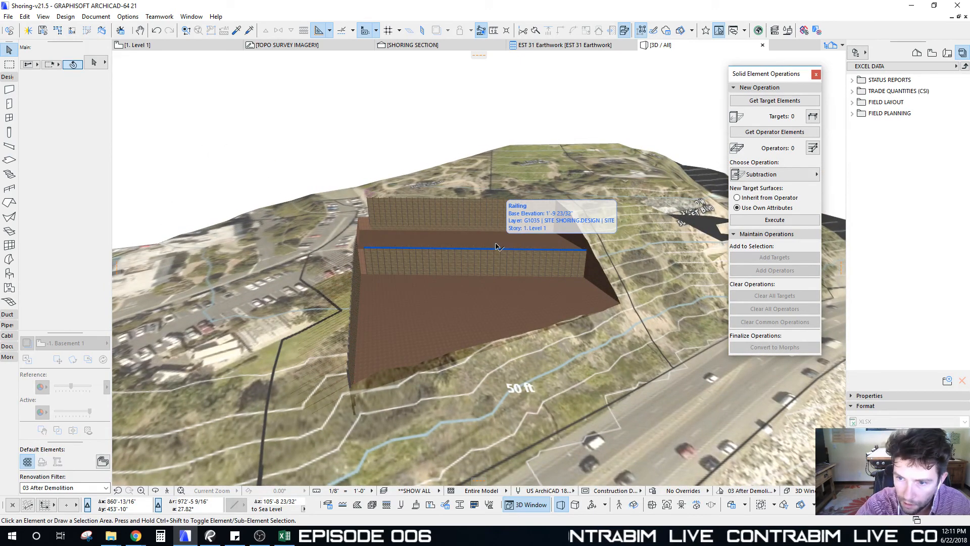
shift+middle_drag(493, 266, 374, 286)
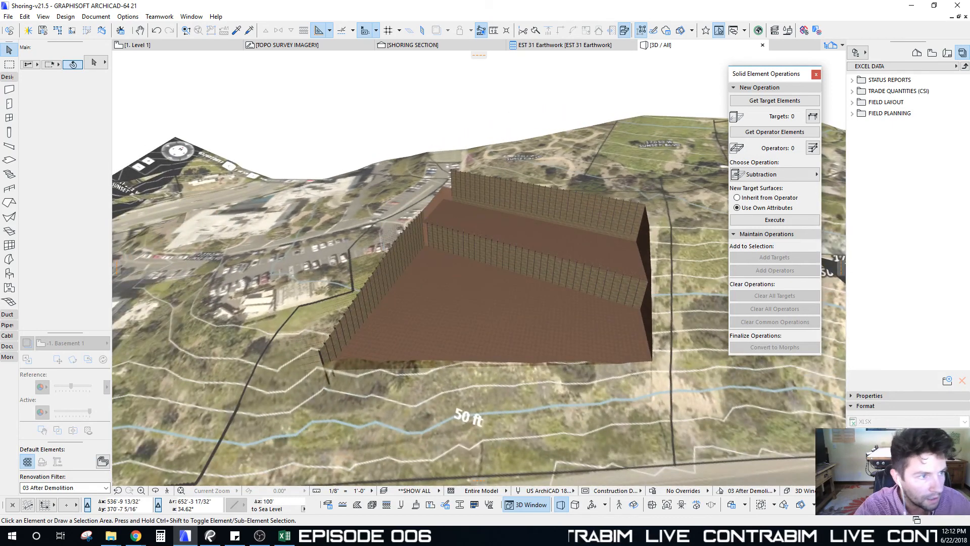